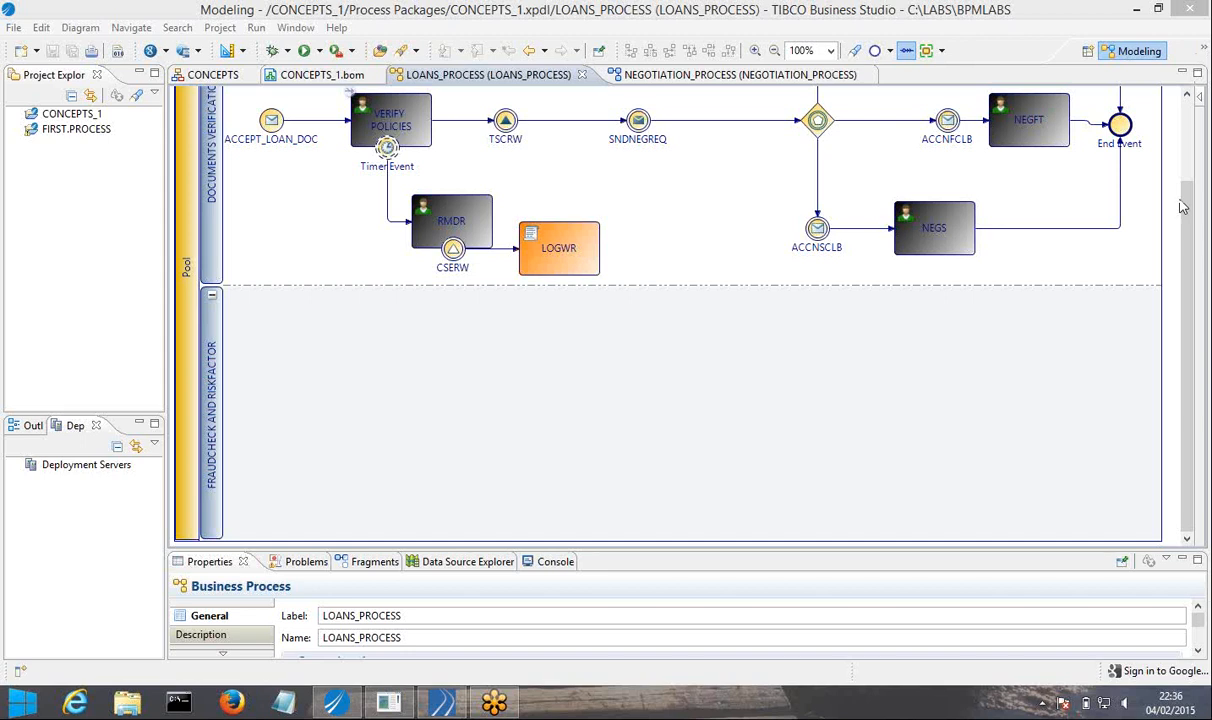
# Add two user tasks, one above the other, to the FRAUDCHECK AND RISKFACTOR lane.
pyautogui.click(1200, 100)
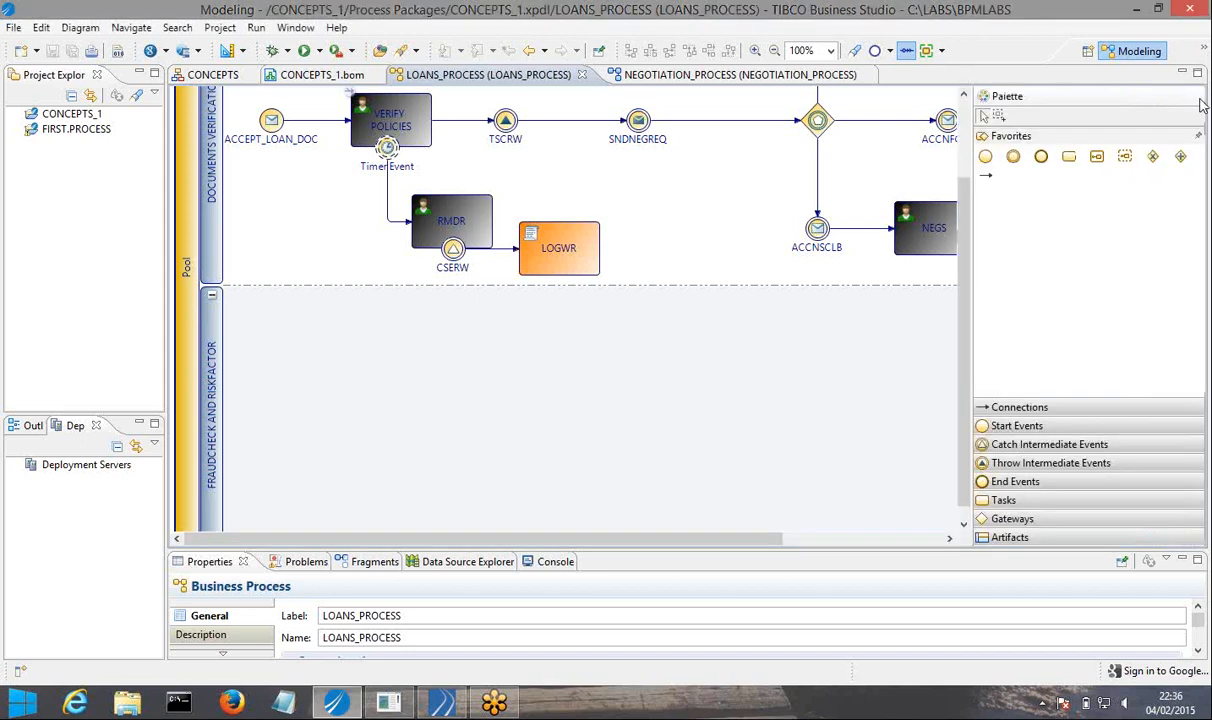
pyautogui.click(1003, 500)
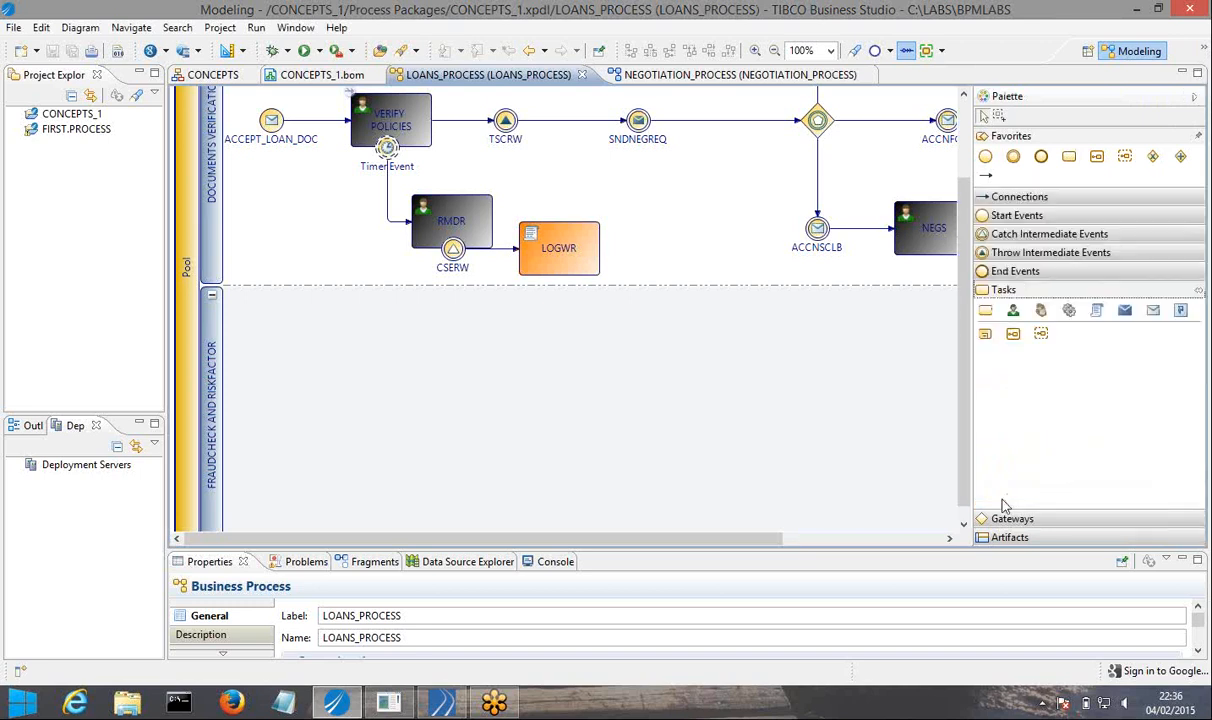
pyautogui.click(1005, 308)
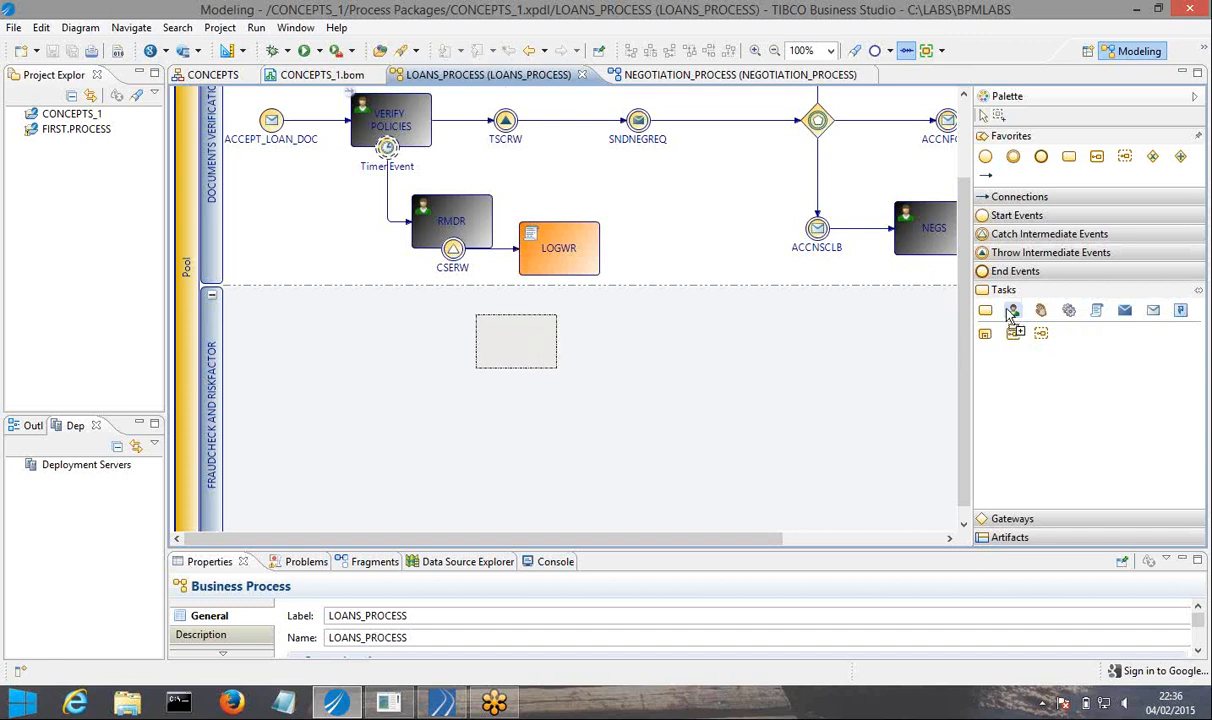
pyautogui.click(533, 347)
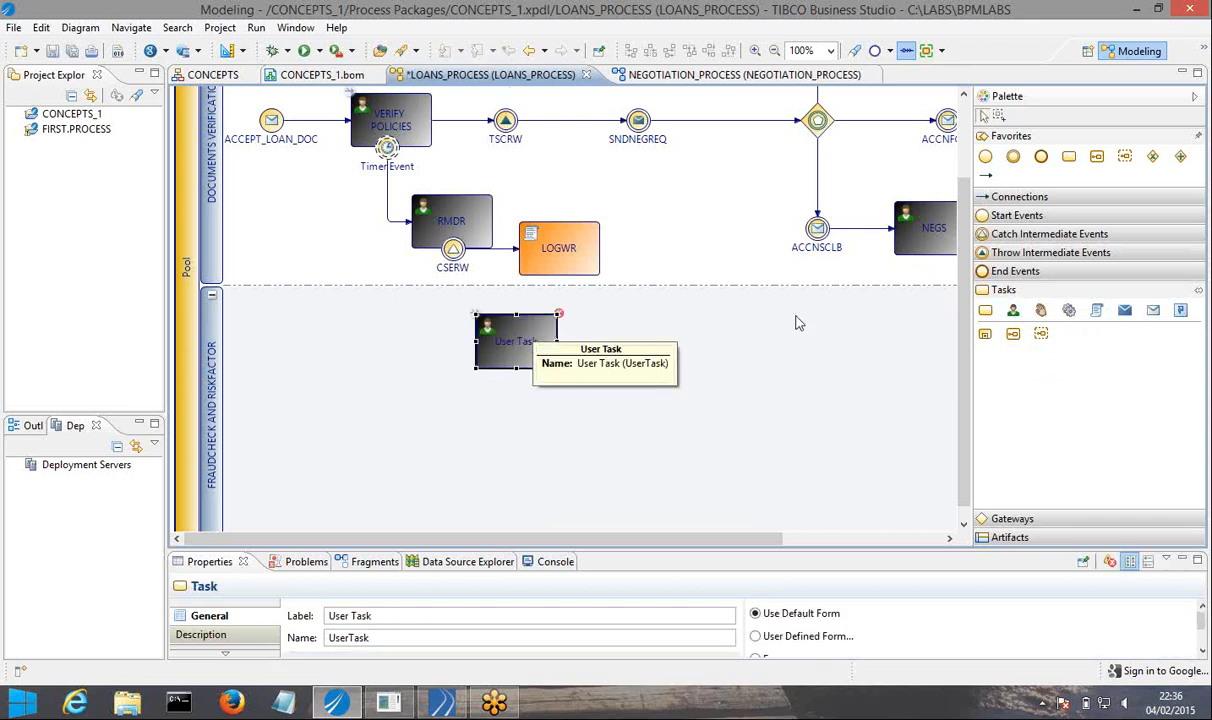
pyautogui.click(1014, 313)
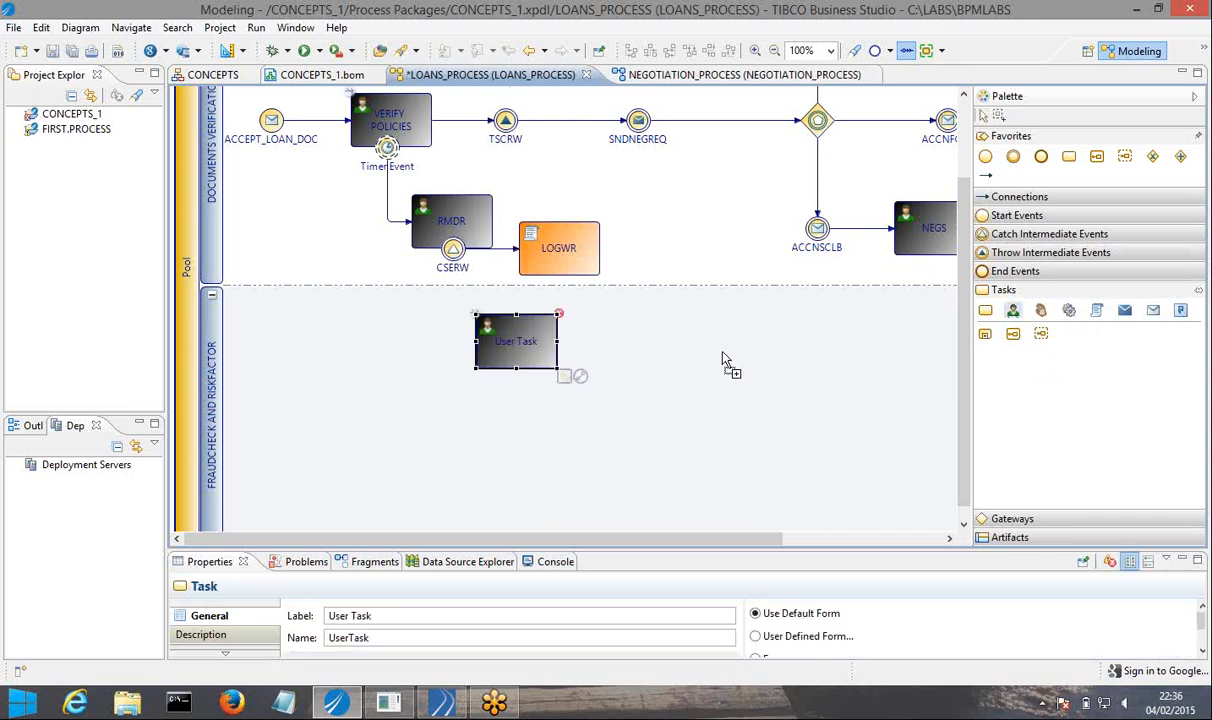
pyautogui.click(516, 460)
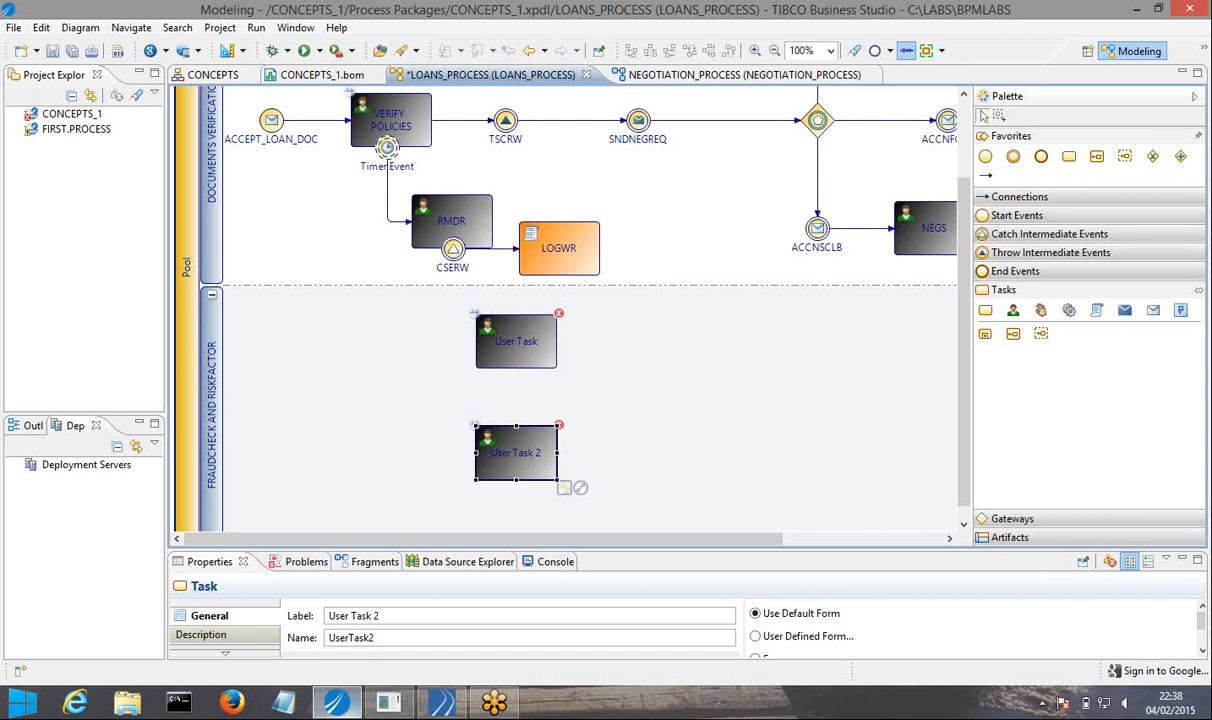
# Label the upper user task in the FRAUDCHECK AND RISKFACTOR lane RISK FACTOR ANALYSIS.
pyautogui.moveTo(336, 703)
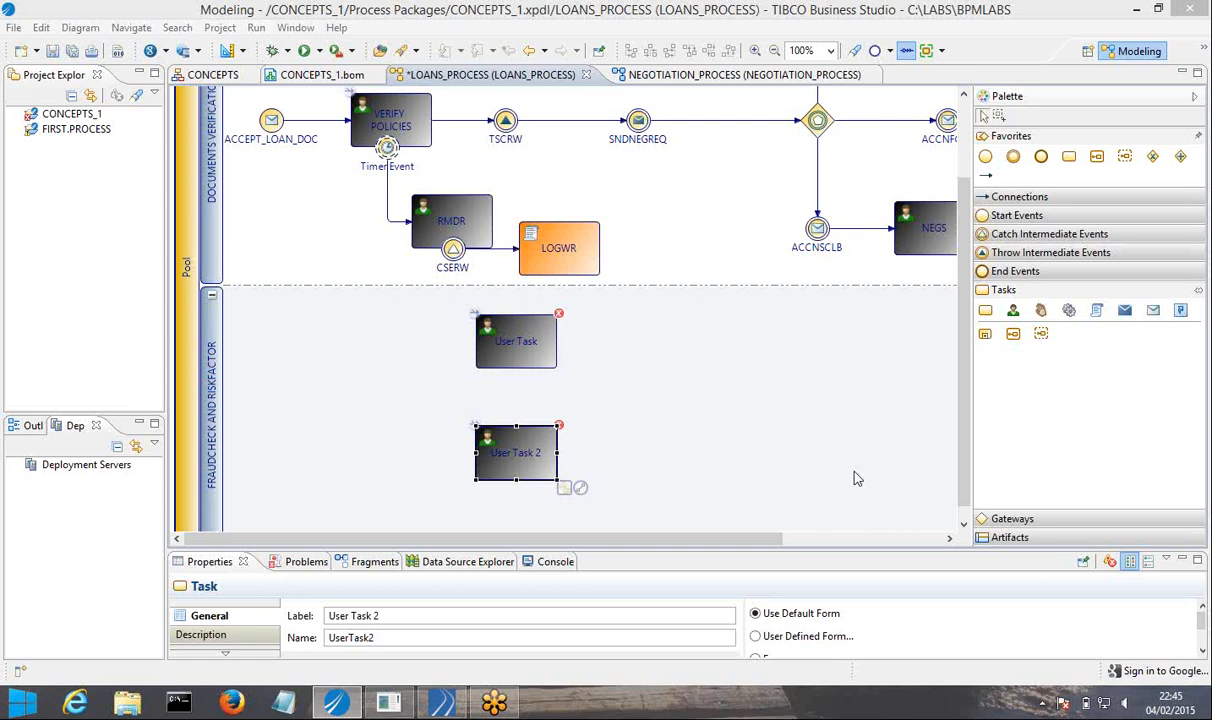
pyautogui.moveTo(971, 411); pyautogui.dragTo(989, 411)
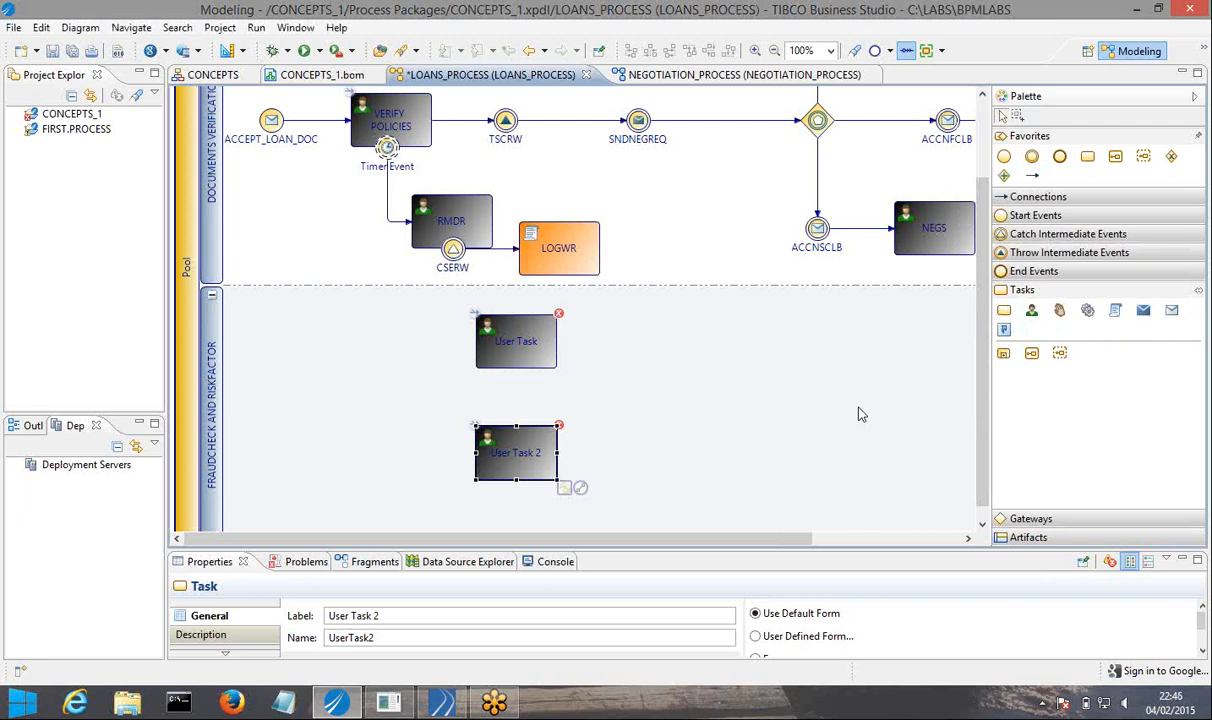
pyautogui.click(525, 345)
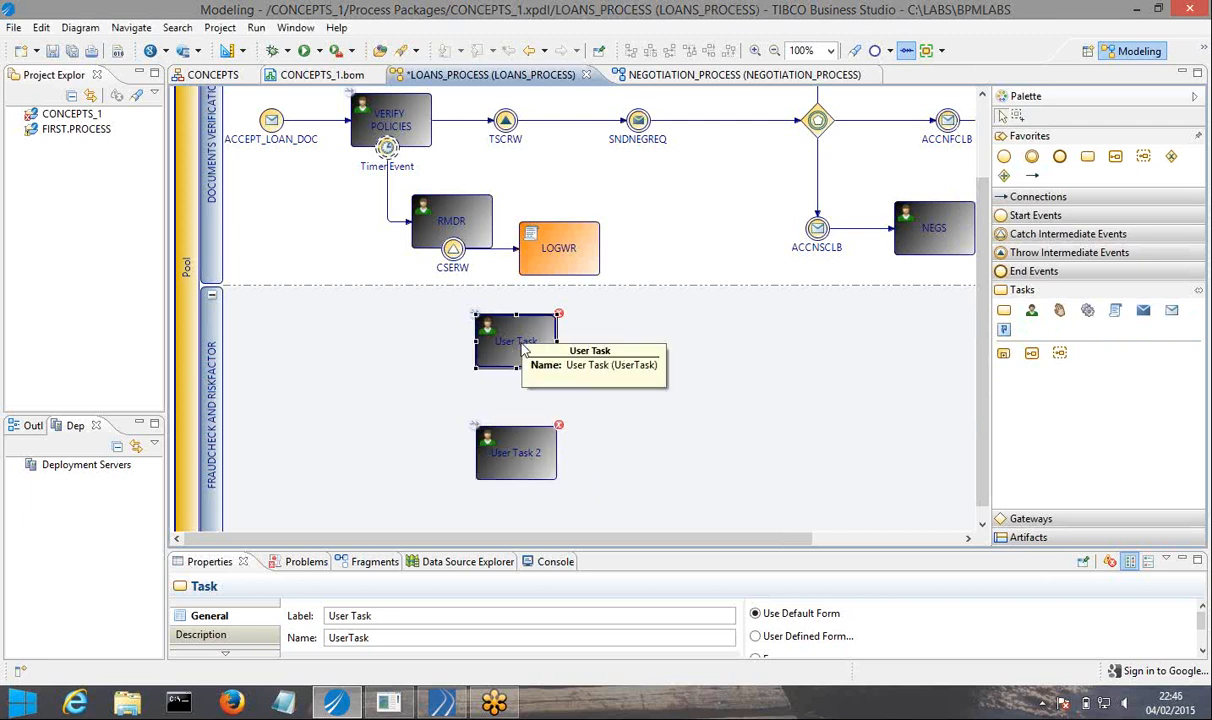
pyautogui.click(522, 343)
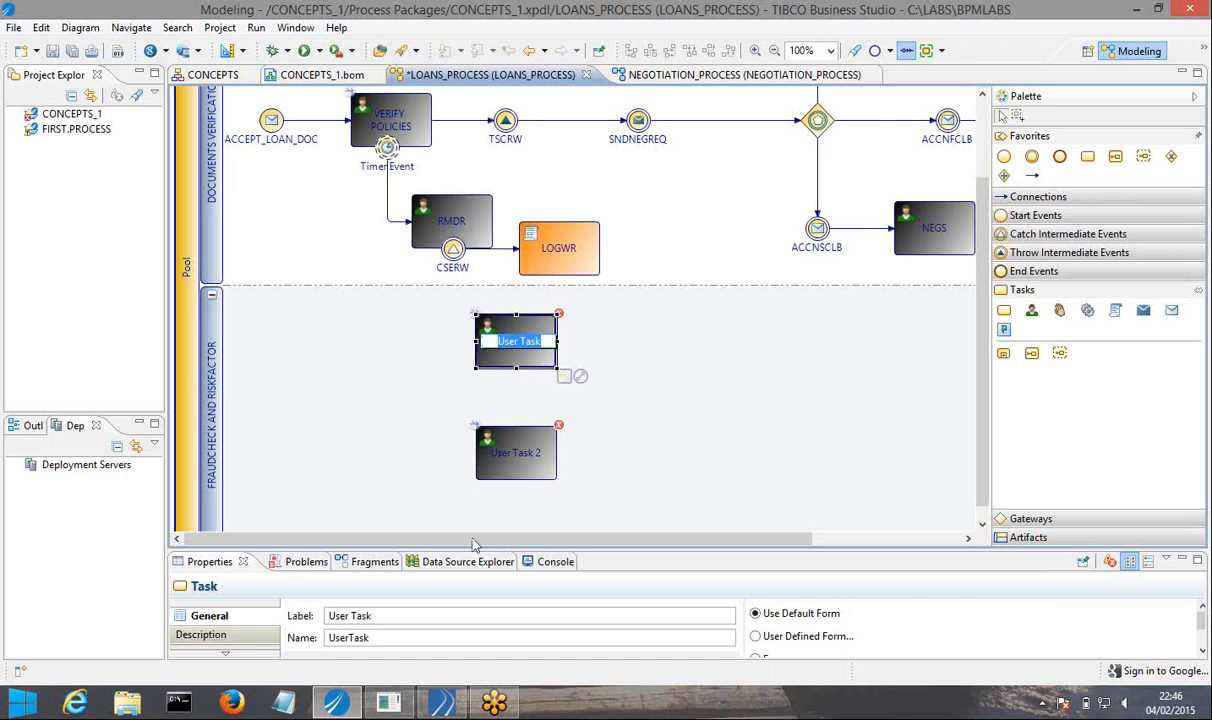
pyautogui.moveTo(451, 548); pyautogui.dragTo(415, 511)
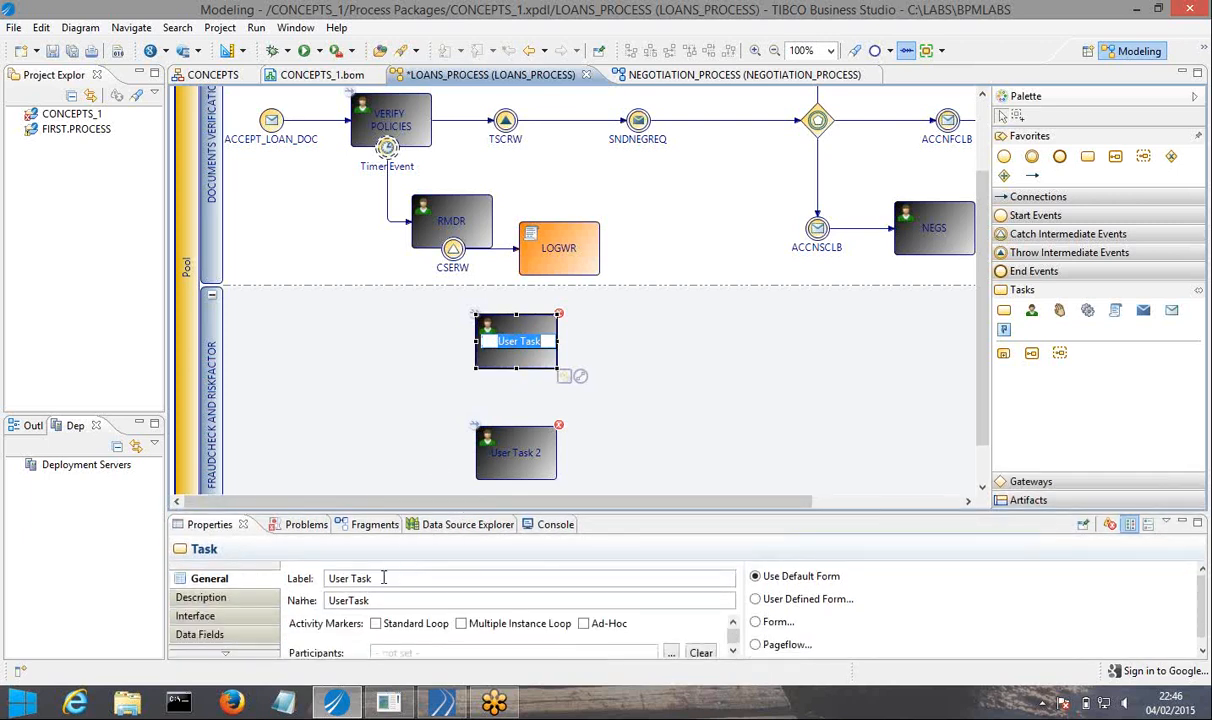
pyautogui.click(383, 578)
pyautogui.moveTo(370, 578); pyautogui.dragTo(314, 578)
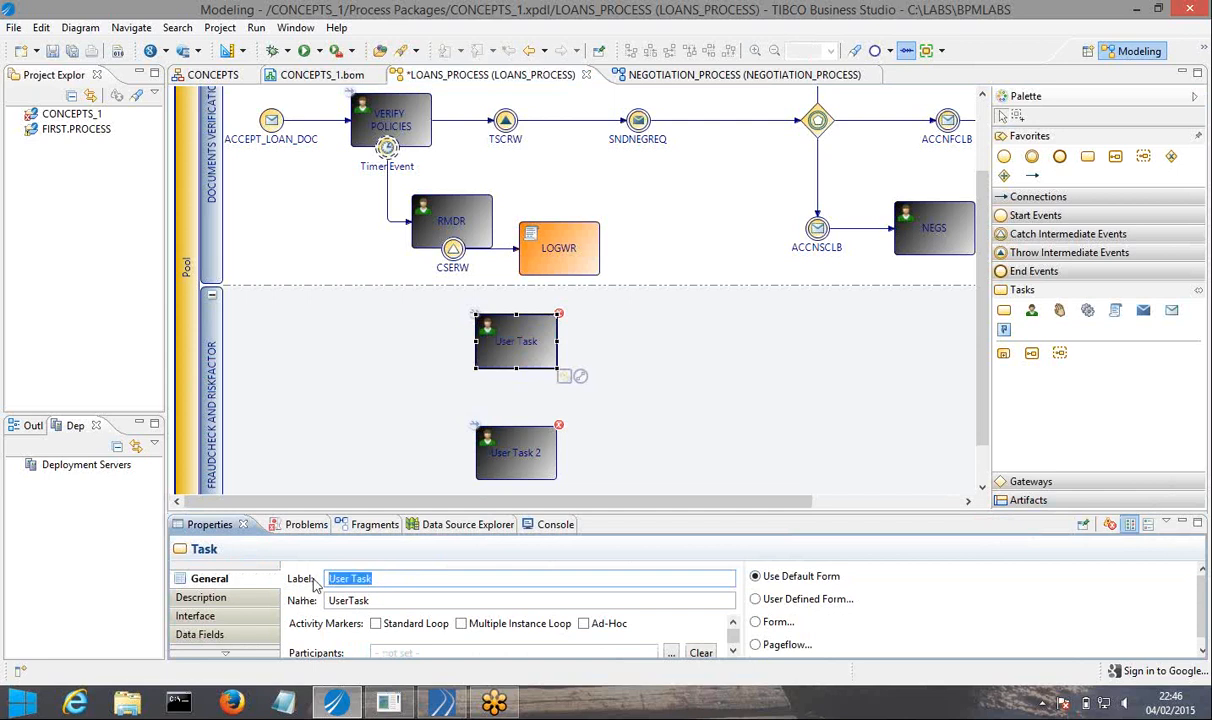
pyautogui.press('BackSpace')
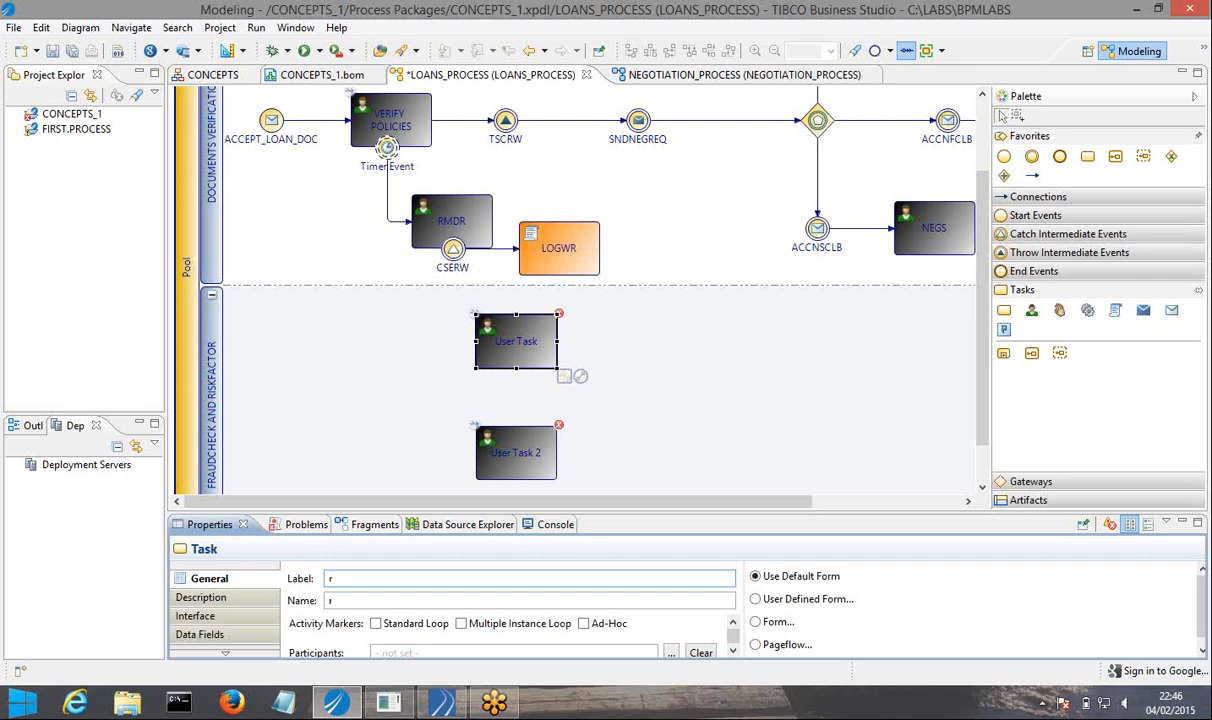
pyautogui.write('RISK')
pyautogui.press('BackSpace')
pyautogui.write('K FACTOR ANALYSIS')
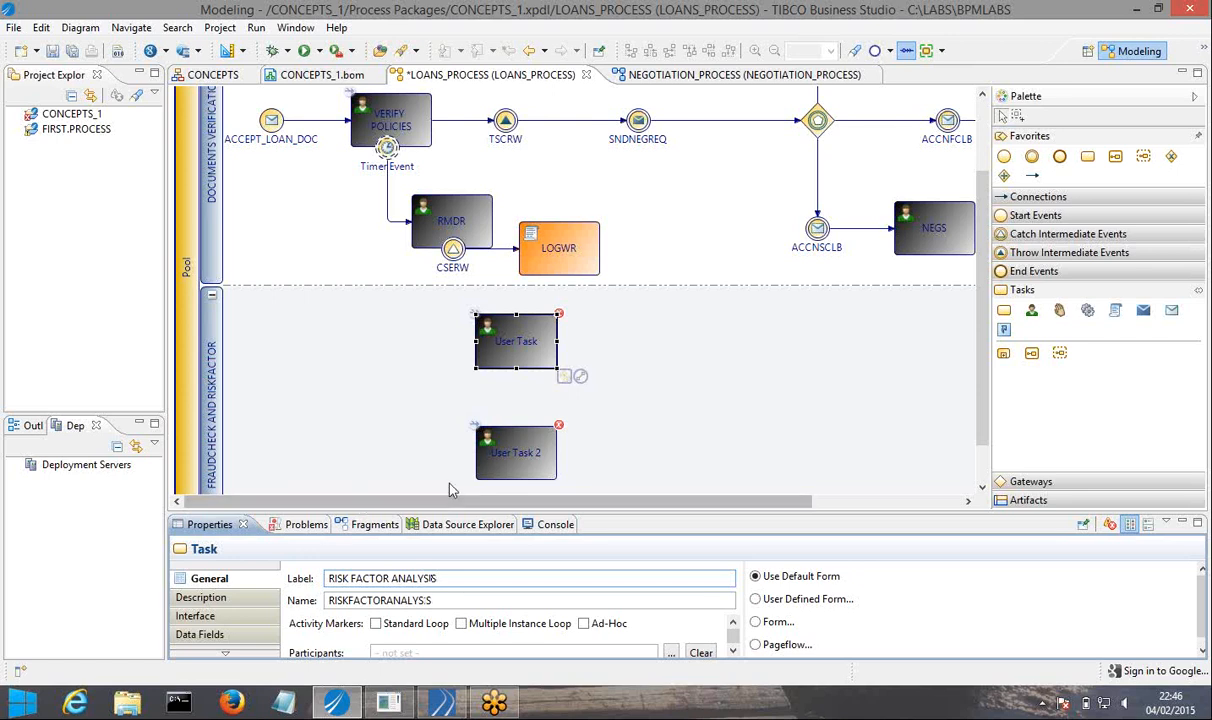
# Label the lower user task in the FRAUDCHECK AND RISKFACTOR lane FRAUDCHECK.
pyautogui.click(515, 450)
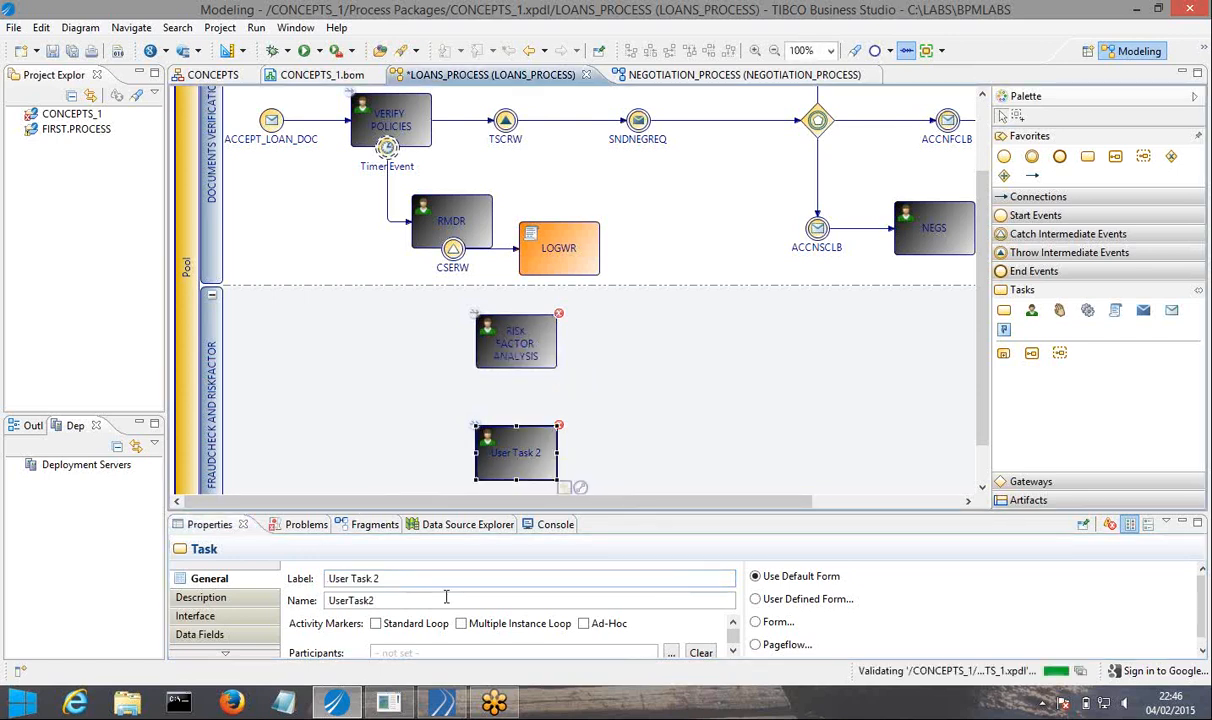
pyautogui.moveTo(381, 578); pyautogui.dragTo(247, 549)
pyautogui.write('FRAUDCHECK')
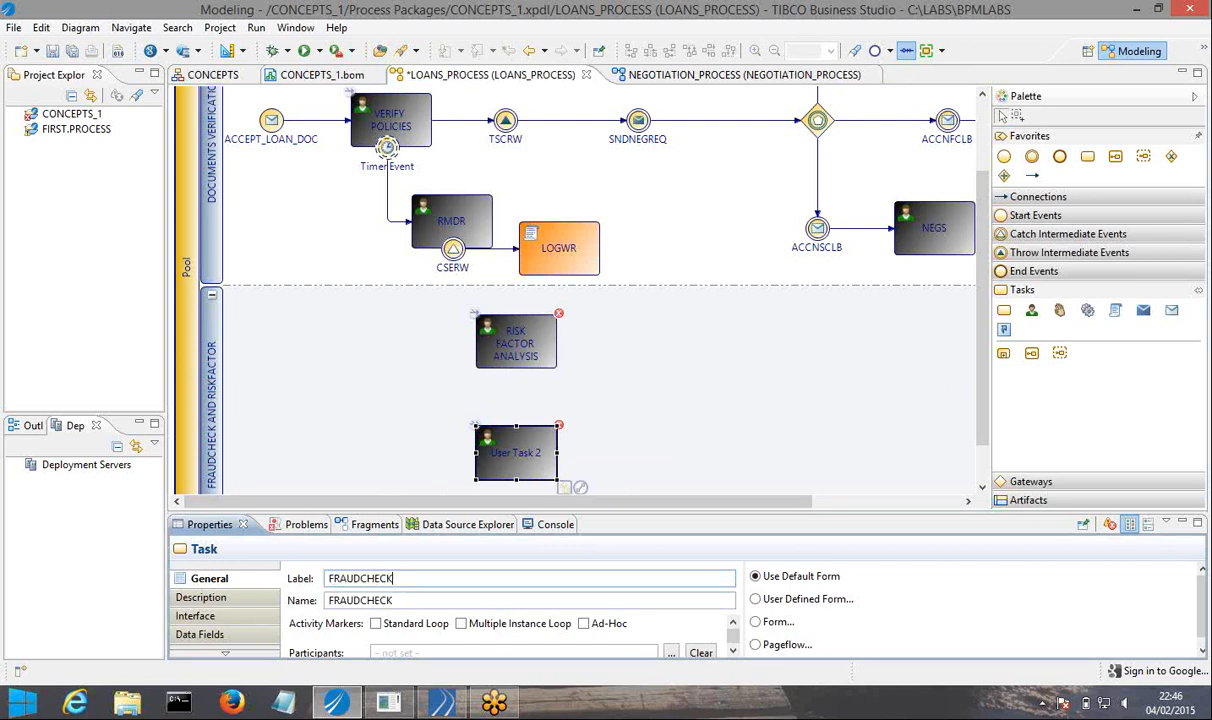
pyautogui.click(416, 423)
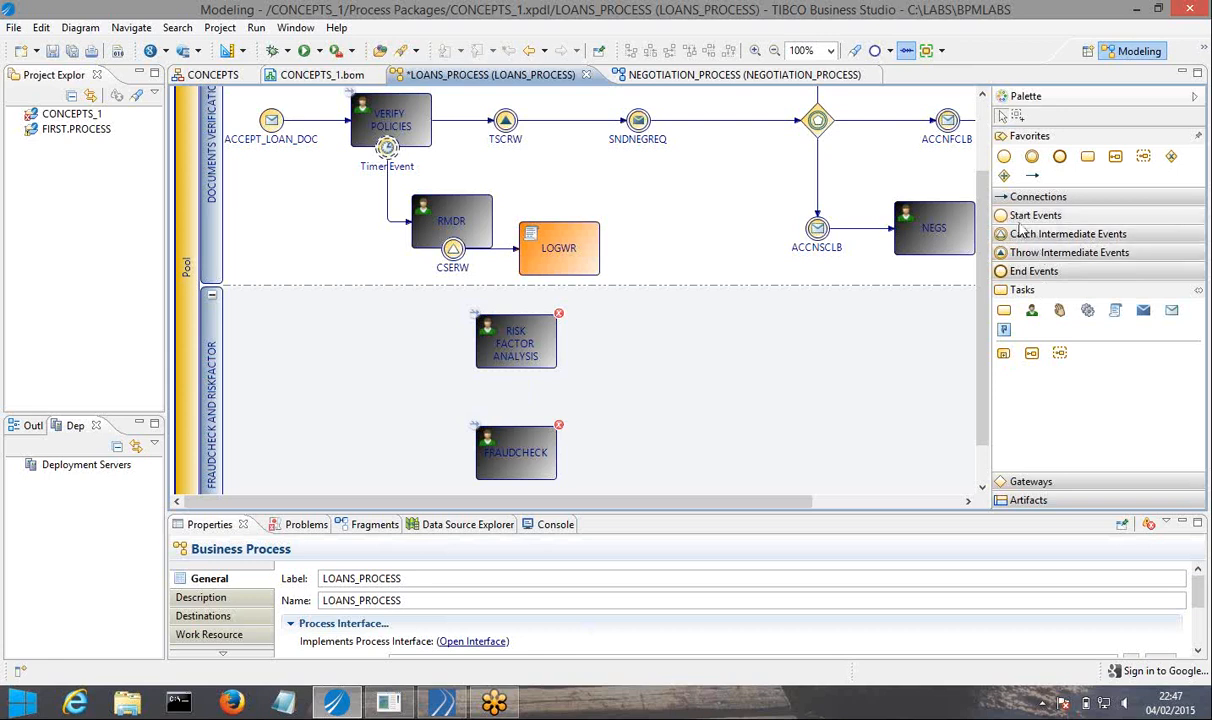
# Place an unlabelled parallel gateway before the two user tasks, at a height between them.
pyautogui.click(1031, 482)
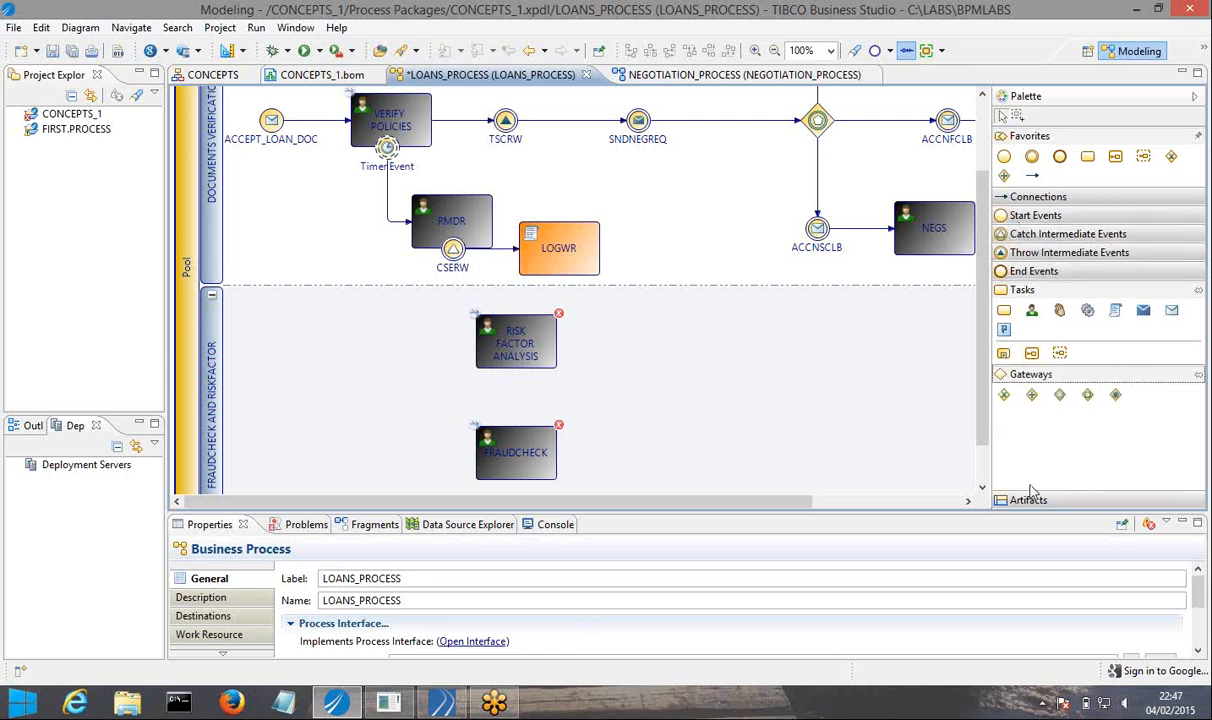
pyautogui.click(1032, 397)
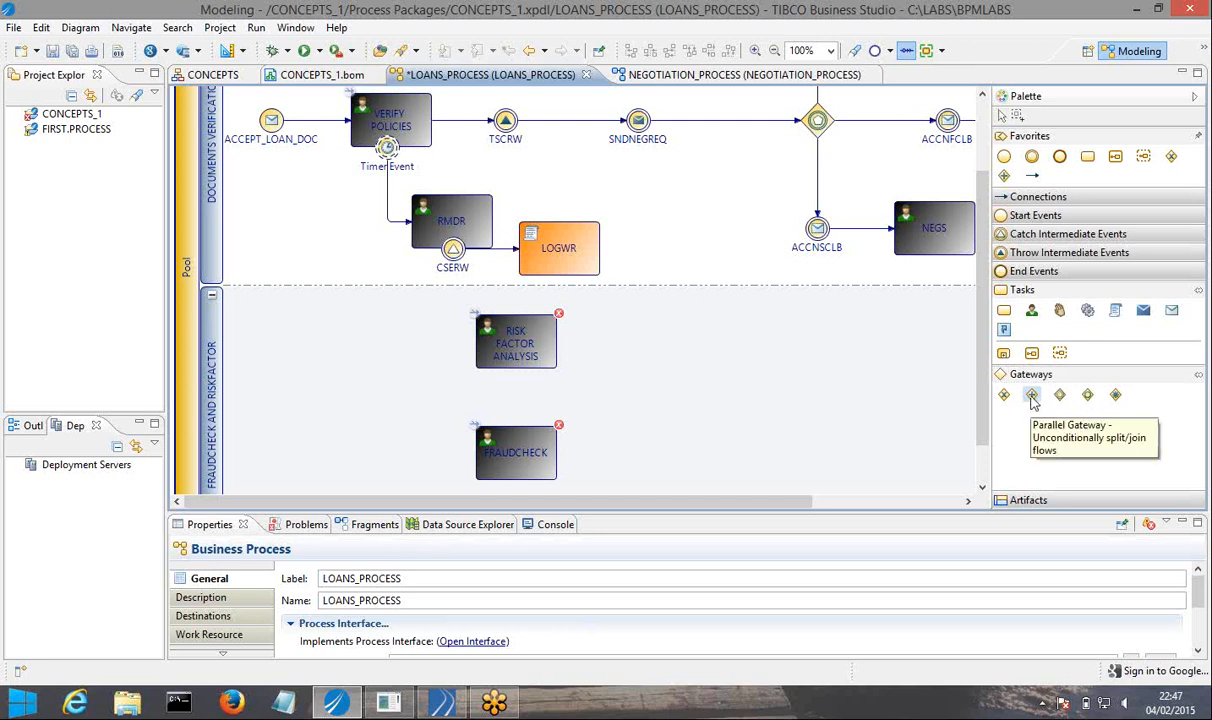
pyautogui.click(368, 405)
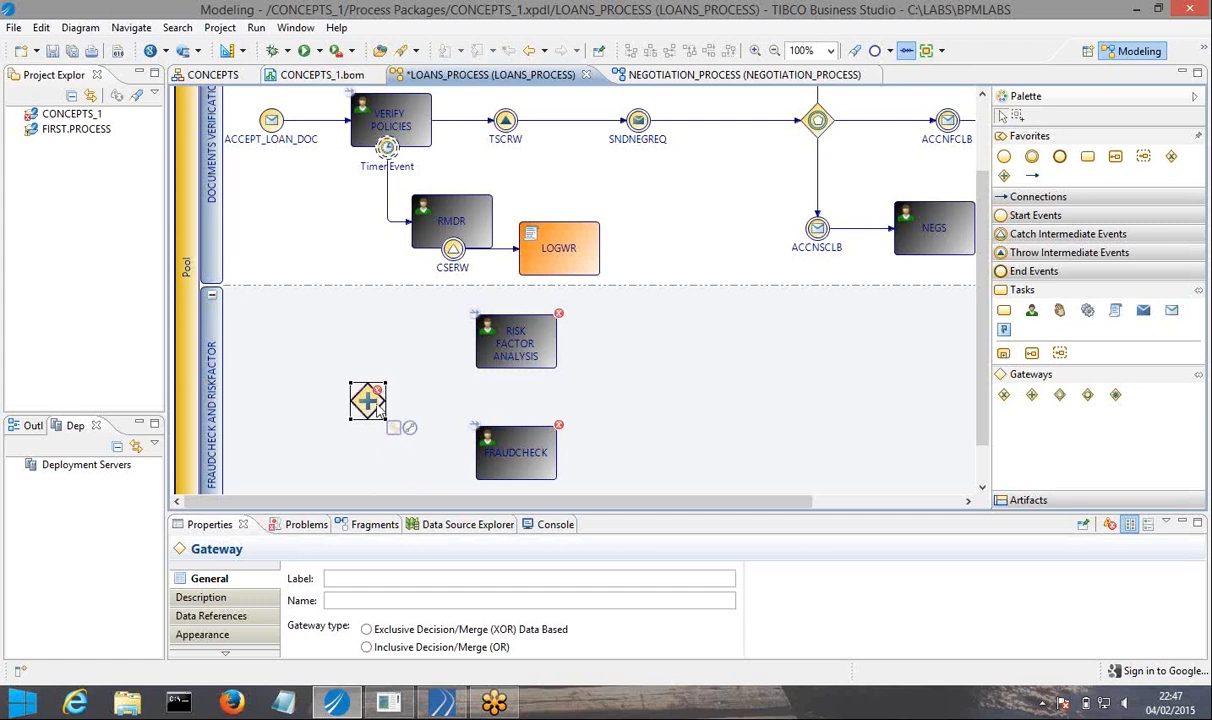
pyautogui.click(341, 444)
# Connect the parallel gateway to RISK FACTOR ANALYSIS and reroute the sequence flow so it leaves the gateway's upper corner.
pyautogui.click(367, 395)
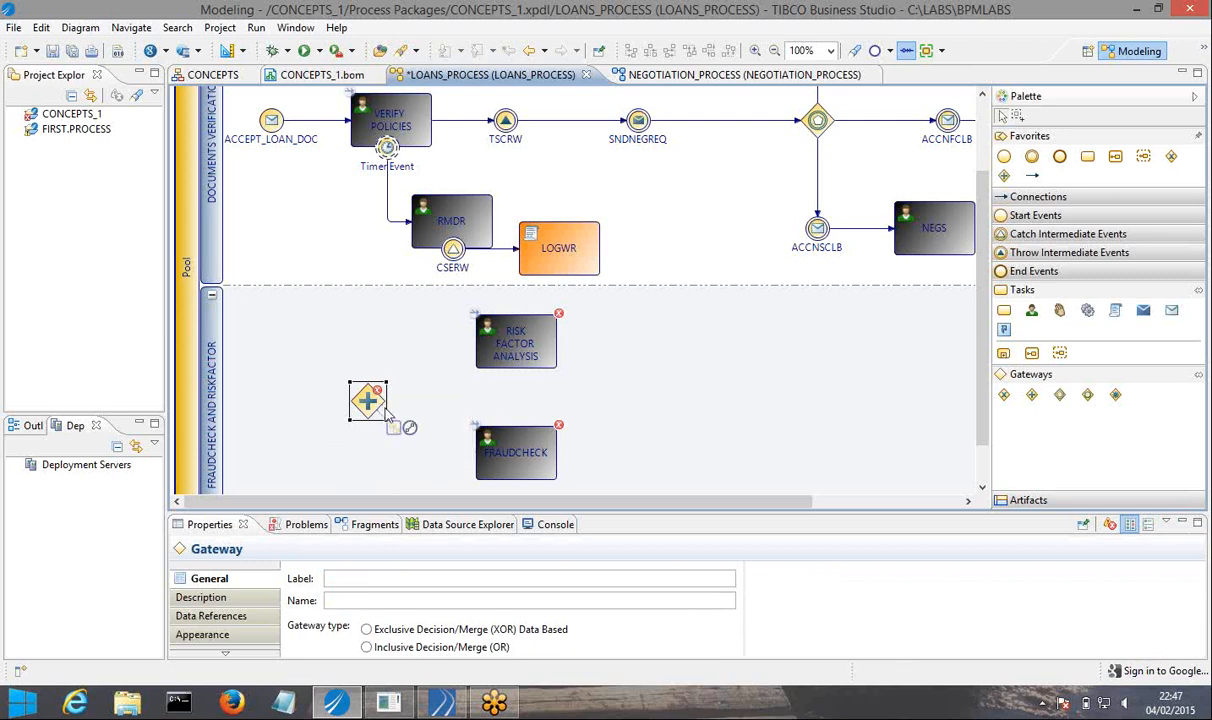
pyautogui.click(394, 427)
pyautogui.moveTo(410, 432); pyautogui.dragTo(484, 343)
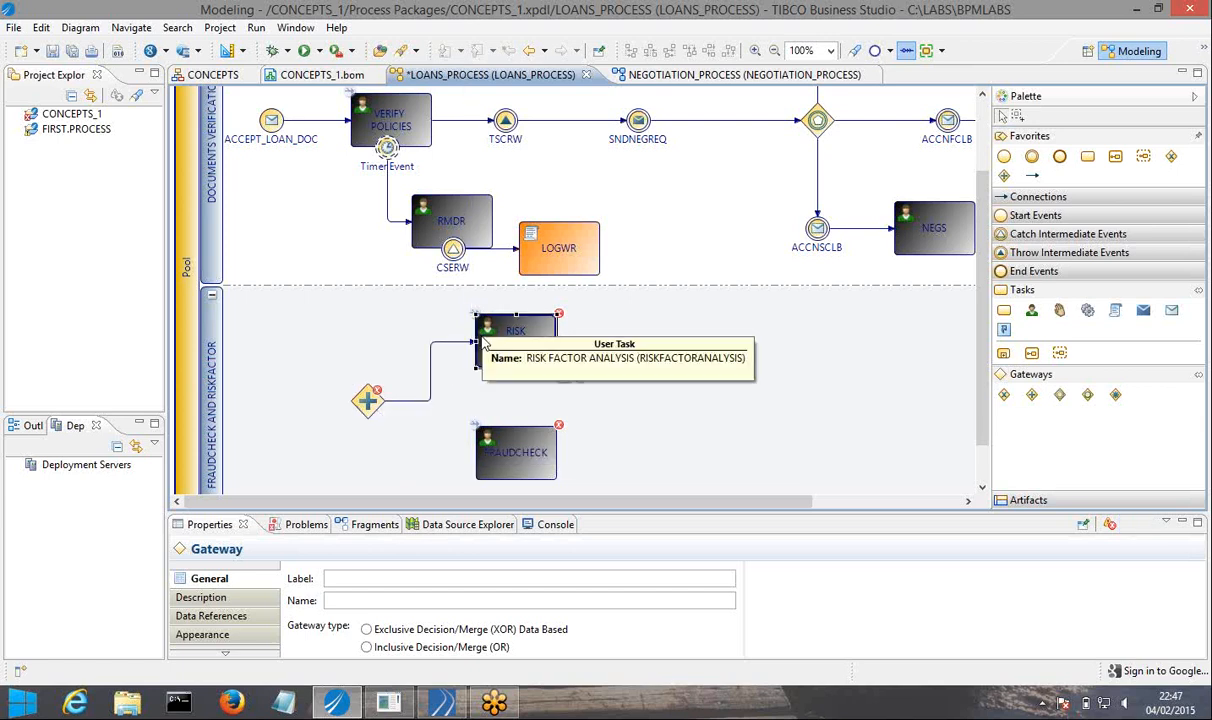
pyautogui.moveTo(388, 401); pyautogui.dragTo(377, 344)
pyautogui.click(433, 403)
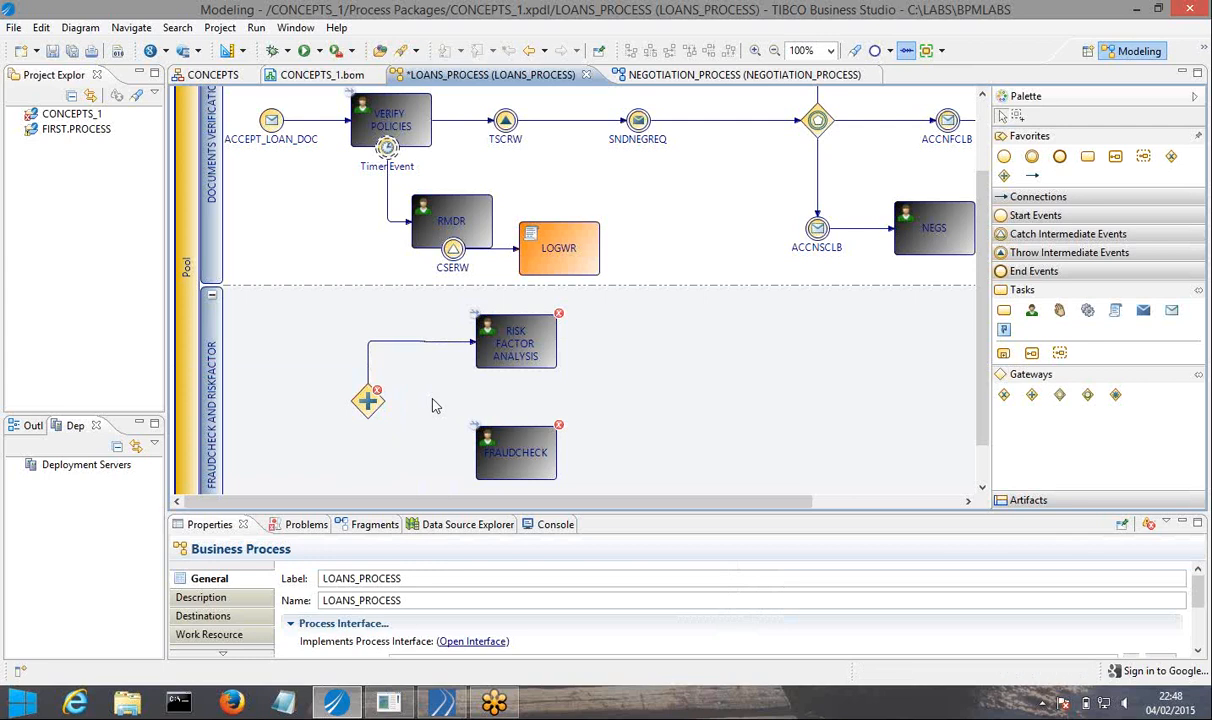
pyautogui.click(367, 400)
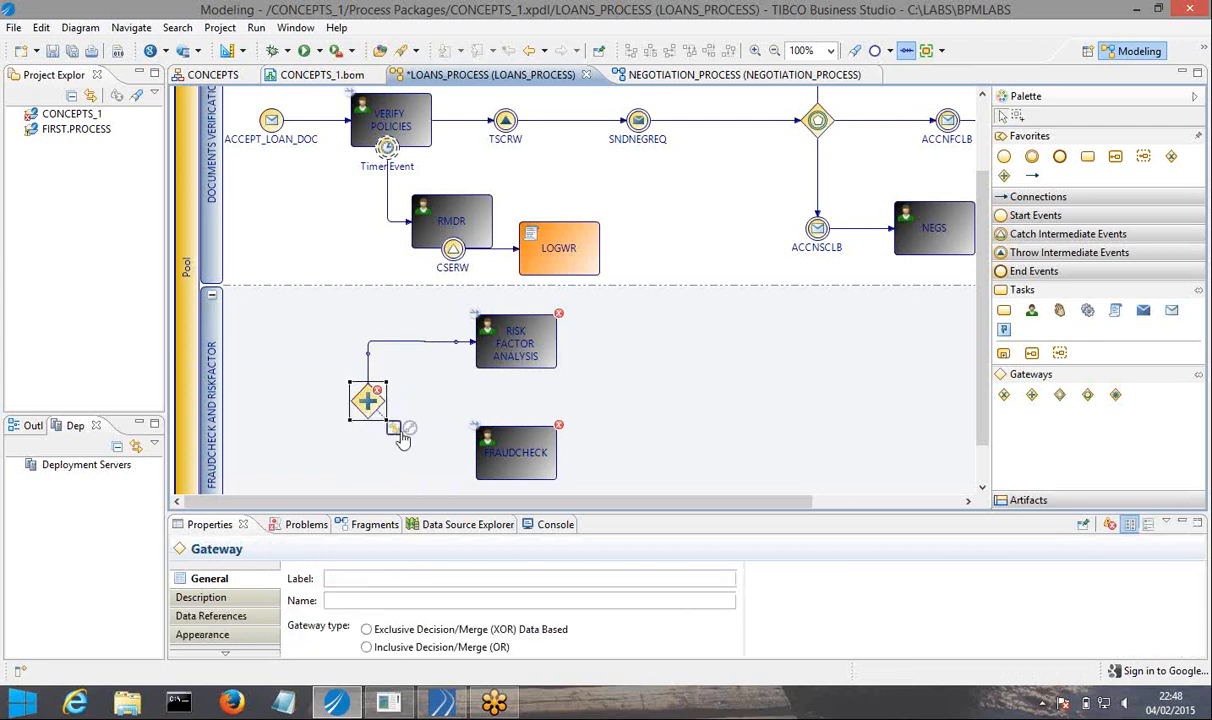
pyautogui.moveTo(395, 430); pyautogui.dragTo(497, 455)
pyautogui.click(400, 428)
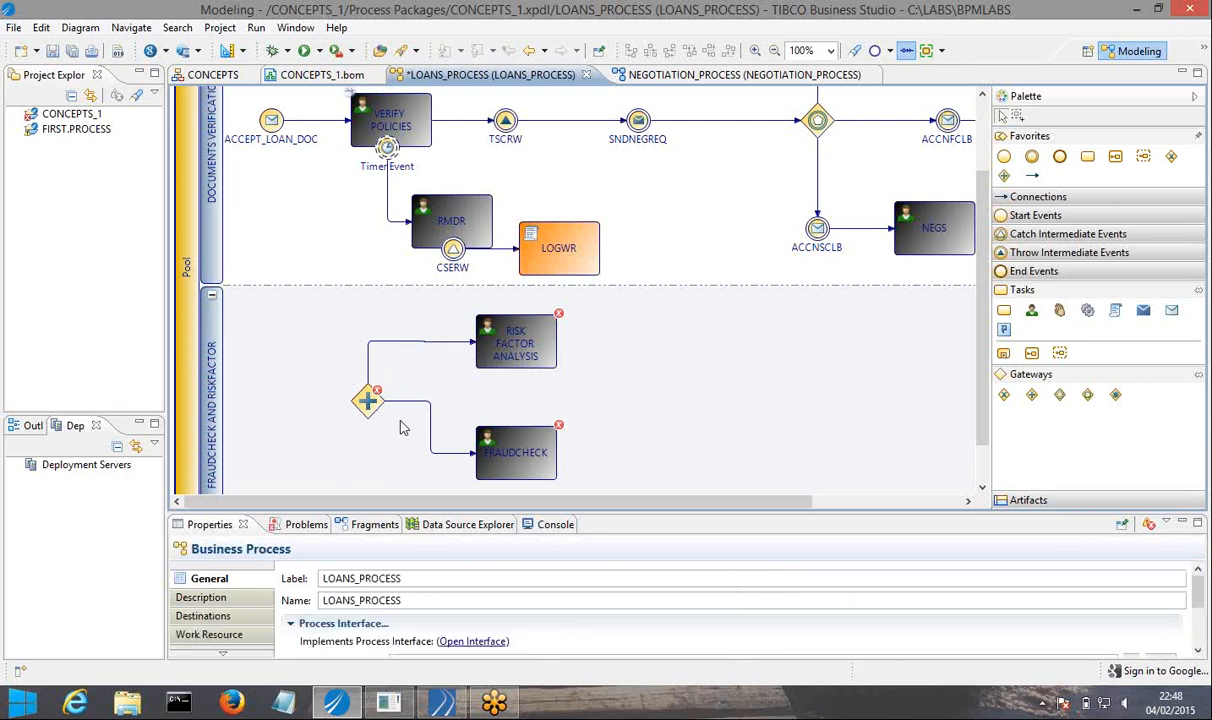
pyautogui.click(385, 408)
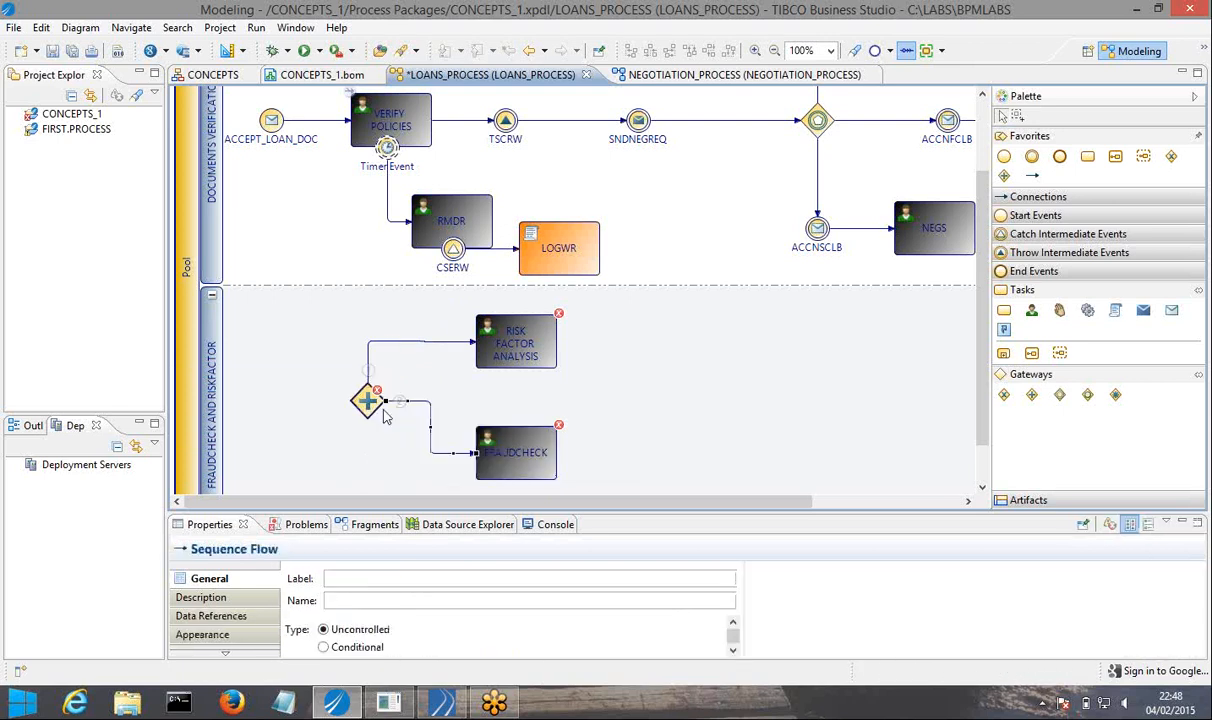
pyautogui.moveTo(385, 401); pyautogui.dragTo(370, 460)
pyautogui.click(398, 441)
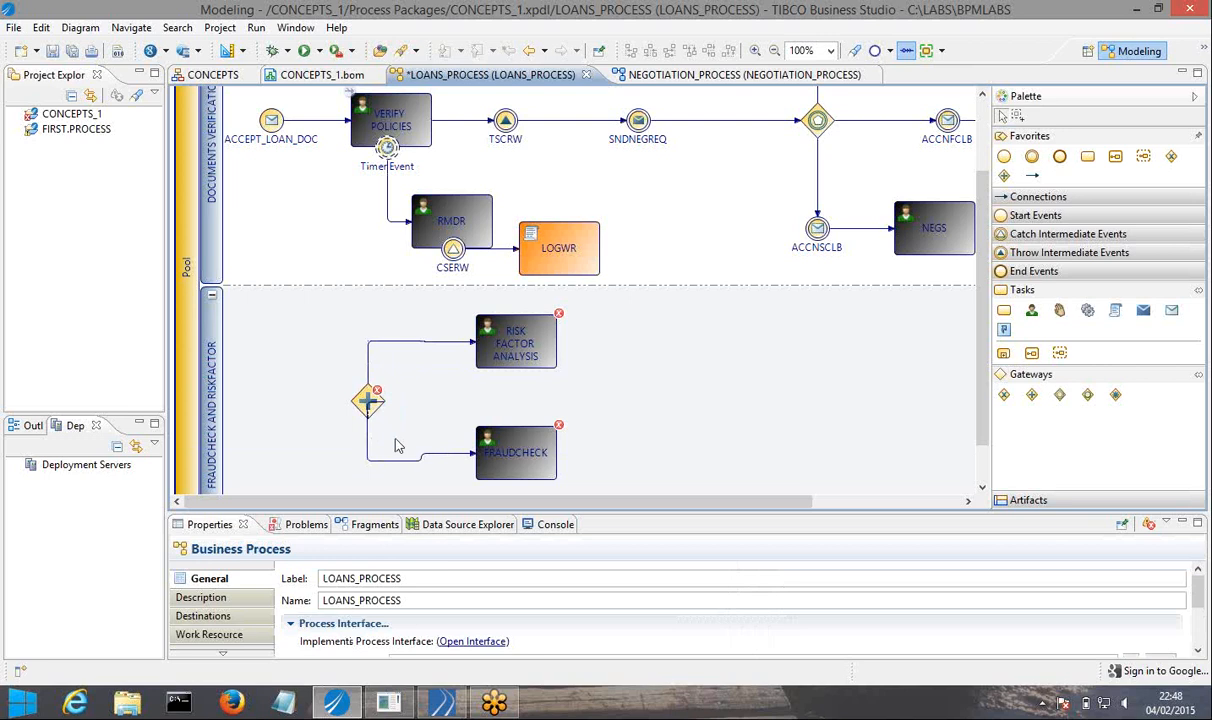
pyautogui.click(377, 462)
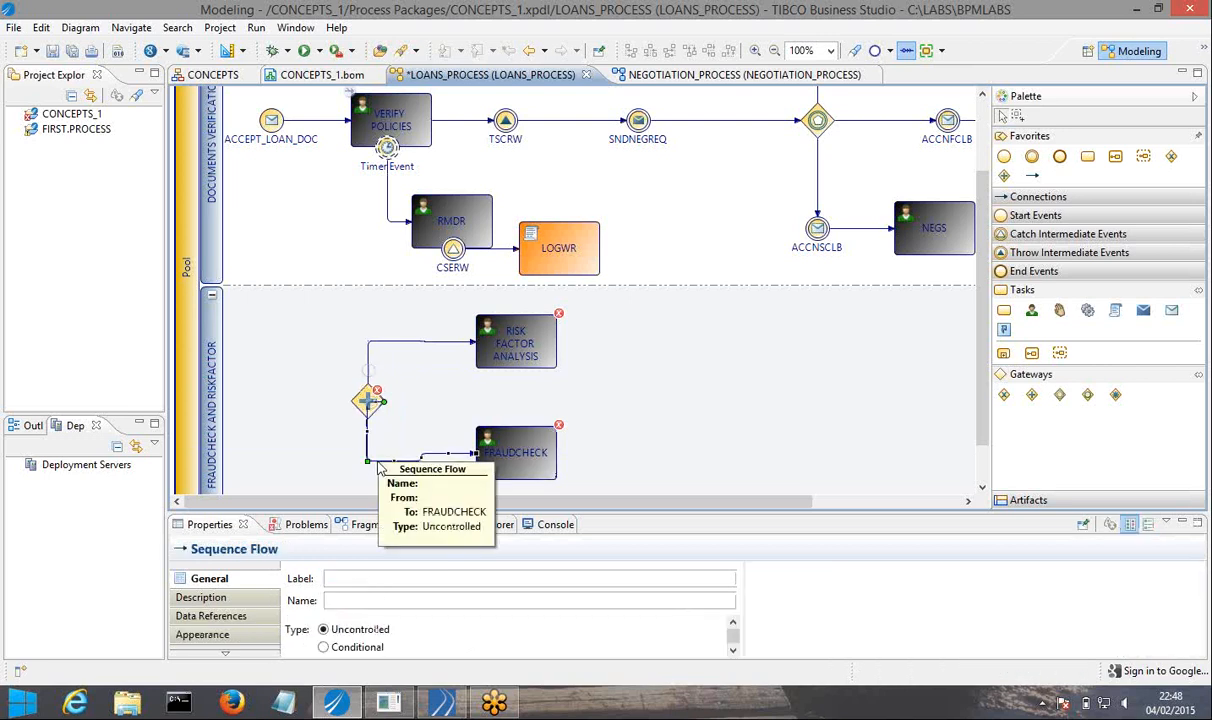
pyautogui.rightClick(377, 460)
pyautogui.click(414, 387)
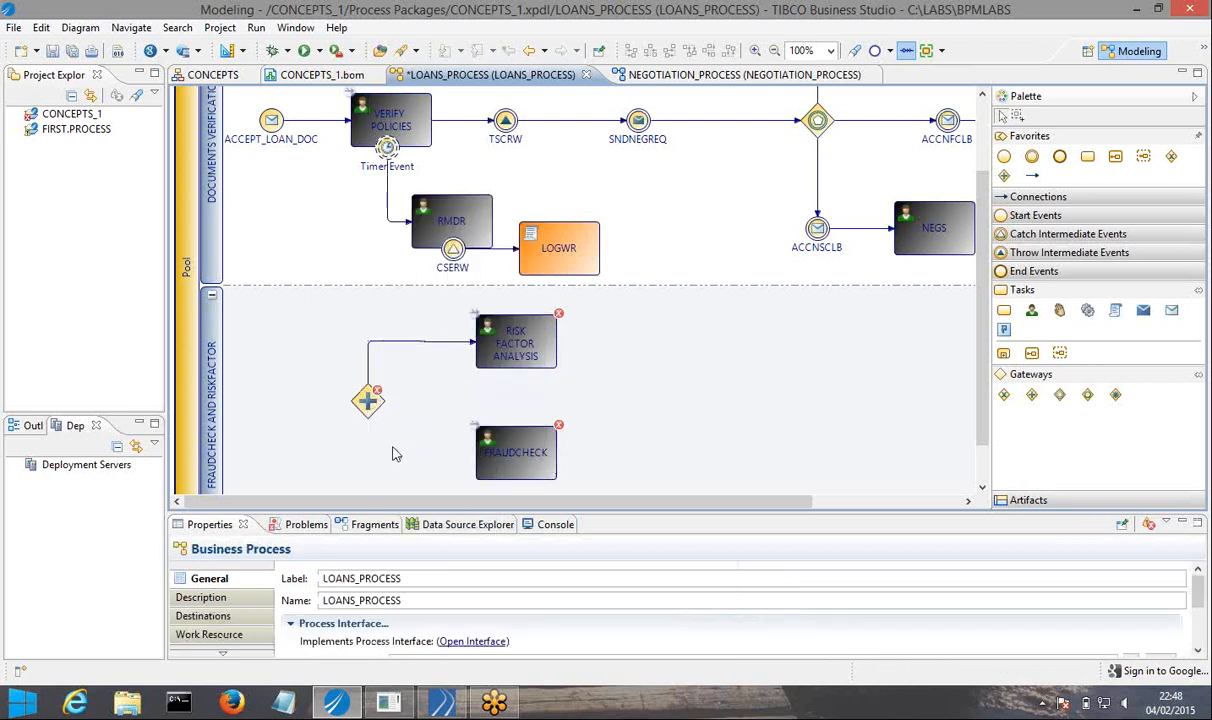
# Connect the parallel gateway to FRAUDCHECK and bend the sequence flow so it leaves the gateway's lower corner.
pyautogui.click(370, 420)
pyautogui.moveTo(394, 427); pyautogui.dragTo(490, 456)
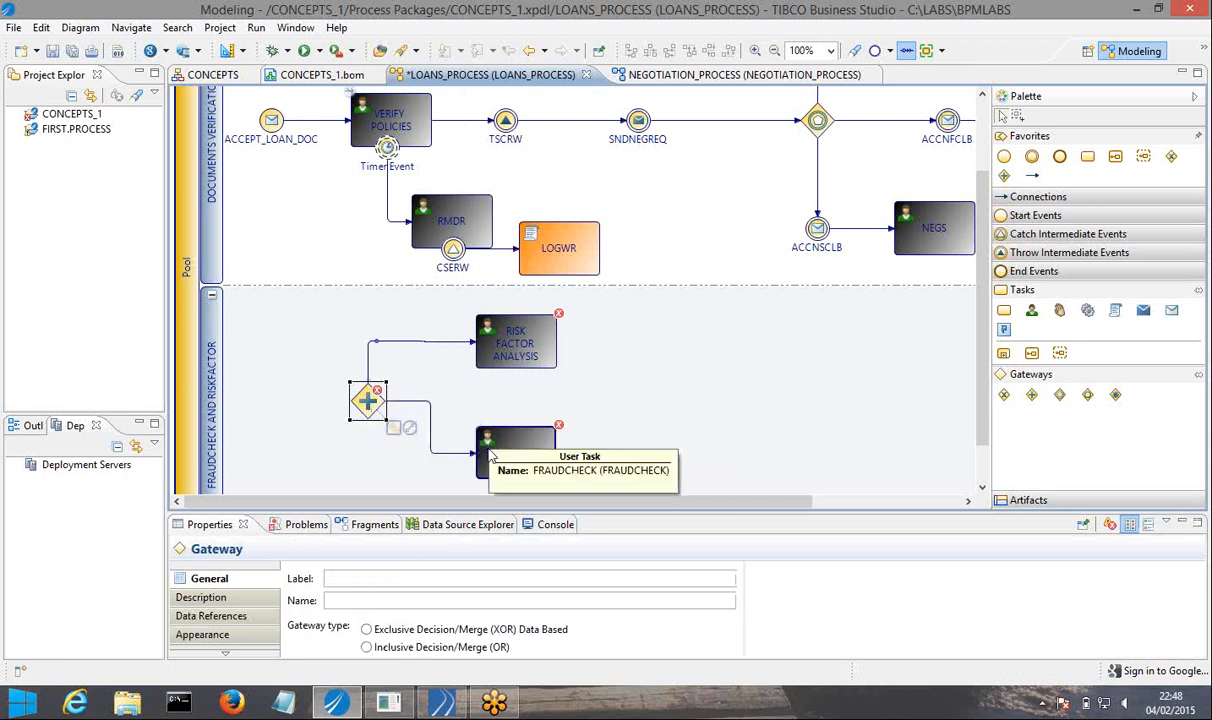
pyautogui.click(411, 433)
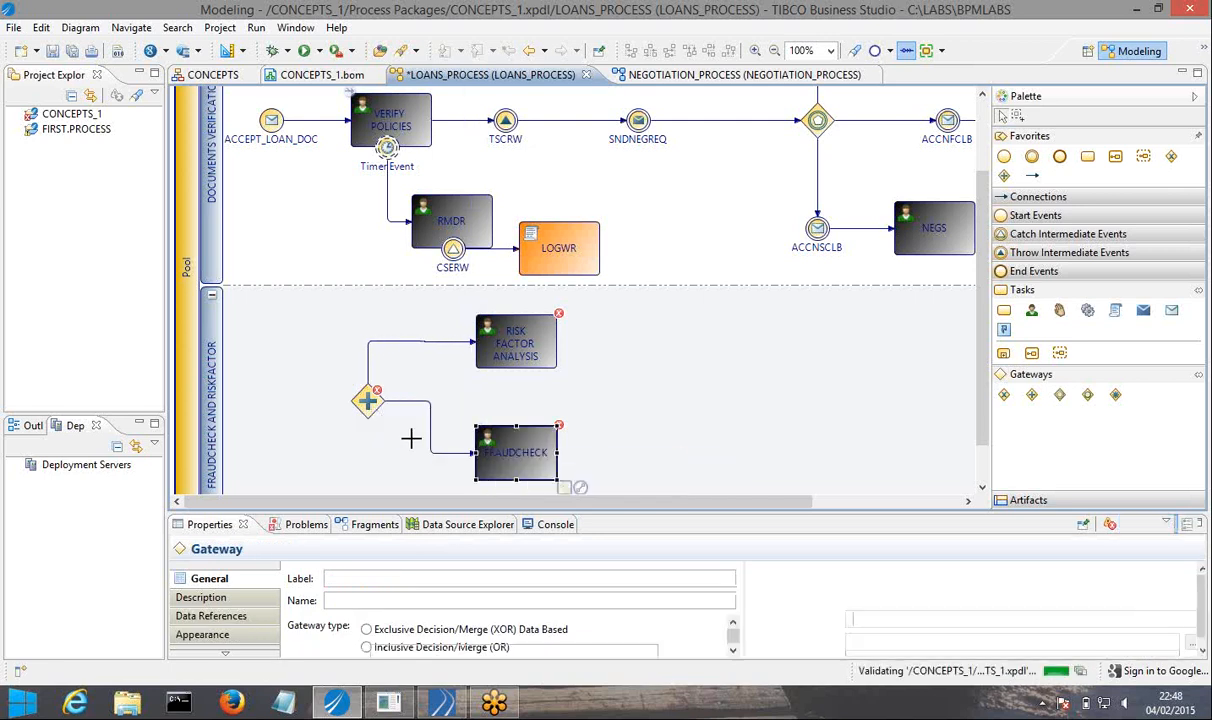
pyautogui.click(429, 426)
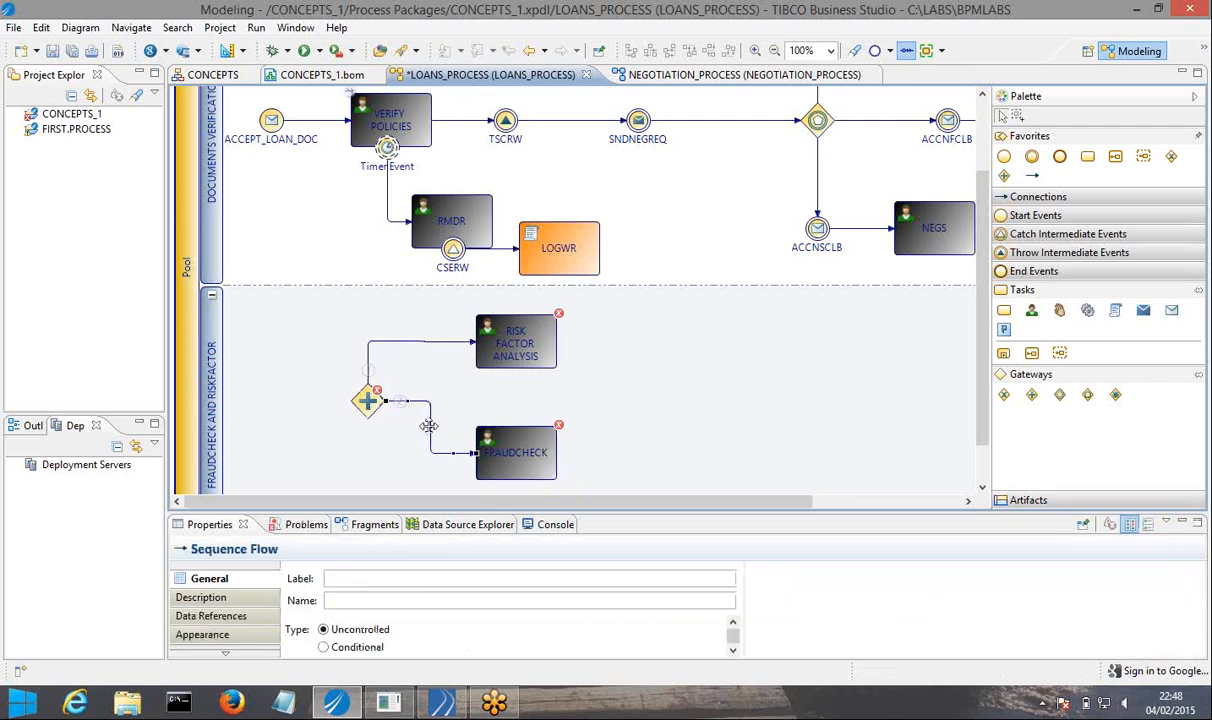
pyautogui.moveTo(429, 426); pyautogui.dragTo(390, 452)
pyautogui.click(326, 447)
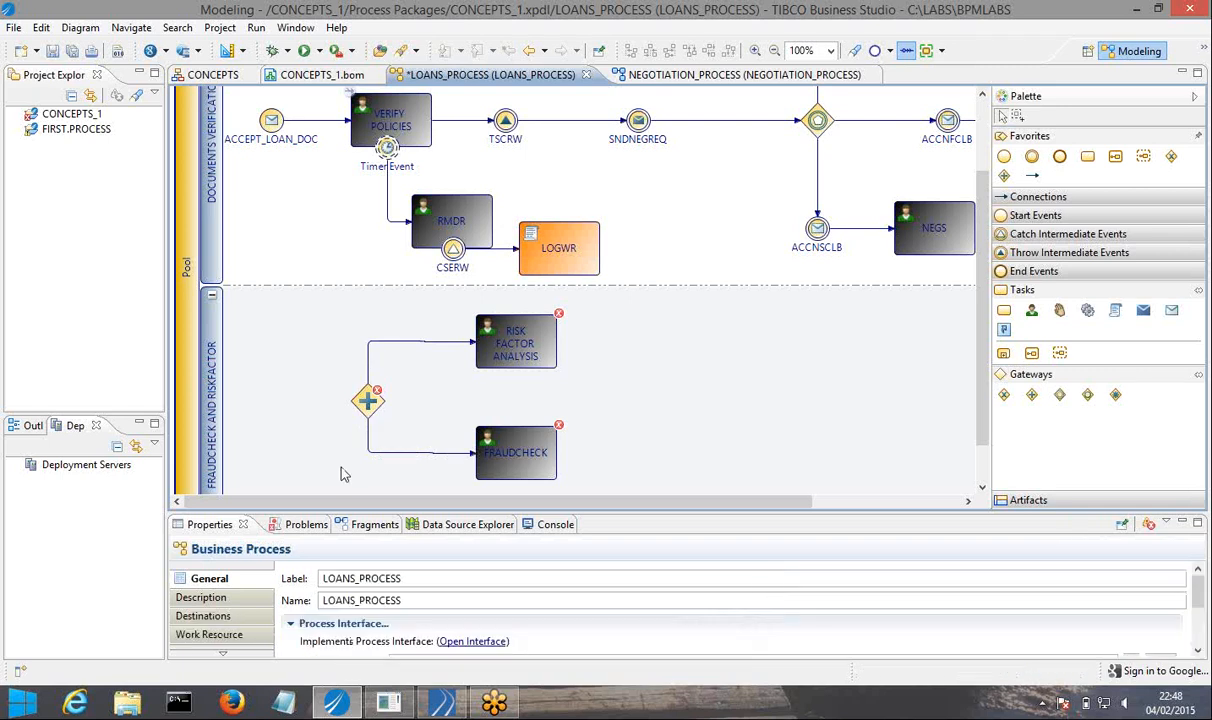
# Place a second, unlabelled parallel gateway after the two user tasks in the FRAUDCHECK AND RISKFACTOR lane, level with the first gateway.
pyautogui.moveTo(376, 398)
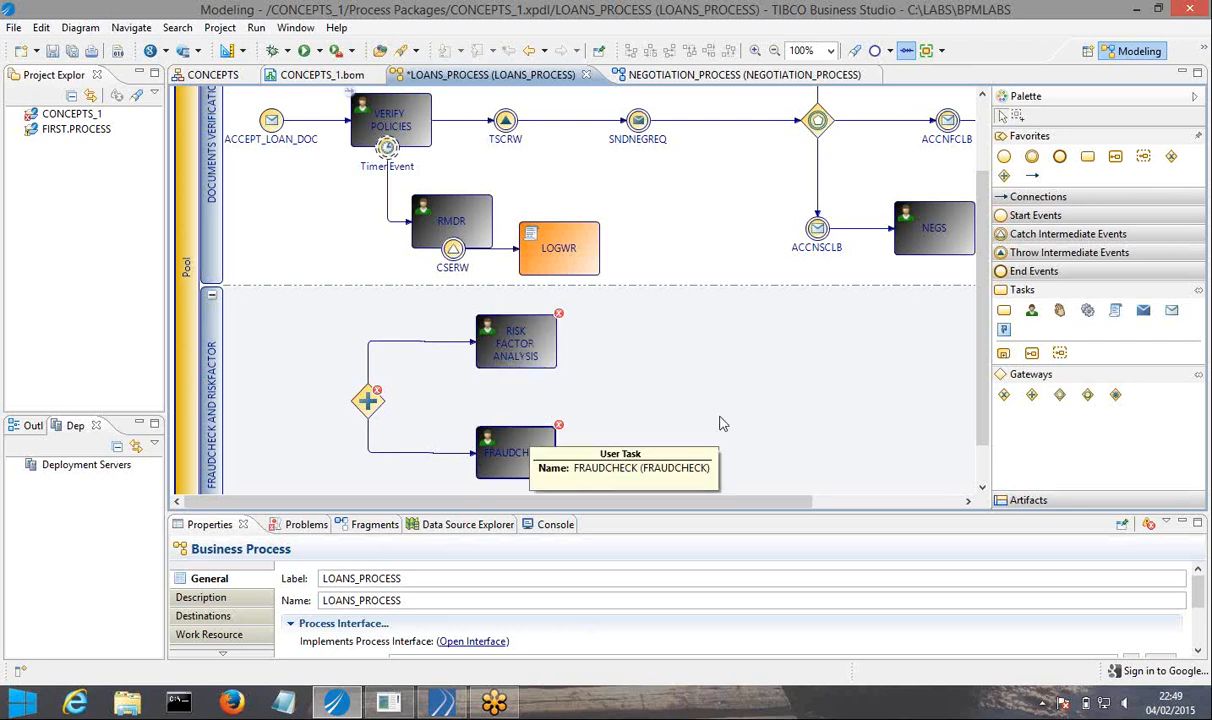
pyautogui.click(1033, 397)
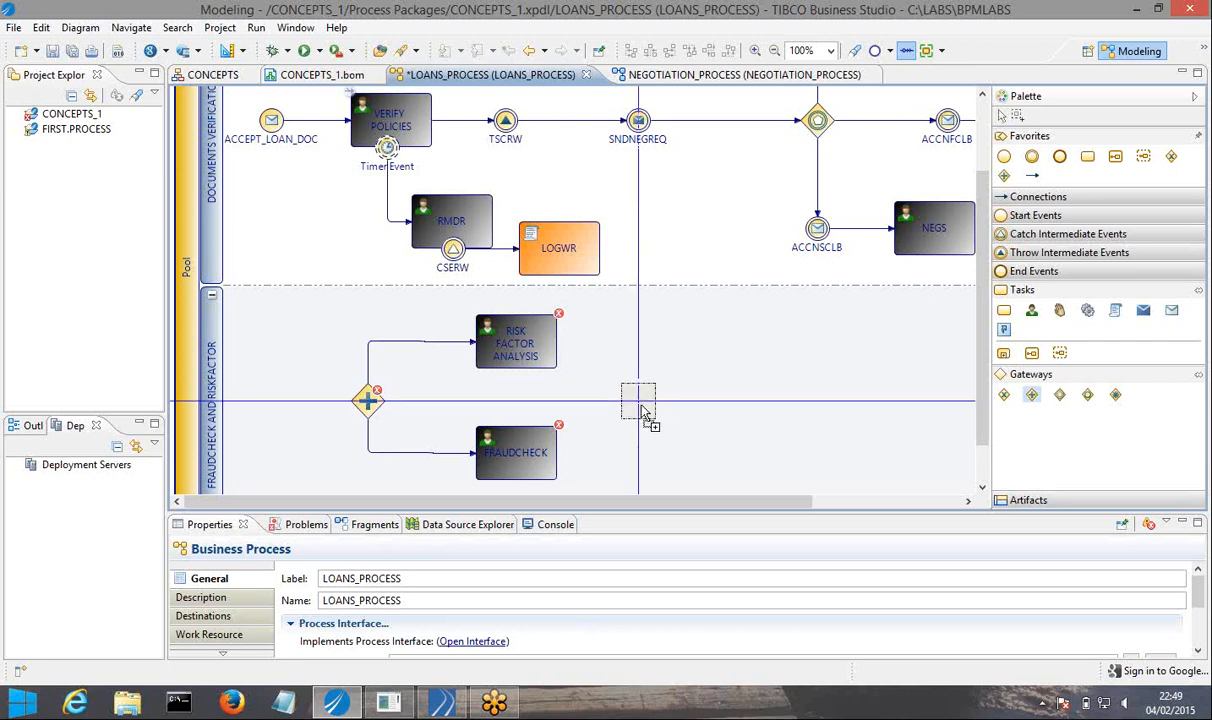
pyautogui.click(641, 406)
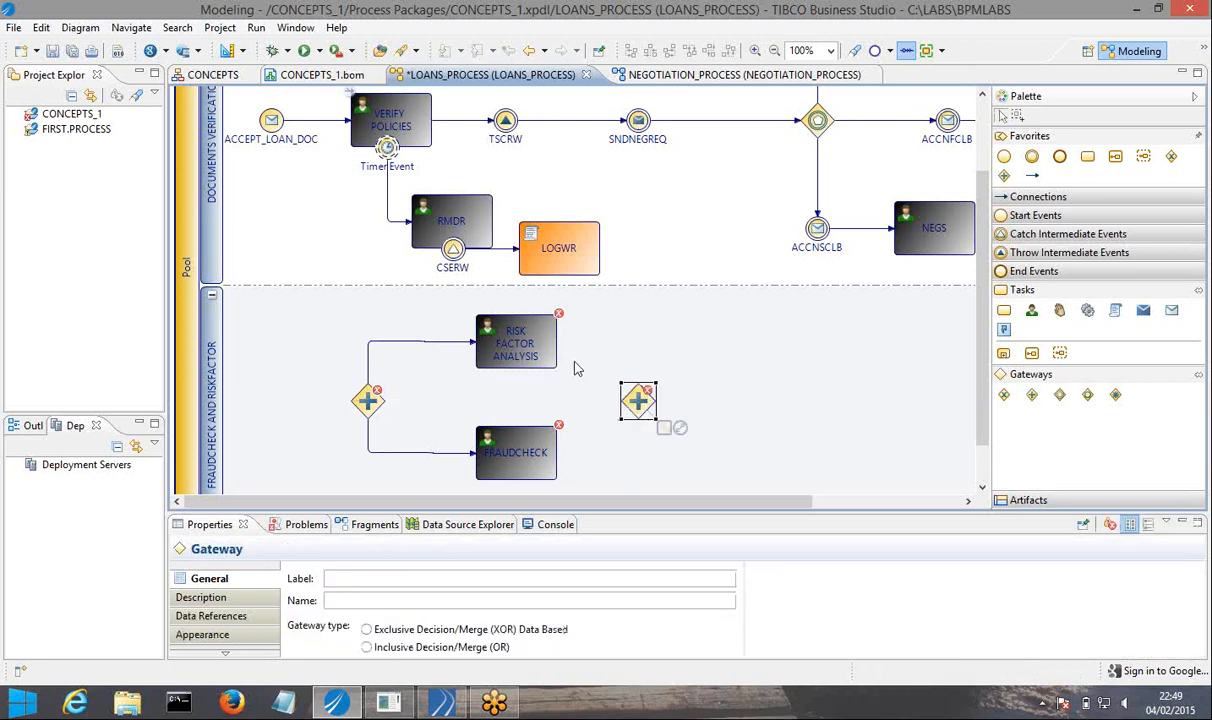
# Connect RISK FACTOR ANALYSIS and FRAUDCHECK to the second parallel gateway with sequence flows.
pyautogui.click(510, 333)
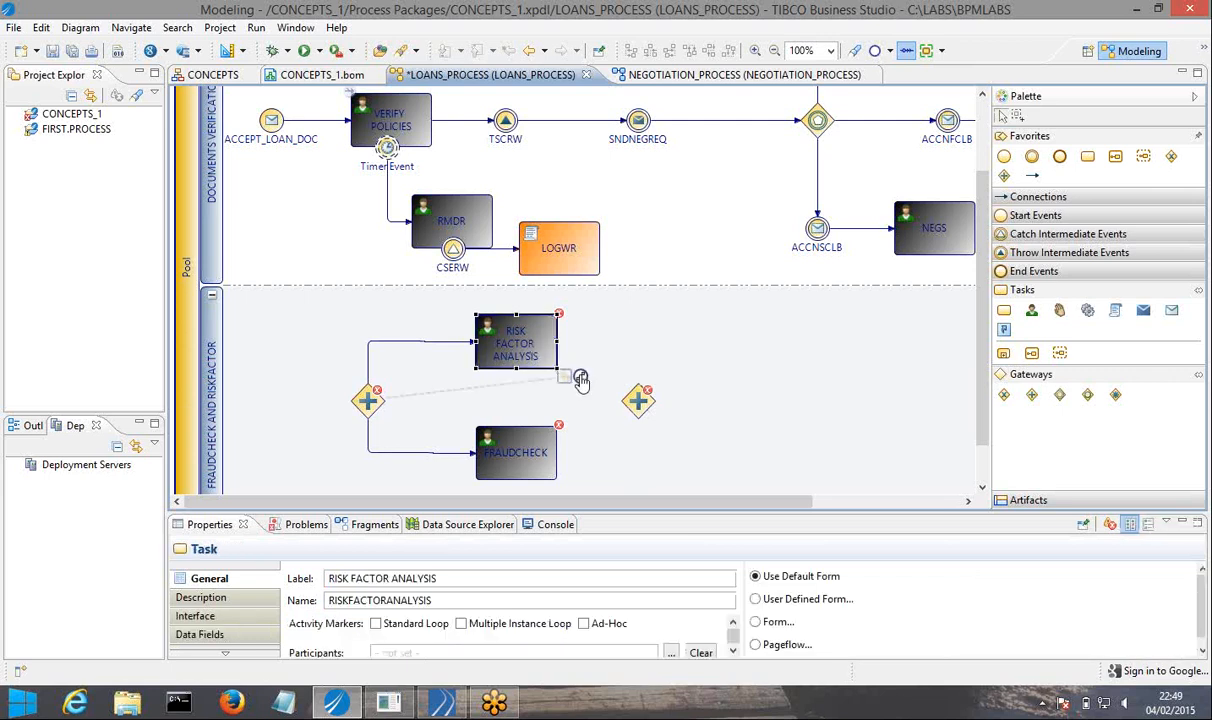
pyautogui.moveTo(588, 378); pyautogui.dragTo(637, 401)
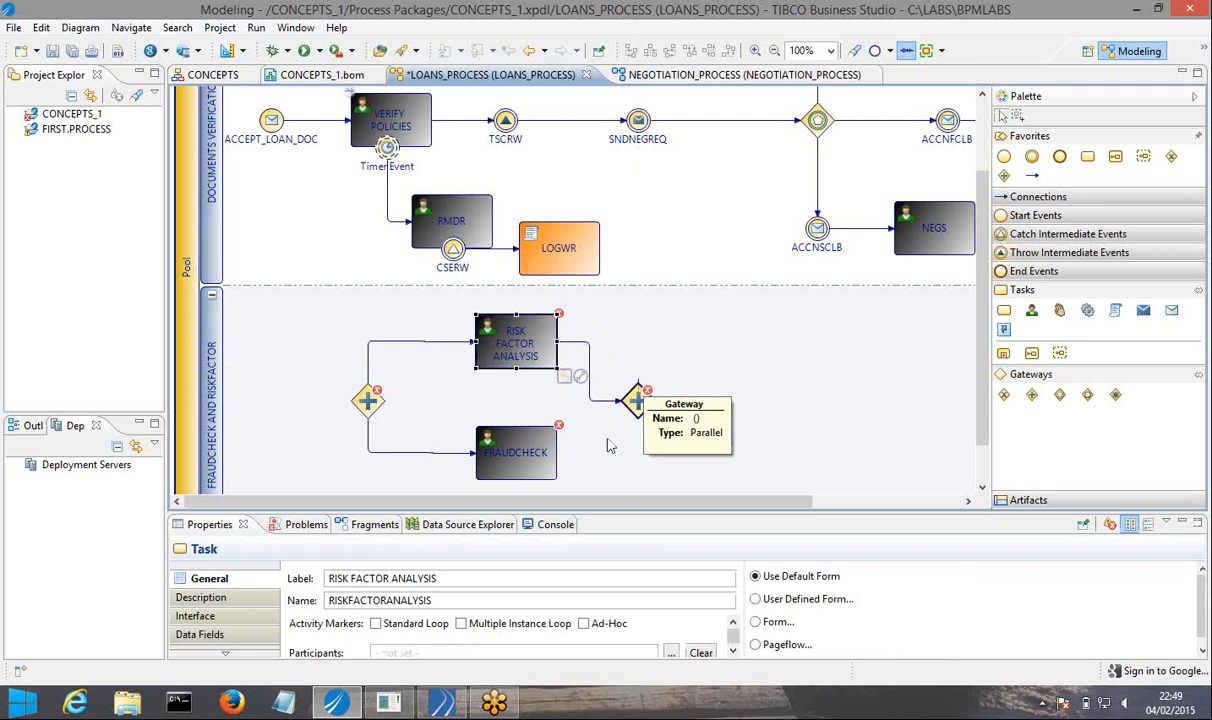
pyautogui.click(530, 458)
pyautogui.moveTo(581, 492); pyautogui.dragTo(645, 424)
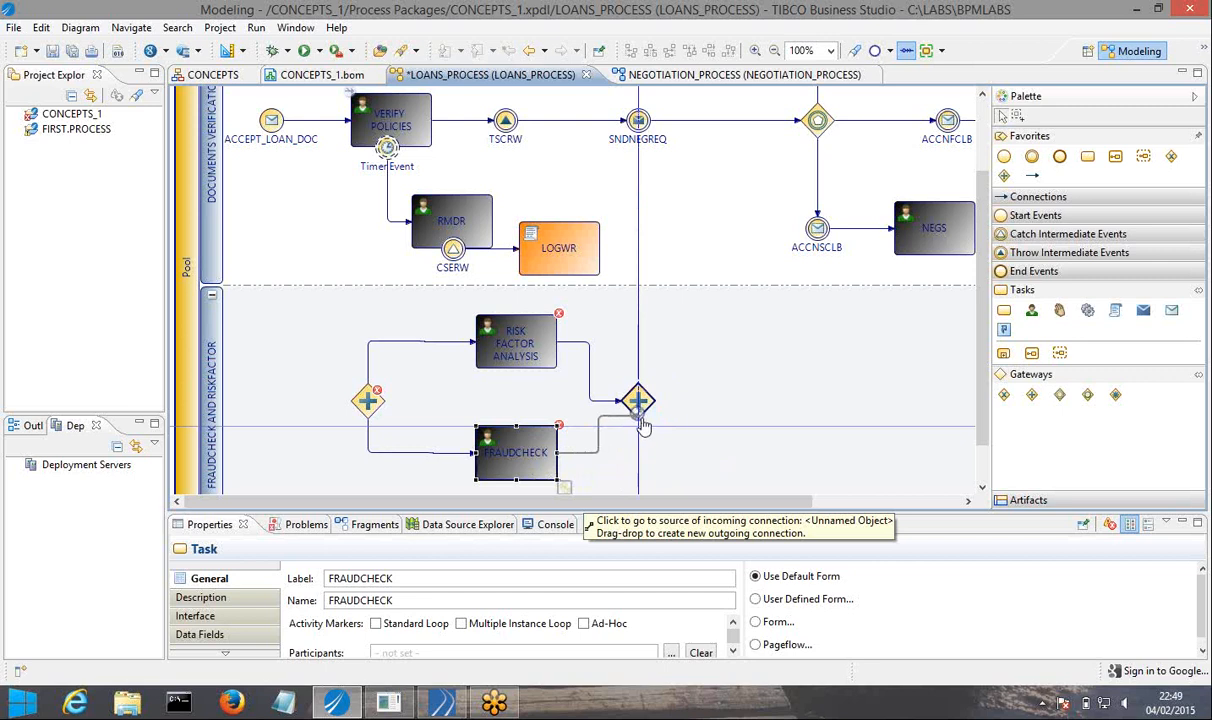
pyautogui.moveTo(643, 424); pyautogui.dragTo(642, 428)
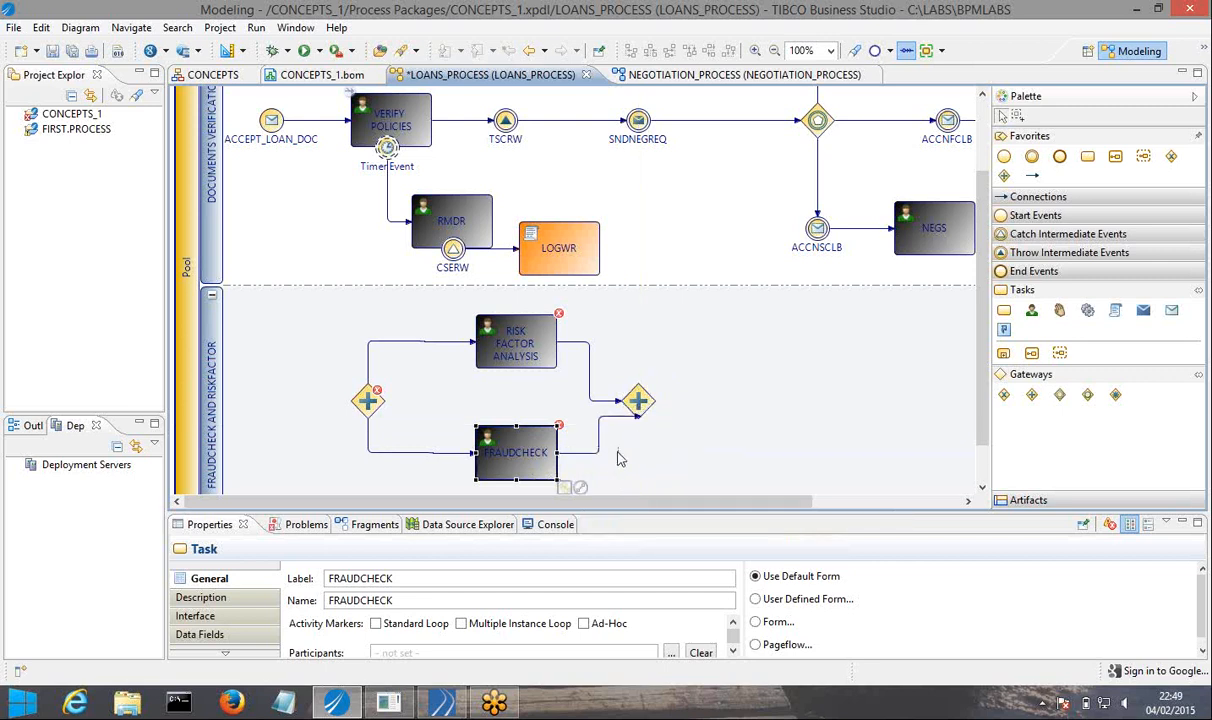
# Reroute the sequence flow from RISK FACTOR ANALYSIS so it enters the second gateway at its upper corner.
pyautogui.click(595, 393)
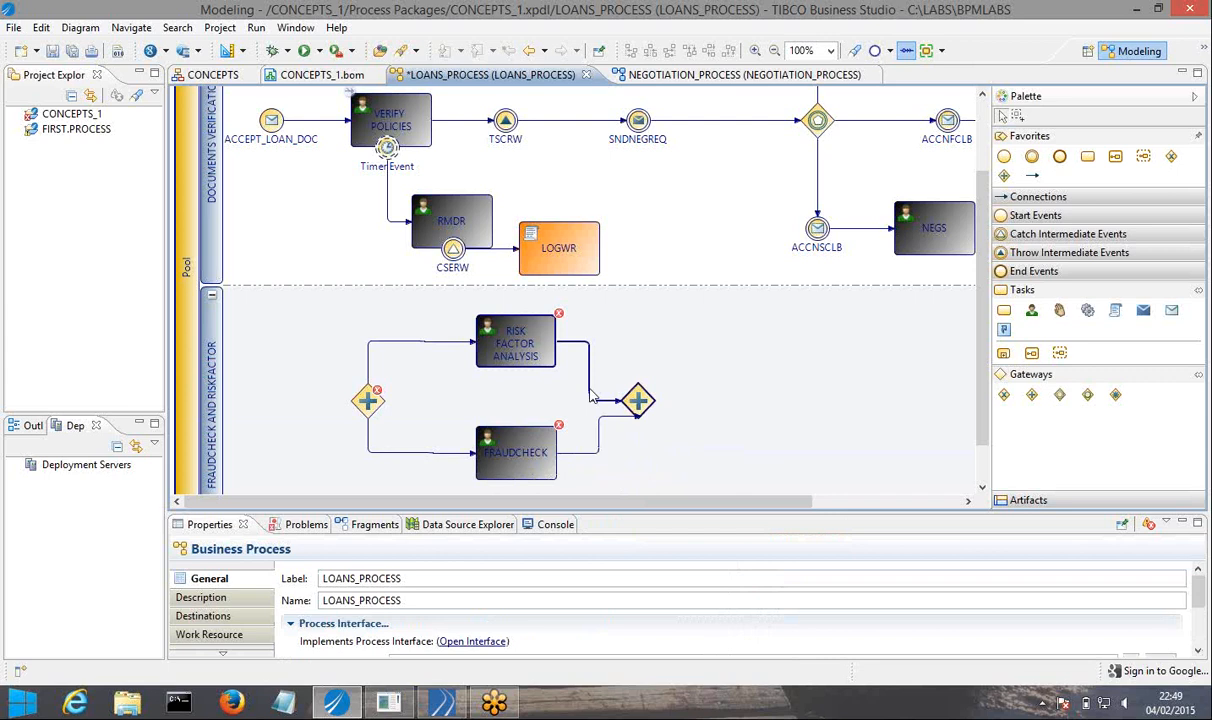
pyautogui.click(590, 371)
pyautogui.moveTo(590, 371); pyautogui.dragTo(637, 341)
pyautogui.click(676, 353)
# Bend the sequence flow from FRAUDCHECK into the second gateway's lower corner and shift that gateway slightly away from the tasks.
pyautogui.click(575, 452)
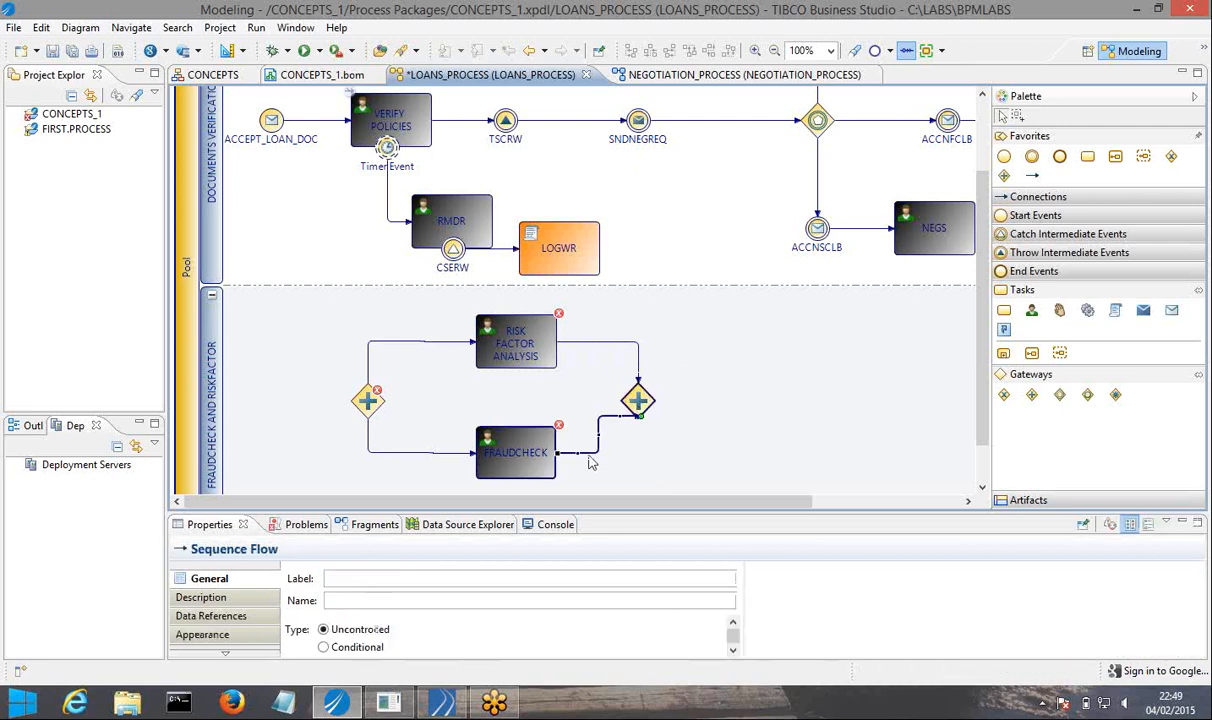
pyautogui.moveTo(598, 437); pyautogui.dragTo(638, 454)
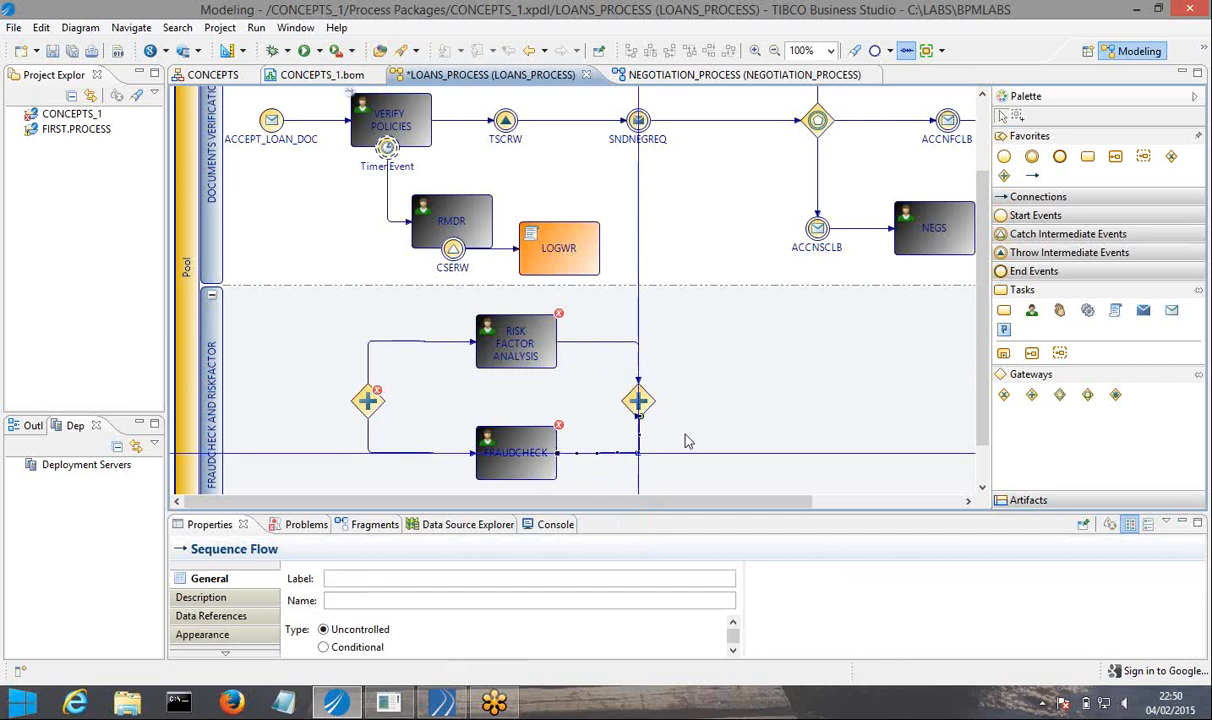
pyautogui.click(687, 441)
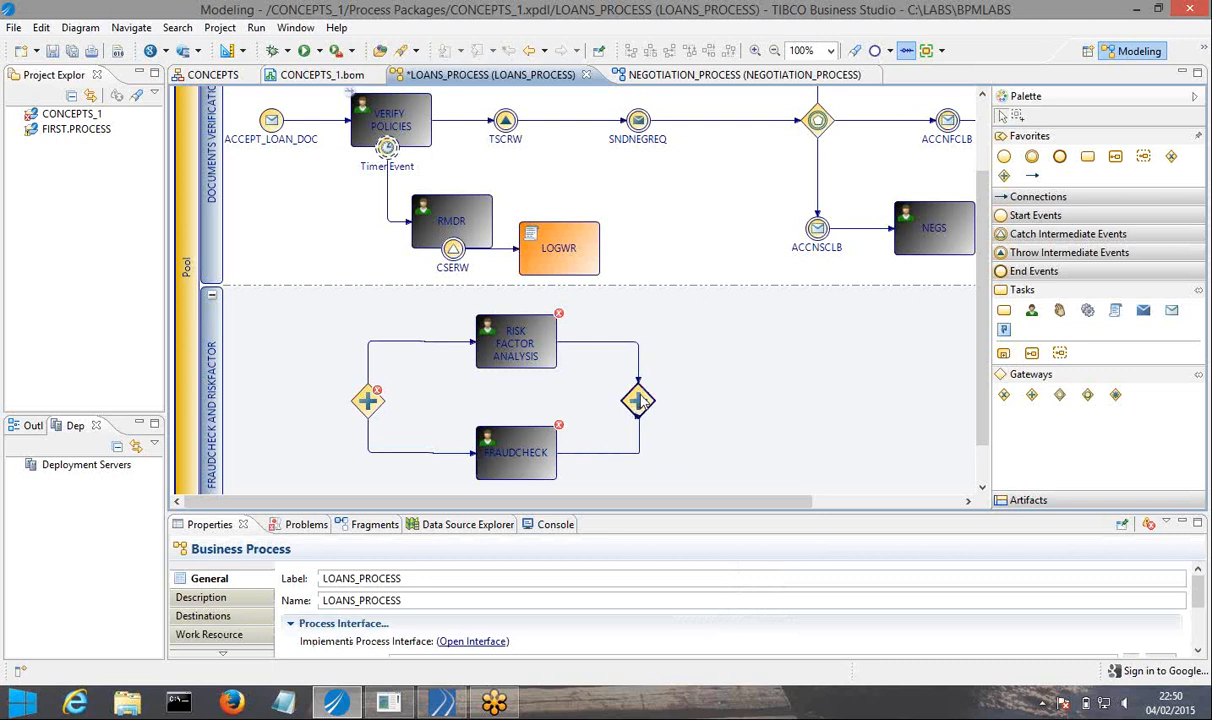
pyautogui.moveTo(642, 400); pyautogui.dragTo(649, 400)
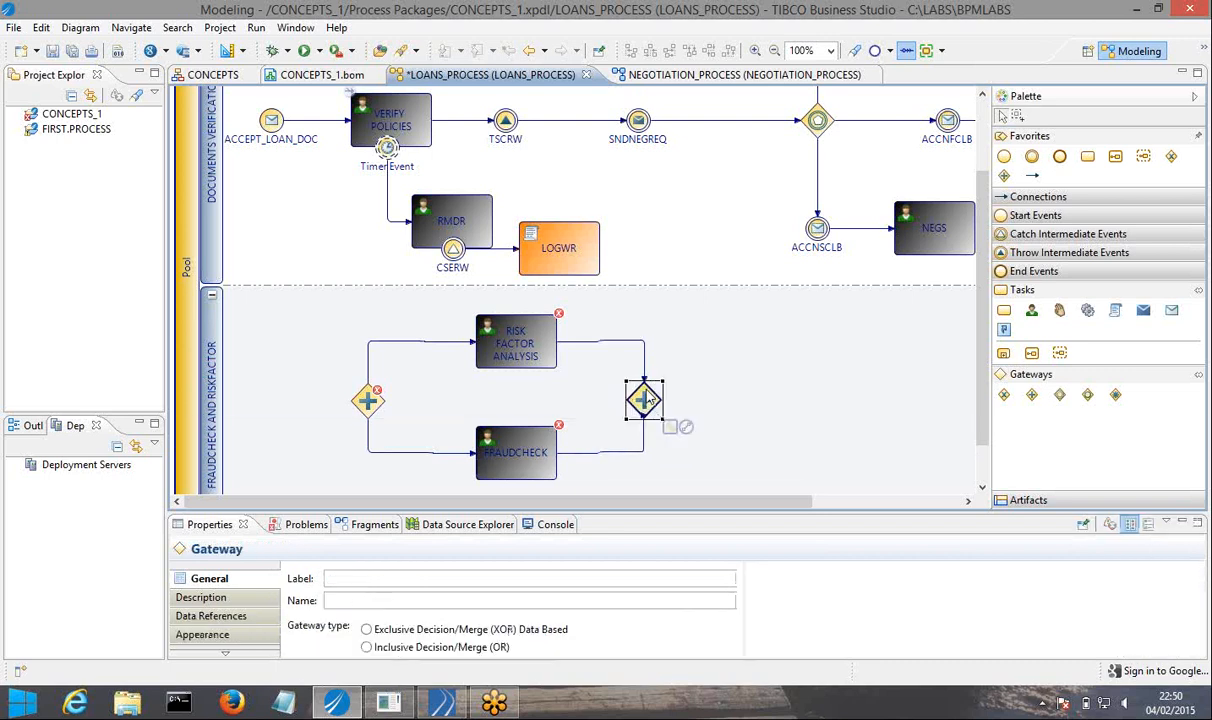
# Replace the sequence flow from FRAUDCHECK to the second gateway with a new one bent squarely into the gateway's lower corner.
pyautogui.click(616, 455)
pyautogui.rightClick(615, 452)
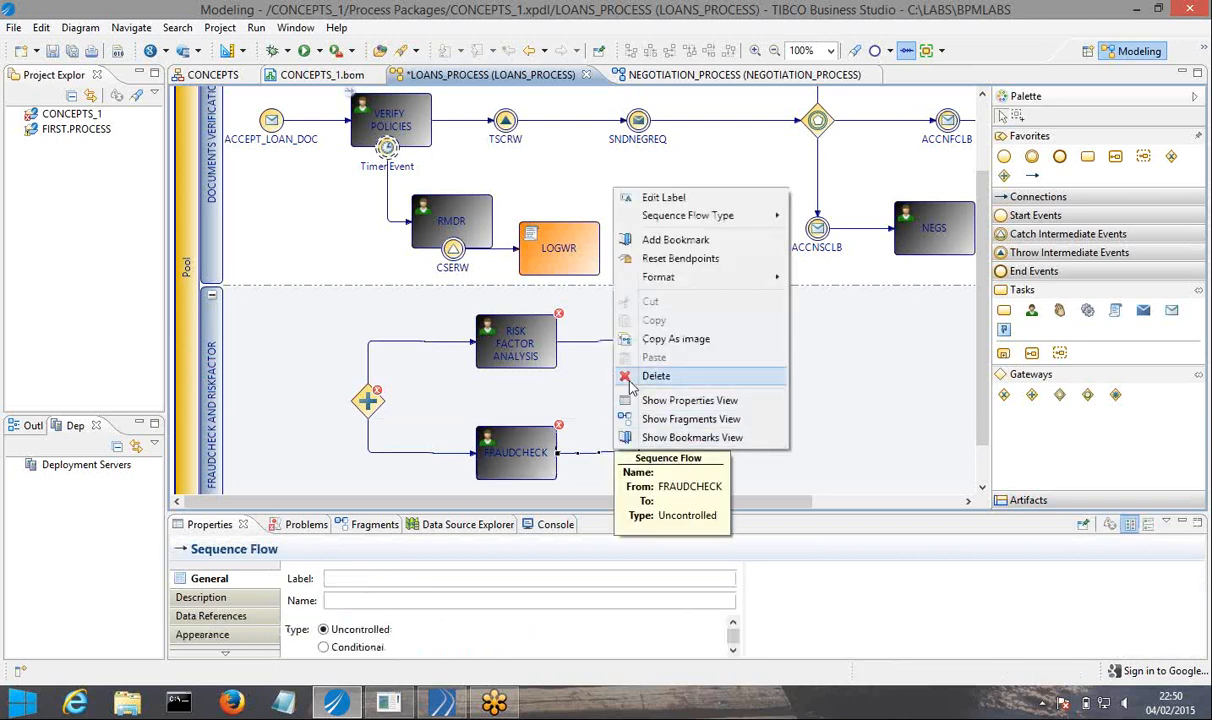
pyautogui.click(655, 376)
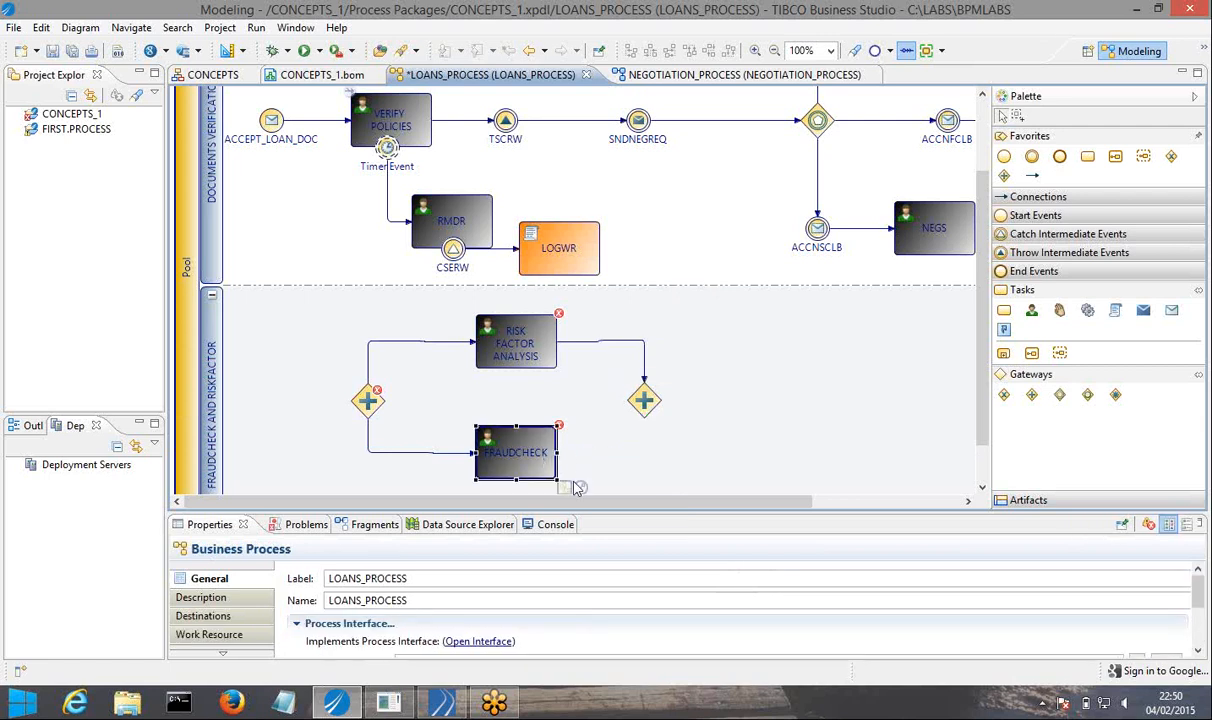
pyautogui.click(576, 487)
pyautogui.moveTo(576, 487); pyautogui.dragTo(644, 403)
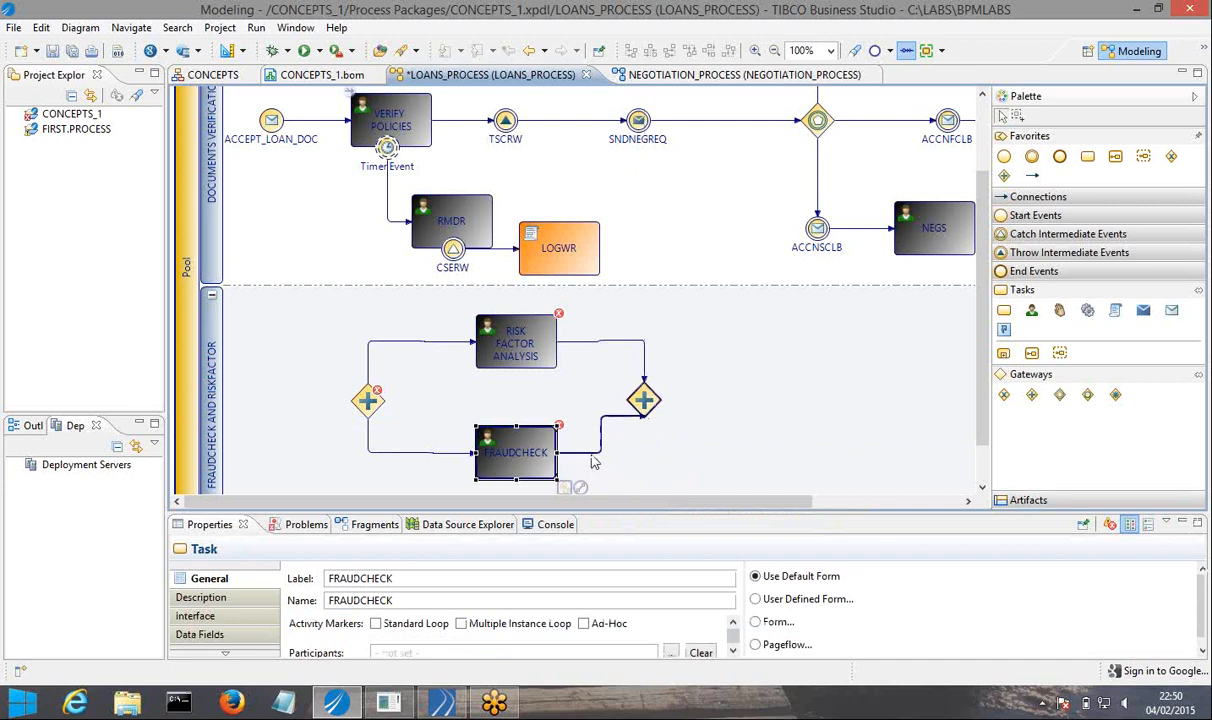
pyautogui.click(601, 432)
pyautogui.moveTo(608, 436); pyautogui.dragTo(644, 453)
pyautogui.click(678, 440)
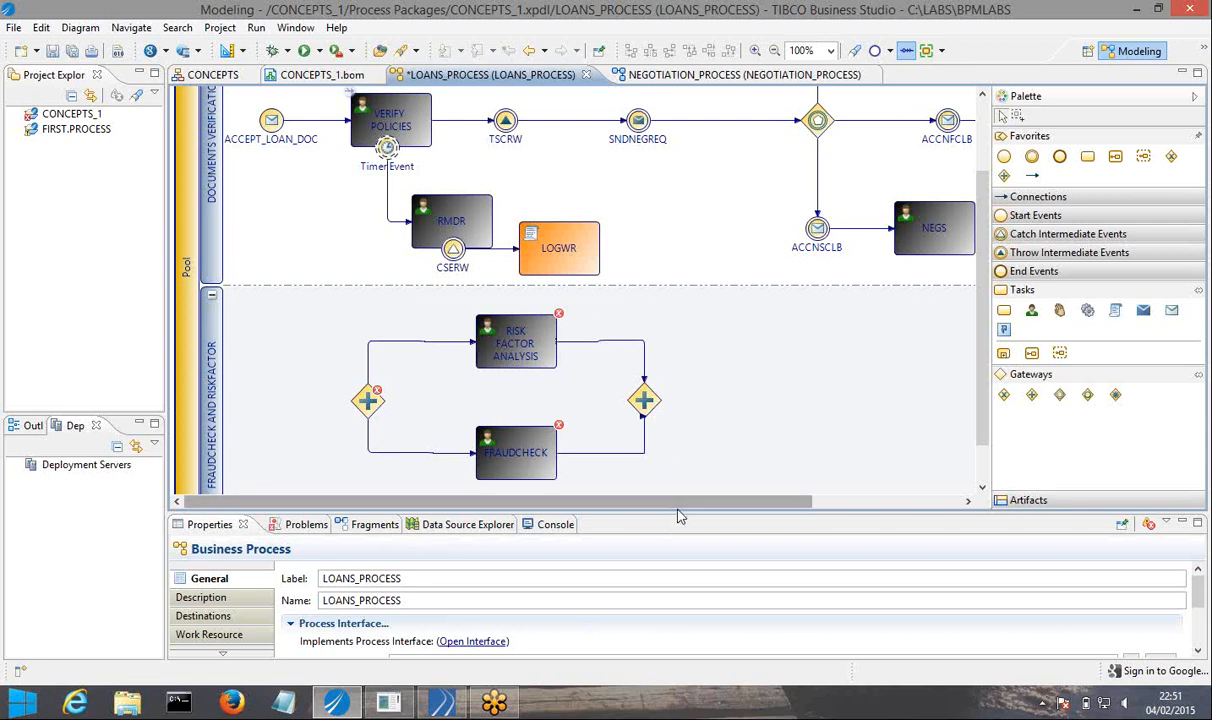
# Select both parallel gateways and both user tasks, and start refactoring them into a new embedded sub-process.
pyautogui.moveTo(677, 512); pyautogui.dragTo(677, 553)
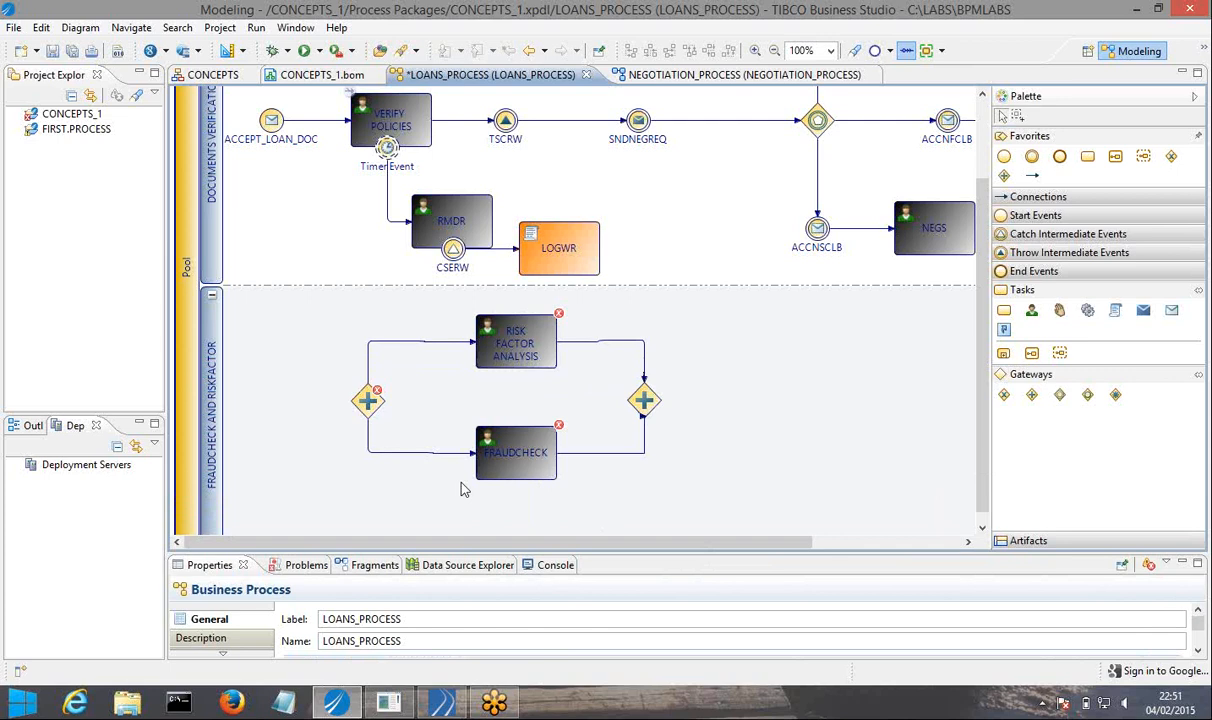
pyautogui.click(513, 340)
pyautogui.click(352, 320)
pyautogui.moveTo(347, 311); pyautogui.dragTo(671, 496)
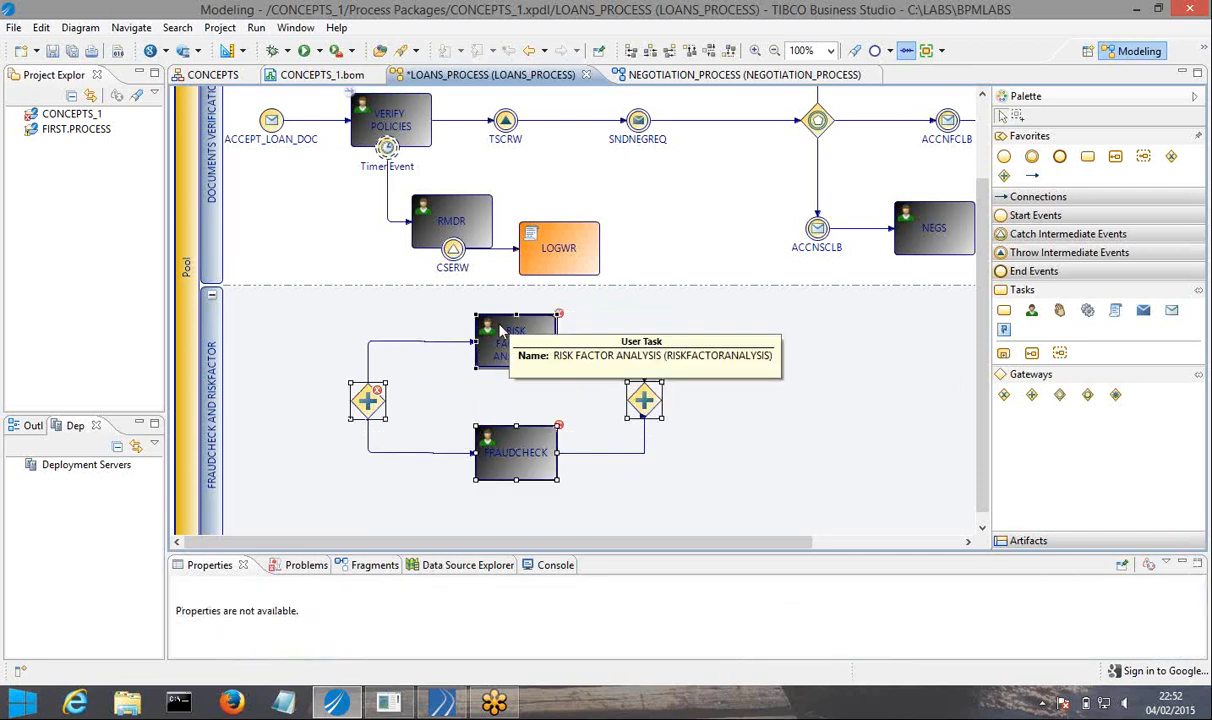
pyautogui.rightClick(501, 328)
pyautogui.moveTo(529, 374)
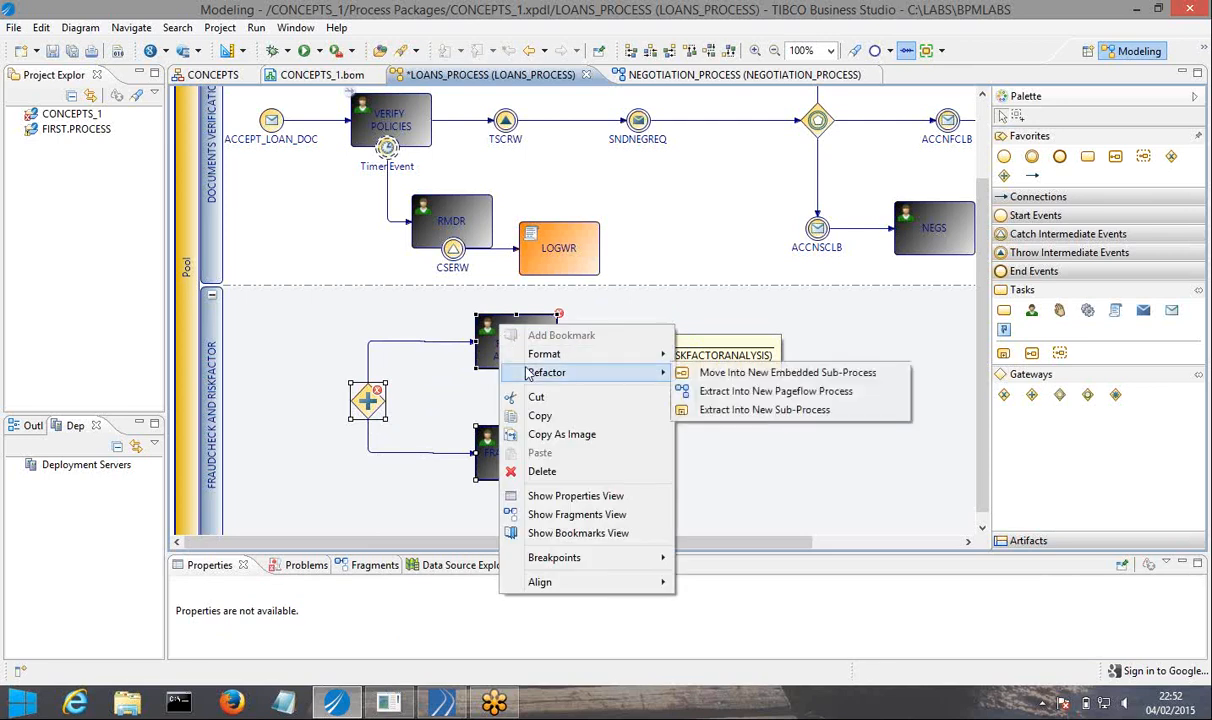
pyautogui.click(809, 374)
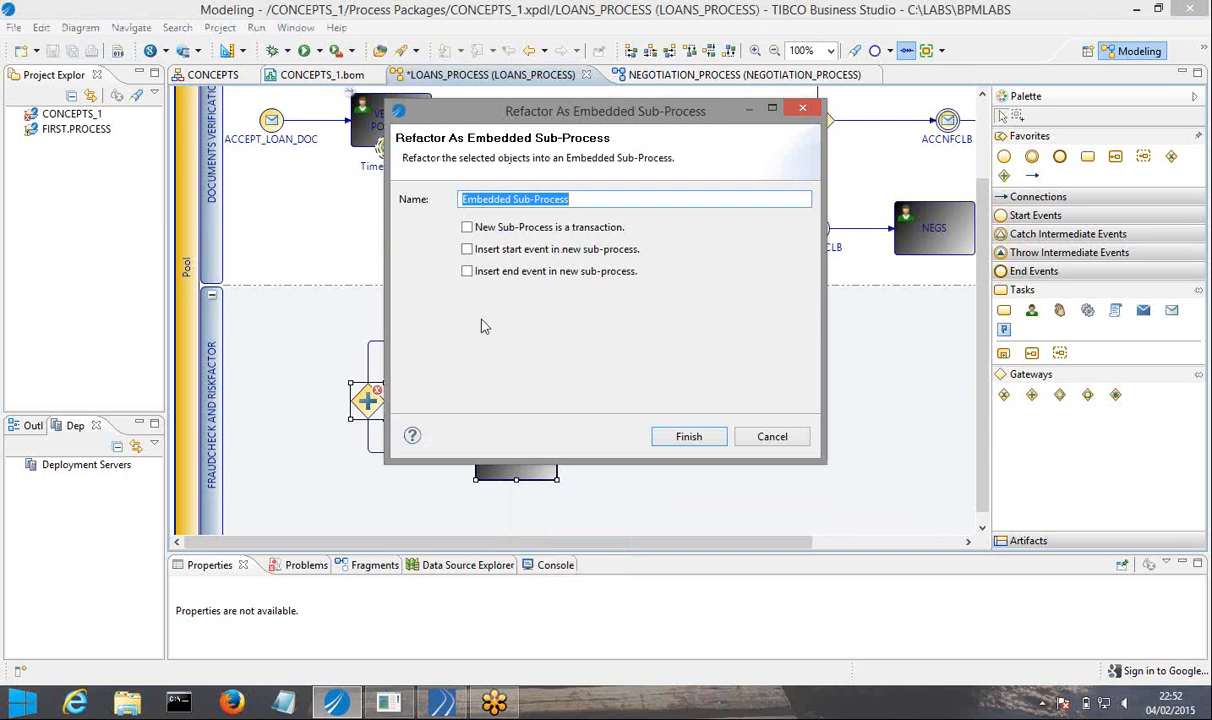
# Create the embedded sub-process with the name FCRF, inserting both a start event and an end event.
pyautogui.click(466, 250)
pyautogui.click(467, 271)
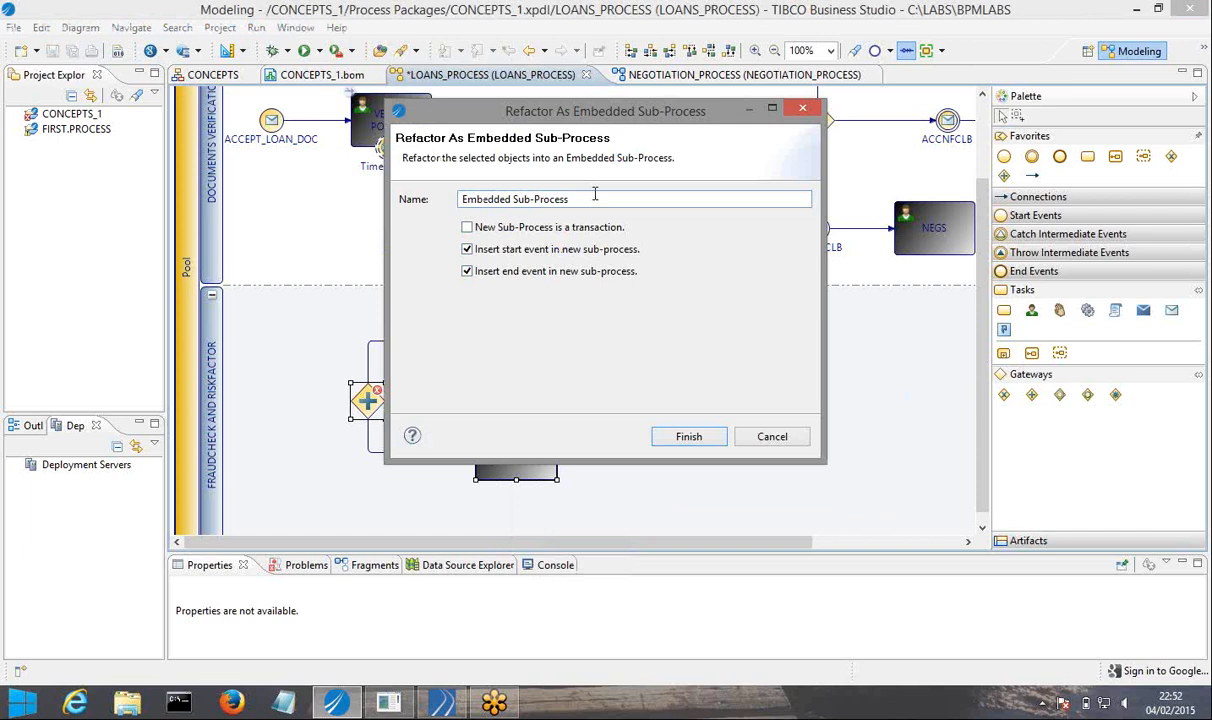
pyautogui.moveTo(566, 192); pyautogui.dragTo(490, 192)
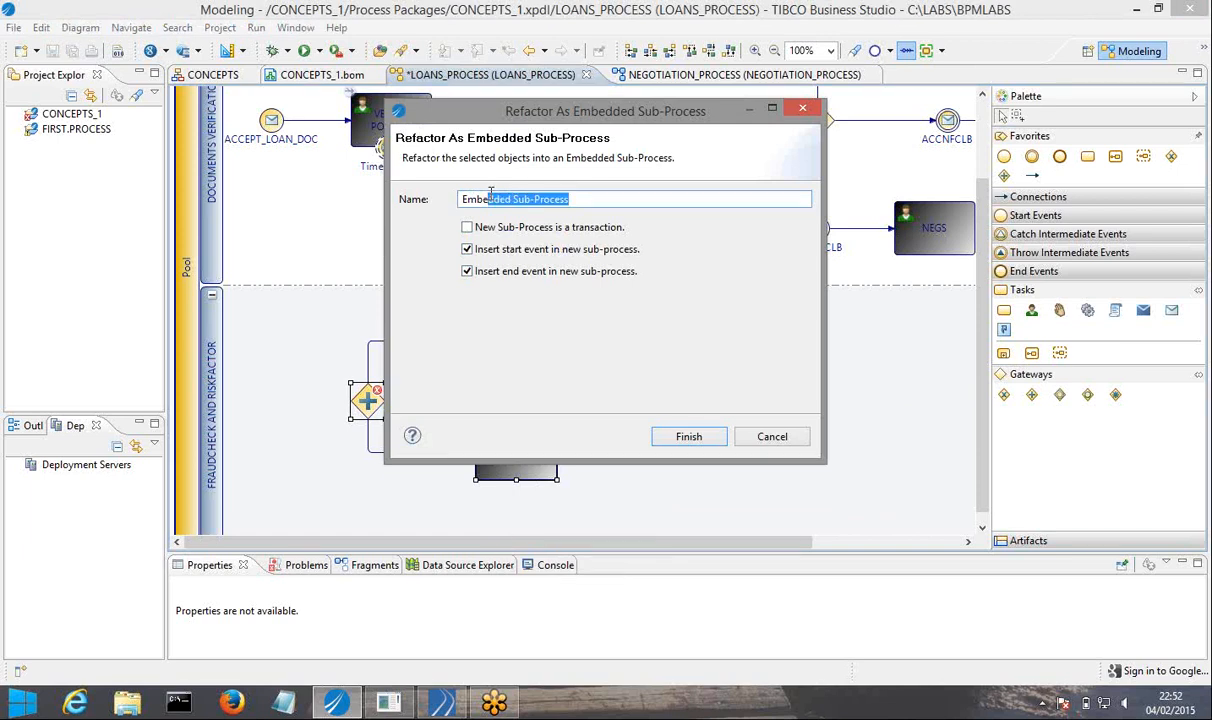
pyautogui.click(576, 189)
pyautogui.moveTo(576, 189); pyautogui.dragTo(453, 207)
pyautogui.write('F')
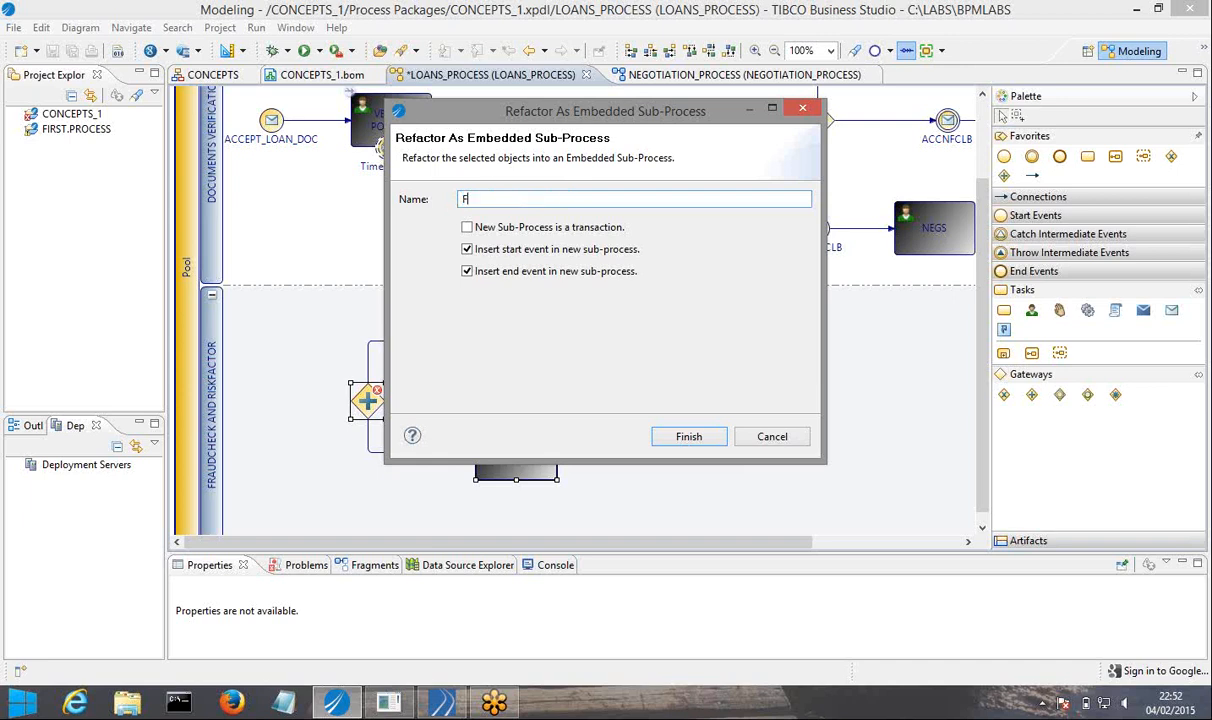
pyautogui.write('CRF')
pyautogui.click(687, 437)
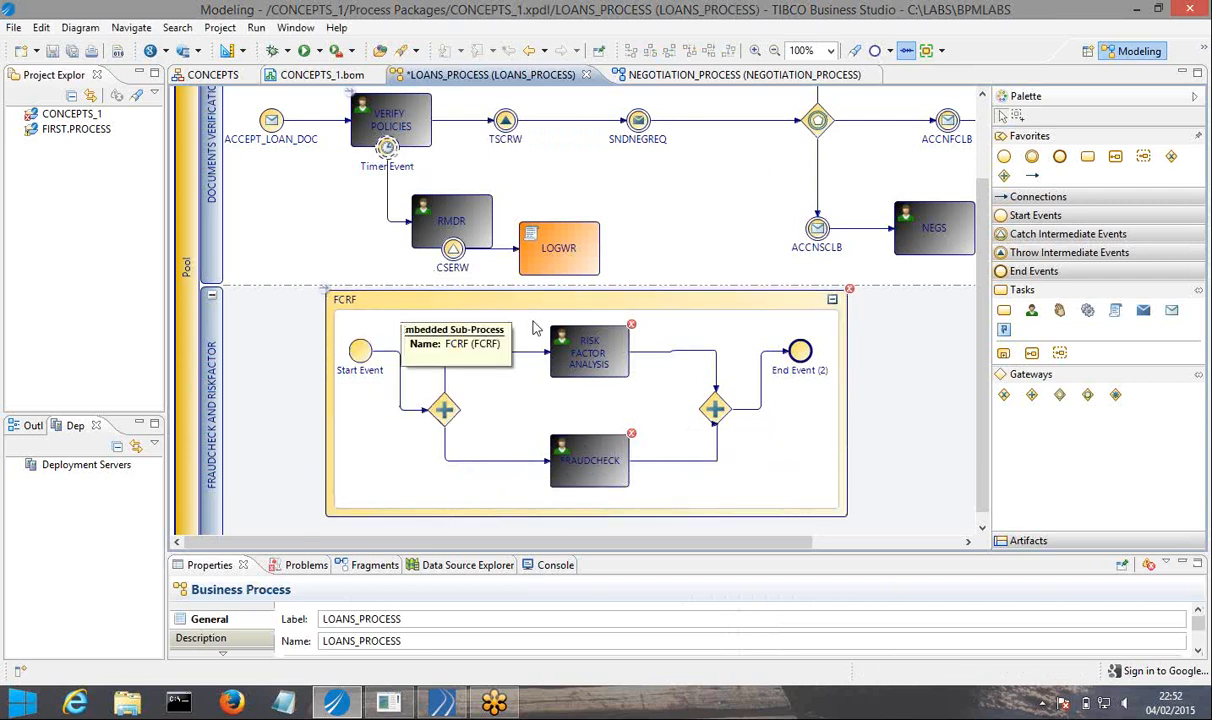
# Collapse the FCRF embedded sub-process and expand it again to view its contents.
pyautogui.click(832, 303)
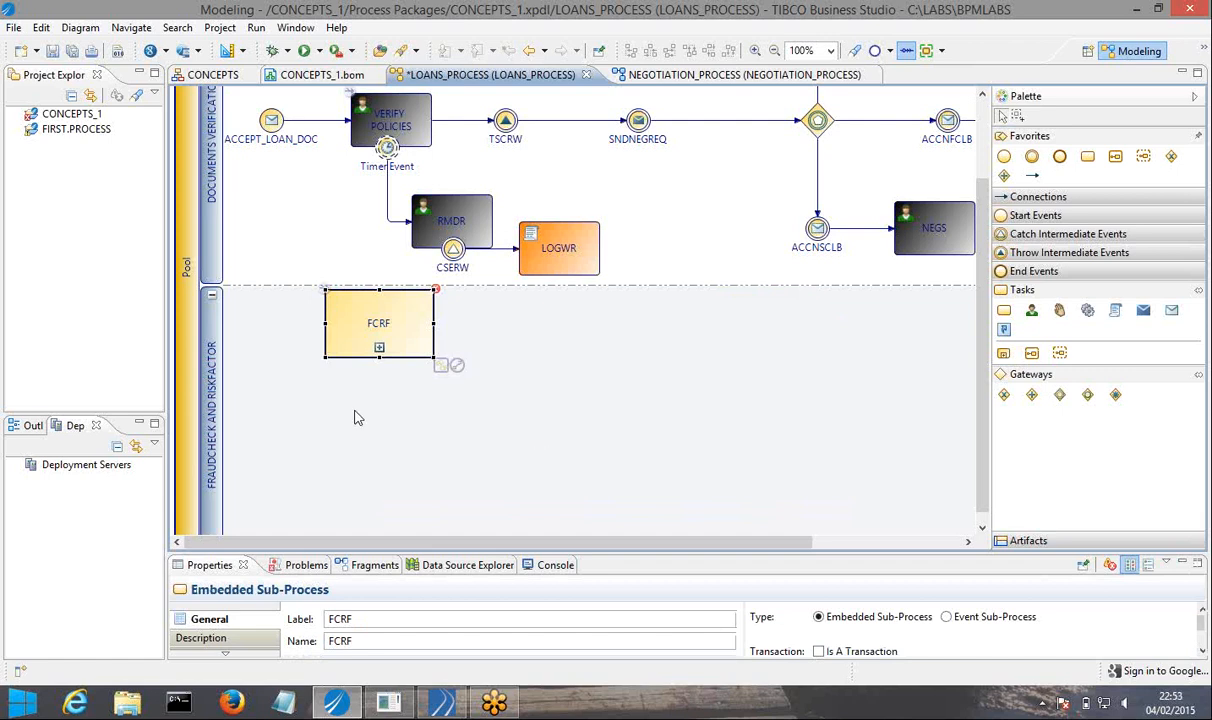
pyautogui.click(379, 349)
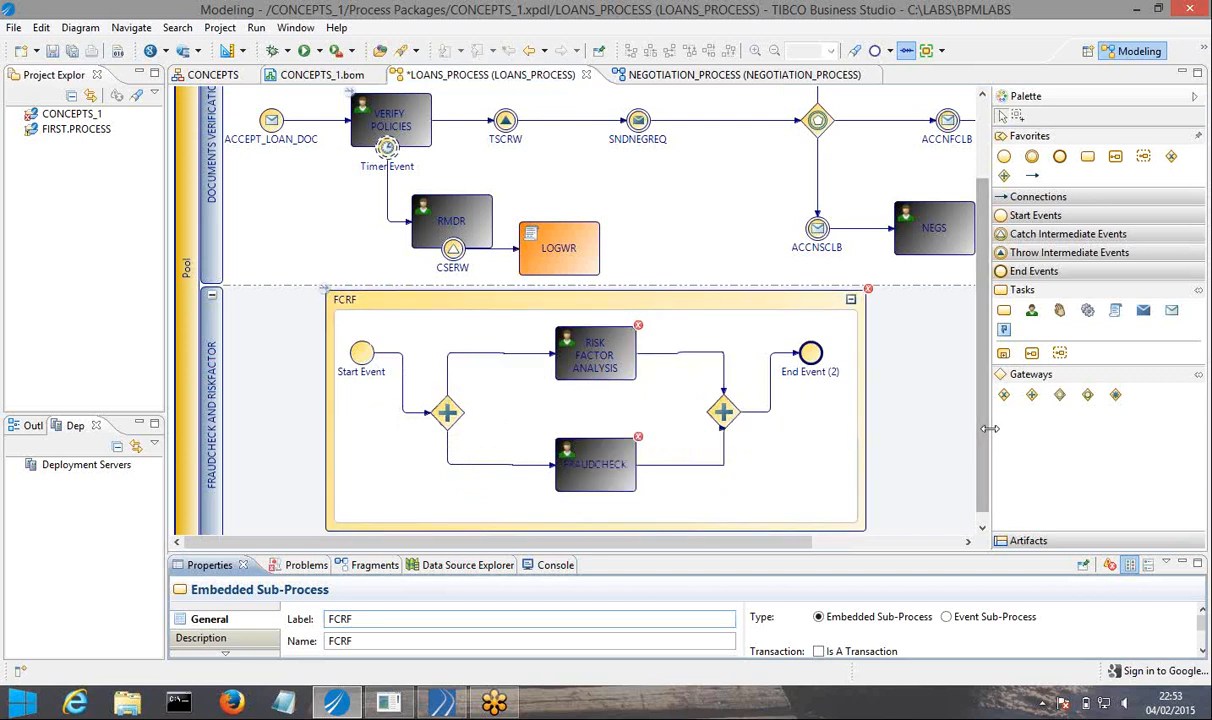
pyautogui.moveTo(990, 432); pyautogui.dragTo(1063, 432)
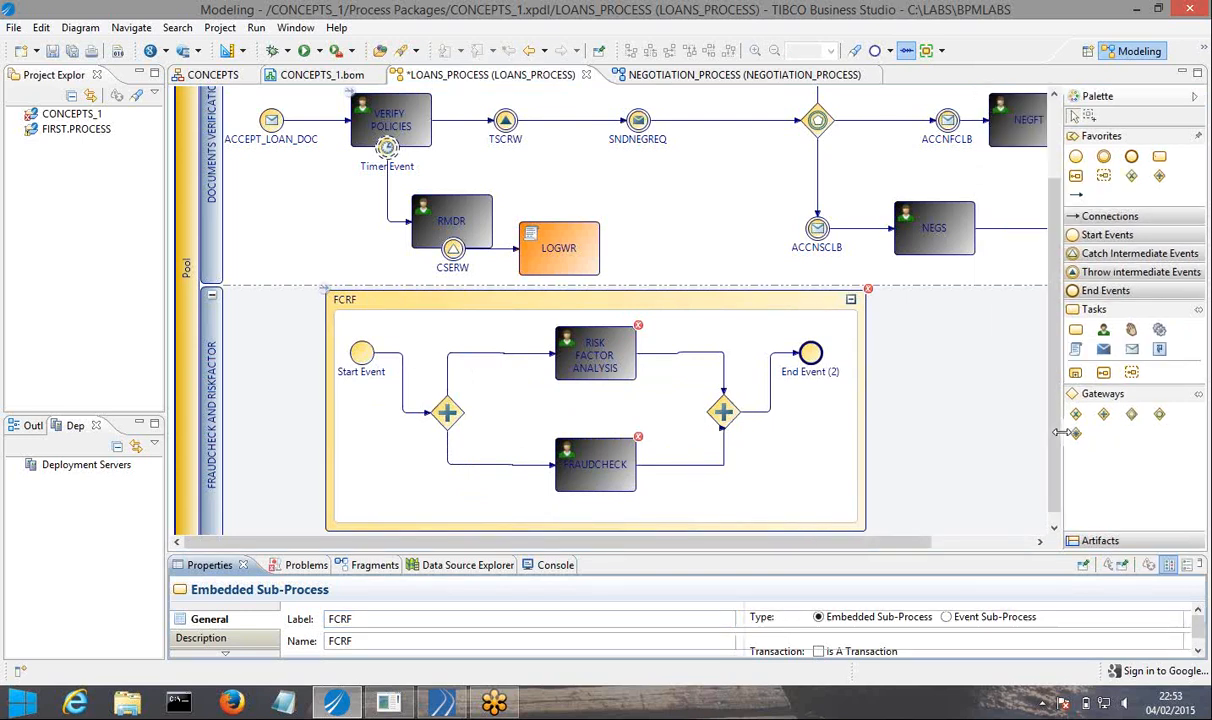
# Save all the elements in the package.
pyautogui.click(70, 50)
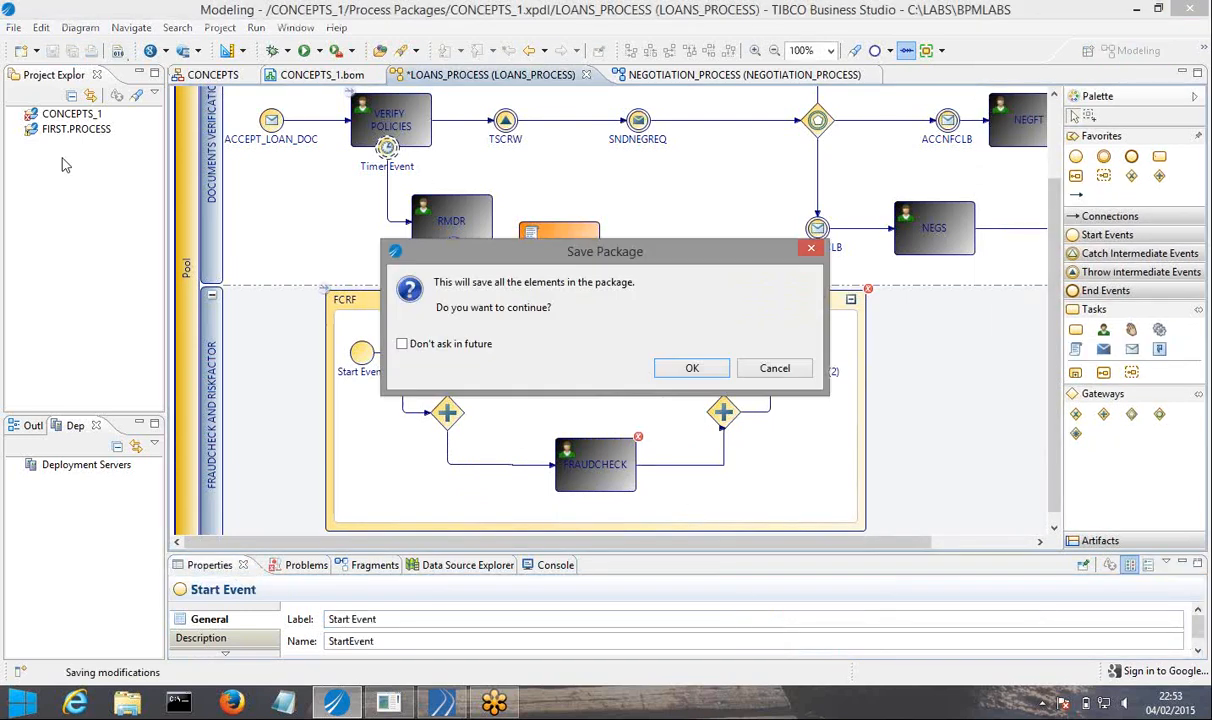
pyautogui.click(691, 367)
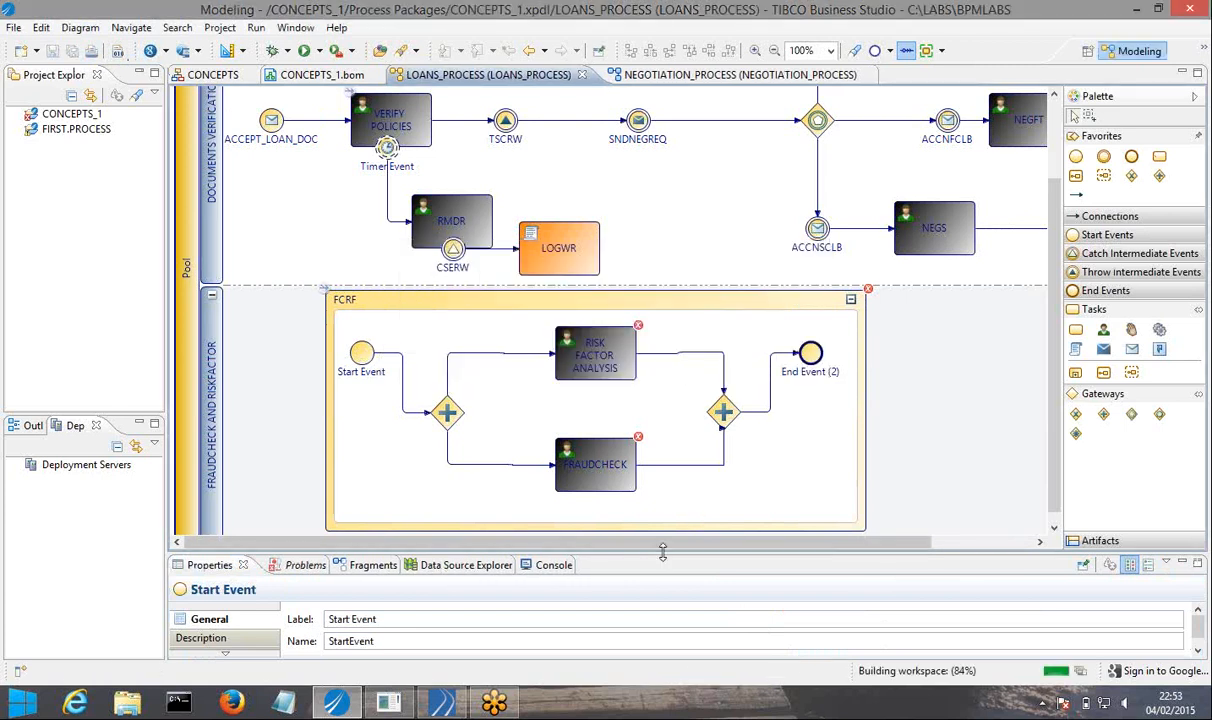
pyautogui.moveTo(667, 545); pyautogui.dragTo(745, 545)
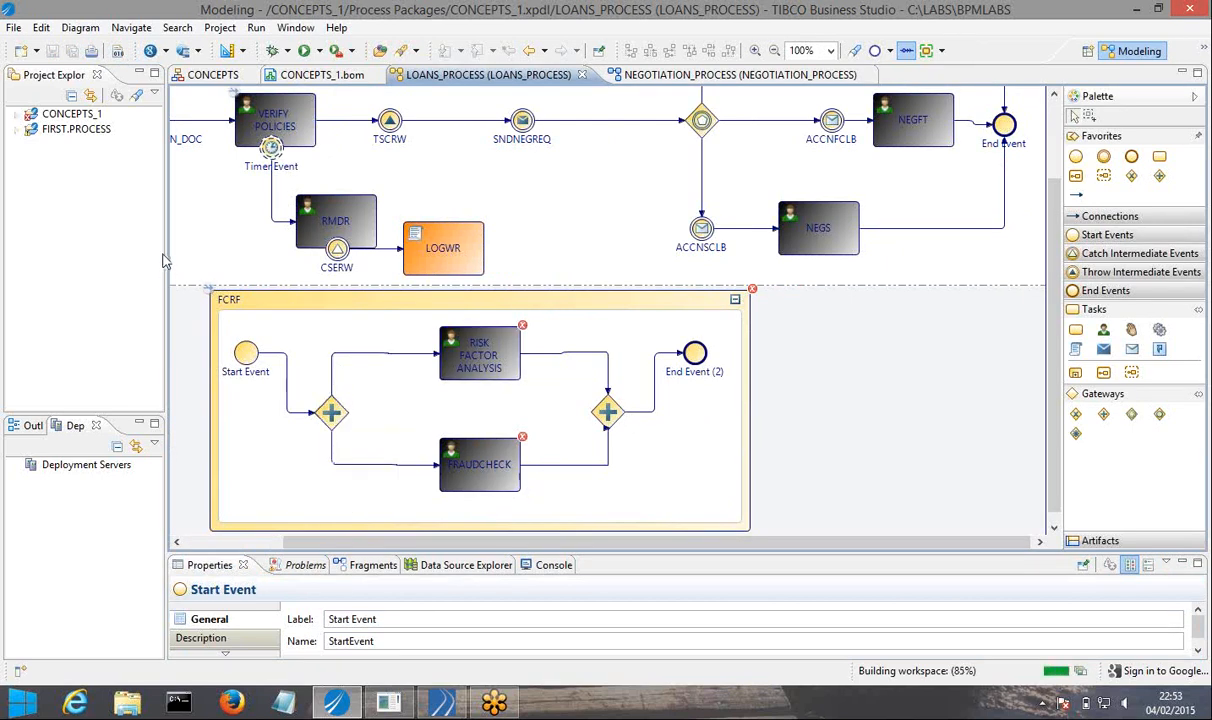
pyautogui.moveTo(168, 253); pyautogui.dragTo(222, 253)
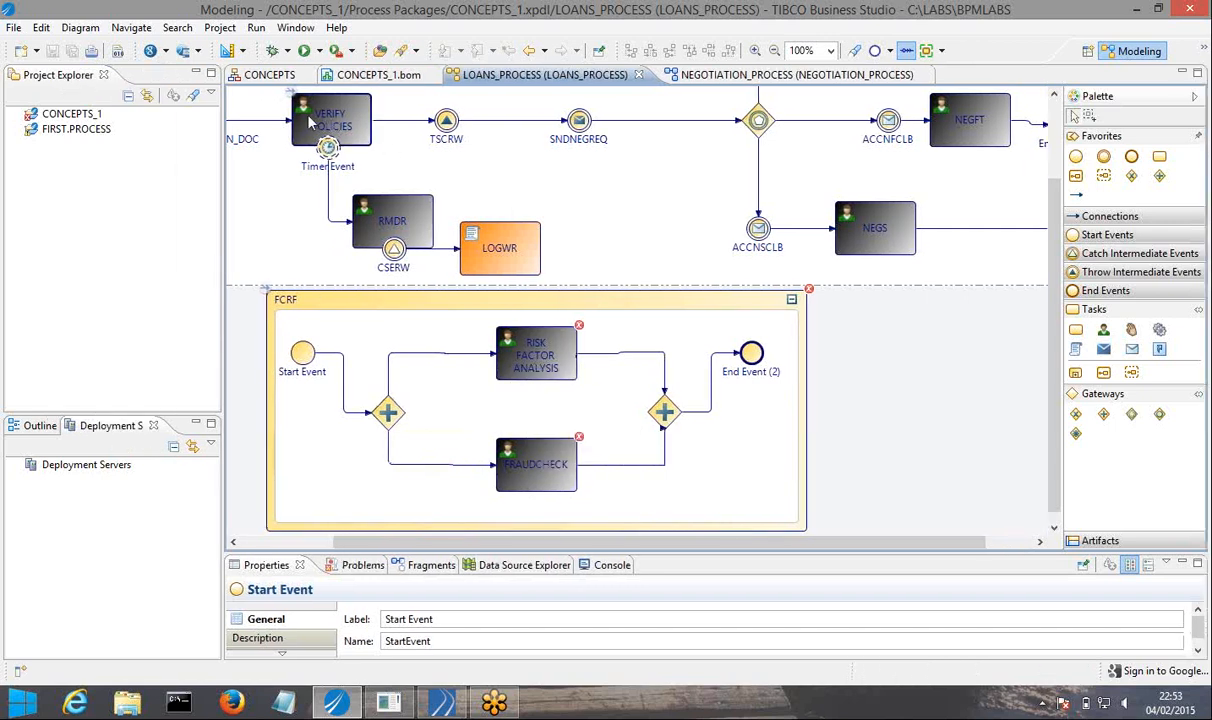
# Add two new positions to the CONCEPTSORG organization unit in the CONCEPTS organization model.
pyautogui.click(267, 80)
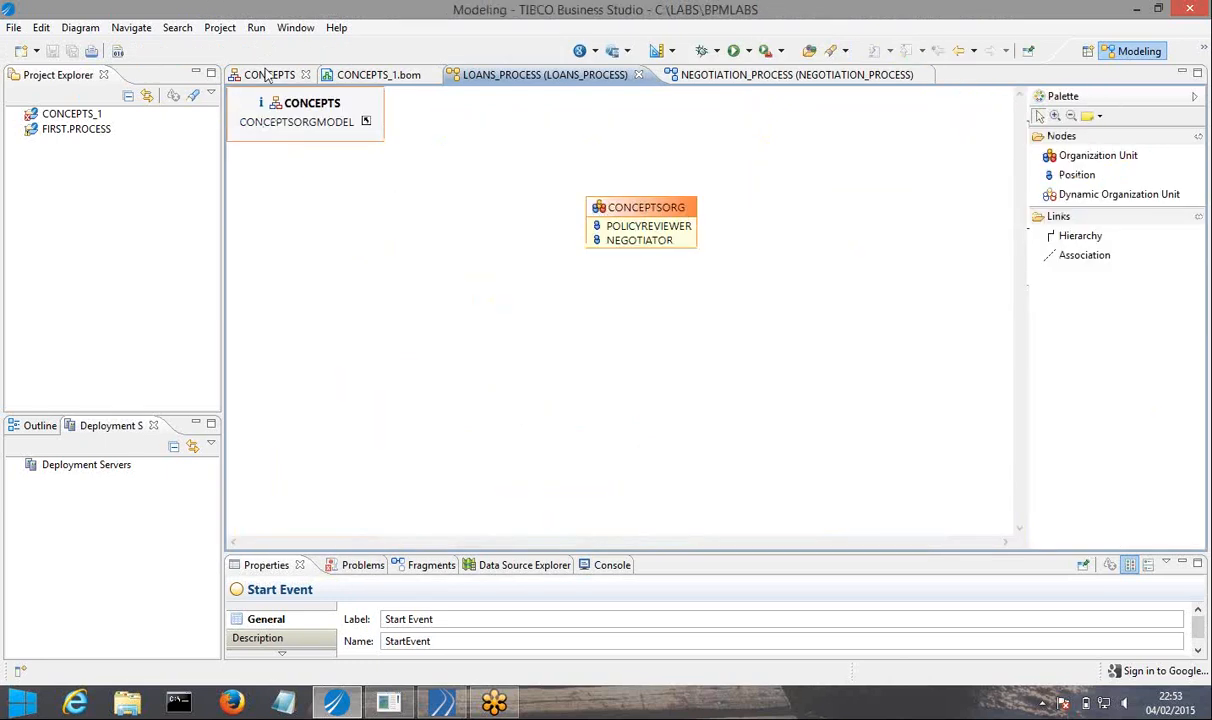
pyautogui.click(1070, 193)
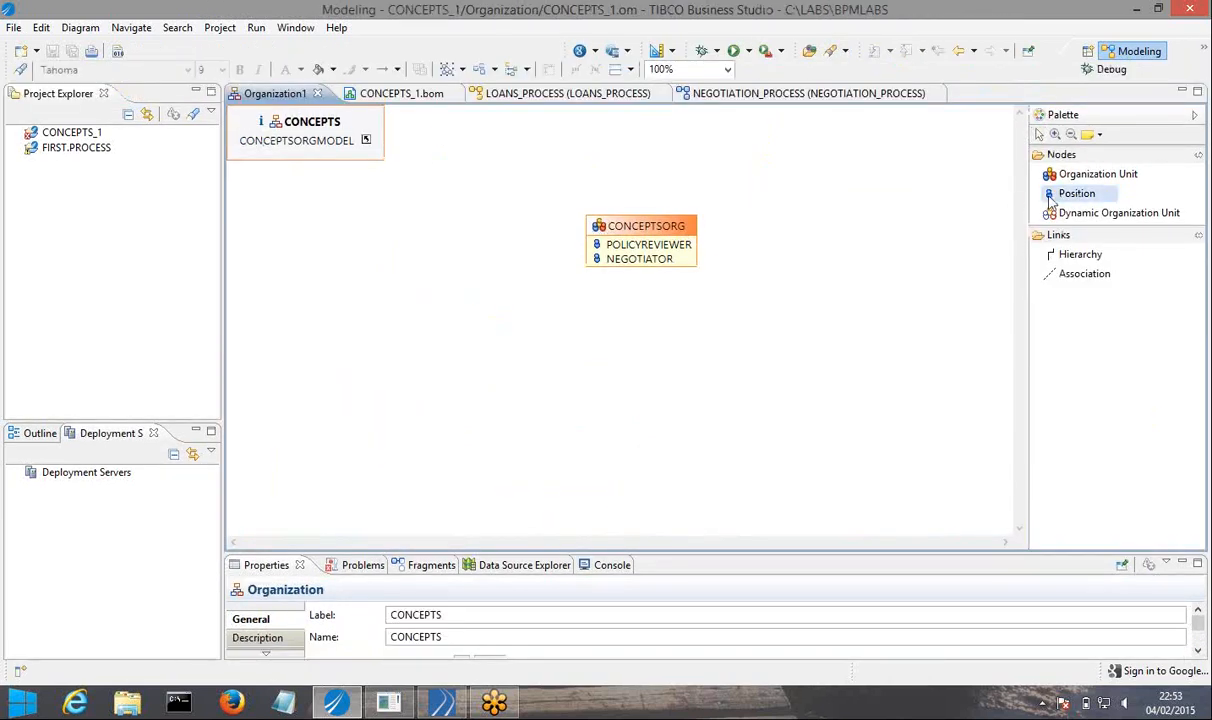
pyautogui.click(686, 265)
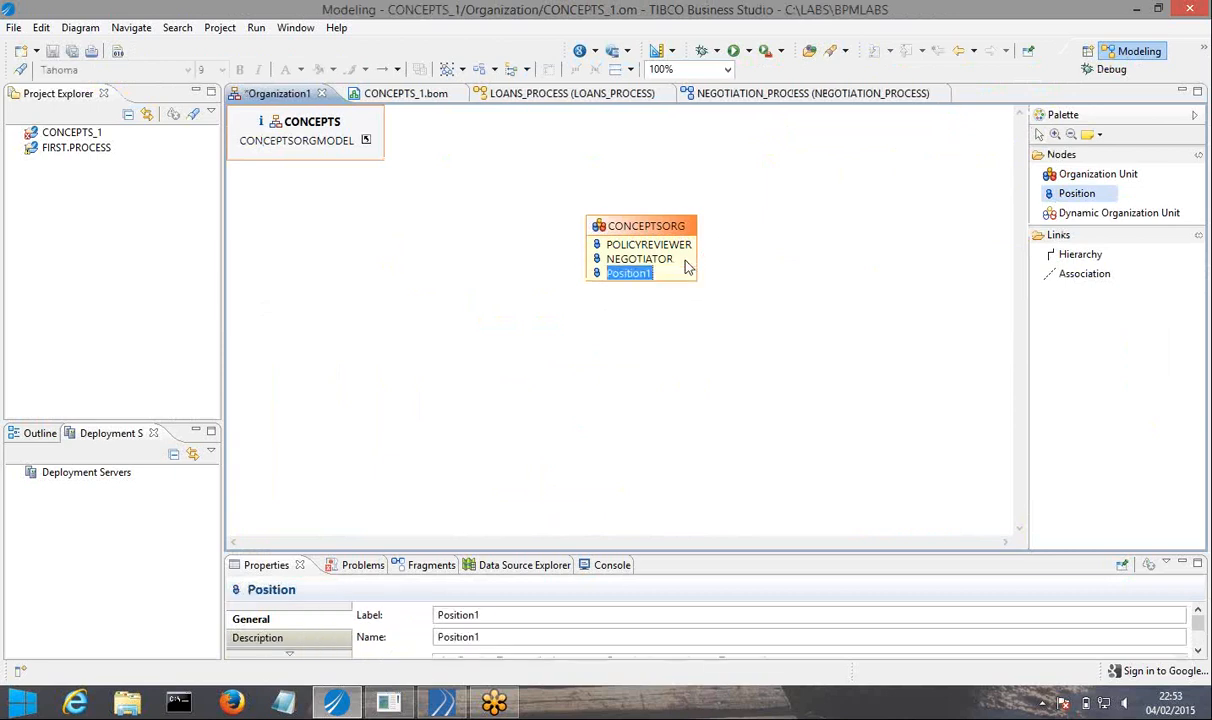
pyautogui.click(1077, 193)
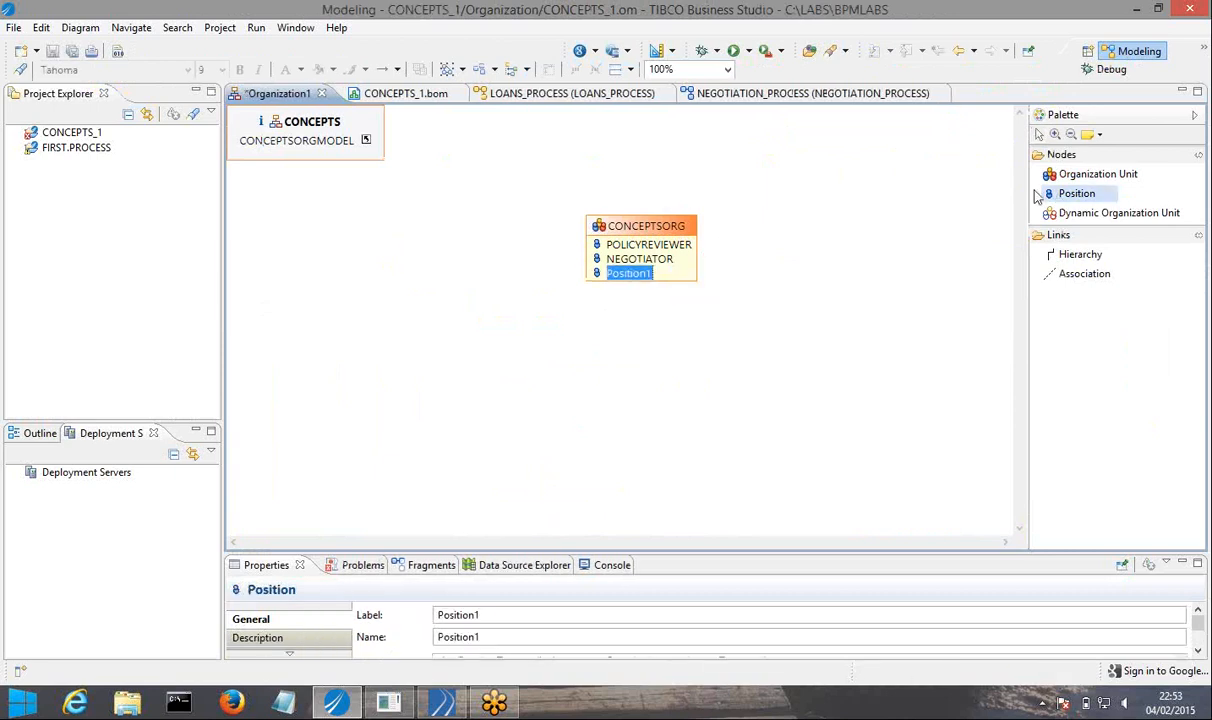
pyautogui.click(676, 274)
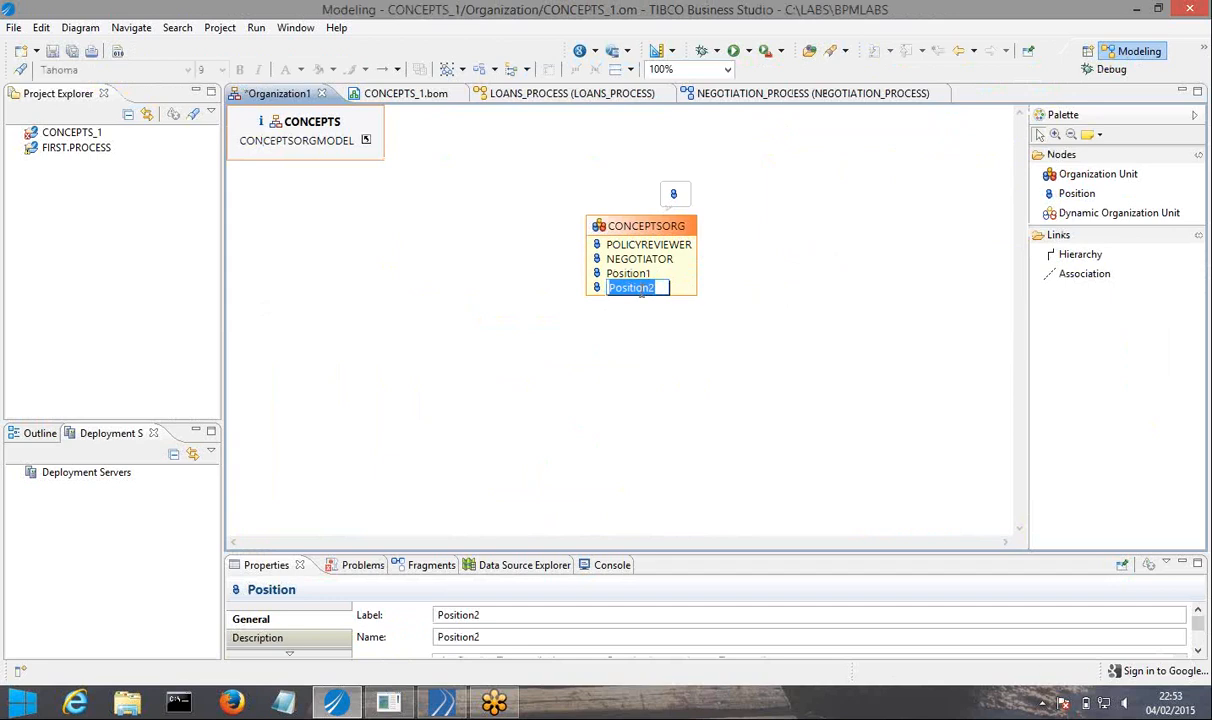
# Rename the two new CONCEPTSORG positions as FRAUDANALYST and RISKFACTOR, and save the organization model.
pyautogui.write('RISKFACTOR')
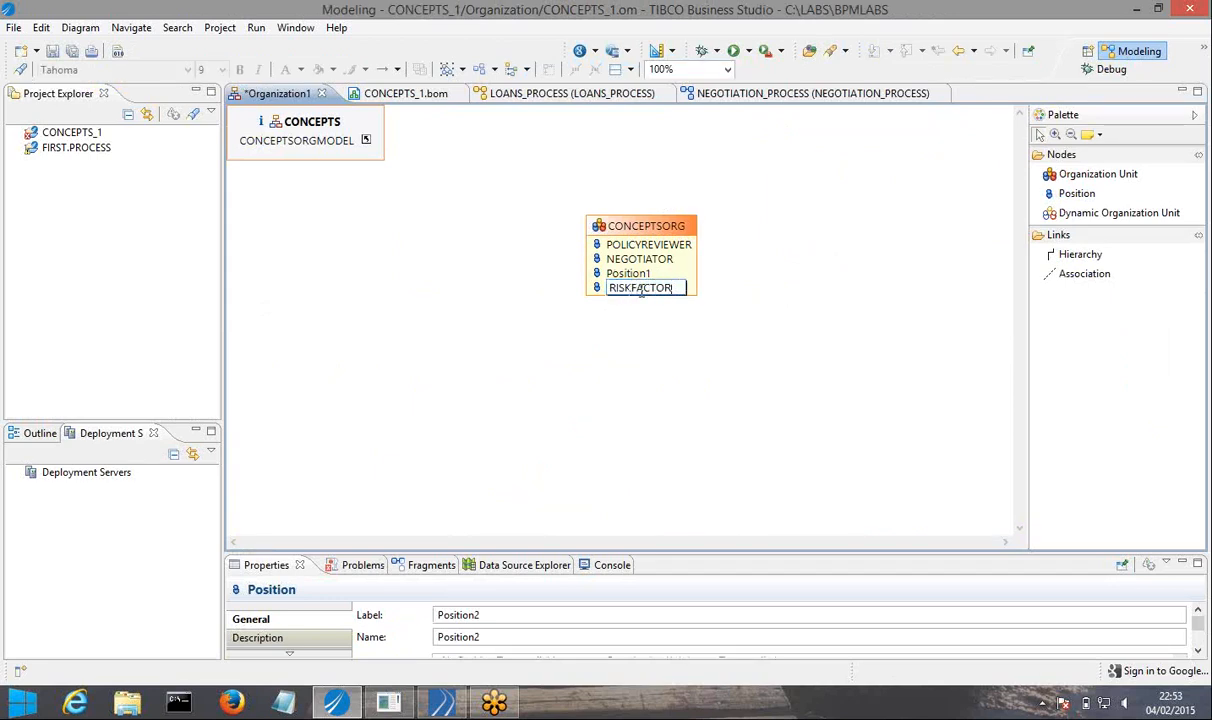
pyautogui.click(626, 273)
pyautogui.click(628, 274)
pyautogui.write('FRAUDANAL')
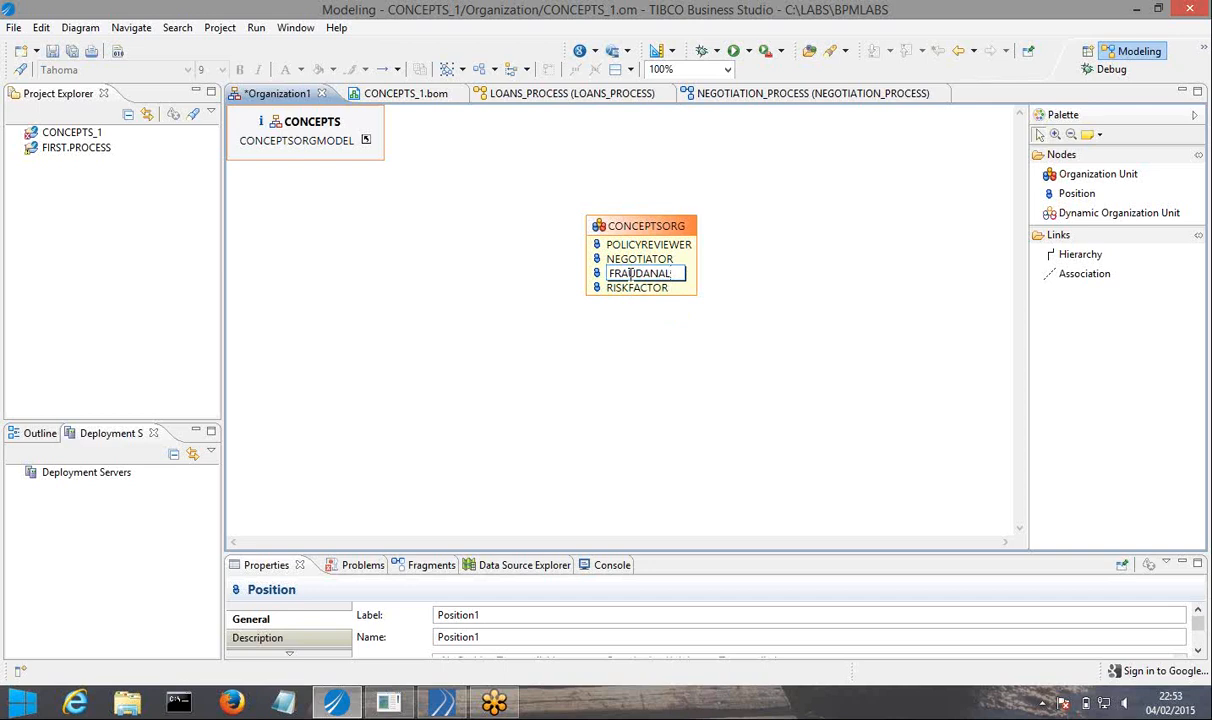
pyautogui.write('YST')
pyautogui.click(629, 328)
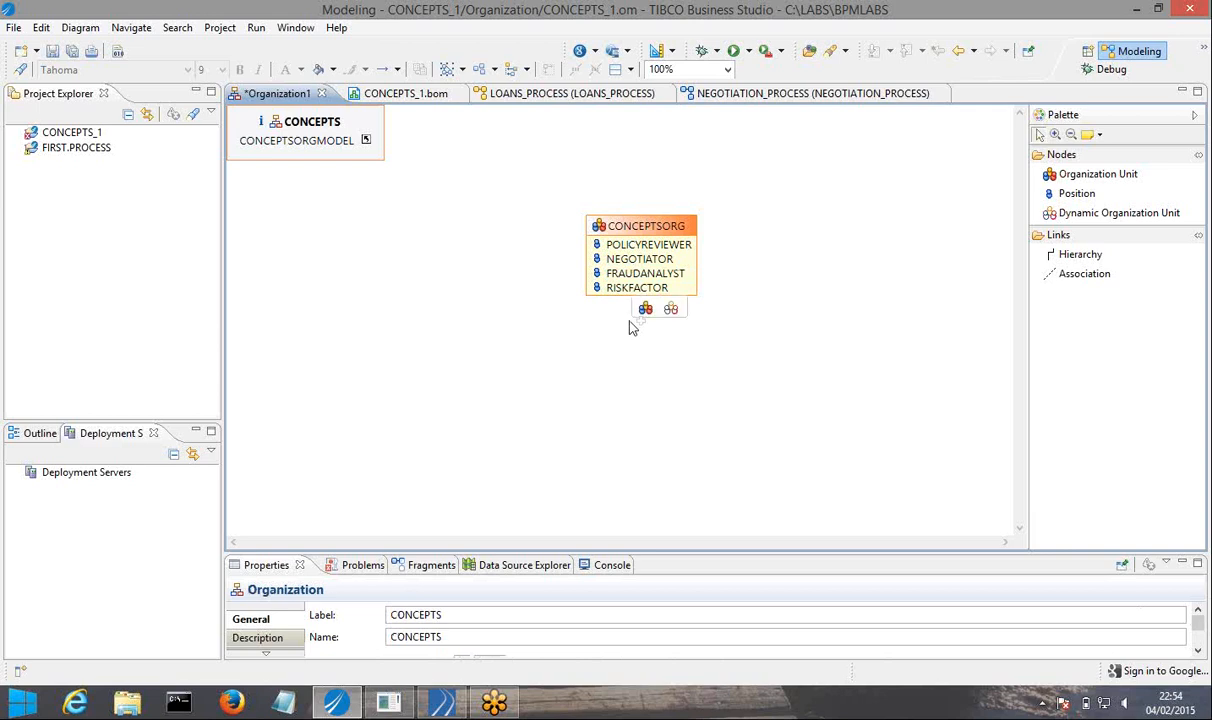
pyautogui.click(73, 54)
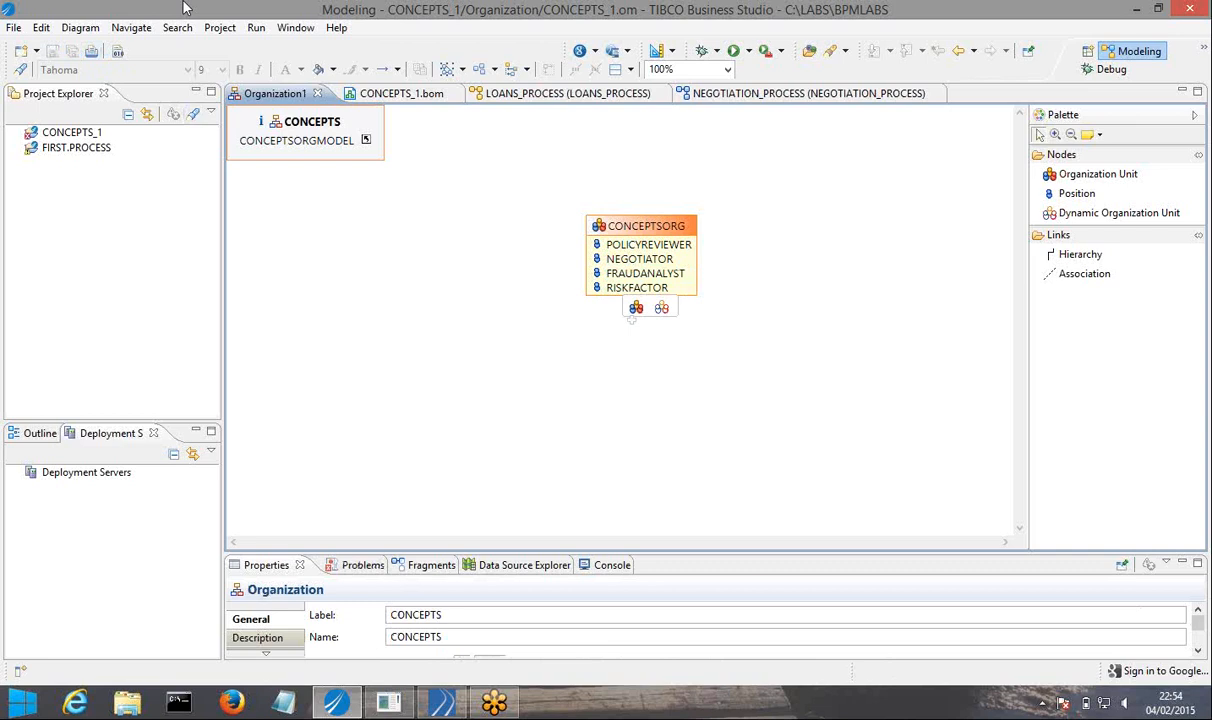
# Create a participant in the CONCEPTS_1 process package as an external reference to the FRAUDANALYST position.
pyautogui.click(17, 137)
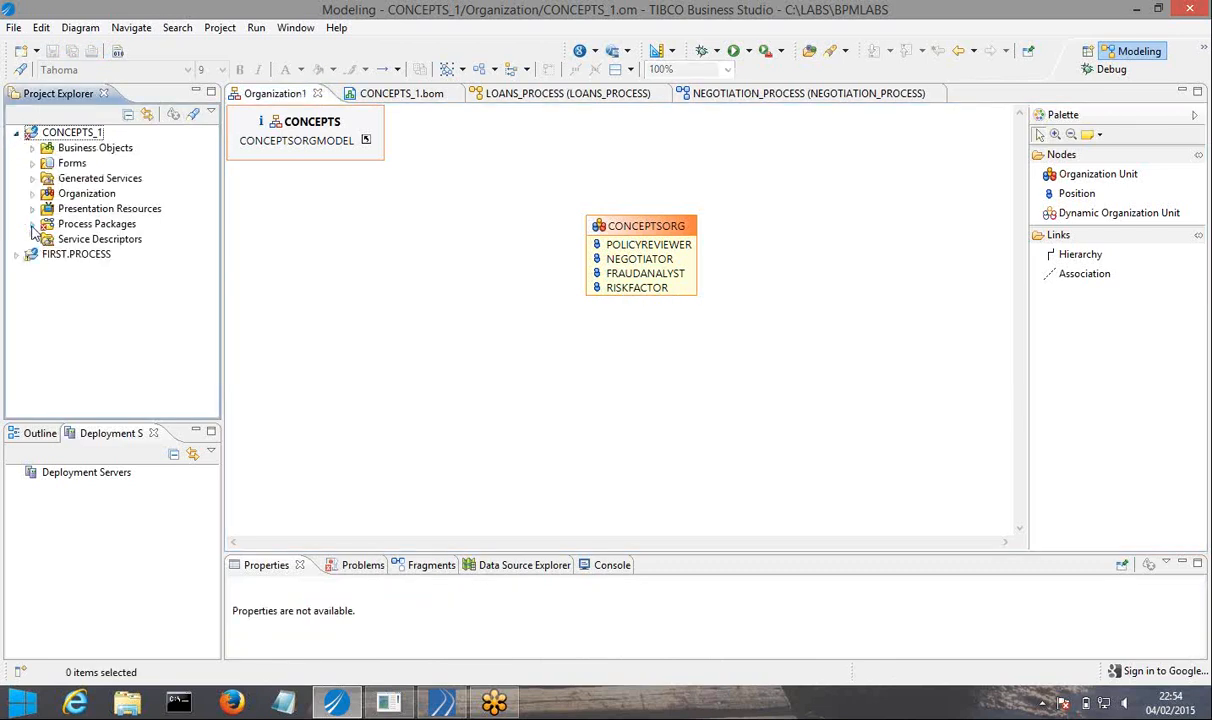
pyautogui.click(32, 224)
pyautogui.click(48, 239)
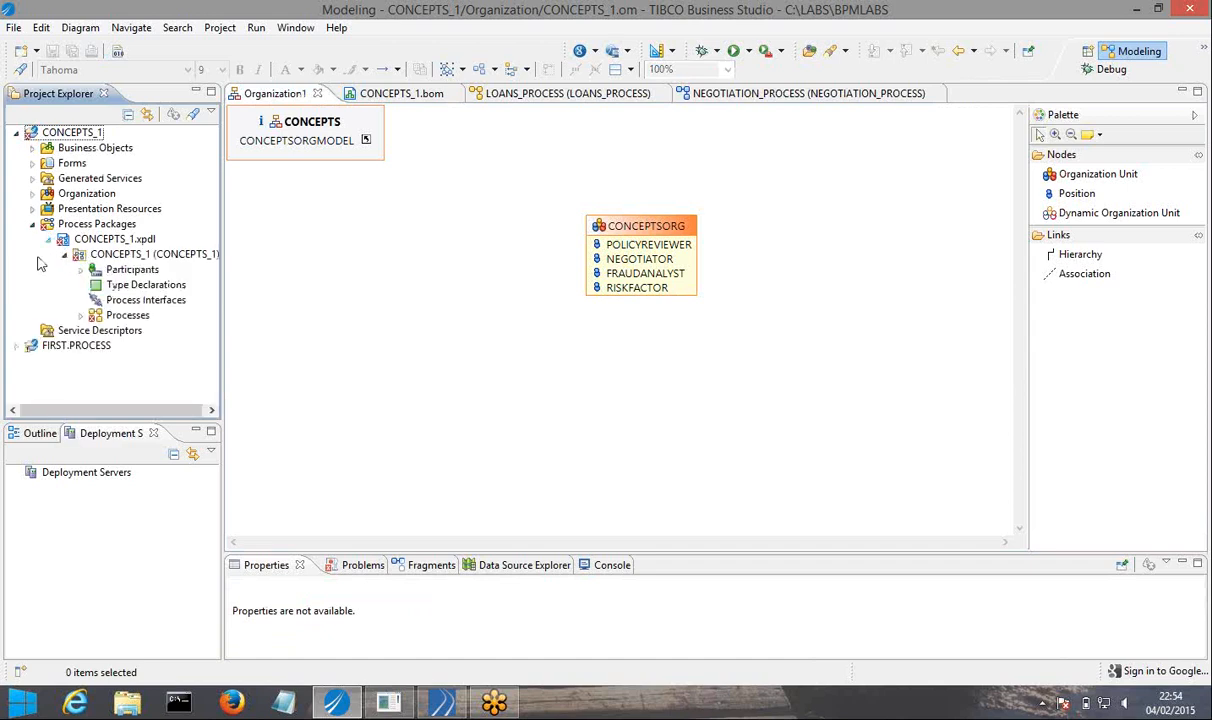
pyautogui.rightClick(138, 274)
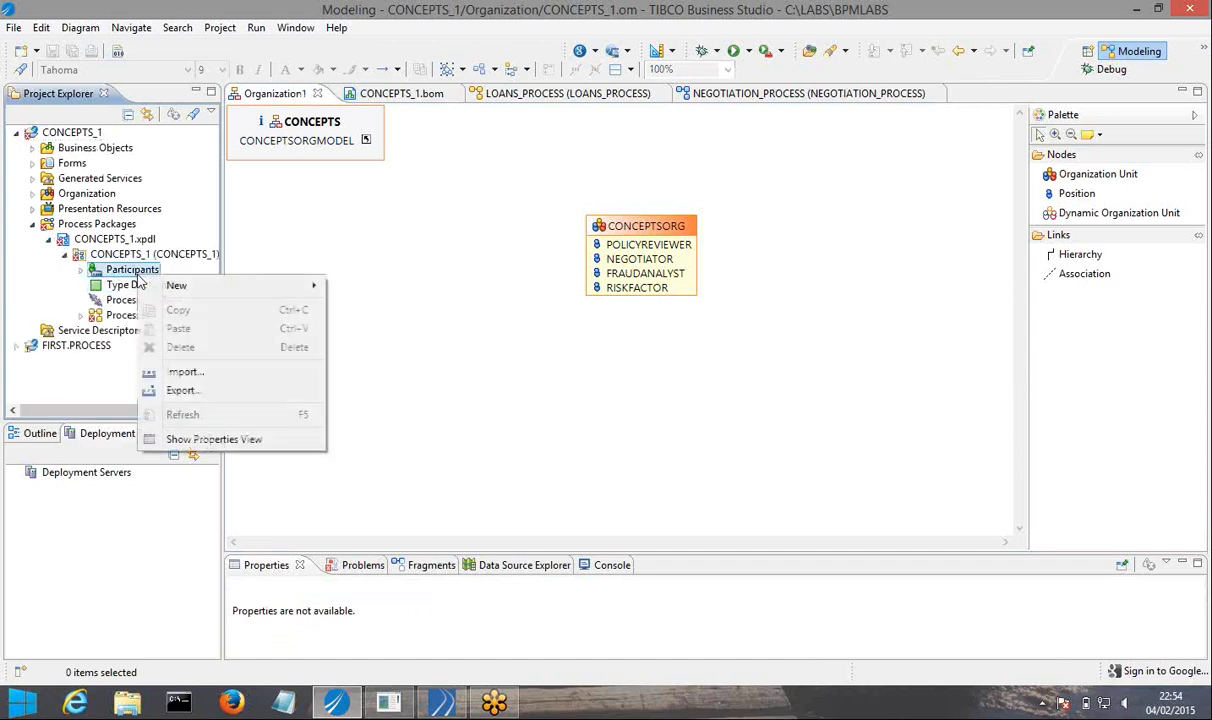
pyautogui.moveTo(203, 292)
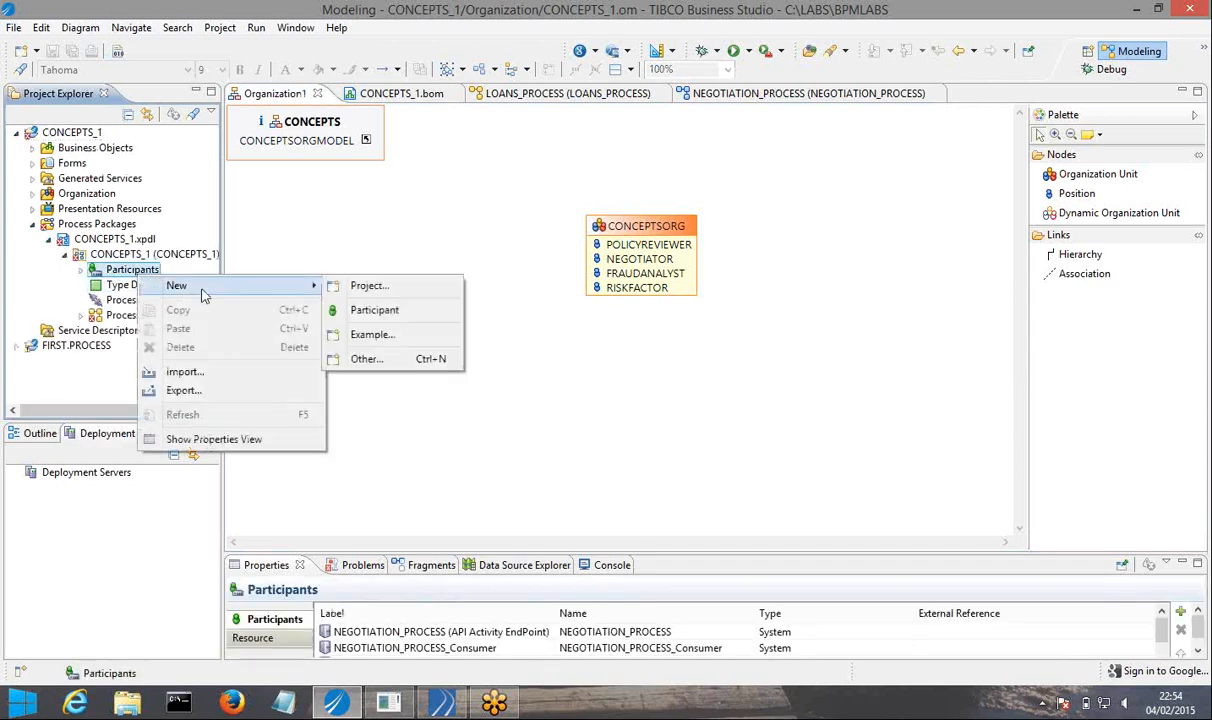
pyautogui.click(376, 312)
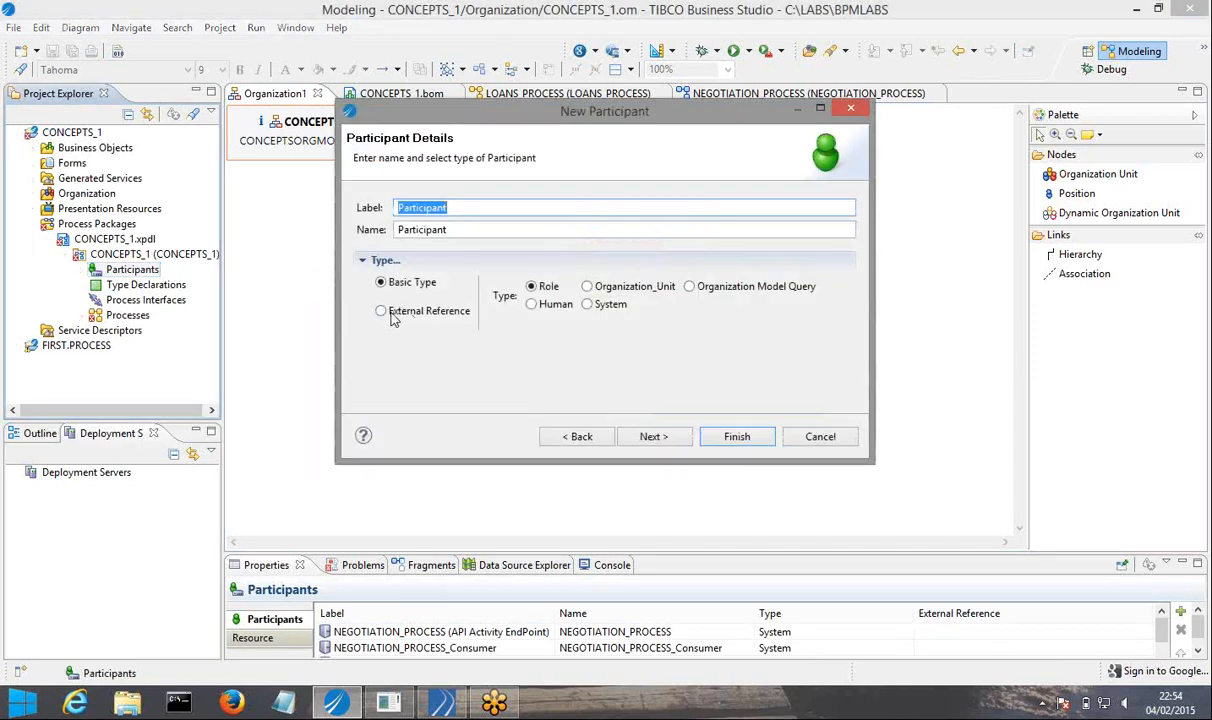
pyautogui.click(391, 311)
pyautogui.click(643, 308)
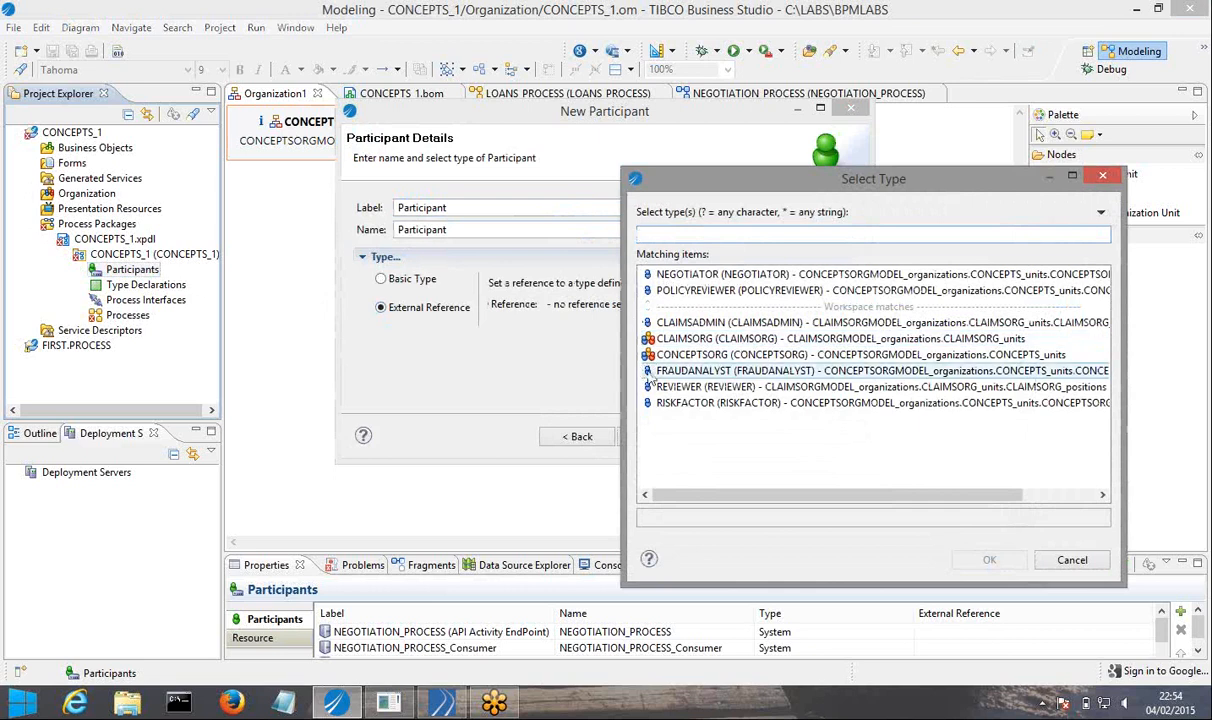
pyautogui.click(645, 371)
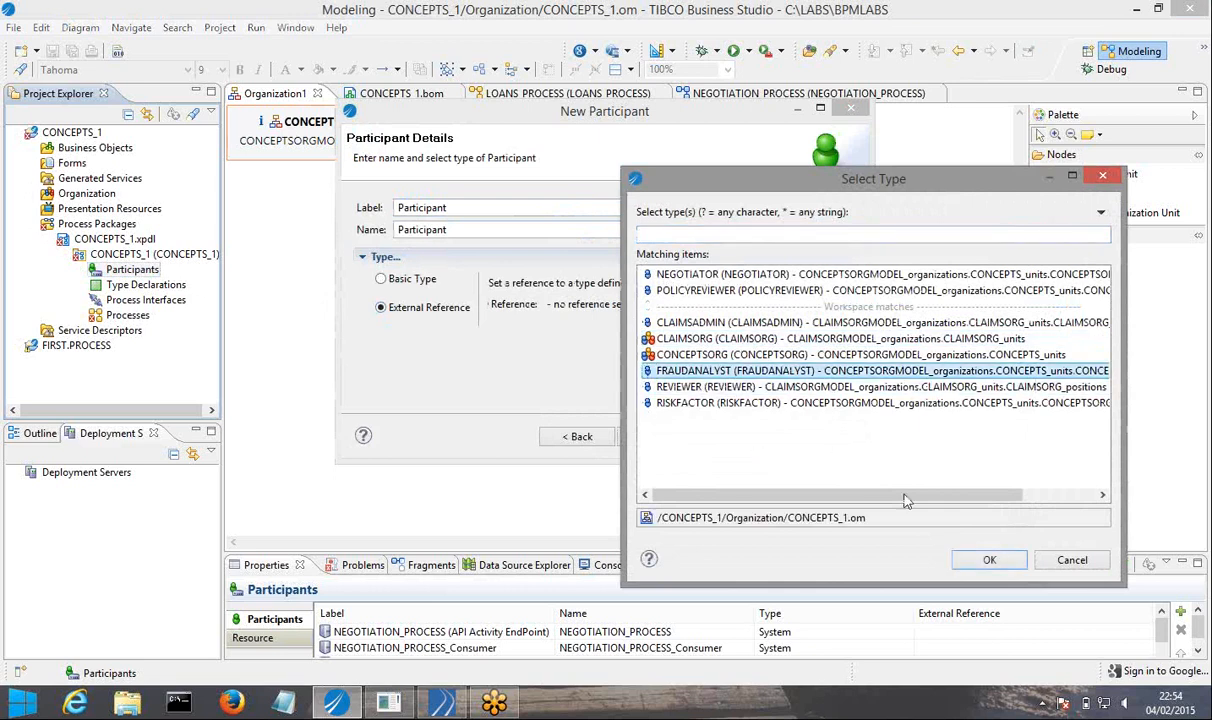
pyautogui.click(990, 560)
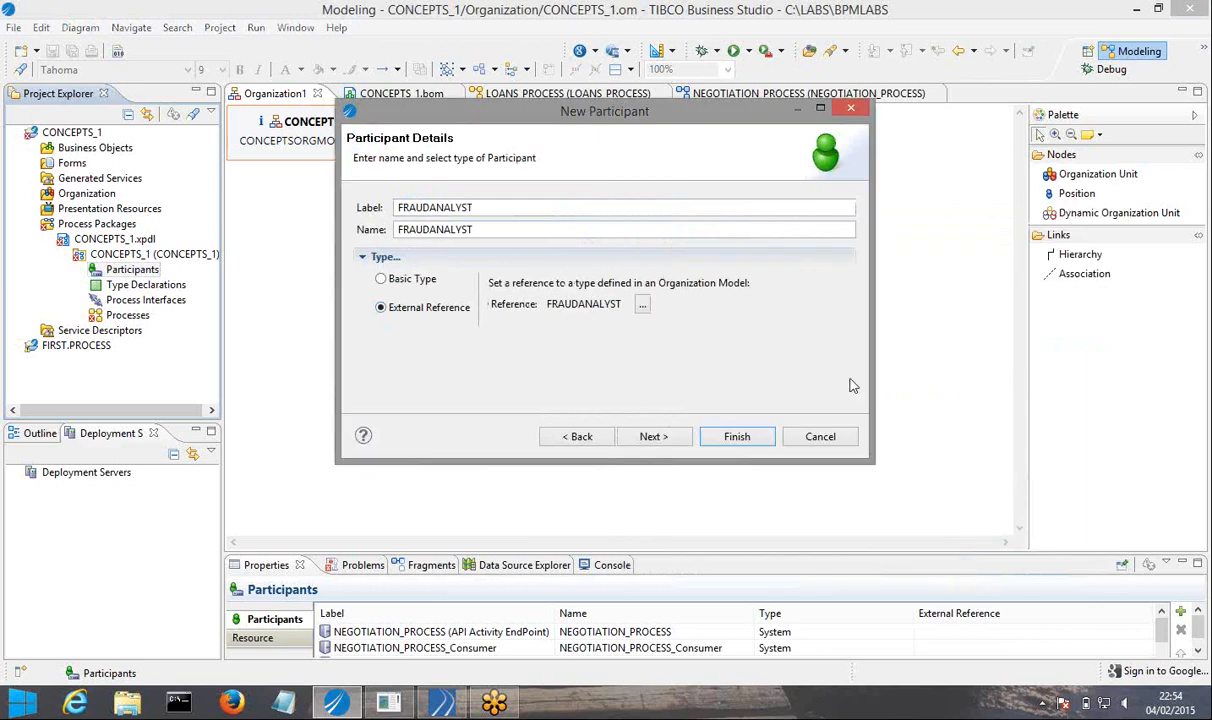
pyautogui.click(734, 436)
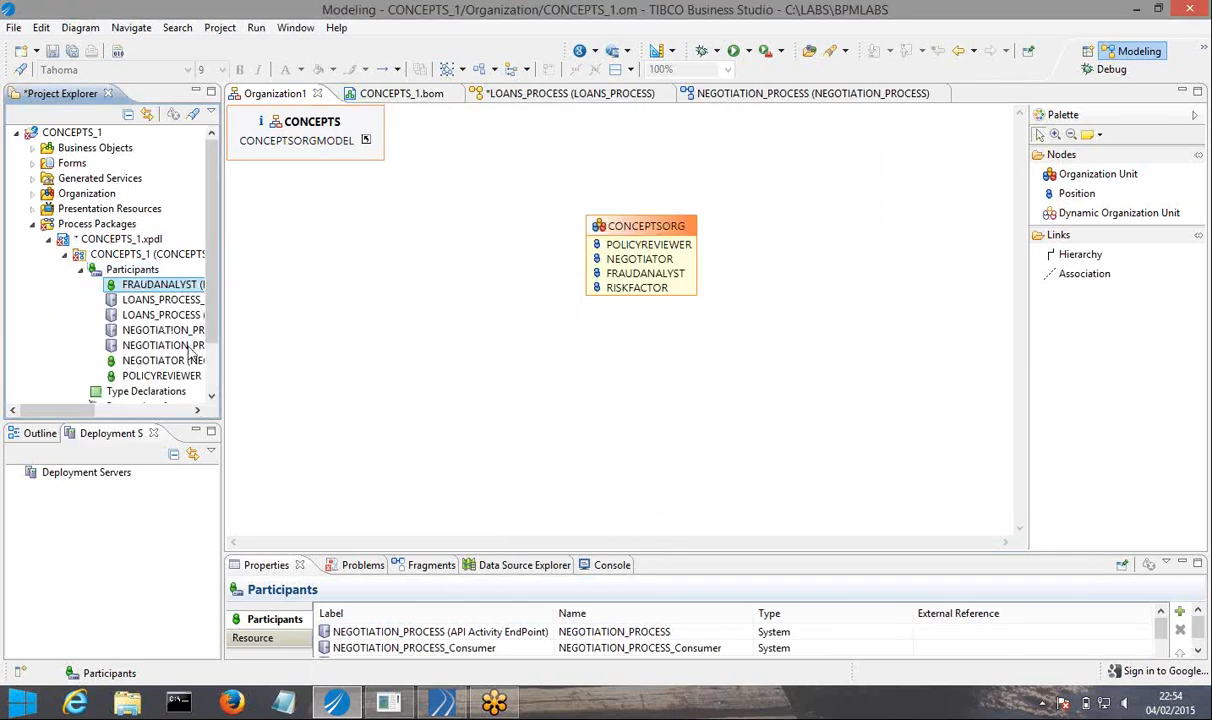
# Create another CONCEPTS_1 package participant as an external reference to the RISKFACTOR position.
pyautogui.rightClick(146, 272)
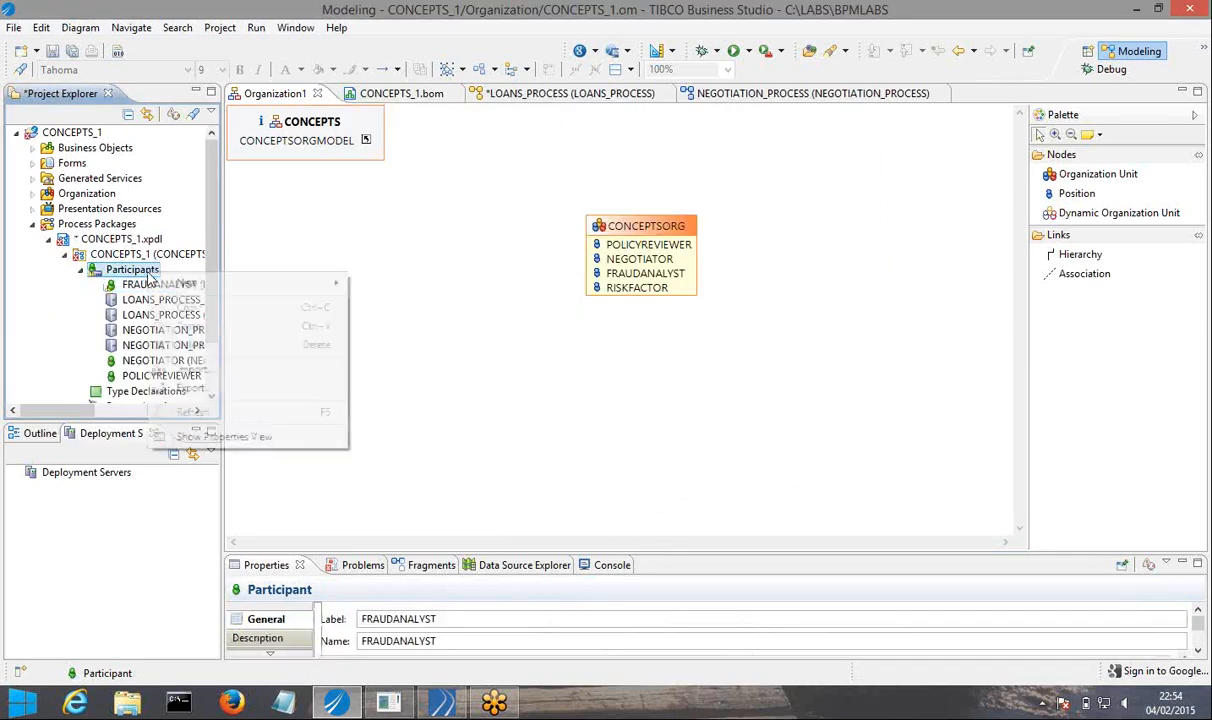
pyautogui.moveTo(178, 285)
pyautogui.click(390, 311)
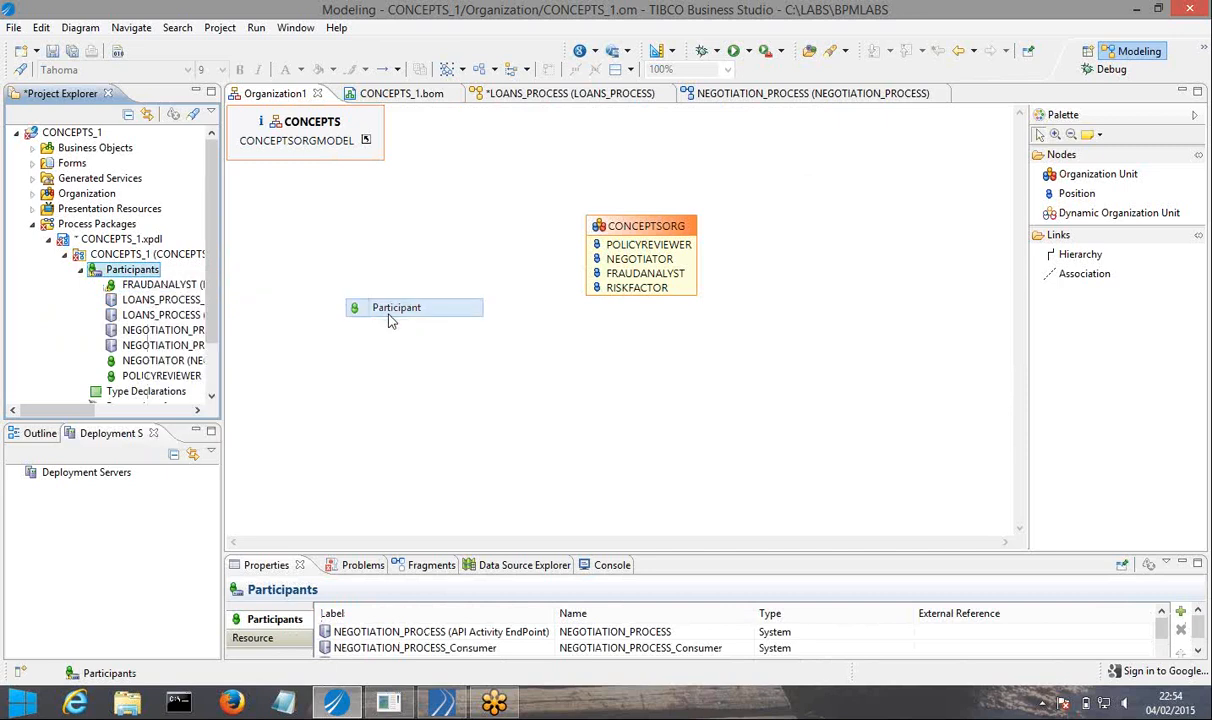
pyautogui.click(414, 305)
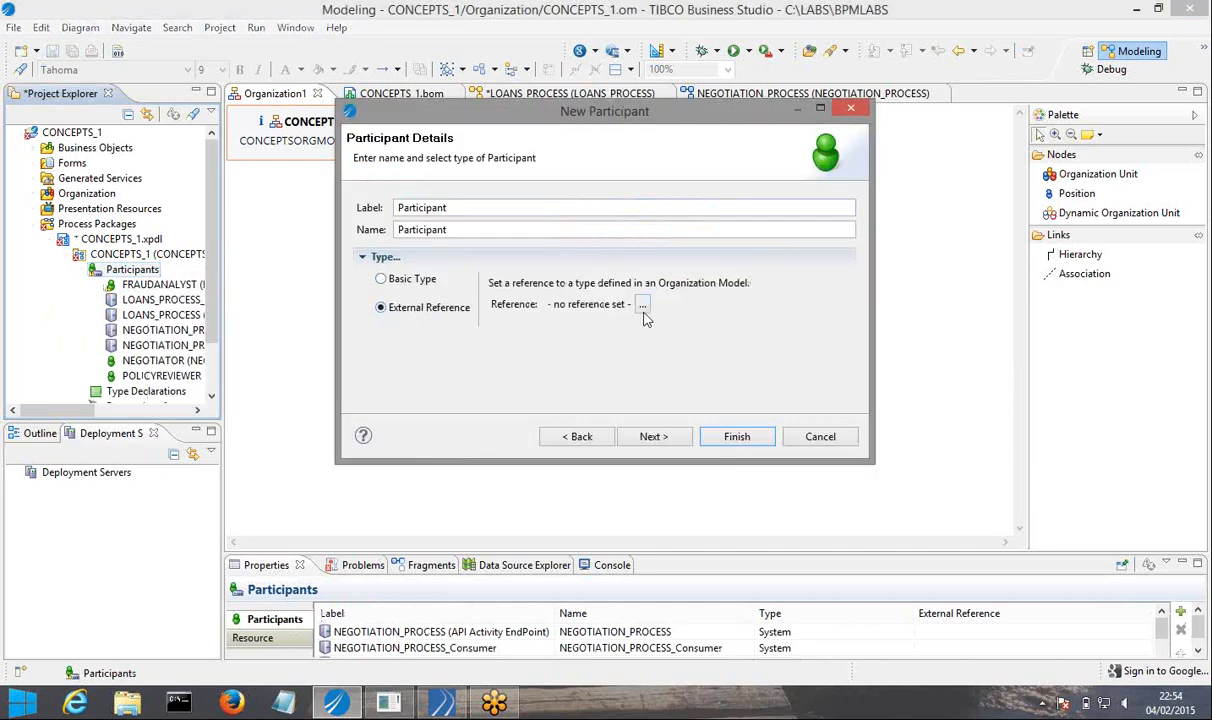
pyautogui.click(642, 304)
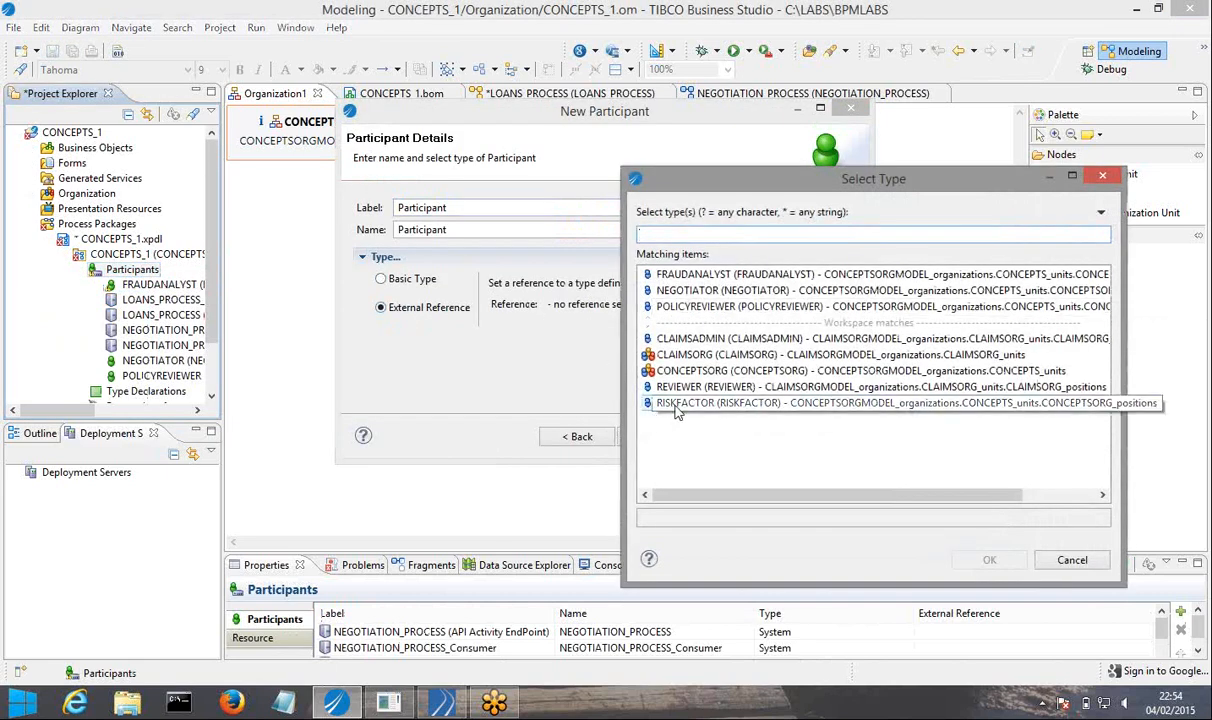
pyautogui.click(700, 403)
pyautogui.click(985, 562)
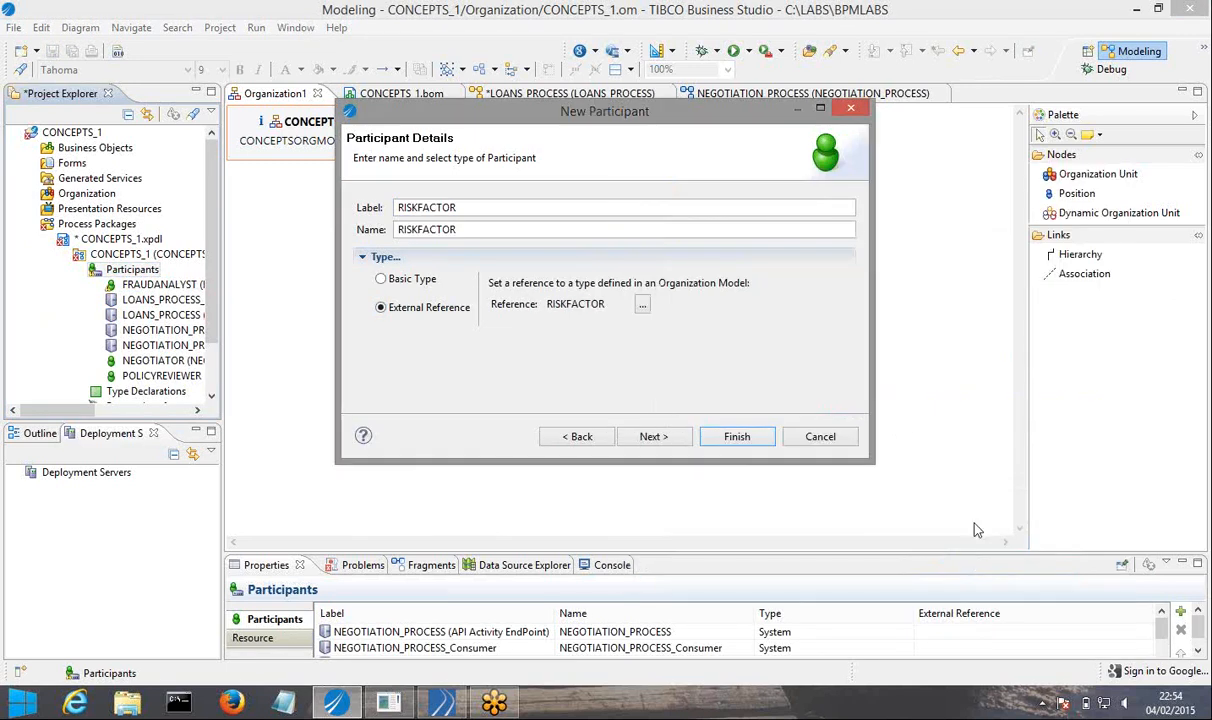
pyautogui.click(734, 437)
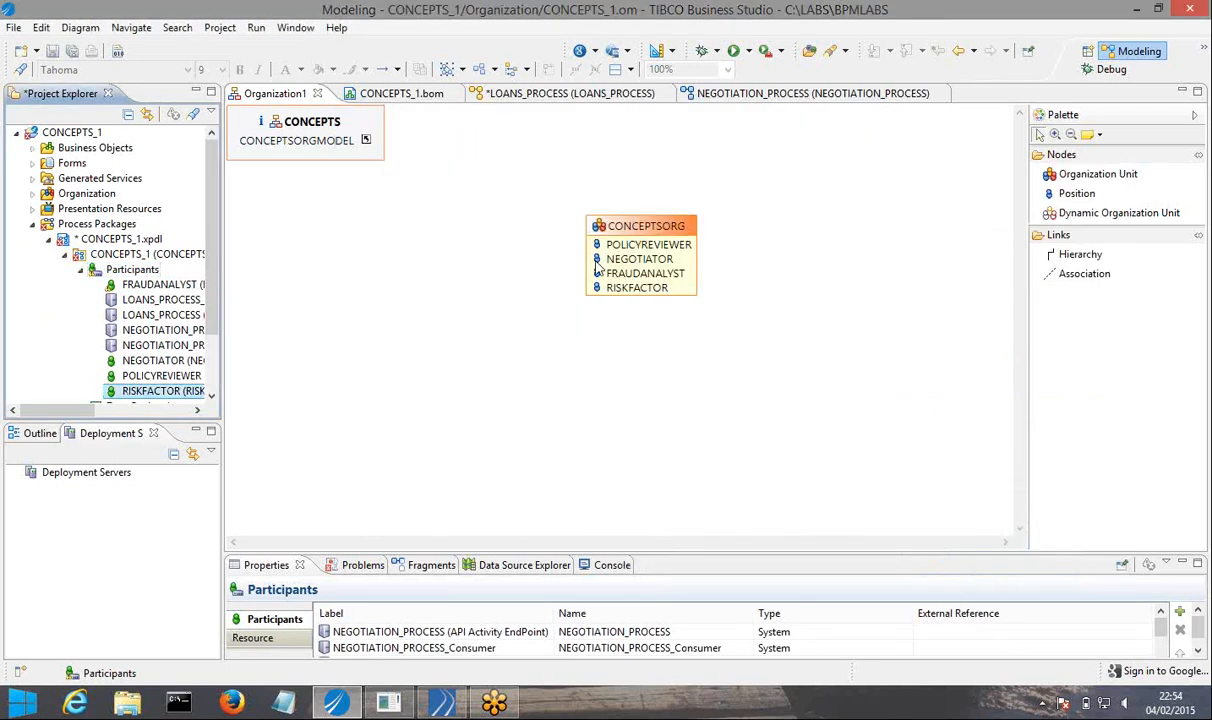
# In LOANS_PROCESS, assign FRAUDANALYST to the FRAUDCHECK task and RISKFACTOR to the RISK FACTOR ANALYSIS task, and save everything.
pyautogui.click(548, 94)
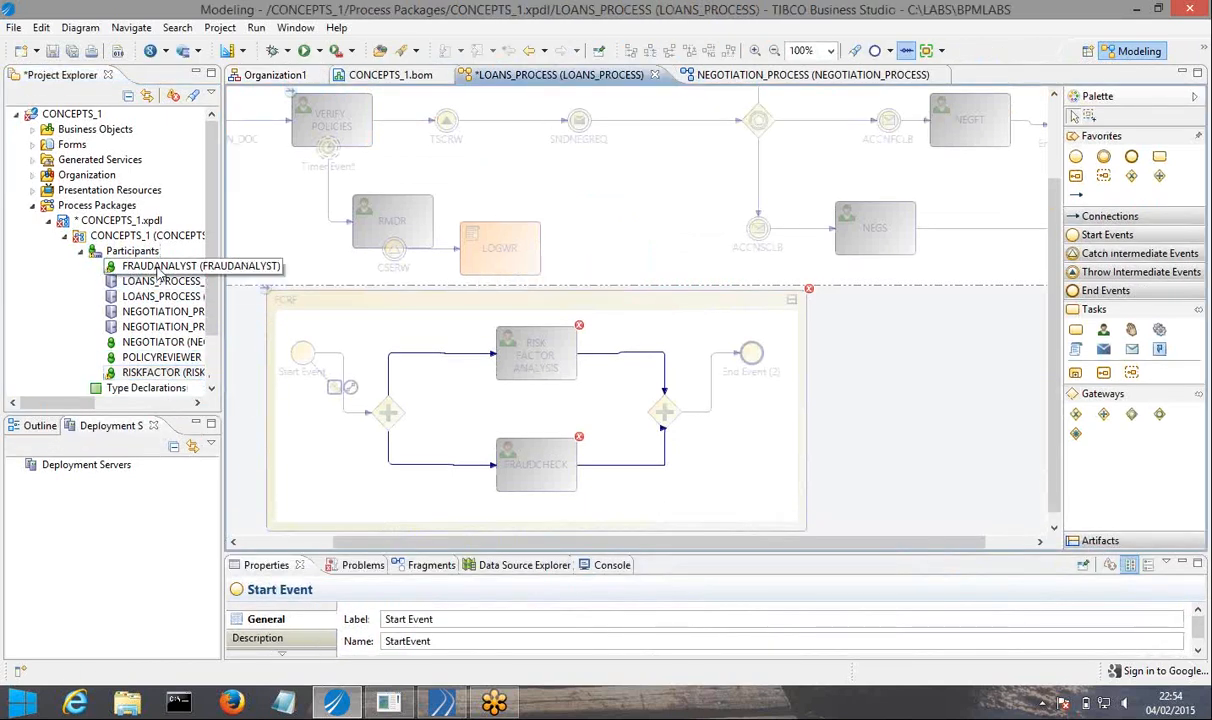
pyautogui.moveTo(157, 268); pyautogui.dragTo(362, 393)
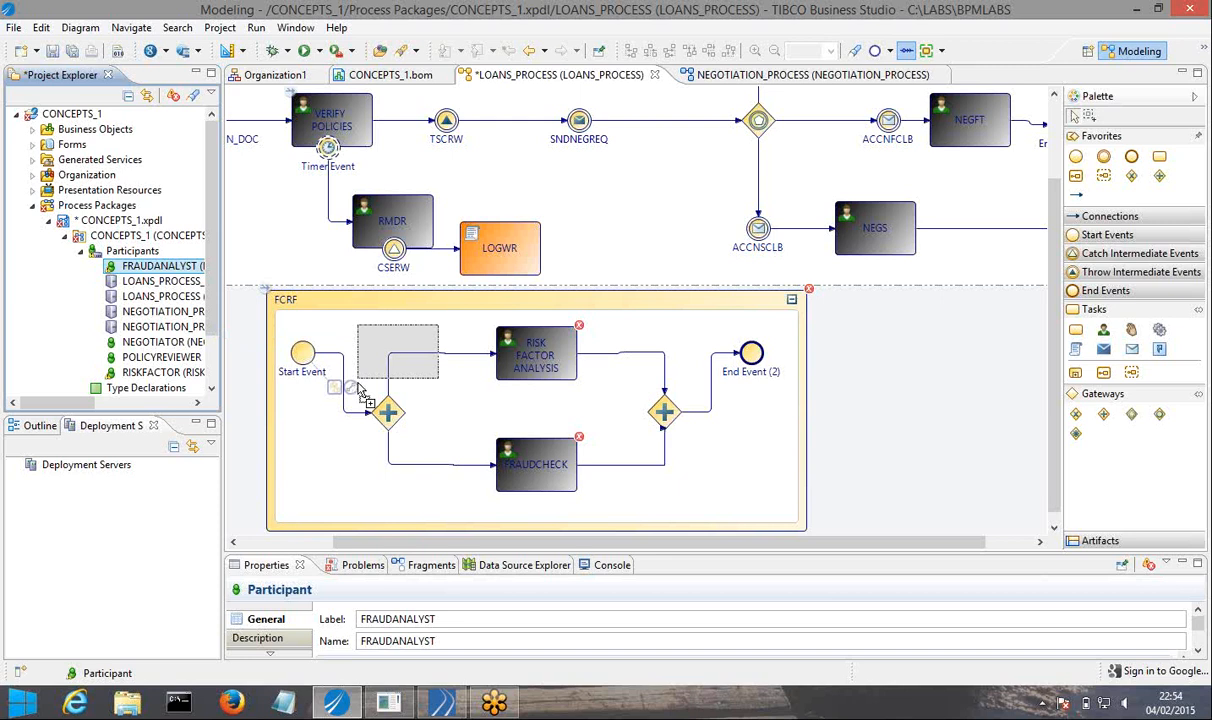
pyautogui.moveTo(362, 393); pyautogui.dragTo(545, 473)
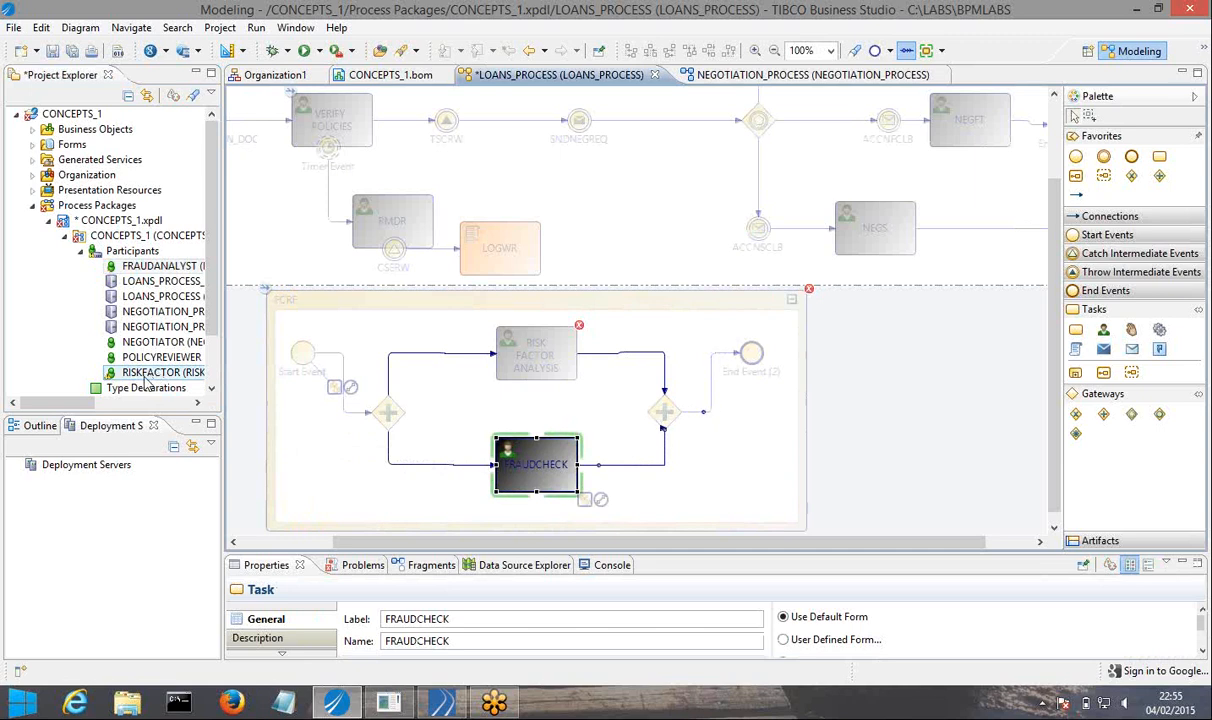
pyautogui.moveTo(145, 370); pyautogui.dragTo(490, 350)
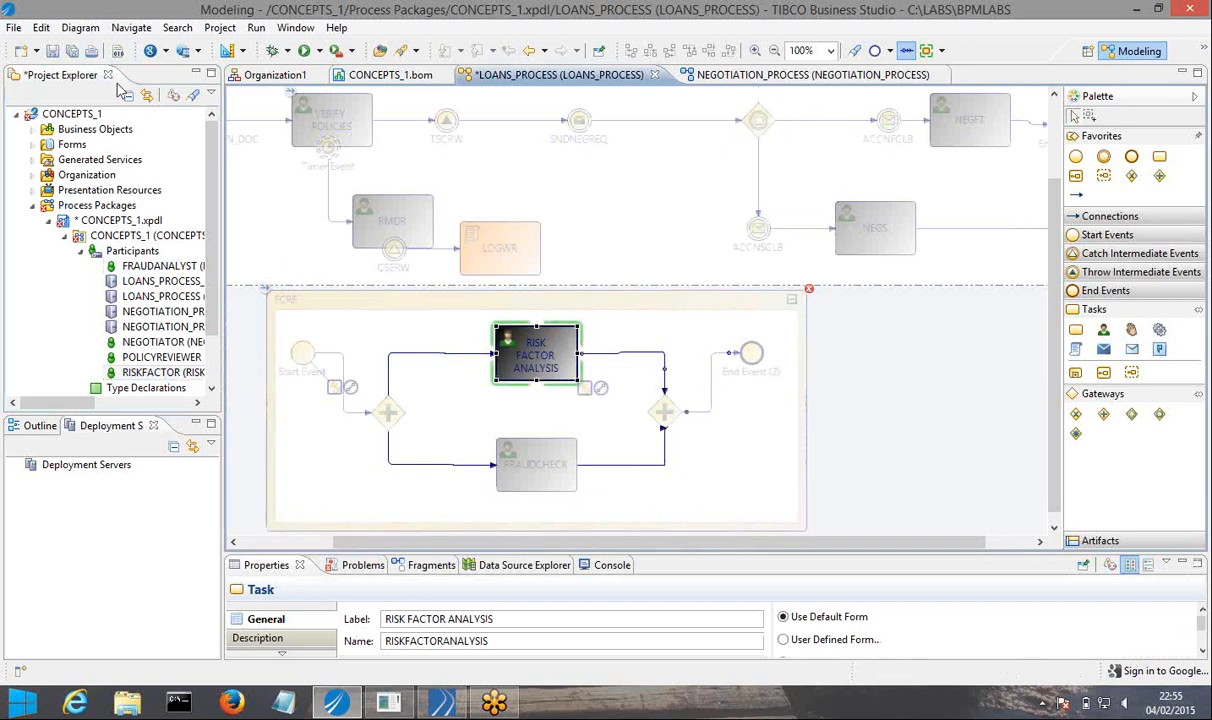
pyautogui.click(71, 50)
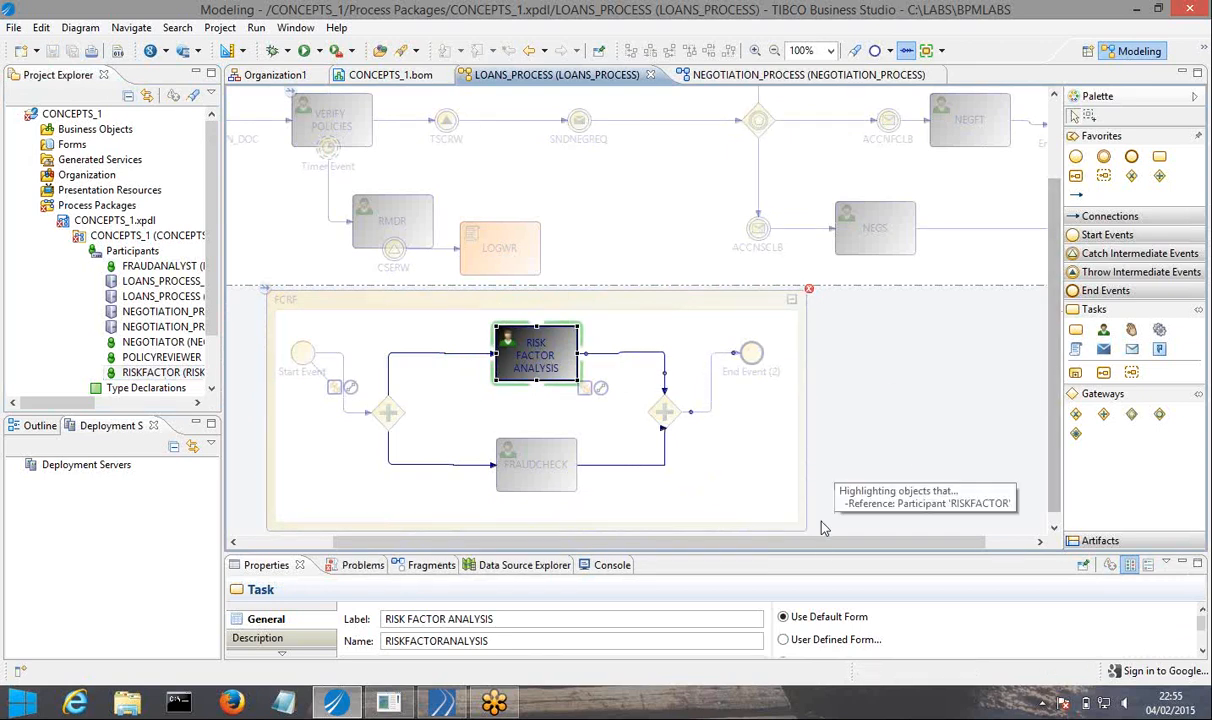
# Widen the FCRF embedded sub-process to make room beyond its end event.
pyautogui.moveTo(813, 555); pyautogui.dragTo(812, 574)
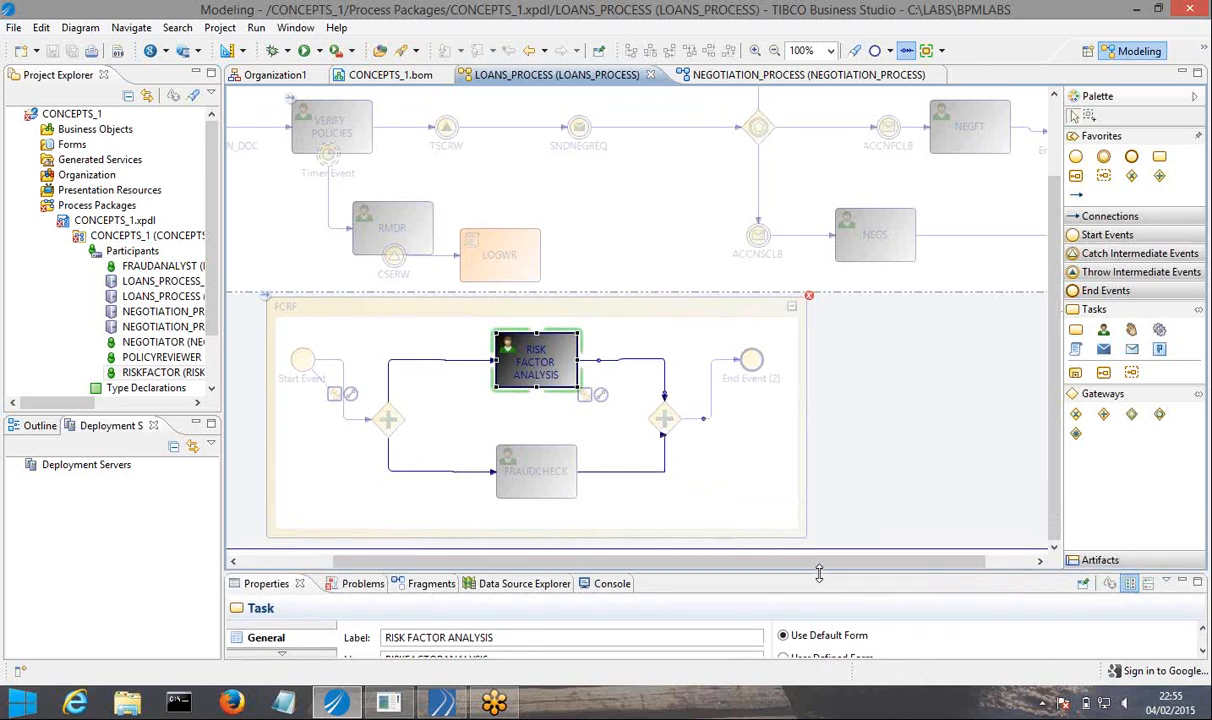
pyautogui.click(700, 520)
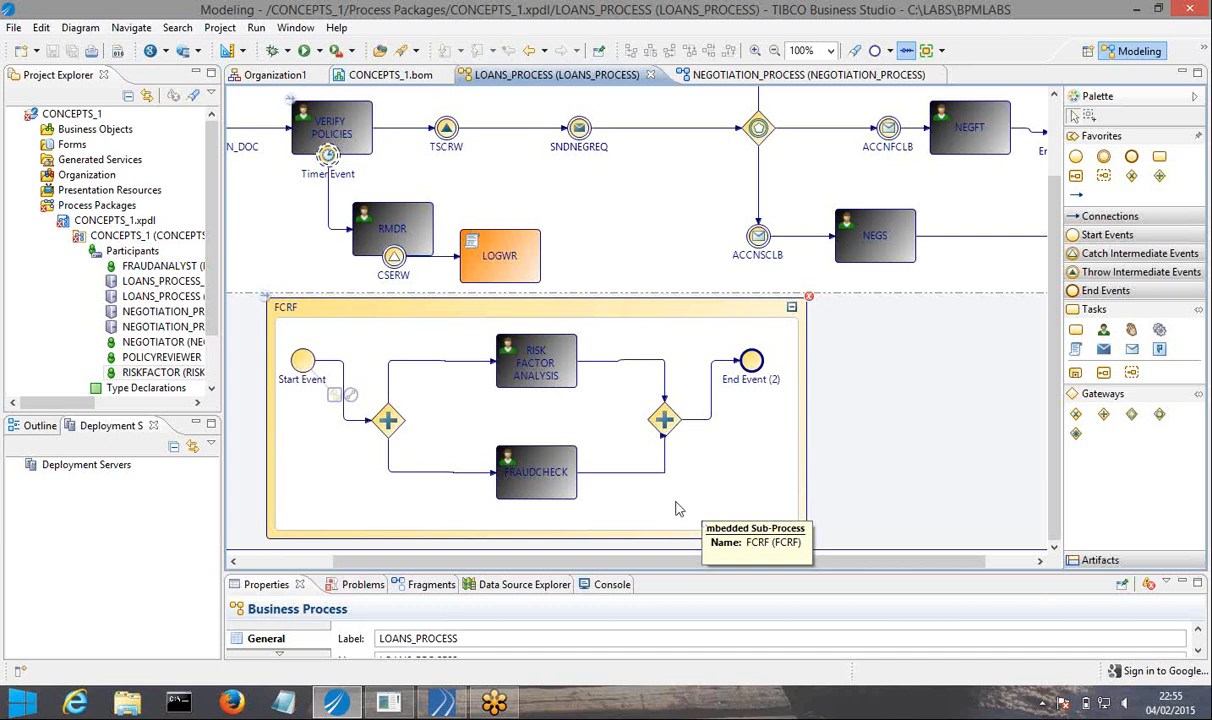
pyautogui.click(751, 361)
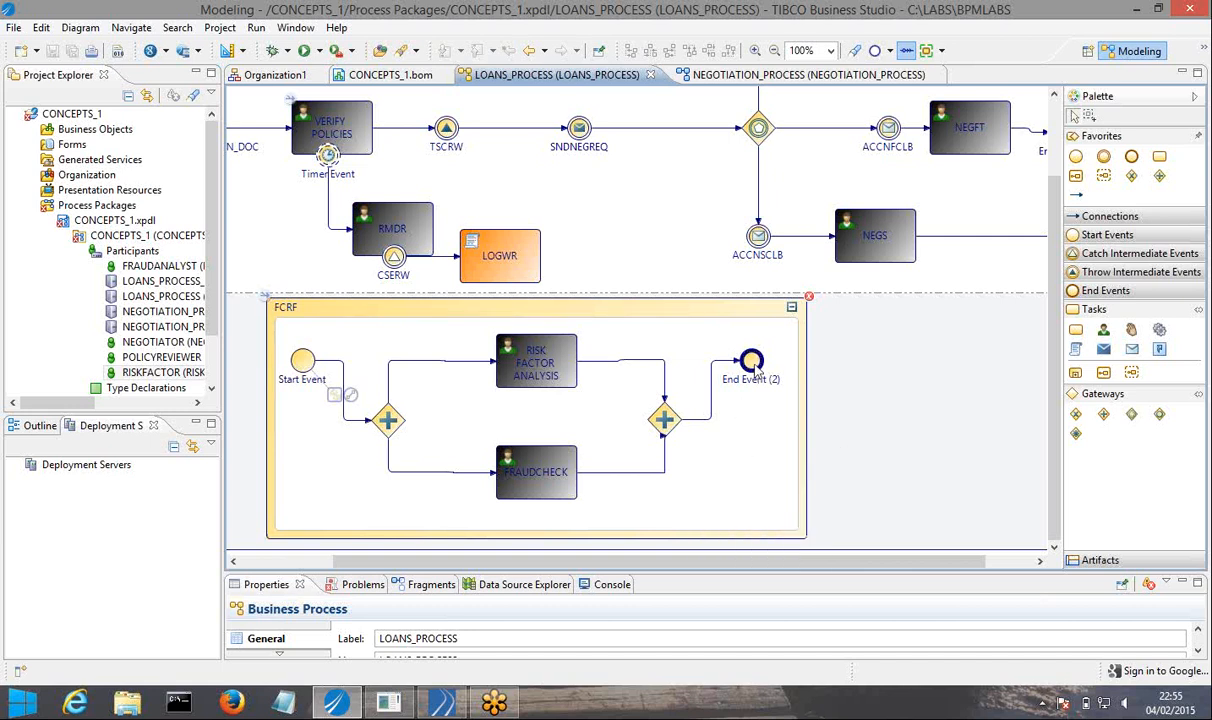
pyautogui.click(802, 536)
pyautogui.moveTo(803, 536); pyautogui.dragTo(941, 535)
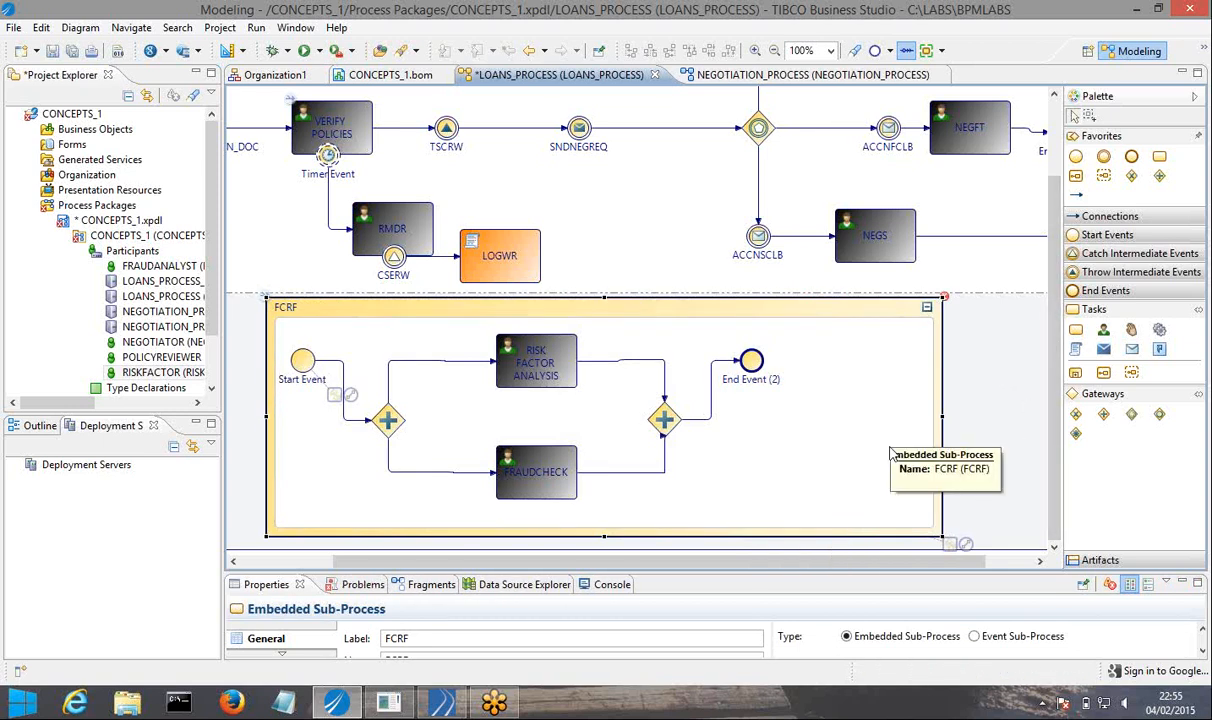
# Move End Event (2) farther from the joining parallel gateway, near the far edge of the FCRF sub-process.
pyautogui.click(753, 365)
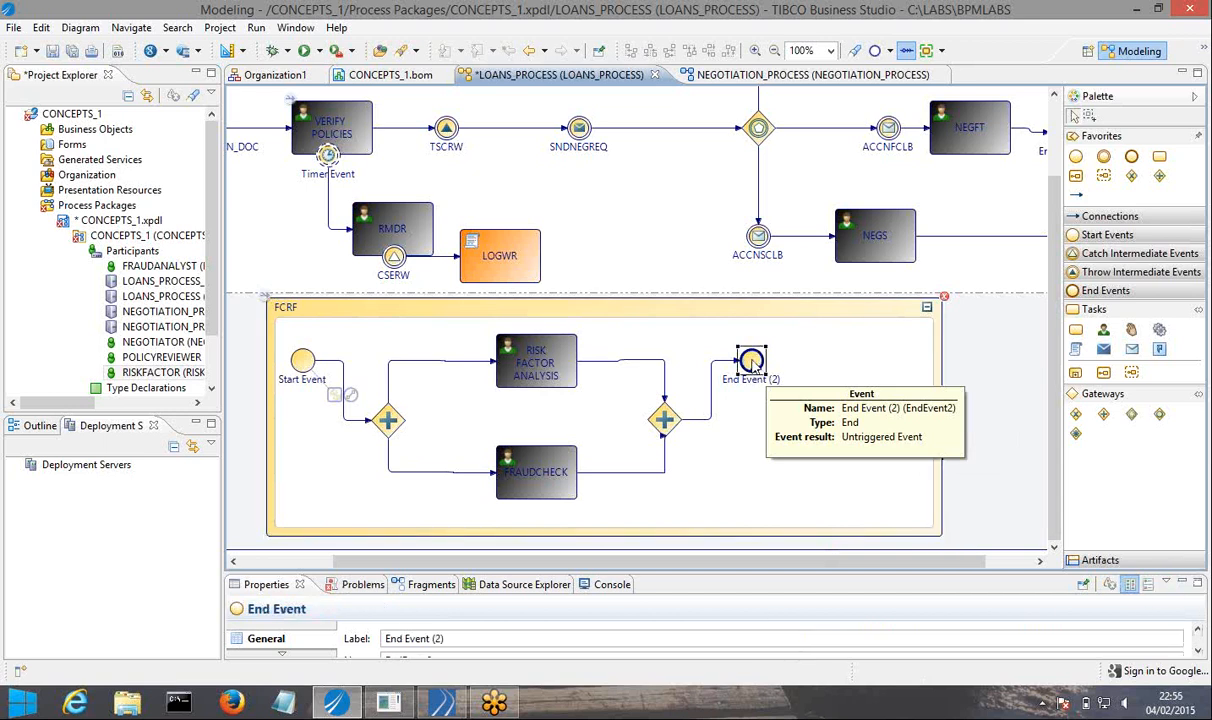
pyautogui.moveTo(766, 360); pyautogui.dragTo(796, 355)
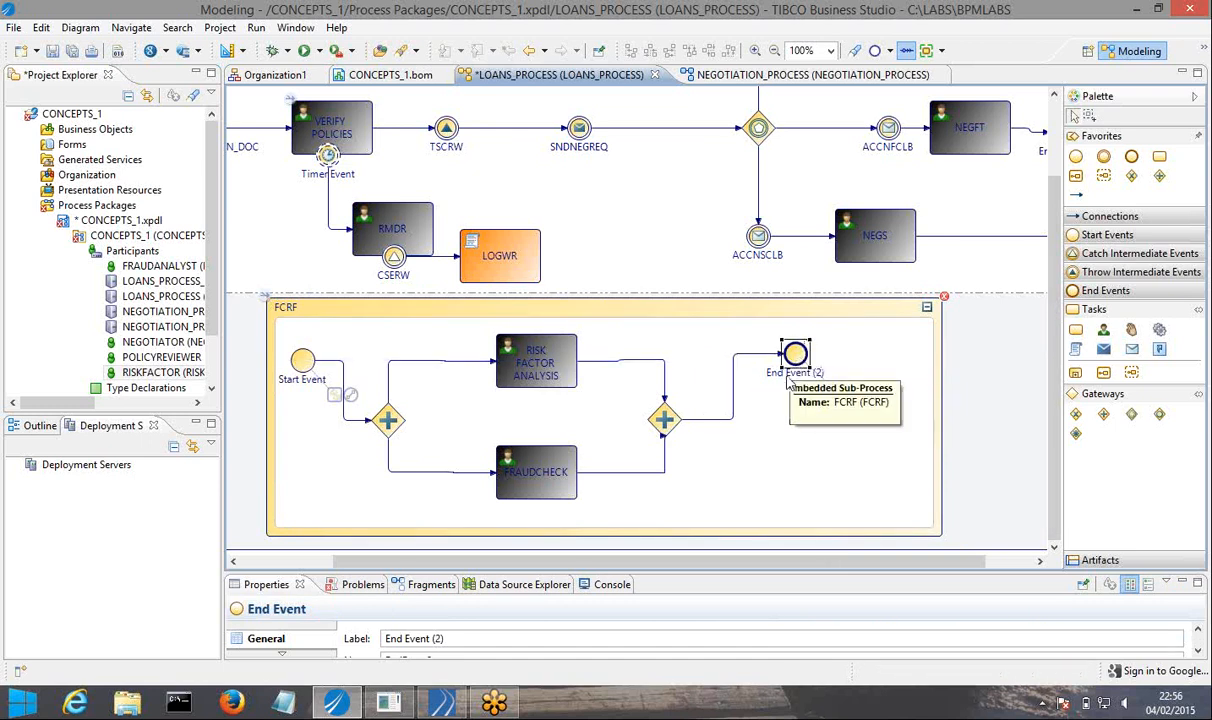
pyautogui.moveTo(829, 351); pyautogui.dragTo(830, 349)
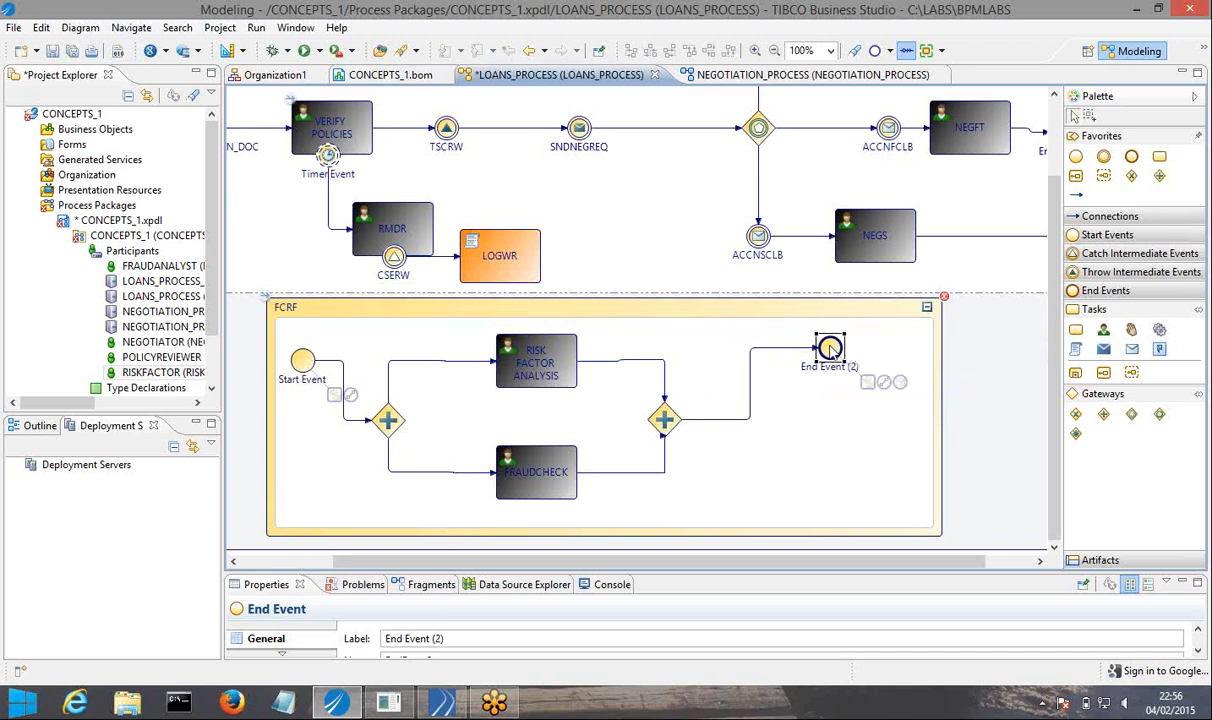
pyautogui.click(735, 420)
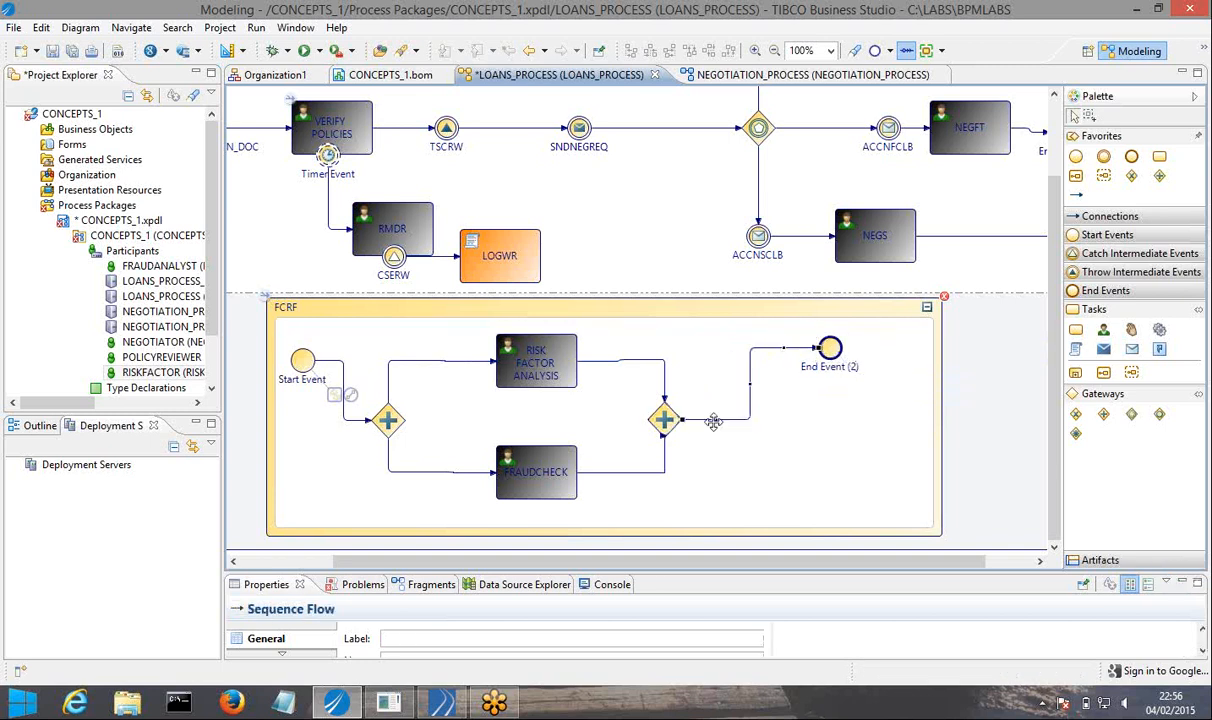
pyautogui.moveTo(830, 350); pyautogui.dragTo(874, 349)
# Insert an exclusive gateway between the joining parallel gateway and End Event (2), and branch it to a new end event below.
pyautogui.click(674, 426)
pyautogui.moveTo(708, 447); pyautogui.dragTo(755, 420)
pyautogui.click(797, 446)
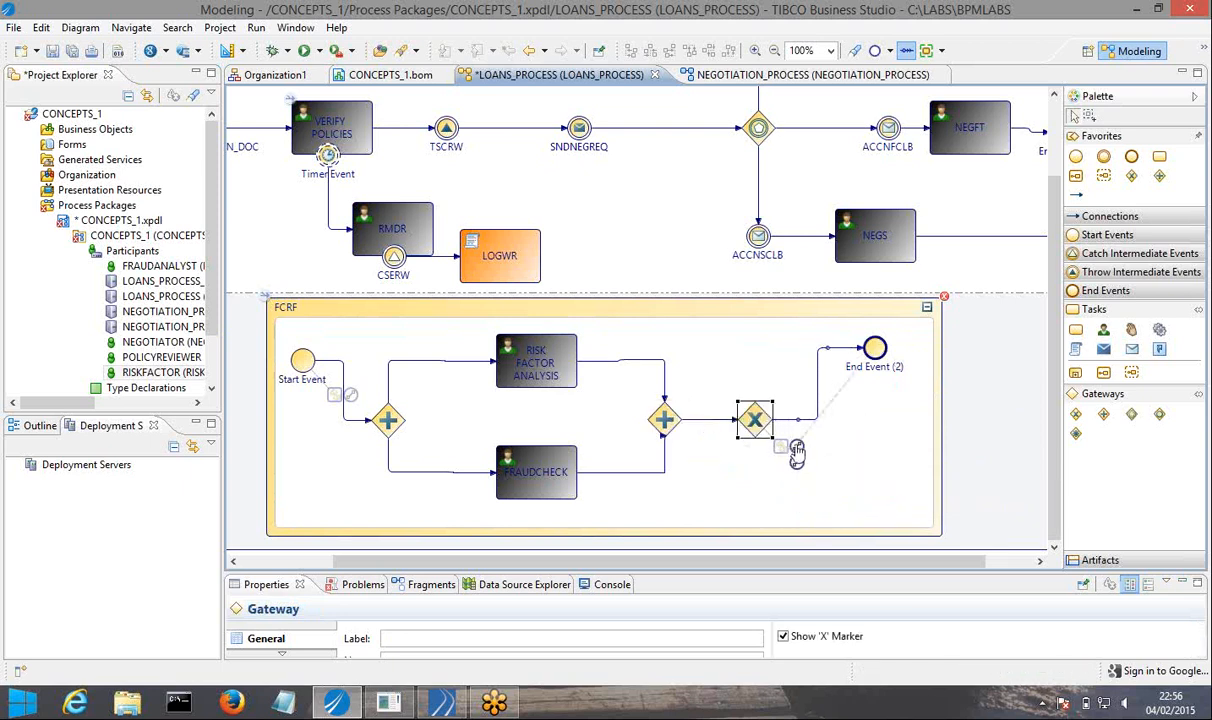
pyautogui.moveTo(797, 452); pyautogui.dragTo(878, 479)
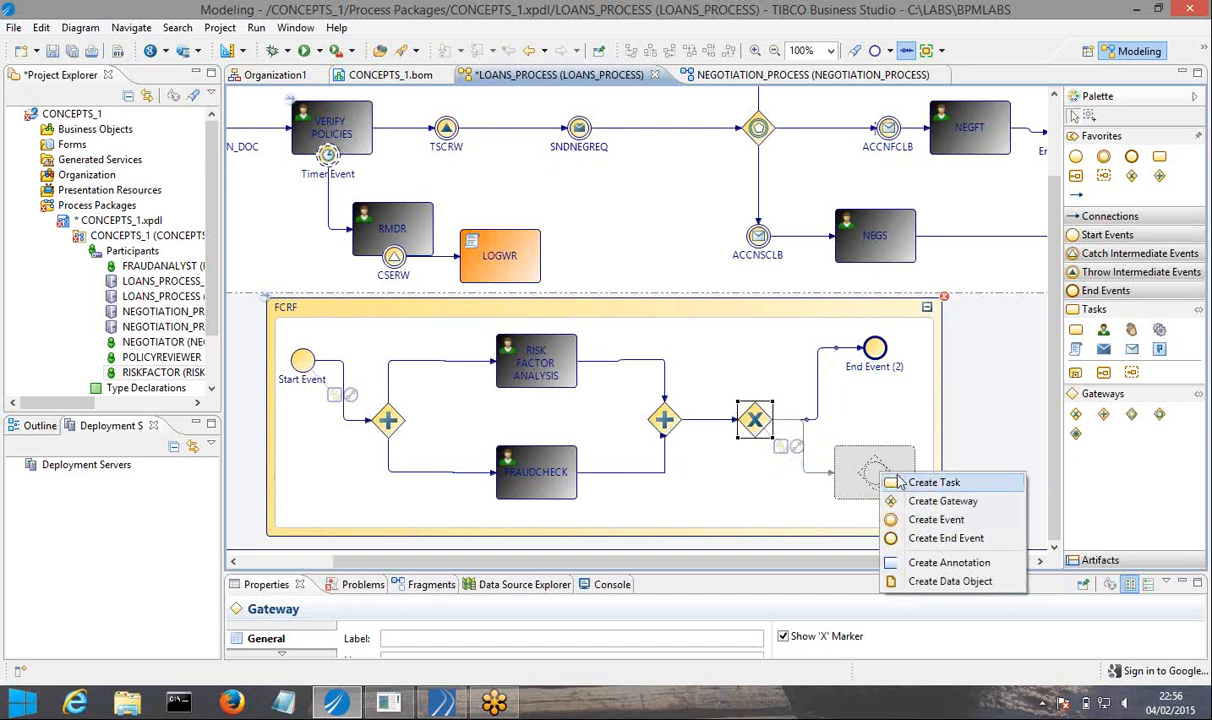
pyautogui.click(943, 538)
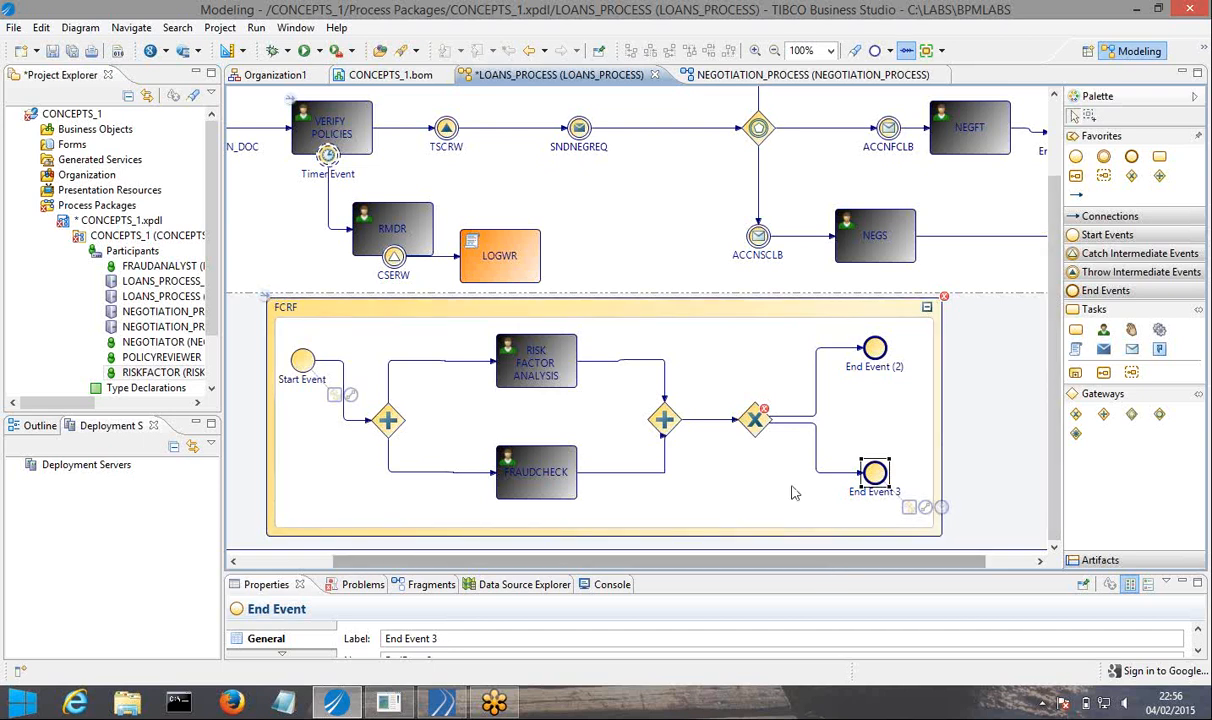
# Reroute the exclusive gateway's two outgoing sequence flows so they leave it vertically toward End Event (2) and End Event 3.
pyautogui.click(789, 423)
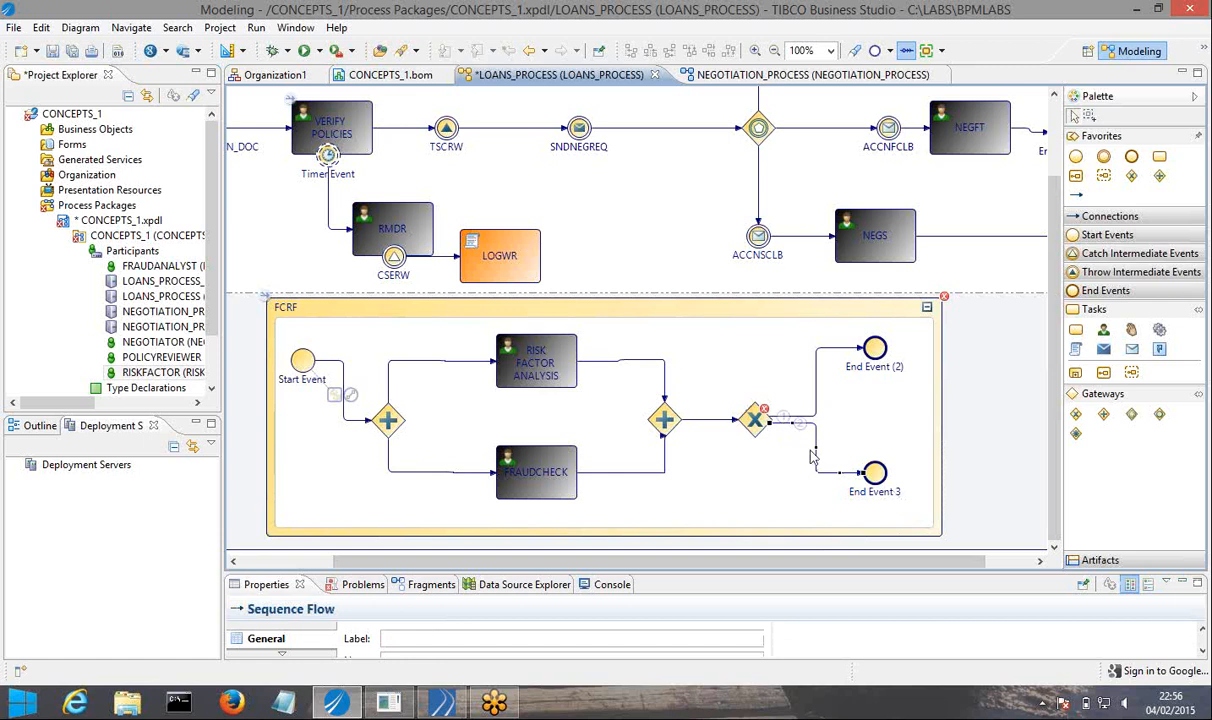
pyautogui.moveTo(815, 447); pyautogui.dragTo(764, 476)
pyautogui.click(736, 489)
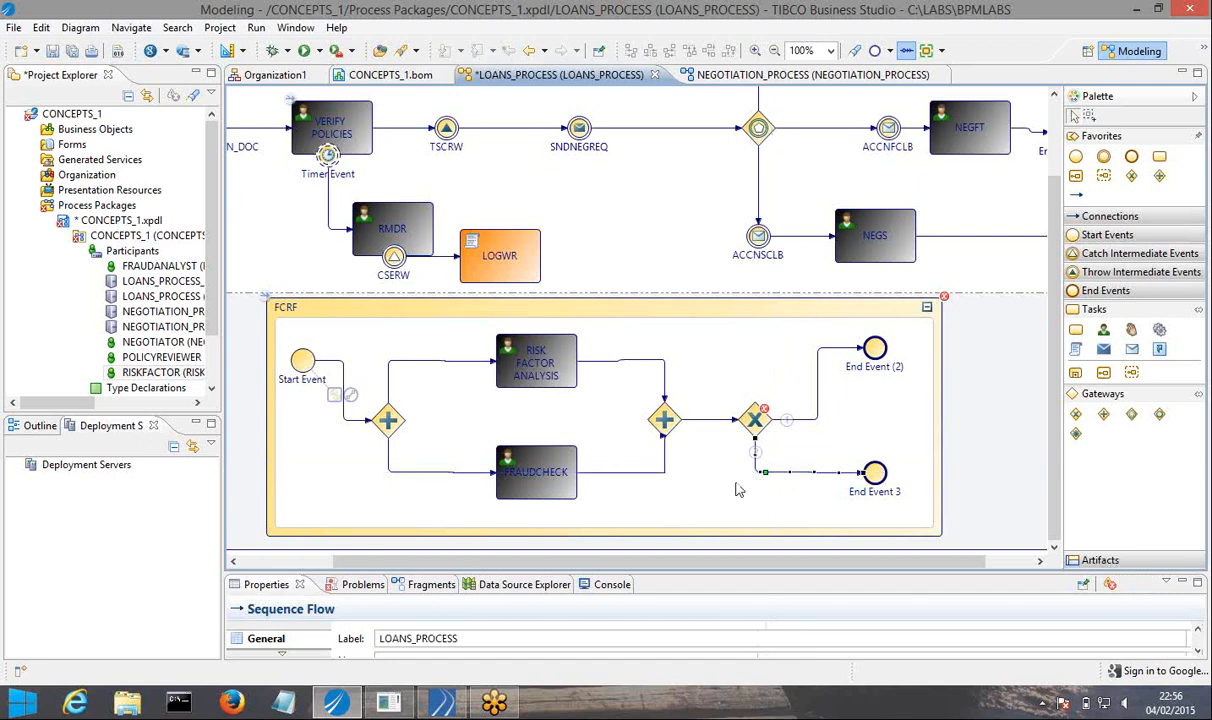
pyautogui.click(818, 384)
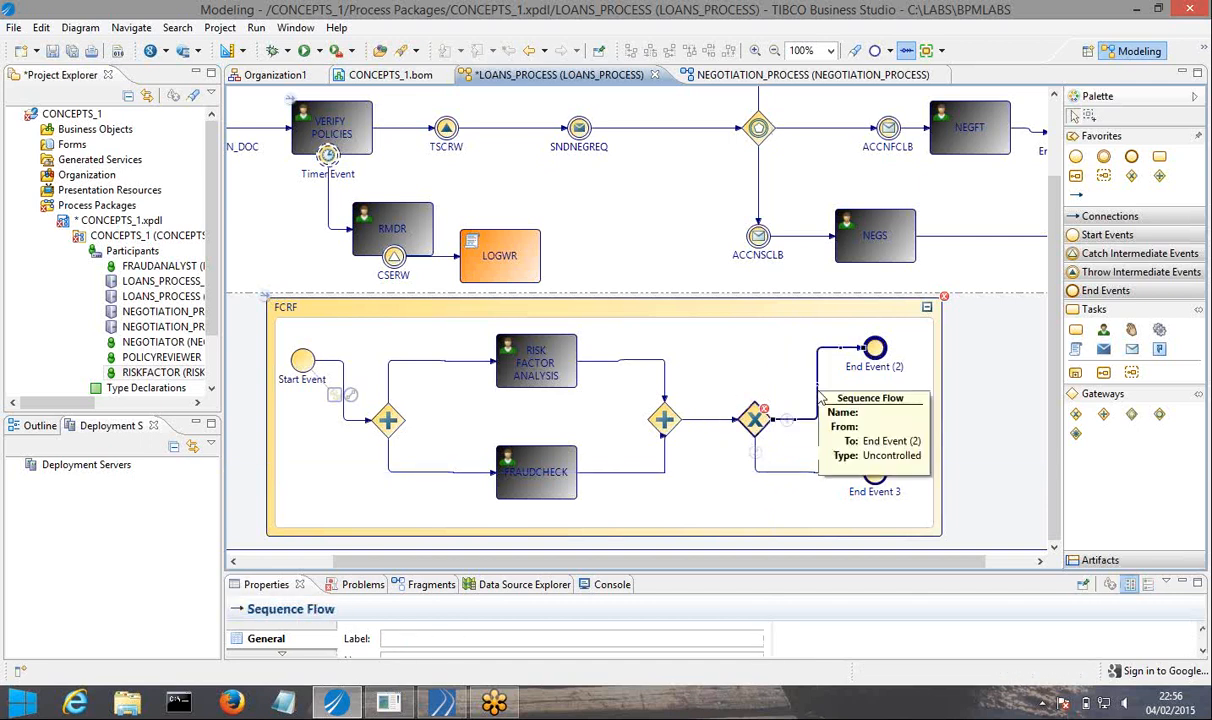
pyautogui.moveTo(818, 384); pyautogui.dragTo(759, 347)
pyautogui.click(798, 376)
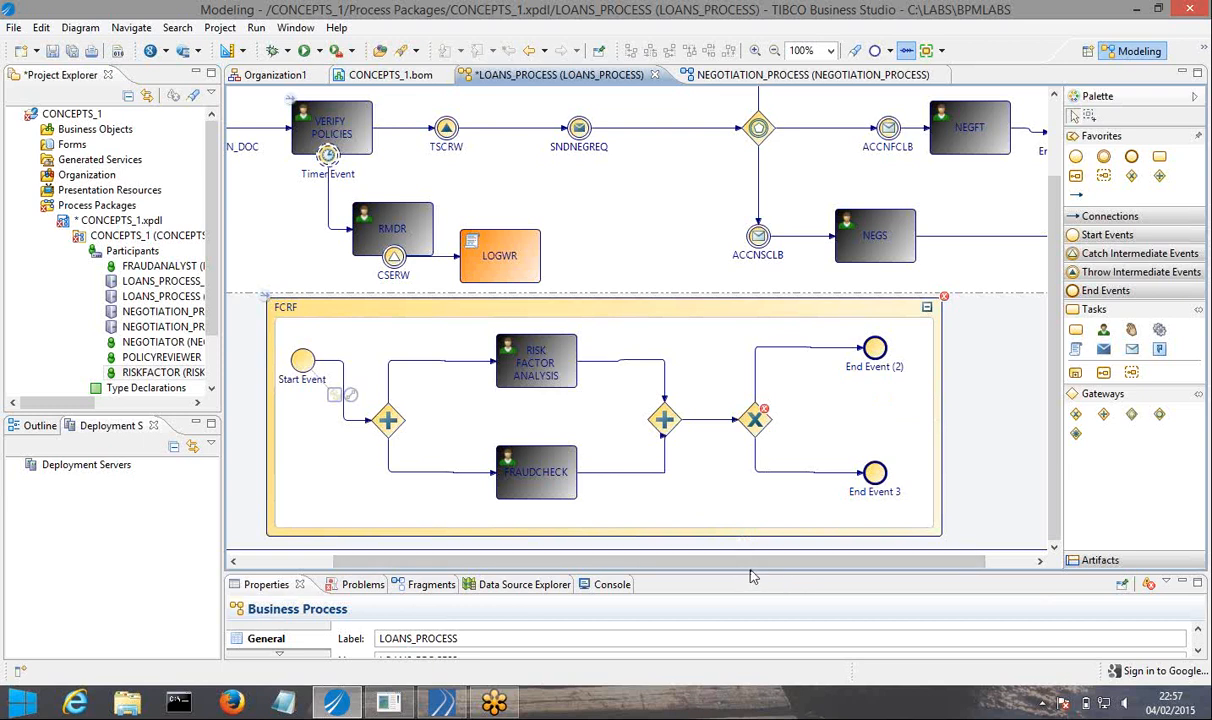
# Set the result type of End Event 3 in the FCRF sub-process to Error.
pyautogui.moveTo(750, 566); pyautogui.dragTo(750, 491)
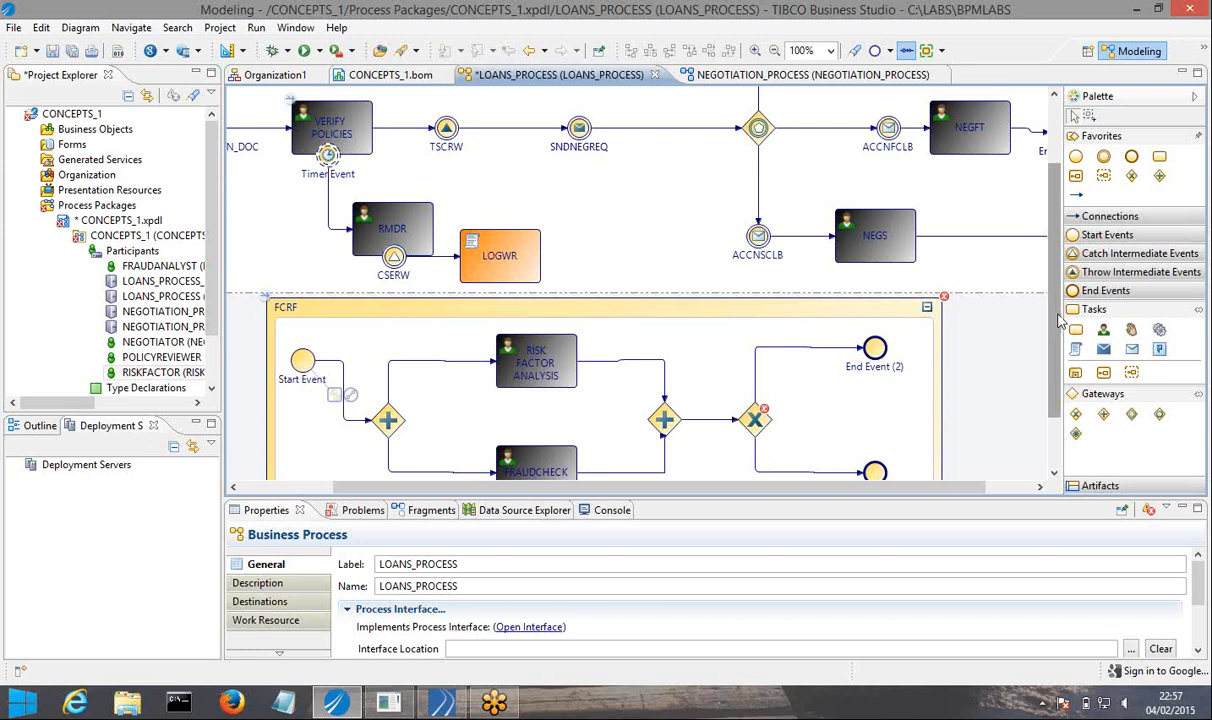
pyautogui.scroll(-3, 1060, 318)
pyautogui.click(875, 399)
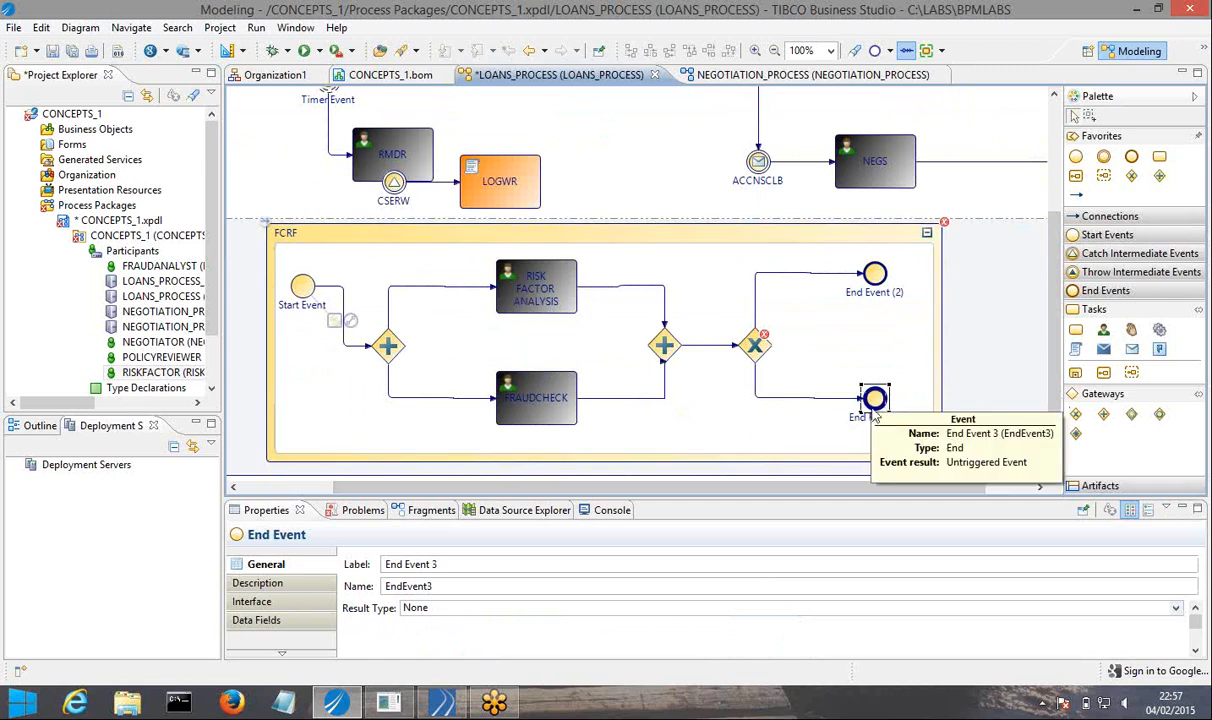
pyautogui.click(1176, 609)
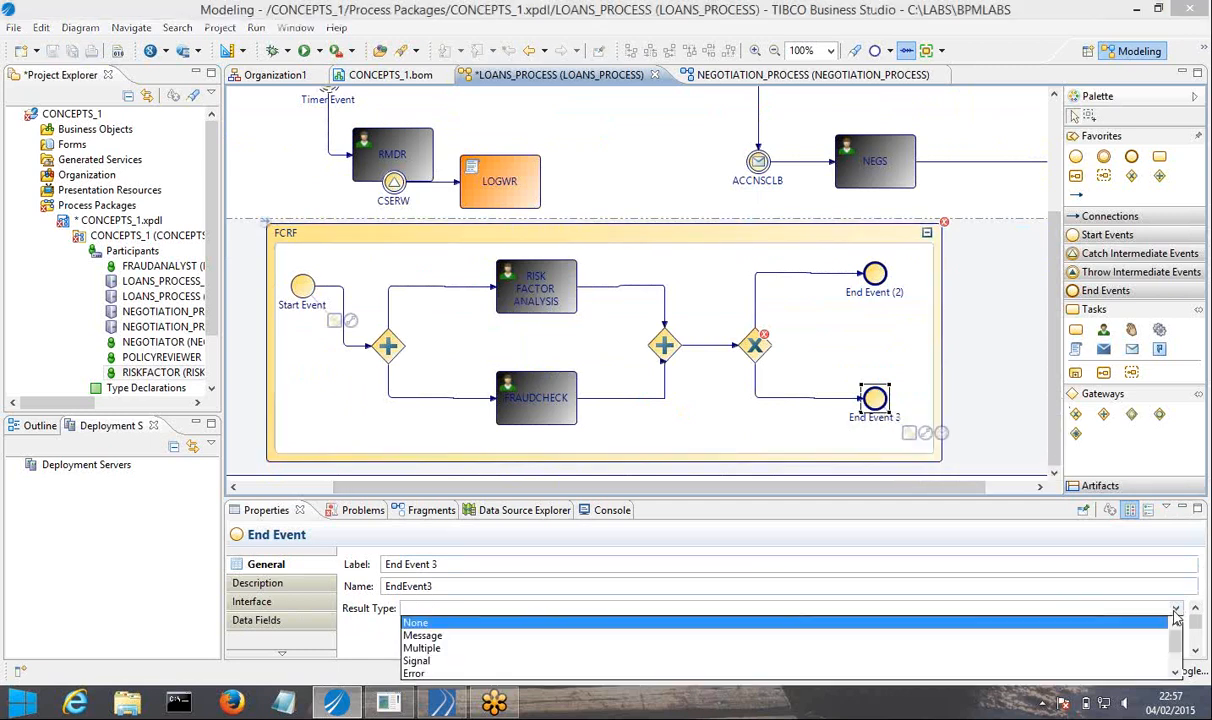
pyautogui.click(414, 674)
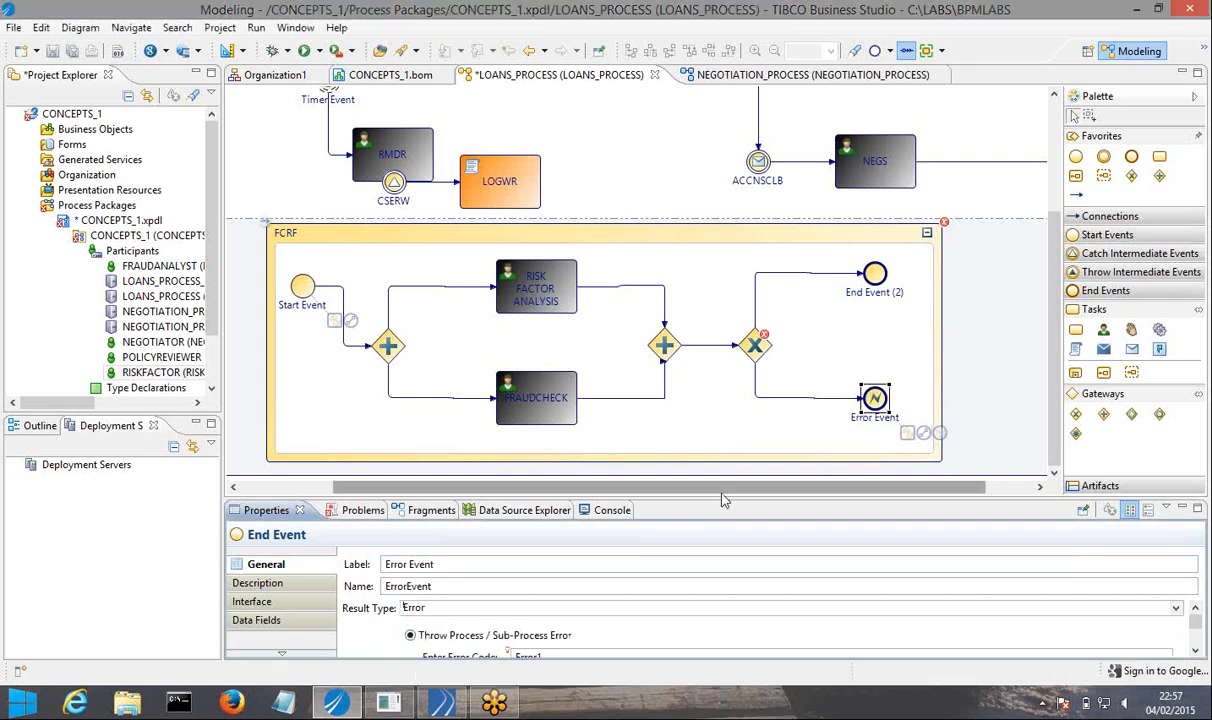
# Set the error code thrown by the new error end event to FCRF_ERROR, and save everything.
pyautogui.moveTo(720, 497); pyautogui.dragTo(618, 368)
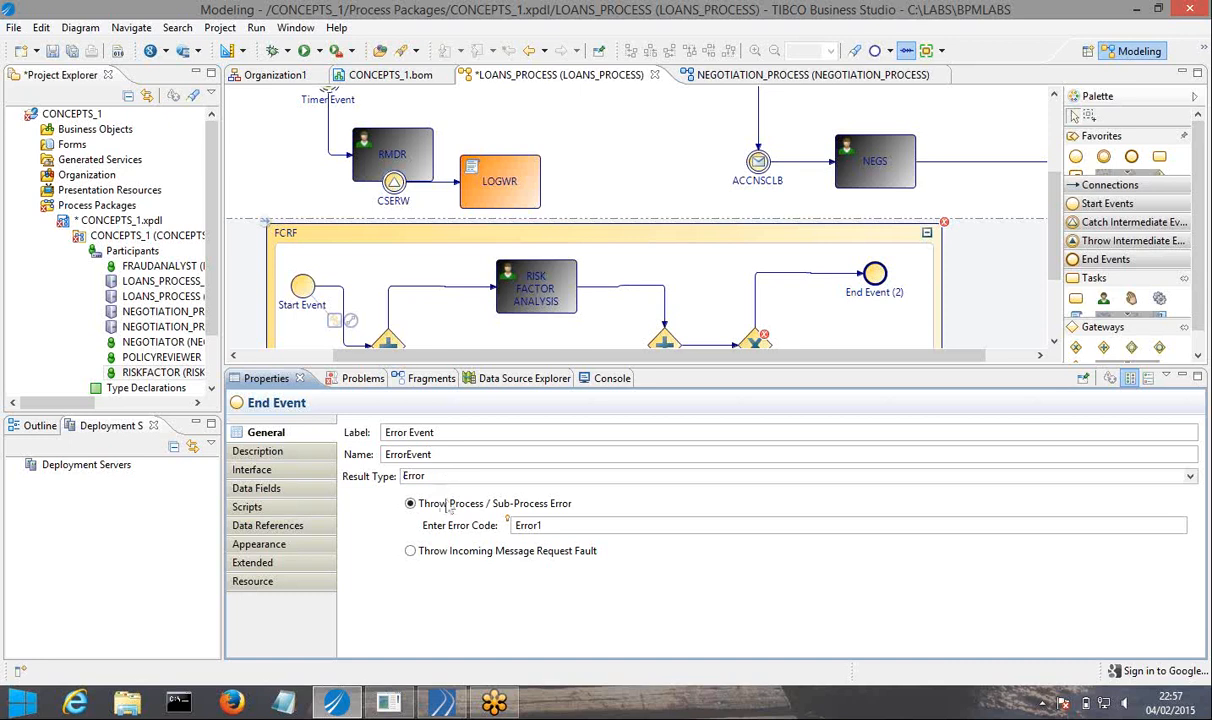
pyautogui.doubleClick(544, 530)
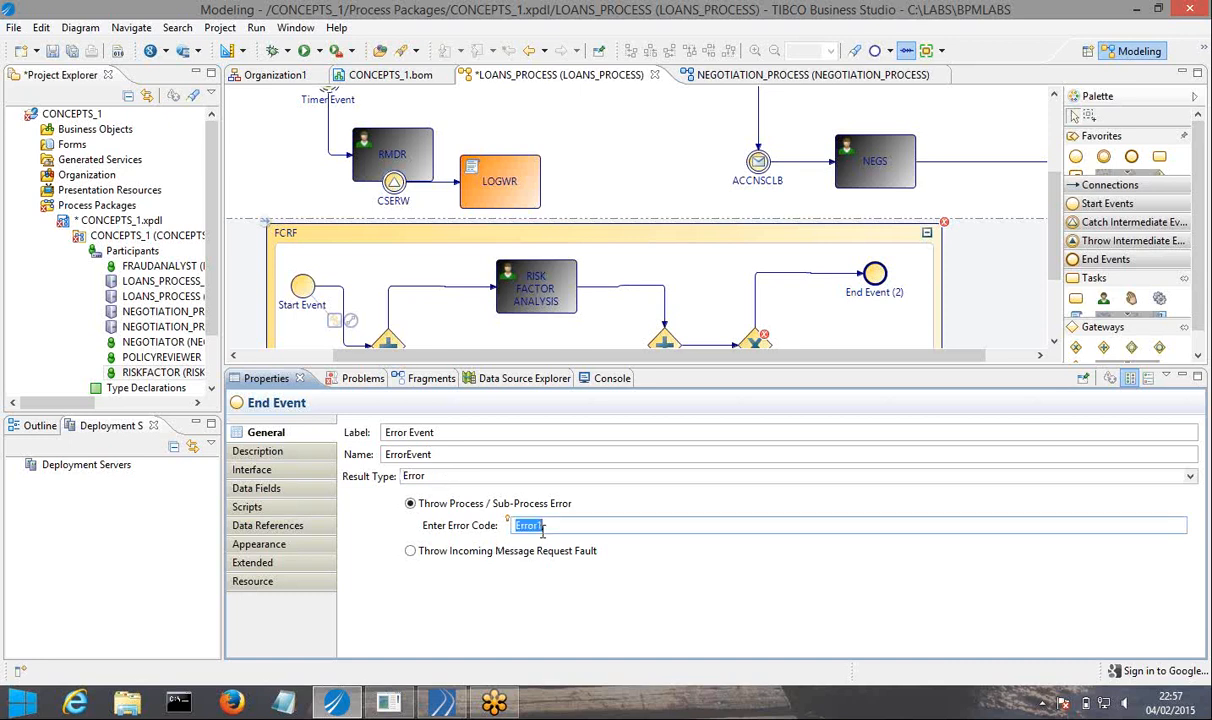
pyautogui.write('FCRF_ERROR')
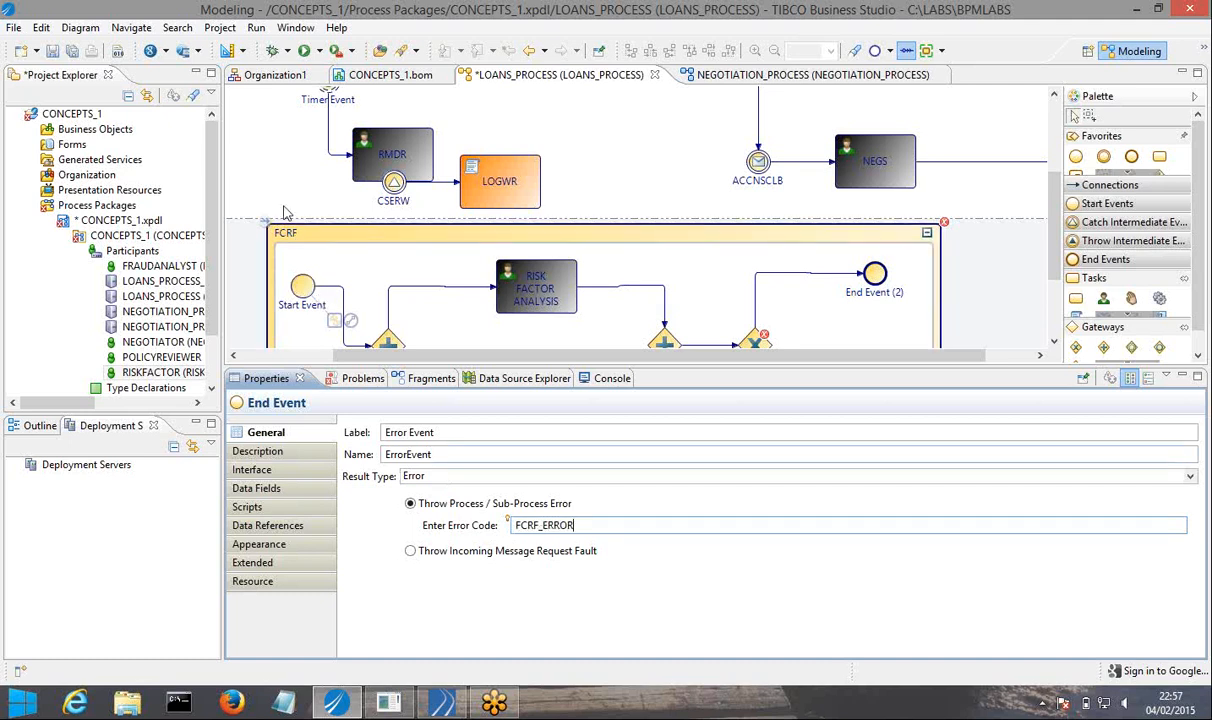
pyautogui.click(73, 51)
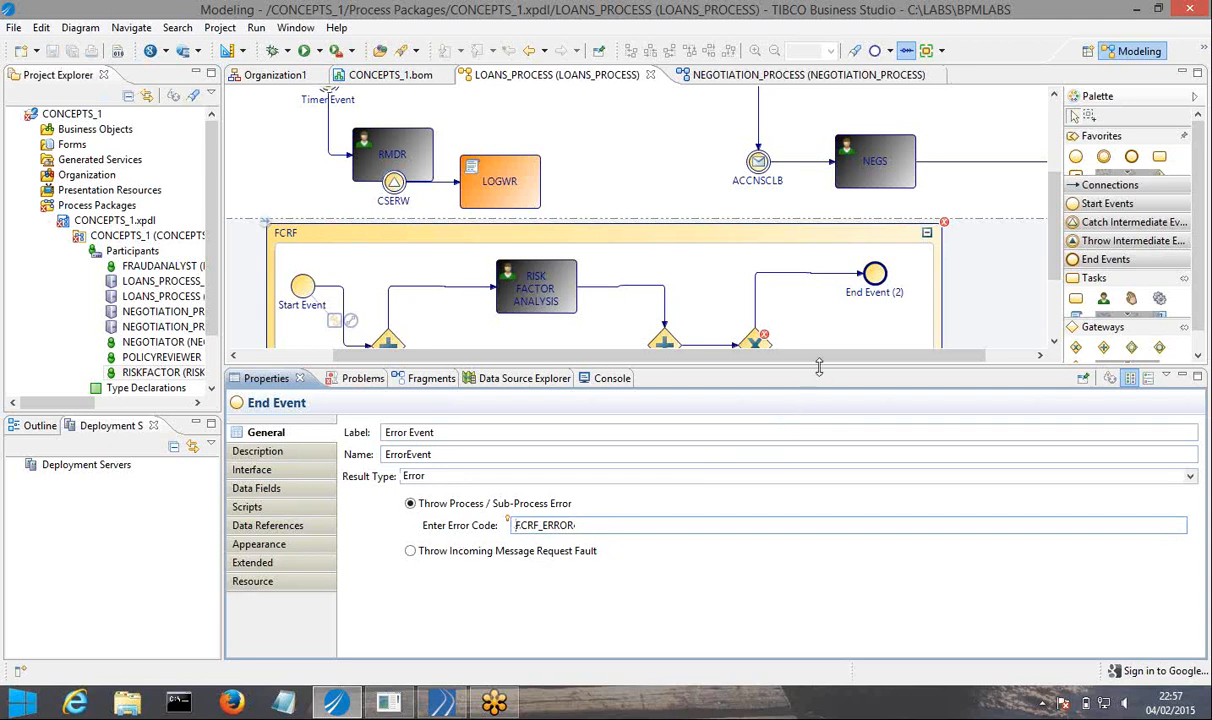
# Examine the FCRF sub-process layout and the sequence flow from NEGS to the main End Event.
pyautogui.moveTo(818, 371); pyautogui.dragTo(818, 421)
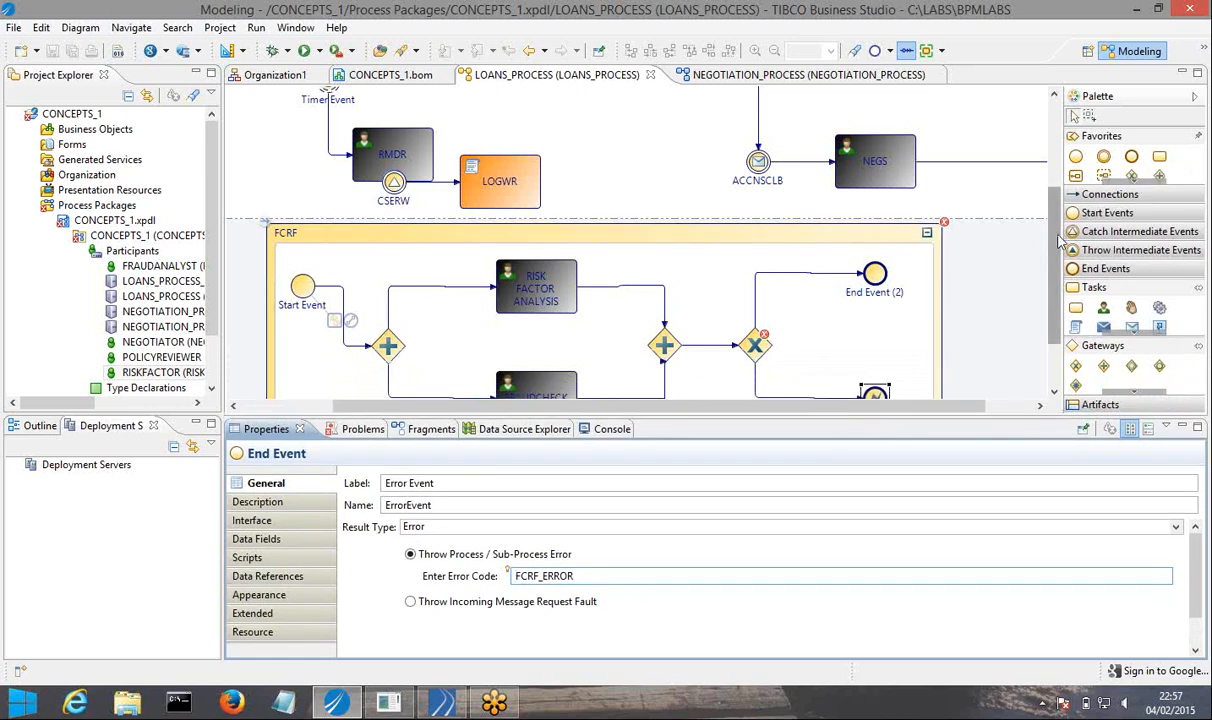
pyautogui.moveTo(1058, 240); pyautogui.dragTo(1058, 283)
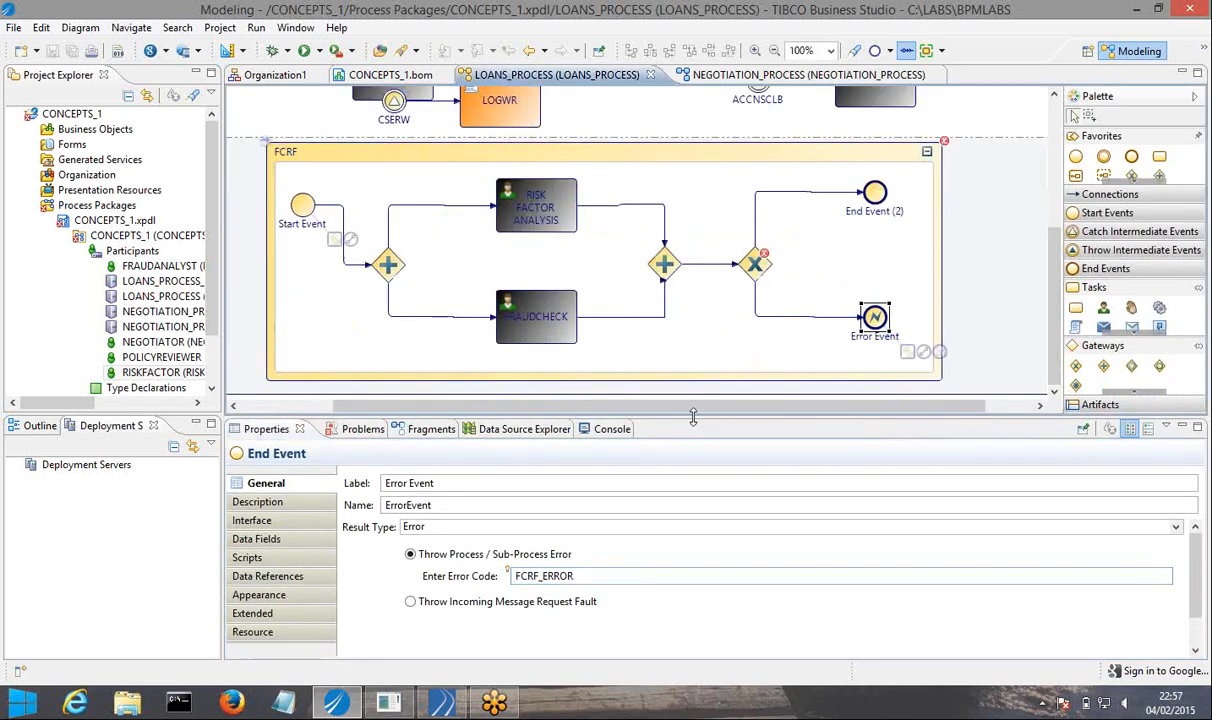
pyautogui.moveTo(693, 416); pyautogui.dragTo(696, 378)
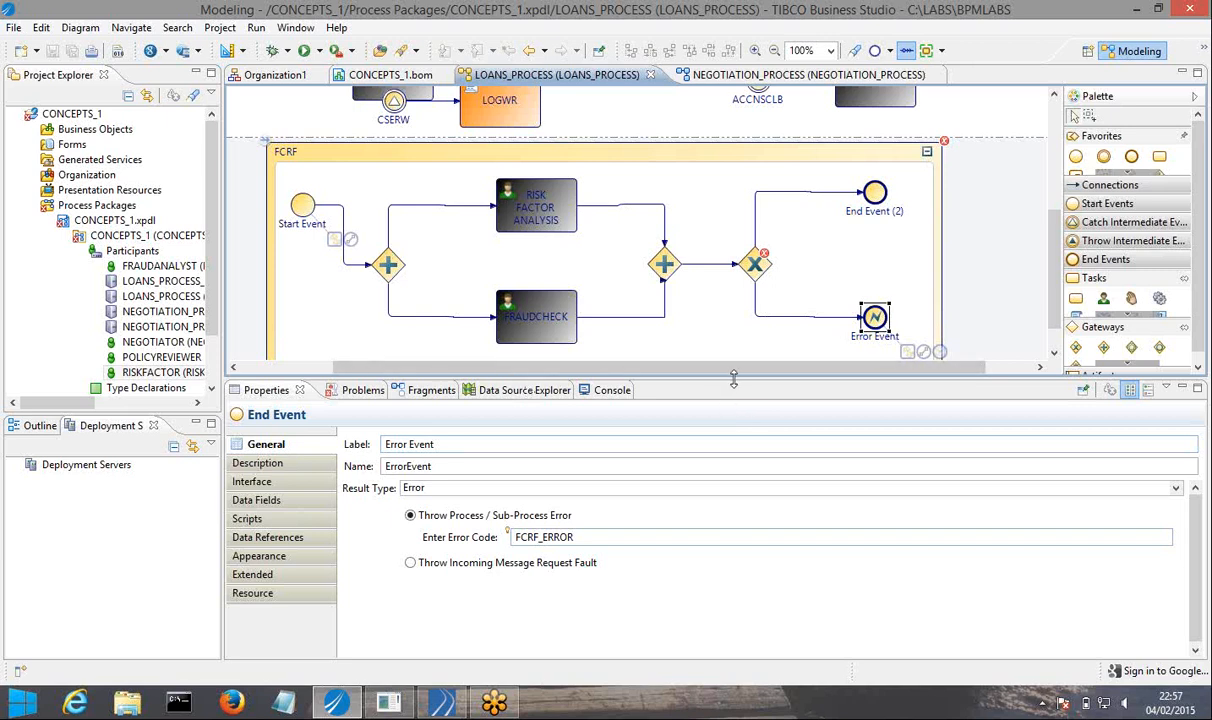
pyautogui.moveTo(733, 384); pyautogui.dragTo(733, 508)
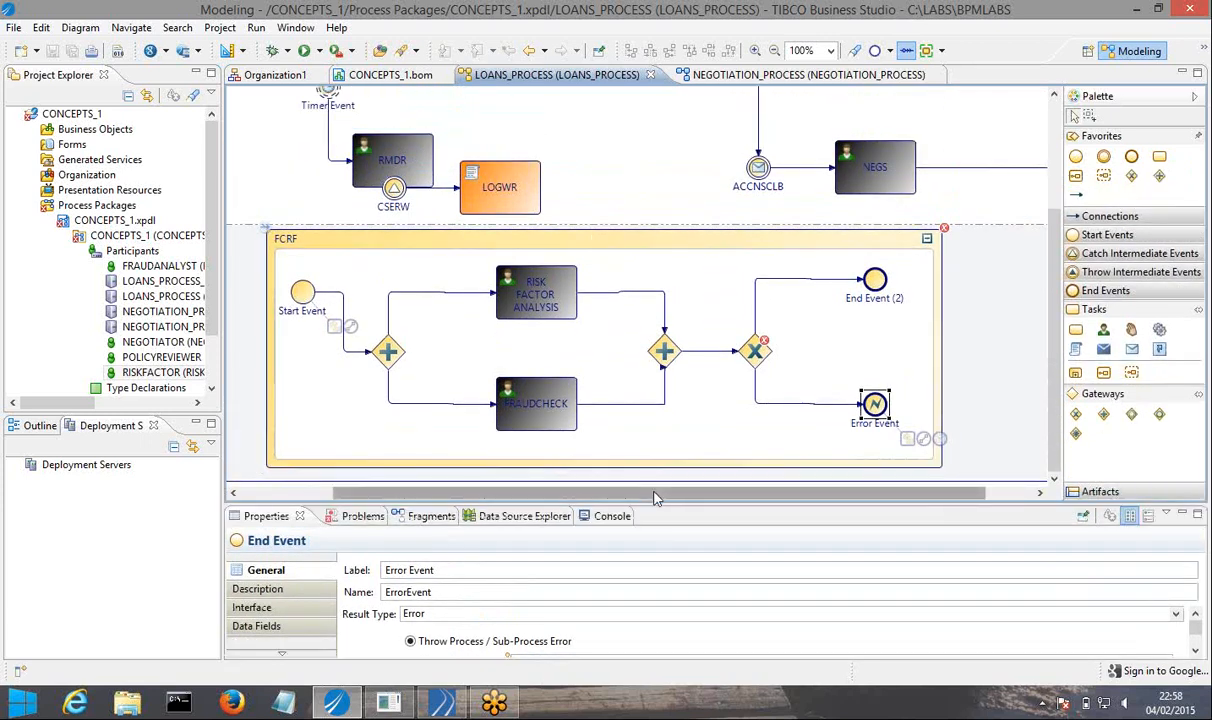
pyautogui.moveTo(665, 493); pyautogui.dragTo(998, 394)
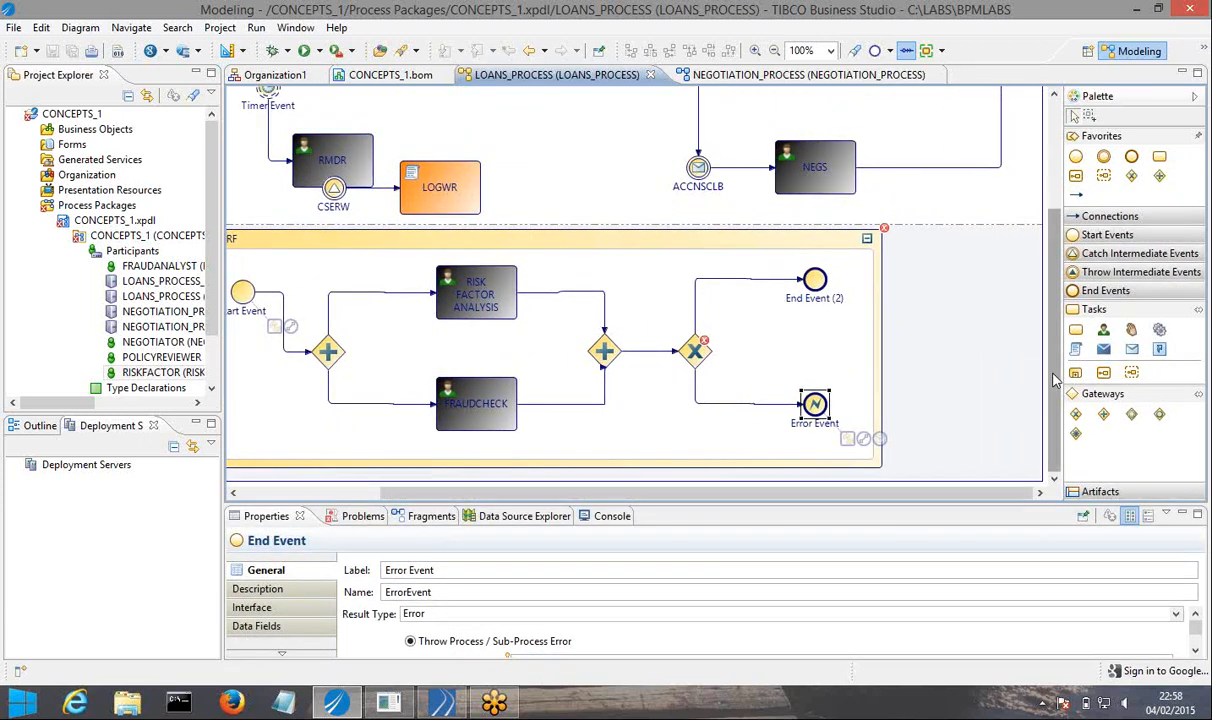
pyautogui.scroll(3, 1055, 378)
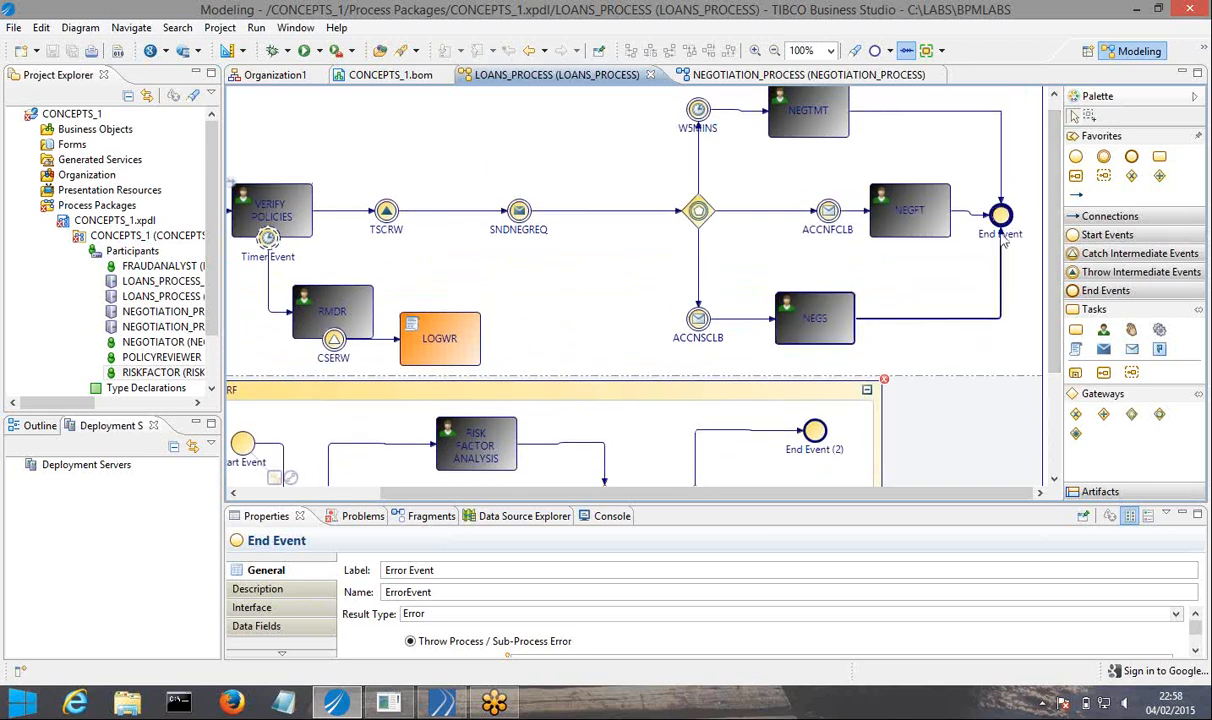
pyautogui.click(1003, 233)
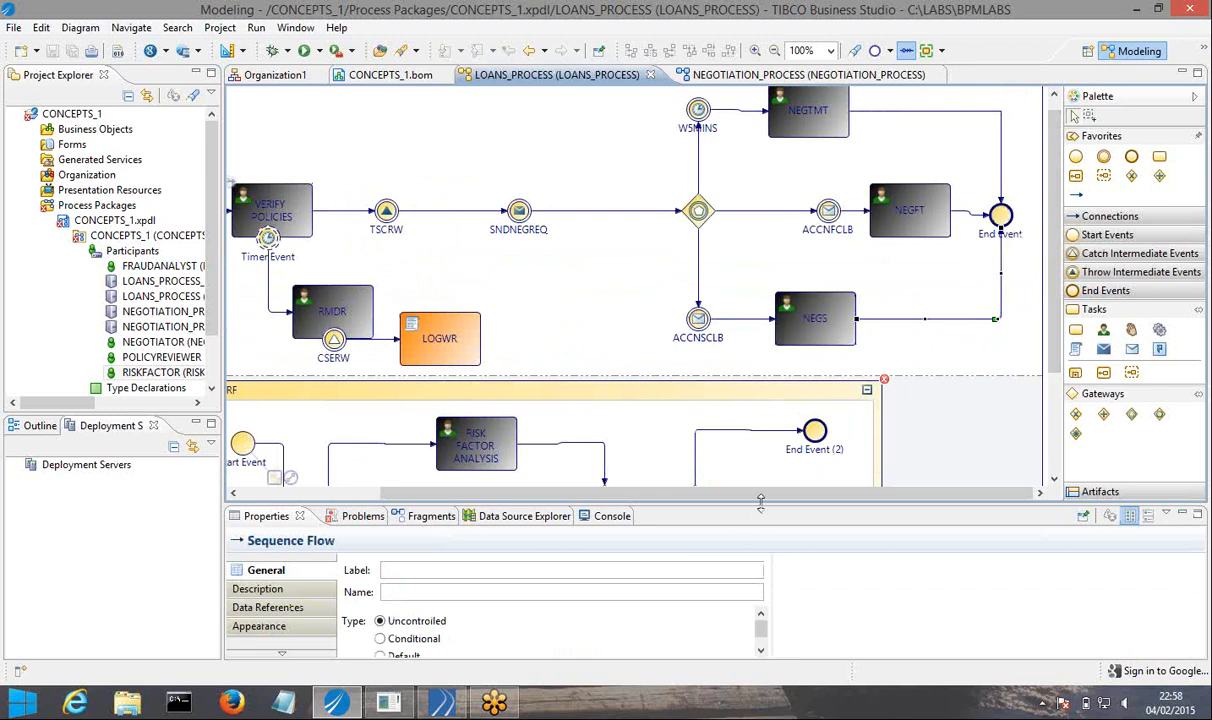
# Enlarge the diagram editing area until both lanes fit from ACCEPT_LOAN_DOC to the main End Event.
pyautogui.moveTo(767, 537); pyautogui.dragTo(716, 600)
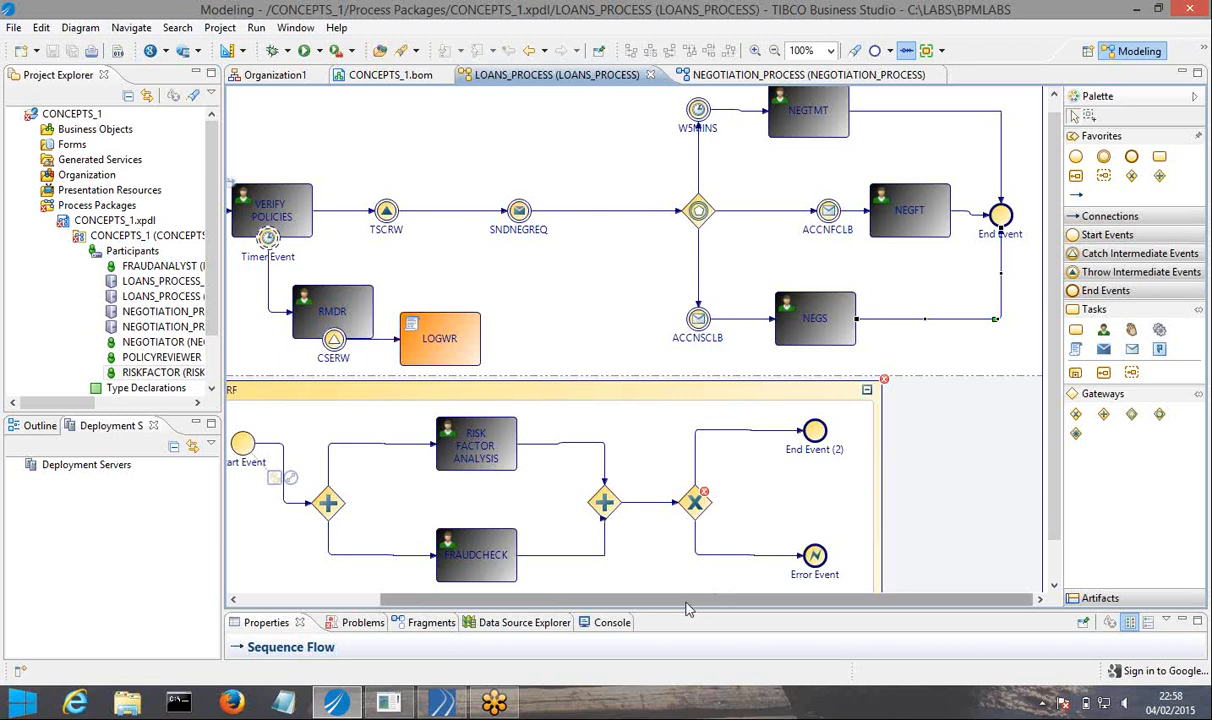
pyautogui.moveTo(686, 603); pyautogui.dragTo(534, 603)
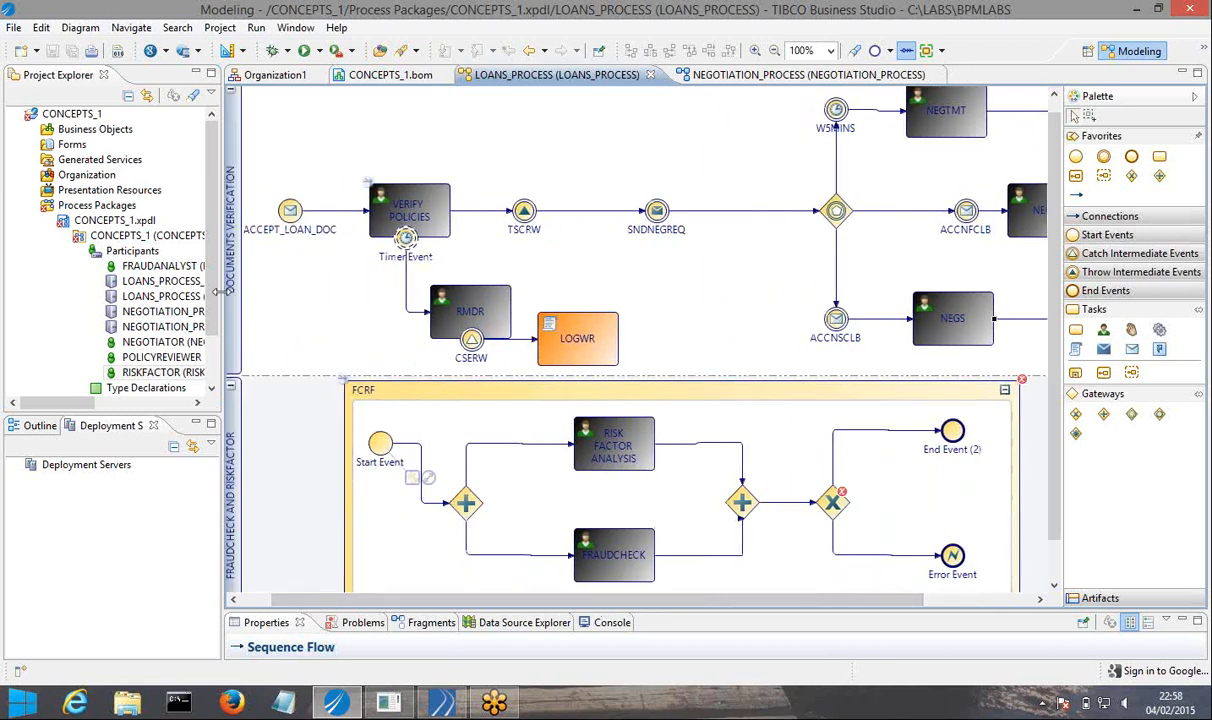
pyautogui.moveTo(216, 292); pyautogui.dragTo(160, 292)
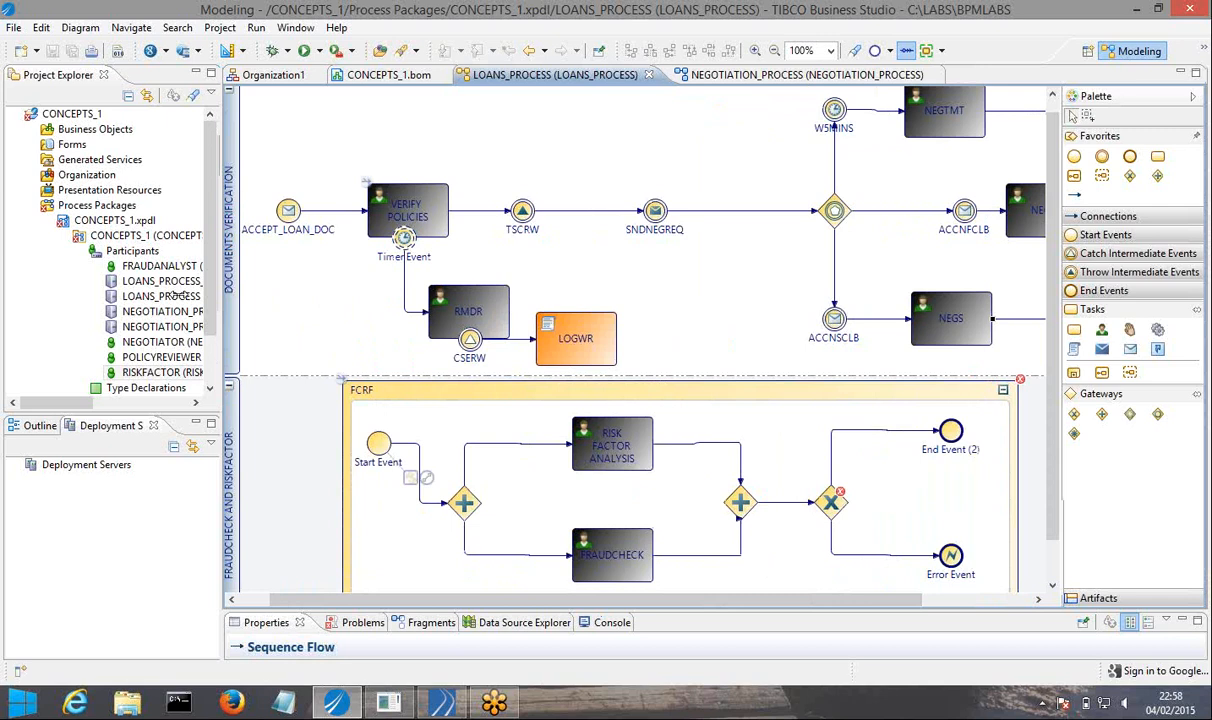
pyautogui.moveTo(1060, 325); pyautogui.dragTo(1151, 320)
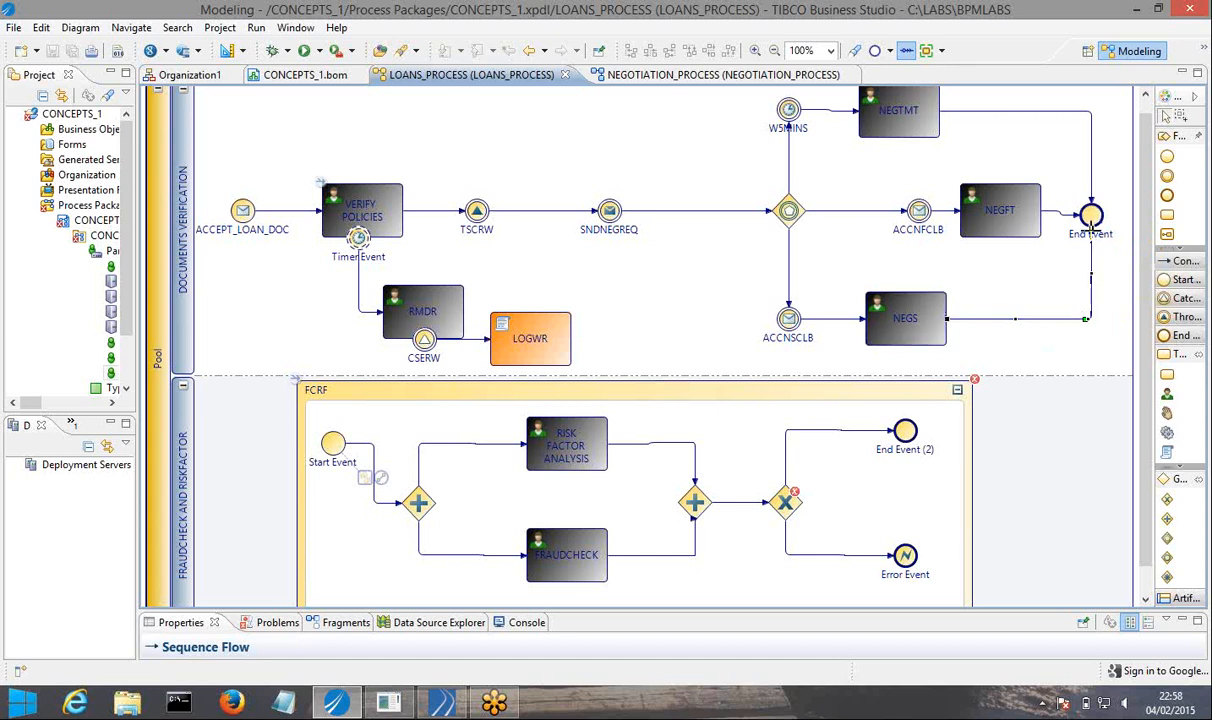
# Delete the sequence flow from the NEGS task to the main End Event.
pyautogui.moveTo(1090, 220); pyautogui.dragTo(706, 344)
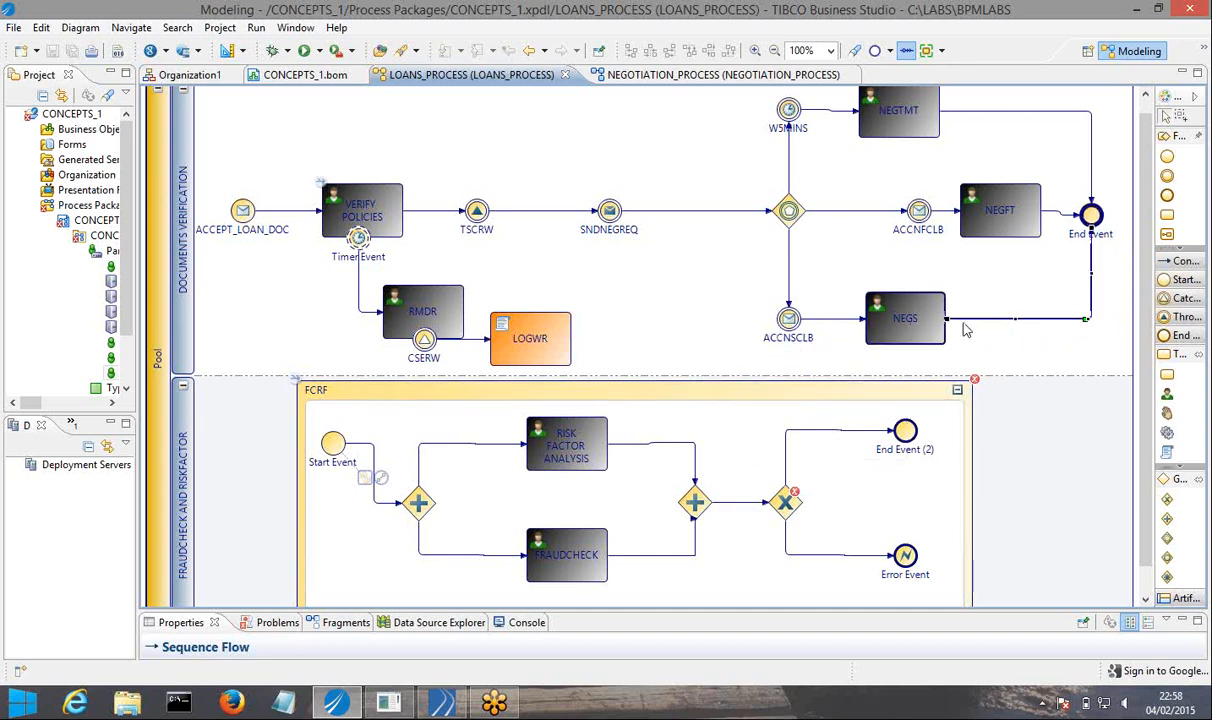
pyautogui.rightClick(1012, 321)
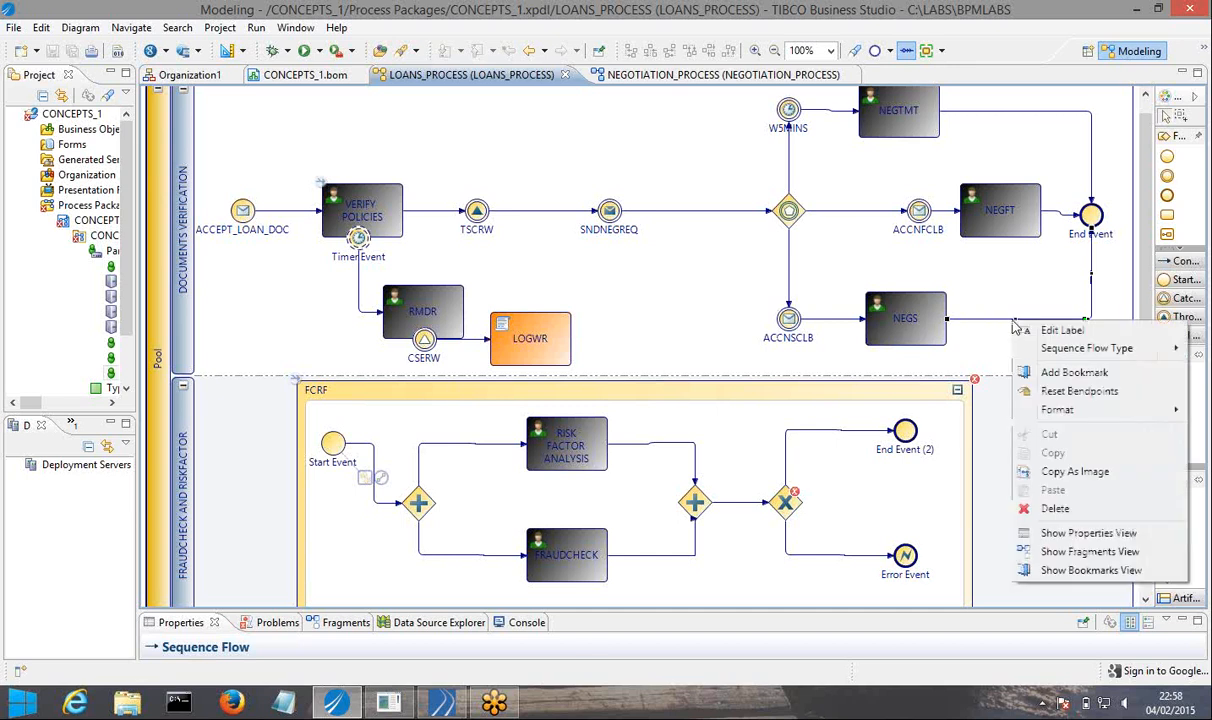
pyautogui.click(1092, 273)
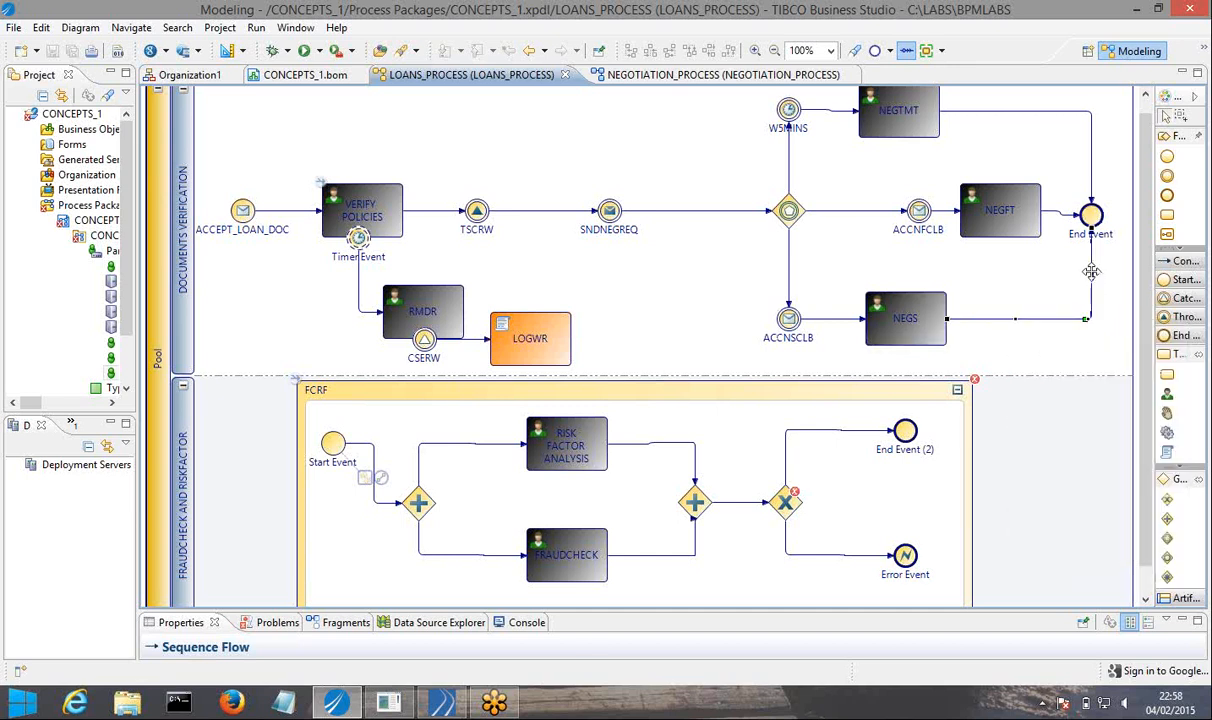
pyautogui.rightClick(1092, 272)
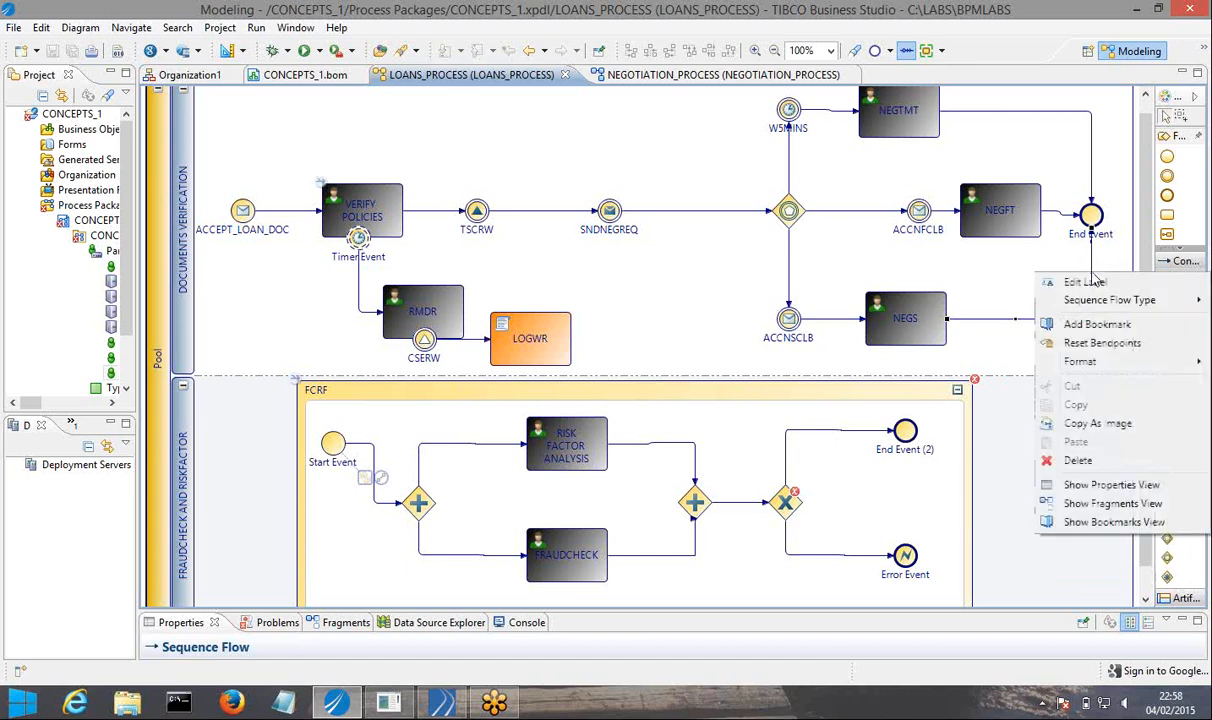
pyautogui.click(1014, 318)
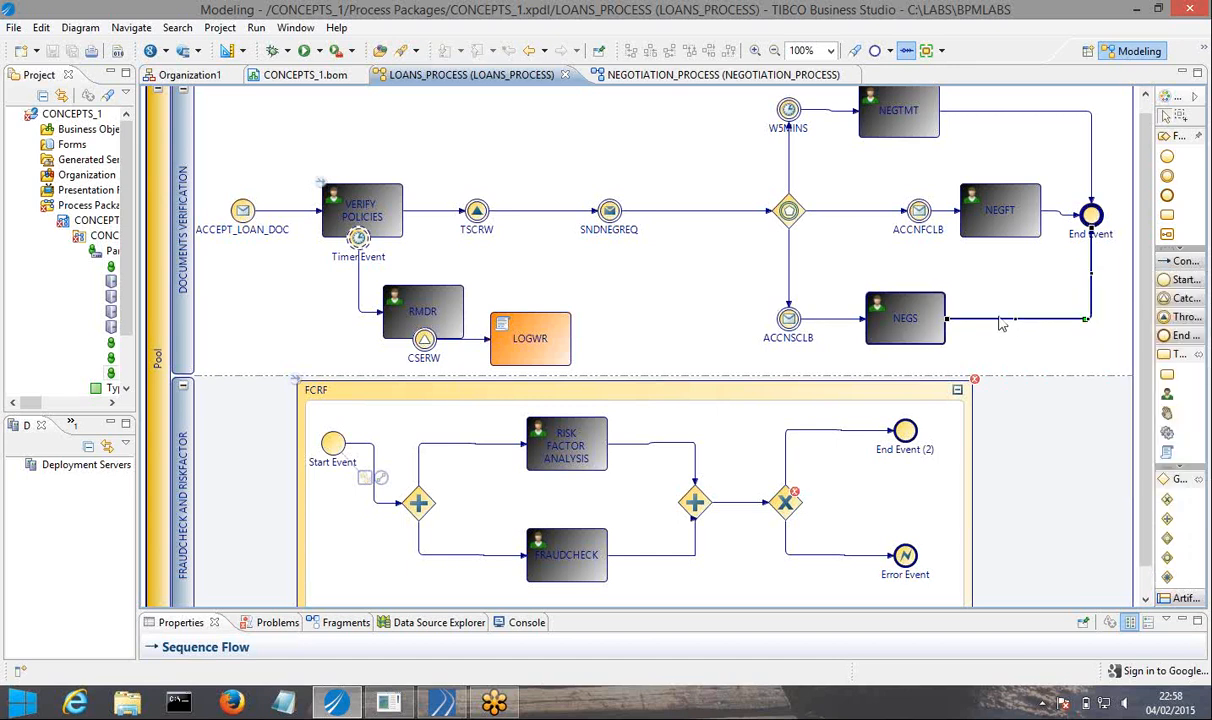
pyautogui.rightClick(1002, 323)
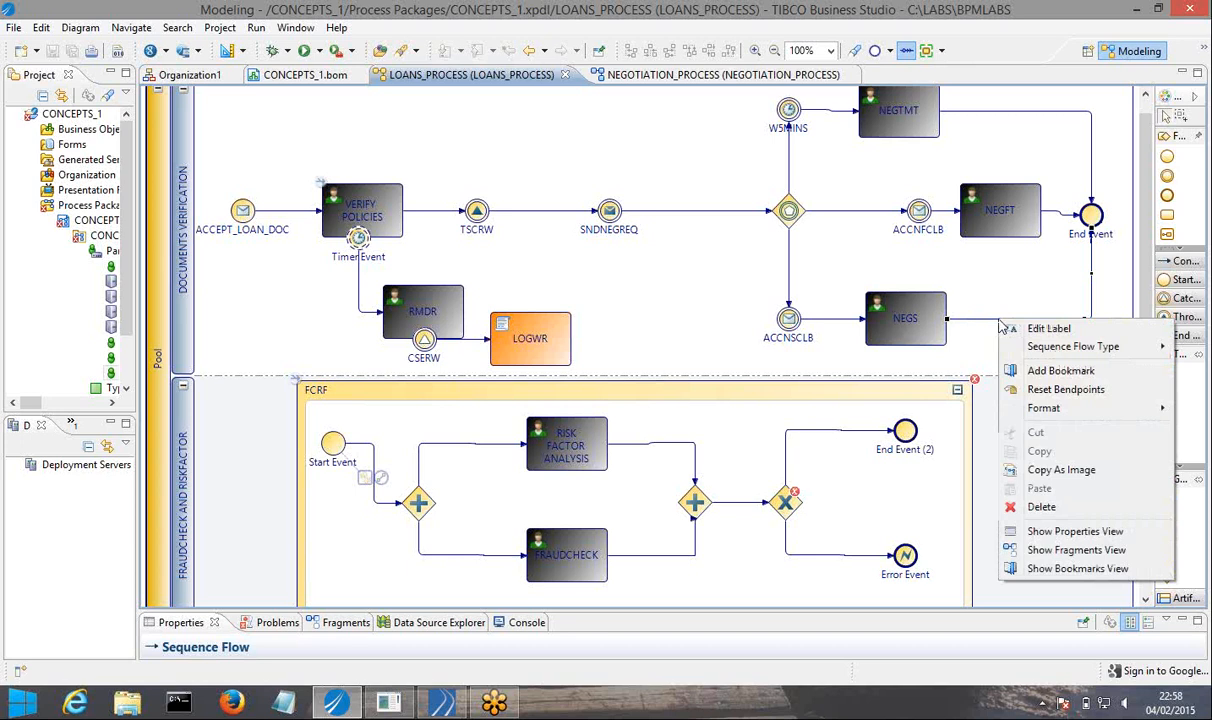
pyautogui.click(1040, 507)
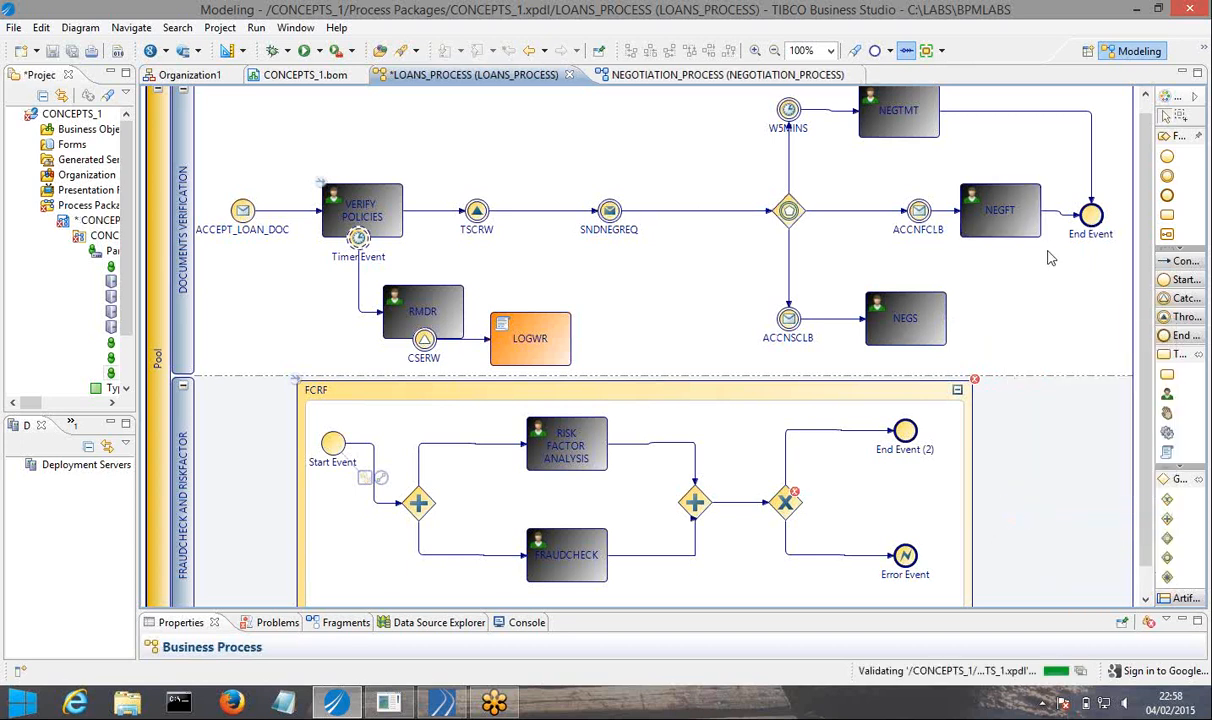
# Try to connect the main End Event to the FCRF embedded sub-process.
pyautogui.click(1091, 217)
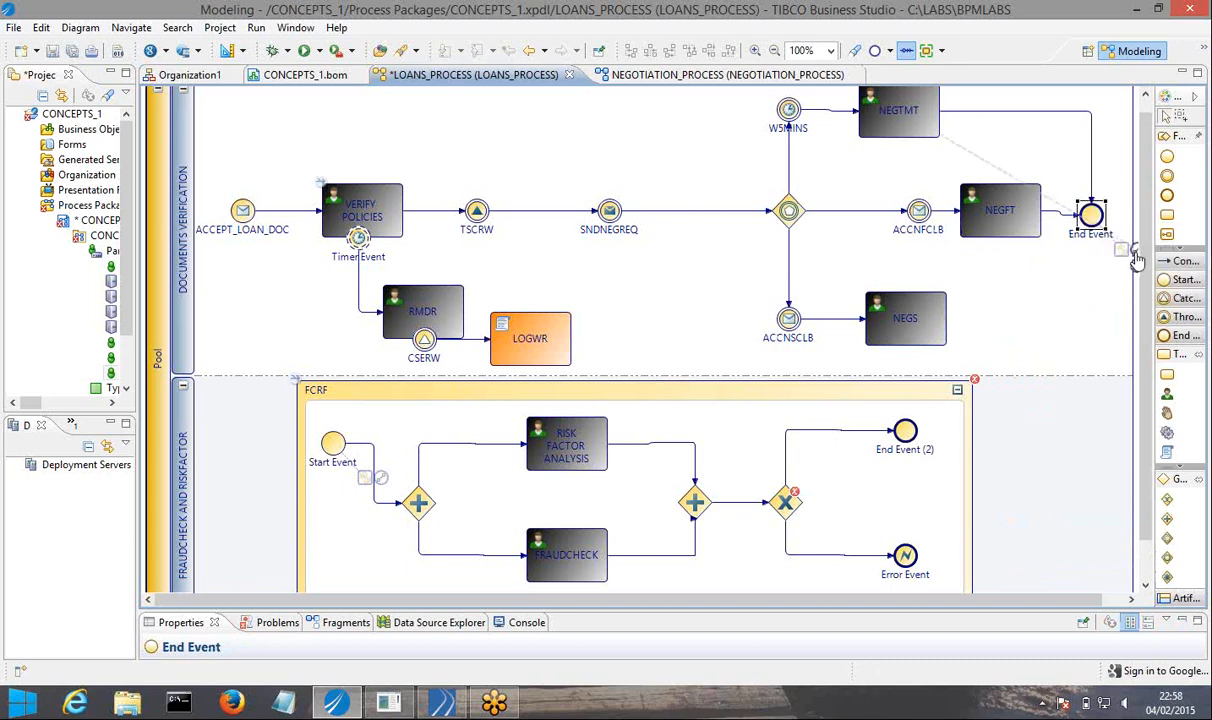
pyautogui.moveTo(1137, 260); pyautogui.dragTo(860, 393)
pyautogui.click(860, 393)
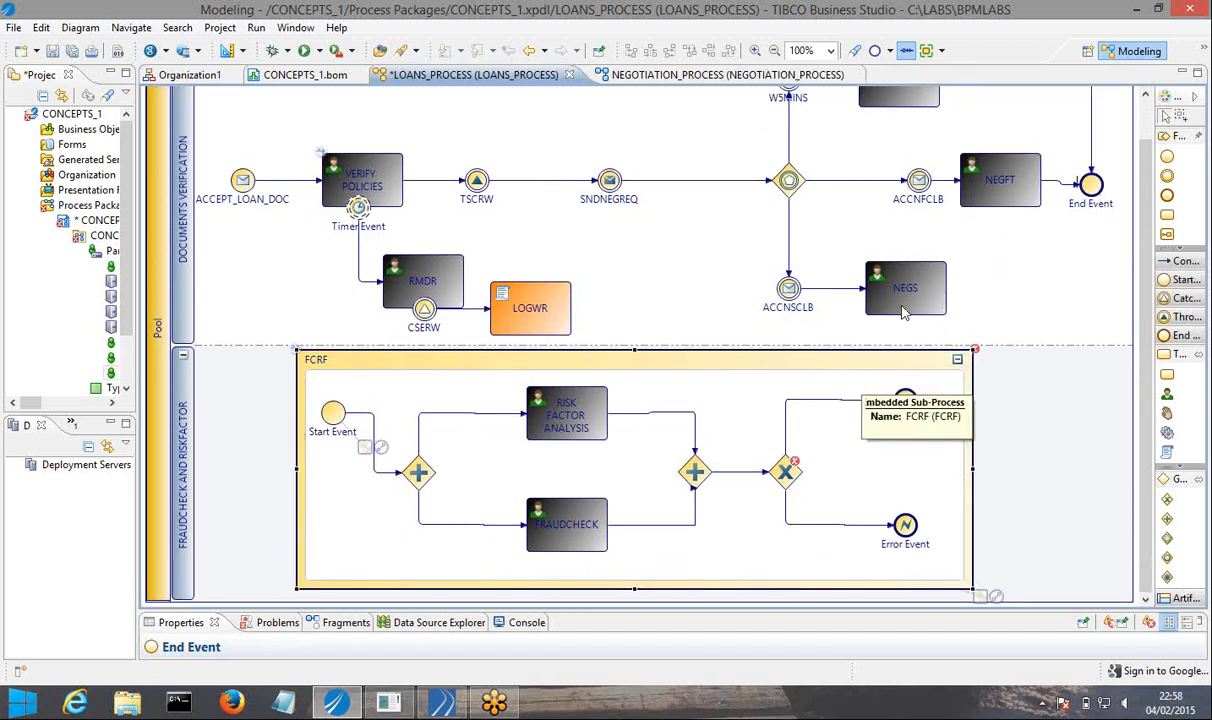
# Connect the NEGS task to the FCRF embedded sub-process with a sequence flow, and save everything.
pyautogui.click(903, 312)
pyautogui.moveTo(970, 325); pyautogui.dragTo(885, 366)
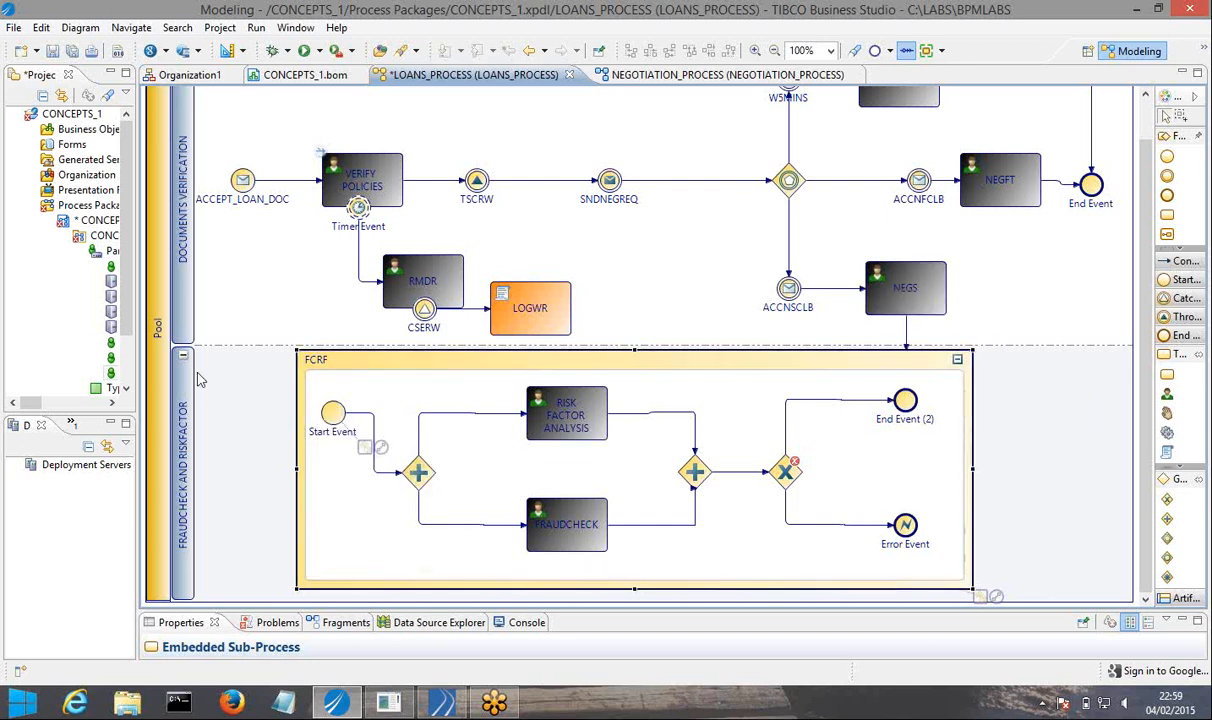
pyautogui.click(74, 50)
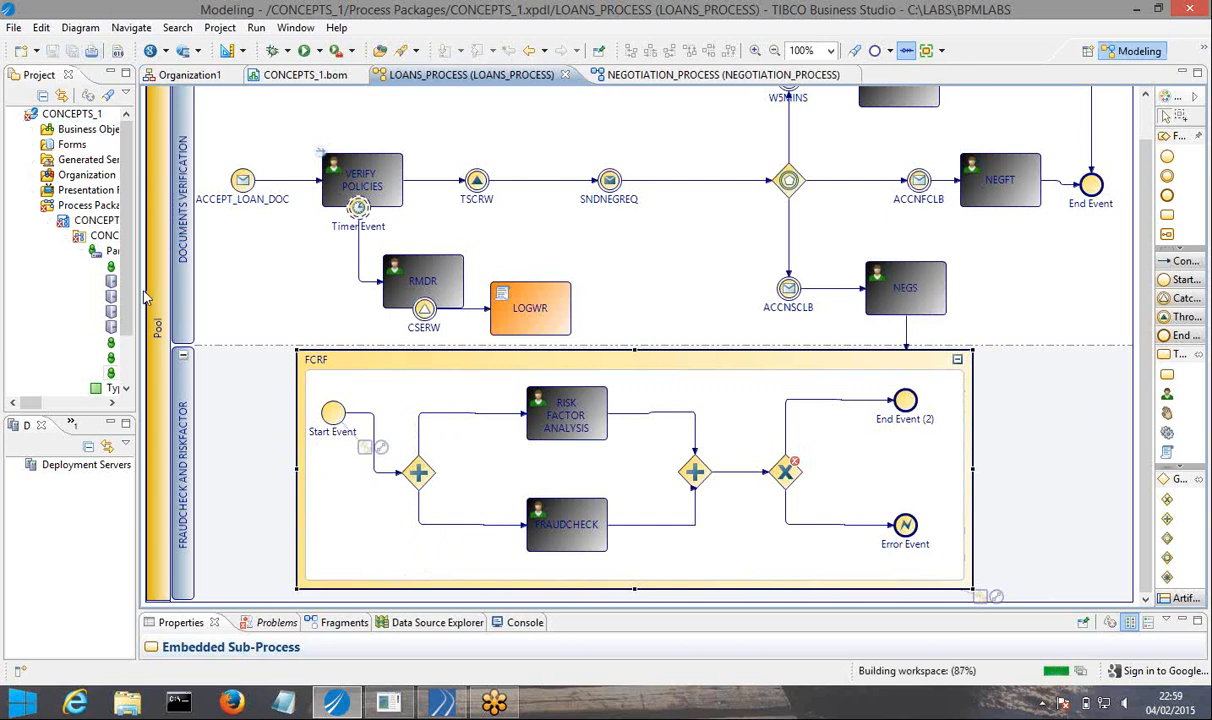
pyautogui.moveTo(141, 293); pyautogui.dragTo(180, 292)
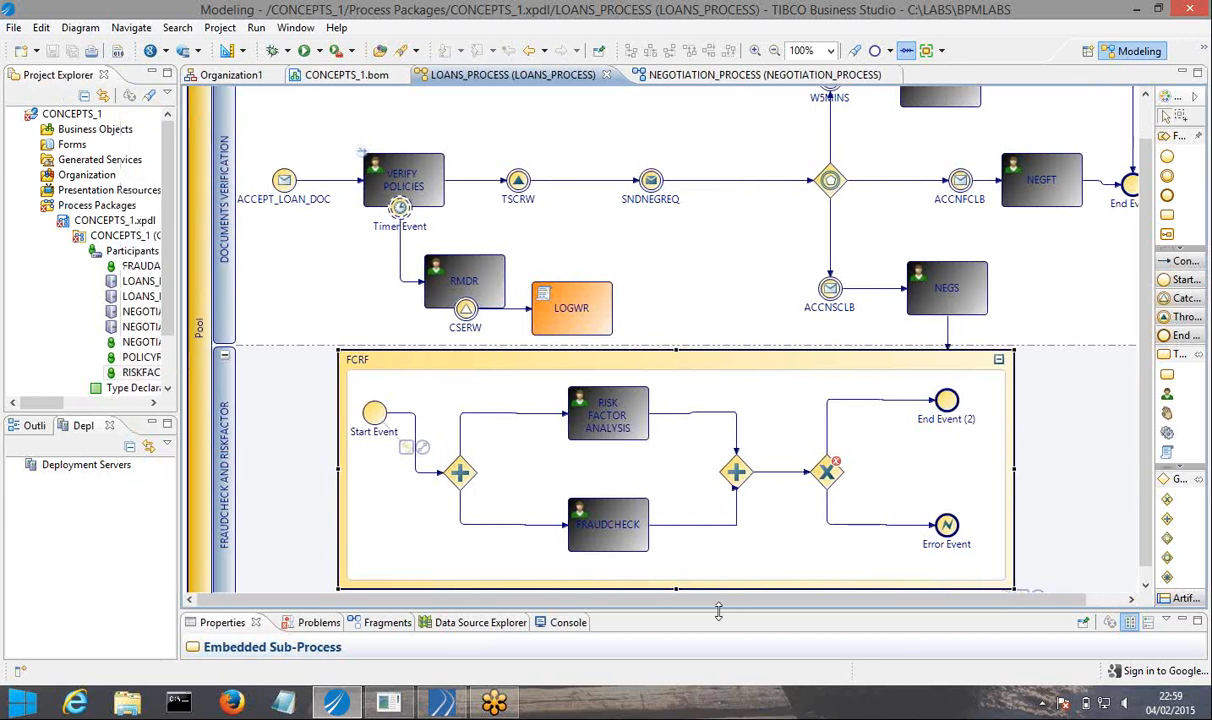
# Enlarge the properties area and the project tree while keeping the FCRF sub-process fully in view.
pyautogui.moveTo(718, 603); pyautogui.dragTo(722, 492)
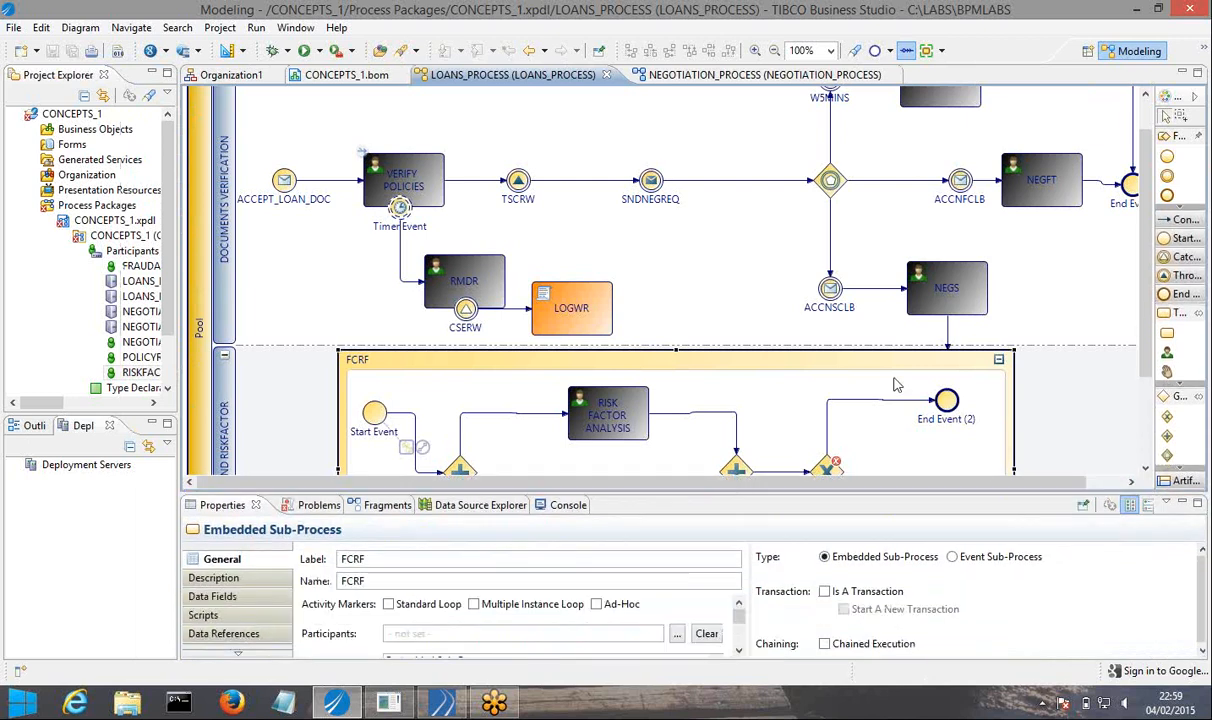
pyautogui.scroll(-3, 1150, 268)
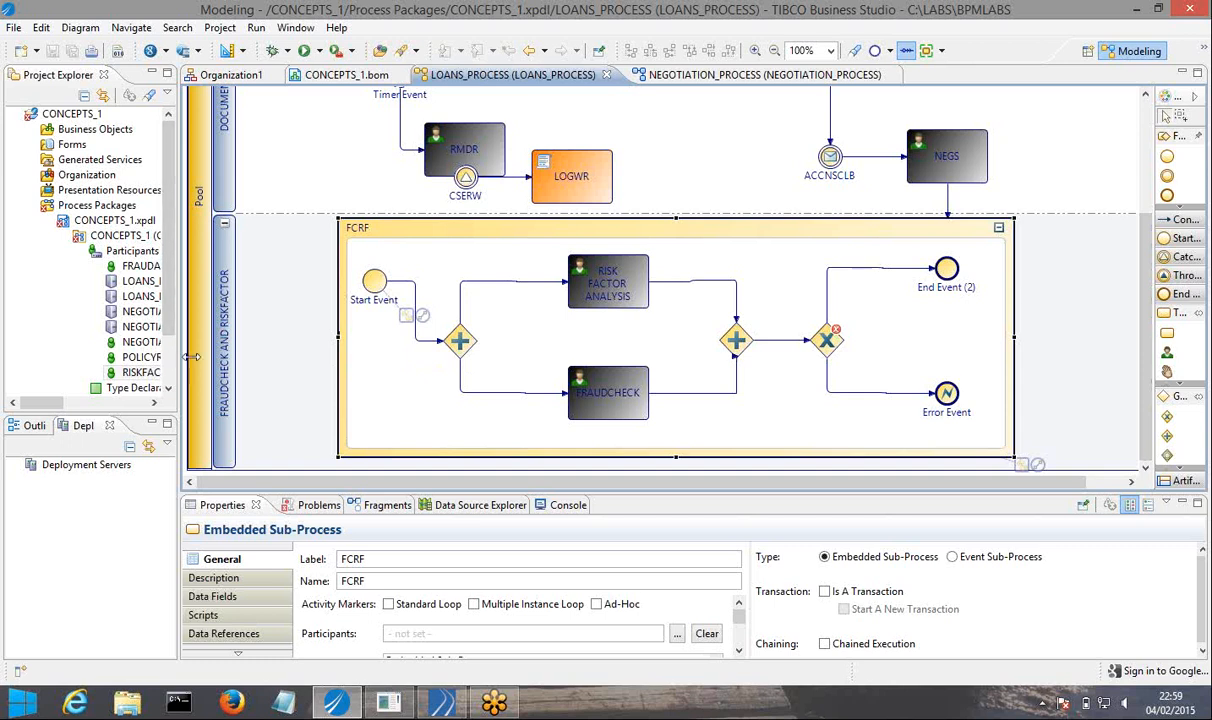
pyautogui.moveTo(178, 357); pyautogui.dragTo(218, 357)
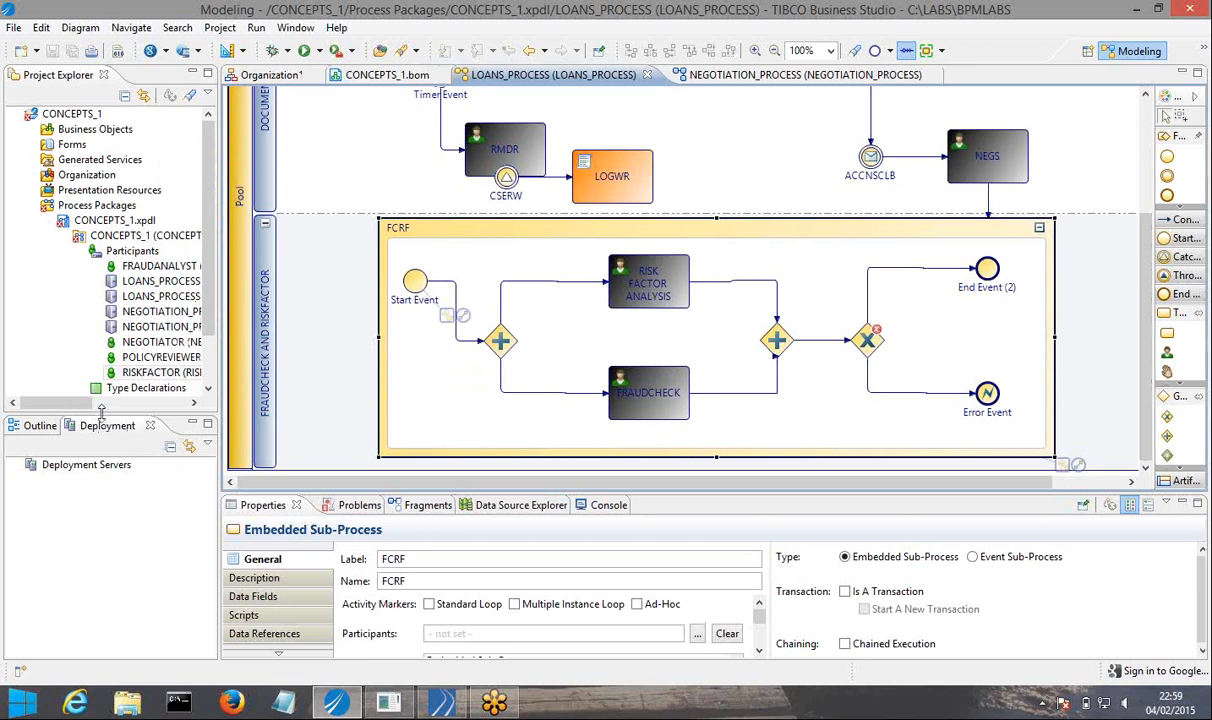
pyautogui.moveTo(101, 418); pyautogui.dragTo(101, 480)
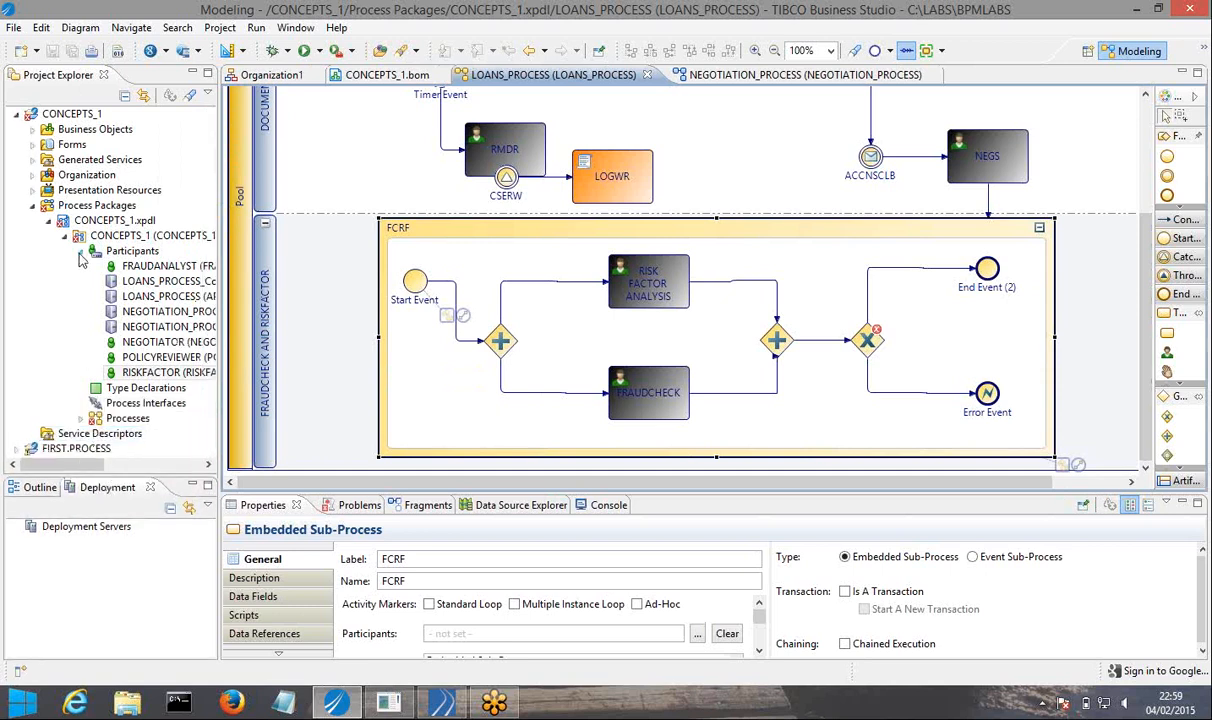
# Collapse the Participants of the CONCEPTS_1 package and expand the Data Fields of NEGOTIATION_PROCESS.
pyautogui.click(81, 251)
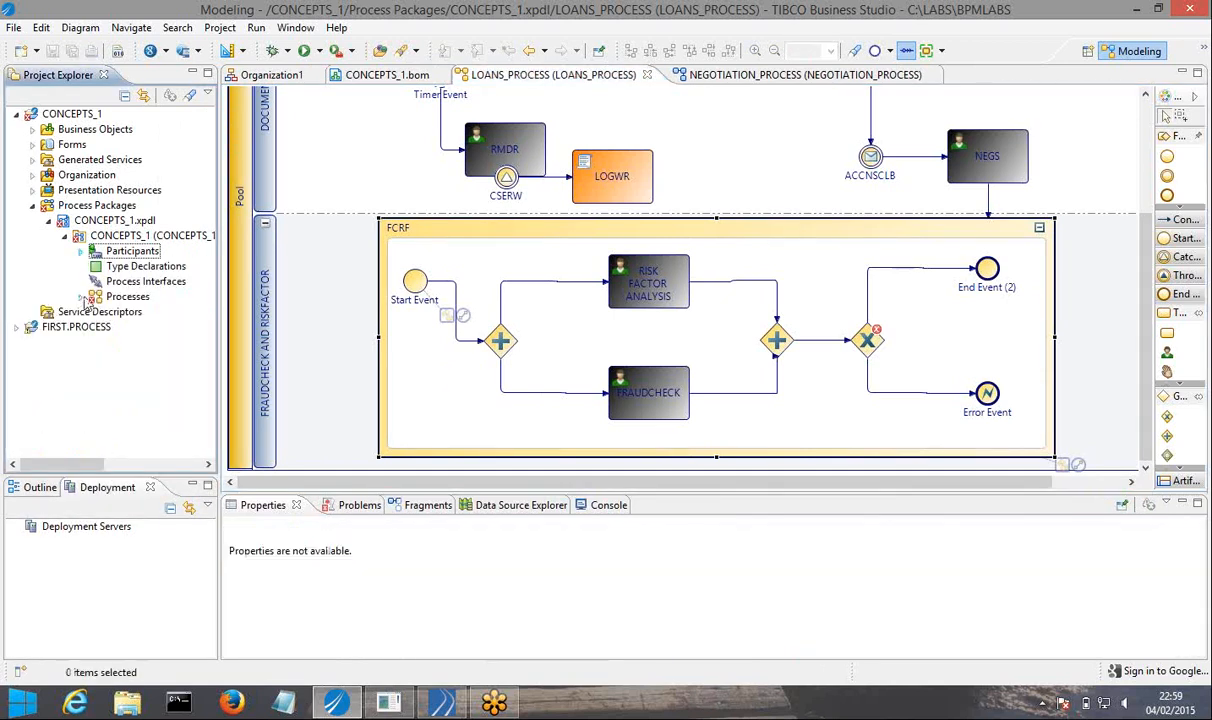
pyautogui.click(80, 296)
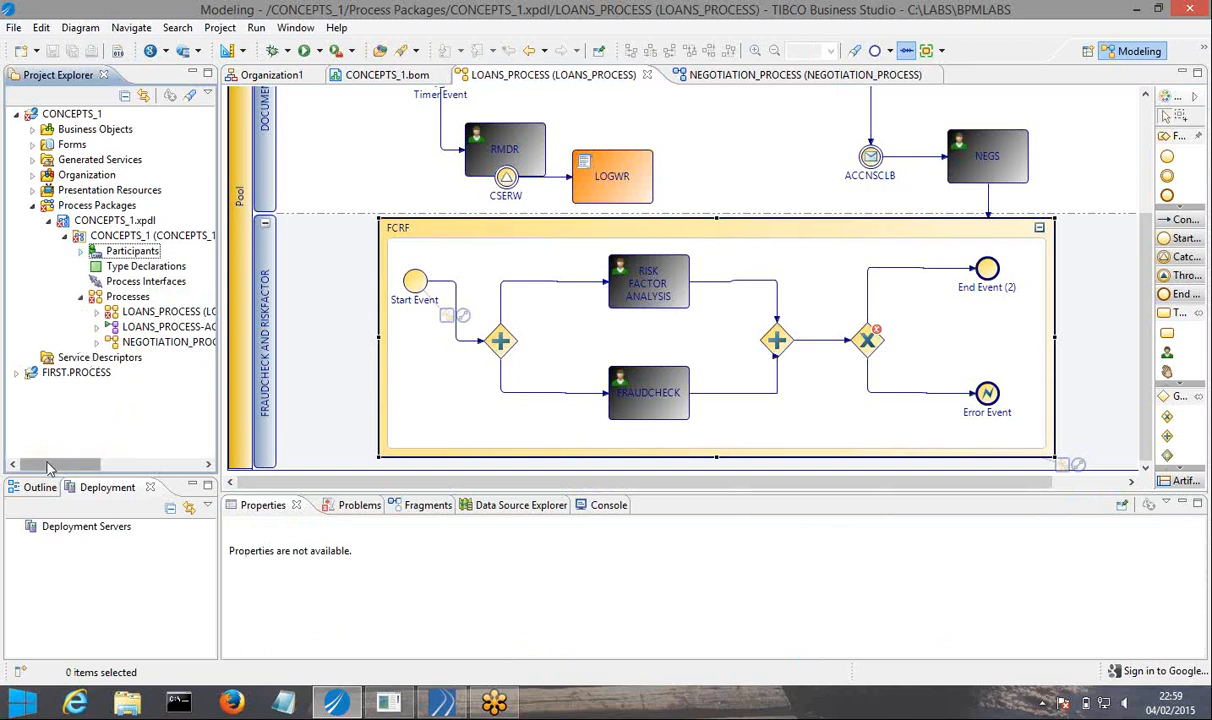
pyautogui.moveTo(53, 465); pyautogui.dragTo(72, 465)
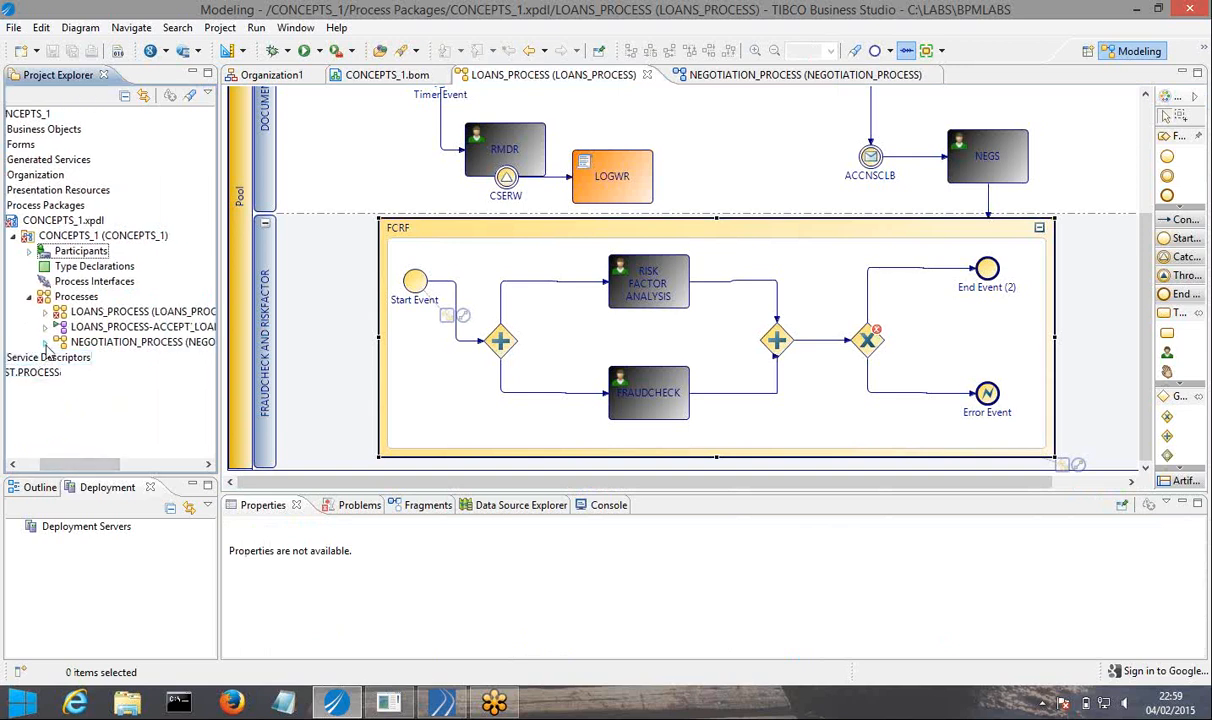
pyautogui.click(45, 342)
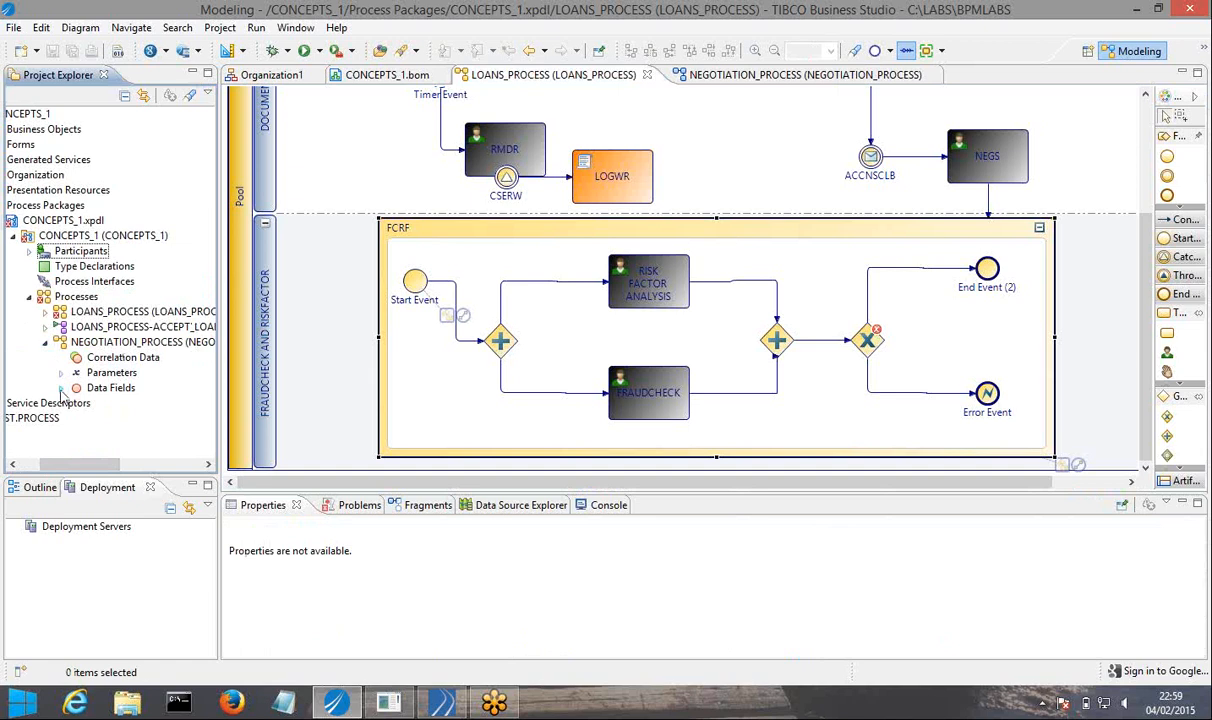
pyautogui.click(61, 388)
pyautogui.click(118, 389)
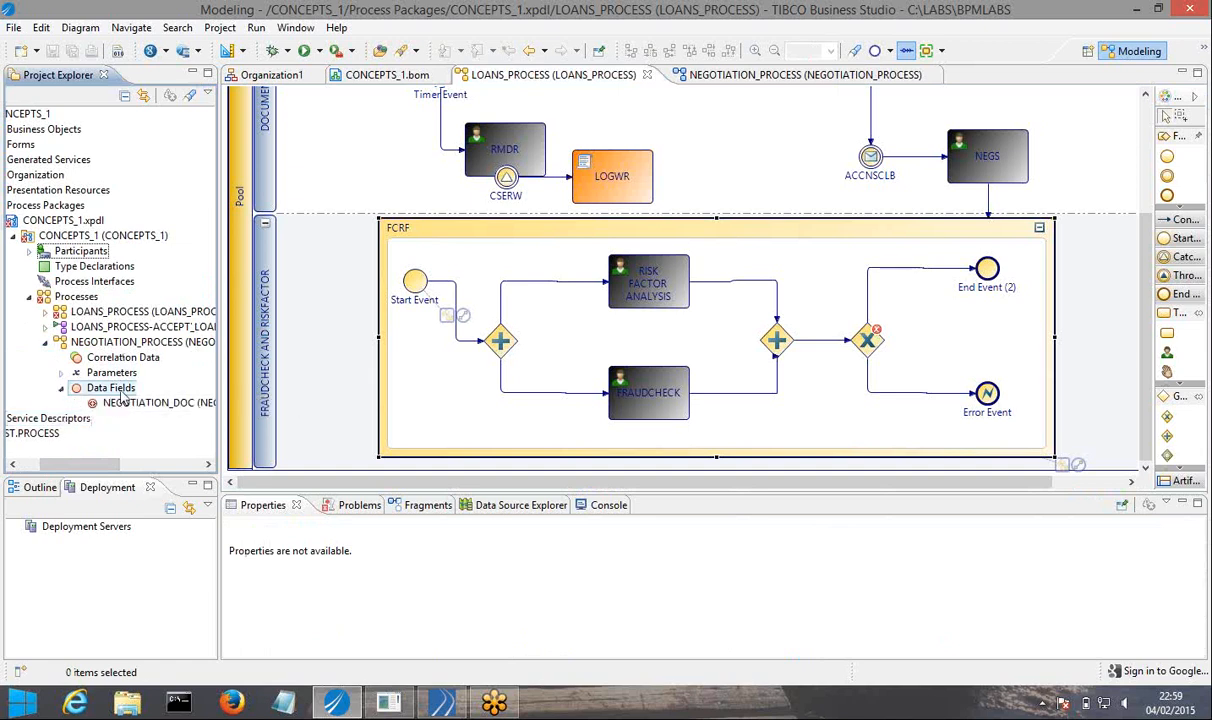
# Create a data field FRAUD_PERCENT in NEGOTIATION_PROCESS as a basic Text type with length 50.
pyautogui.rightClick(122, 397)
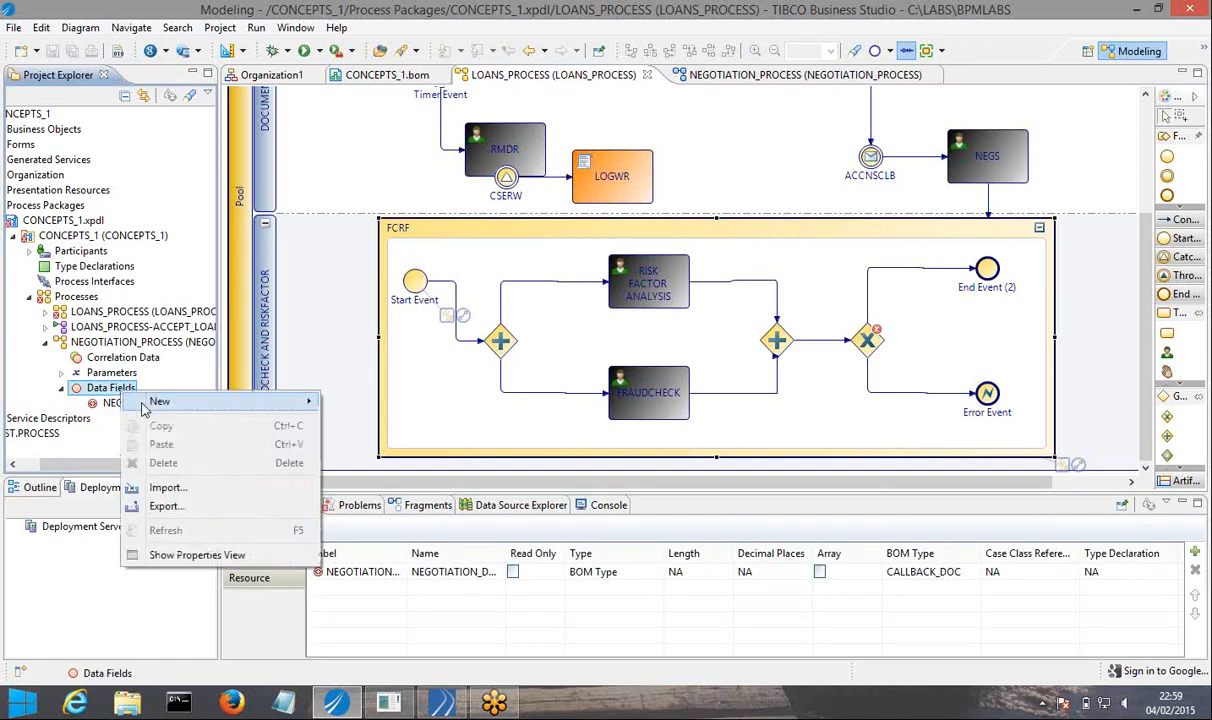
pyautogui.moveTo(175, 399)
pyautogui.click(370, 427)
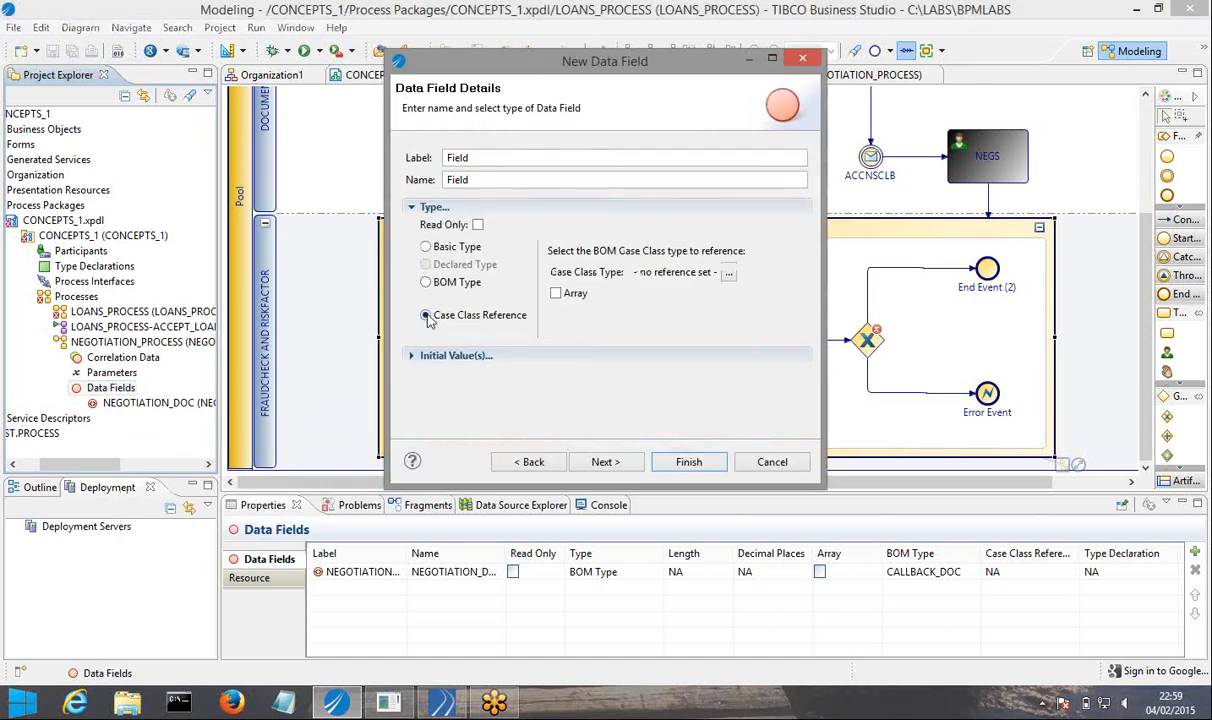
pyautogui.click(426, 246)
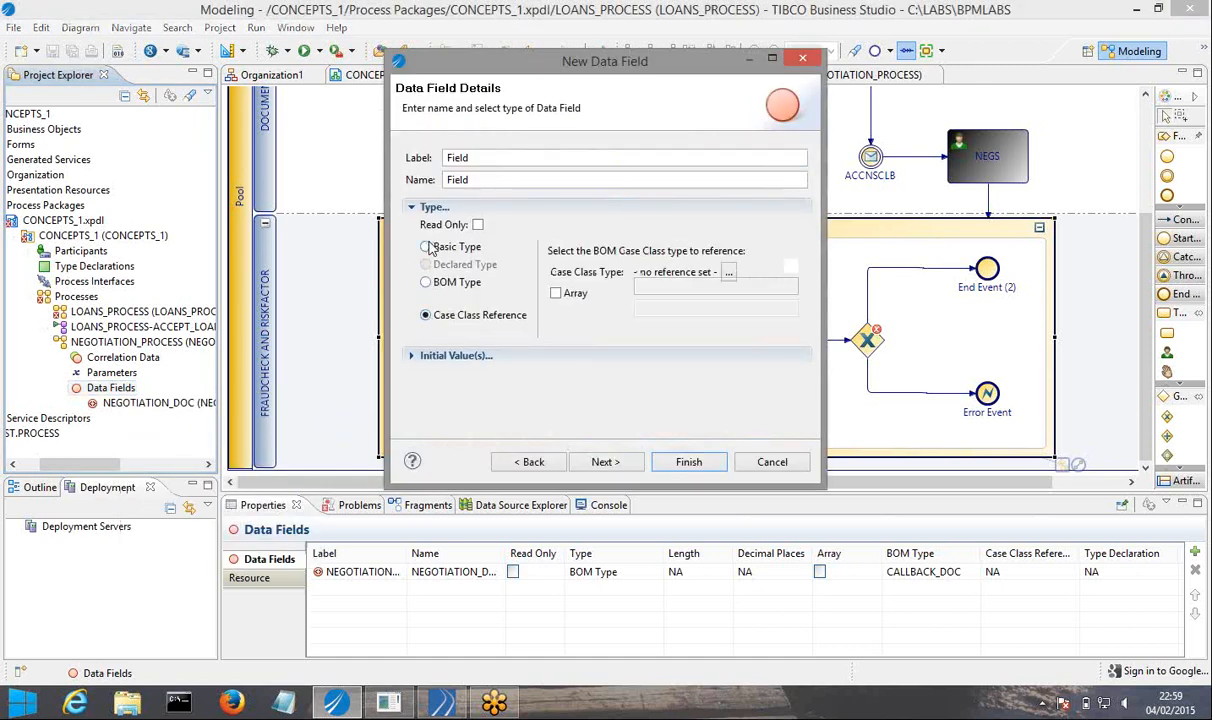
pyautogui.doubleClick(493, 158)
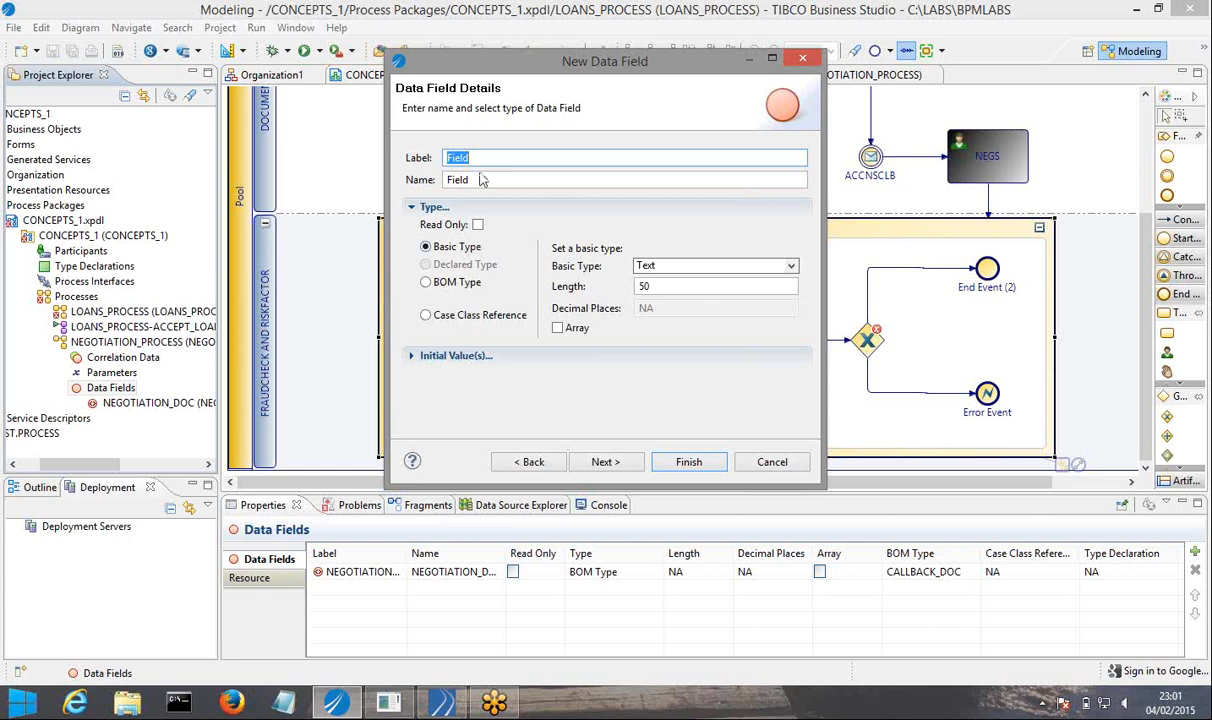
pyautogui.moveTo(487, 72); pyautogui.dragTo(657, 336)
pyautogui.write('FRAUD')
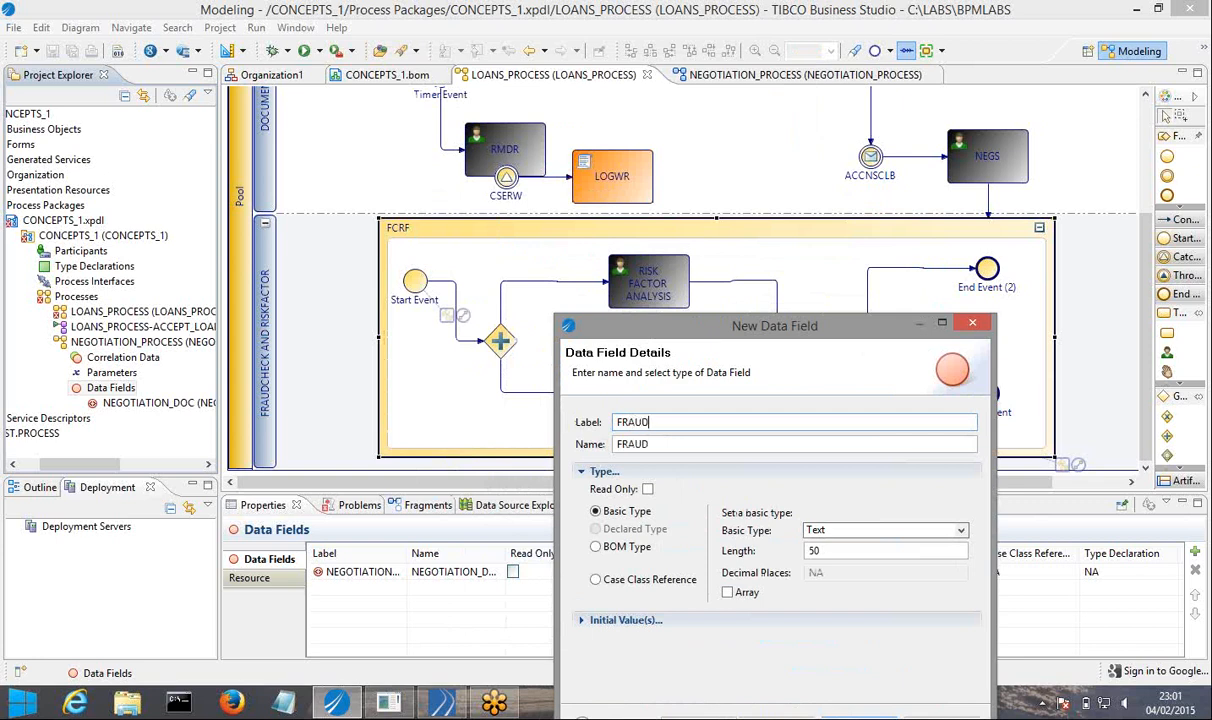
pyautogui.write('_PERCENT')
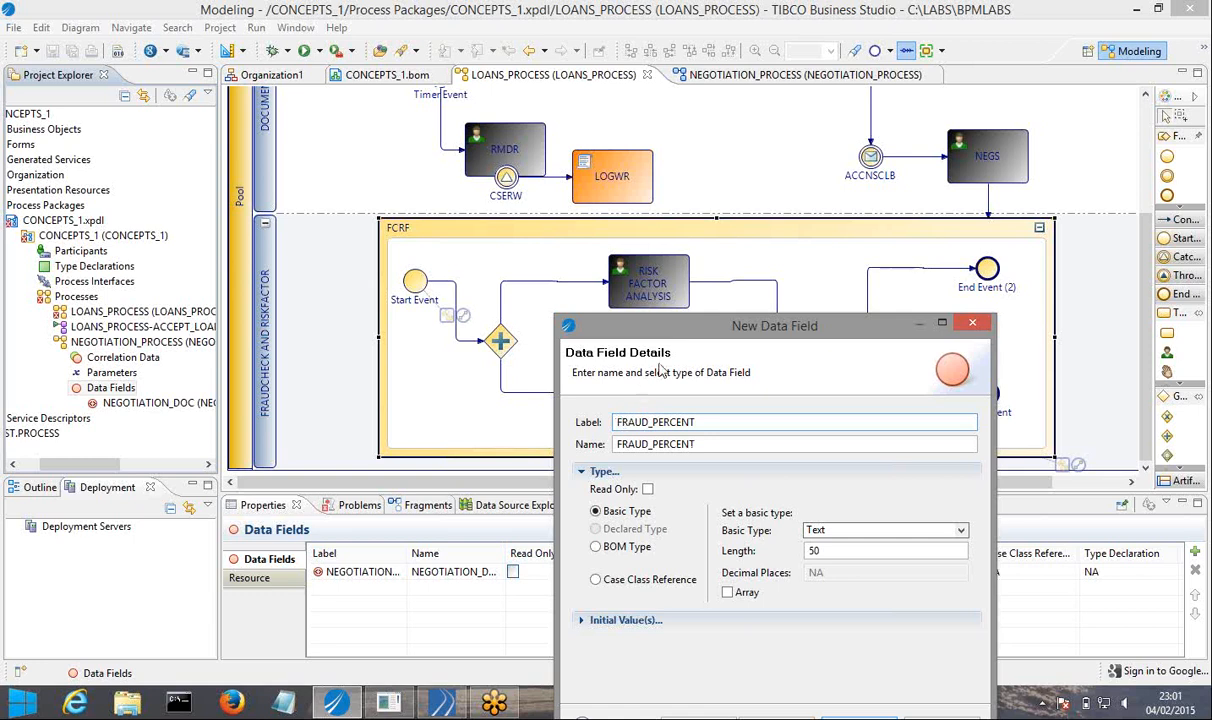
pyautogui.moveTo(640, 325); pyautogui.dragTo(650, 196)
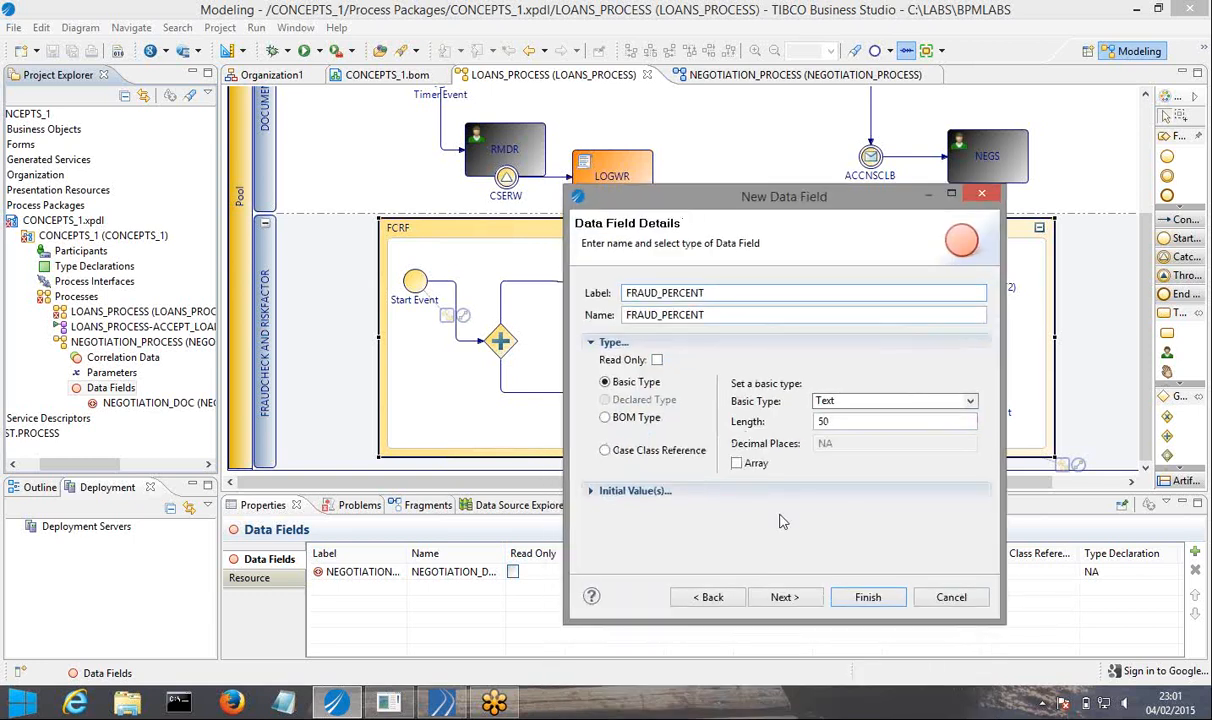
pyautogui.click(866, 598)
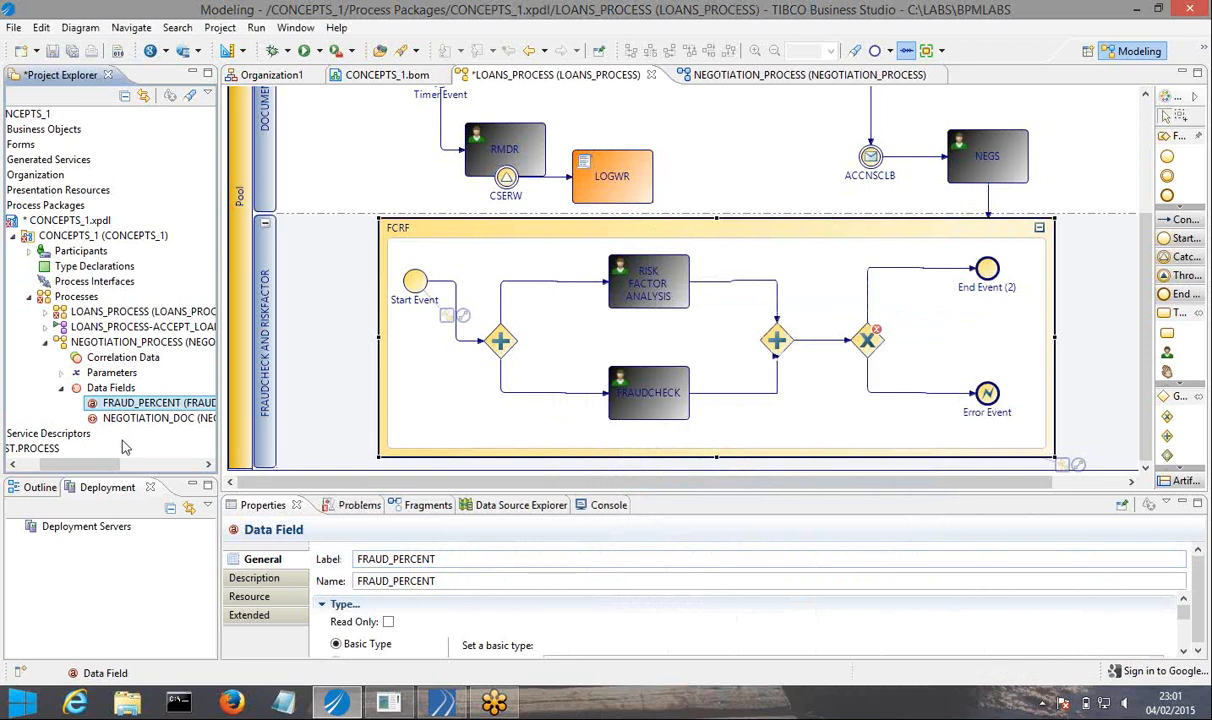
# Add a data field FRAUD_RESULT to NEGOTIATION_PROCESS with basic type Text and length 50.
pyautogui.rightClick(116, 395)
pyautogui.moveTo(160, 397)
pyautogui.click(390, 423)
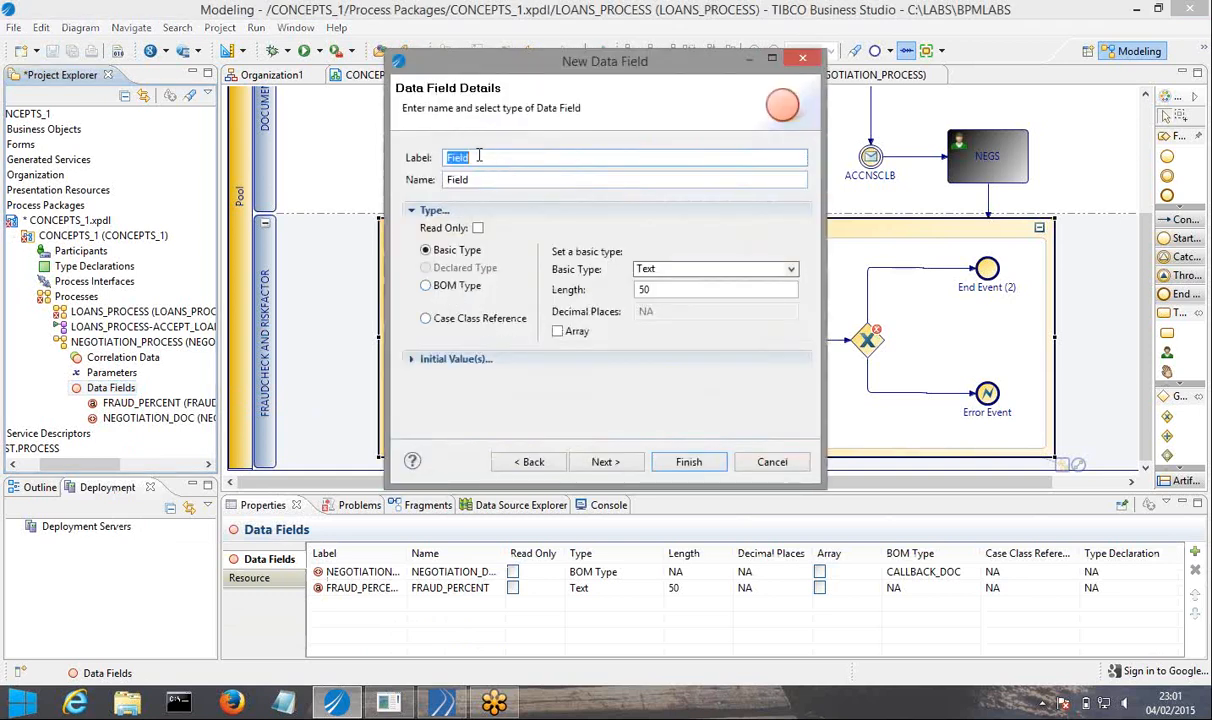
pyautogui.write('FRAUD_RESULT')
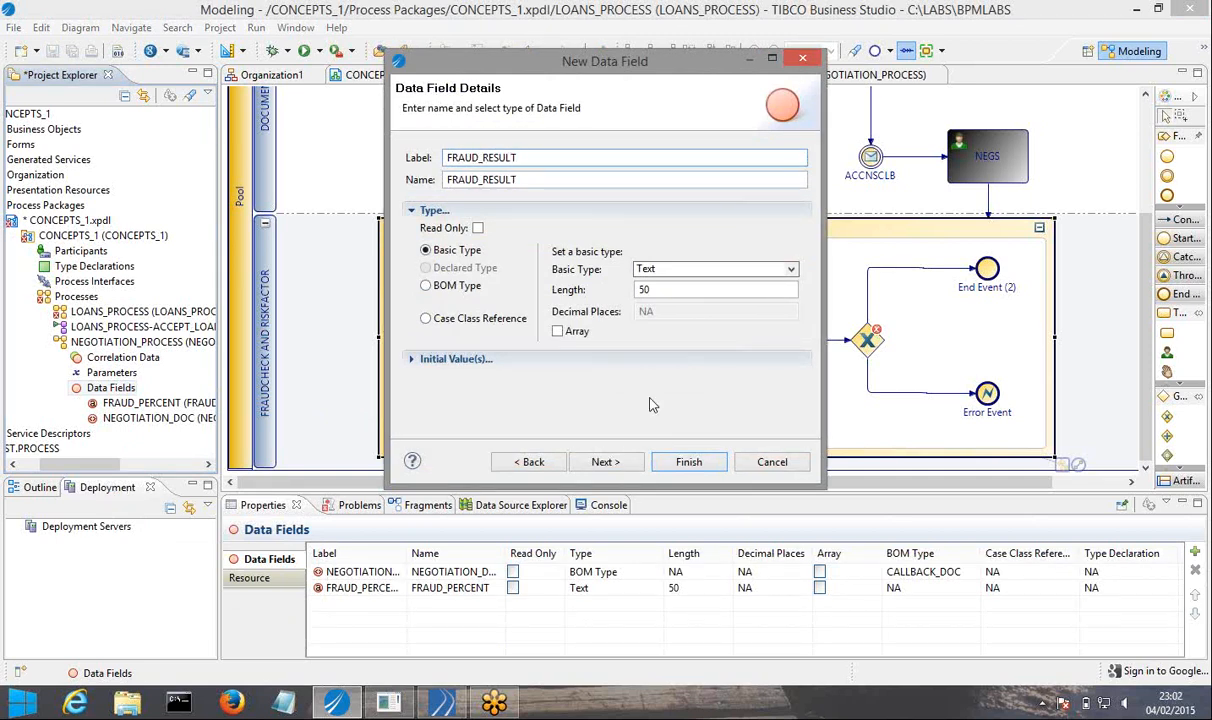
pyautogui.click(688, 463)
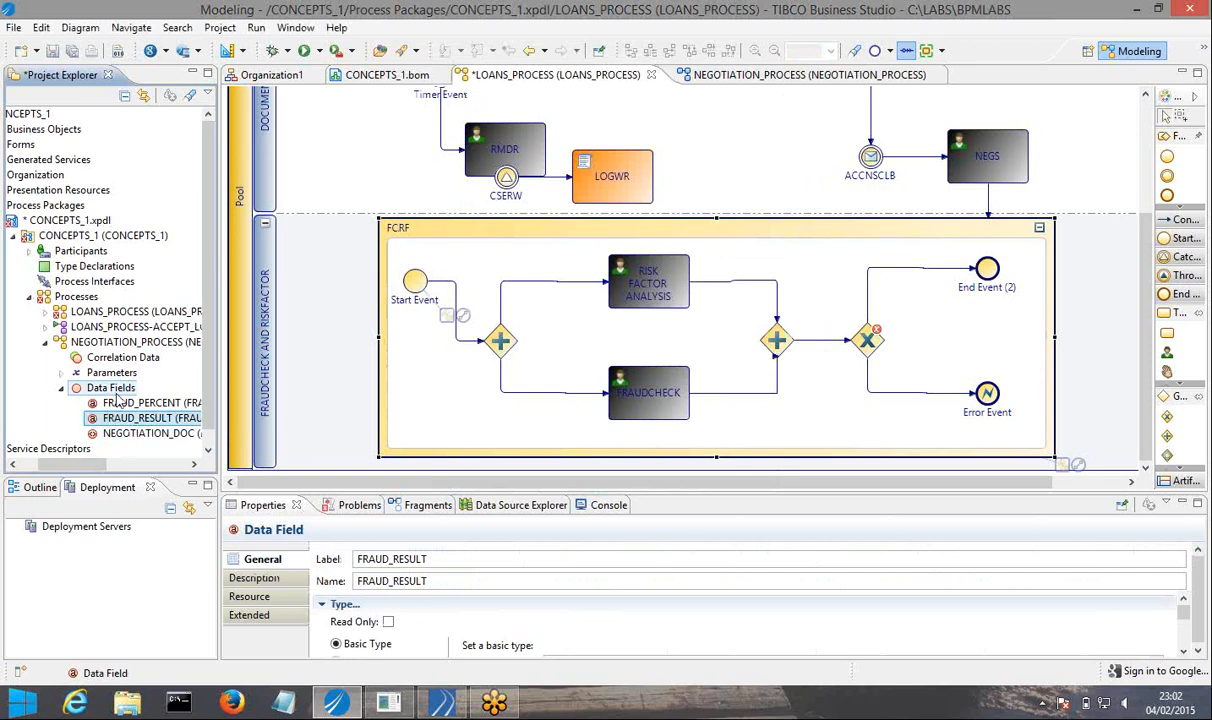
# Add a data field RISKFACTOR_OUTCOME to NEGOTIATION_PROCESS with basic type Text and length 50.
pyautogui.rightClick(112, 389)
pyautogui.moveTo(200, 404)
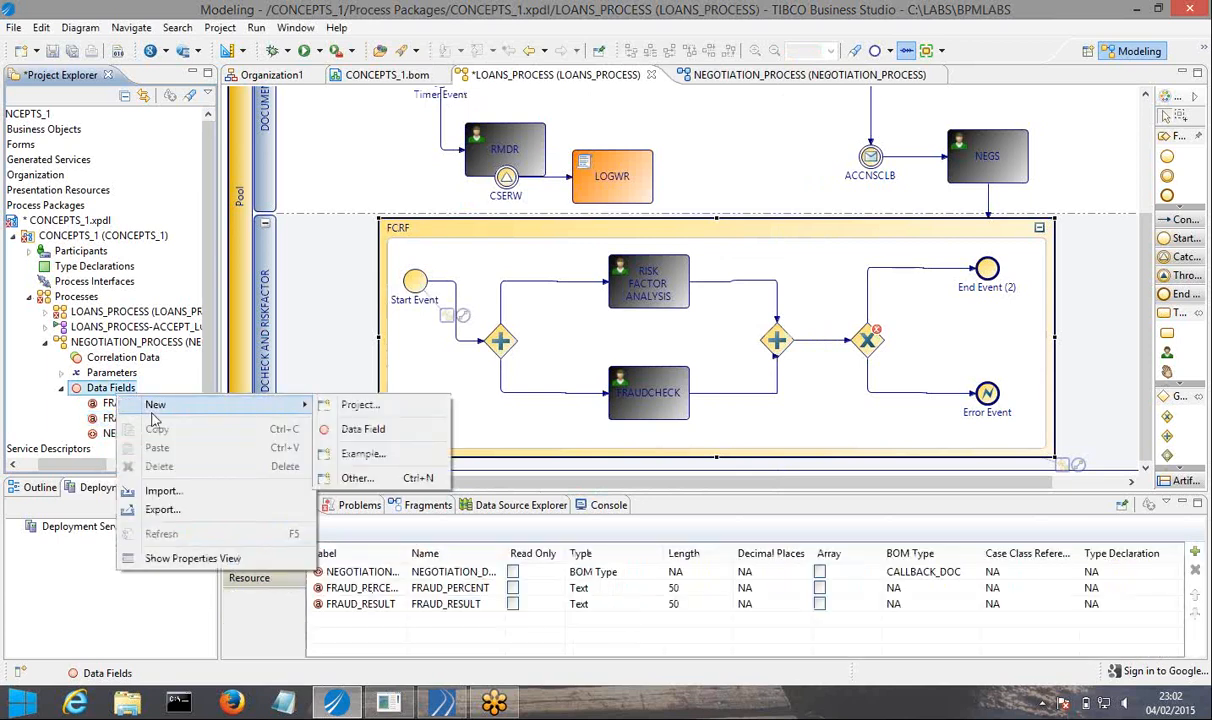
pyautogui.click(398, 430)
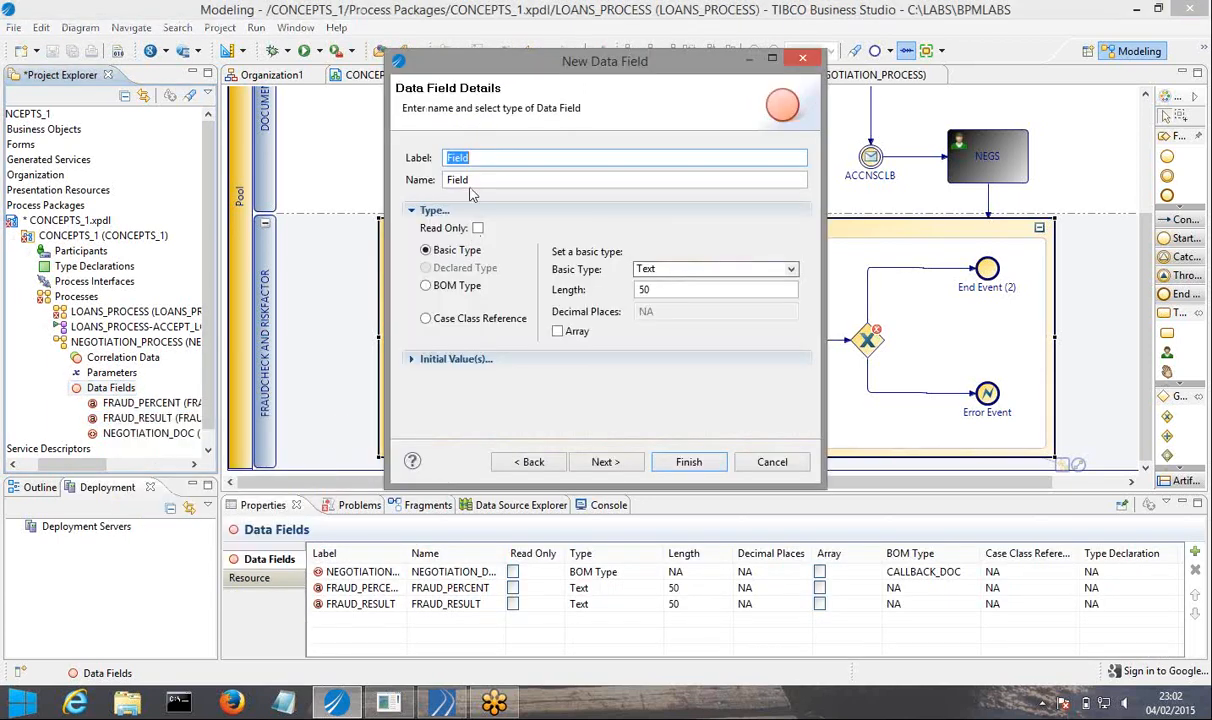
pyautogui.write('RISKFACTOR')
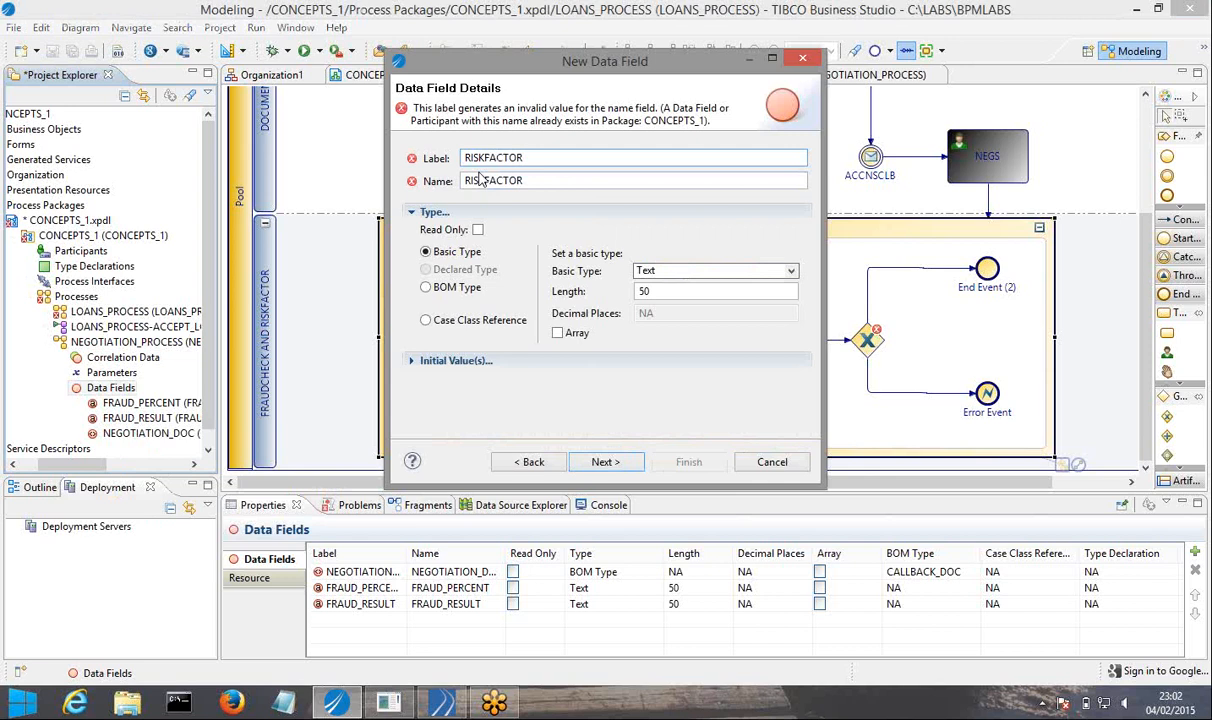
pyautogui.write('_OUTCOME')
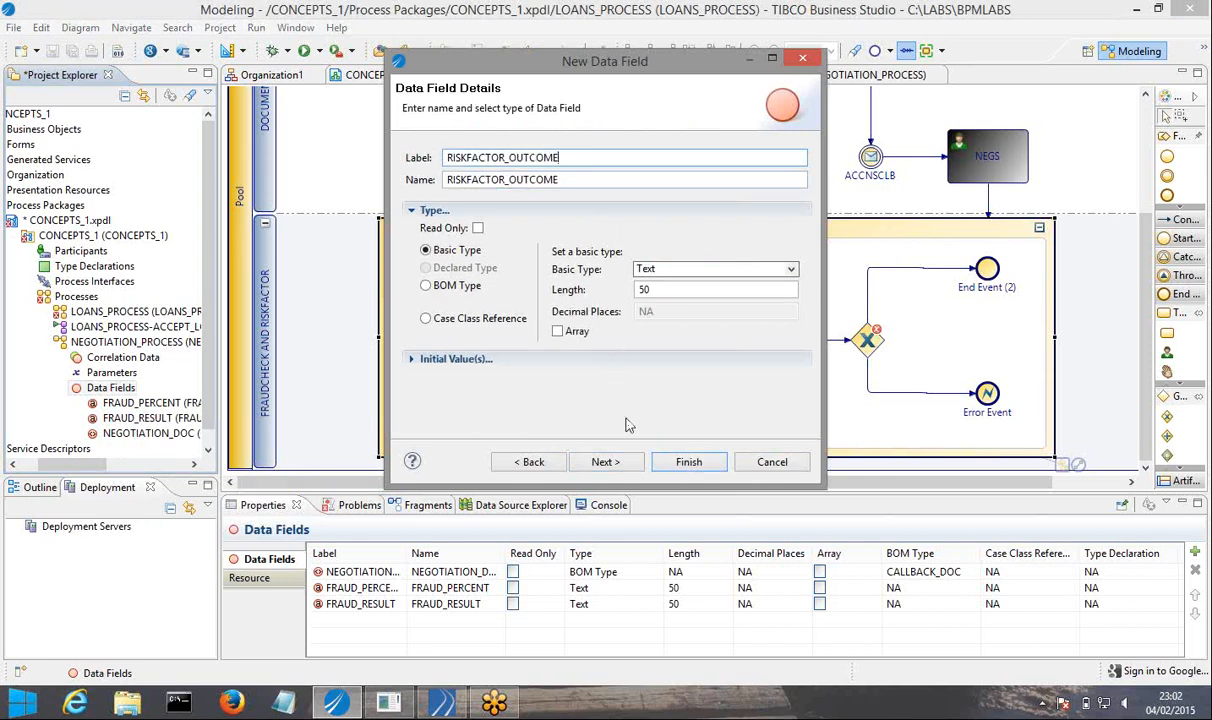
pyautogui.click(689, 463)
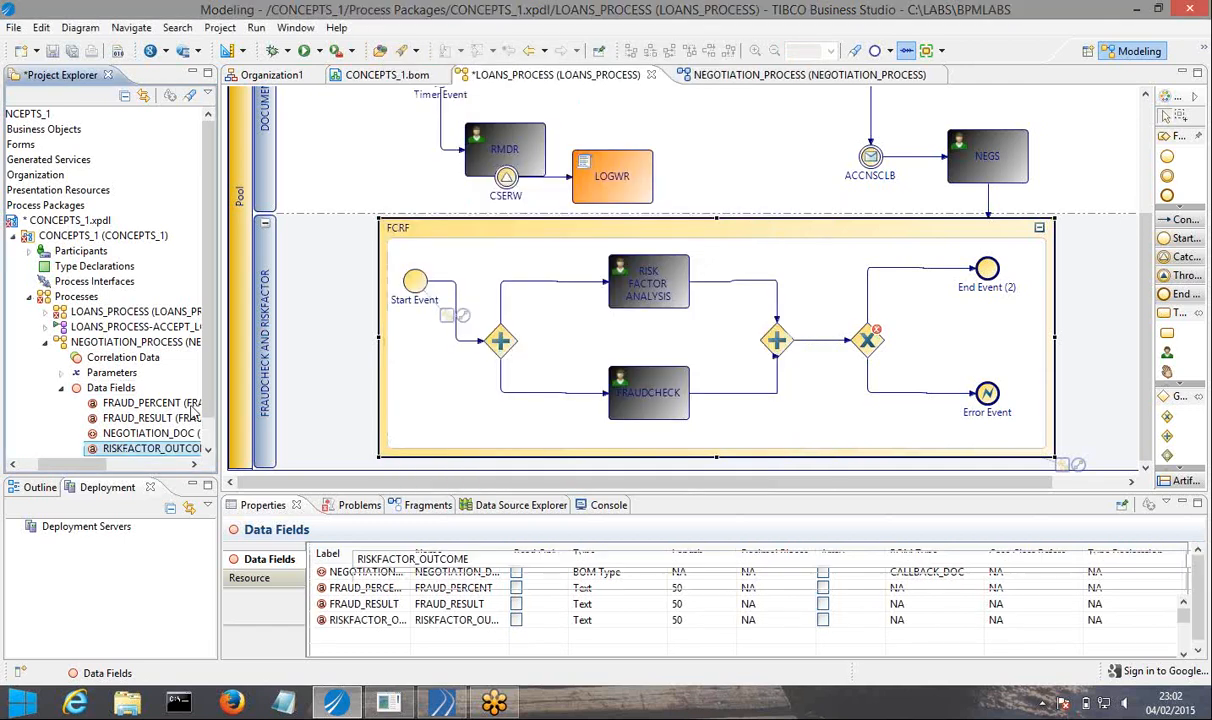
# Add a data field RISK_LEVEL to NEGOTIATION_PROCESS with basic type Text and length 50.
pyautogui.rightClick(115, 396)
pyautogui.moveTo(200, 400)
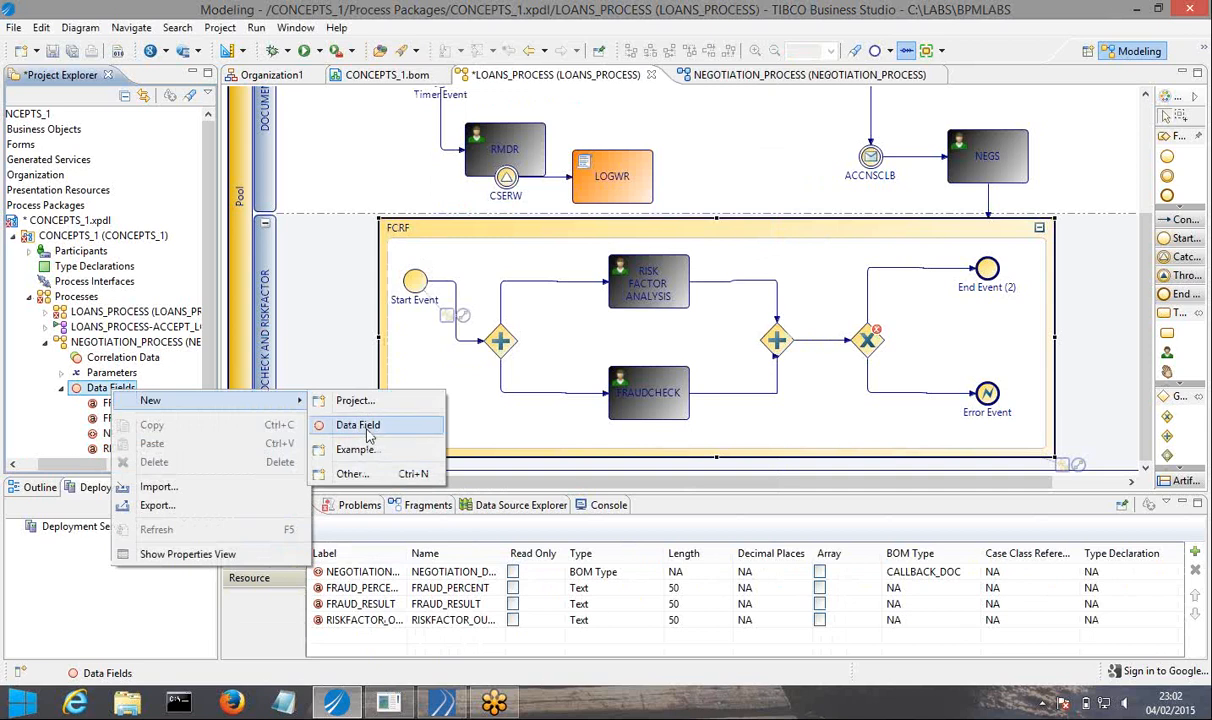
pyautogui.click(358, 425)
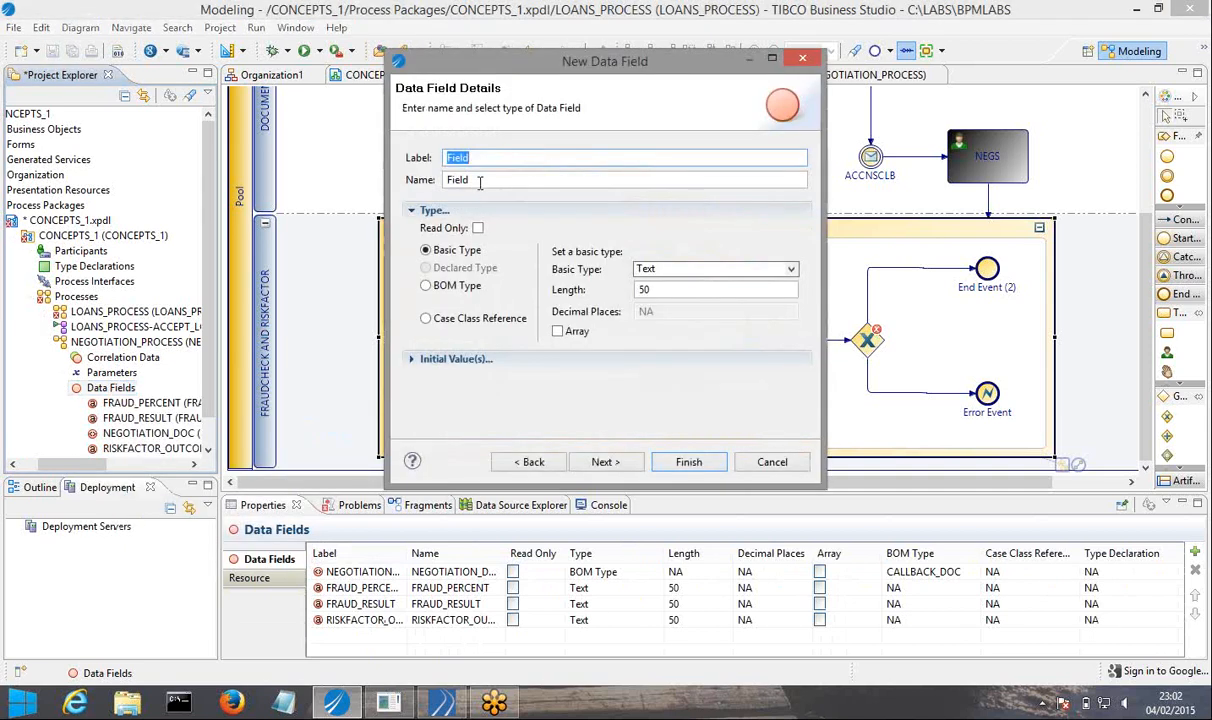
pyautogui.write('RISK_LEVEL')
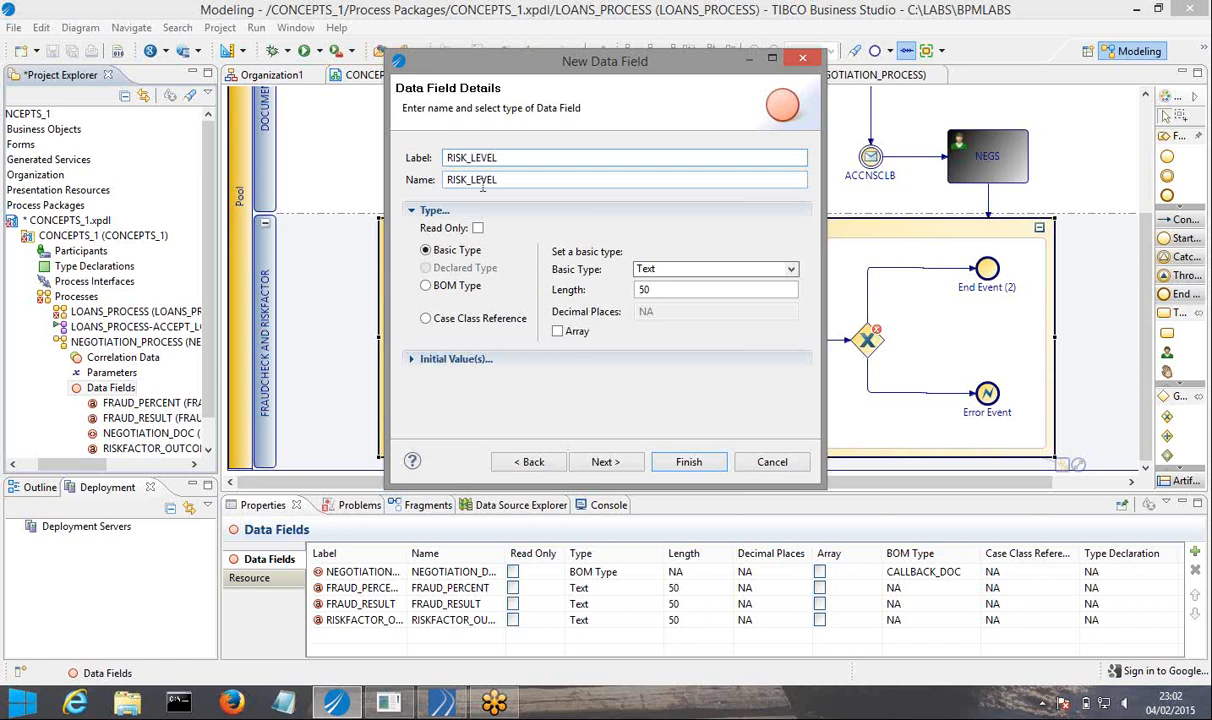
pyautogui.click(692, 468)
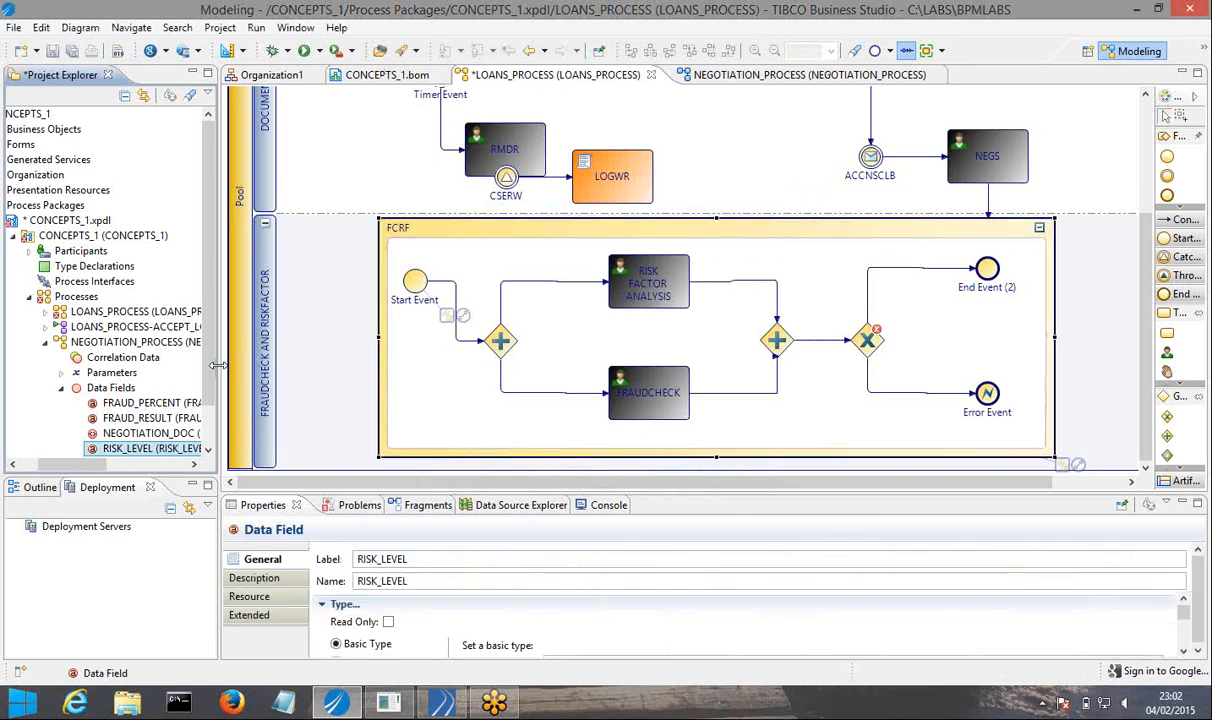
# Copy the data fields FRAUD_PERCENT and FRAUD_RESULT from NEGOTIATION_PROCESS into LOANS_PROCESS.
pyautogui.moveTo(228, 365); pyautogui.dragTo(256, 365)
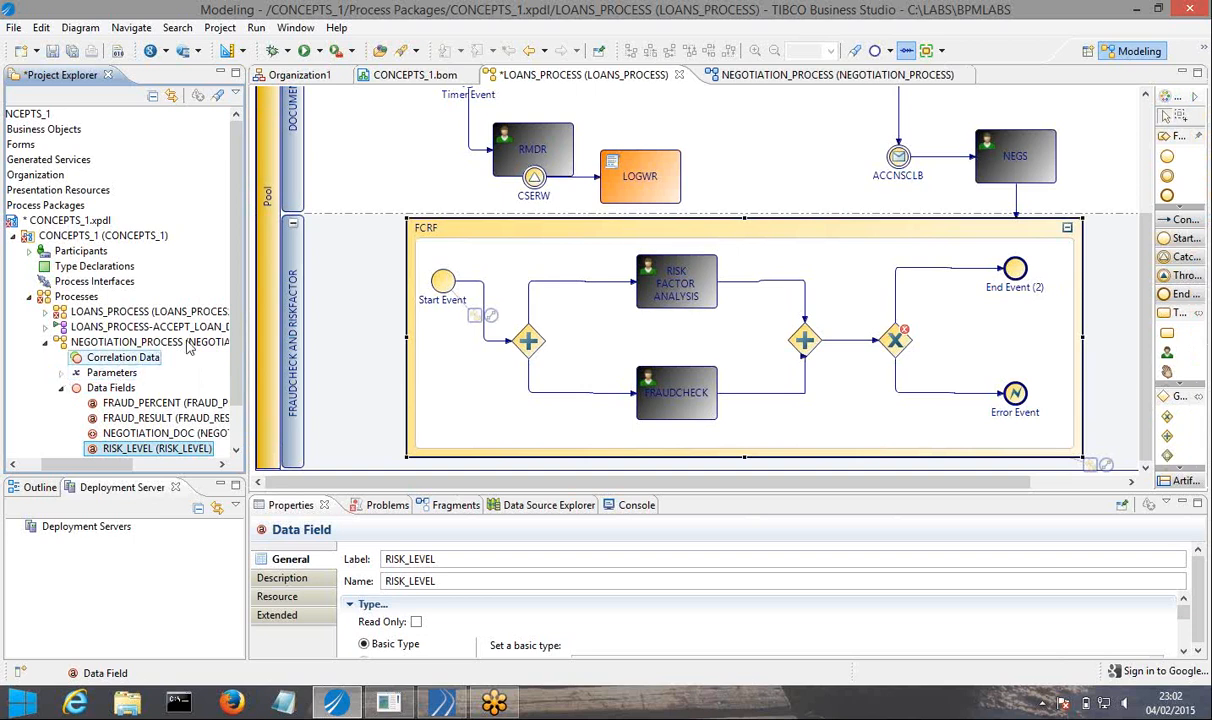
pyautogui.scroll(-1, 238, 297)
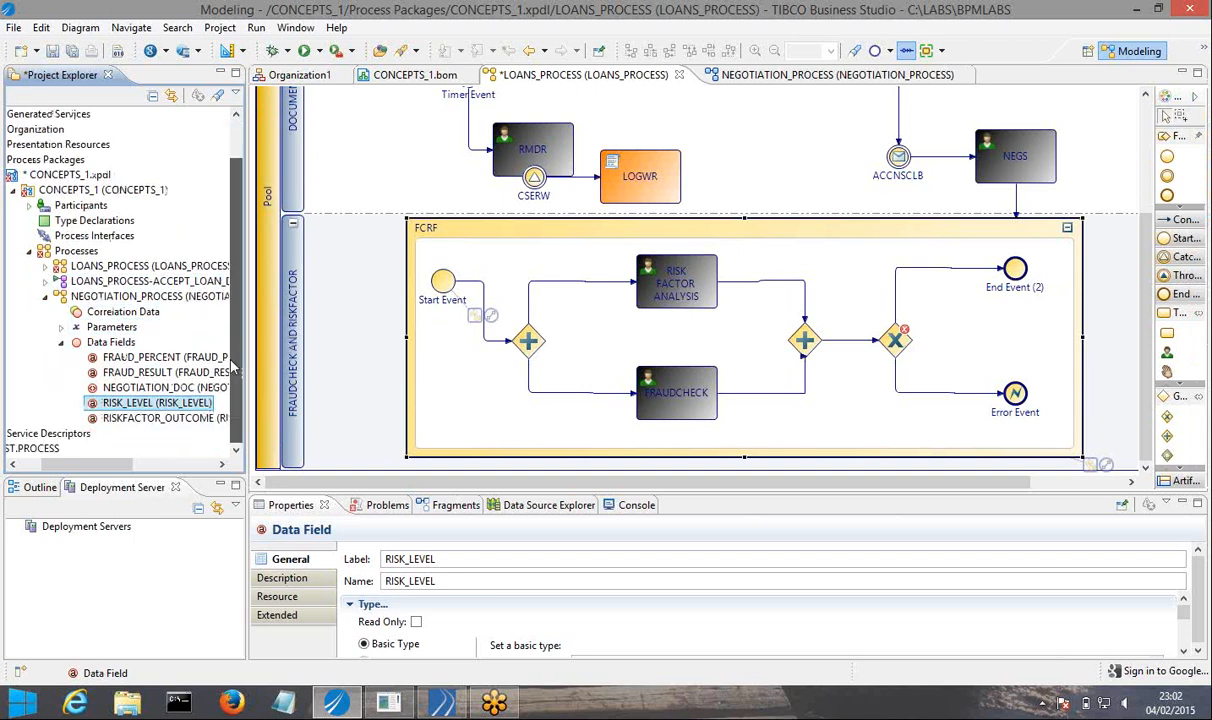
pyautogui.click(62, 327)
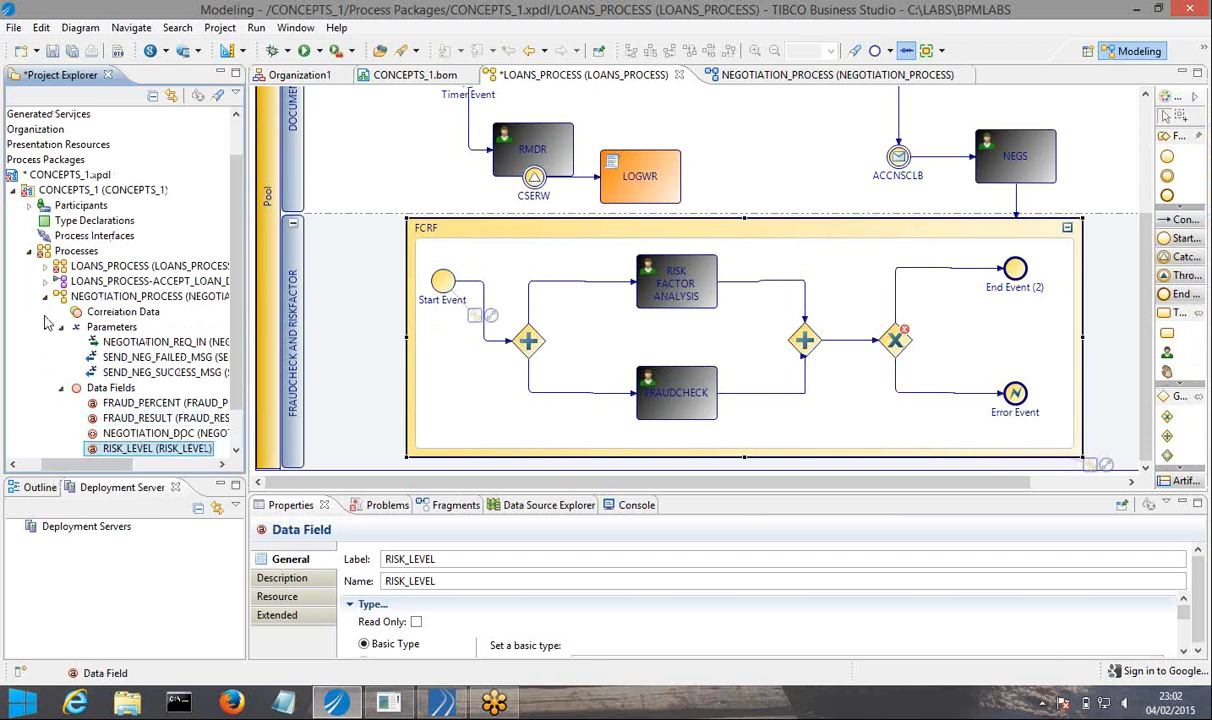
pyautogui.click(142, 404)
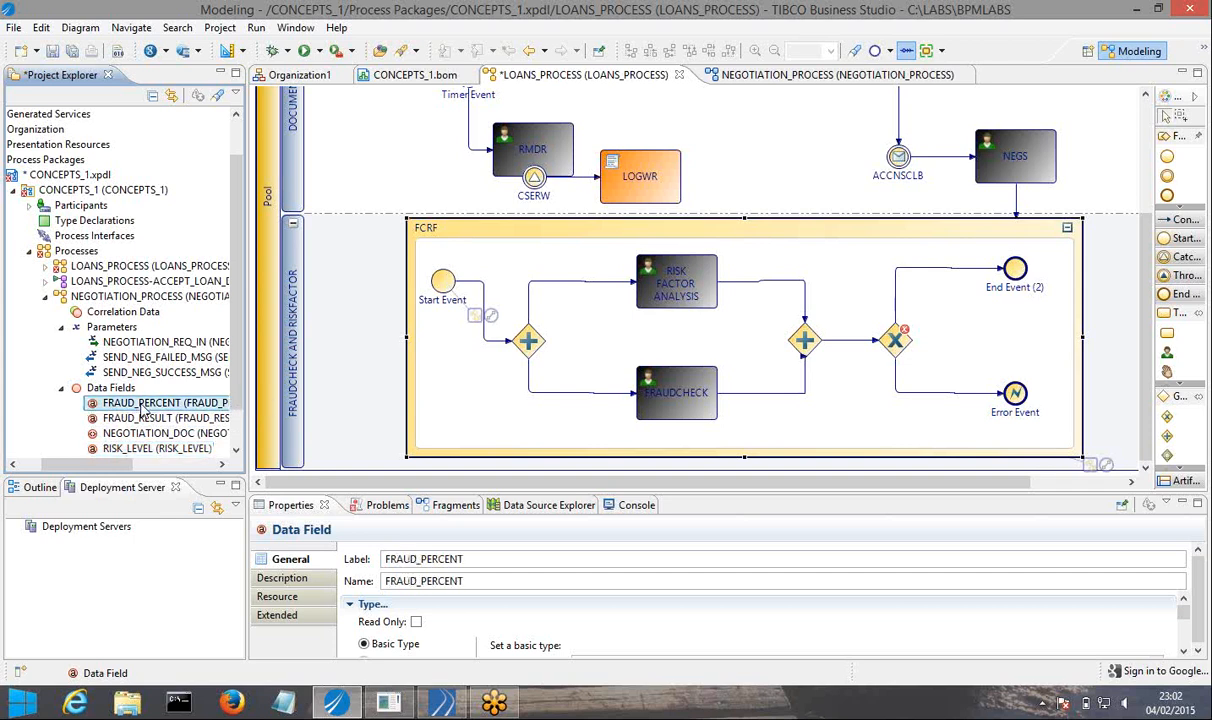
pyautogui.keyDown('ctrl'); pyautogui.click(142, 415); pyautogui.keyUp('ctrl')
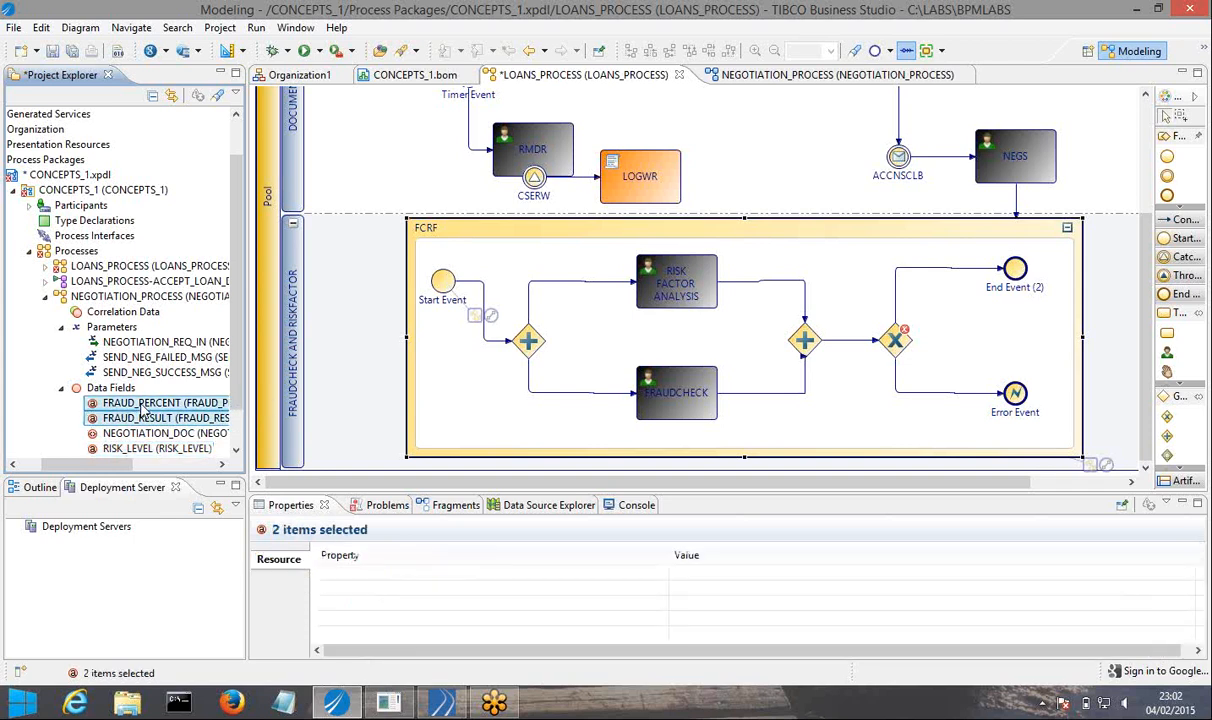
pyautogui.rightClick(143, 409)
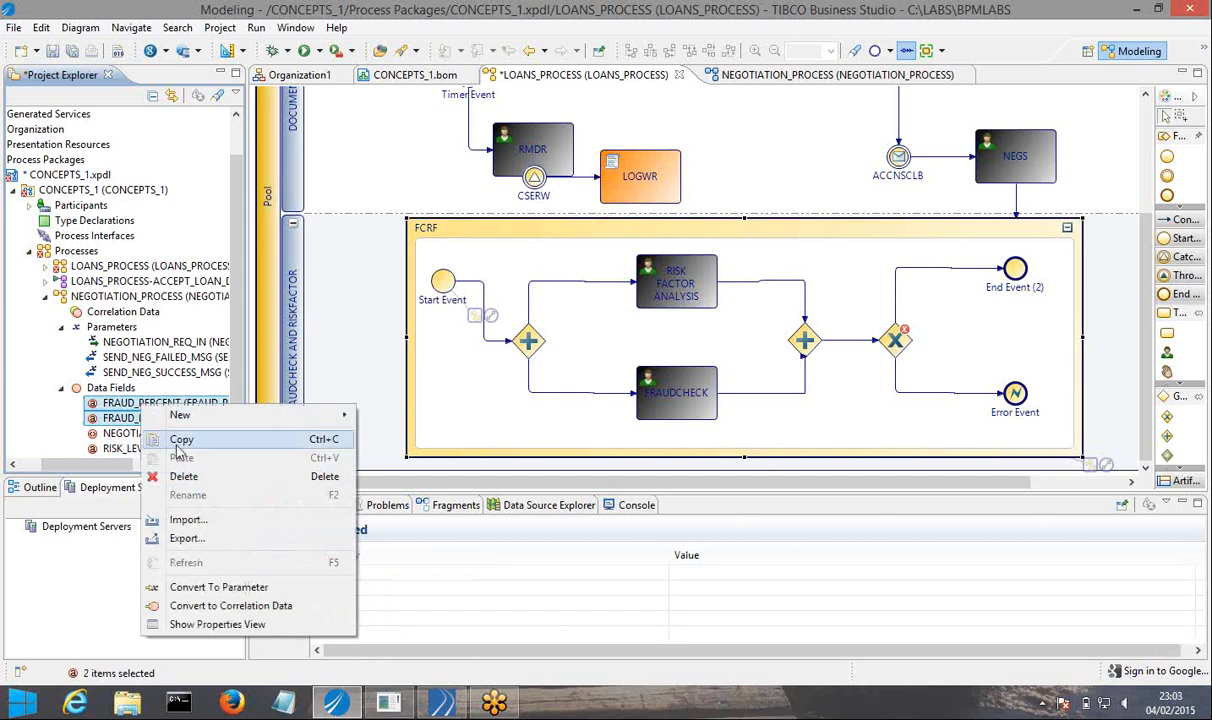
pyautogui.click(178, 442)
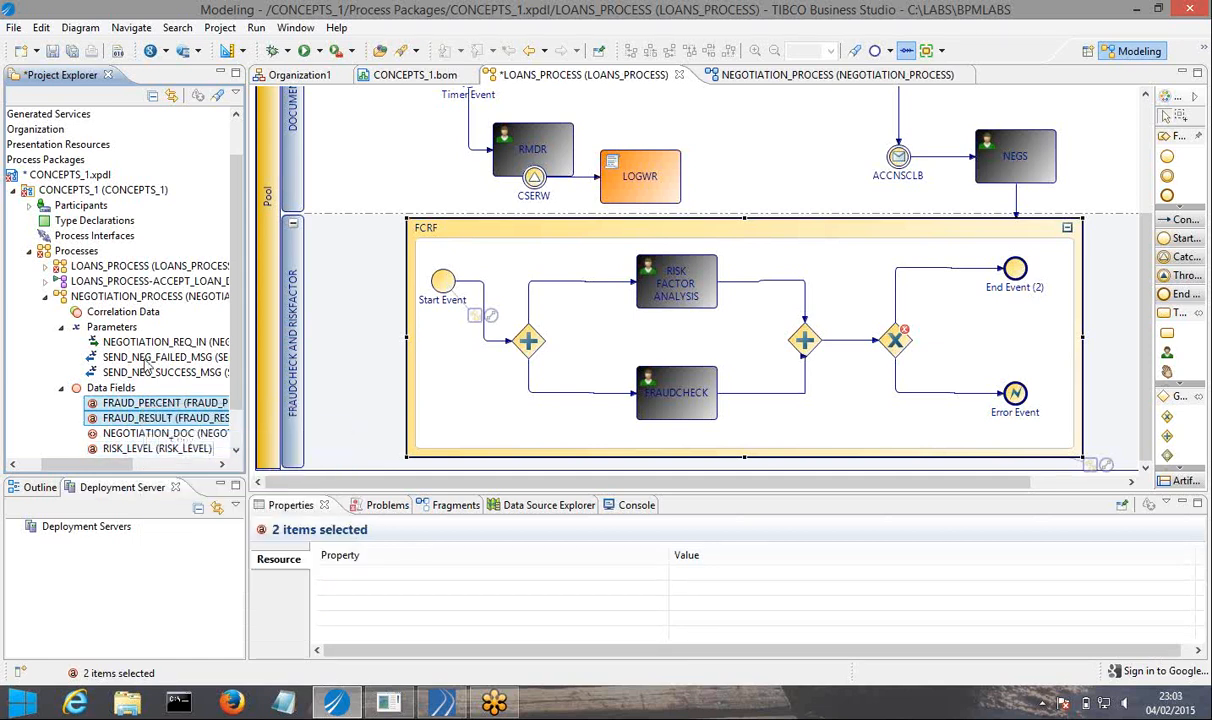
pyautogui.rightClick(122, 268)
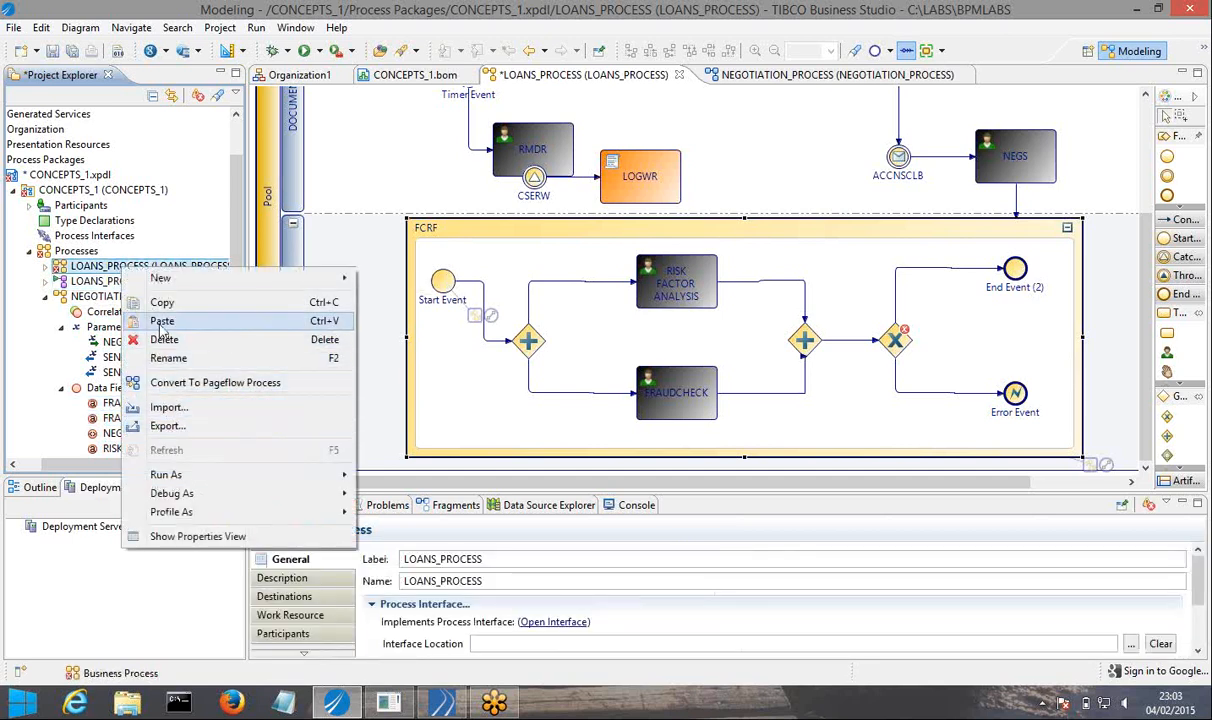
pyautogui.click(161, 322)
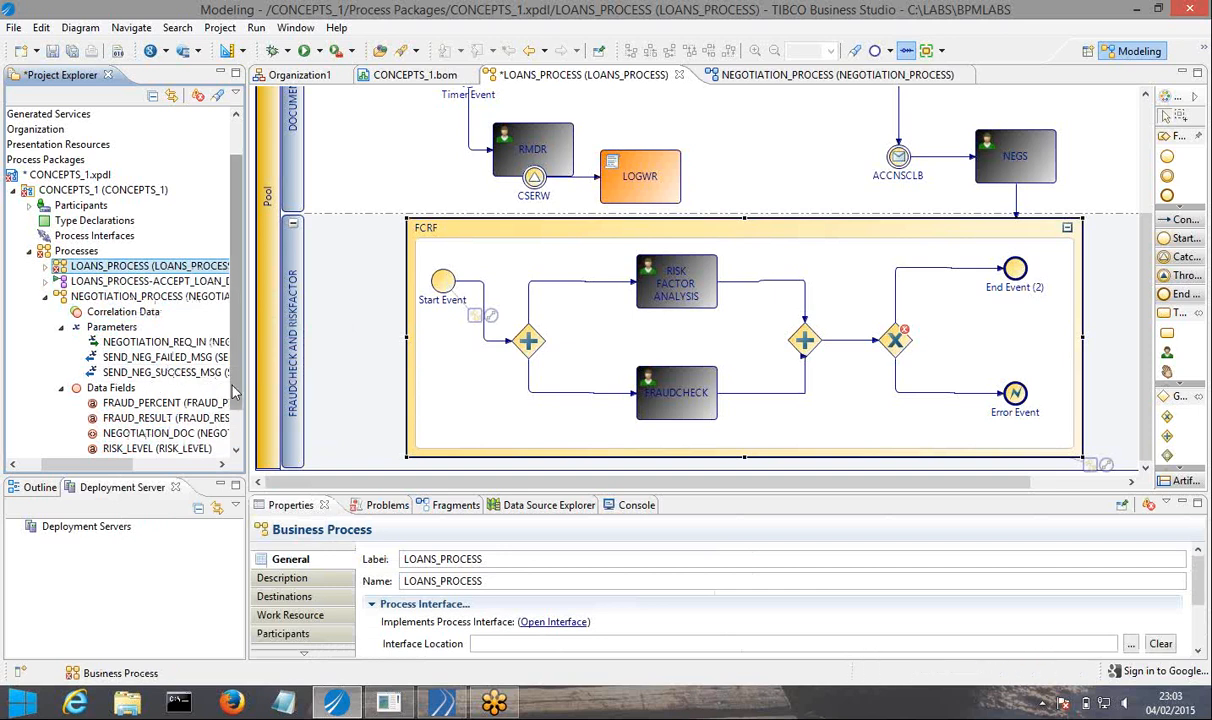
# Copy the data fields RISK_LEVEL and RISKFACTOR_OUTCOME from NEGOTIATION_PROCESS into LOANS_PROCESS.
pyautogui.scroll(-1, 228, 400)
pyautogui.click(157, 418)
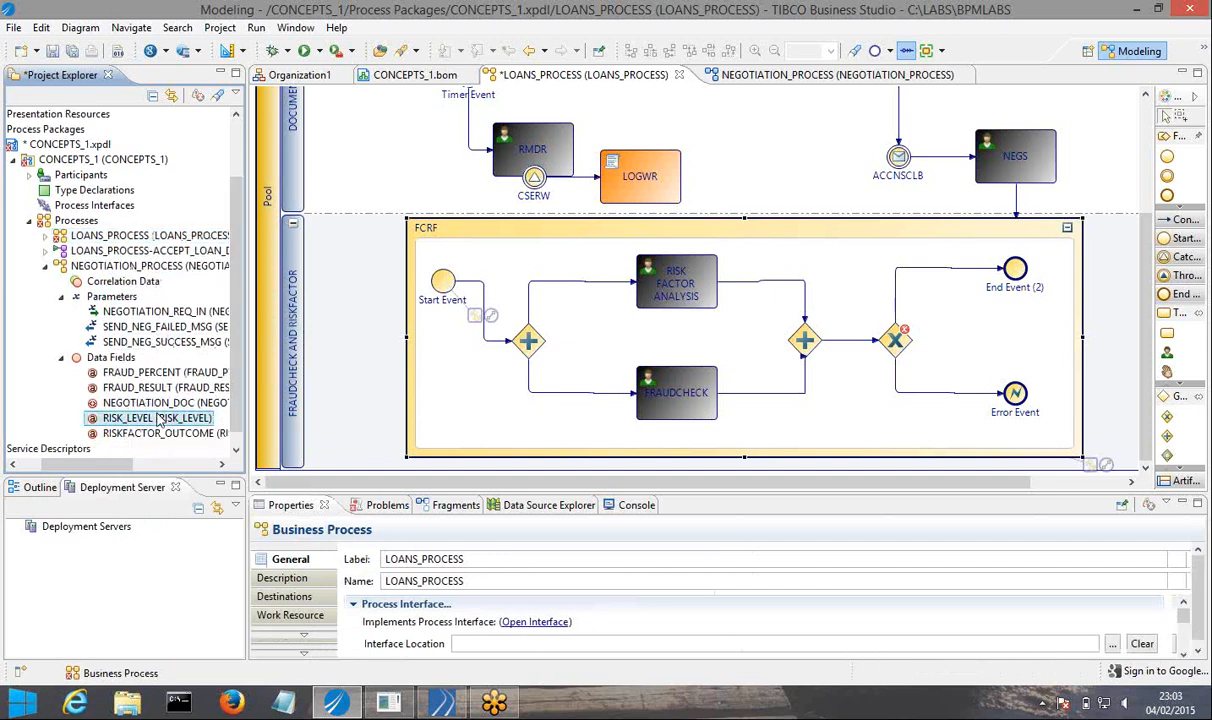
pyautogui.hotkey('shift', 'Down')
pyautogui.rightClick(157, 418)
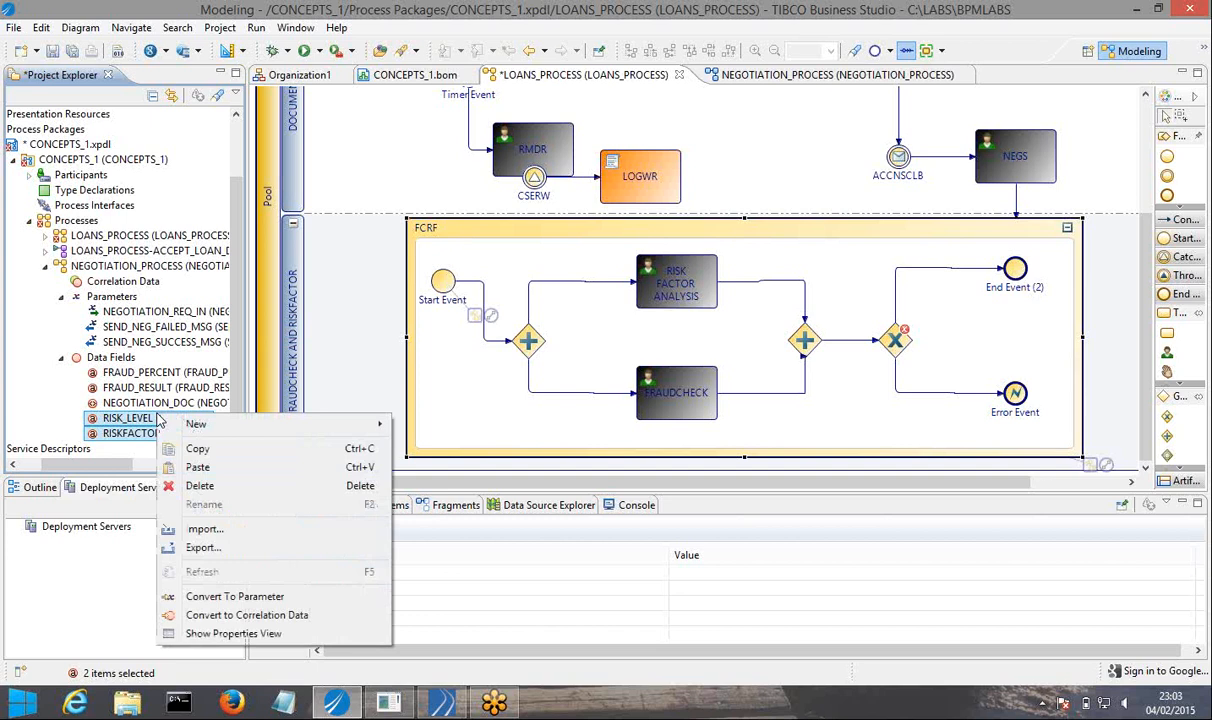
pyautogui.click(170, 450)
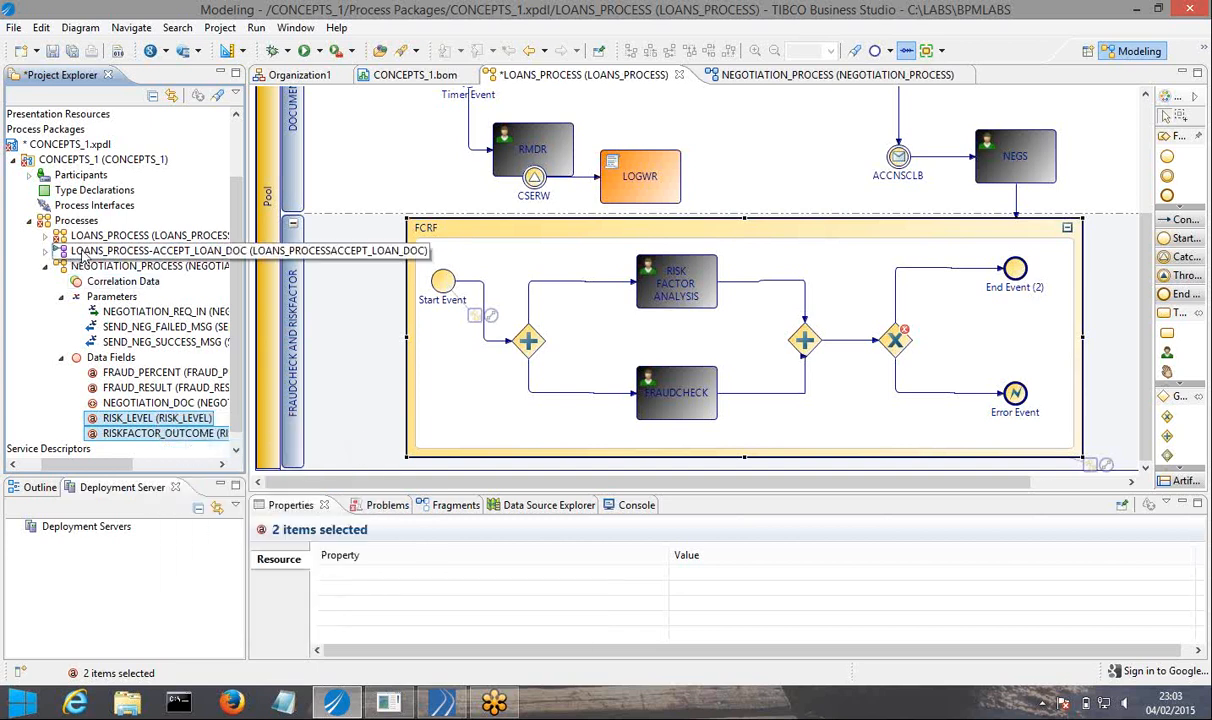
pyautogui.rightClick(111, 237)
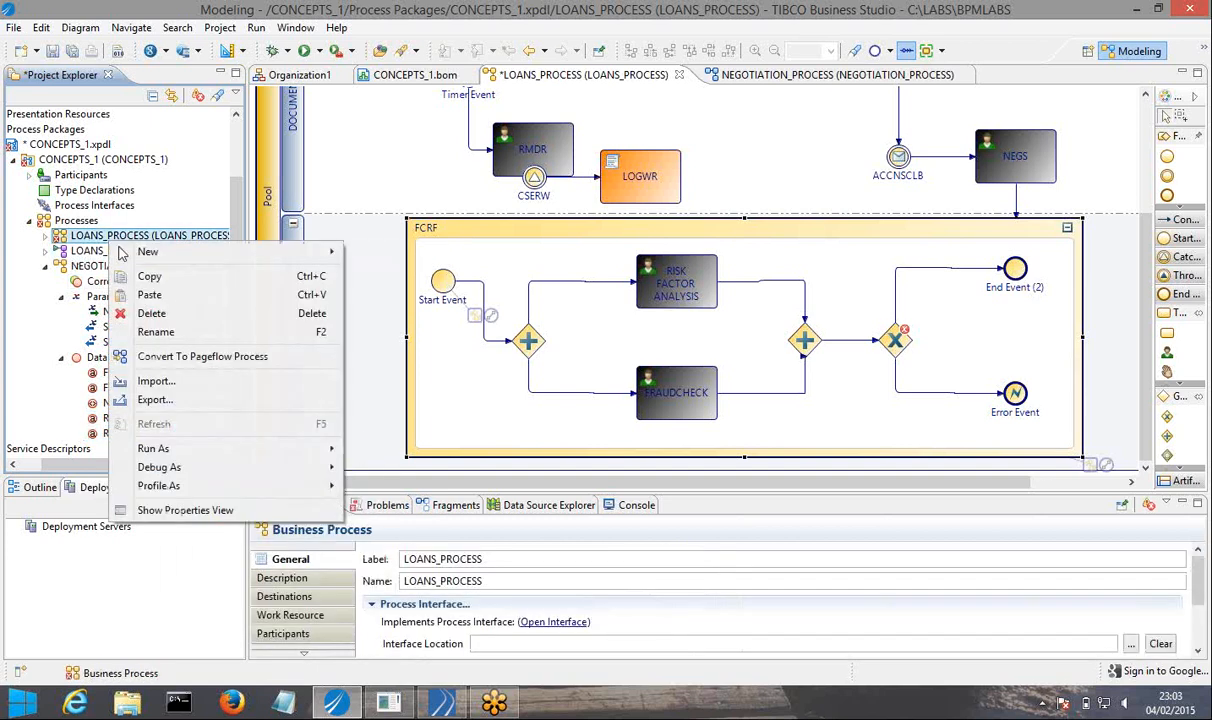
pyautogui.click(140, 300)
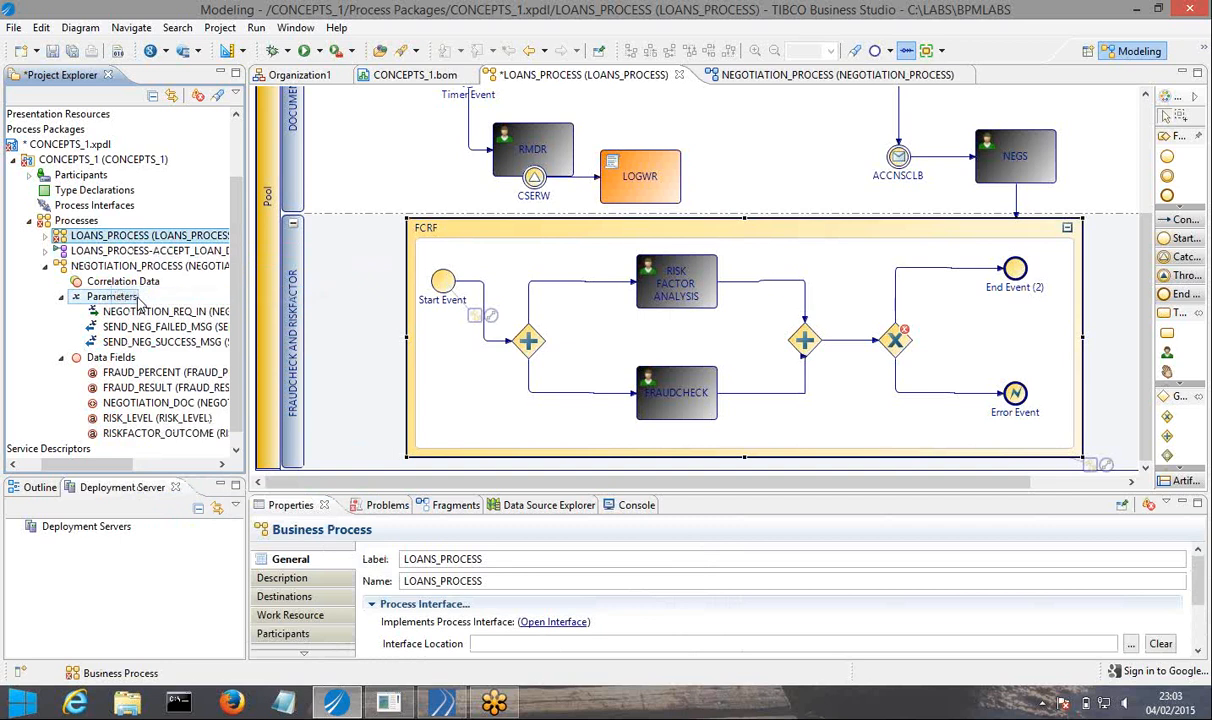
# Delete the data fields FRAUD_PERCENT, FRAUD_RESULT, RISK_LEVEL and RISKFACTOR_OUTCOME from NEGOTIATION_PROCESS.
pyautogui.click(132, 374)
pyautogui.hotkey('shift', 'Down')
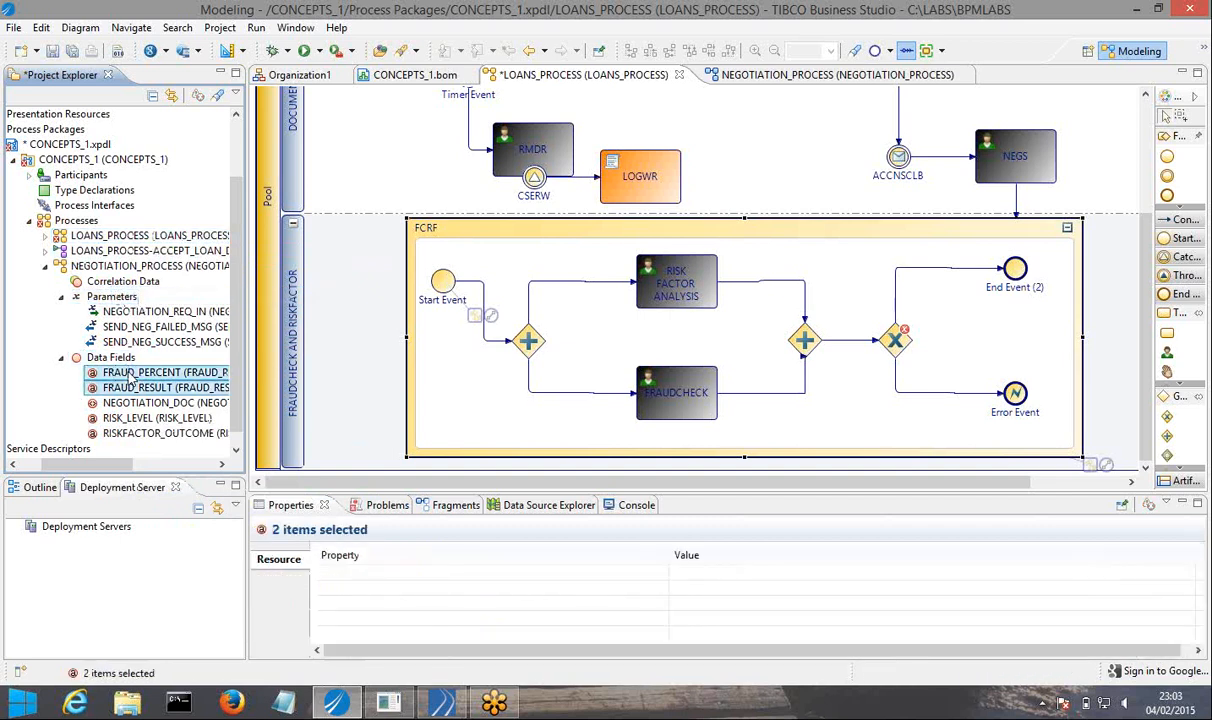
pyautogui.rightClick(132, 374)
pyautogui.click(175, 444)
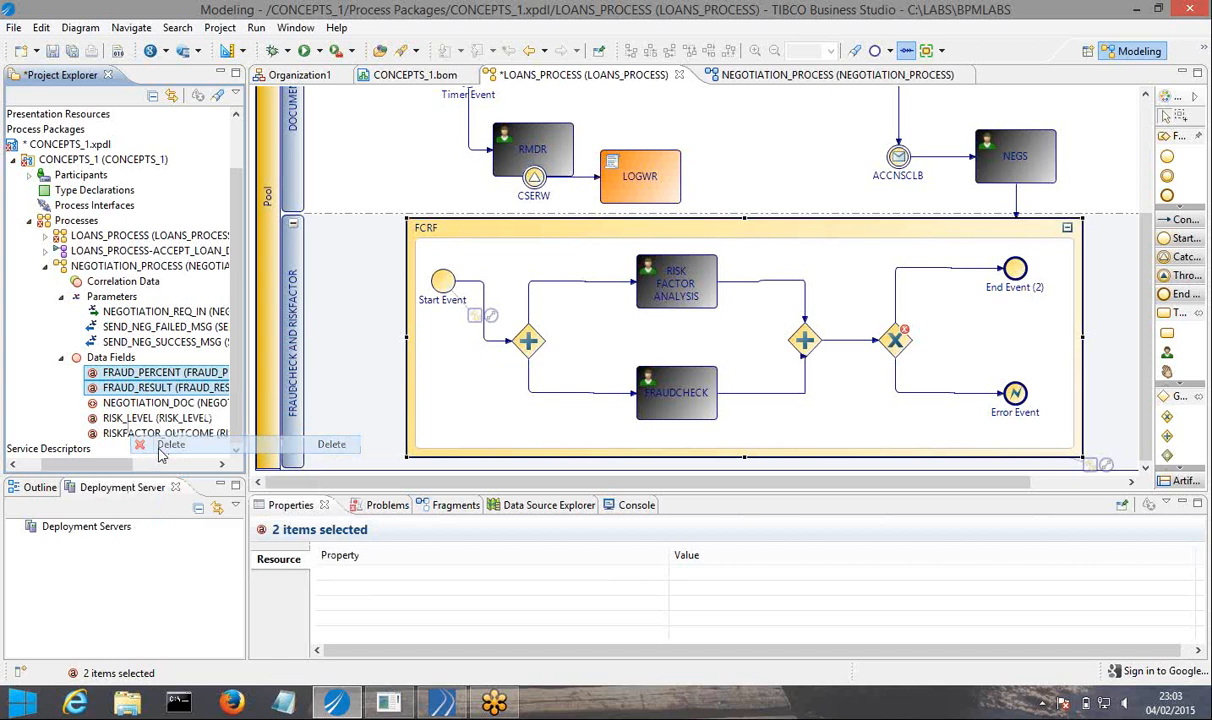
pyautogui.click(143, 403)
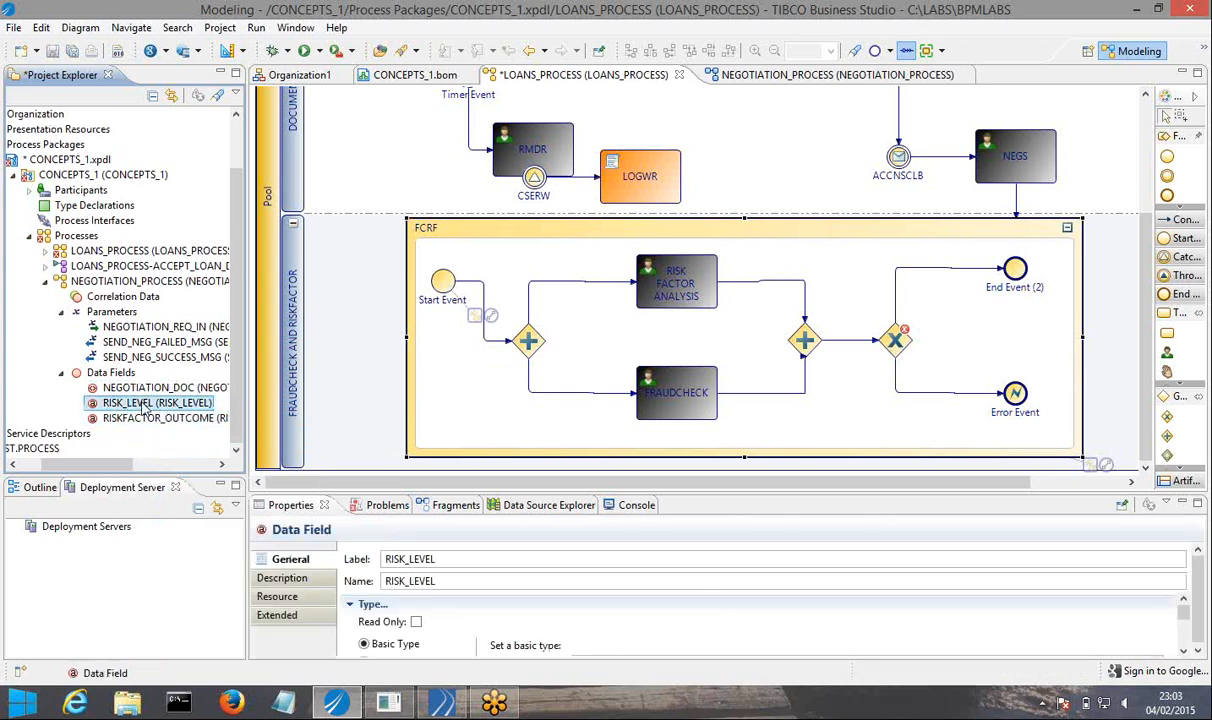
pyautogui.hotkey('shift', 'Down')
pyautogui.rightClick(143, 406)
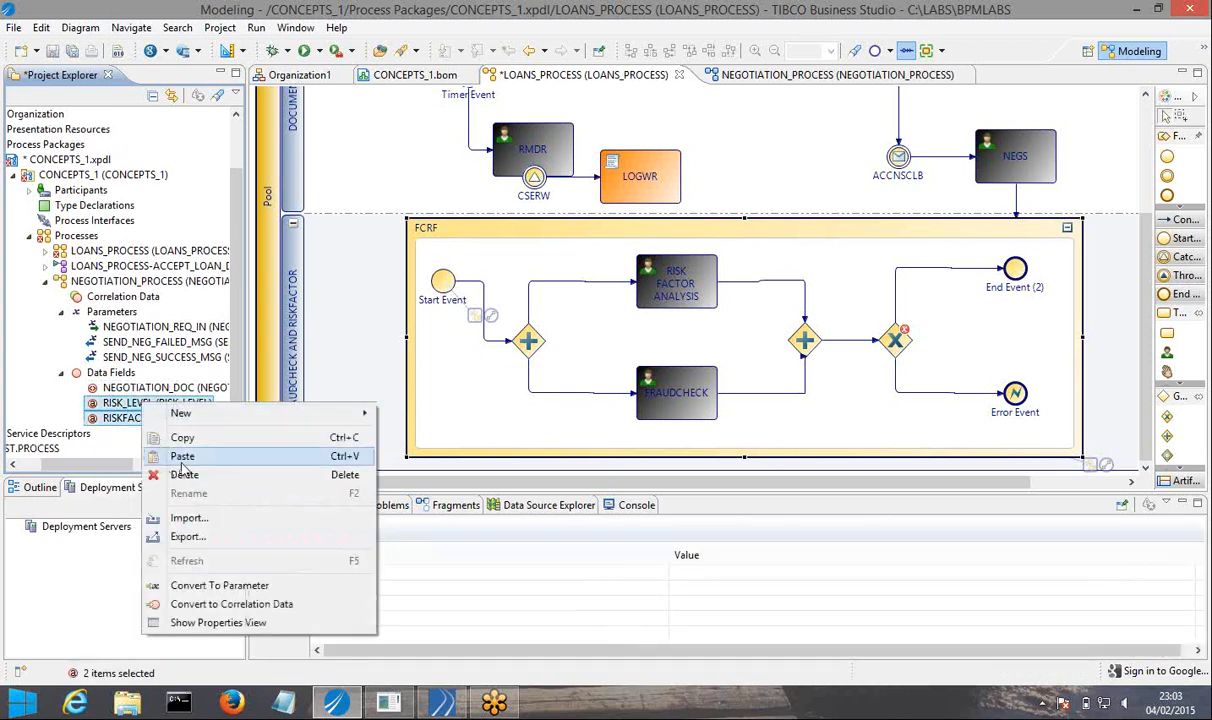
pyautogui.click(146, 473)
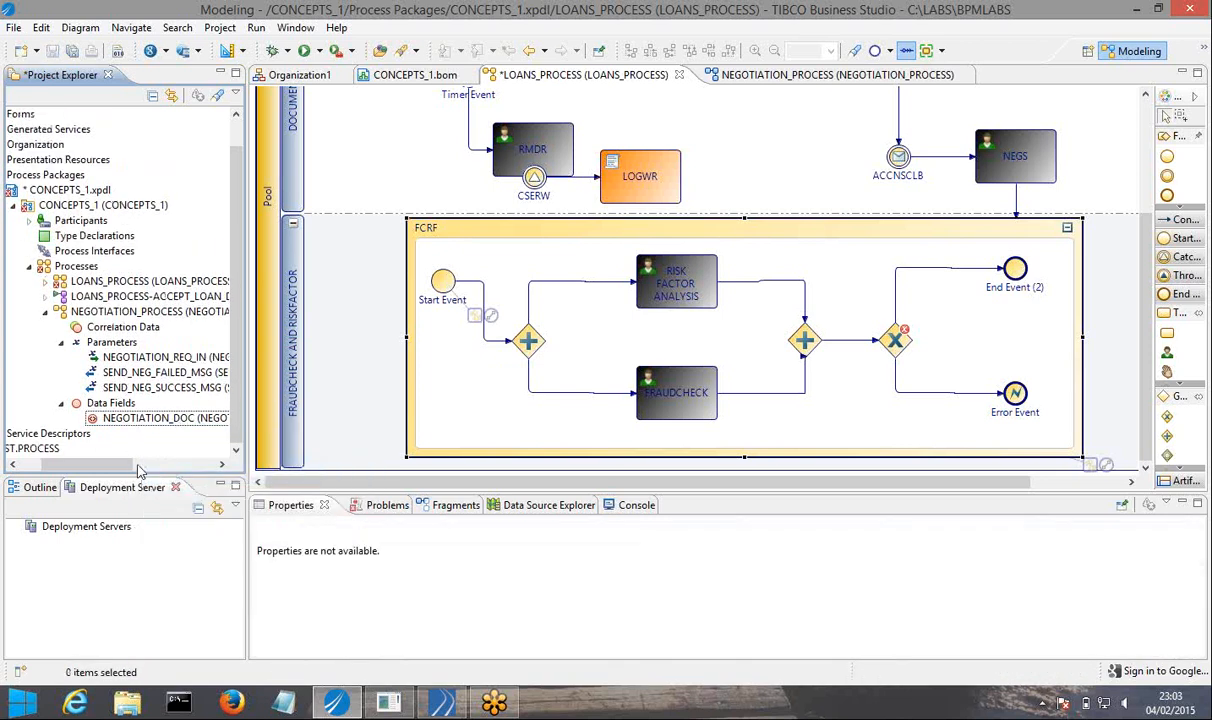
# Add the LOANS_PROCESS parameter LOAN_REQ_IN to the RISK FACTOR ANALYSIS task as data to view.
pyautogui.click(45, 283)
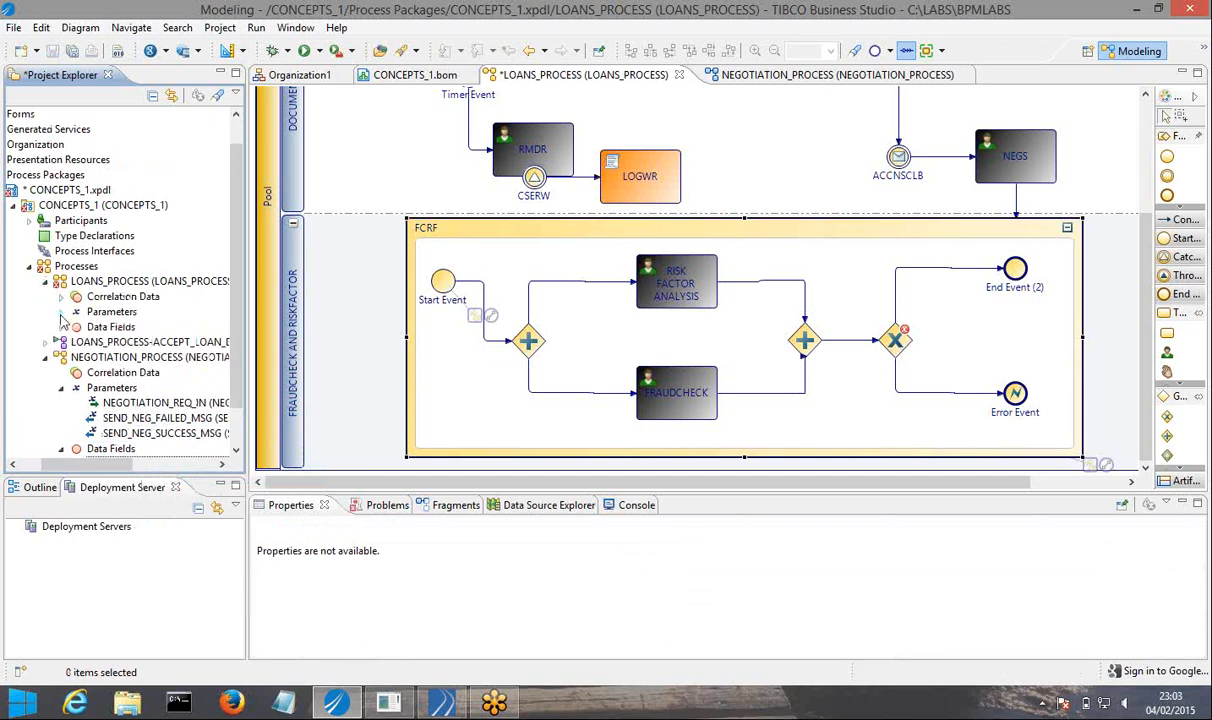
pyautogui.click(61, 311)
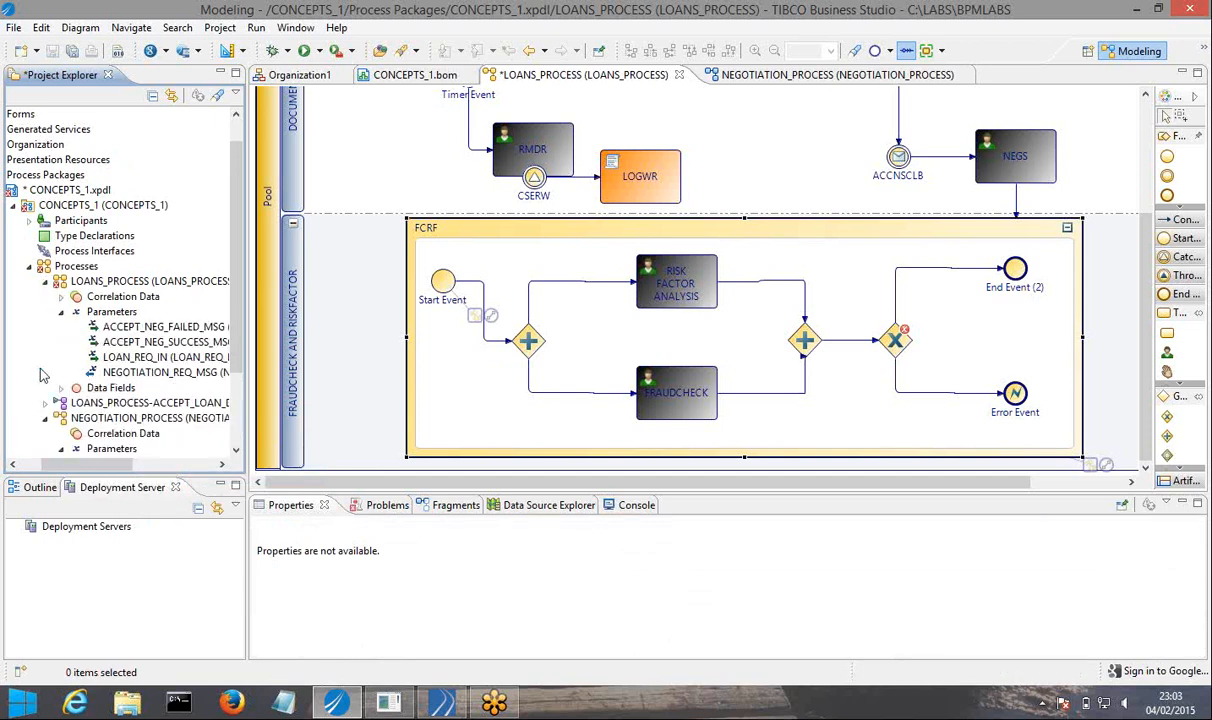
pyautogui.click(61, 311)
pyautogui.click(61, 327)
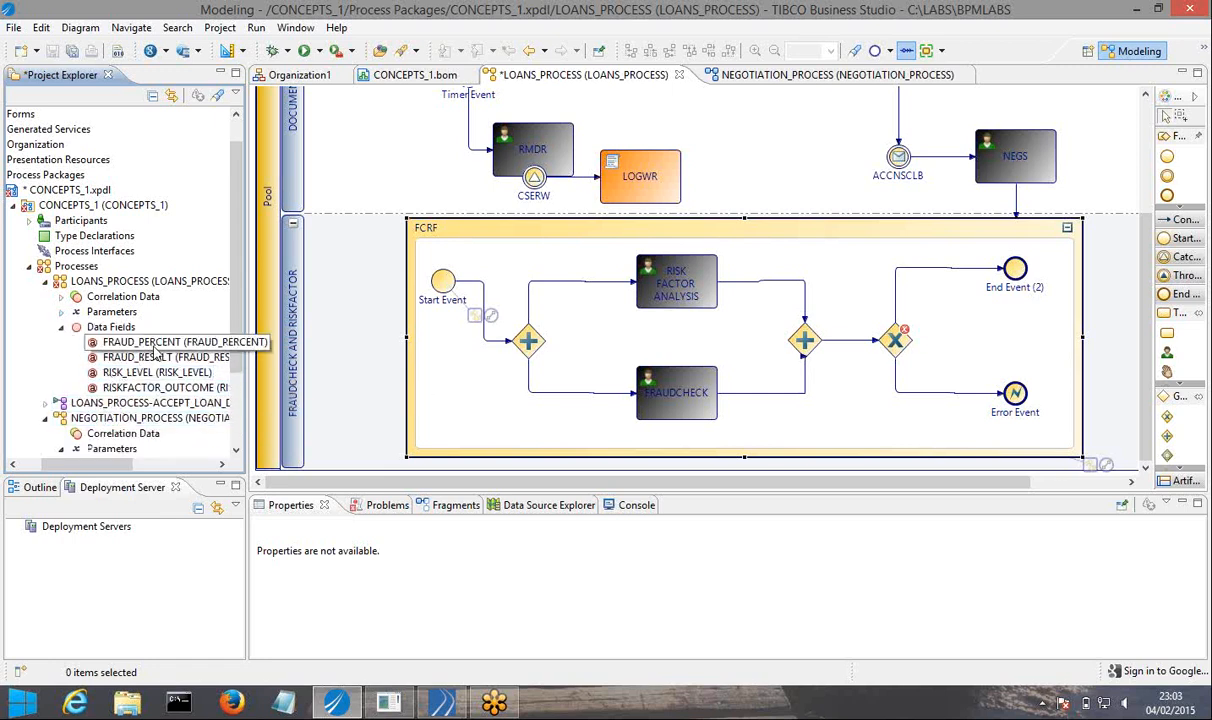
pyautogui.click(156, 344)
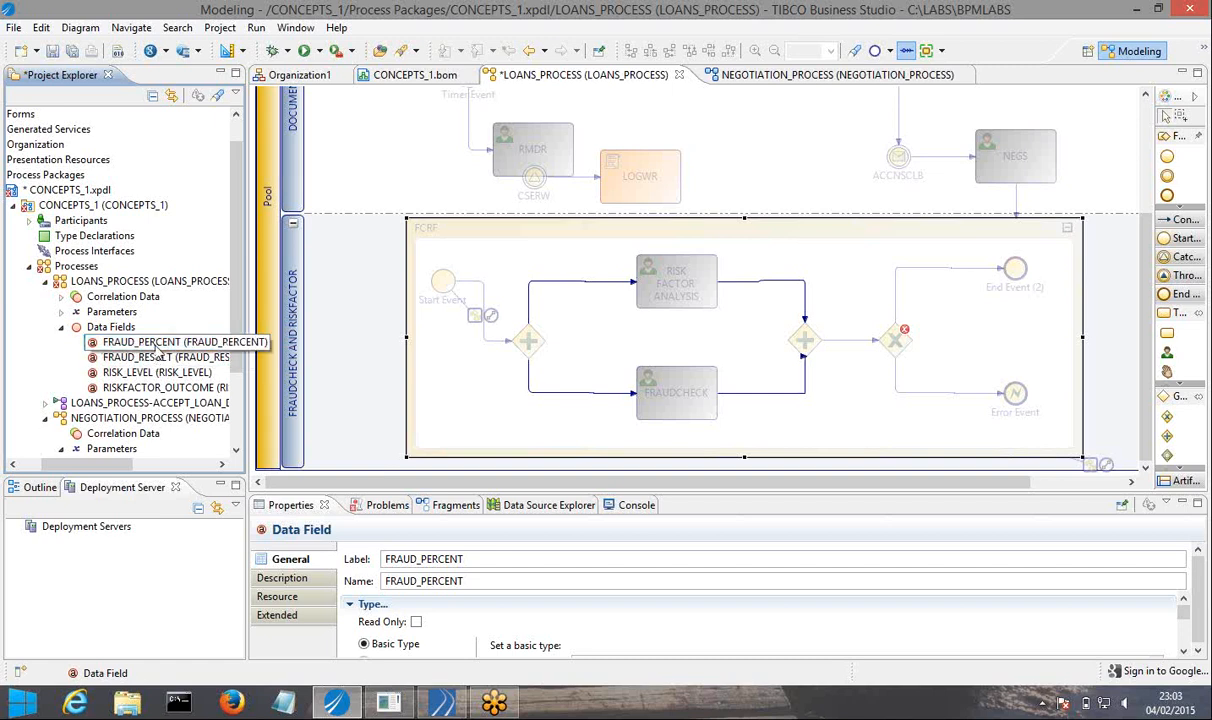
pyautogui.click(62, 312)
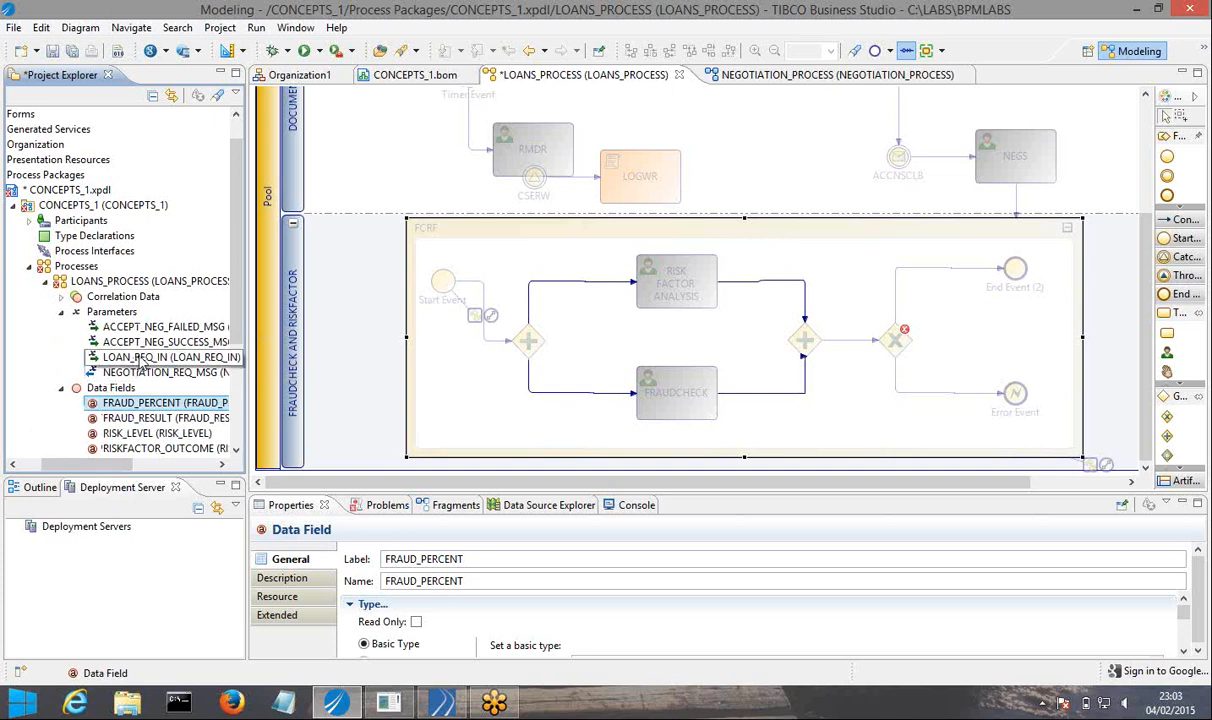
pyautogui.click(142, 358)
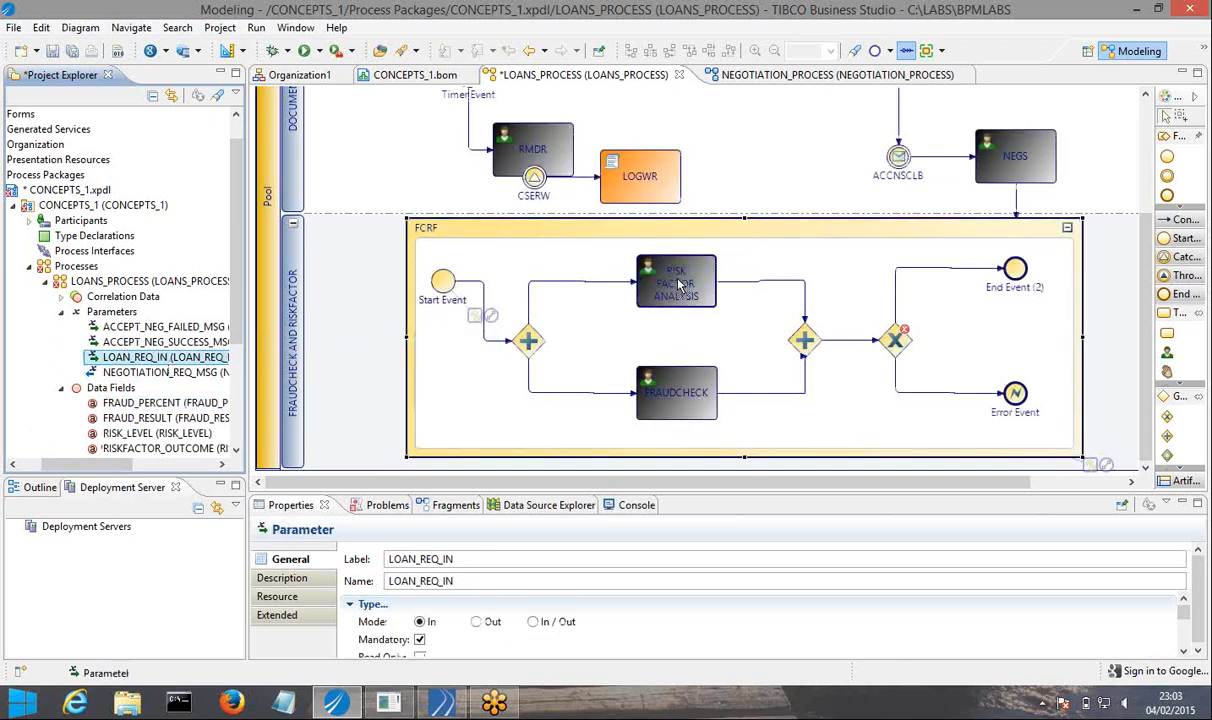
pyautogui.moveTo(678, 285); pyautogui.dragTo(688, 285)
pyautogui.click(735, 302)
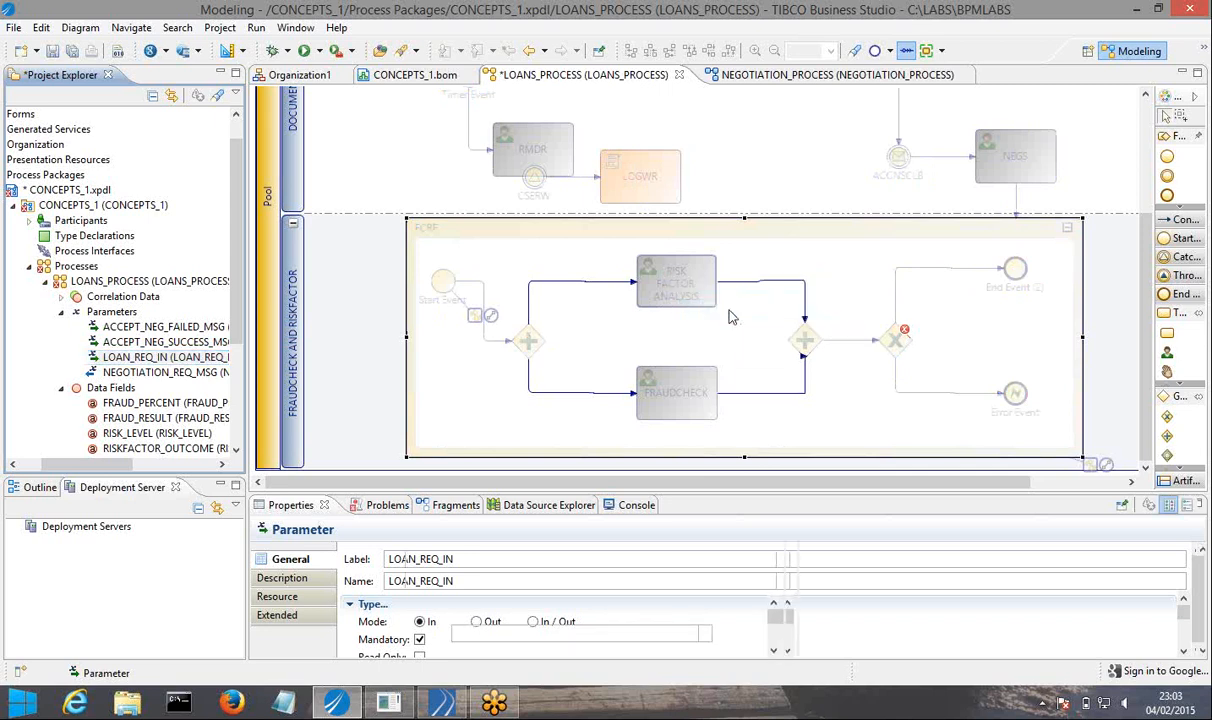
pyautogui.click(690, 290)
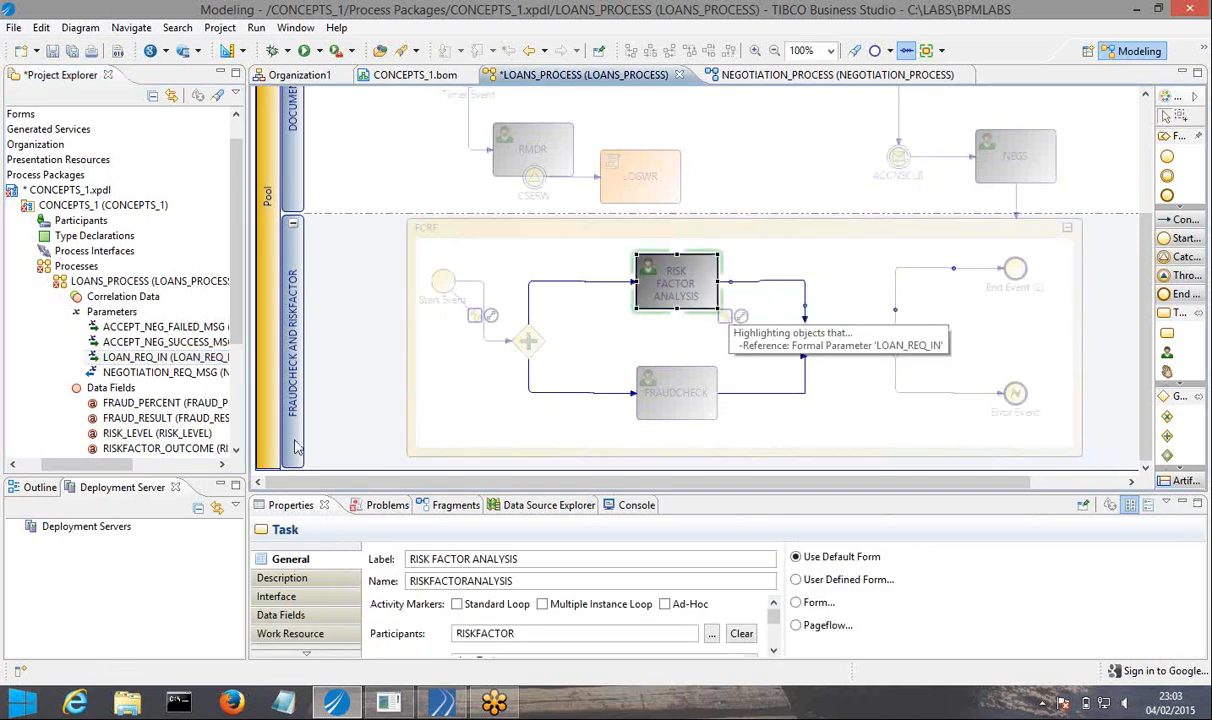
# Add the data fields RISK_LEVEL and RISKFACTOR_OUTCOME to the RISK FACTOR ANALYSIS task as data to assign.
pyautogui.click(147, 435)
pyautogui.hotkey('shift', 'Down')
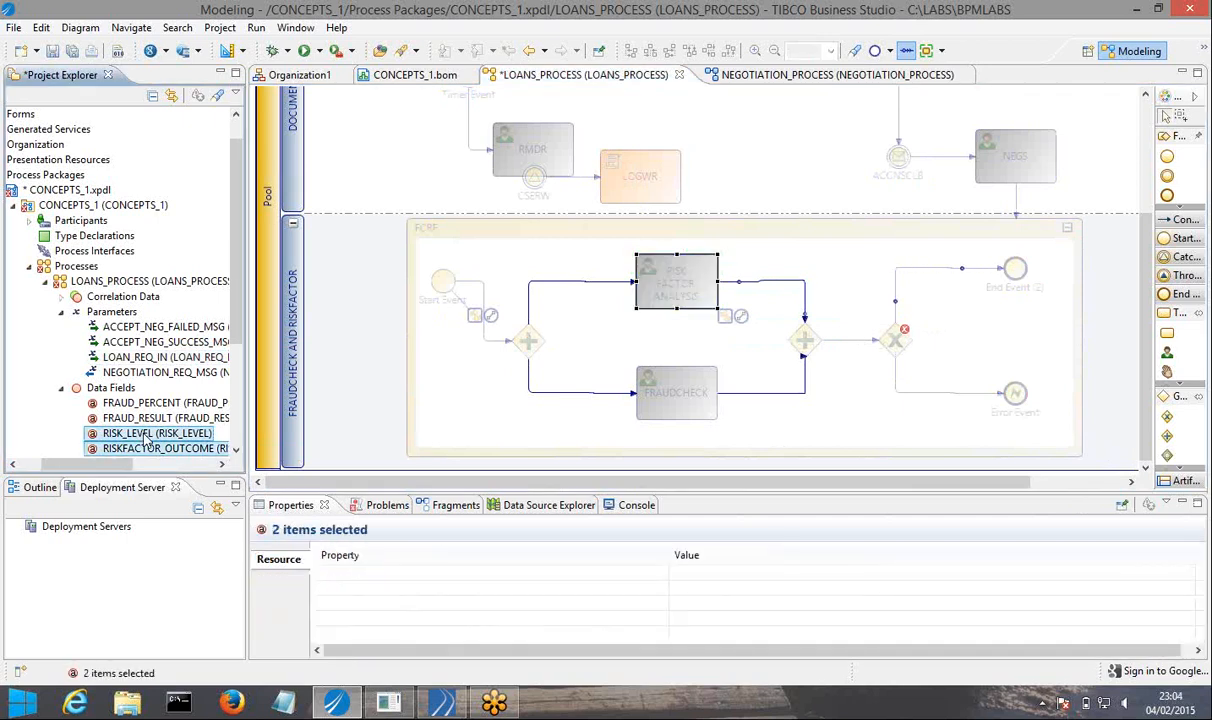
pyautogui.moveTo(147, 435); pyautogui.dragTo(678, 283)
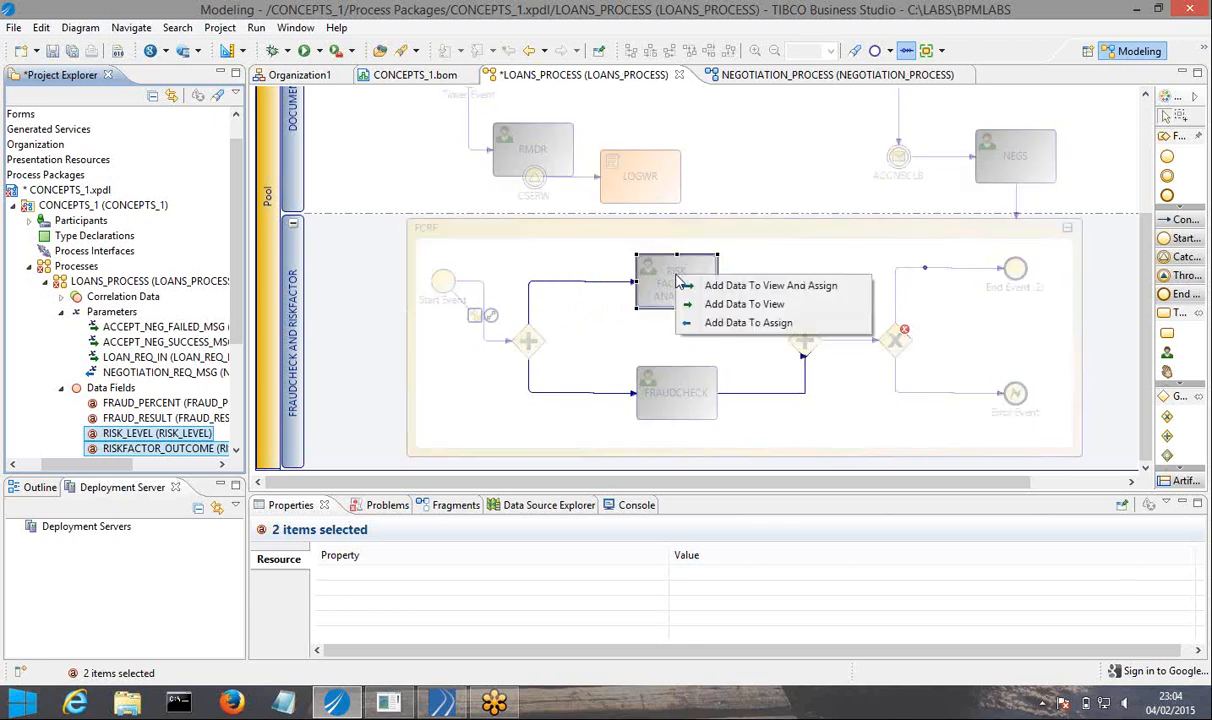
pyautogui.click(748, 323)
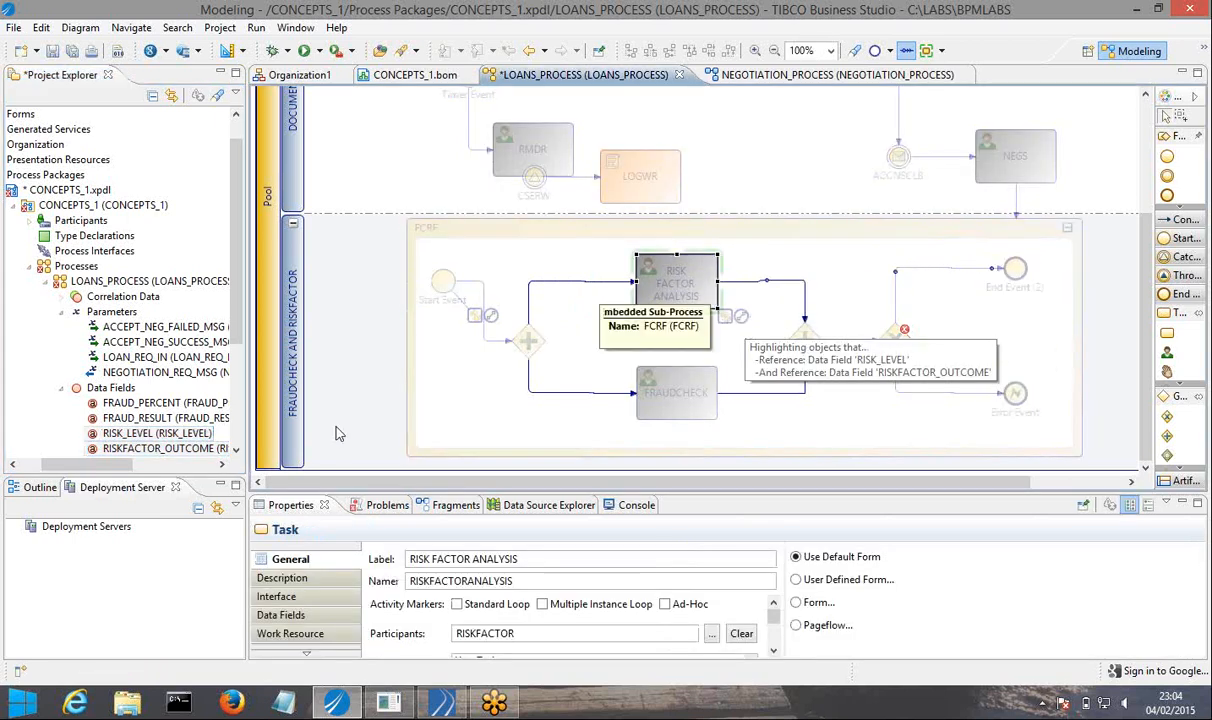
# Add the parameter LOAN_REQ_IN to the FRAUDCHECK task as data to view.
pyautogui.click(140, 357)
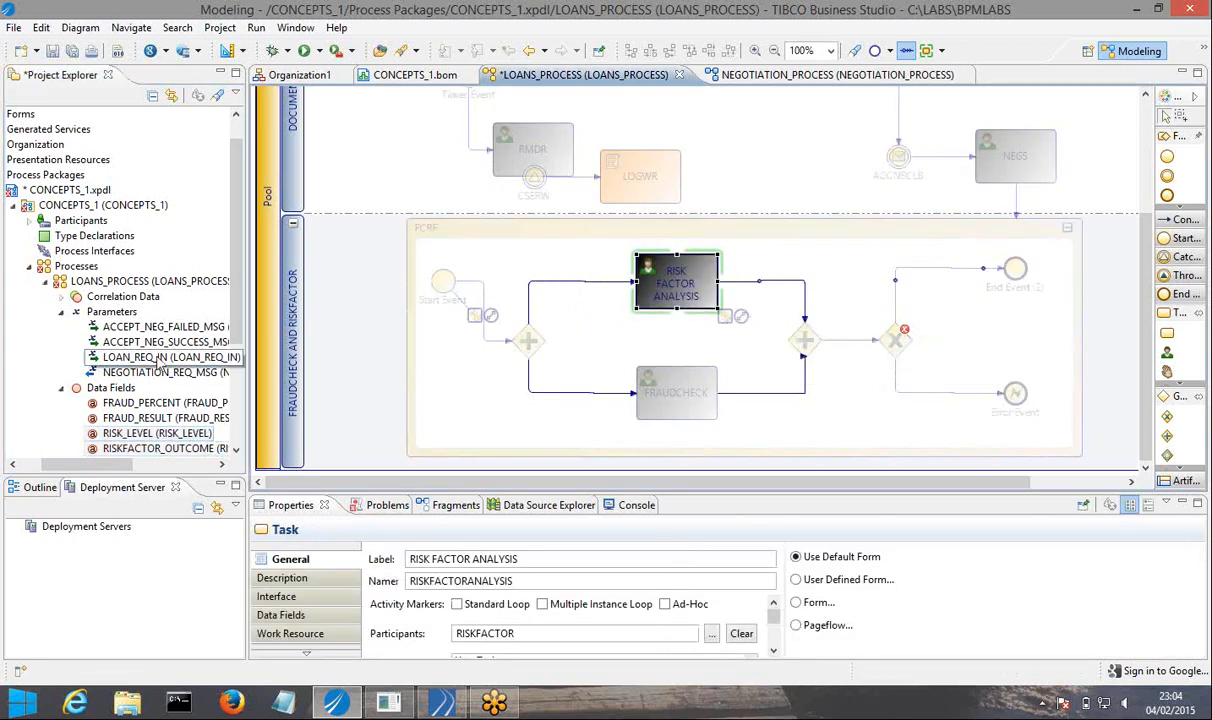
pyautogui.moveTo(410, 395); pyautogui.dragTo(677, 395)
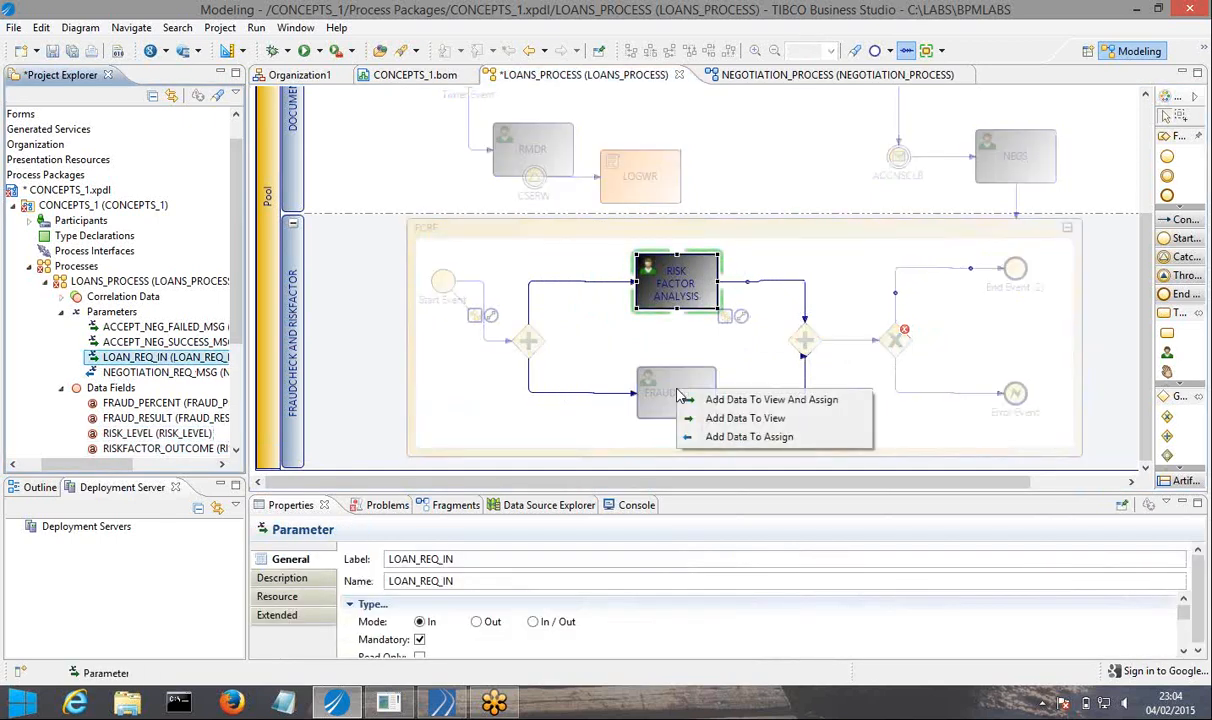
pyautogui.click(748, 420)
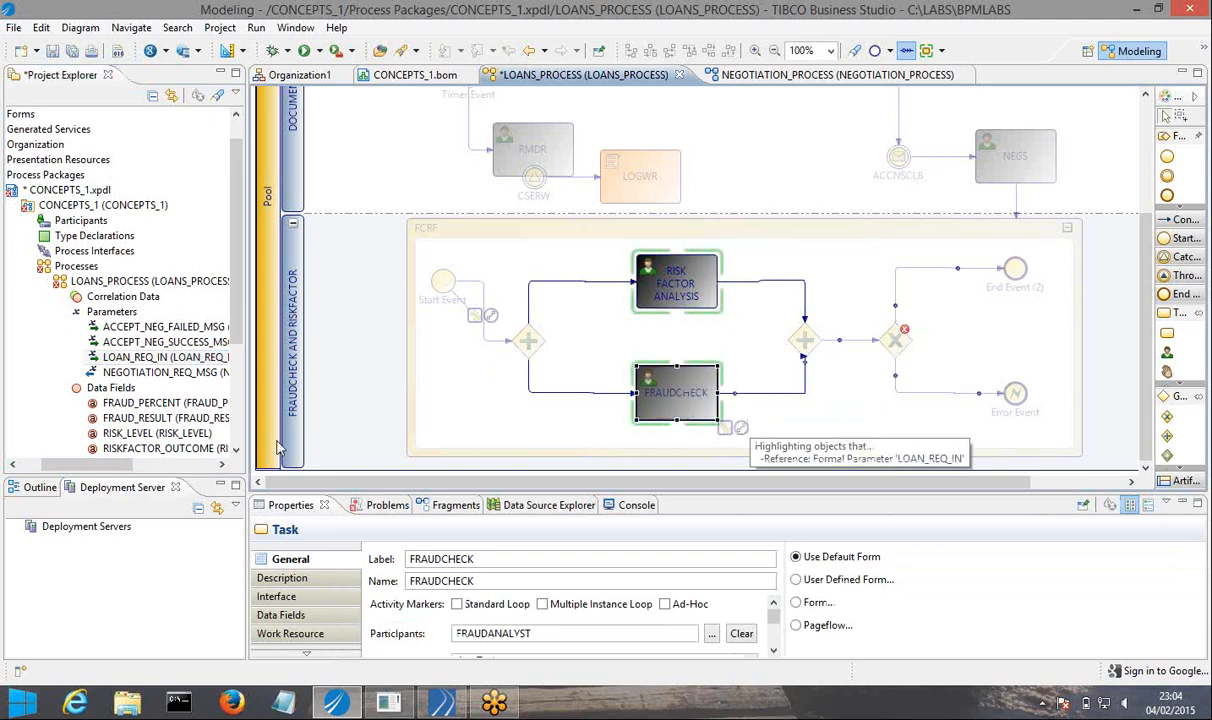
# Add the data fields FRAUD_PERCENT and FRAUD_RESULT to the FRAUDCHECK task as data to assign.
pyautogui.click(150, 404)
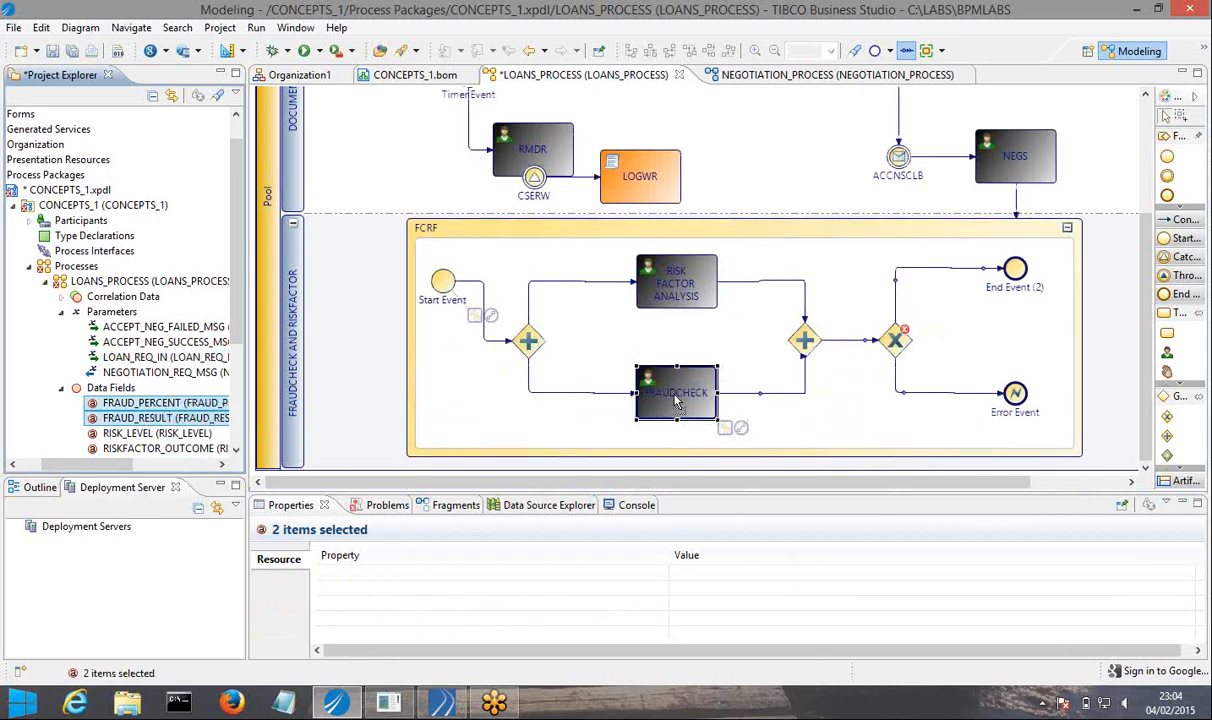
pyautogui.moveTo(676, 400); pyautogui.dragTo(677, 399)
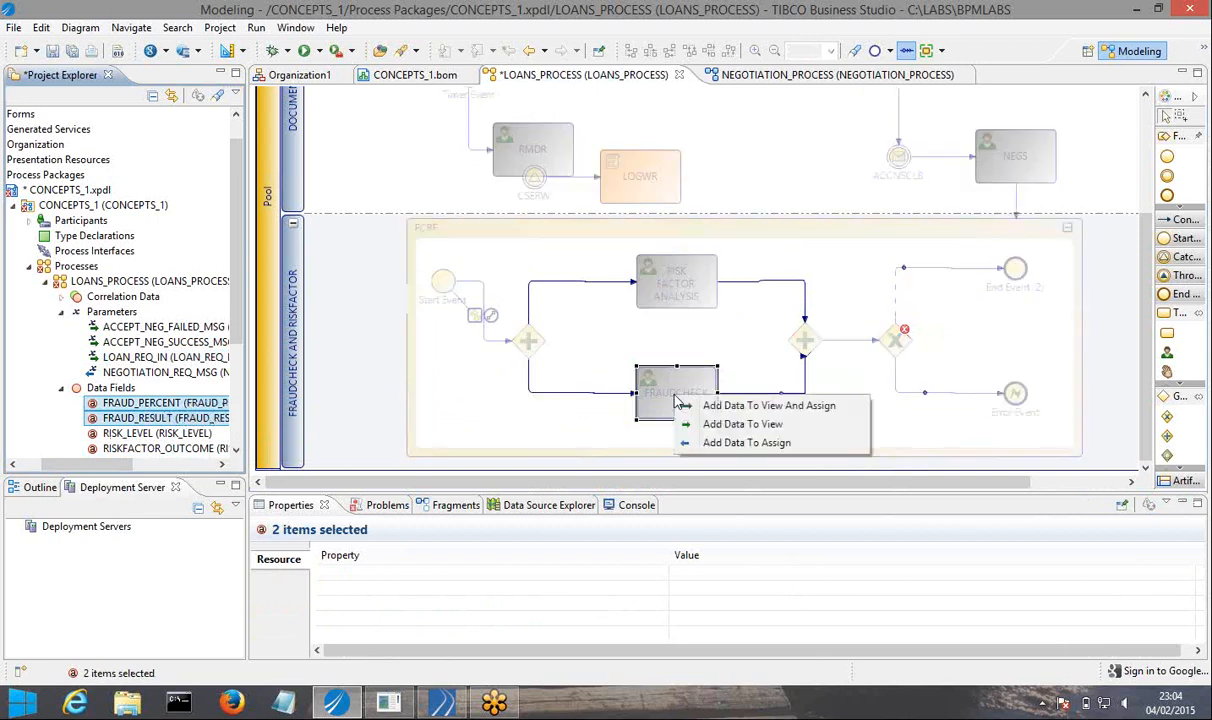
pyautogui.click(751, 446)
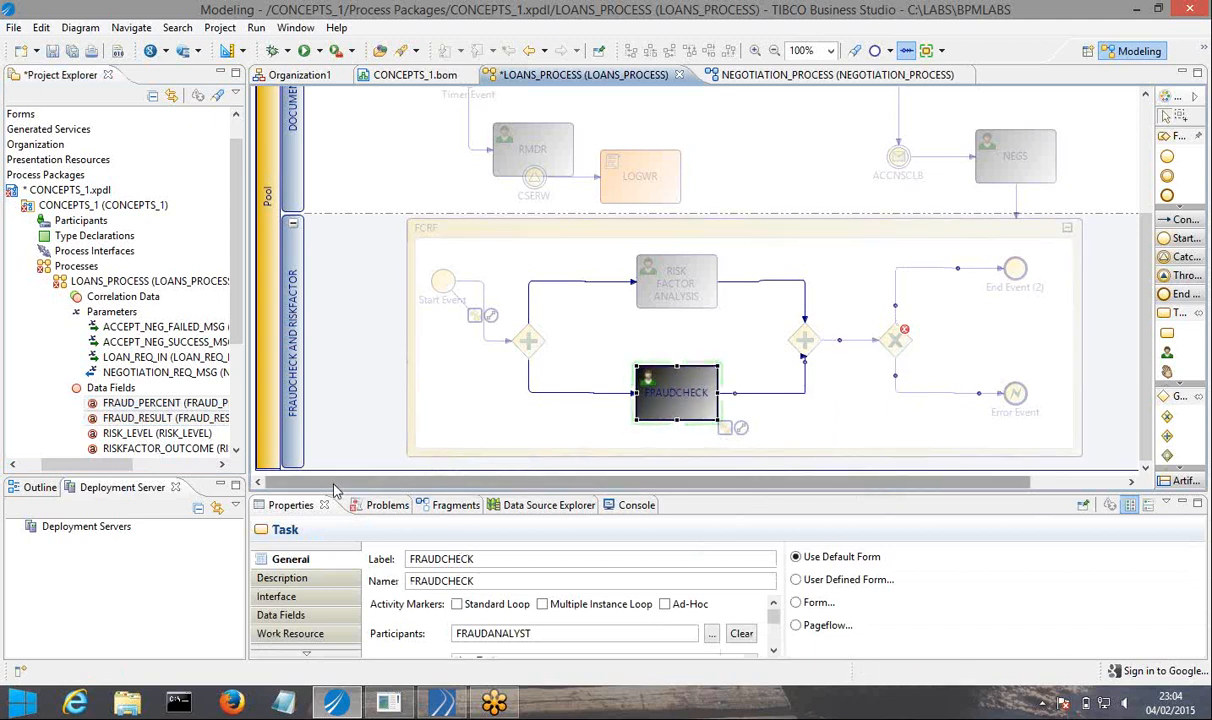
# Make the sequence flow from the exclusive gateway to the Error Event in FCRF conditional, with its script defined as JavaScript.
pyautogui.moveTo(335, 484); pyautogui.dragTo(452, 484)
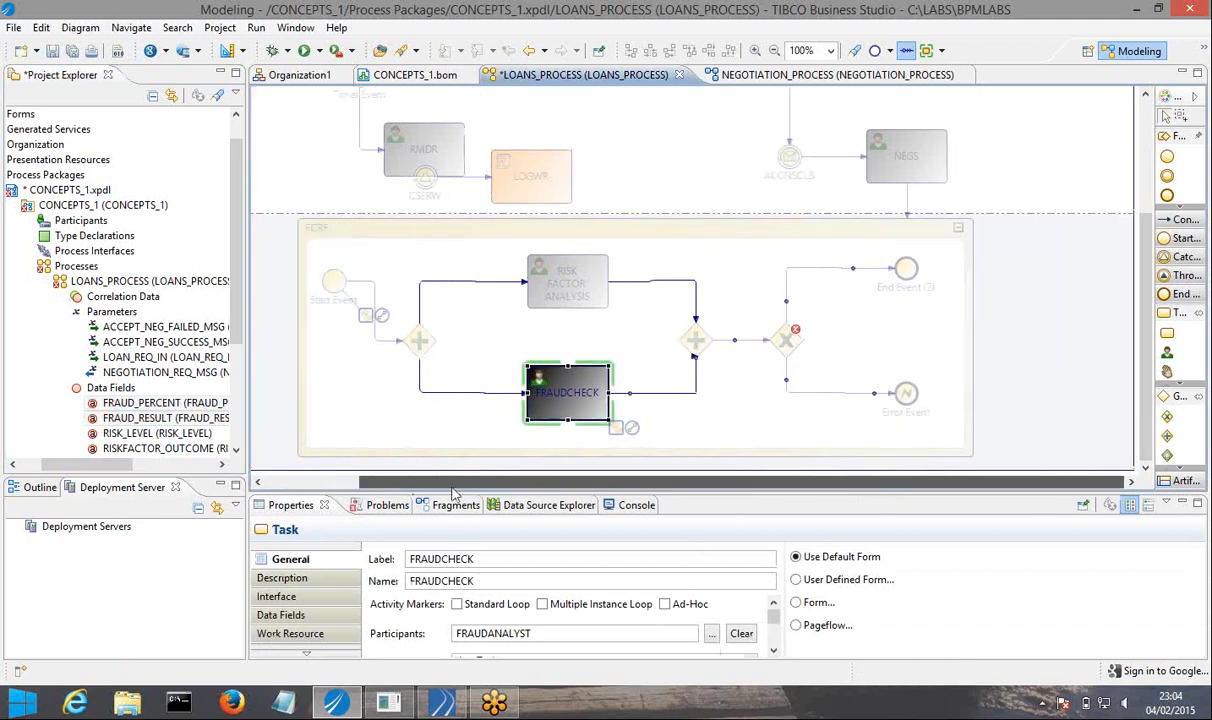
pyautogui.click(832, 323)
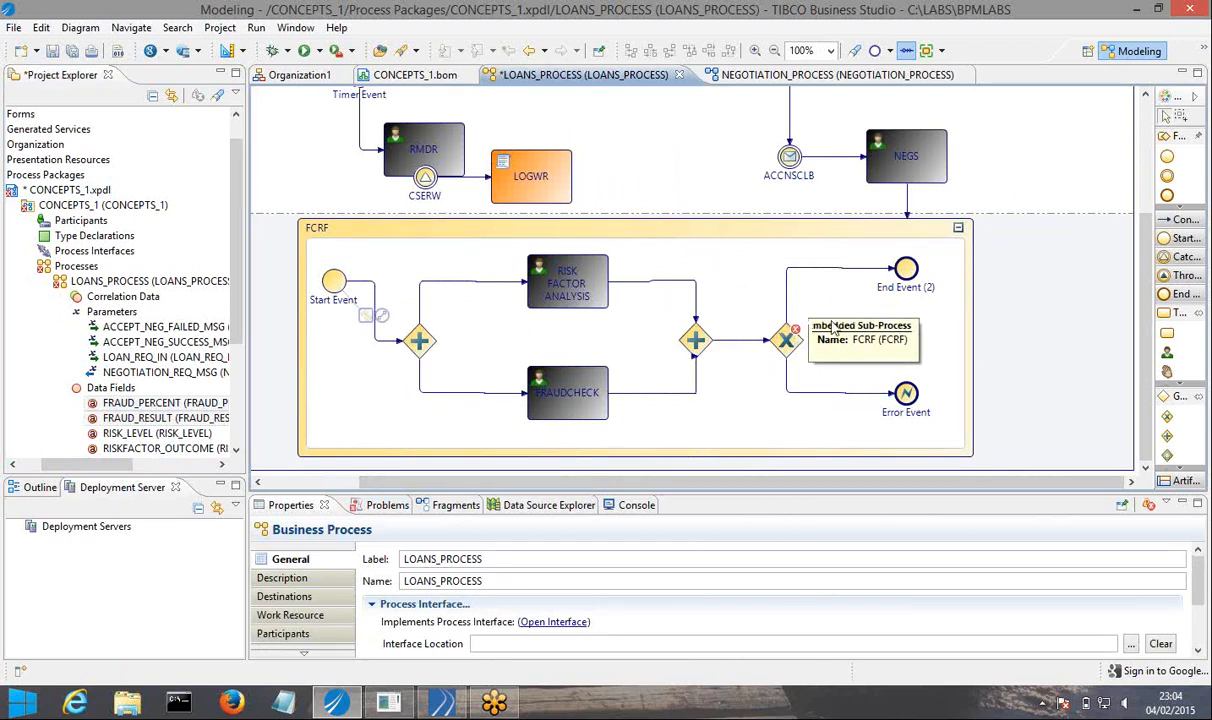
pyautogui.click(788, 384)
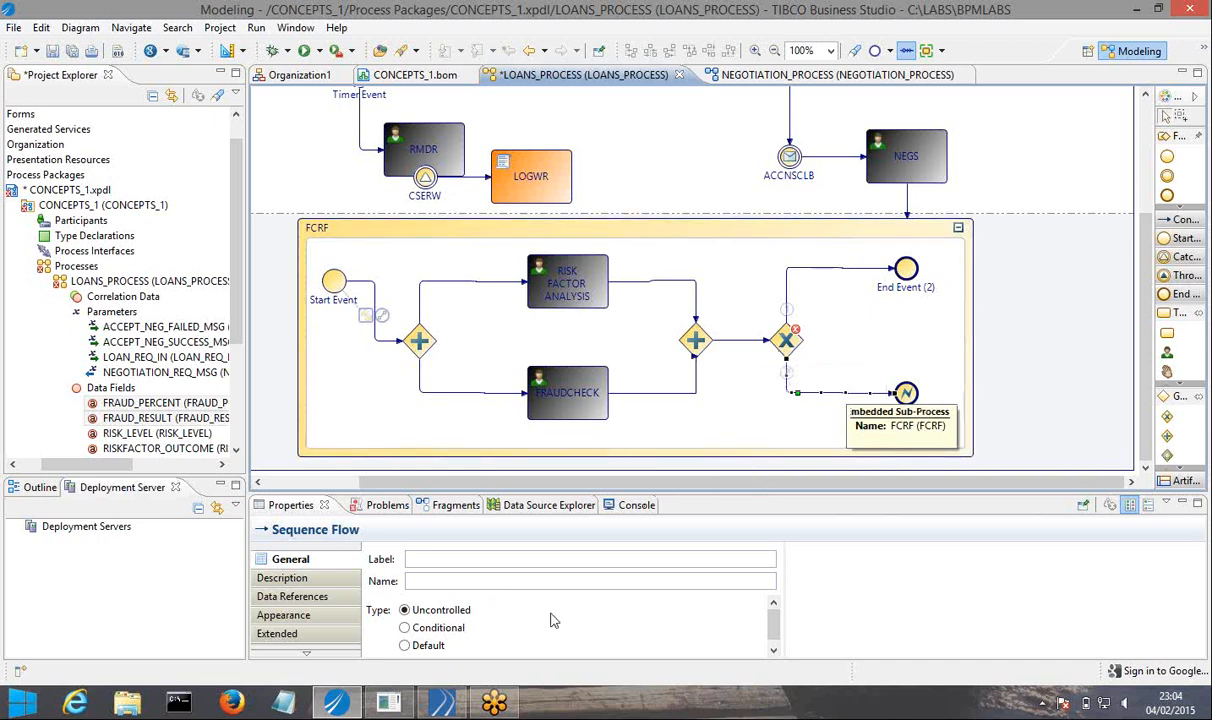
pyautogui.click(405, 627)
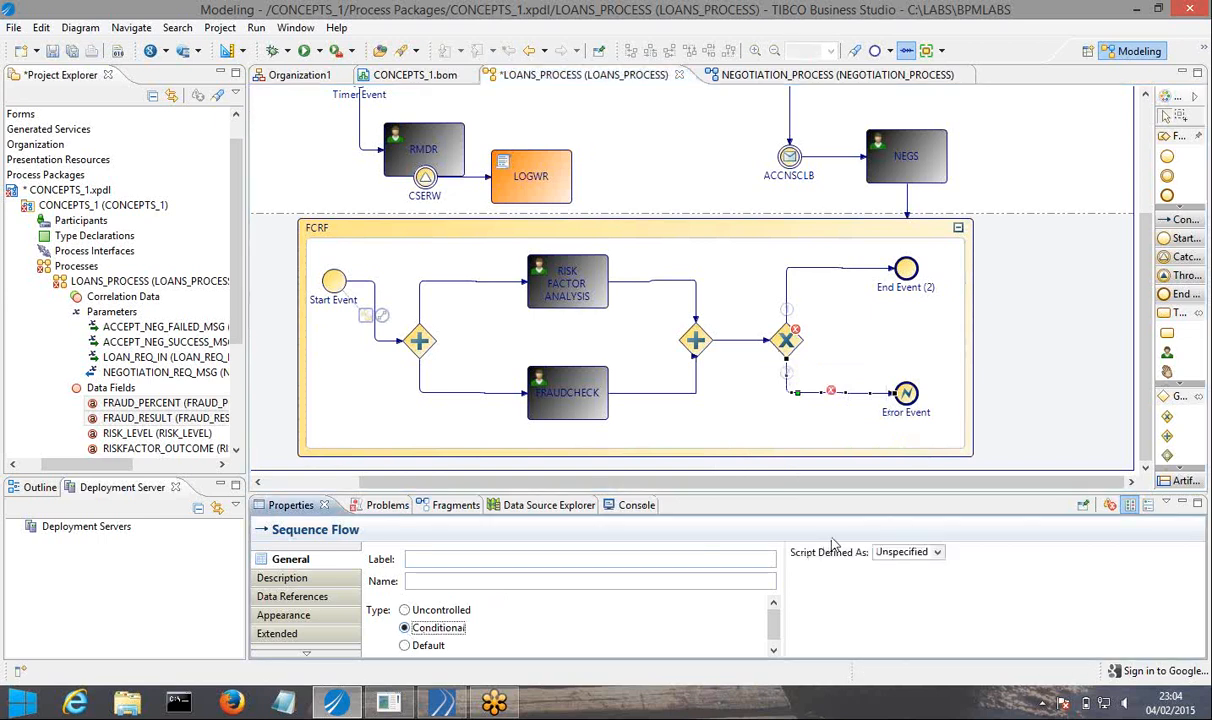
pyautogui.click(936, 552)
pyautogui.click(898, 585)
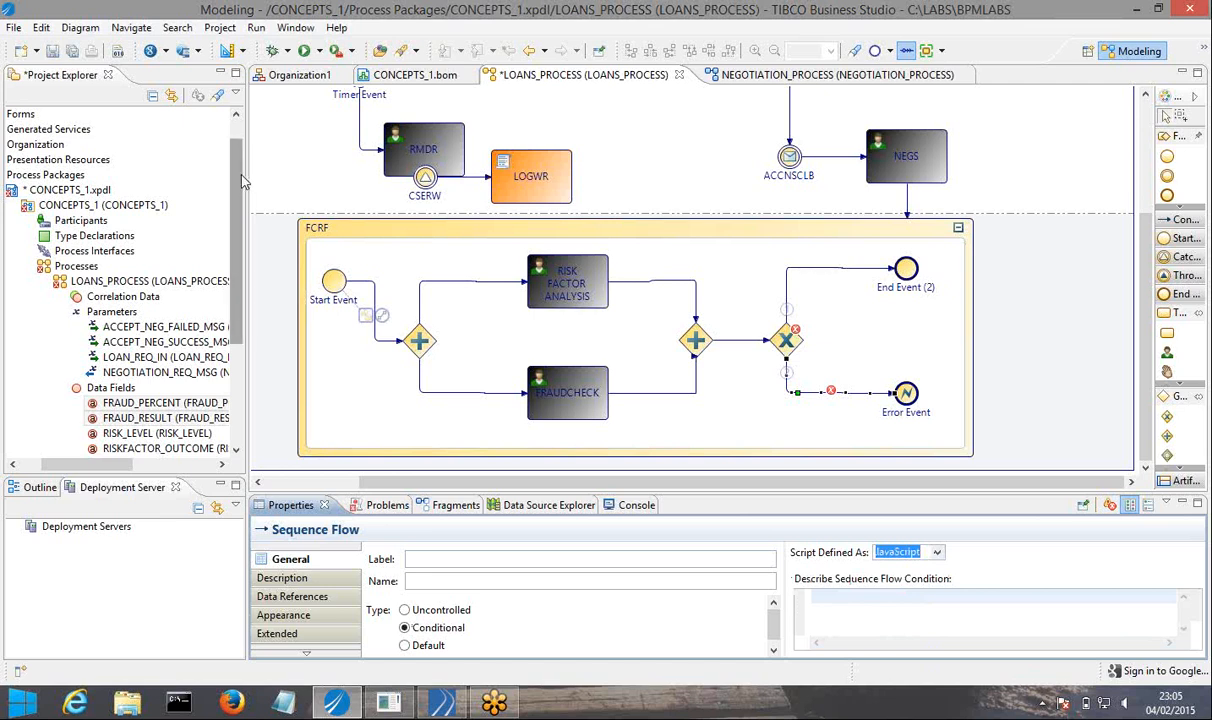
# Enter the condition RISKFACTOR_OUTCOME == "NOT_COMPLETED" for the sequence flow to the Error Event.
pyautogui.click(852, 601)
pyautogui.hotkey('ctrl', 'space')
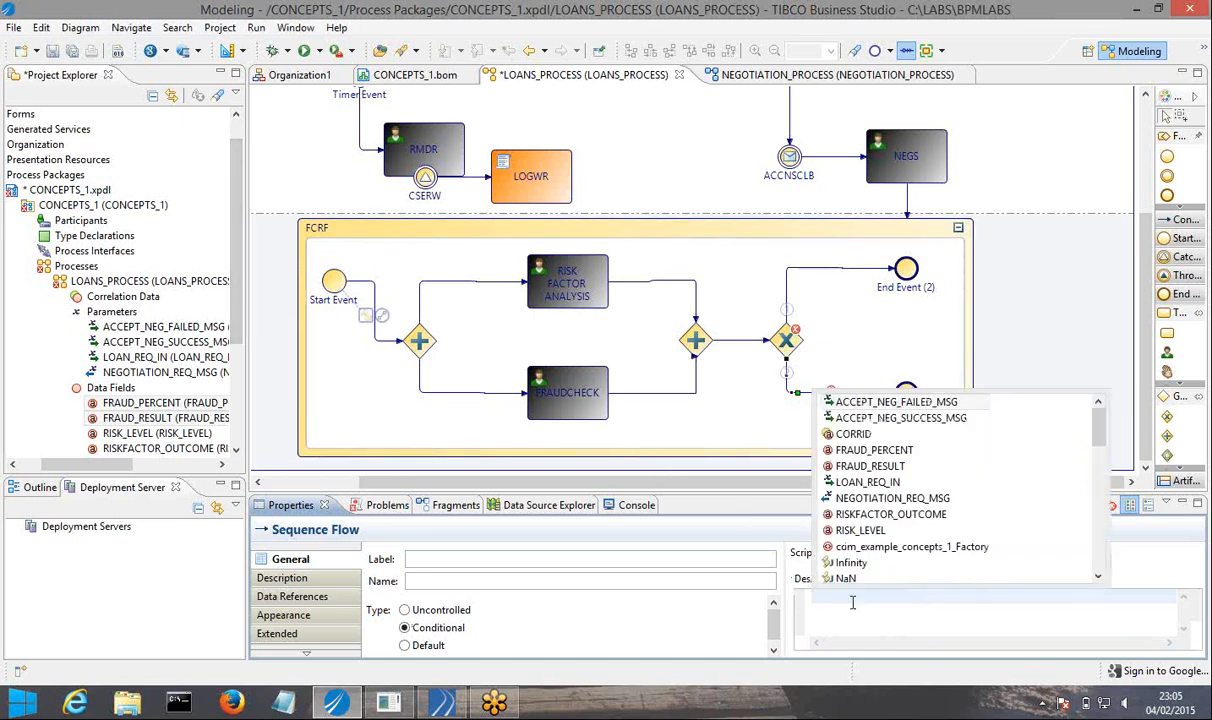
pyautogui.press('Down')
pyautogui.press('Down')
pyautogui.press('Down')
pyautogui.press('Down')
pyautogui.press('Down')
pyautogui.press('Down')
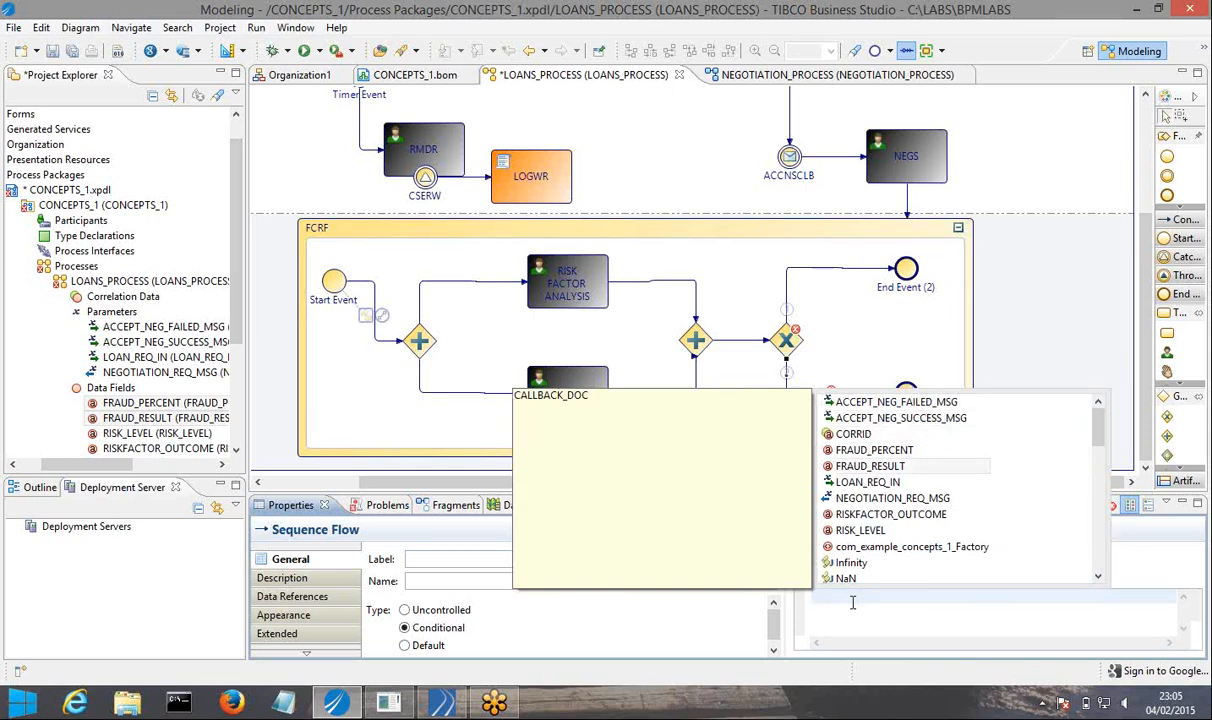
pyautogui.press('Return')
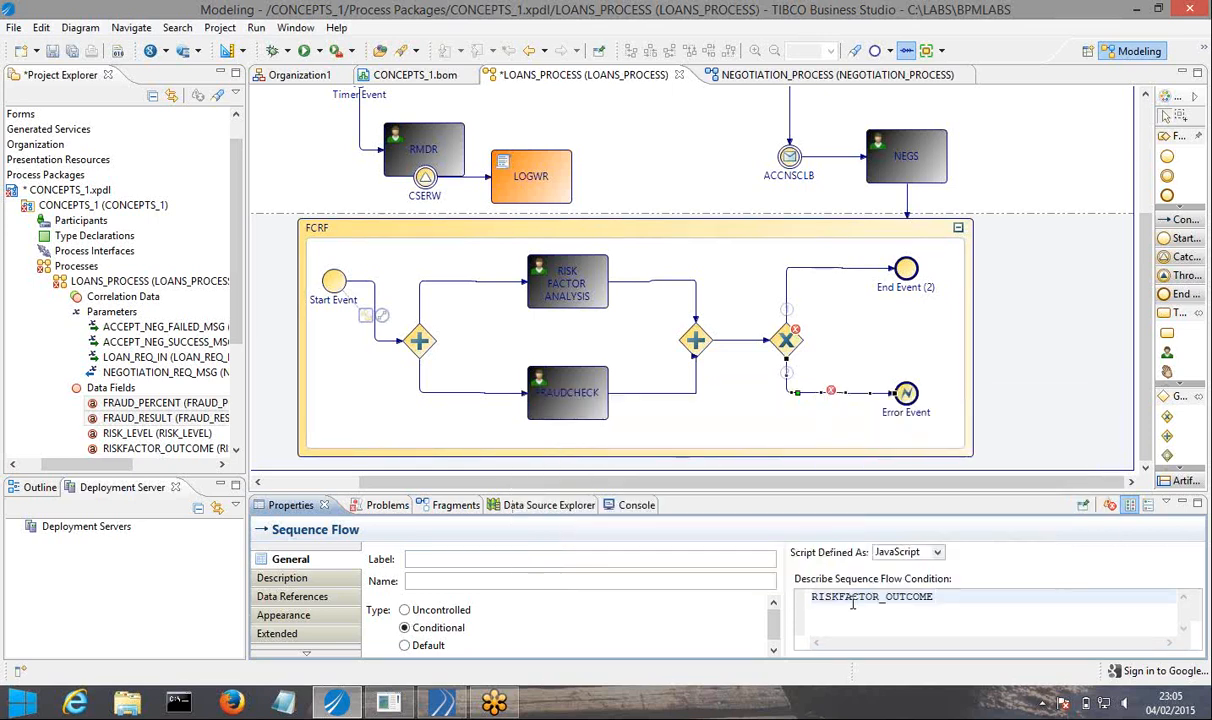
pyautogui.write('=')
pyautogui.write(' ""')
pyautogui.write('NOT')
pyautogui.write('_COMPLETED"')
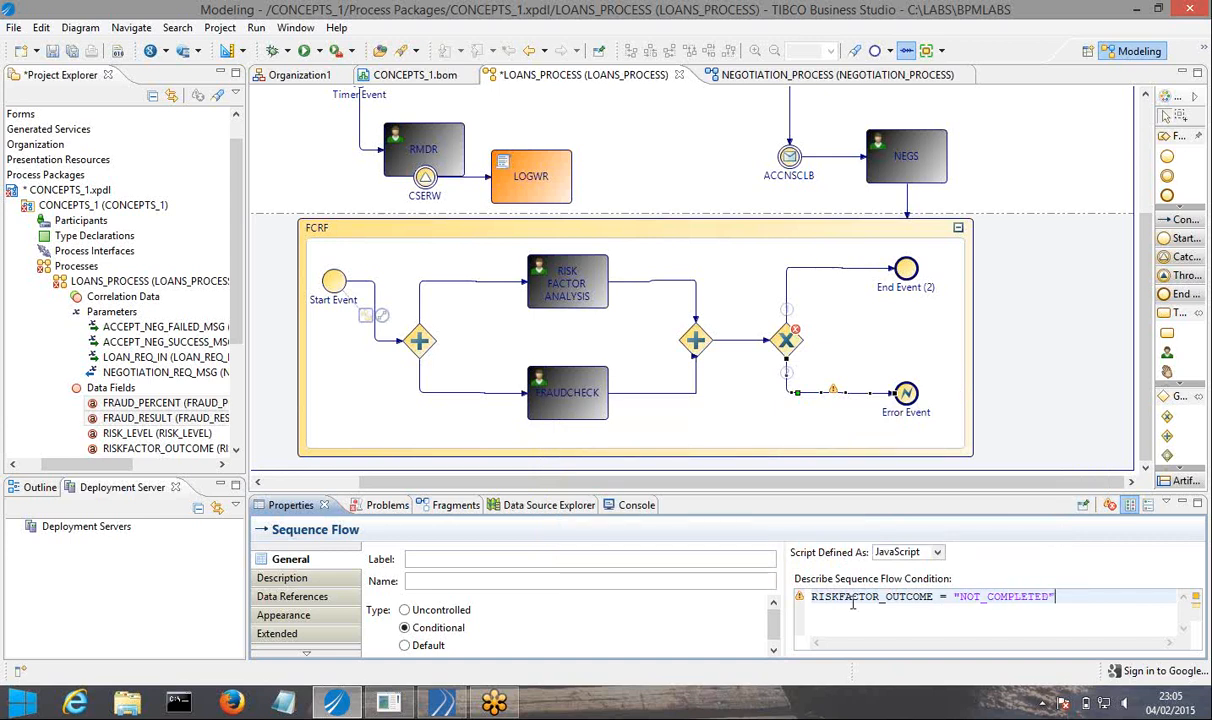
pyautogui.click(949, 597)
pyautogui.write('=')
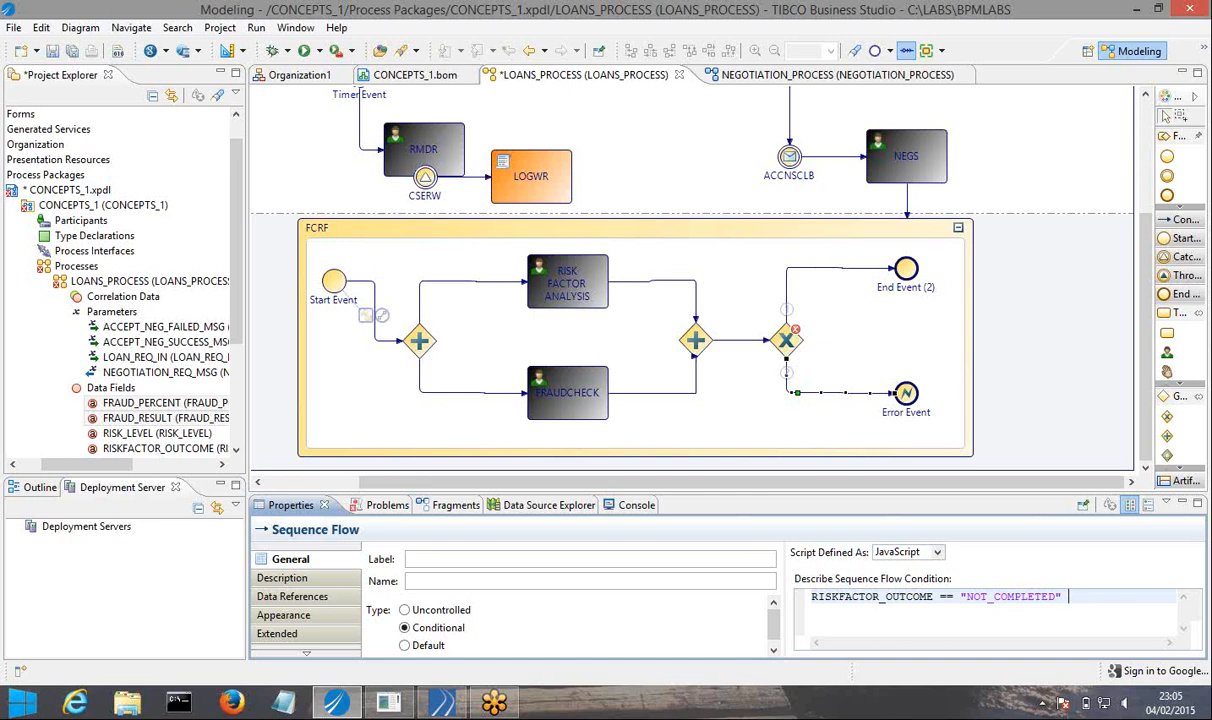
pyautogui.moveTo(441, 703)
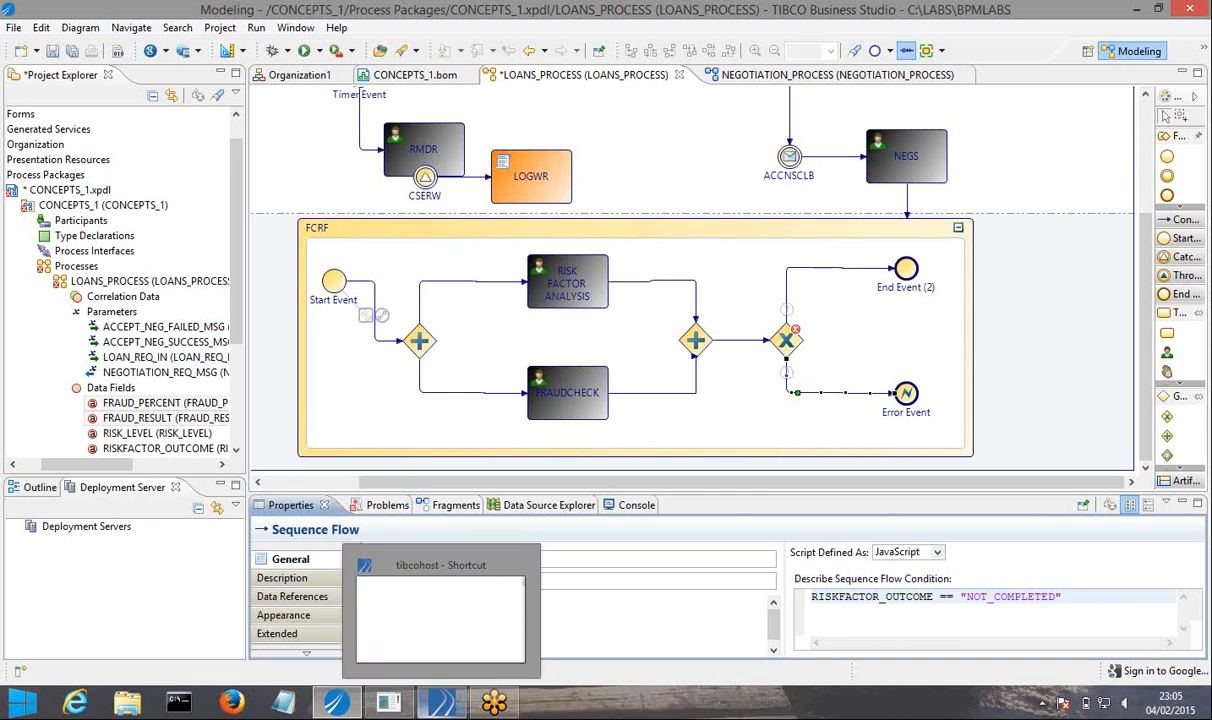
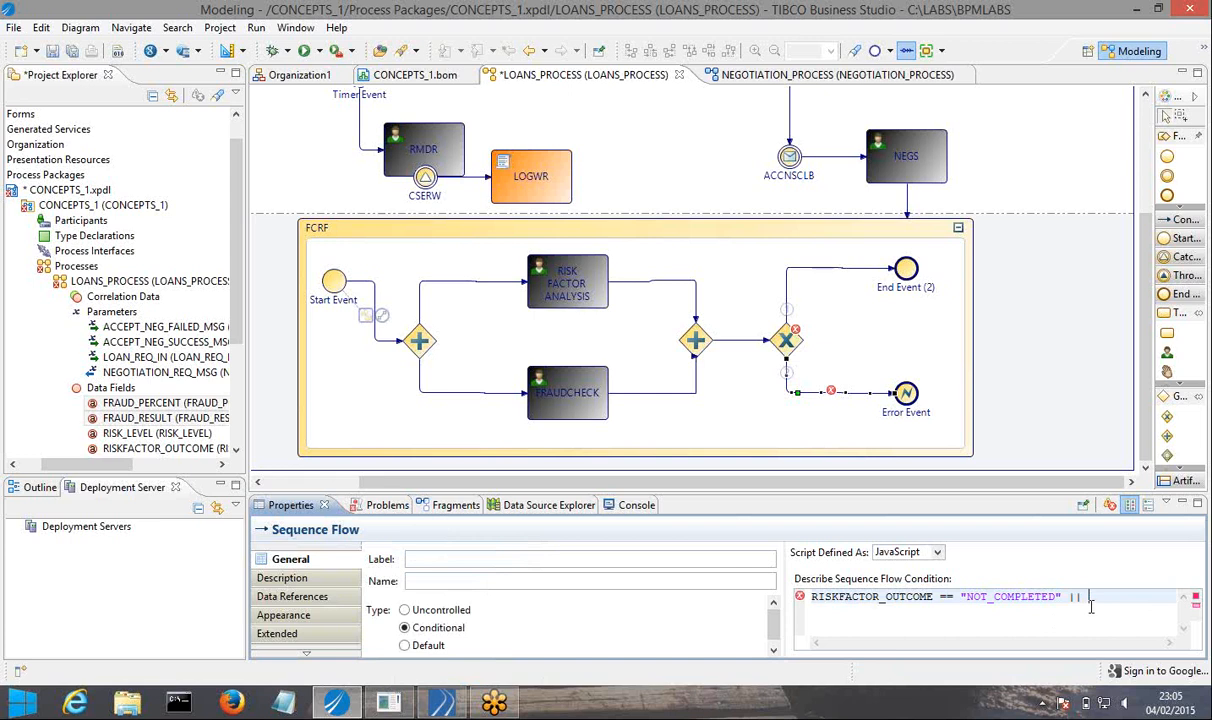
# Extend the Error Event flow's condition after the OR operator with the data field FRAUD_RESULT and the comparison ==.
pyautogui.hotkey('ctrl', 'space')
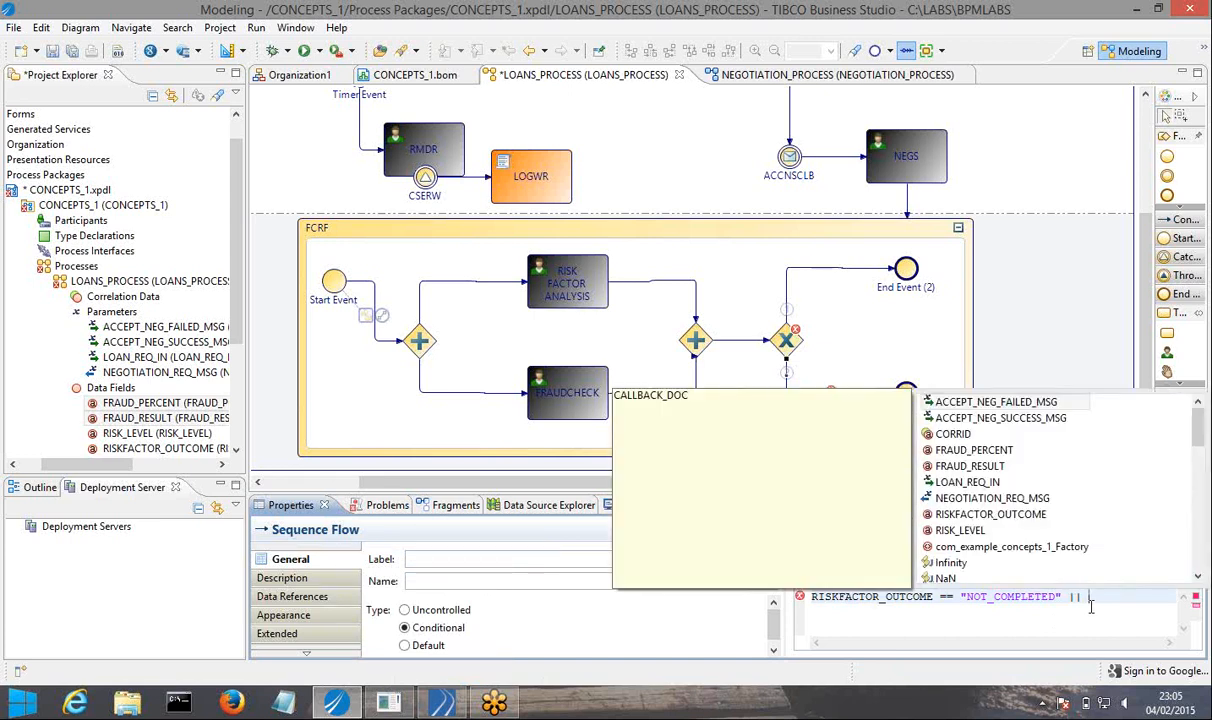
pyautogui.press('Down')
pyautogui.press('Down')
pyautogui.press('Down')
pyautogui.press('Down')
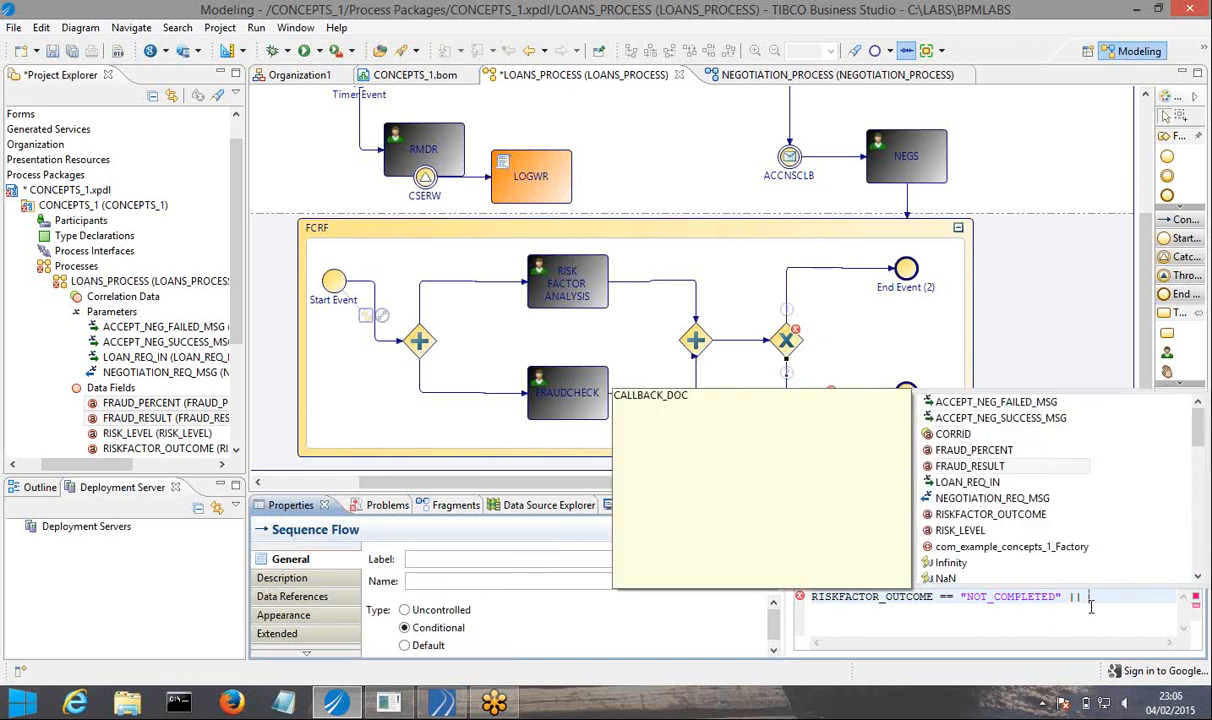
pyautogui.press('Return')
pyautogui.write('=')
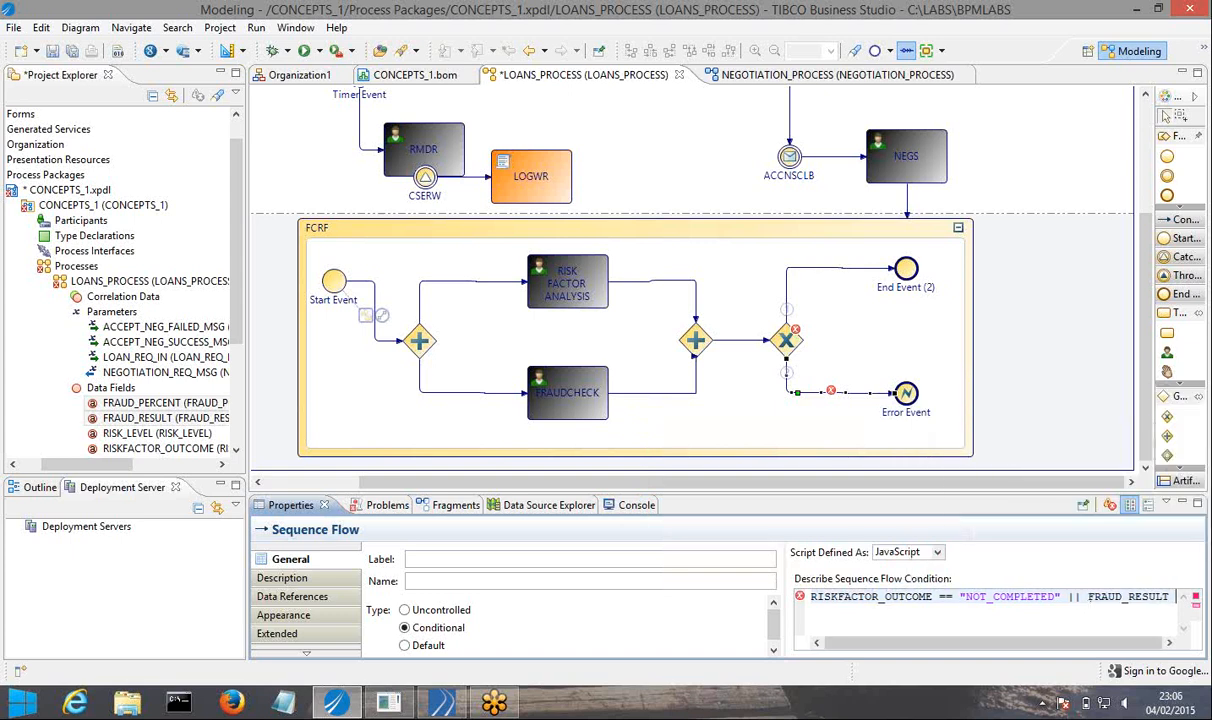
pyautogui.press('BackSpace')
pyautogui.write('==')
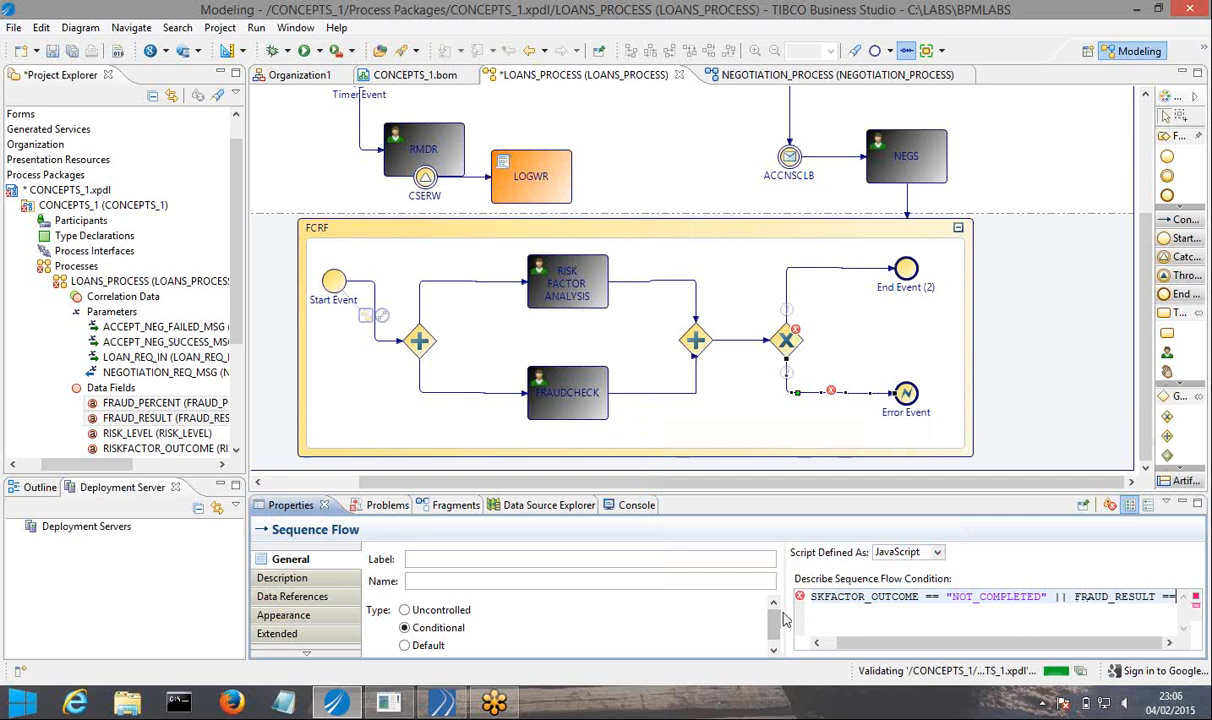
# Complete the FRAUD_RESULT comparison in the flow's condition with the value "NOT_COMPLETED" and a closing semicolon.
pyautogui.moveTo(778, 611); pyautogui.dragTo(573, 611)
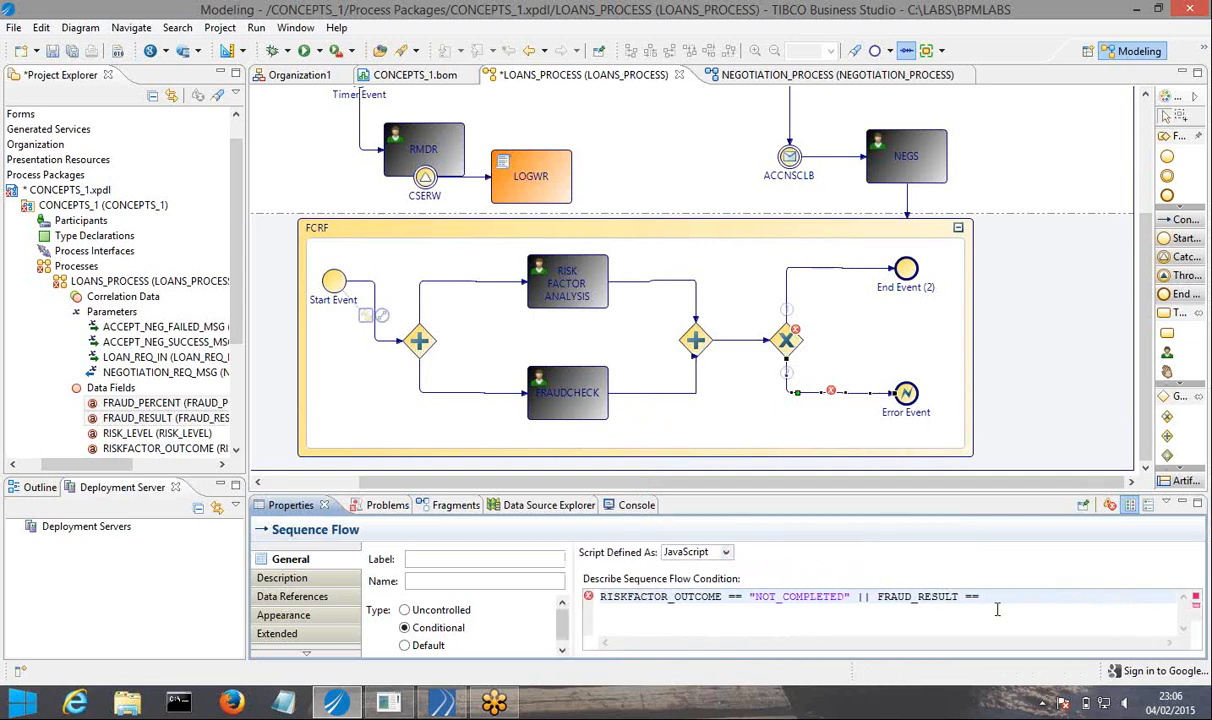
pyautogui.write('""NOT_COMPLETED;')
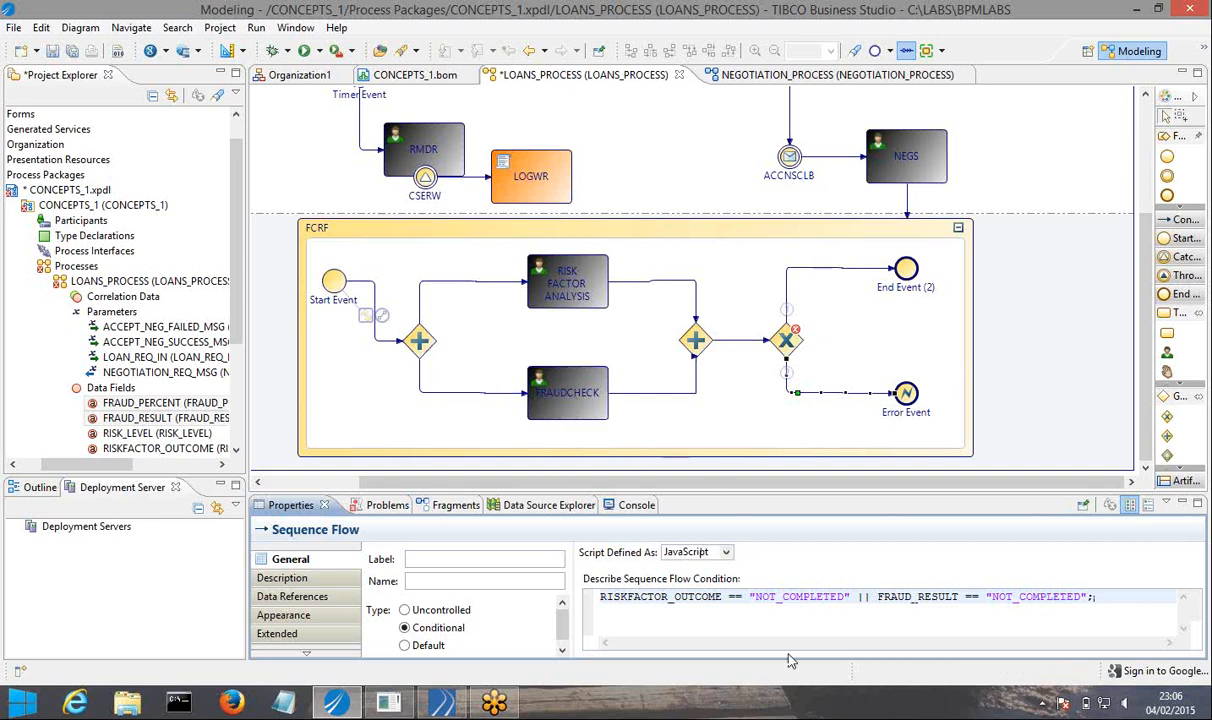
# Make the sequence flow from the exclusive gateway to End Event (2) the default flow and save the process.
pyautogui.click(786, 299)
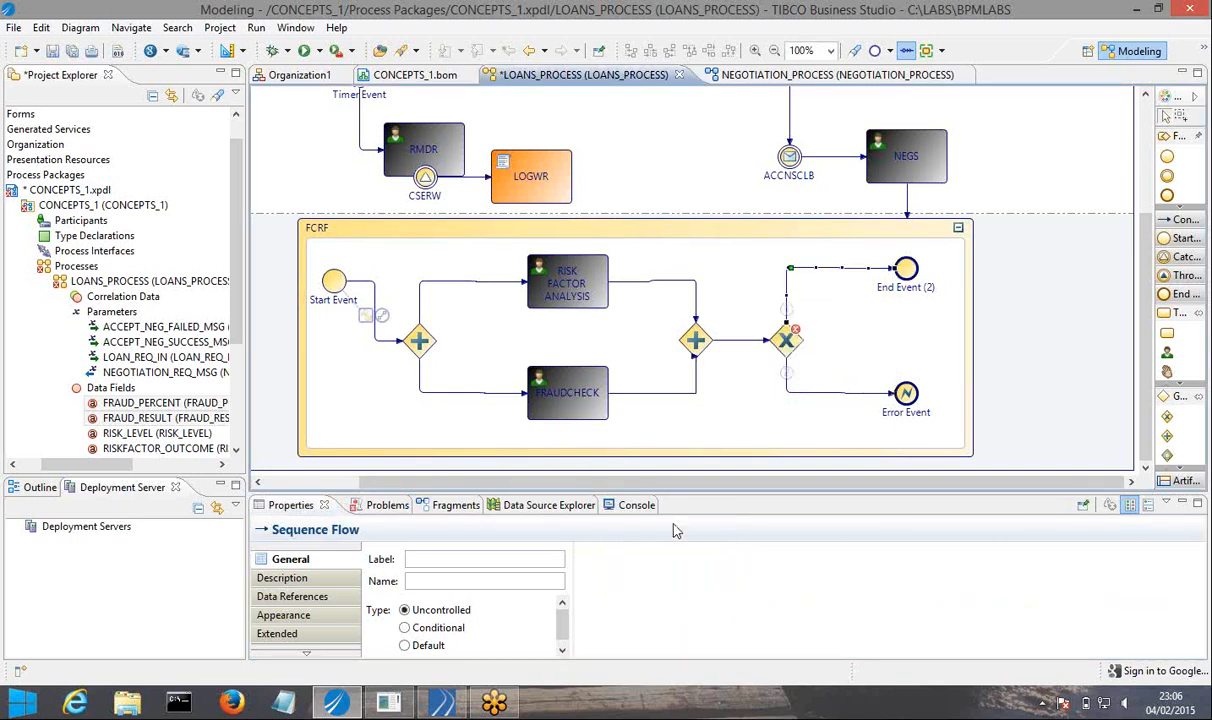
pyautogui.click(418, 648)
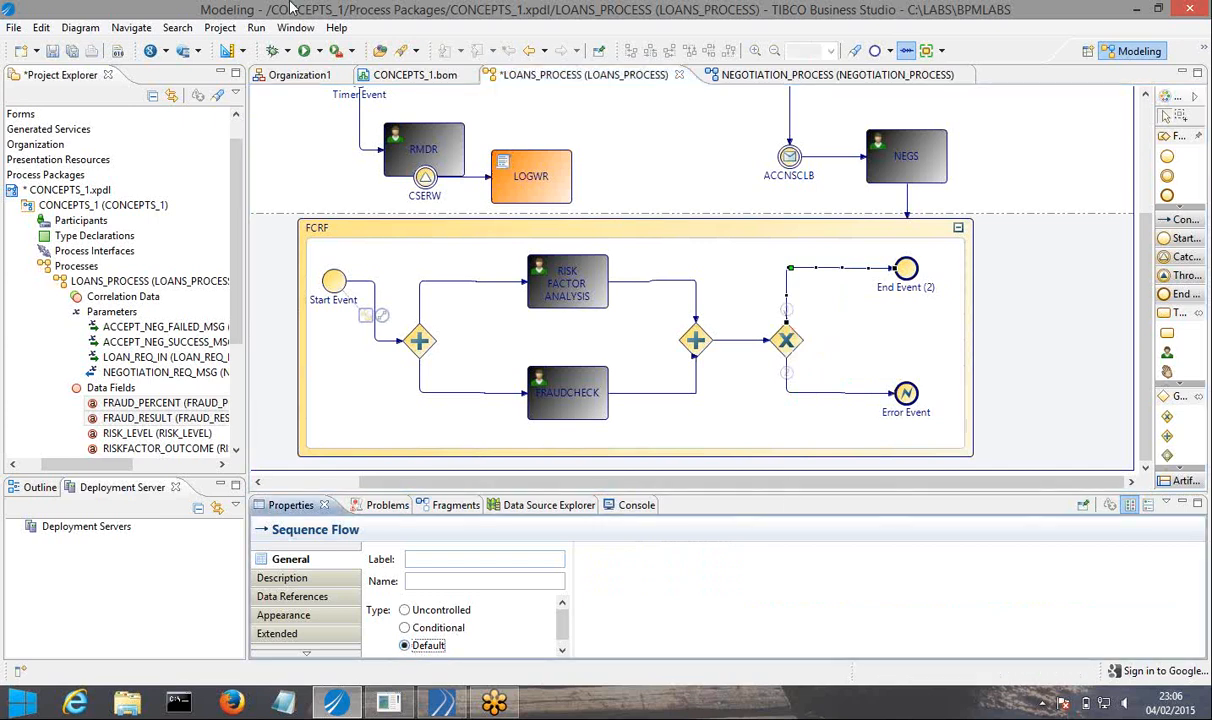
pyautogui.click(72, 52)
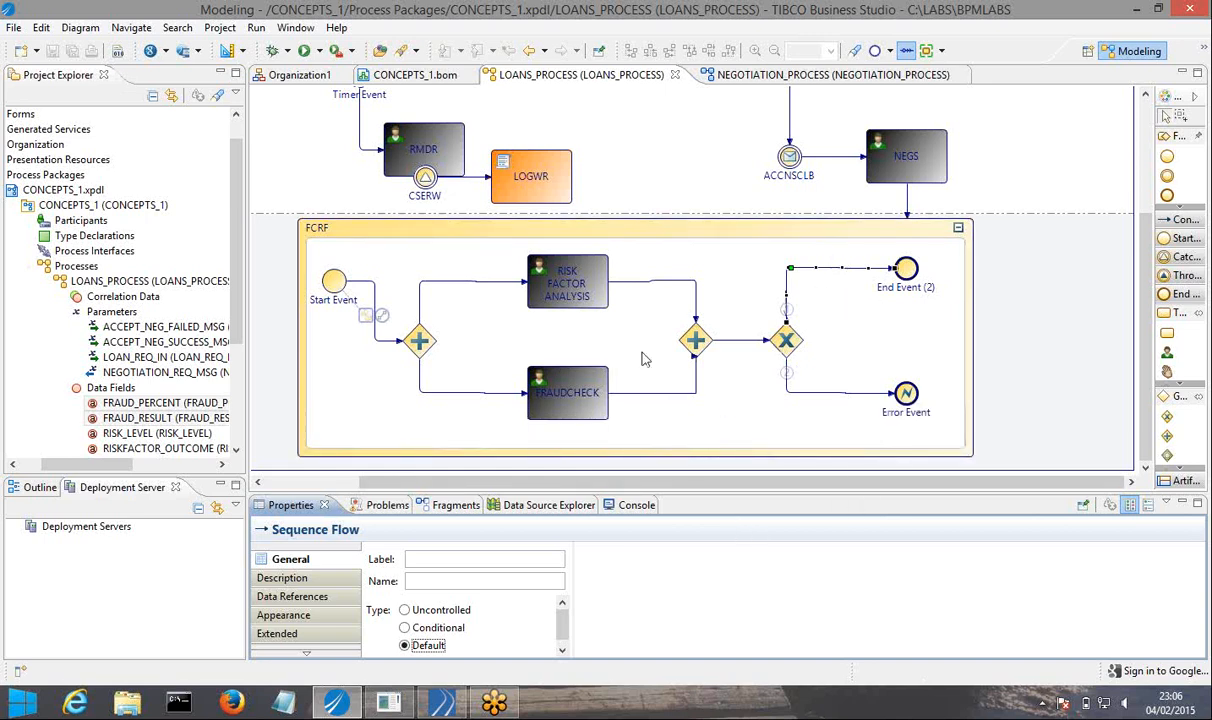
pyautogui.moveTo(245, 185); pyautogui.dragTo(116, 185)
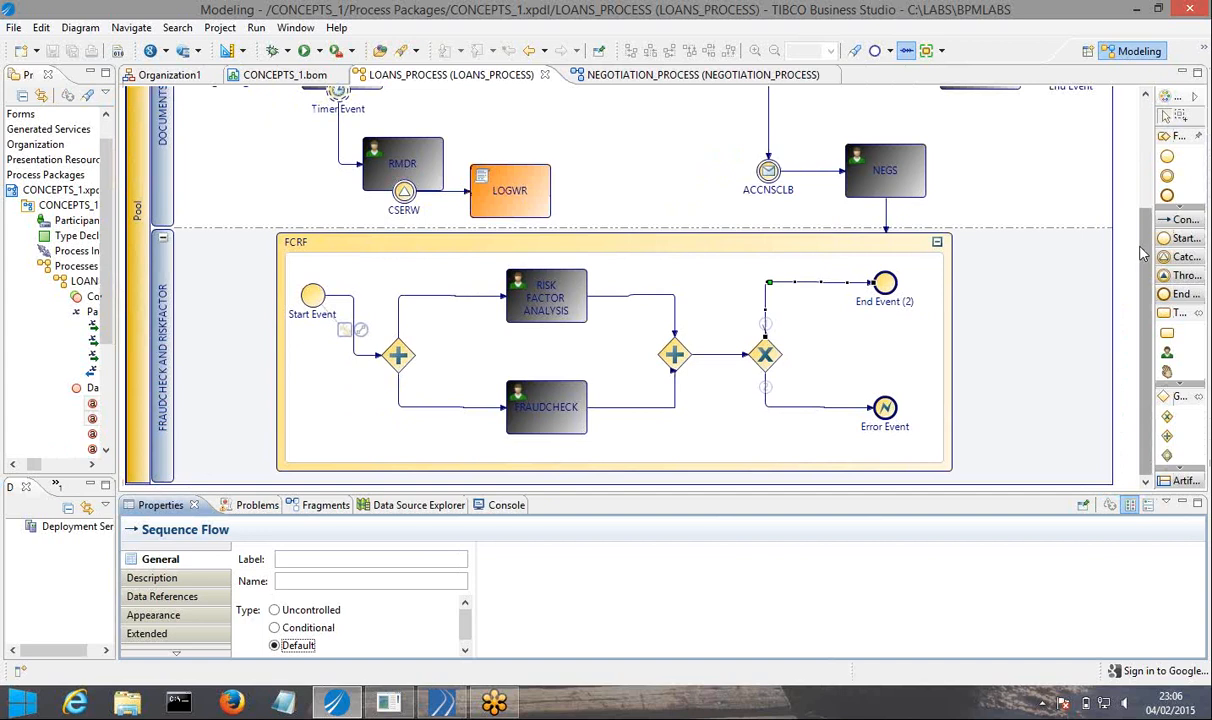
pyautogui.scroll(4, 1140, 232)
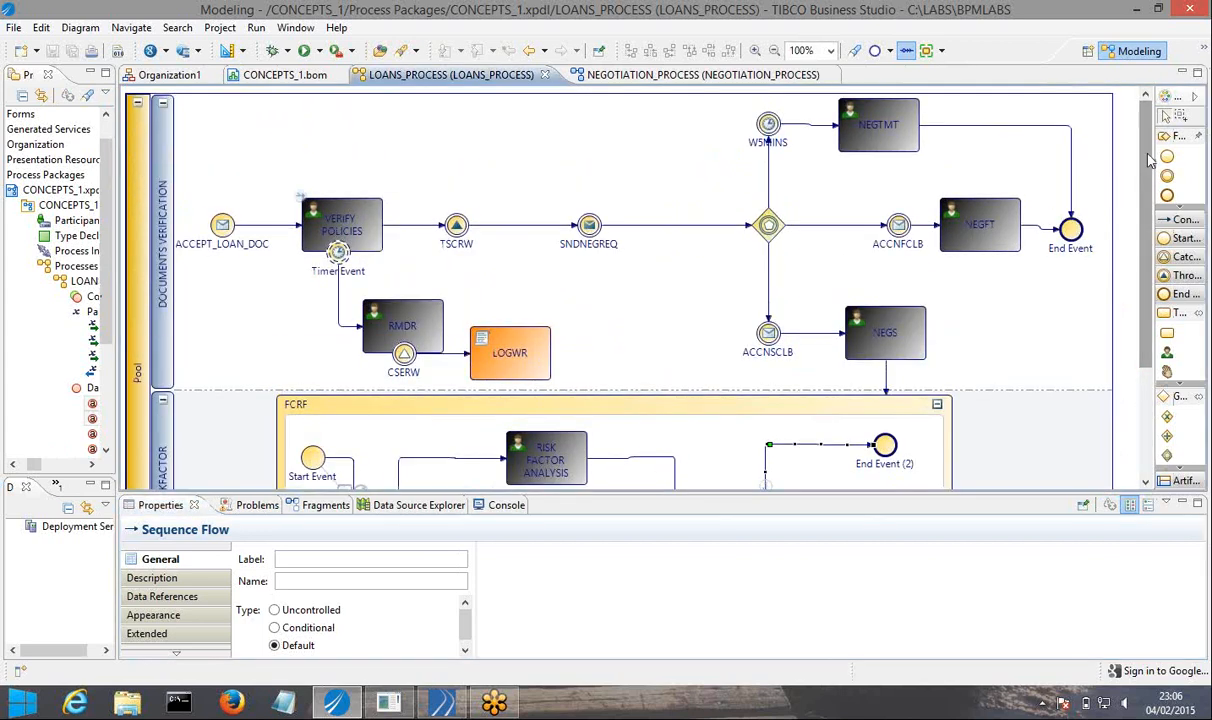
pyautogui.scroll(-4, 1090, 160)
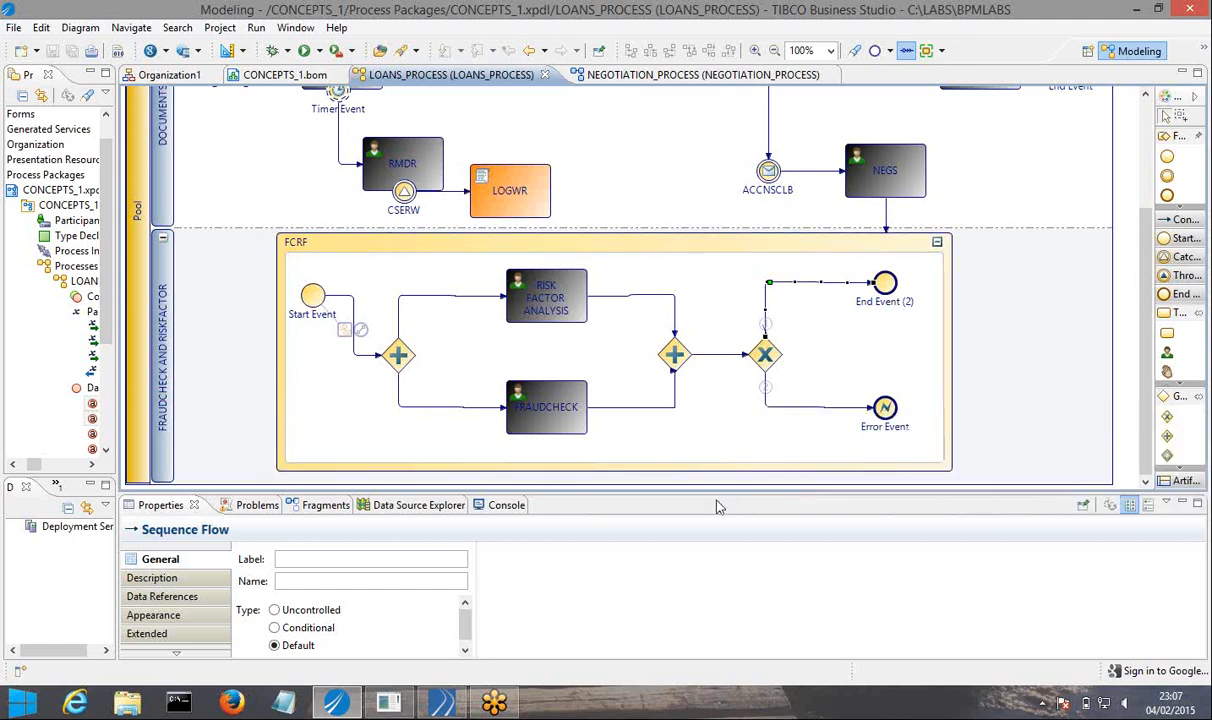
pyautogui.moveTo(720, 493); pyautogui.dragTo(720, 403)
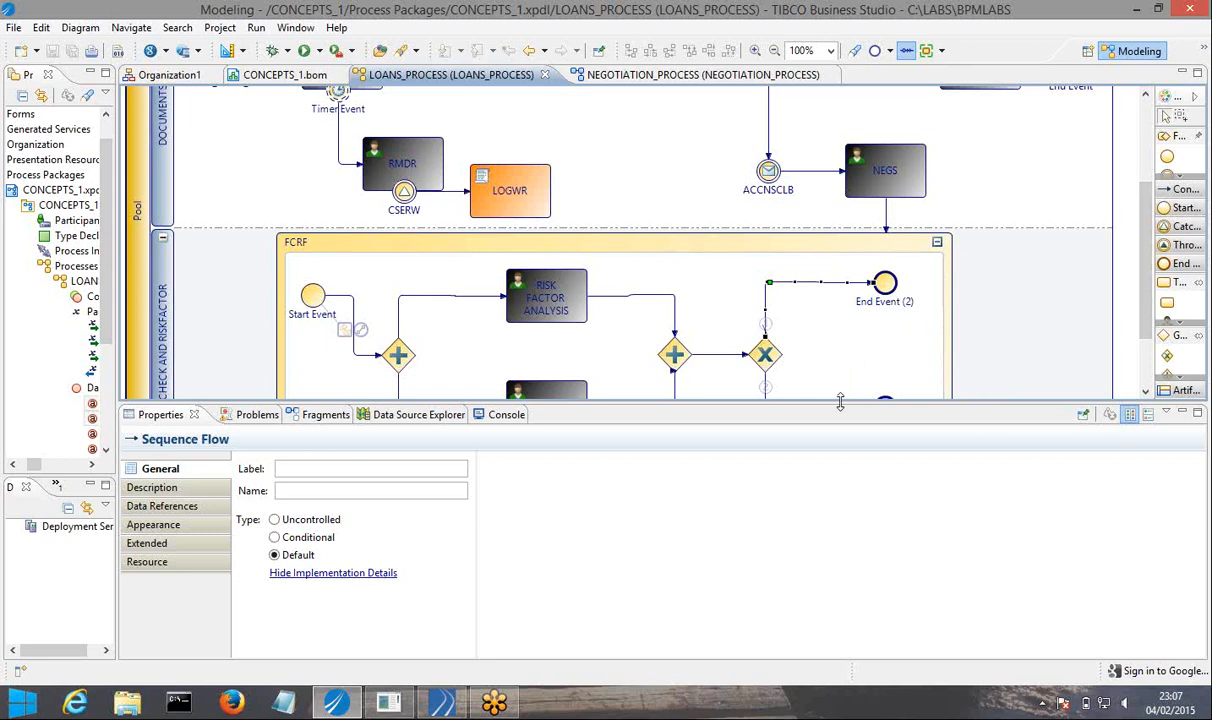
pyautogui.moveTo(840, 401); pyautogui.dragTo(850, 497)
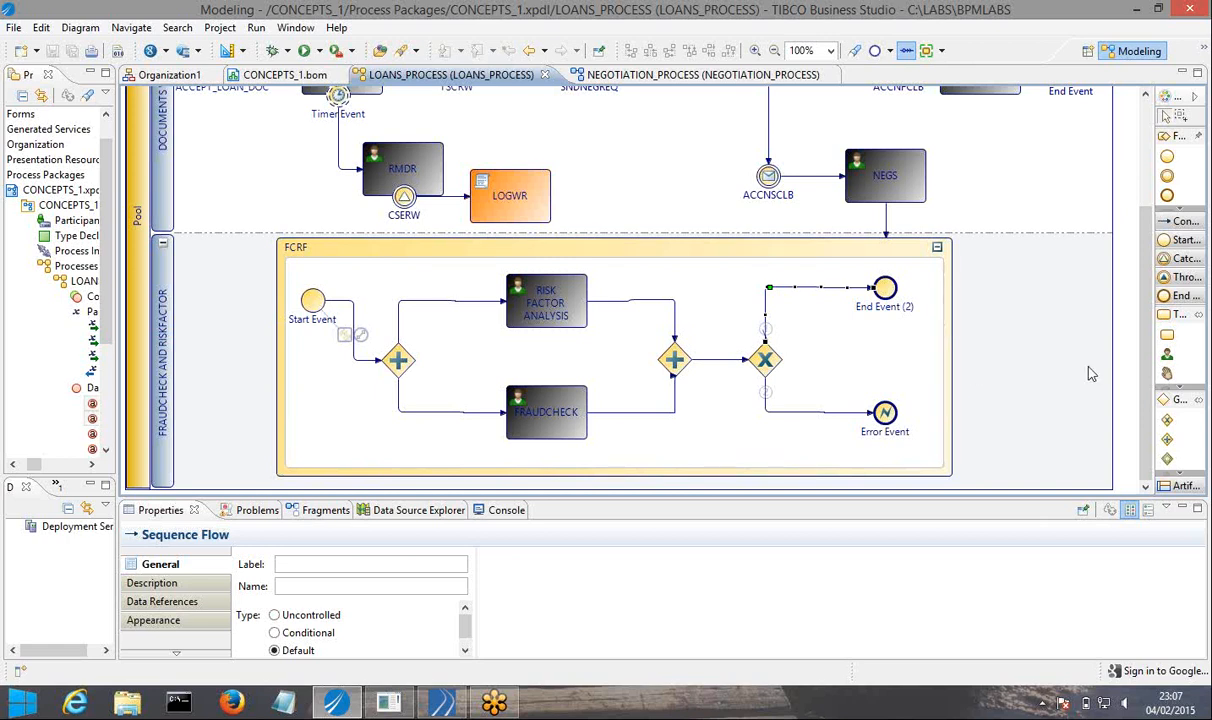
# Place a generic task beside the FCRF sub-process and browse the activity types available for it.
pyautogui.click(1166, 353)
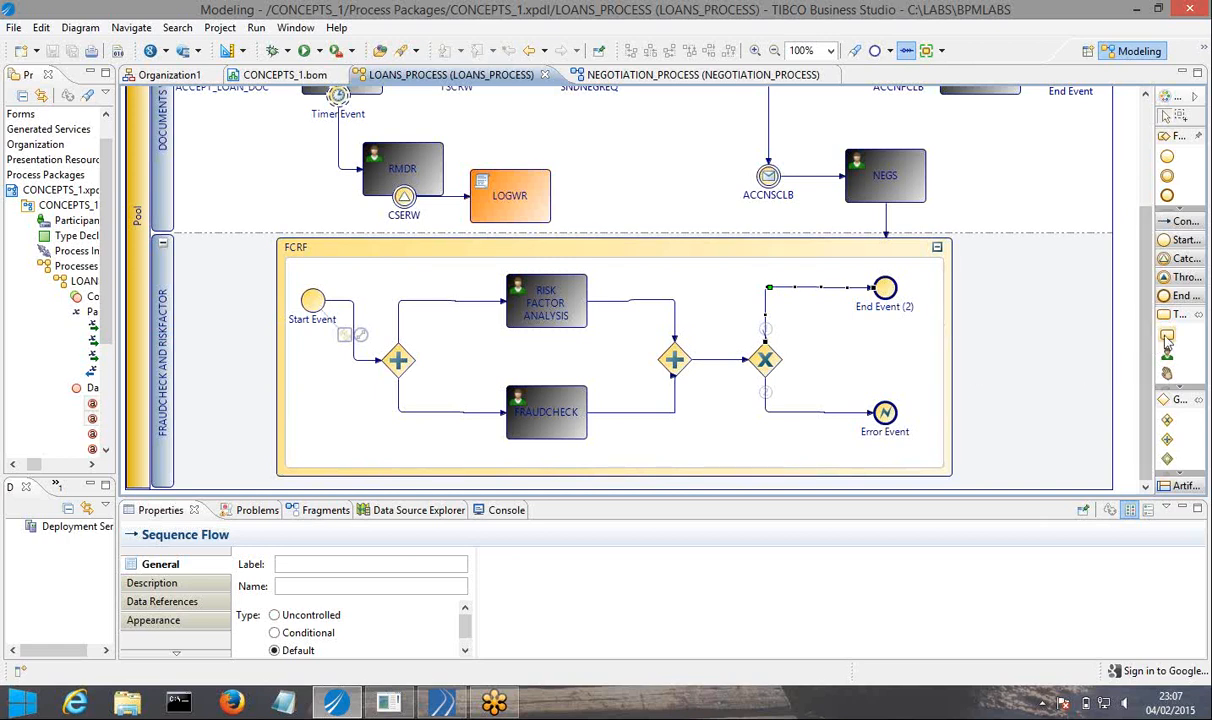
pyautogui.click(1003, 308)
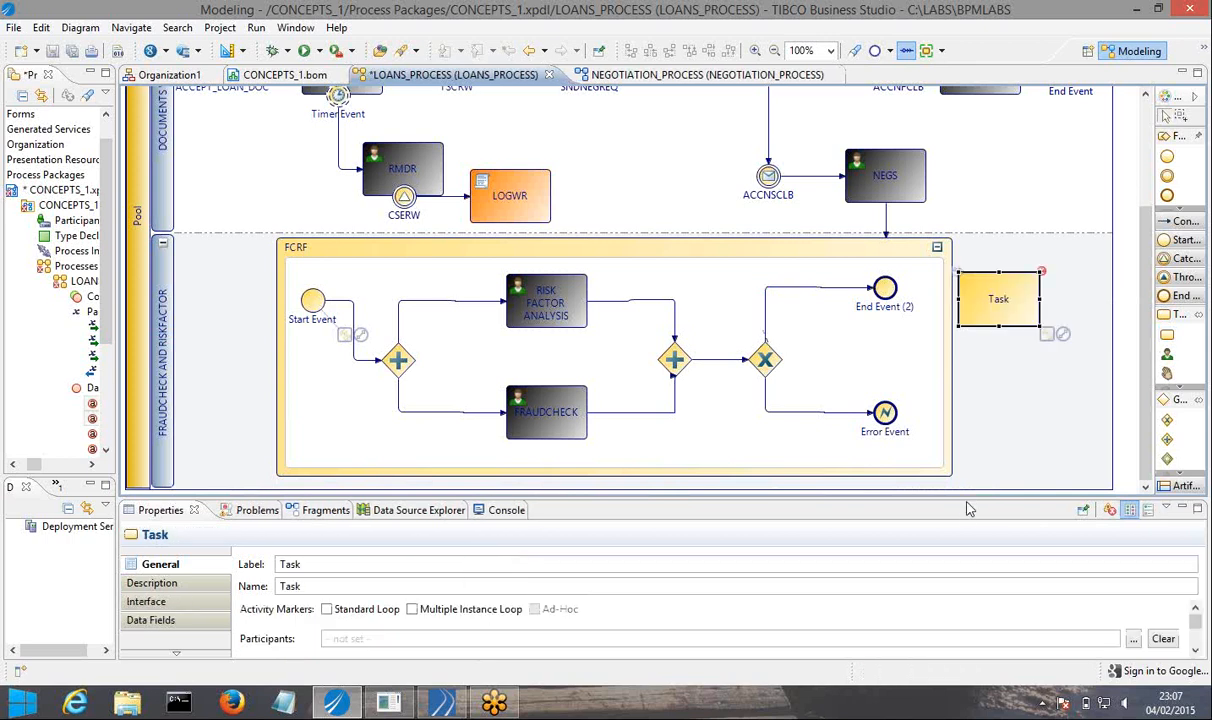
pyautogui.moveTo(968, 497); pyautogui.dragTo(968, 402)
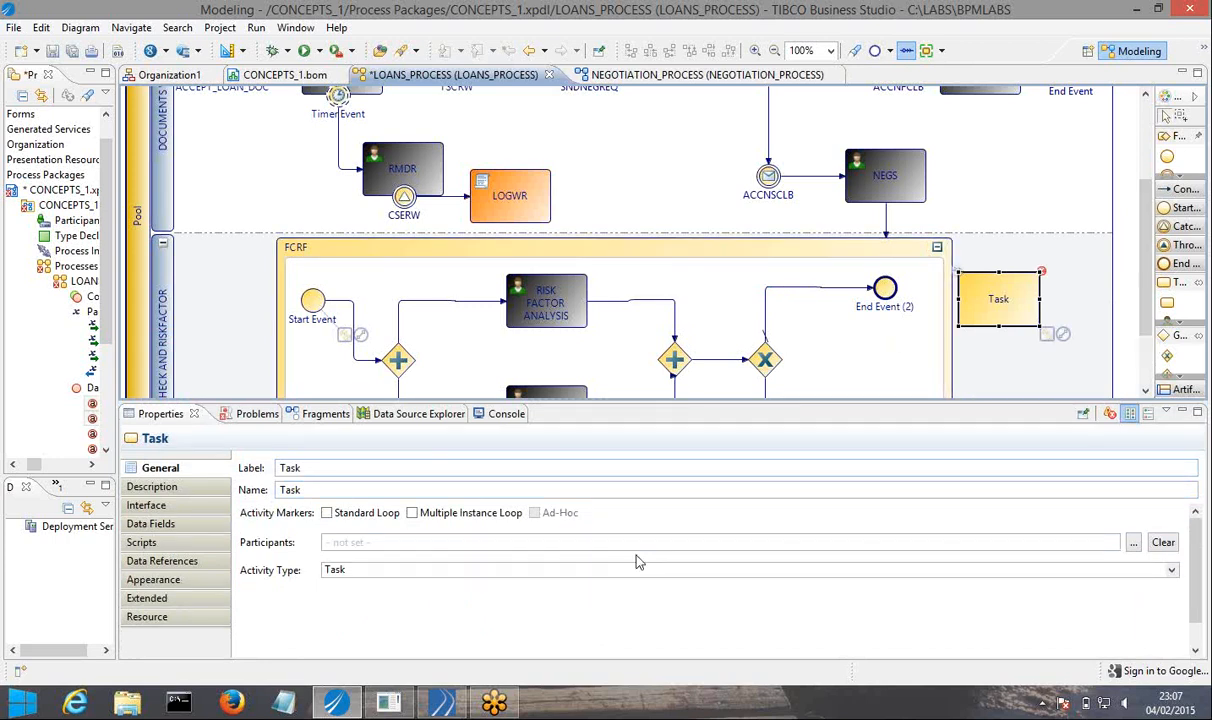
pyautogui.click(585, 570)
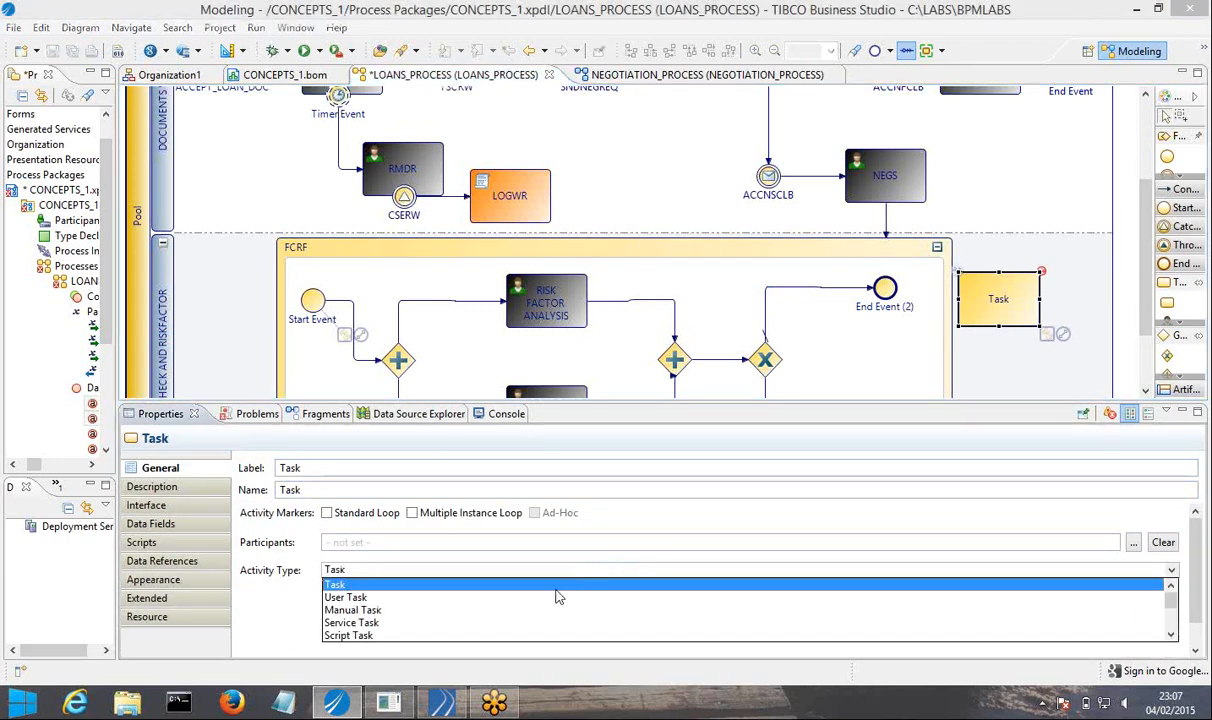
pyautogui.scroll(-2, 499, 620)
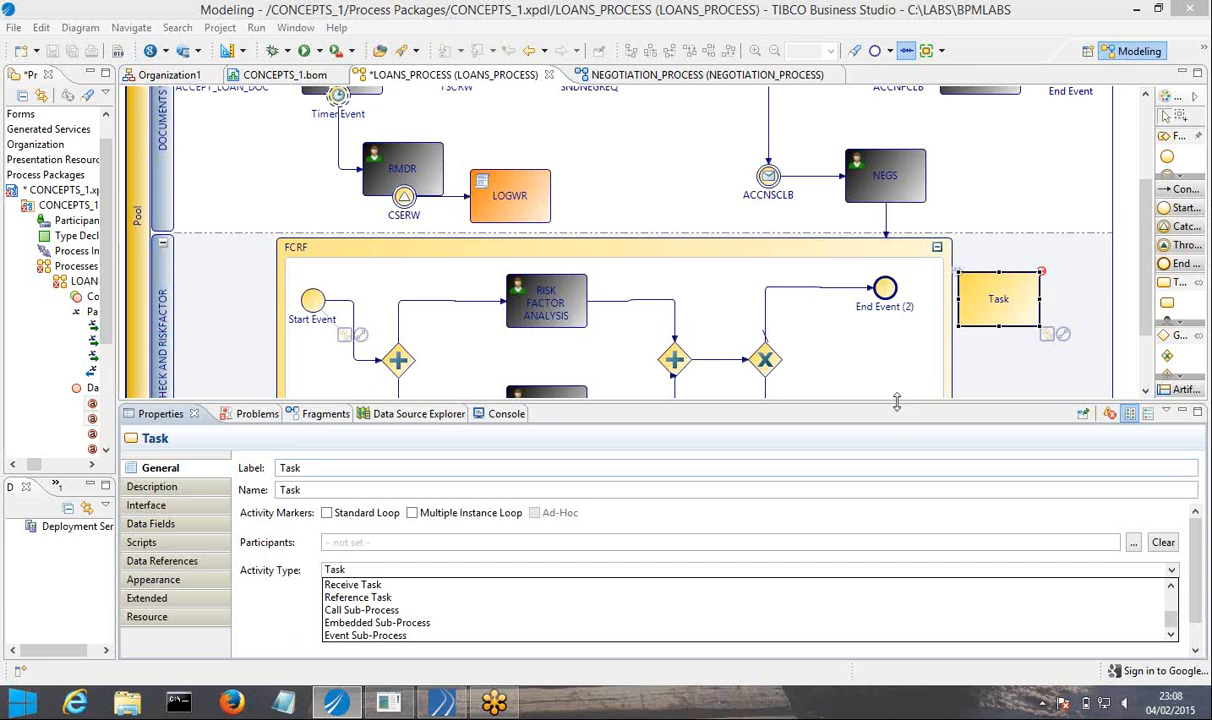
pyautogui.moveTo(898, 406); pyautogui.dragTo(905, 536)
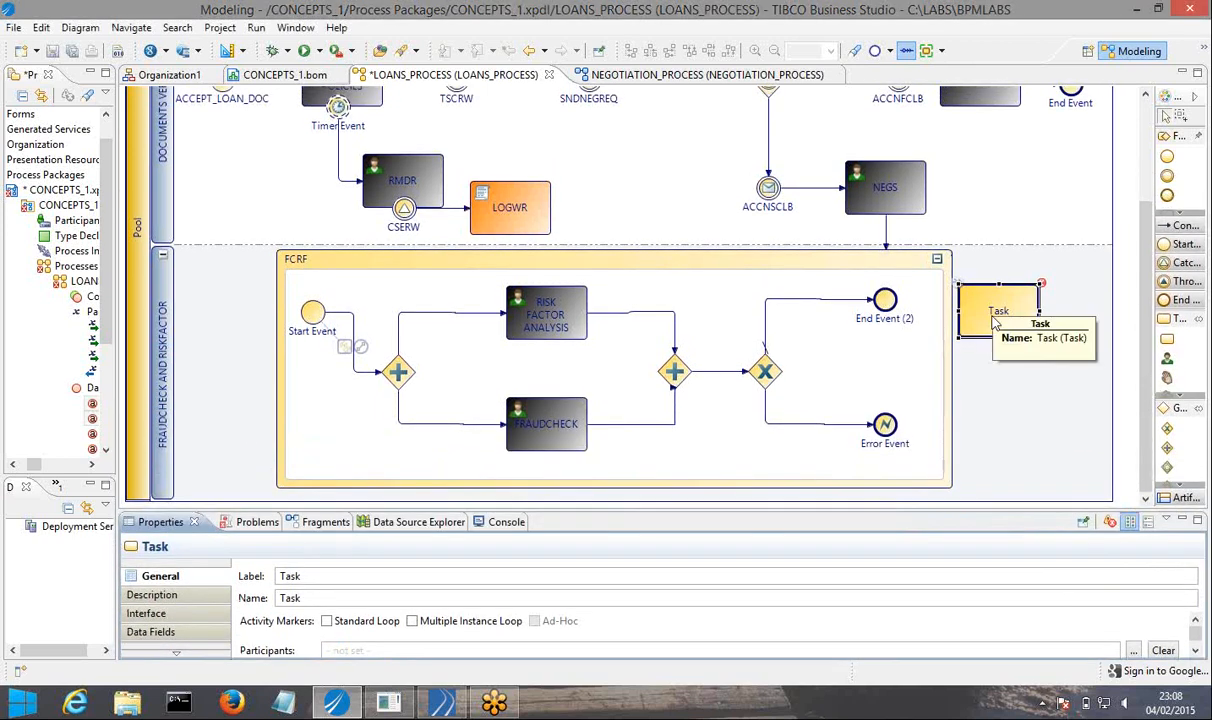
# Delete the generic task beside the FCRF sub-process and save the process.
pyautogui.rightClick(995, 320)
pyautogui.click(1030, 541)
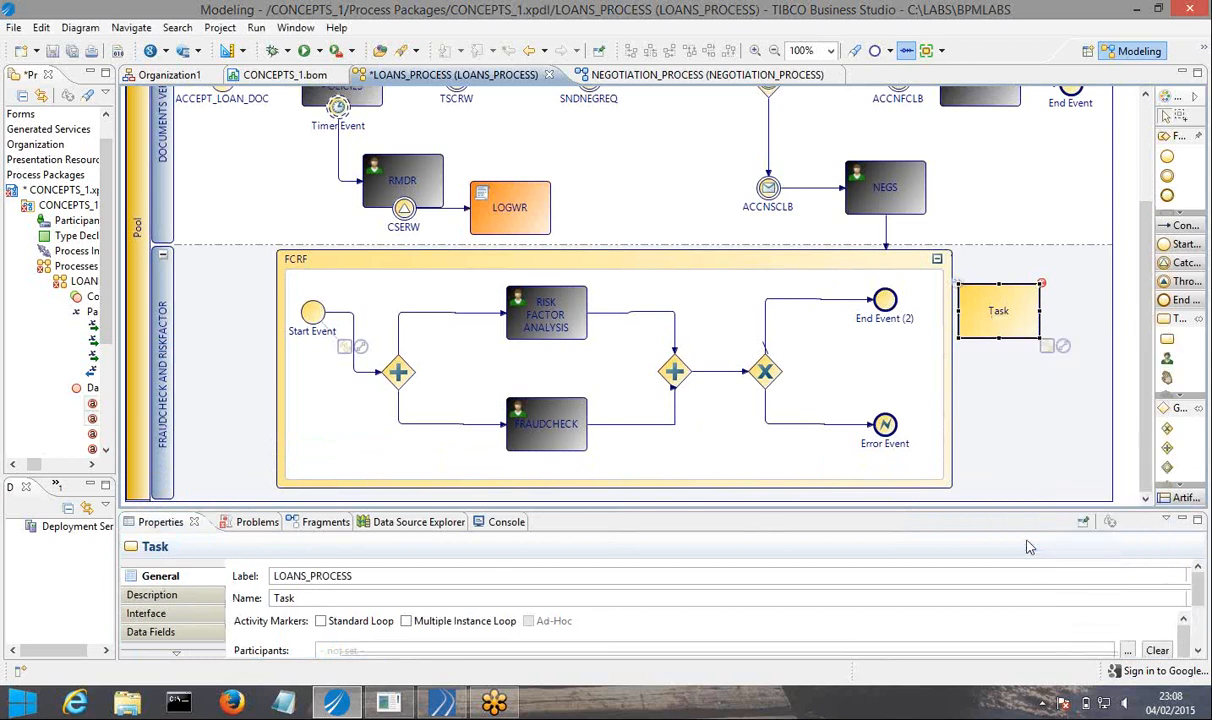
pyautogui.hotkey('ctrl', 's')
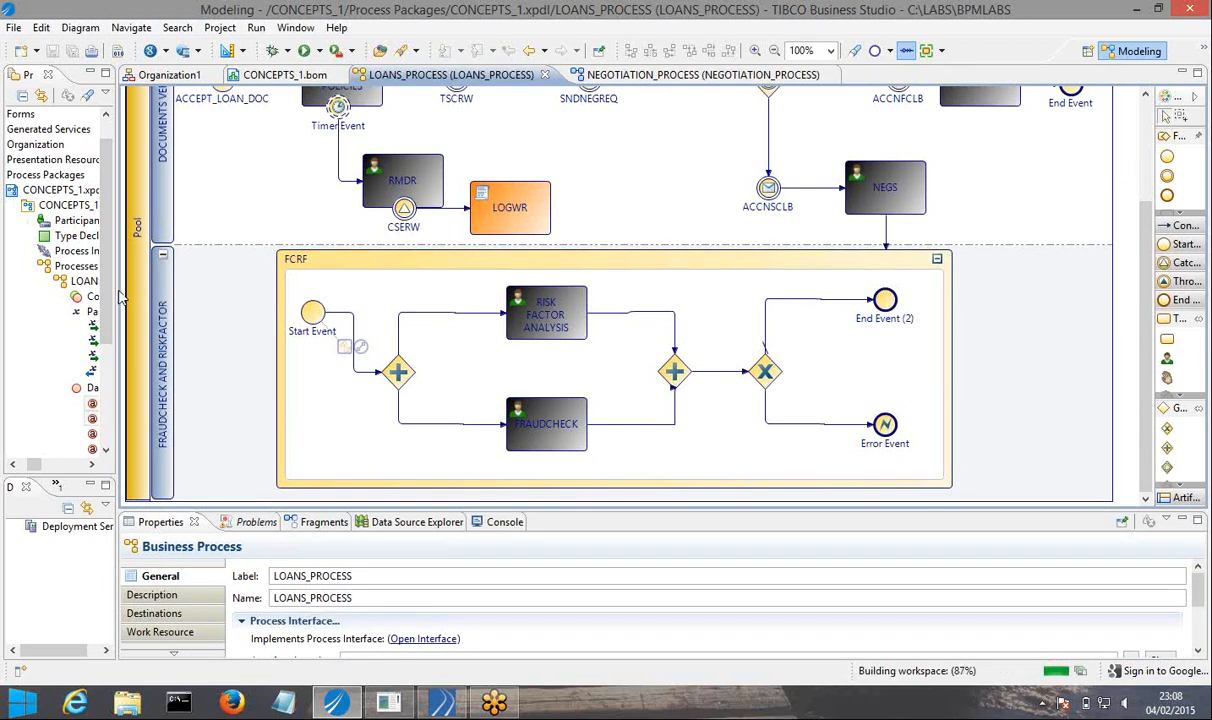
# Check the Error Event inside FCRF and collapse the FCRF embedded sub-process.
pyautogui.moveTo(116, 297); pyautogui.dragTo(96, 292)
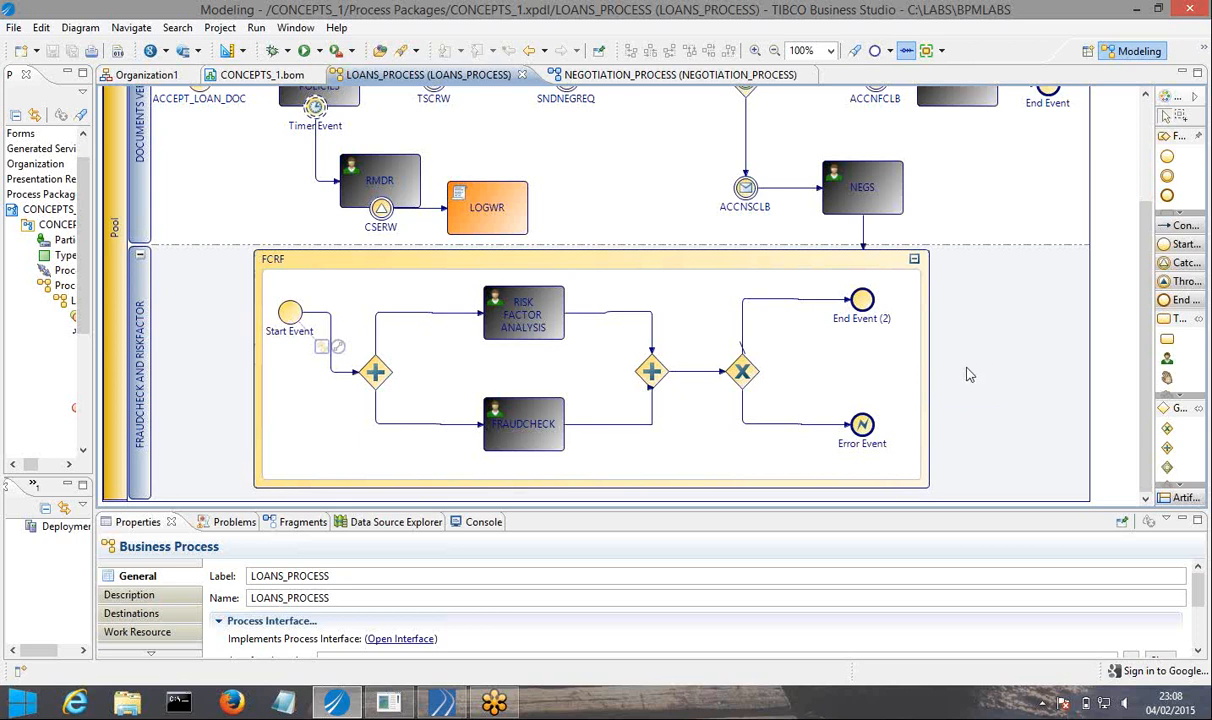
pyautogui.click(864, 427)
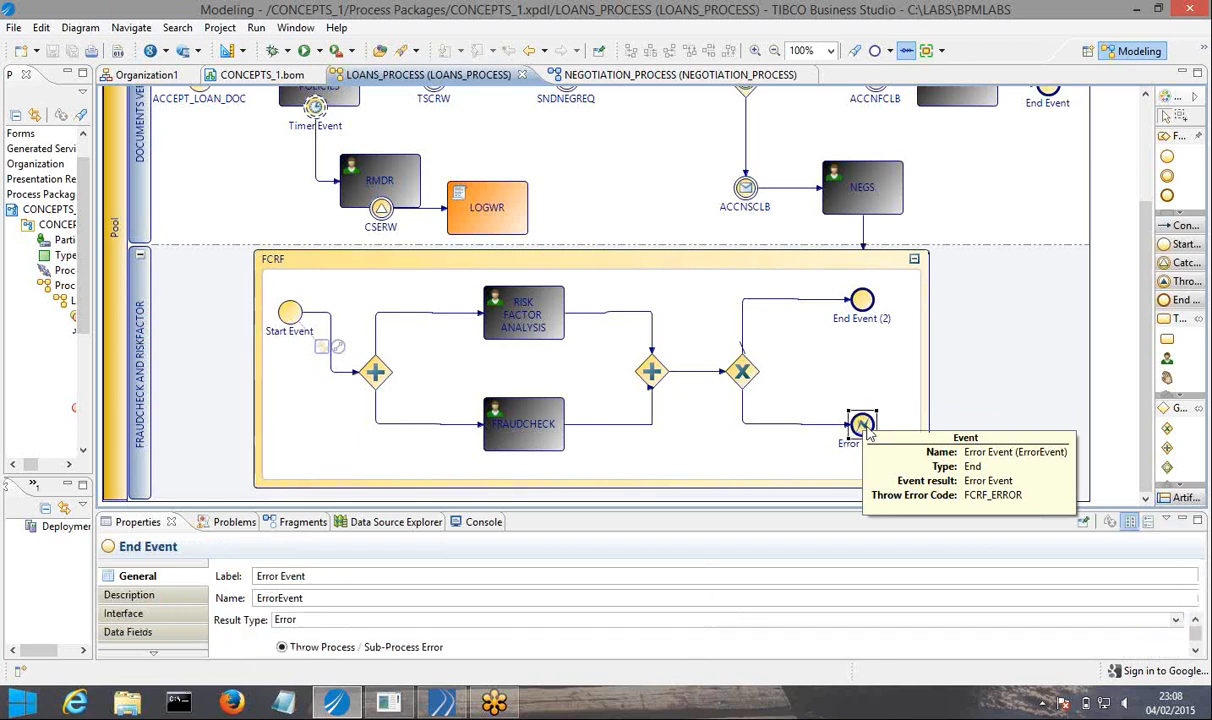
pyautogui.click(915, 263)
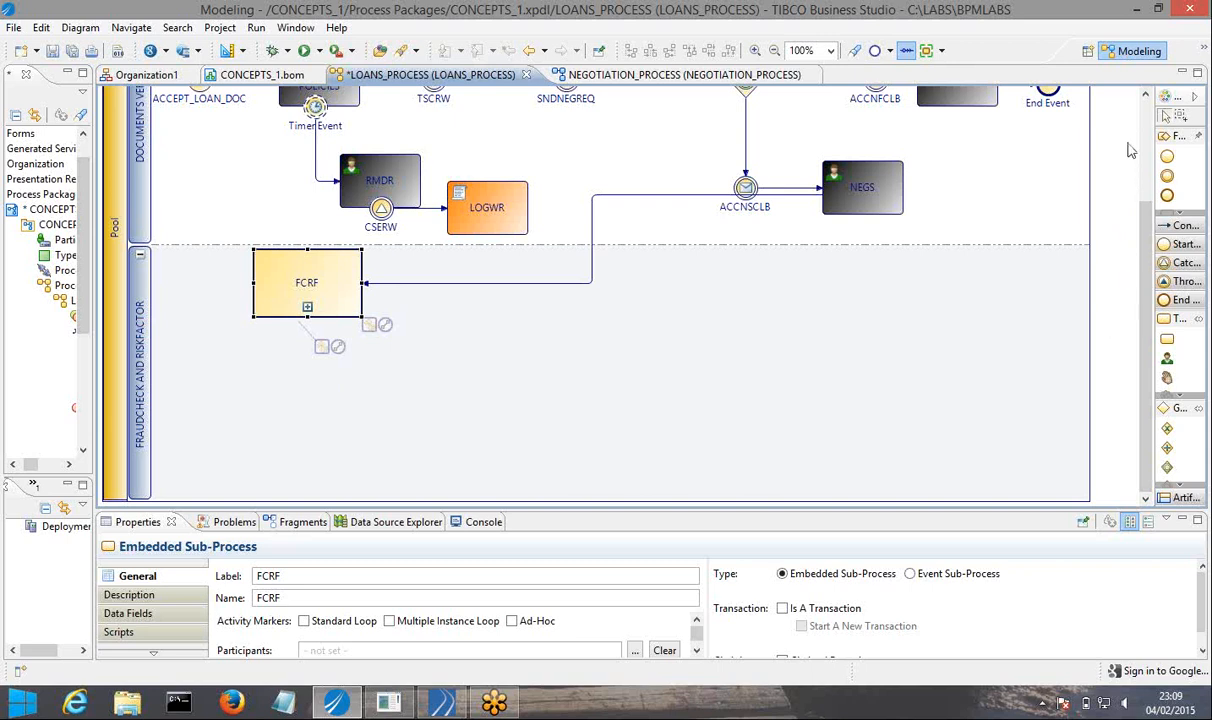
# Attach a catch error intermediate event to the boundary of the collapsed FCRF sub-process, near its lower-right corner.
pyautogui.click(1194, 96)
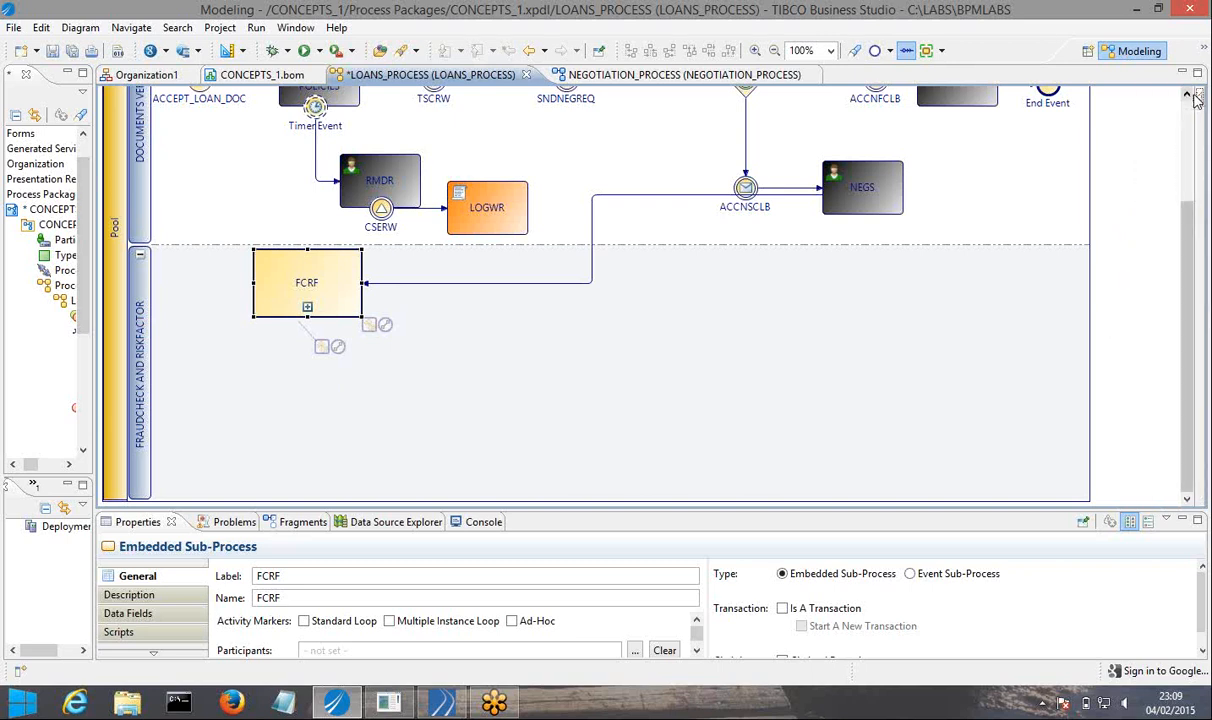
pyautogui.click(1188, 95)
pyautogui.click(1198, 94)
pyautogui.moveTo(1152, 224); pyautogui.dragTo(1078, 262)
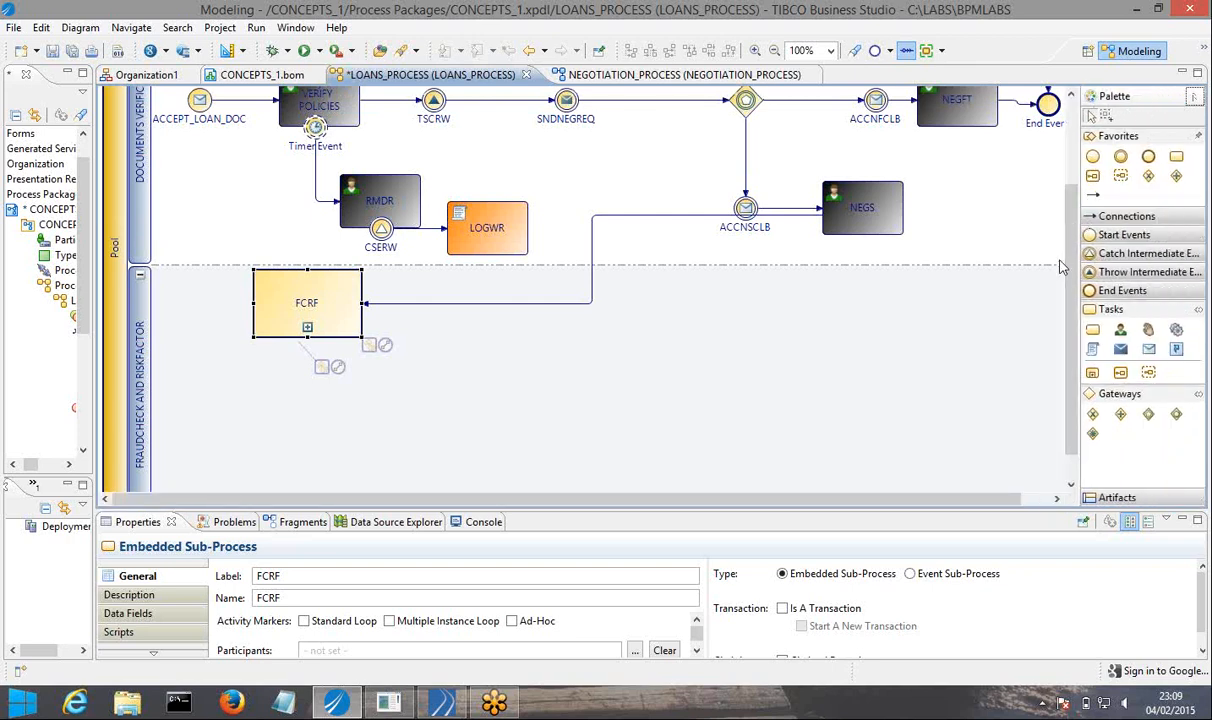
pyautogui.click(1135, 256)
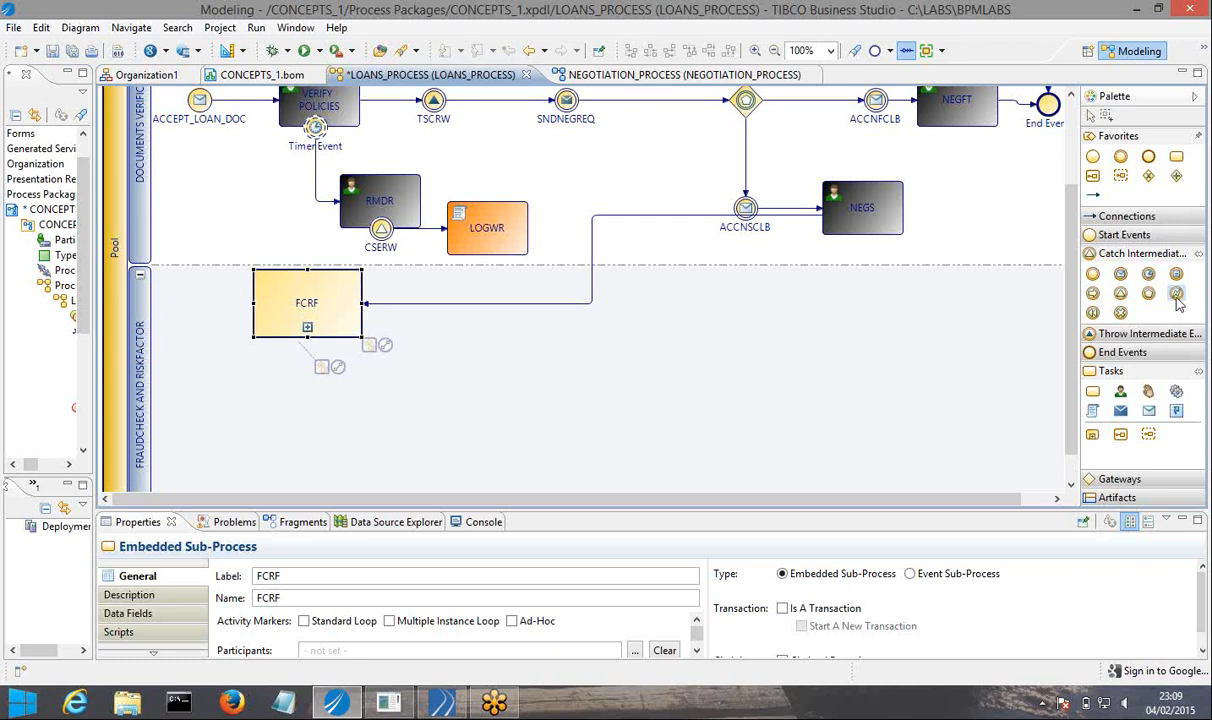
pyautogui.click(1177, 299)
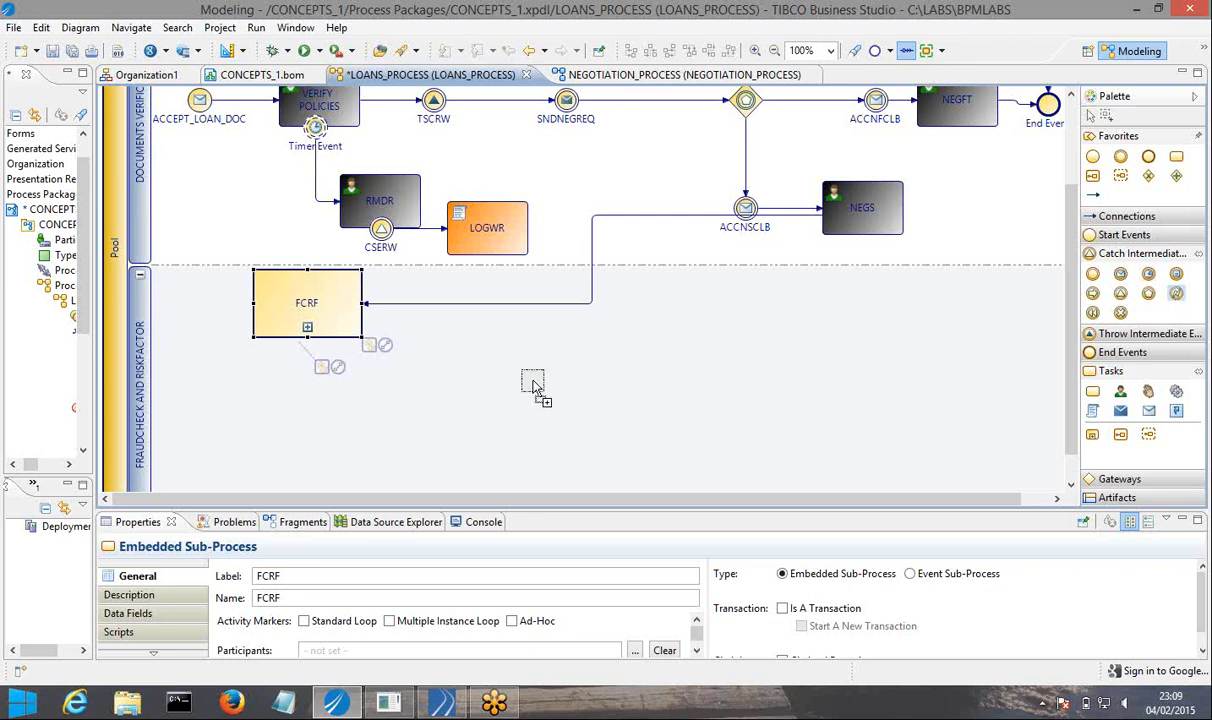
pyautogui.click(362, 329)
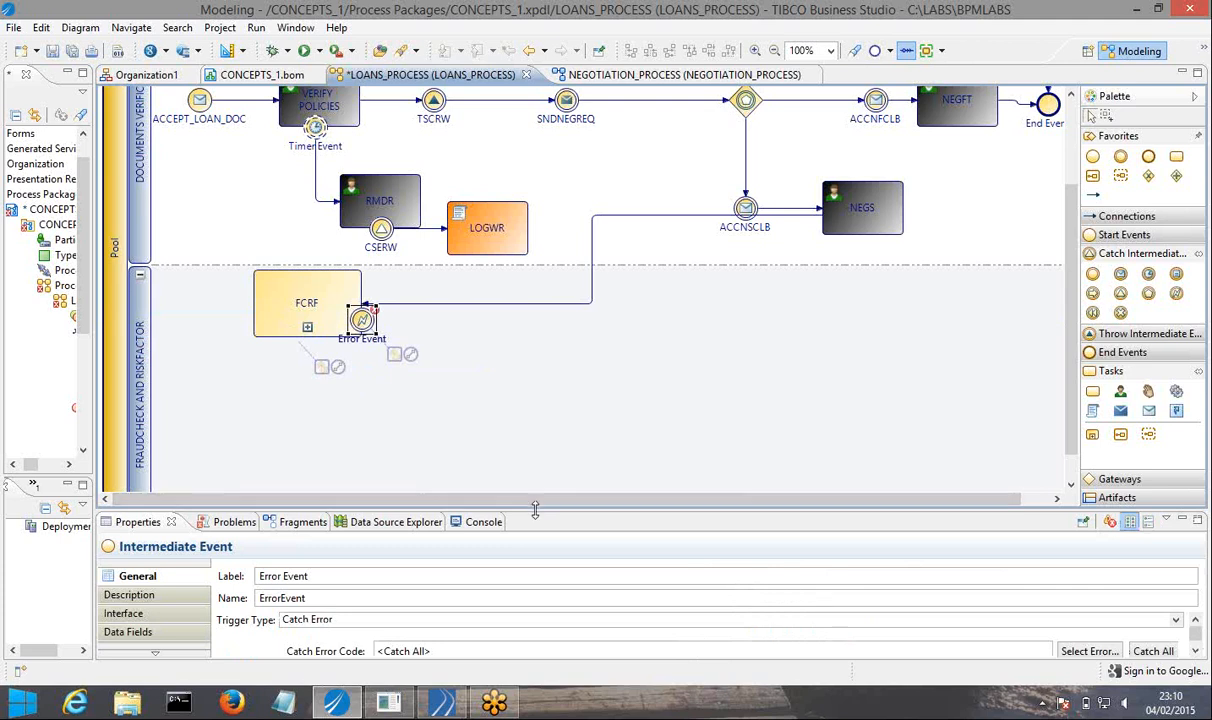
pyautogui.moveTo(535, 510); pyautogui.dragTo(470, 466)
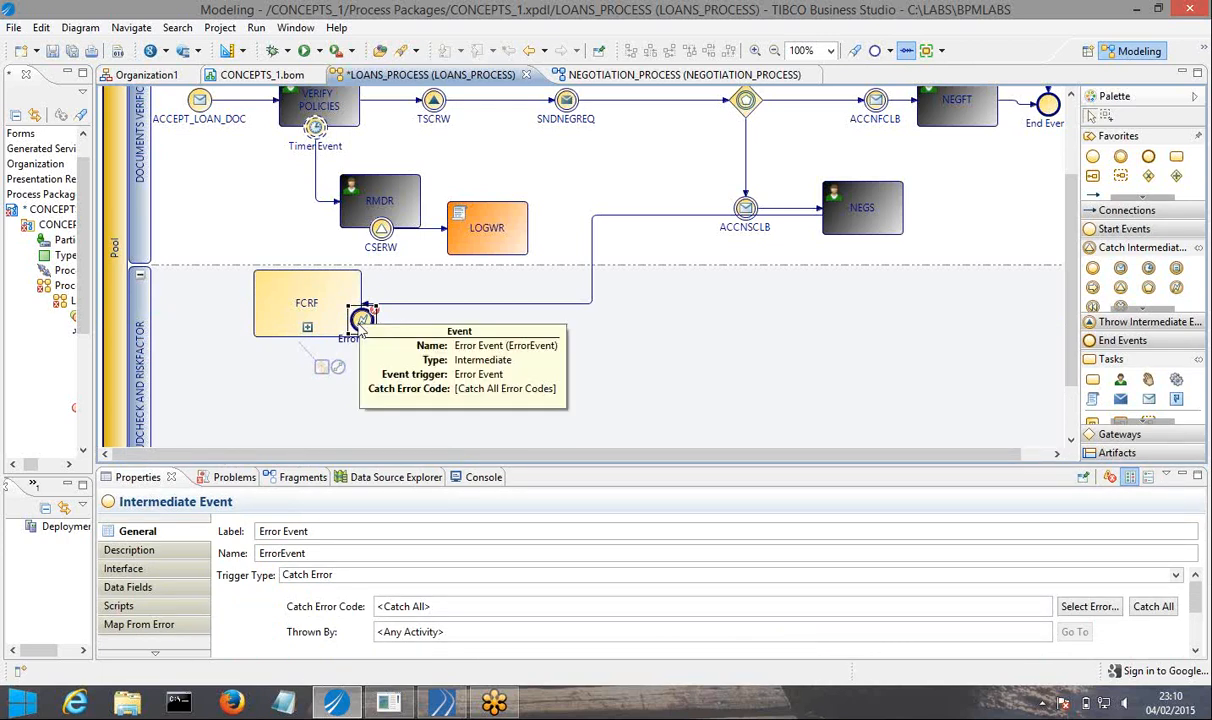
pyautogui.moveTo(366, 330); pyautogui.dragTo(363, 330)
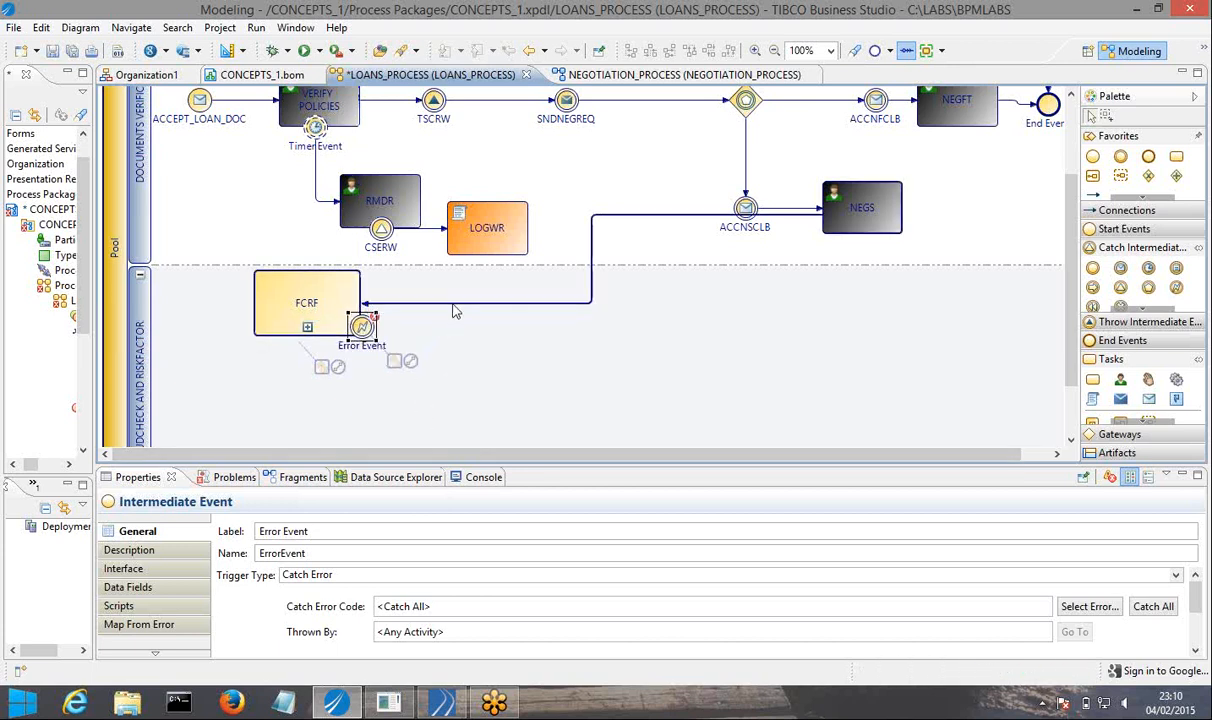
# Try to reroute the NEGS-to-FCRF sequence flow over the upper edge of the FCRF sub-process.
pyautogui.click(455, 304)
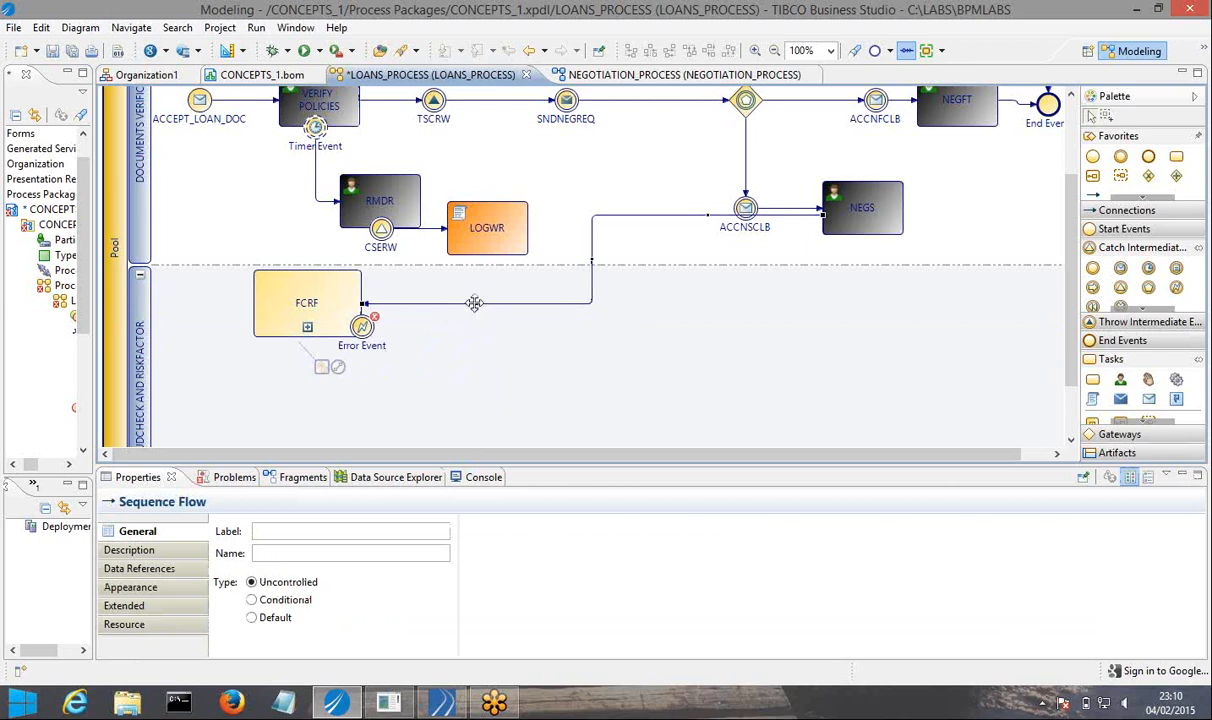
pyautogui.moveTo(474, 303); pyautogui.dragTo(380, 260)
pyautogui.click(447, 287)
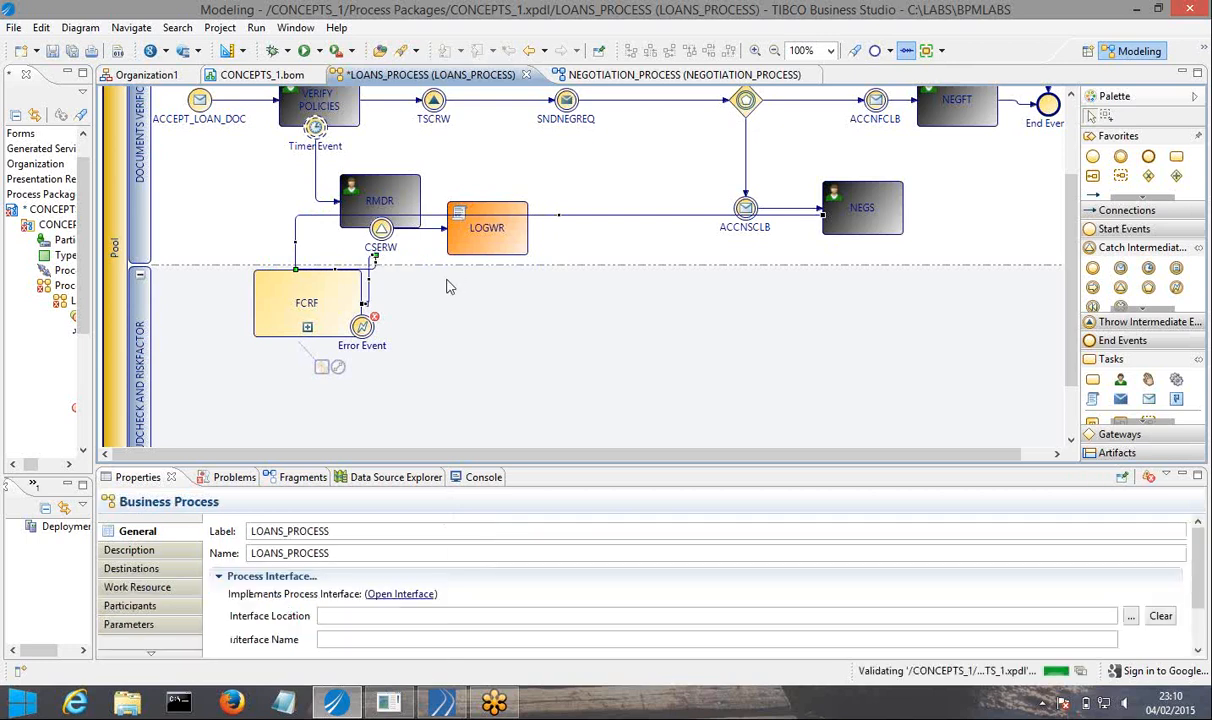
# Delete the tangled sequence flow that runs from NEGS to the FCRF sub-process.
pyautogui.click(595, 220)
pyautogui.rightClick(594, 216)
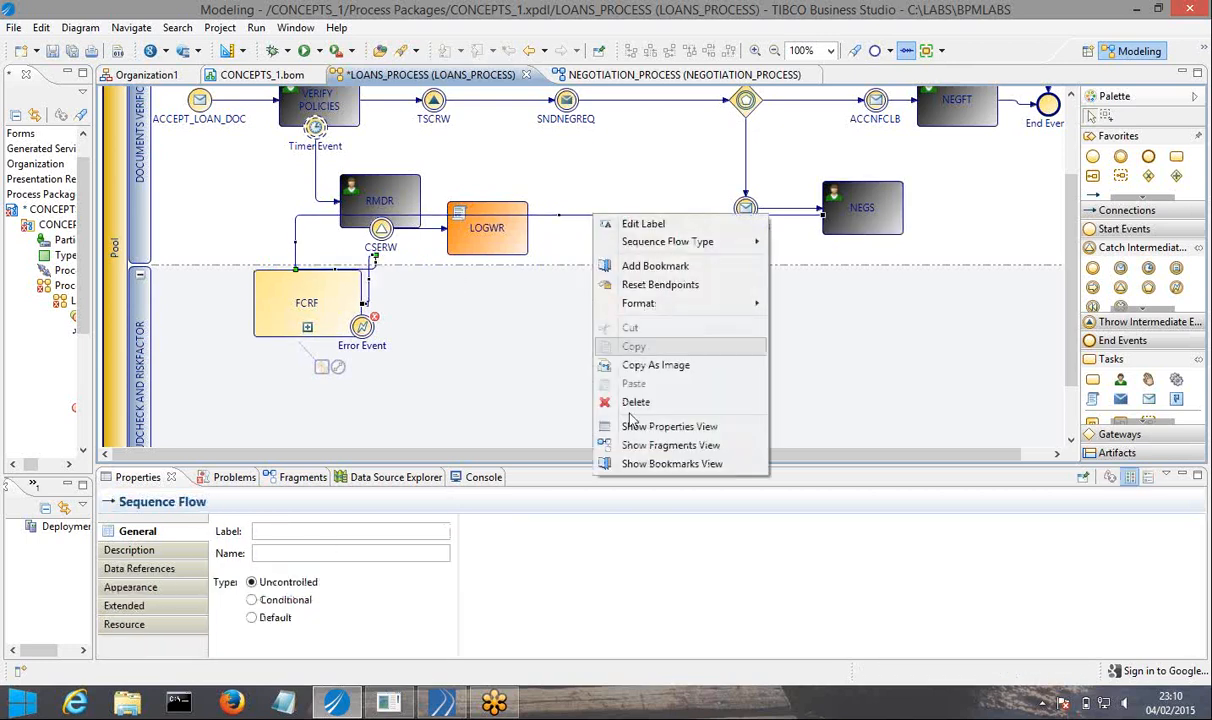
pyautogui.click(632, 403)
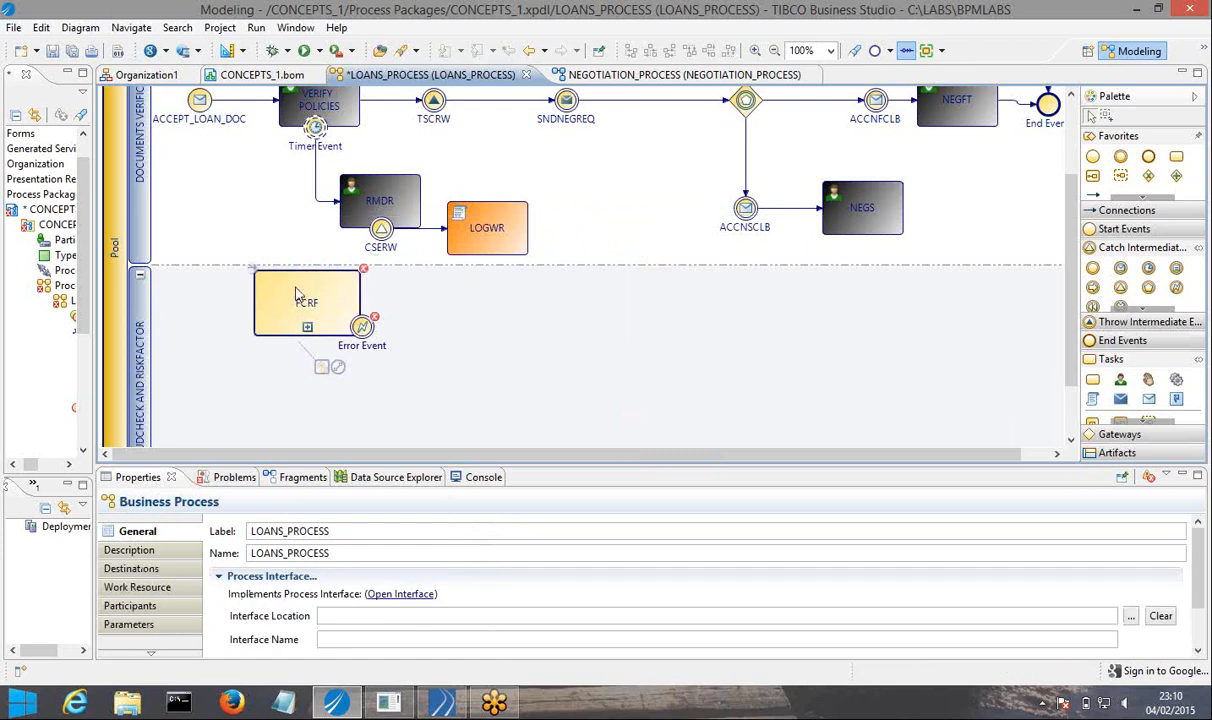
# Move the FCRF sub-process toward the middle of its lane and connect NEGS to it with a new sequence flow.
pyautogui.moveTo(298, 293); pyautogui.dragTo(588, 338)
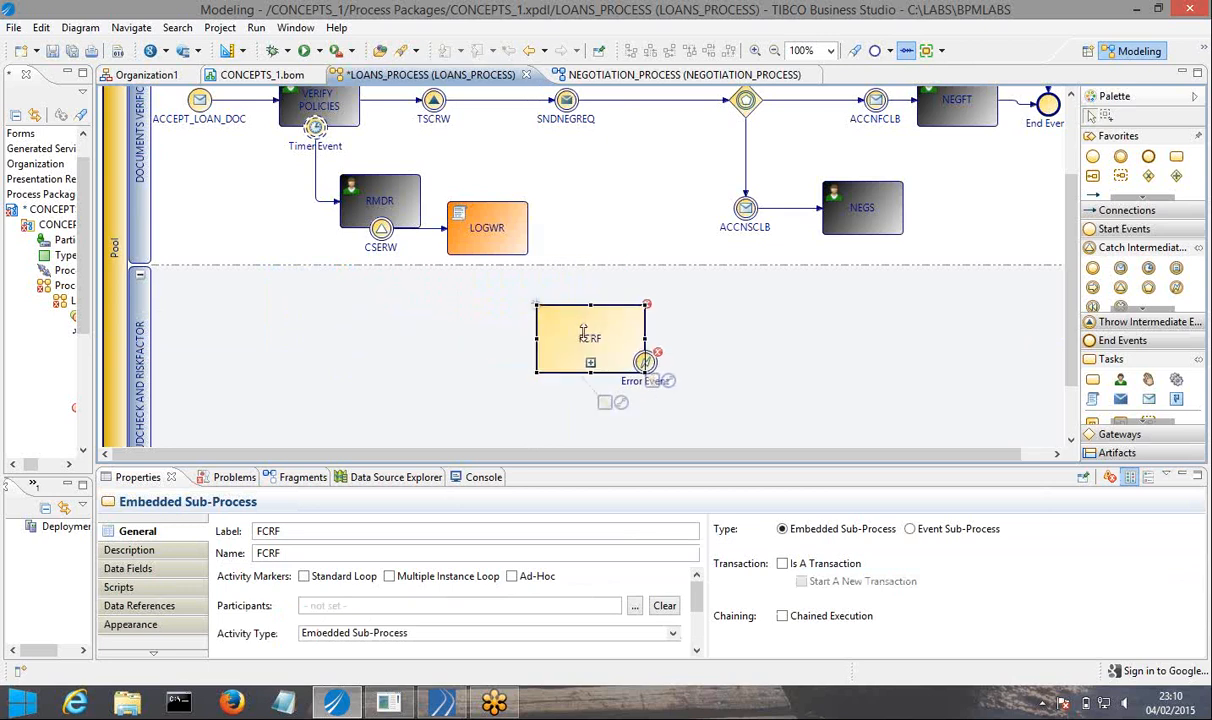
pyautogui.click(860, 232)
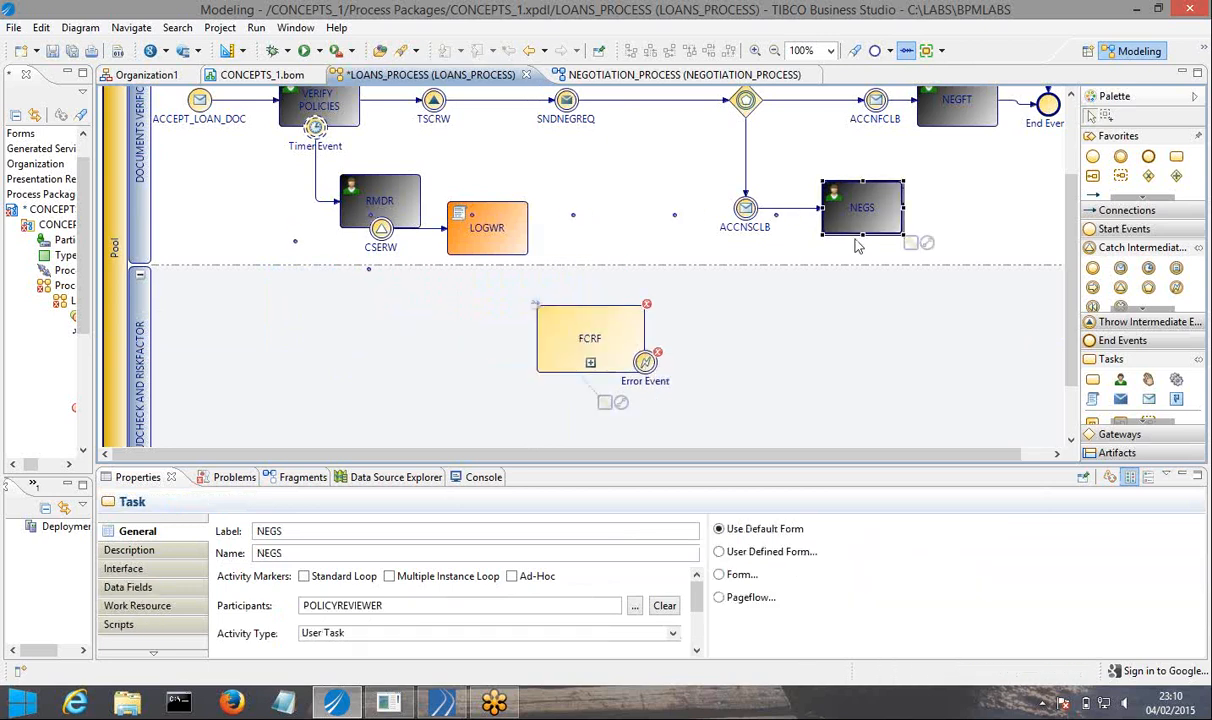
pyautogui.moveTo(927, 250); pyautogui.dragTo(541, 352)
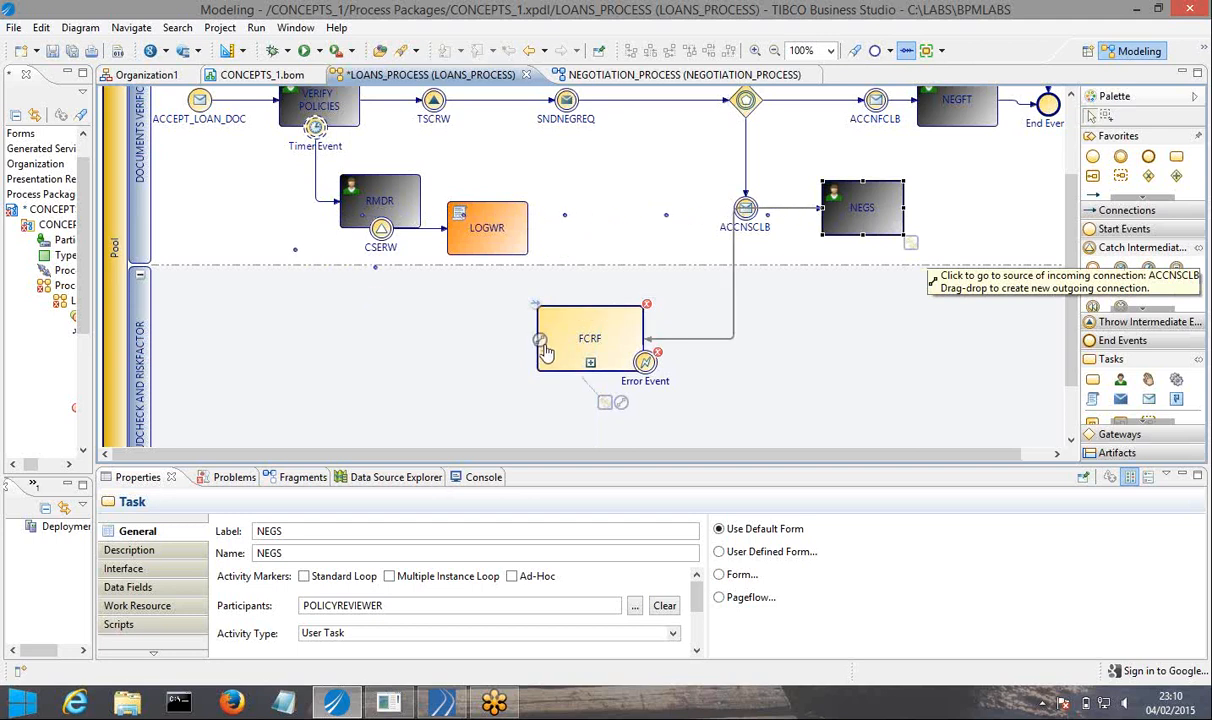
# Reroute the NEGS-to-FCRF sequence flow to run just below the lane border and enter FCRF from above.
pyautogui.click(786, 216)
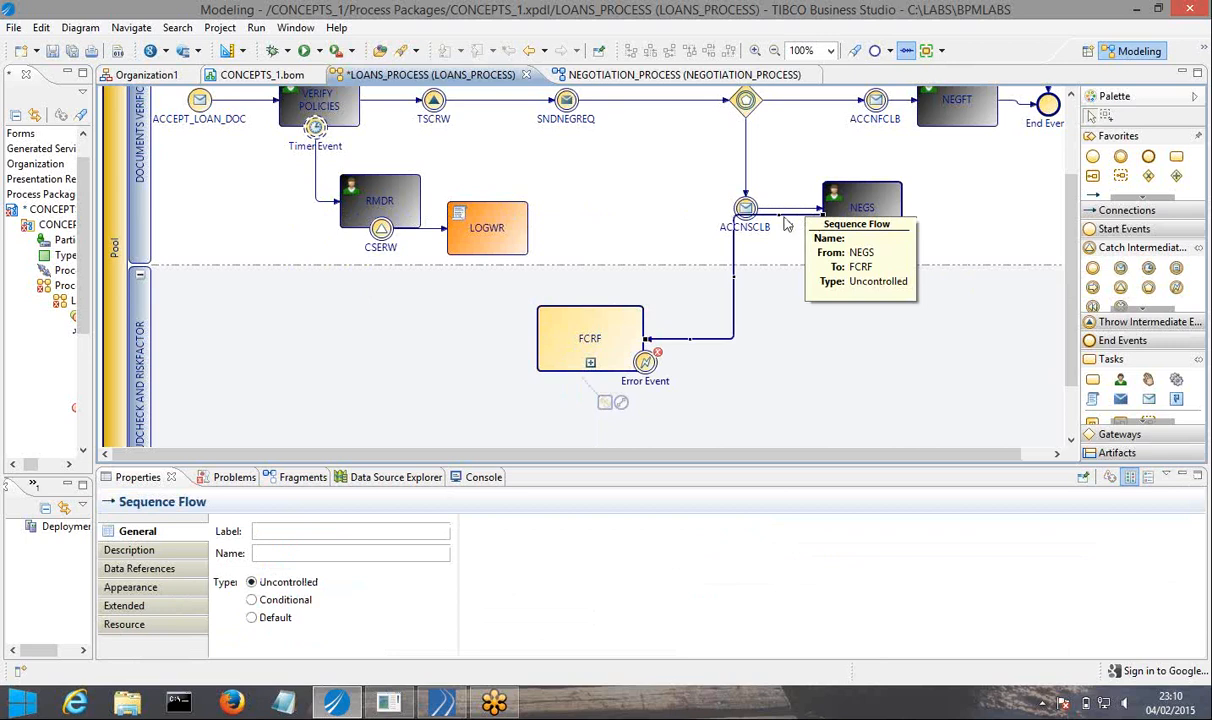
pyautogui.moveTo(782, 216); pyautogui.dragTo(846, 340)
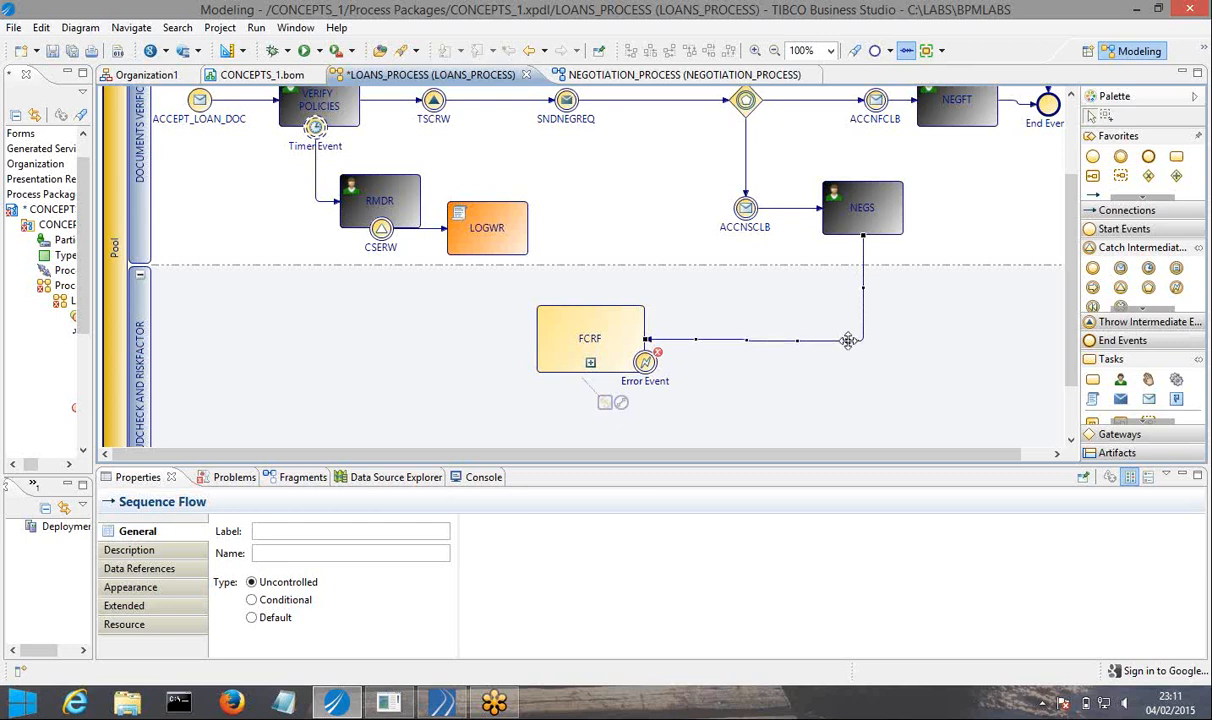
pyautogui.click(752, 358)
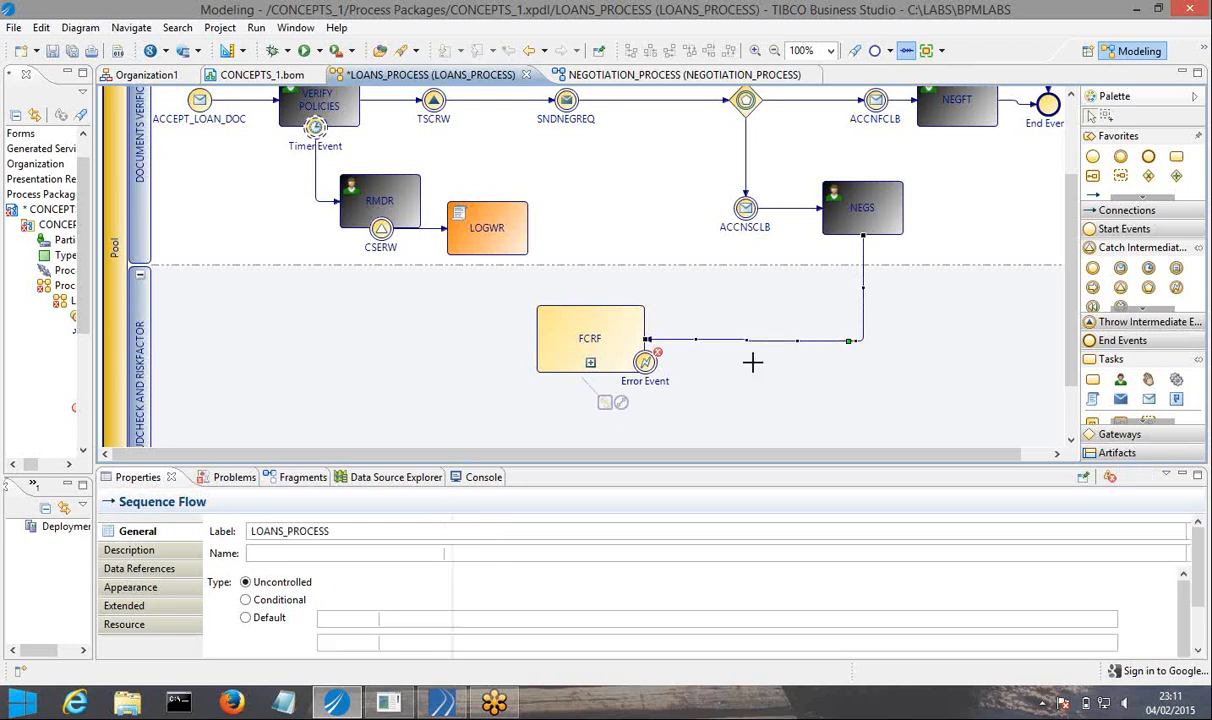
pyautogui.click(706, 345)
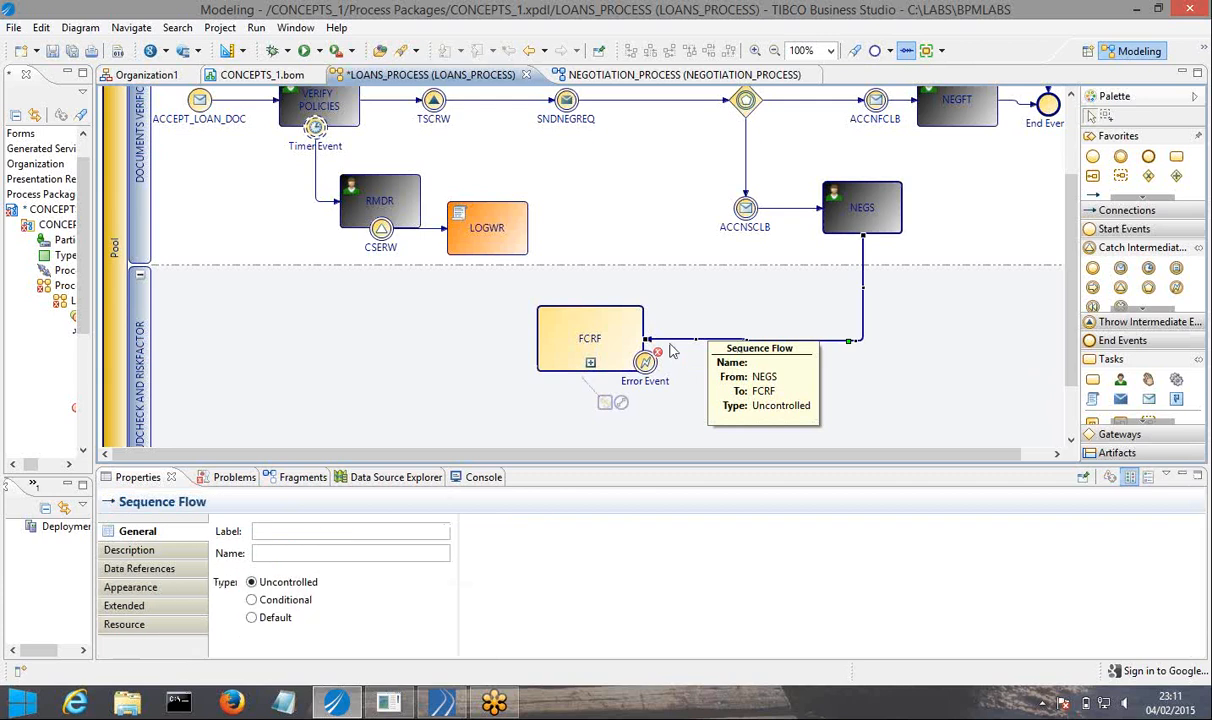
pyautogui.moveTo(696, 339); pyautogui.dragTo(645, 272)
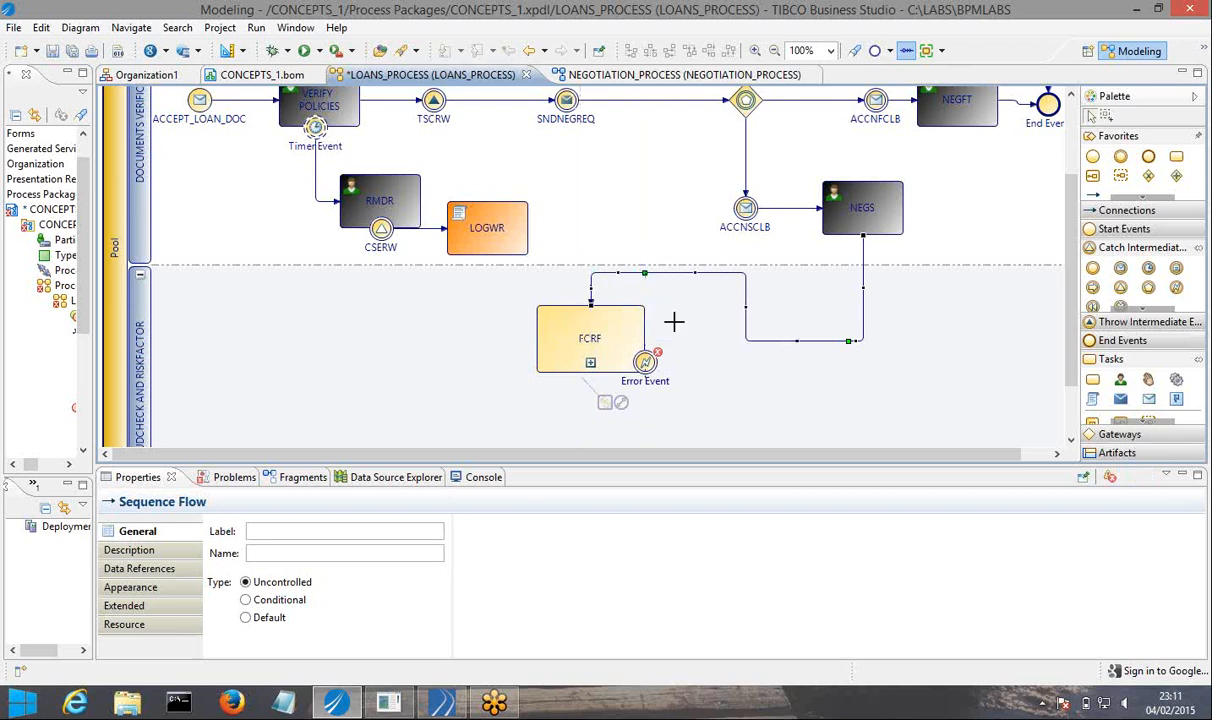
pyautogui.click(671, 319)
pyautogui.click(749, 341)
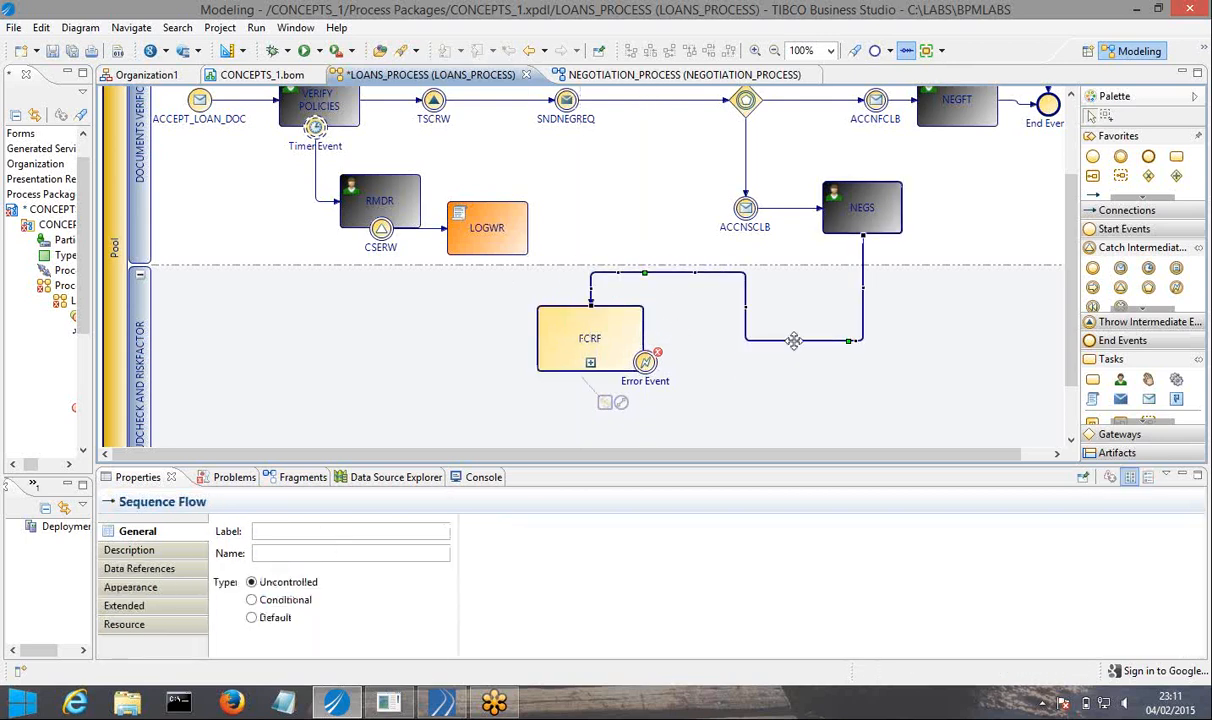
pyautogui.moveTo(798, 337); pyautogui.dragTo(790, 272)
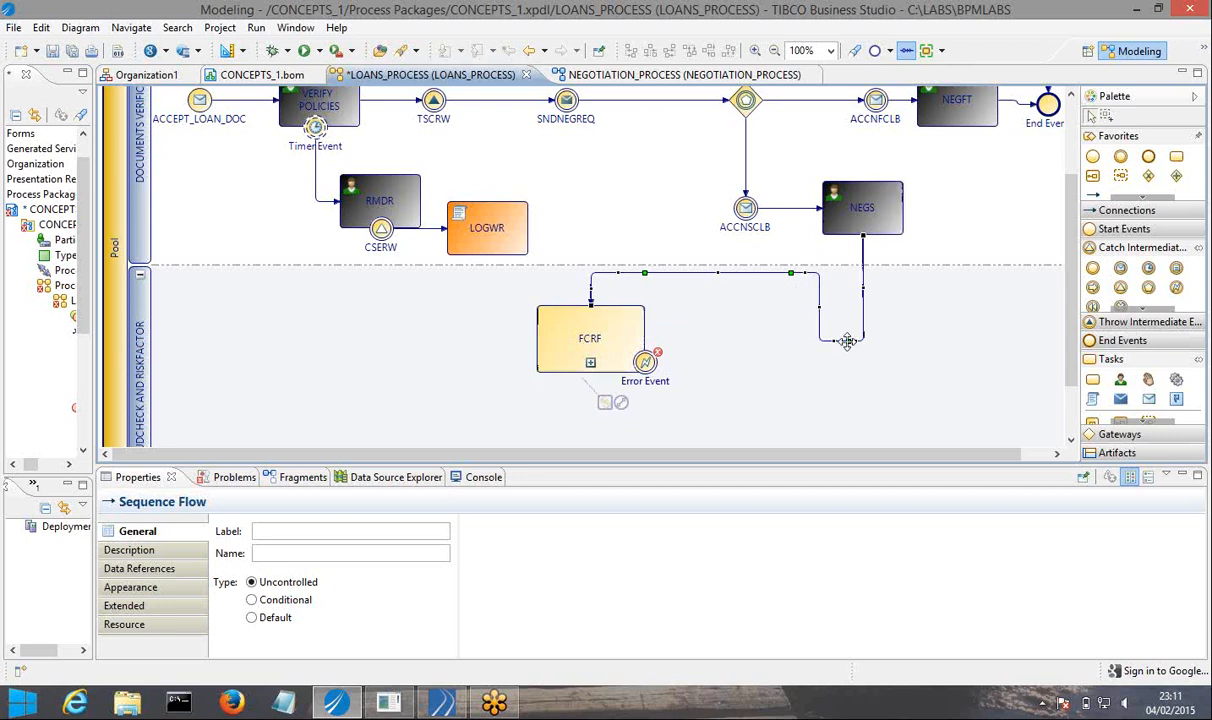
pyautogui.moveTo(847, 341); pyautogui.dragTo(843, 271)
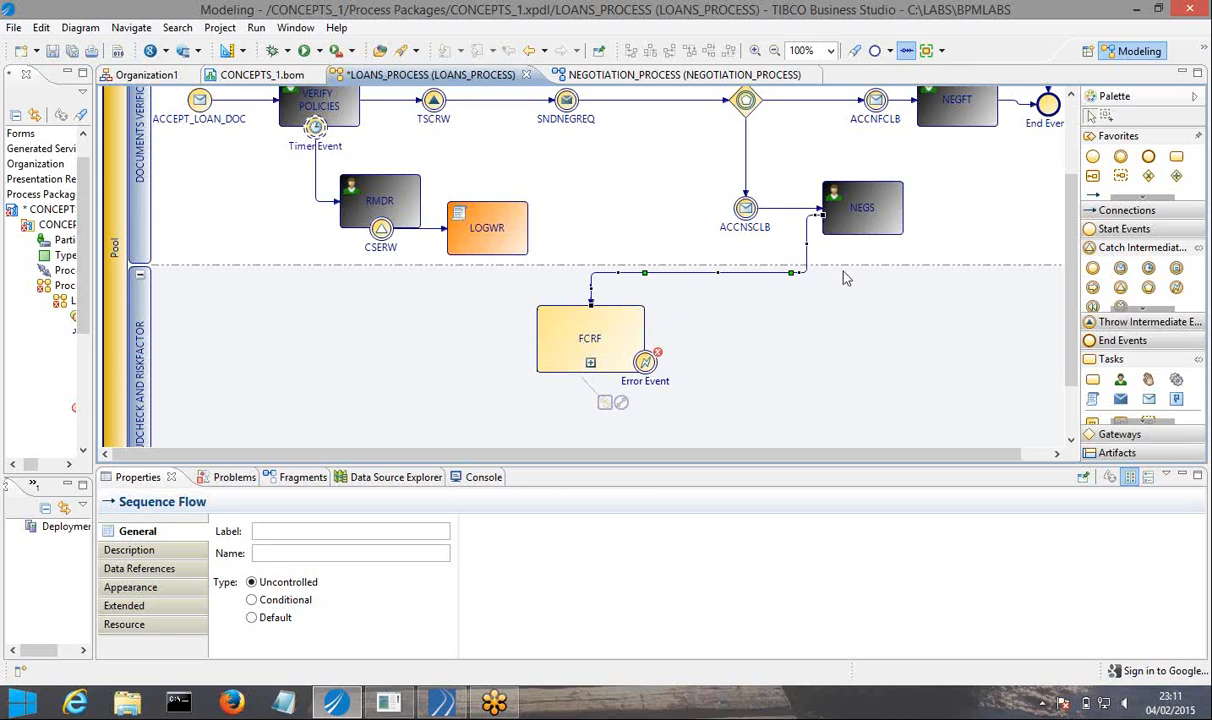
pyautogui.click(760, 330)
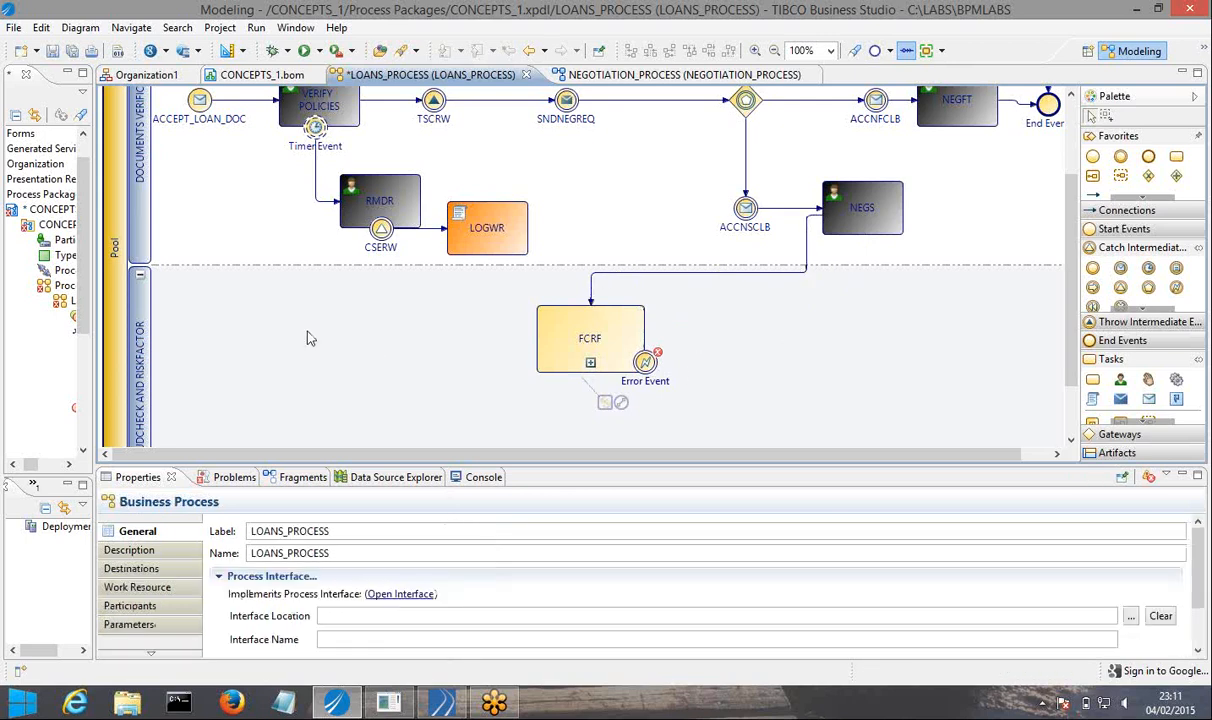
# Shift the catch Error Event slightly up along the edge of FCRF and save the process.
pyautogui.moveTo(645, 368)
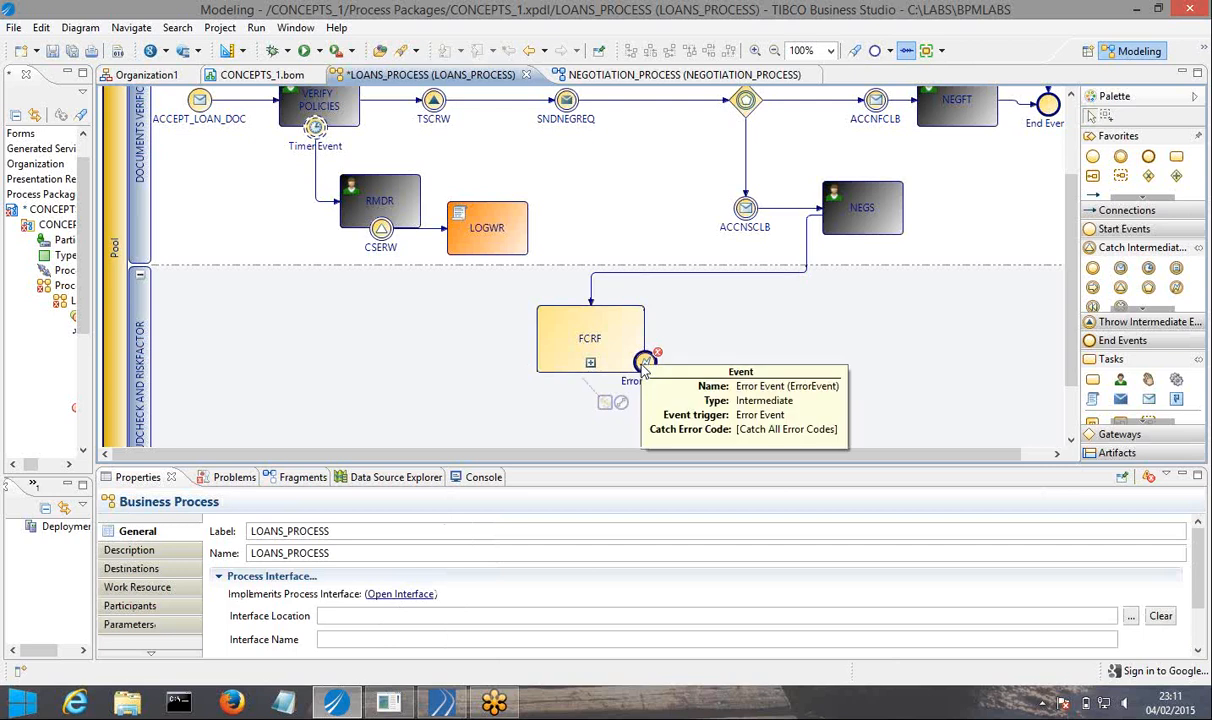
pyautogui.moveTo(645, 366); pyautogui.dragTo(645, 348)
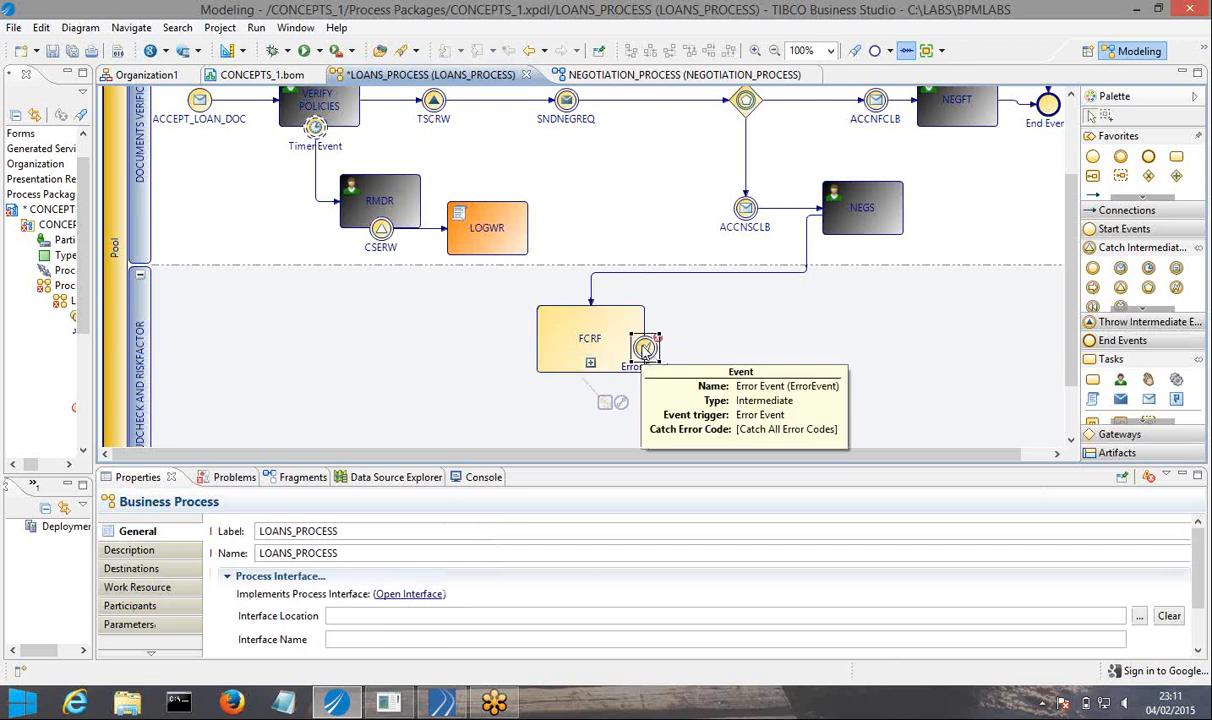
pyautogui.click(68, 50)
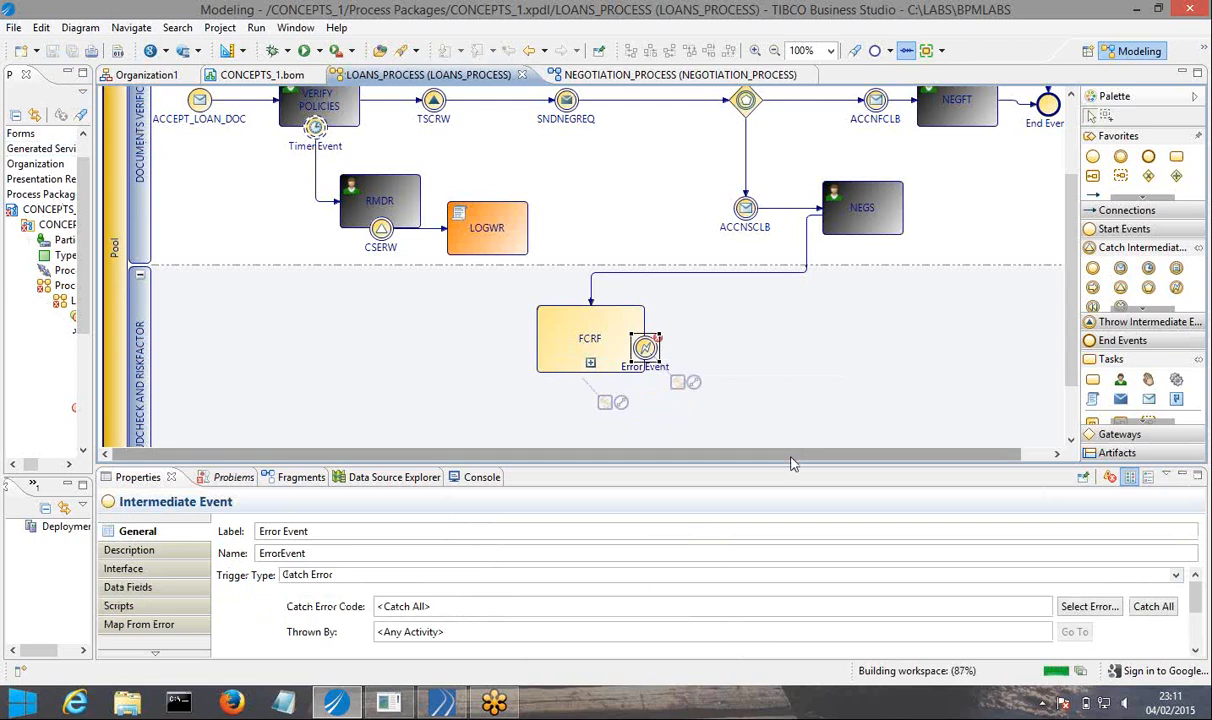
# Create a task connected from FCRF's boundary Error Event and set its activity type to User Task.
pyautogui.moveTo(797, 456); pyautogui.dragTo(830, 456)
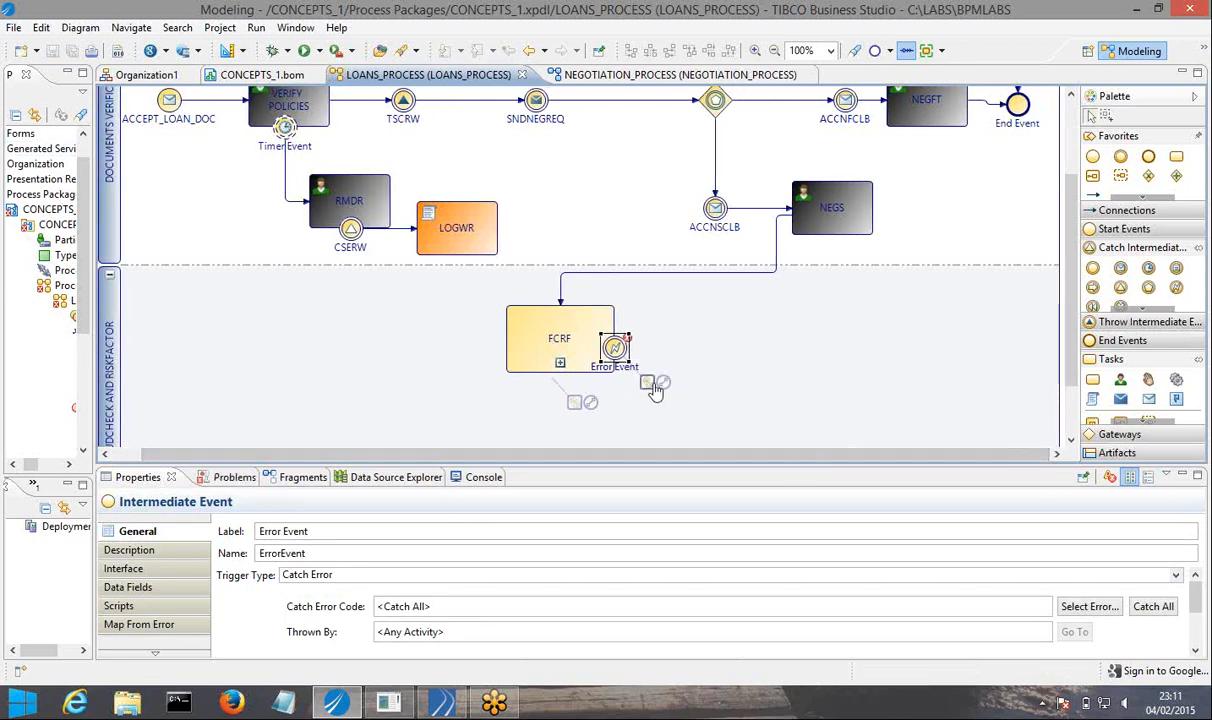
pyautogui.moveTo(667, 382); pyautogui.dragTo(718, 355)
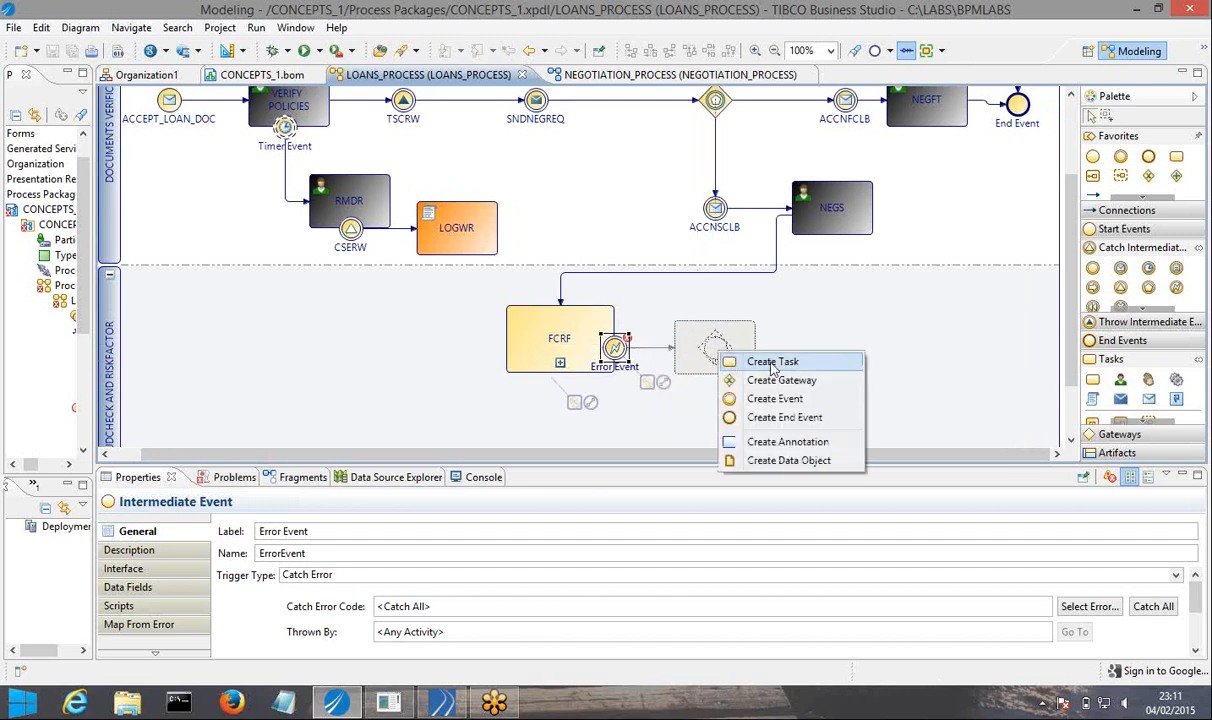
pyautogui.click(772, 363)
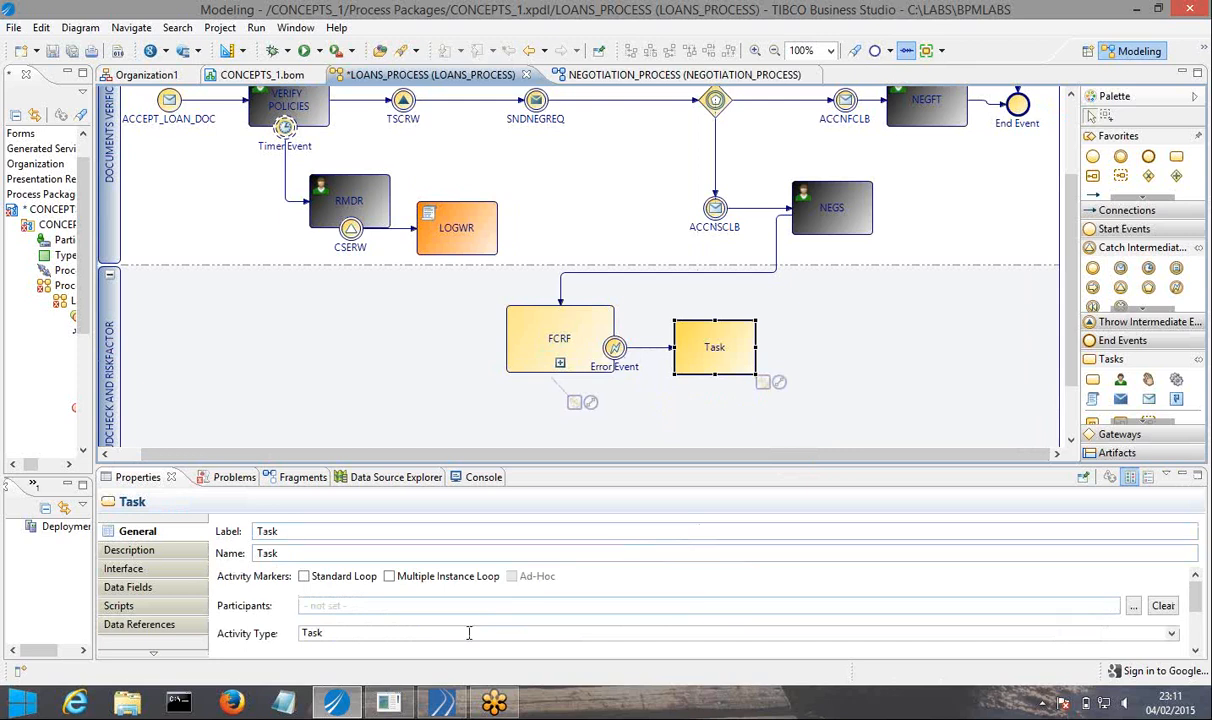
pyautogui.click(469, 633)
pyautogui.click(328, 586)
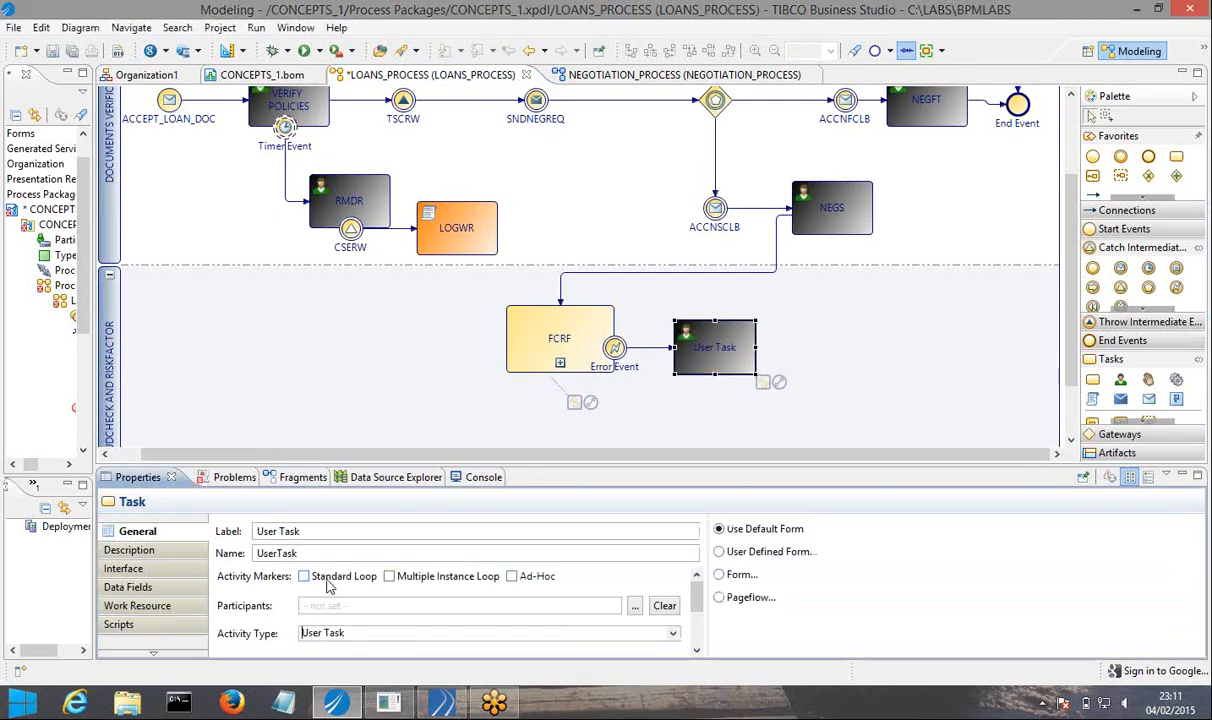
# Label the new user task CHECK_ANALYSYS.
pyautogui.moveTo(317, 534); pyautogui.dragTo(236, 512)
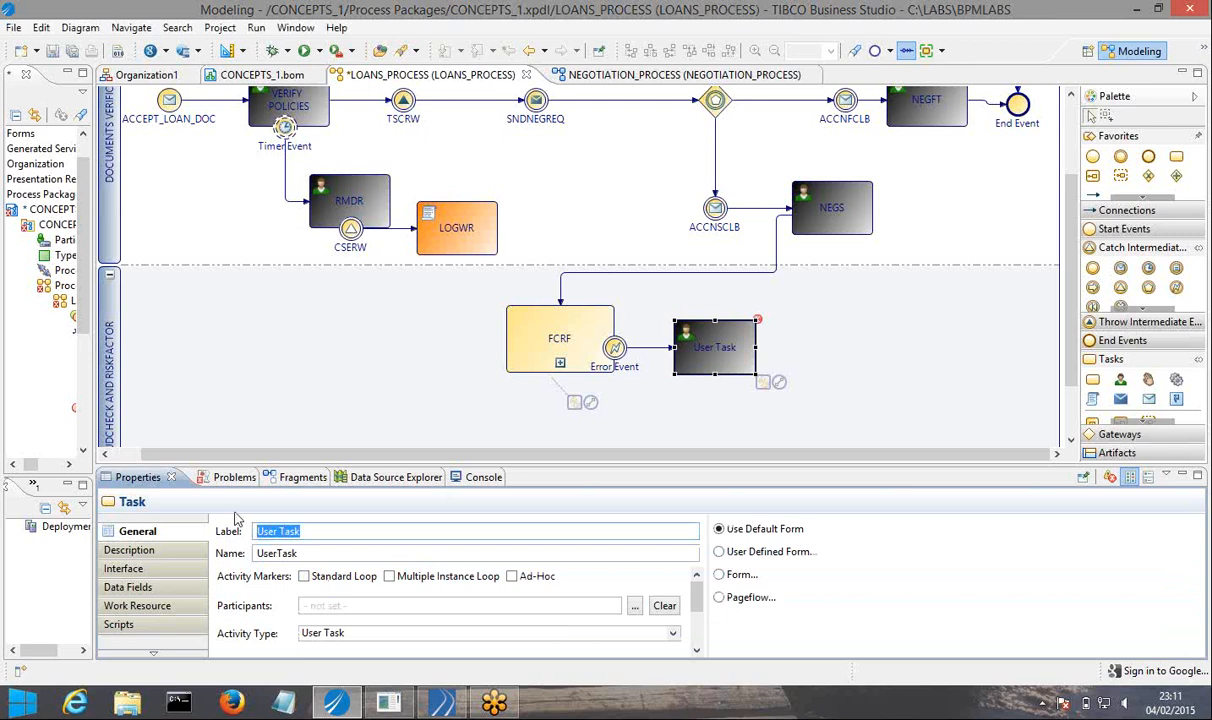
pyautogui.write('CHECK_ANA')
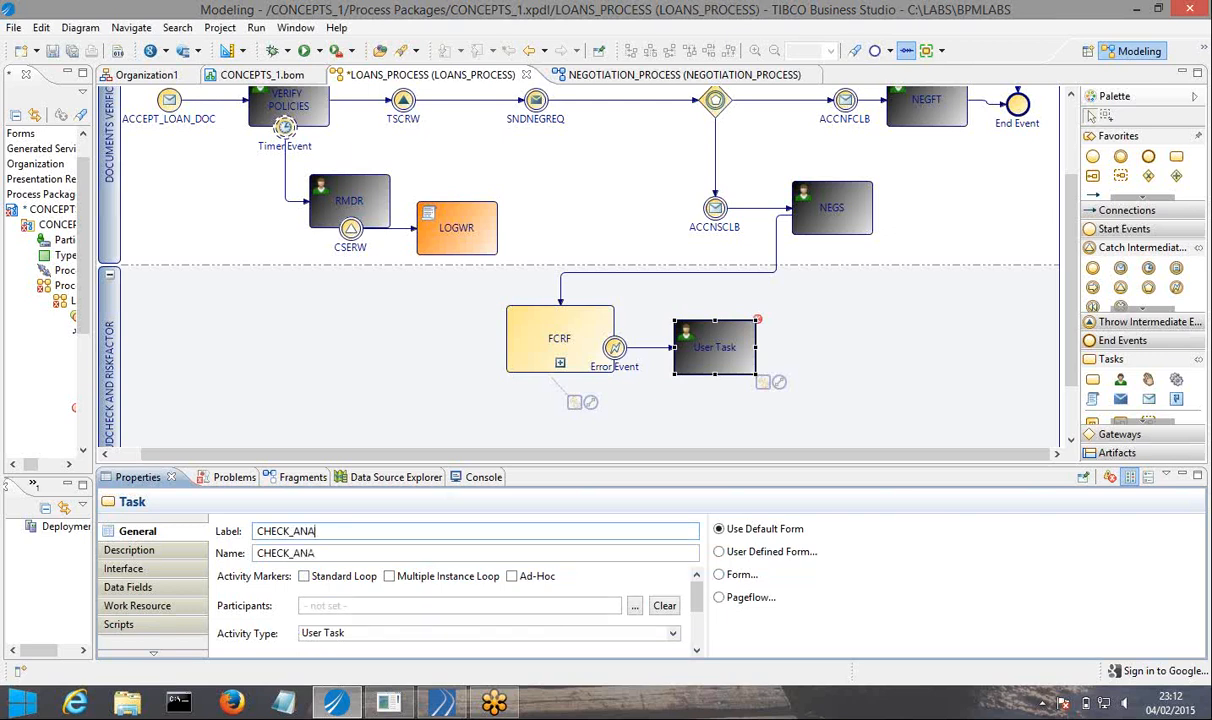
pyautogui.write('LYSYS')
pyautogui.click(826, 369)
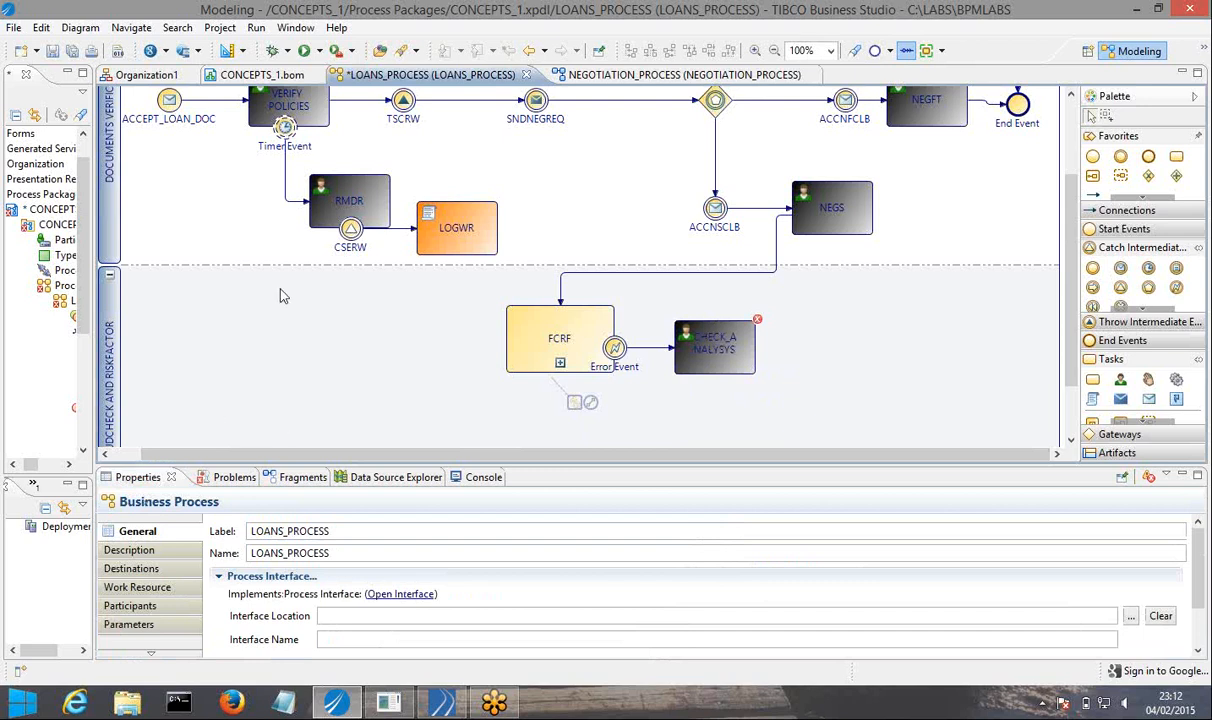
# Slightly enlarge the process diagram area and widen the Project Explorer beside it.
pyautogui.moveTo(552, 462); pyautogui.dragTo(590, 526)
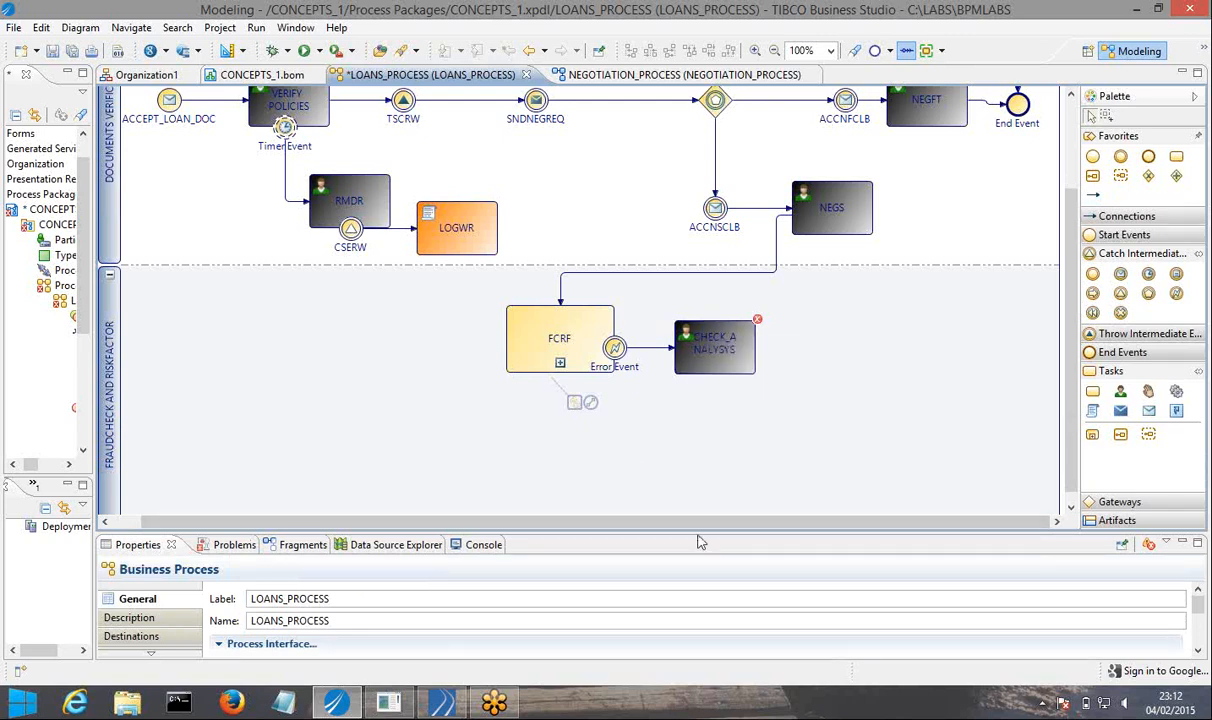
pyautogui.moveTo(703, 535); pyautogui.dragTo(705, 492)
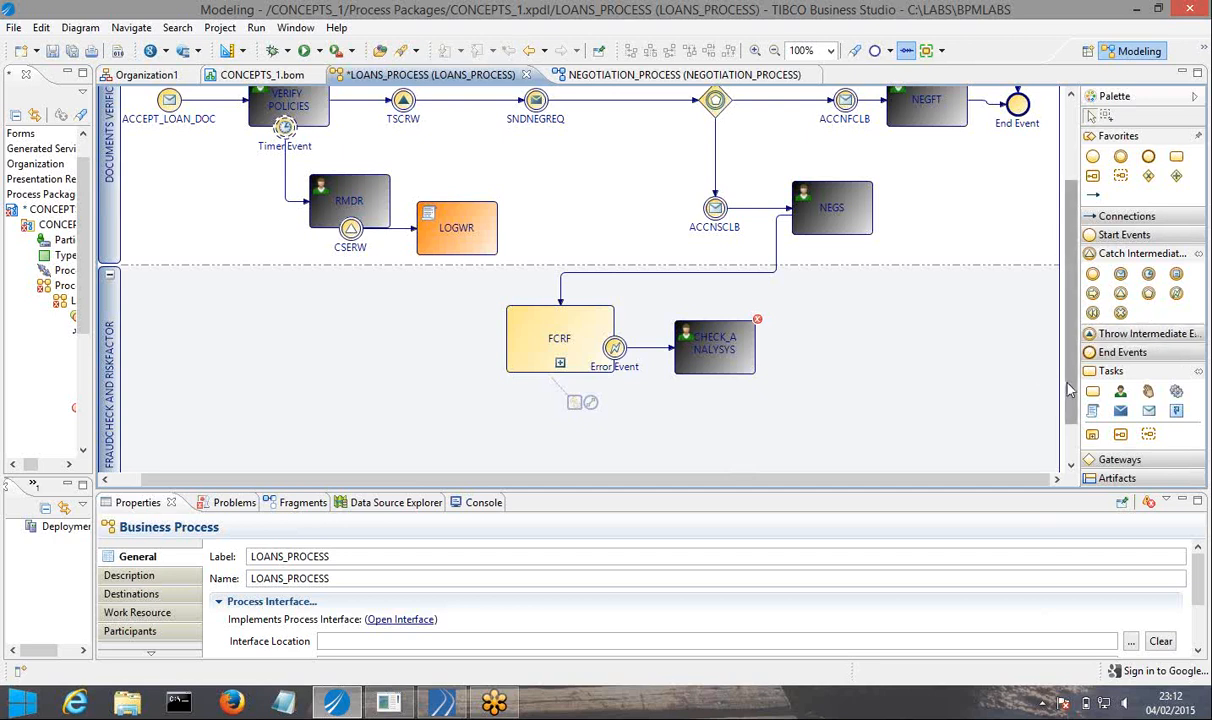
pyautogui.moveTo(1068, 378); pyautogui.dragTo(1063, 288)
pyautogui.scroll(-3, 1005, 320)
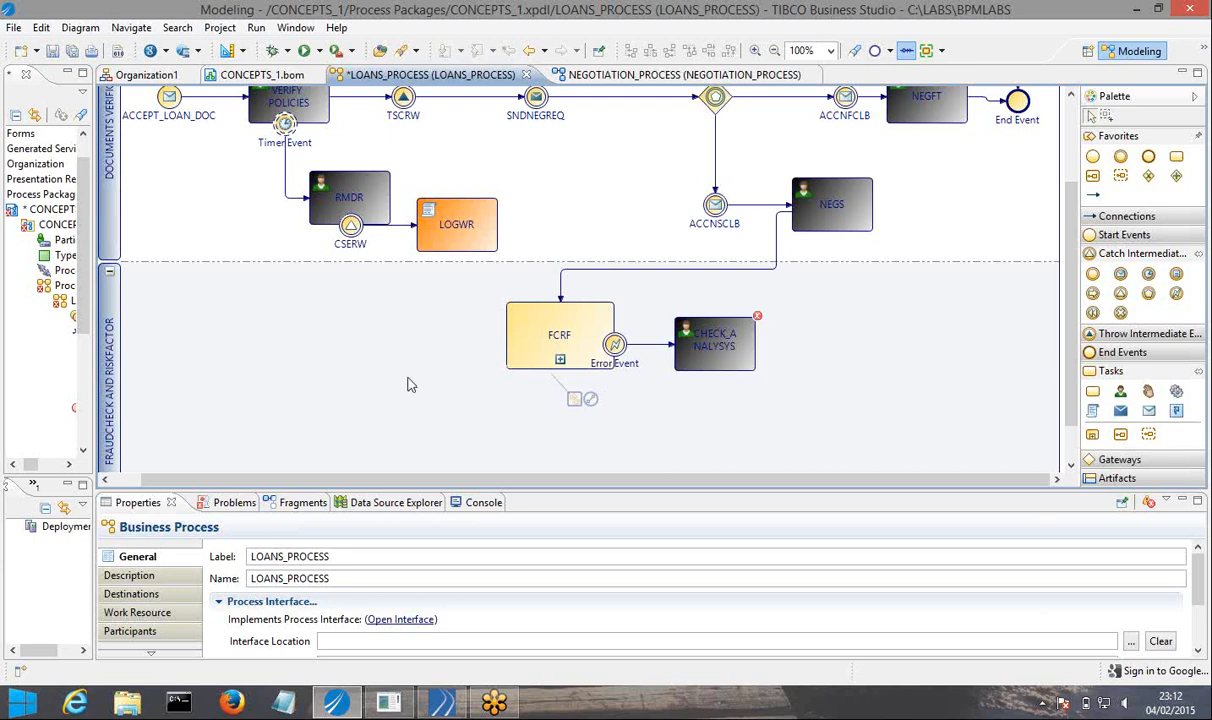
pyautogui.moveTo(90, 370); pyautogui.dragTo(208, 389)
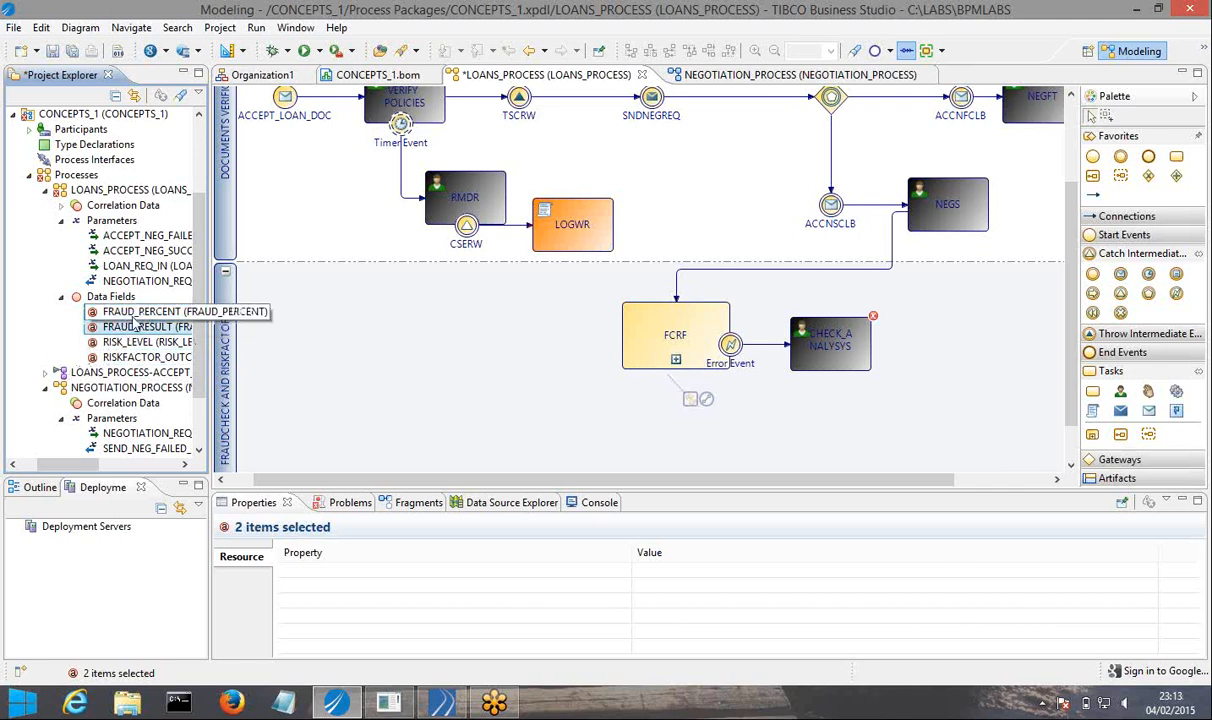
# Add the FRAUD_PERCENT, FRAUD_RESULT, RISK_LEVEL and RISKFACTOR data fields of LOANS_PROCESS to the CHECK_ANALYSYS task as view data.
pyautogui.hotkey('shift', 'Down')
pyautogui.hotkey('shift', 'Down')
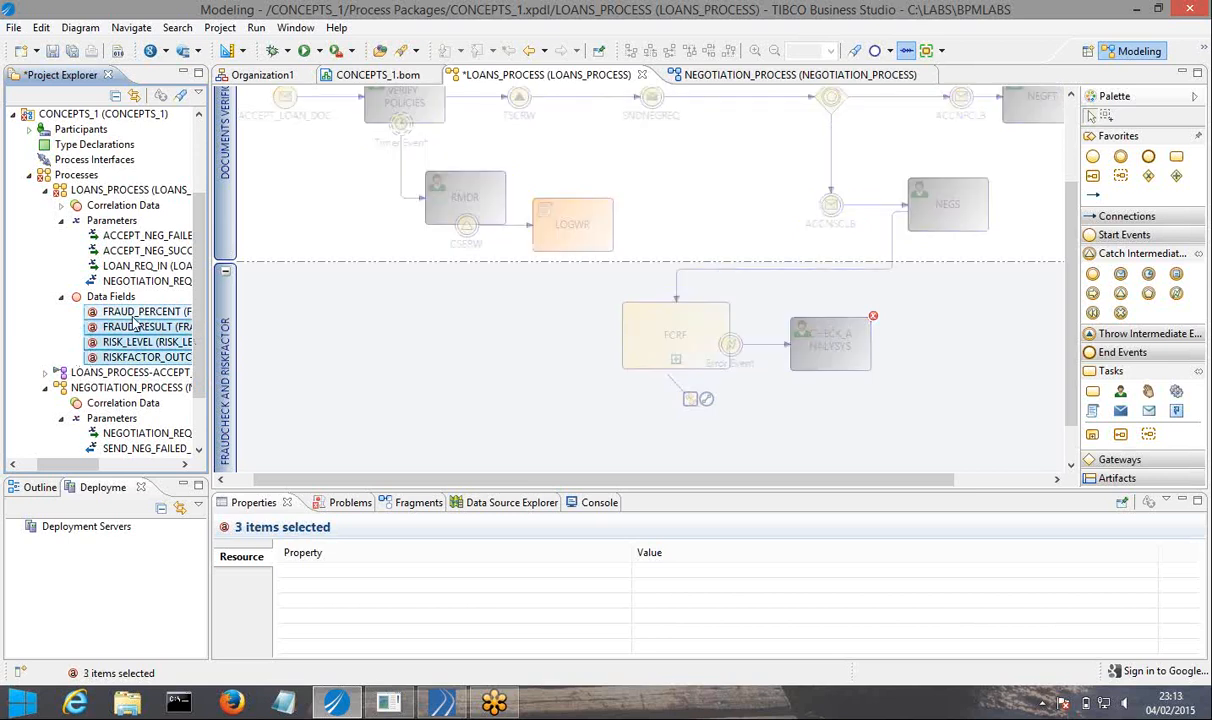
pyautogui.click(134, 314)
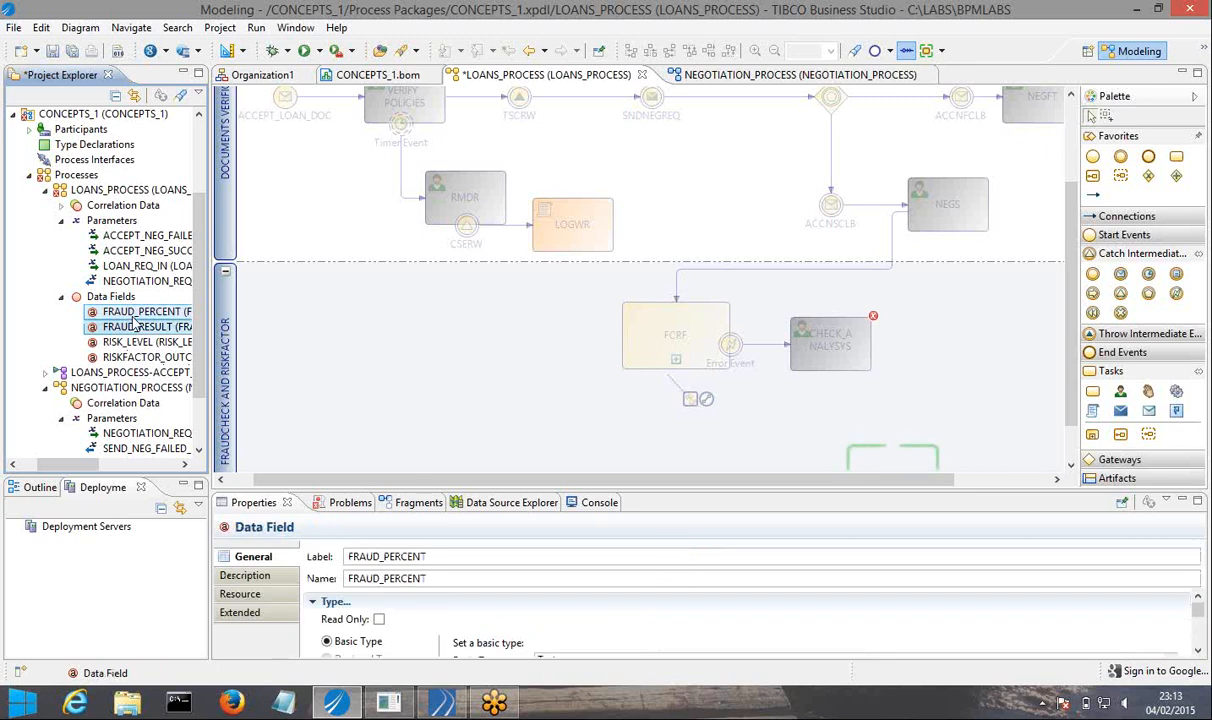
pyautogui.hotkey('shift', 'Down')
pyautogui.hotkey('shift', 'Down')
pyautogui.hotkey('shift', 'Down')
pyautogui.moveTo(134, 318); pyautogui.dragTo(835, 345)
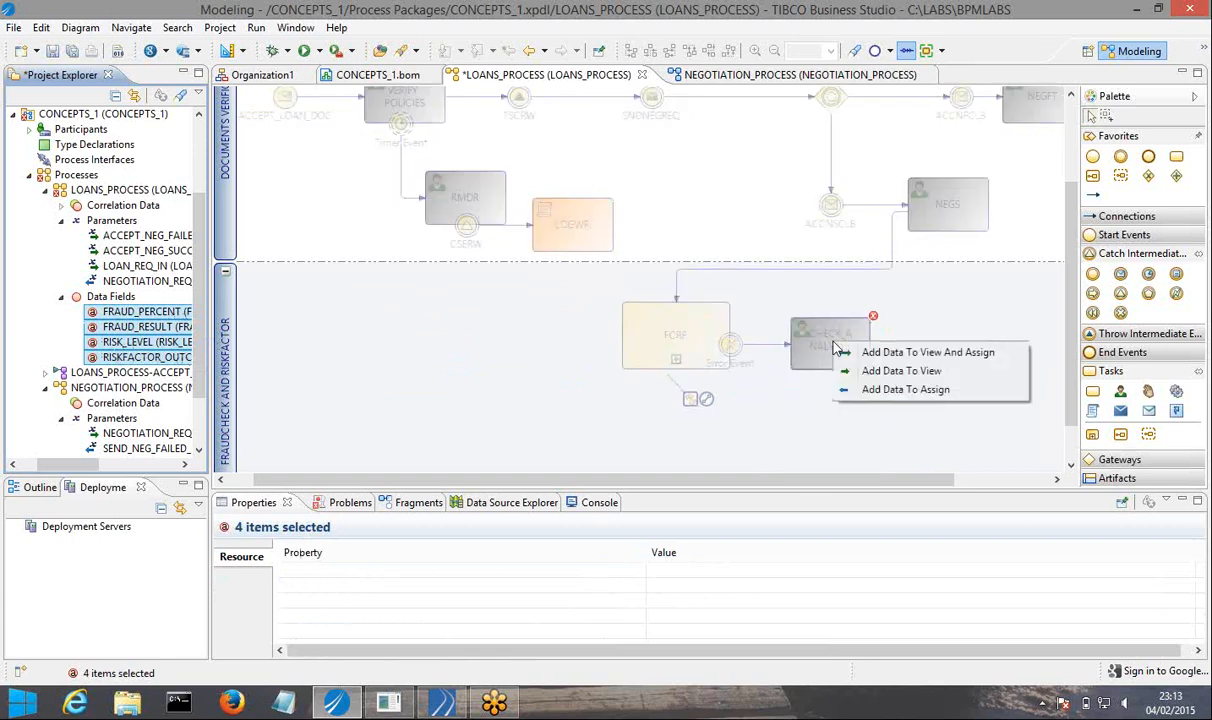
pyautogui.click(908, 375)
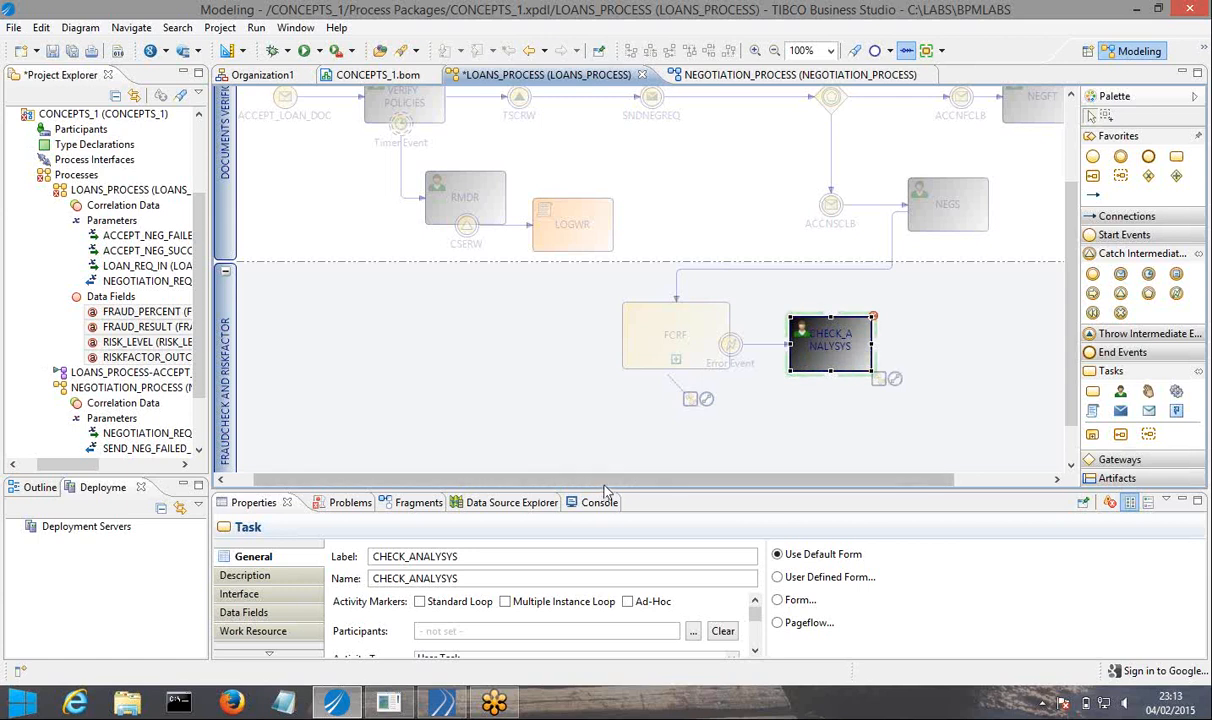
# Deselect the CHECK_ANALYSYS task, slightly adjust the height of the diagram area and save the process package.
pyautogui.moveTo(606, 479); pyautogui.dragTo(704, 484)
pyautogui.click(656, 436)
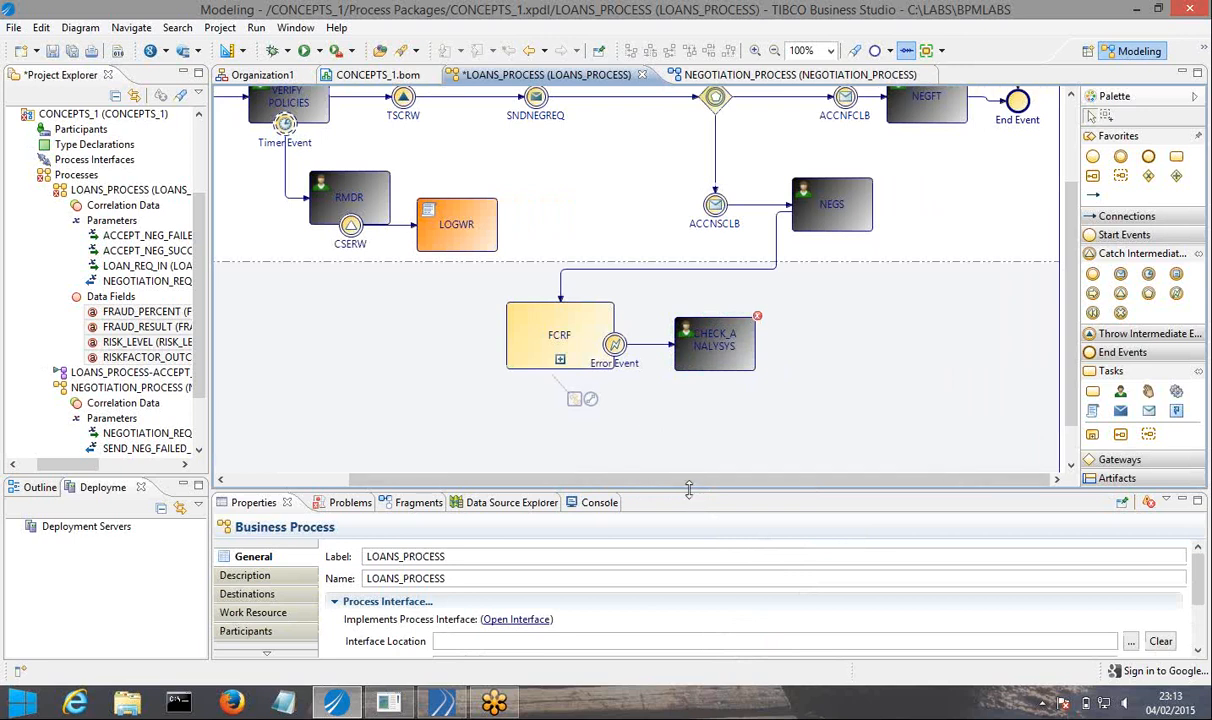
pyautogui.moveTo(688, 488); pyautogui.dragTo(688, 482)
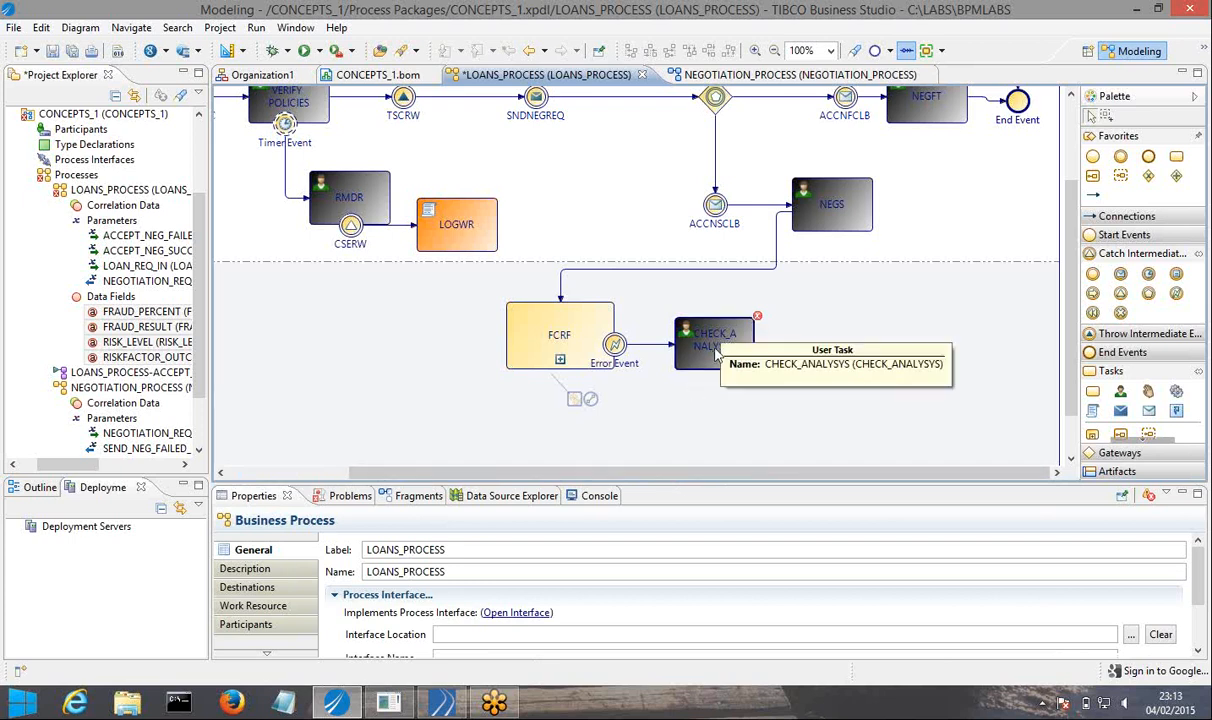
pyautogui.click(75, 50)
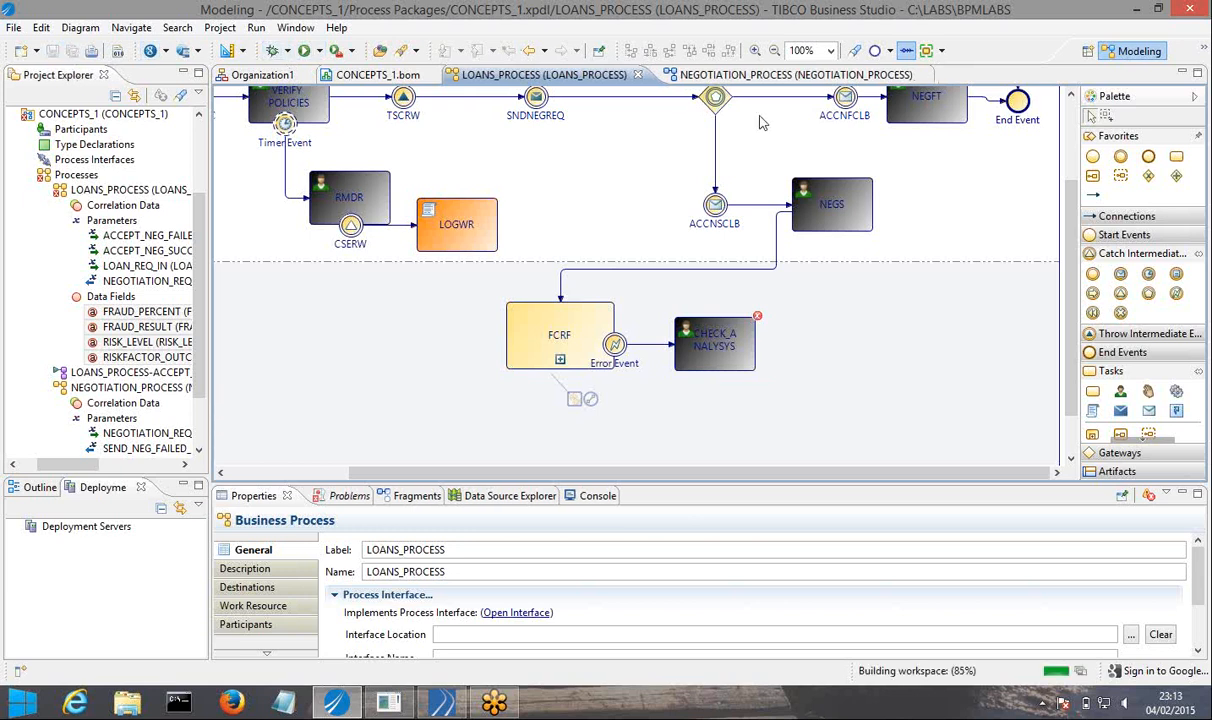
# Add a position named CASEMANAGER to the CONCEPTSORG unit in the organization model and save it.
pyautogui.click(769, 83)
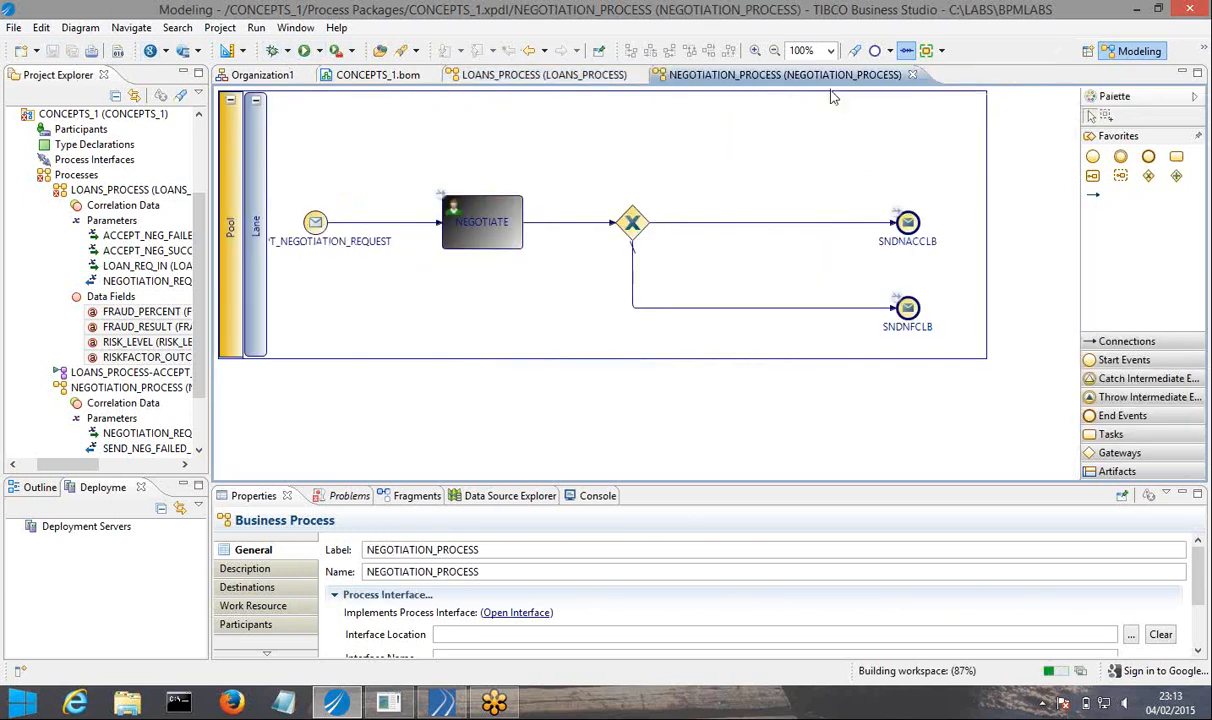
pyautogui.click(262, 75)
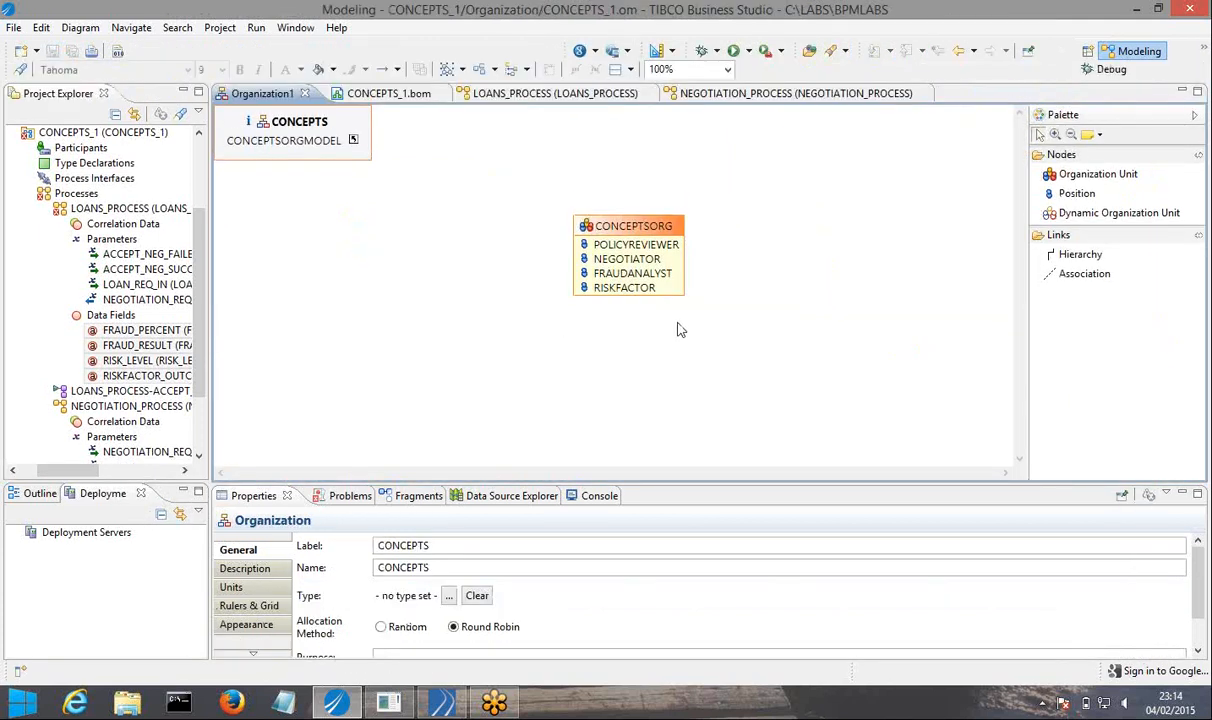
pyautogui.click(1065, 193)
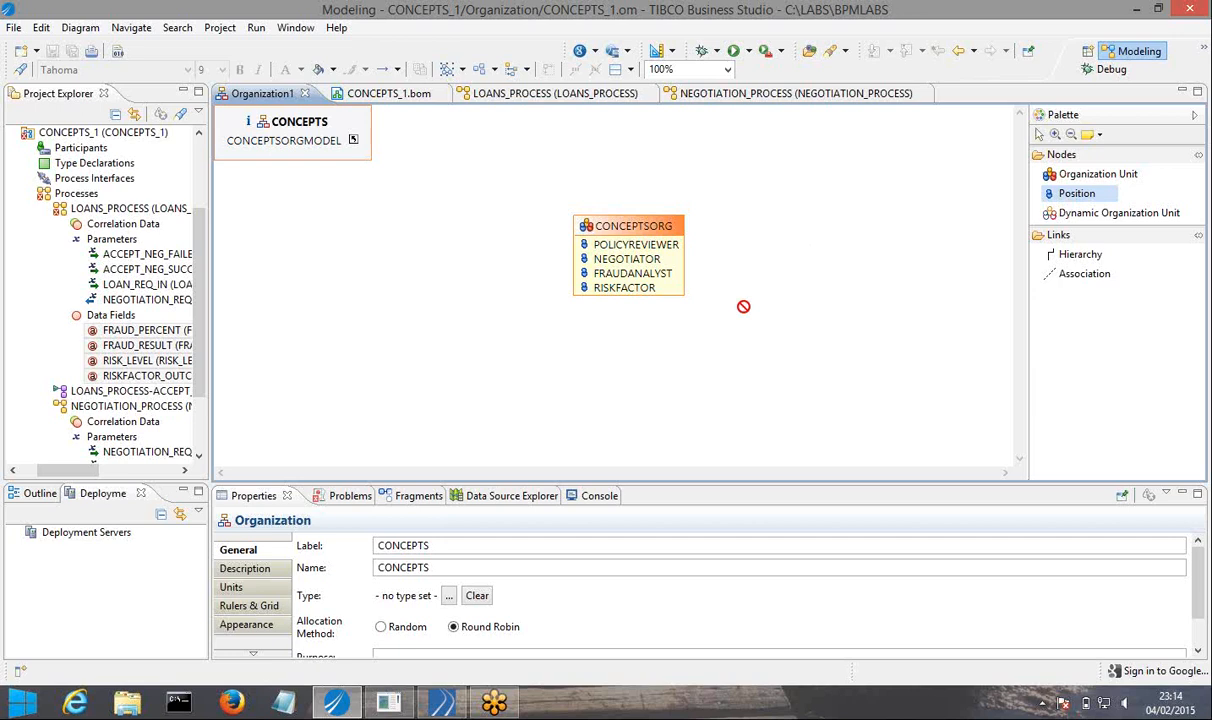
pyautogui.click(675, 298)
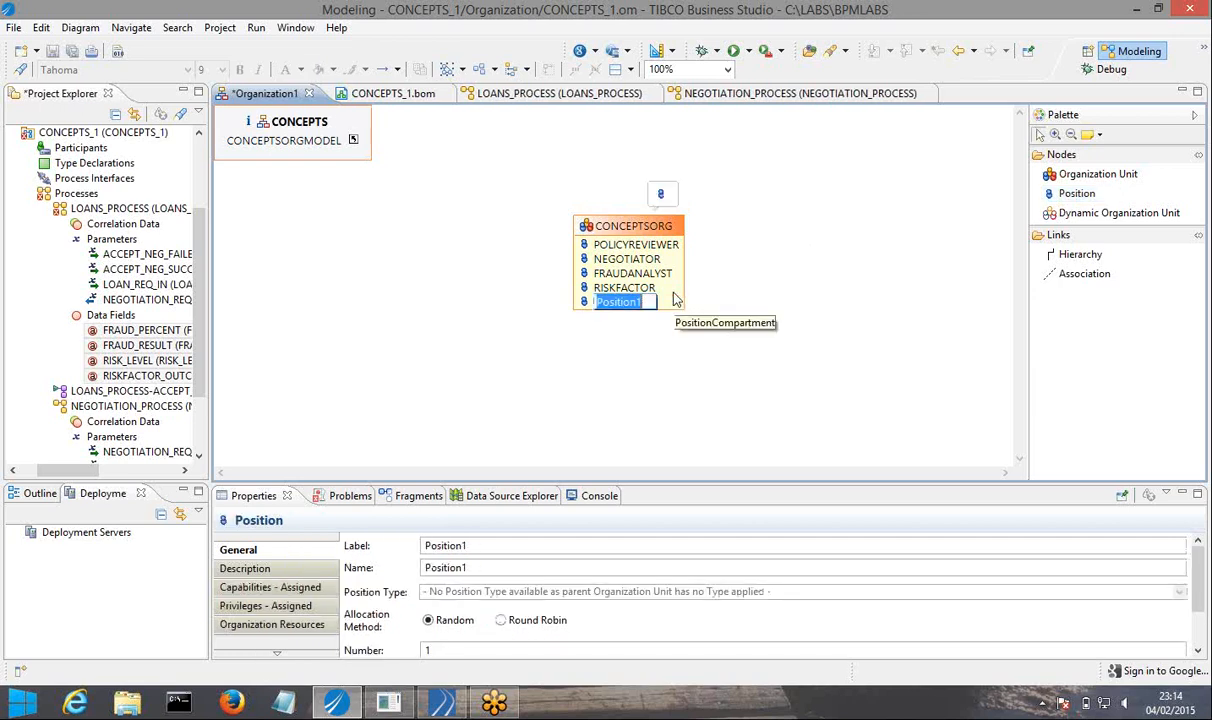
pyautogui.write('CASE')
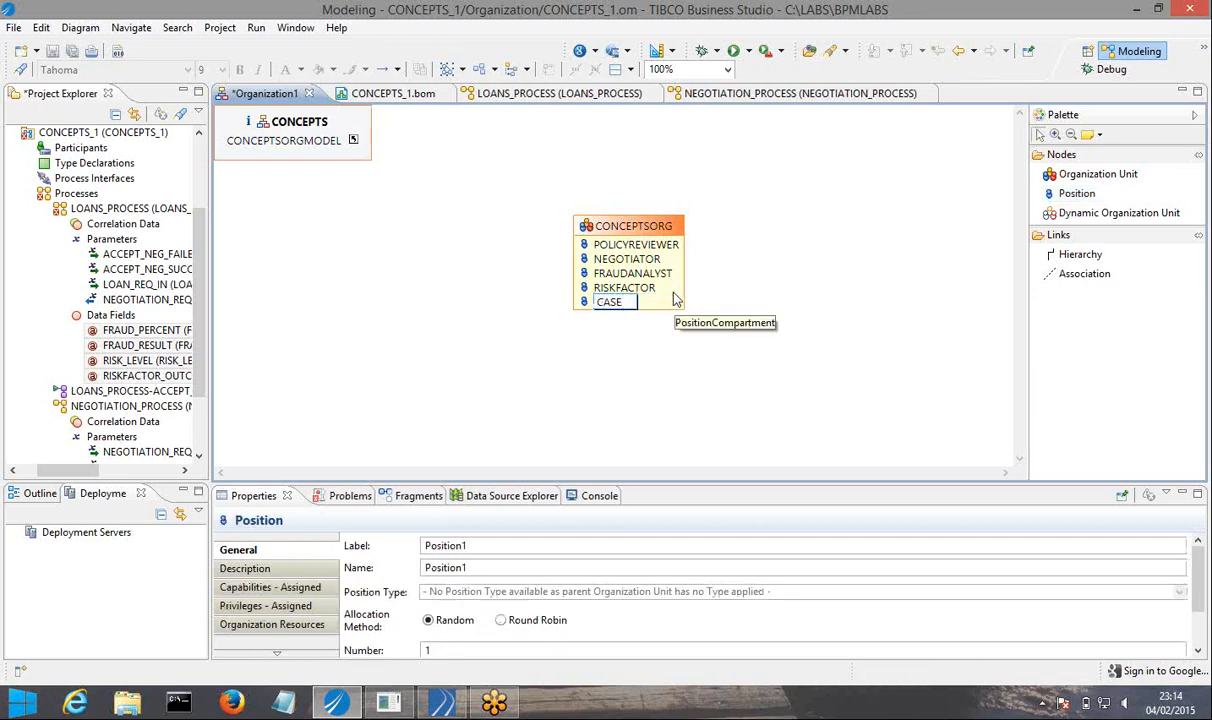
pyautogui.write('MANAGER')
pyautogui.press('Return')
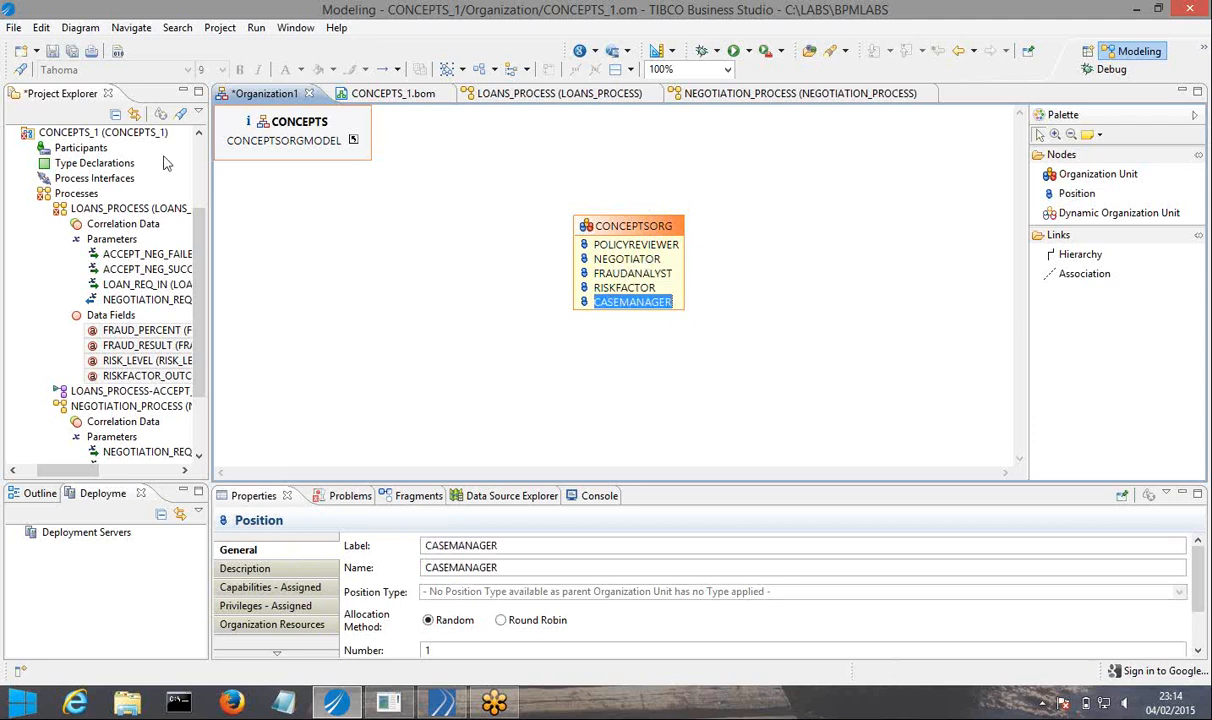
pyautogui.click(74, 50)
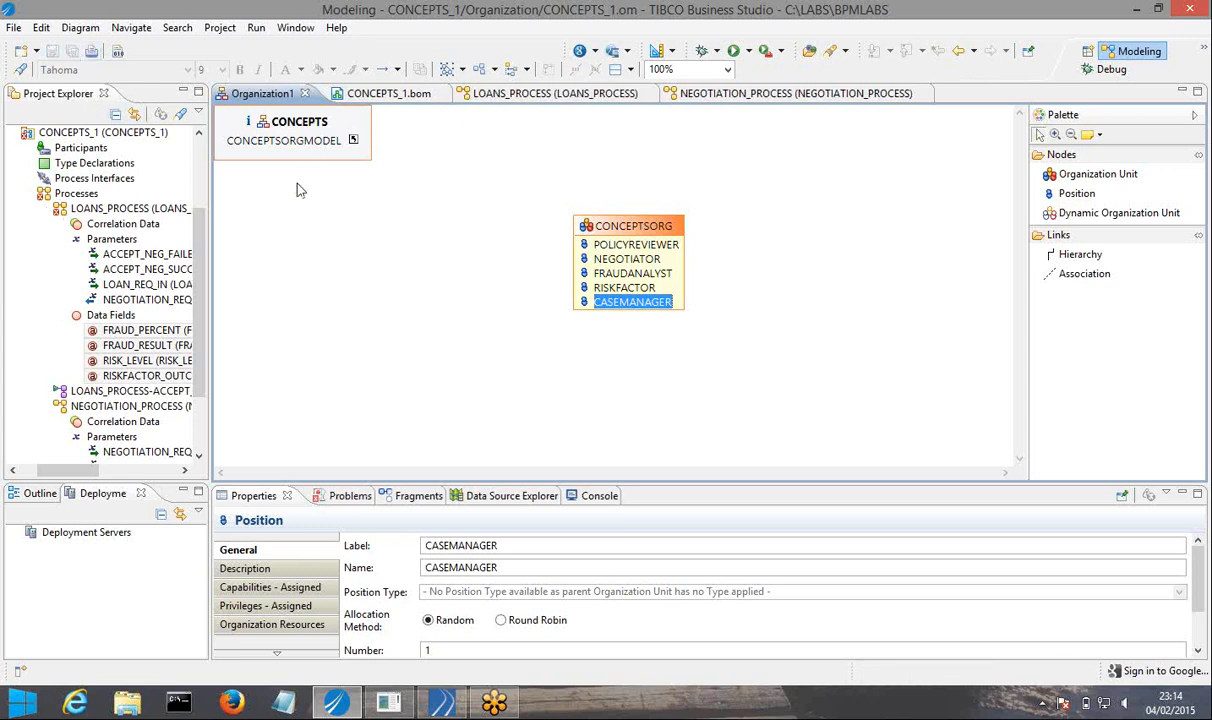
# Create a participant in the CONCEPTS_1 package as an external reference to the CASEMANAGER position and save the package.
pyautogui.rightClick(97, 151)
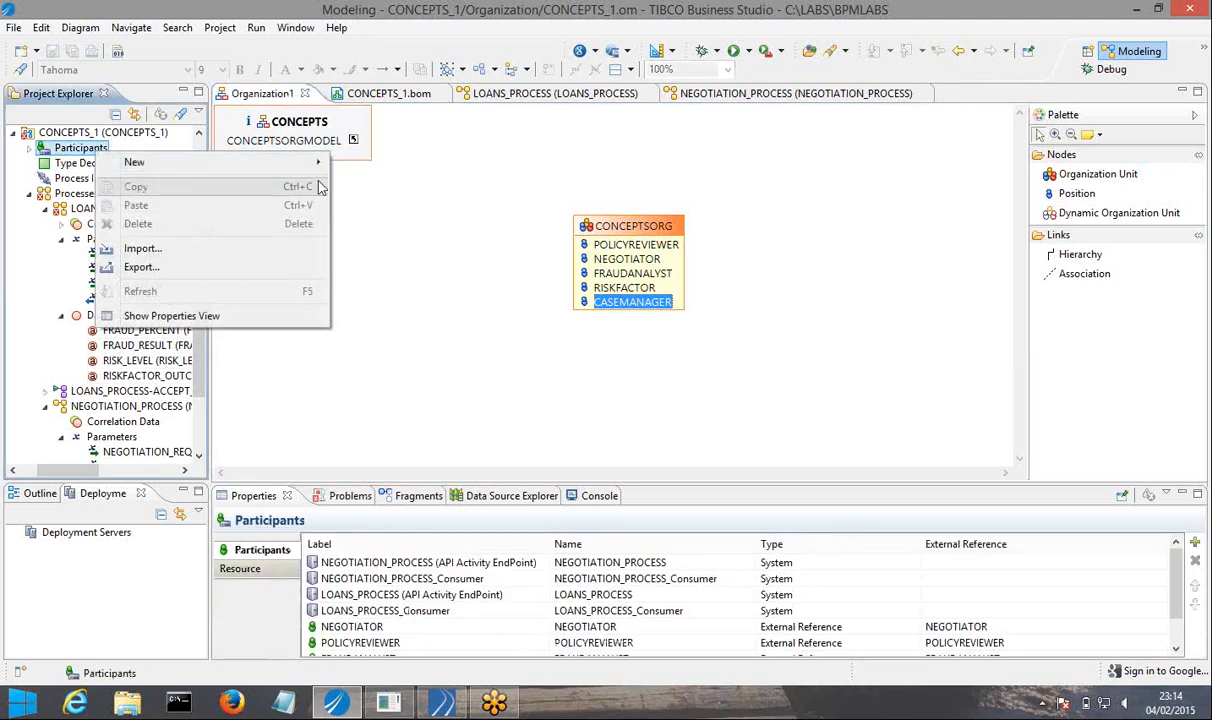
pyautogui.moveTo(311, 162)
pyautogui.click(380, 182)
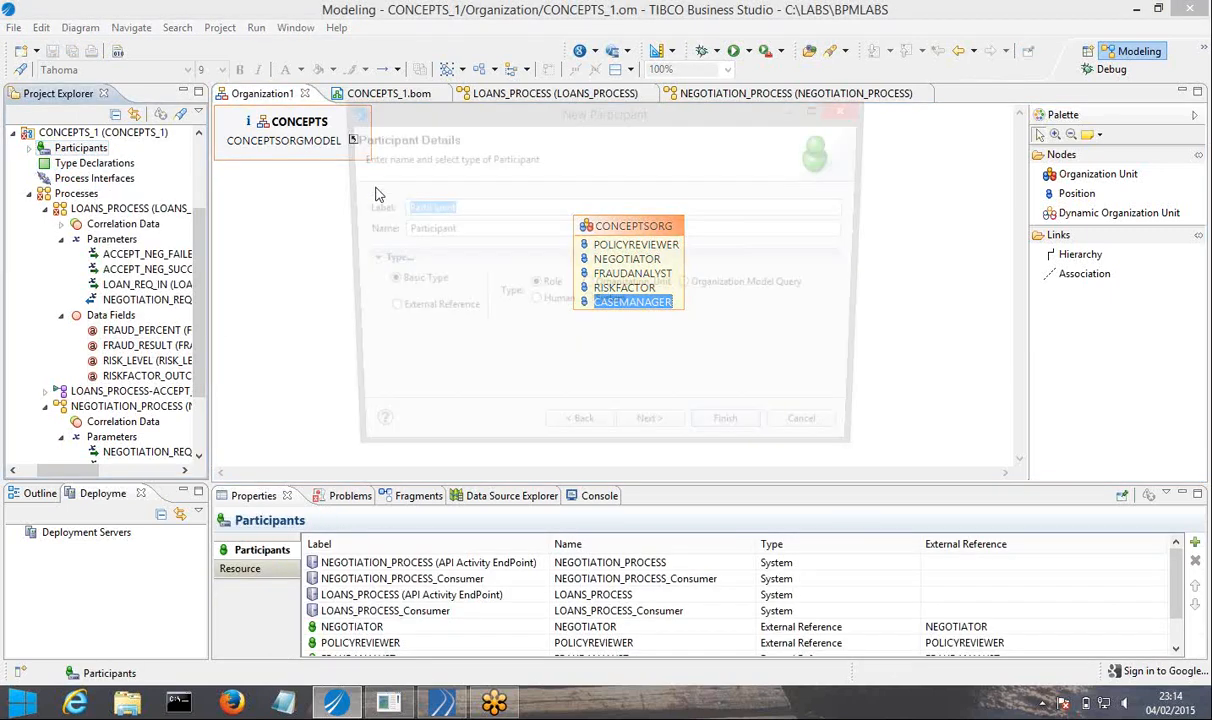
pyautogui.click(380, 307)
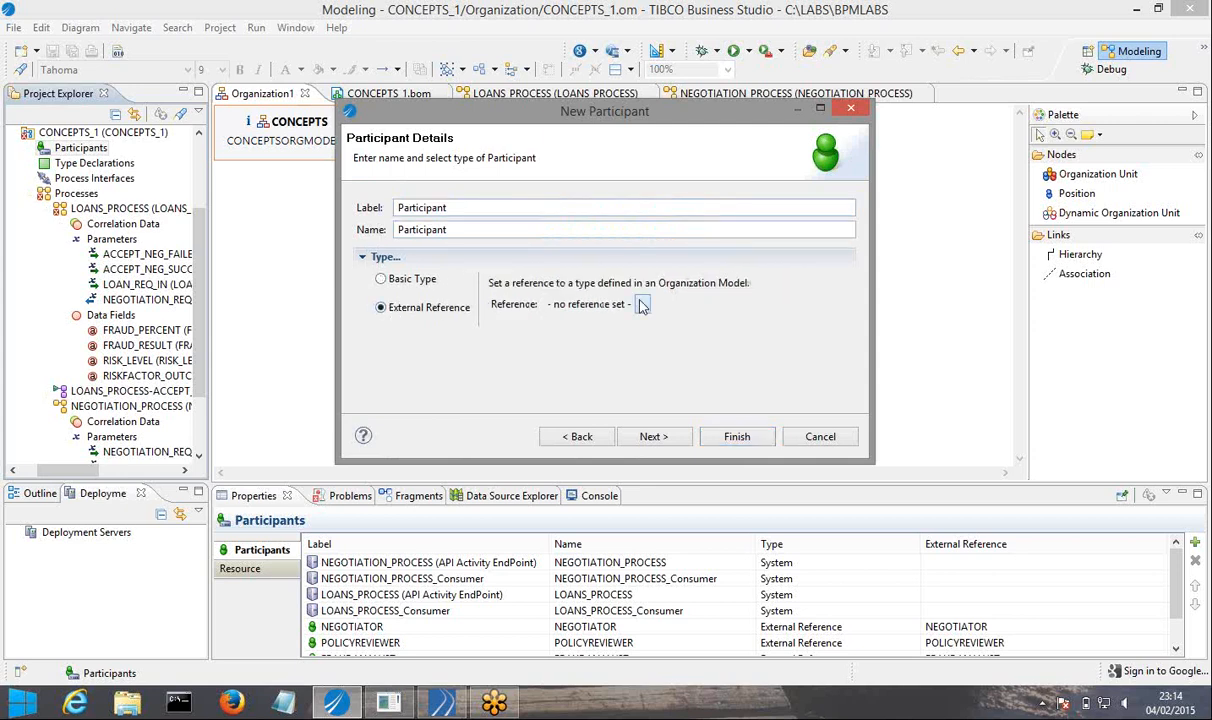
pyautogui.click(643, 305)
pyautogui.click(760, 355)
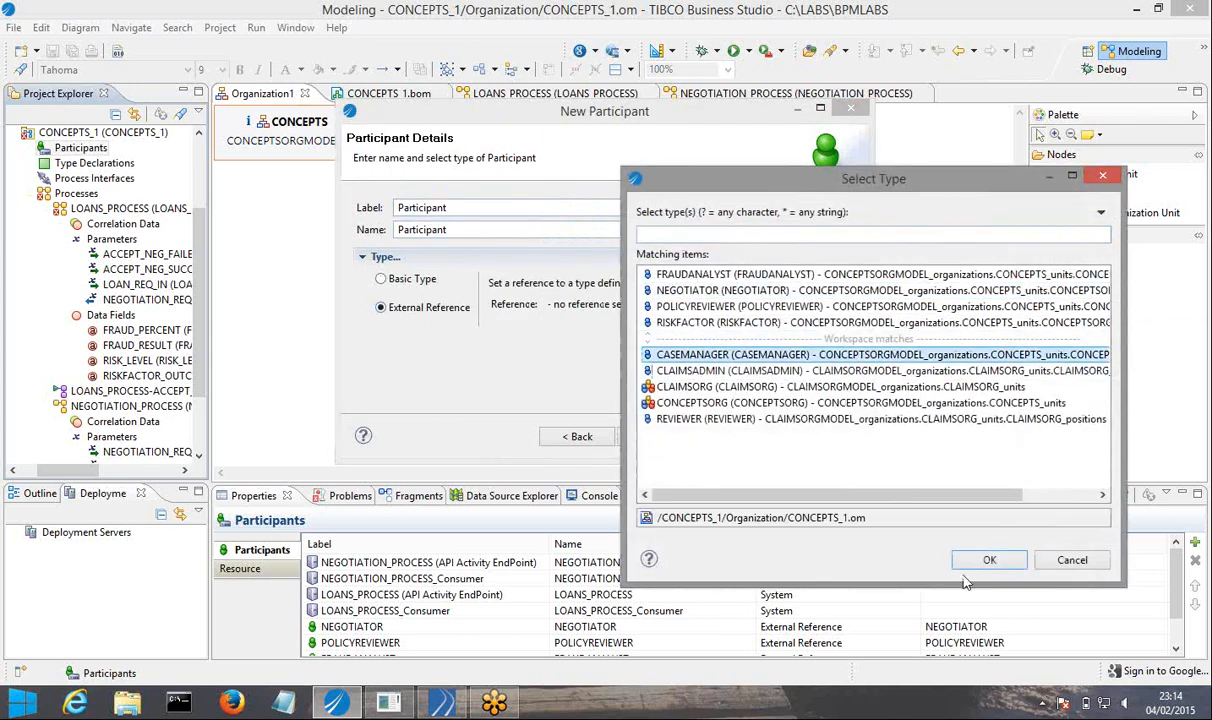
pyautogui.click(989, 560)
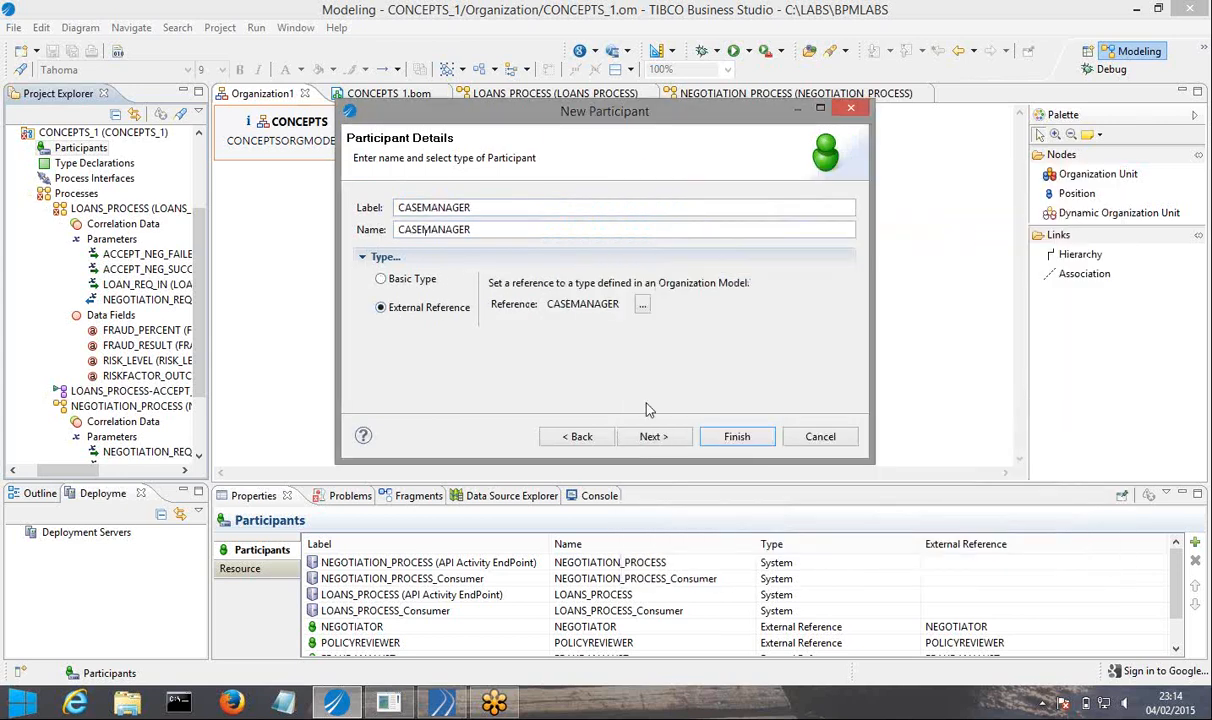
pyautogui.click(730, 436)
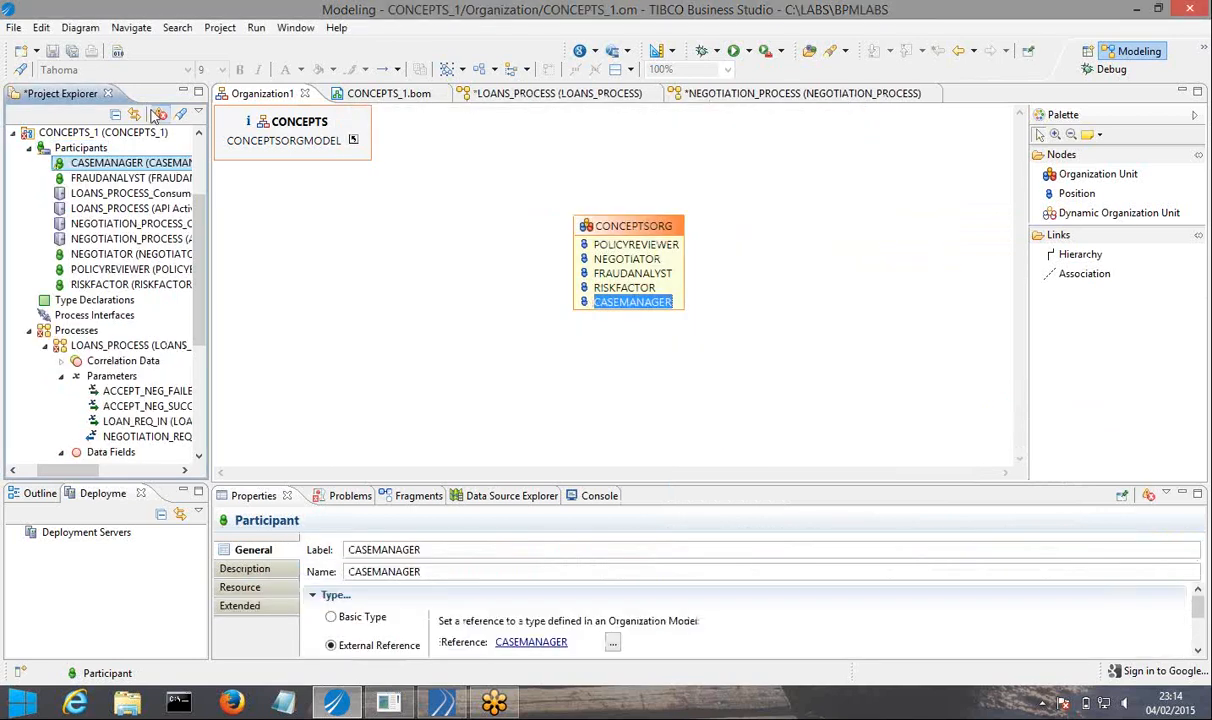
pyautogui.click(72, 50)
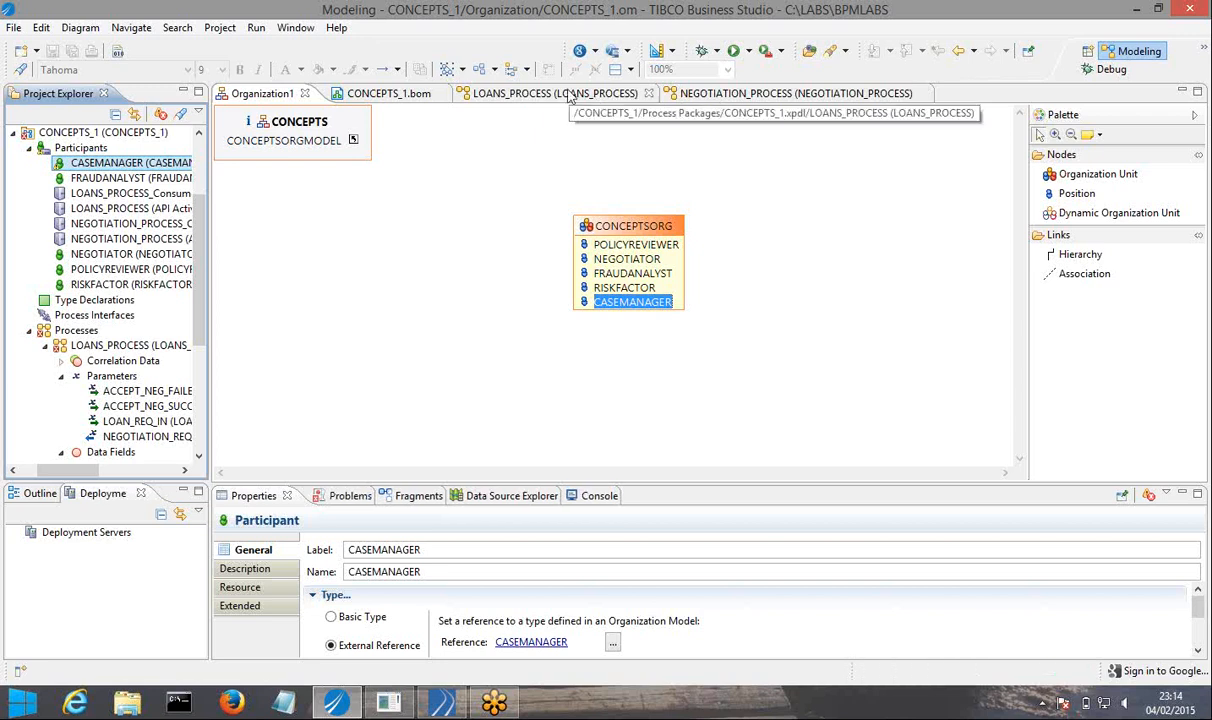
# Assign the CASEMANAGER participant to the CHECK_ANALYSYS task in LOANS_PROCESS and save the change.
pyautogui.click(570, 93)
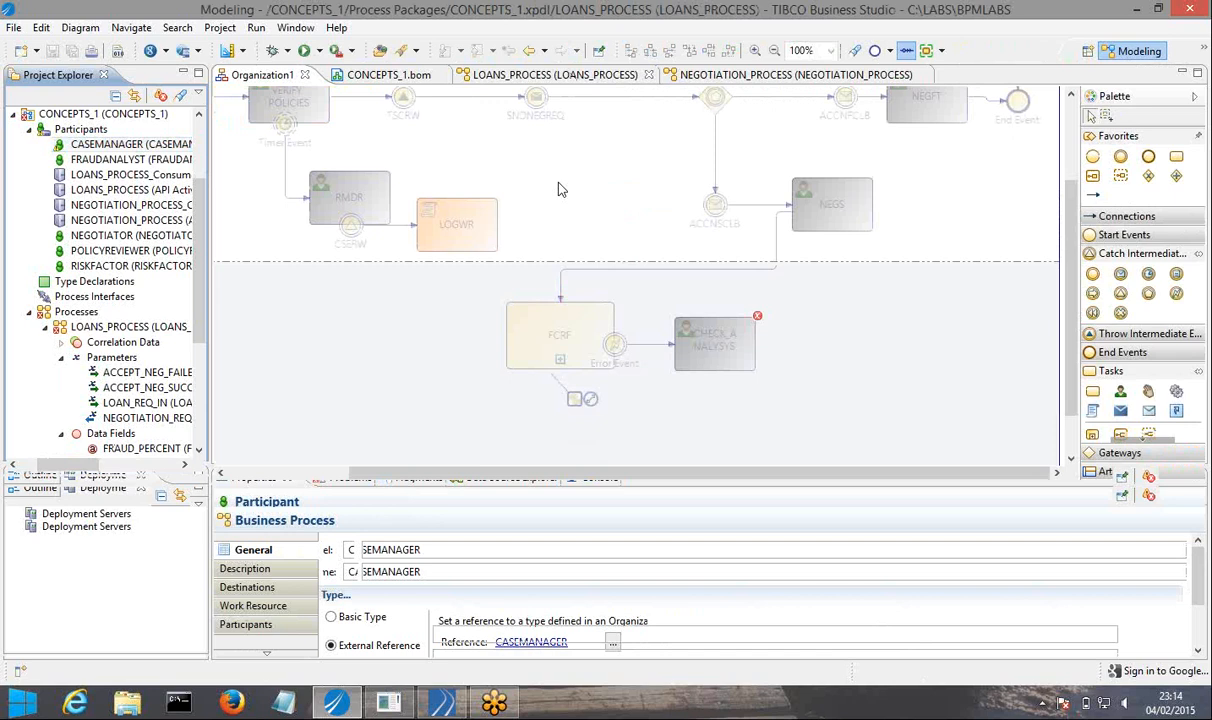
pyautogui.moveTo(108, 152); pyautogui.dragTo(719, 360)
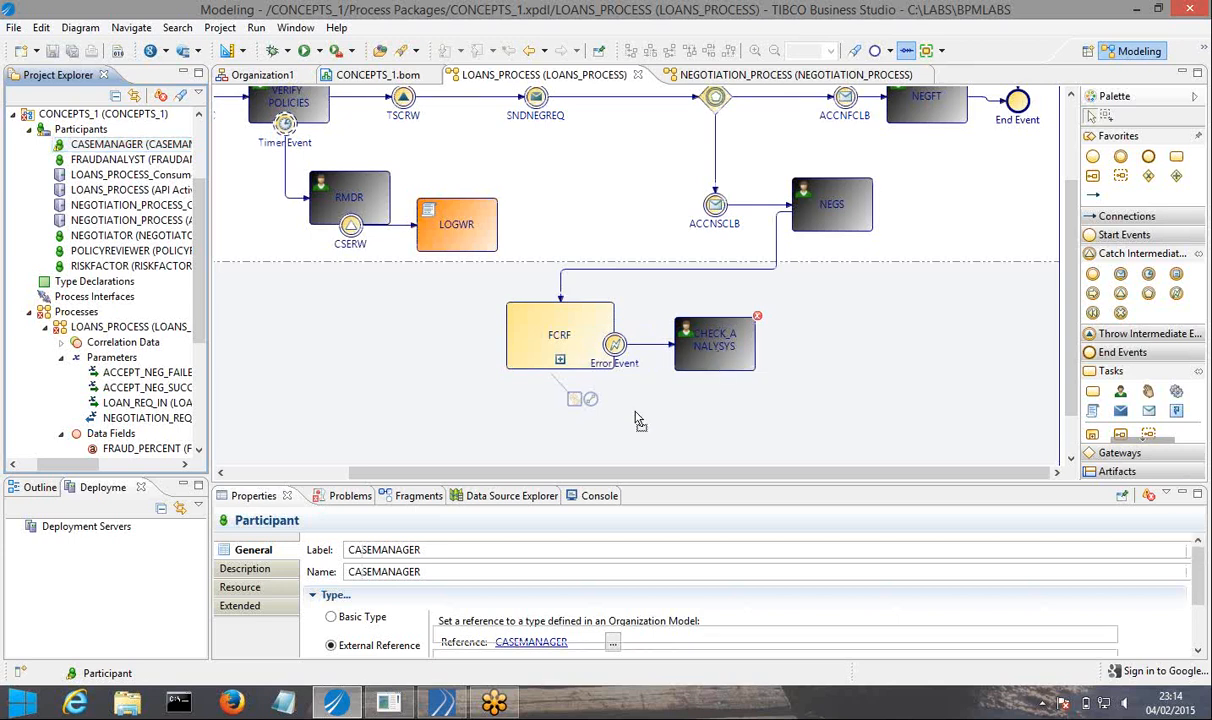
pyautogui.click(555, 447)
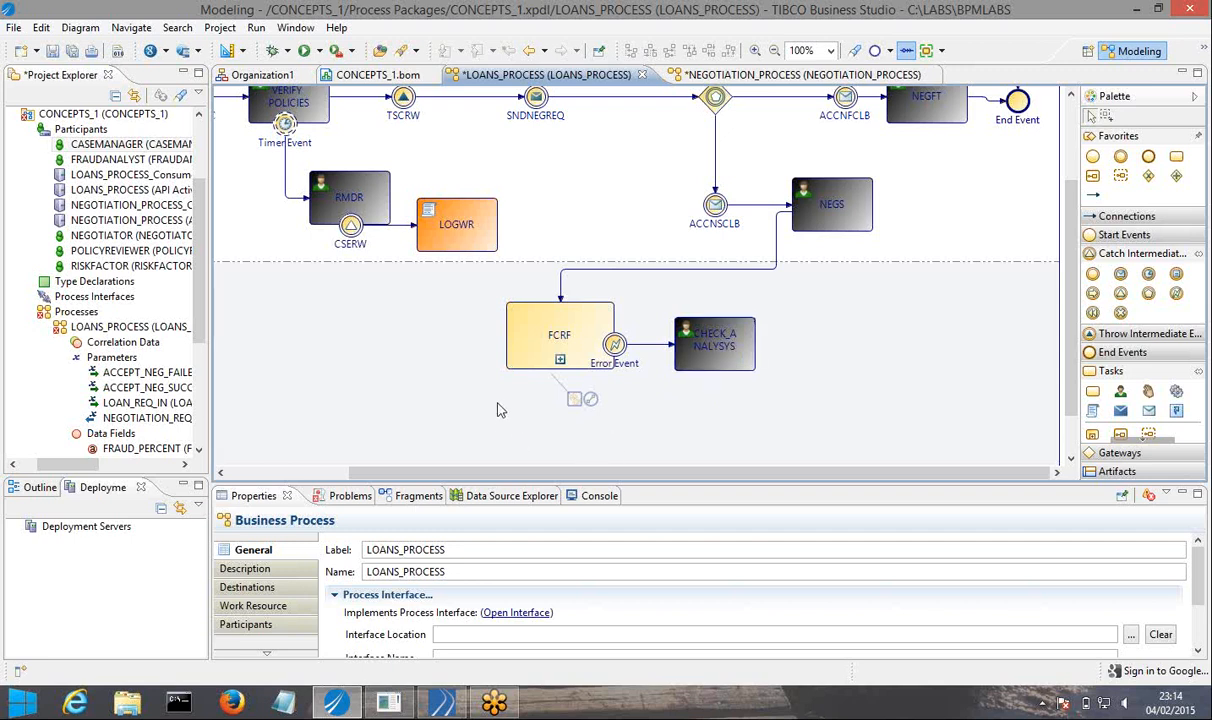
pyautogui.click(540, 342)
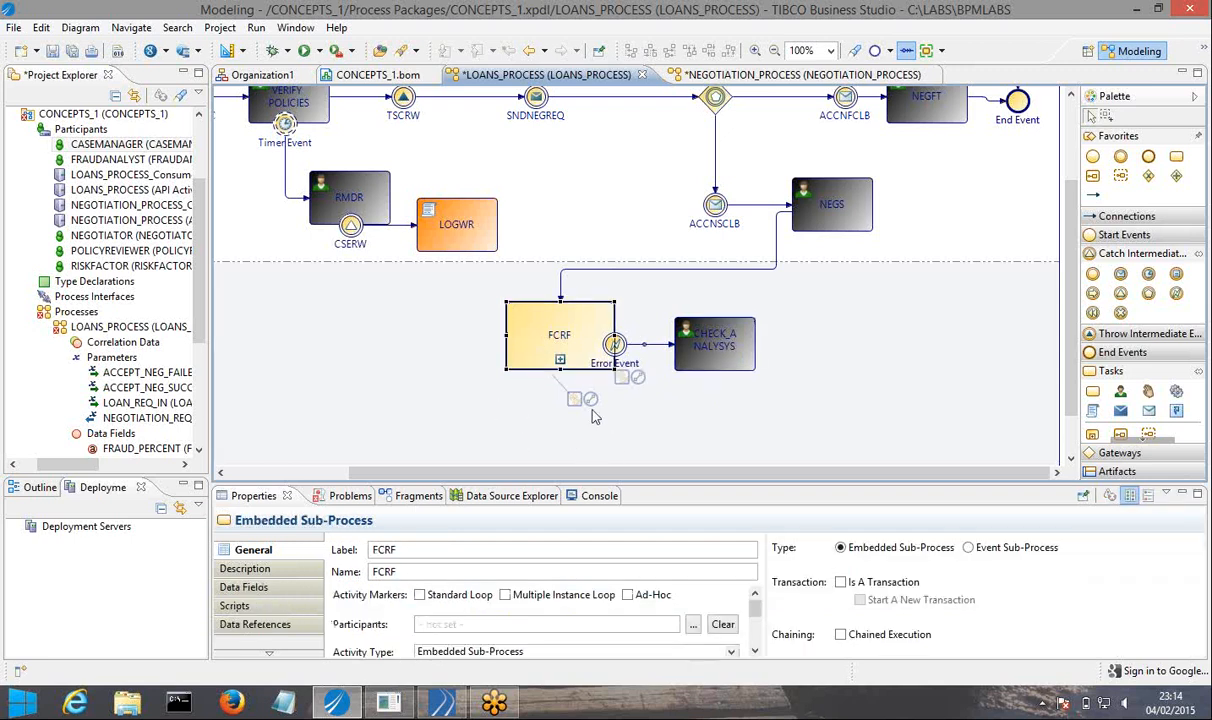
pyautogui.click(644, 416)
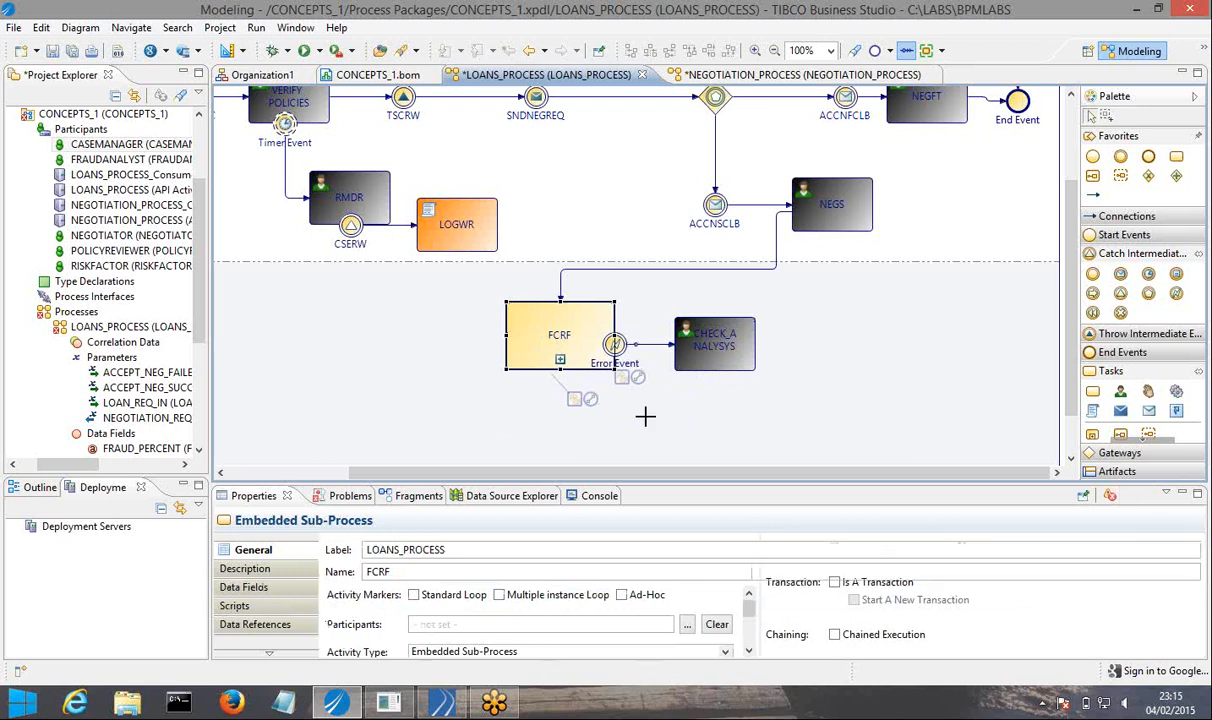
pyautogui.click(72, 50)
# Attach a text annotation below the FCRF embedded sub-process.
pyautogui.click(505, 312)
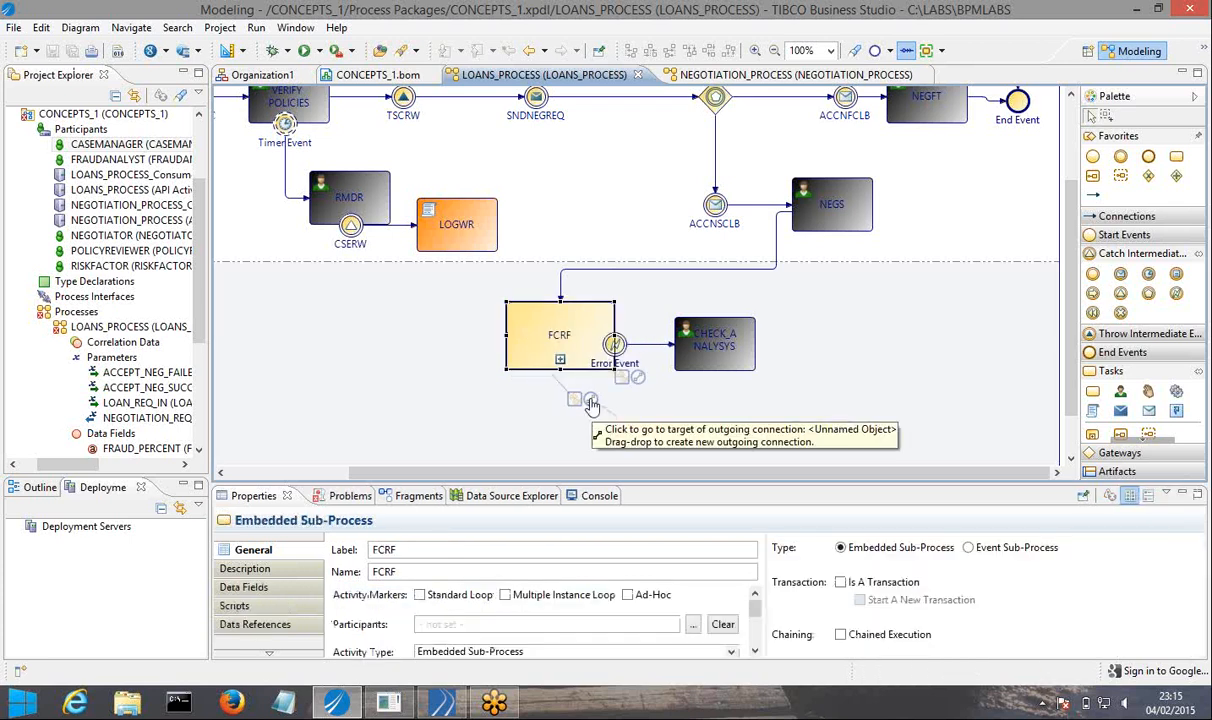
pyautogui.moveTo(591, 403)
pyautogui.mouseDown()
pyautogui.moveTo(576, 400)
pyautogui.moveTo(625, 418)
pyautogui.moveTo(677, 416)
pyautogui.mouseUp()
pyautogui.click(560, 416)
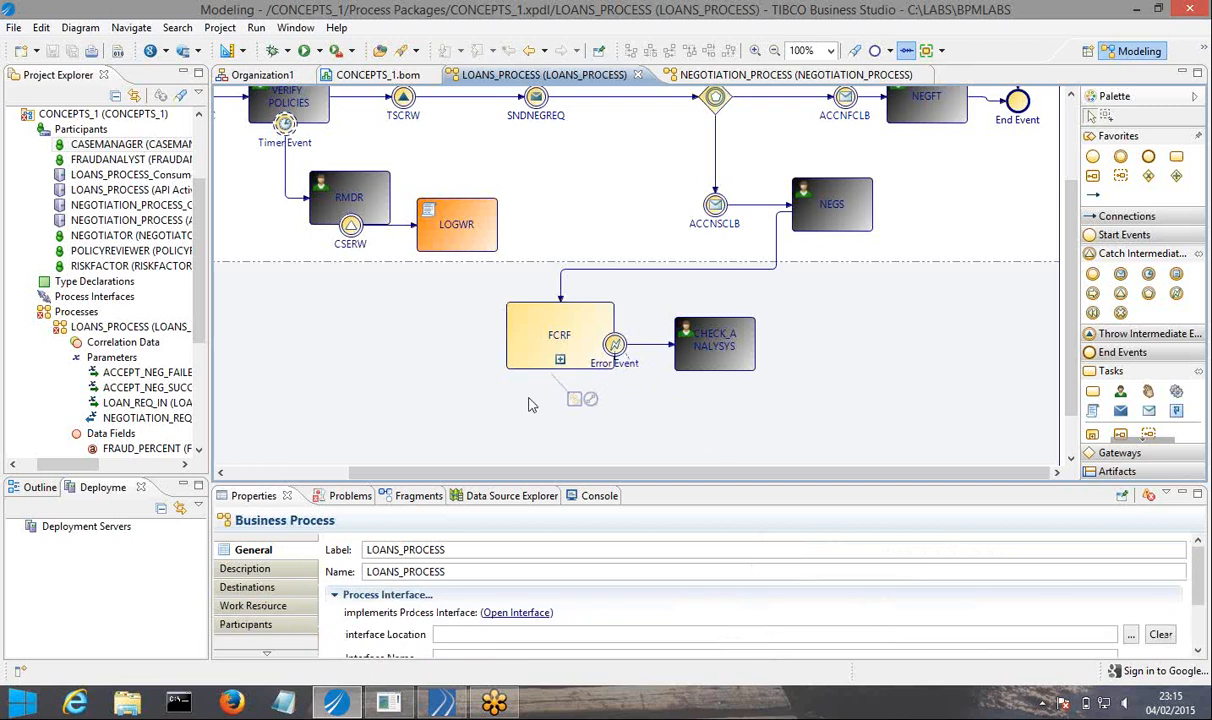
pyautogui.moveTo(576, 400); pyautogui.dragTo(470, 418)
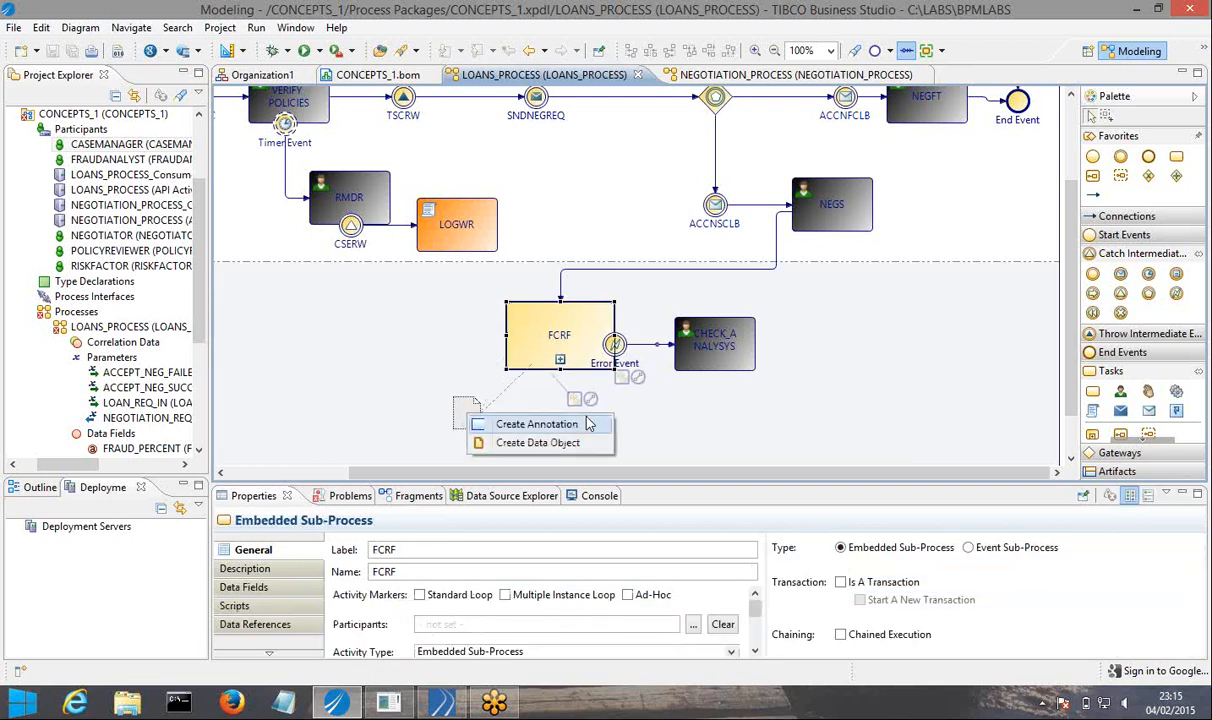
pyautogui.click(533, 424)
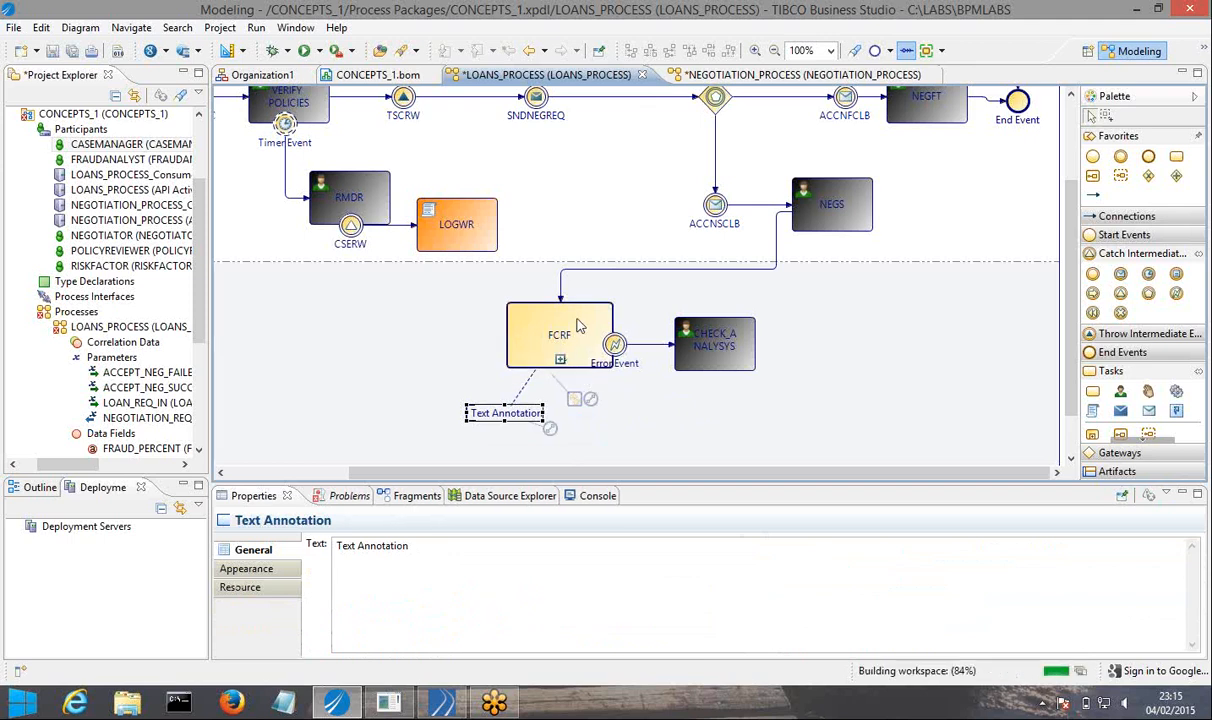
pyautogui.click(548, 308)
pyautogui.moveTo(638, 386); pyautogui.dragTo(697, 300)
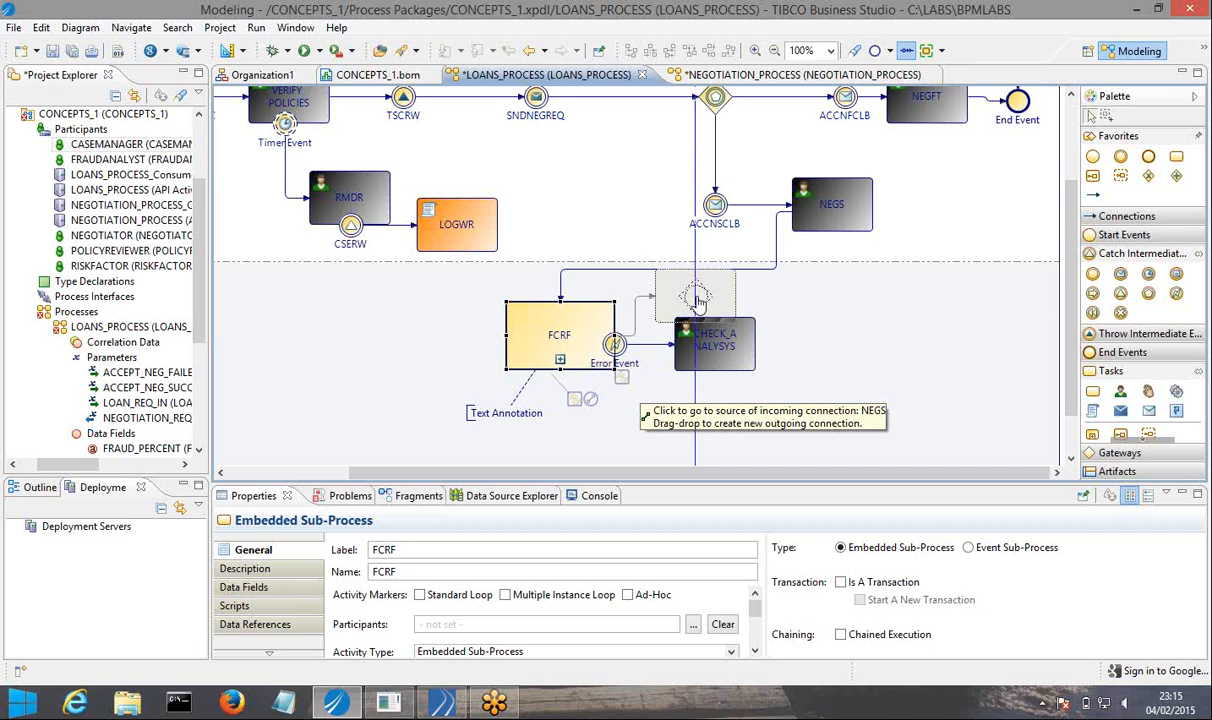
pyautogui.moveTo(697, 300); pyautogui.dragTo(712, 418)
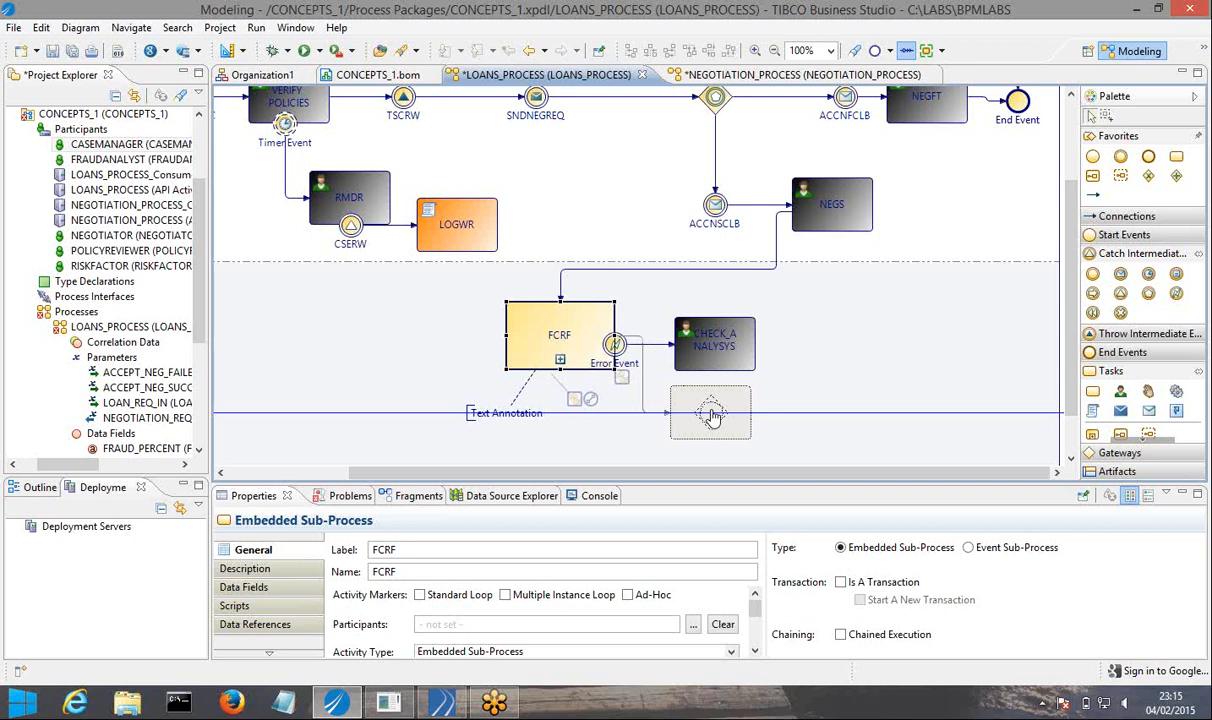
pyautogui.moveTo(712, 418); pyautogui.dragTo(712, 416)
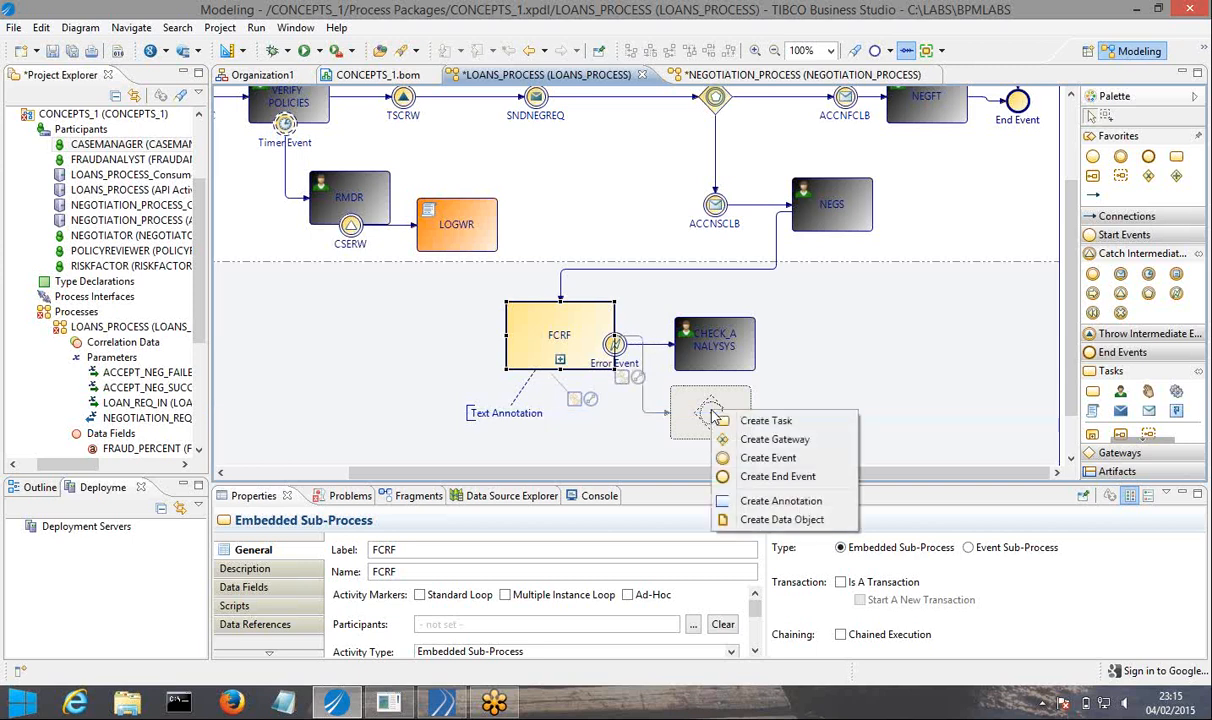
pyautogui.click(580, 428)
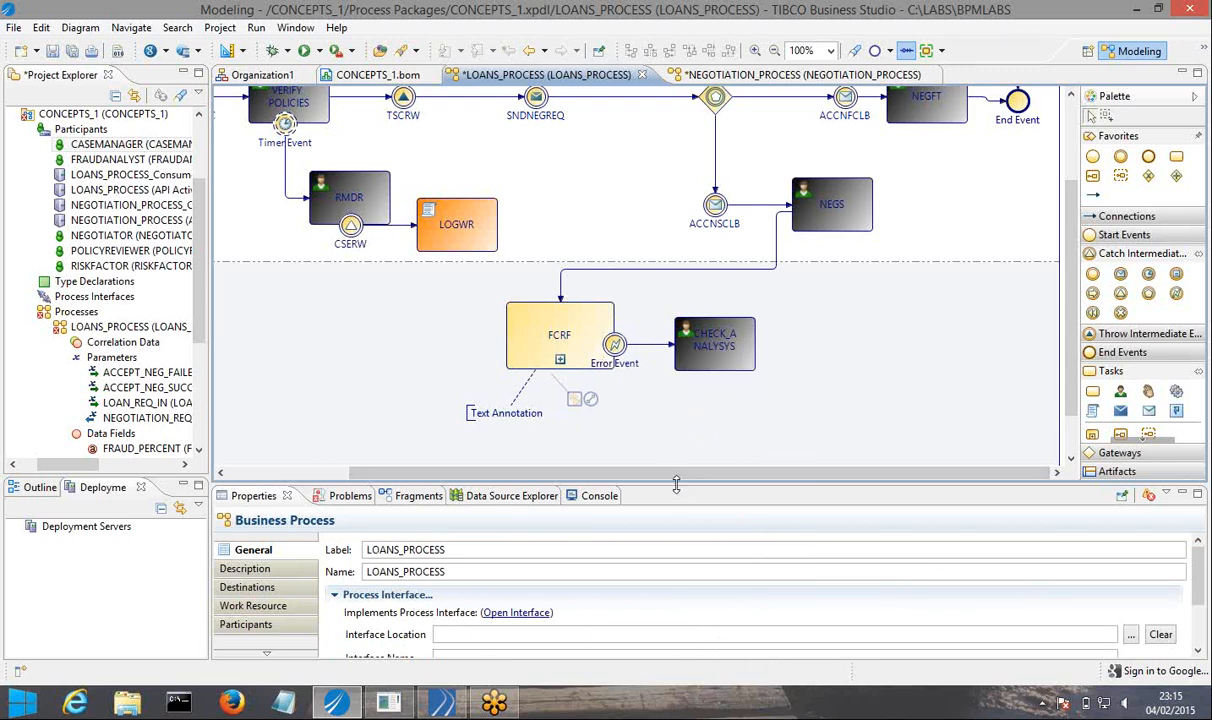
# Enlarge the diagram area, and delete the text annotation below FCRF together with its association line.
pyautogui.moveTo(676, 487); pyautogui.dragTo(676, 550)
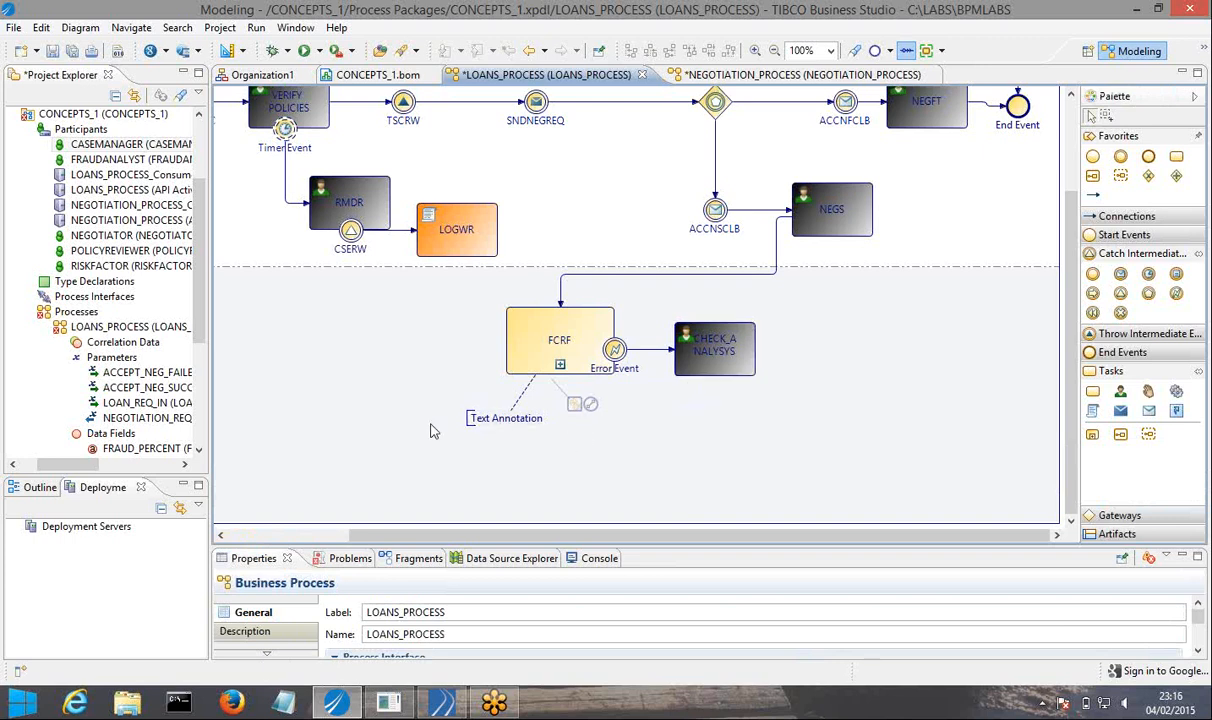
pyautogui.rightClick(512, 411)
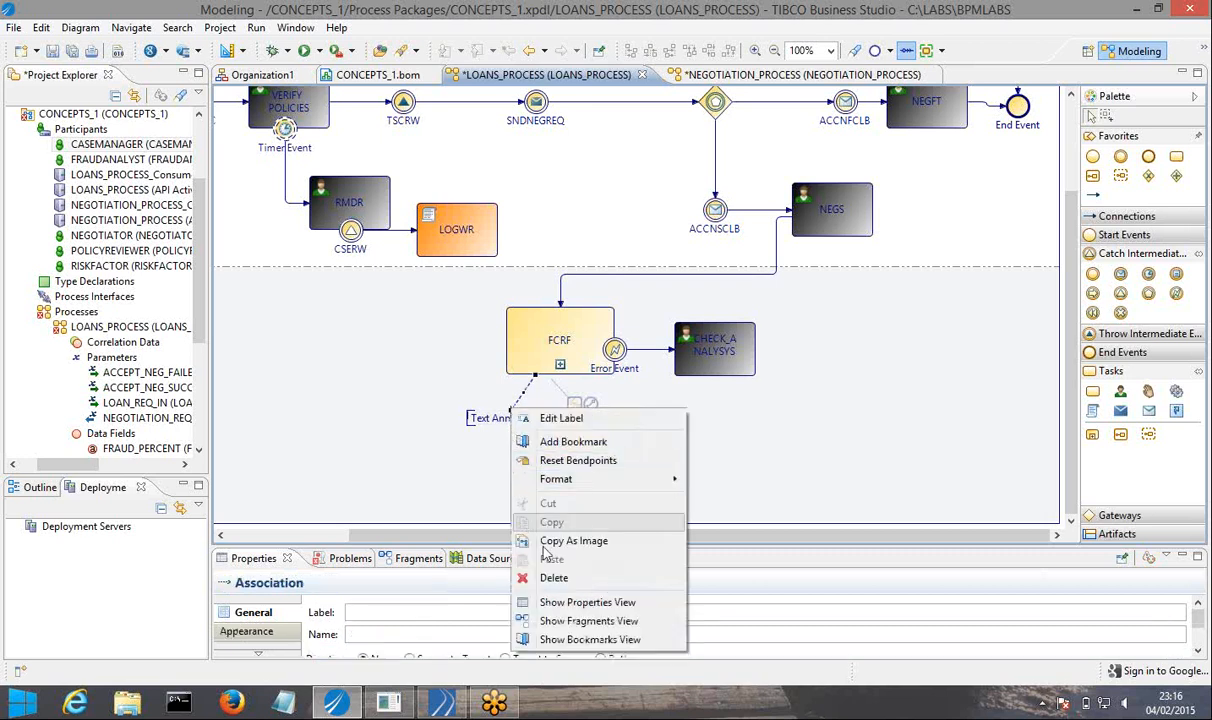
pyautogui.click(553, 577)
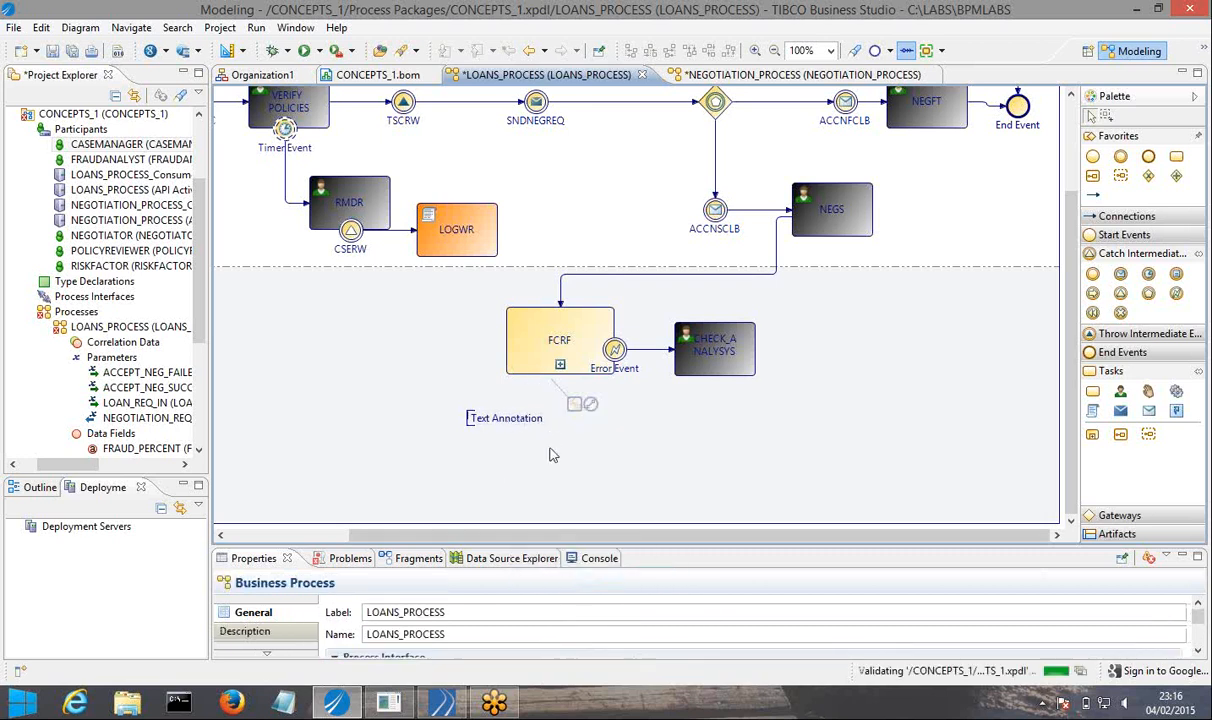
pyautogui.click(481, 424)
pyautogui.rightClick(481, 424)
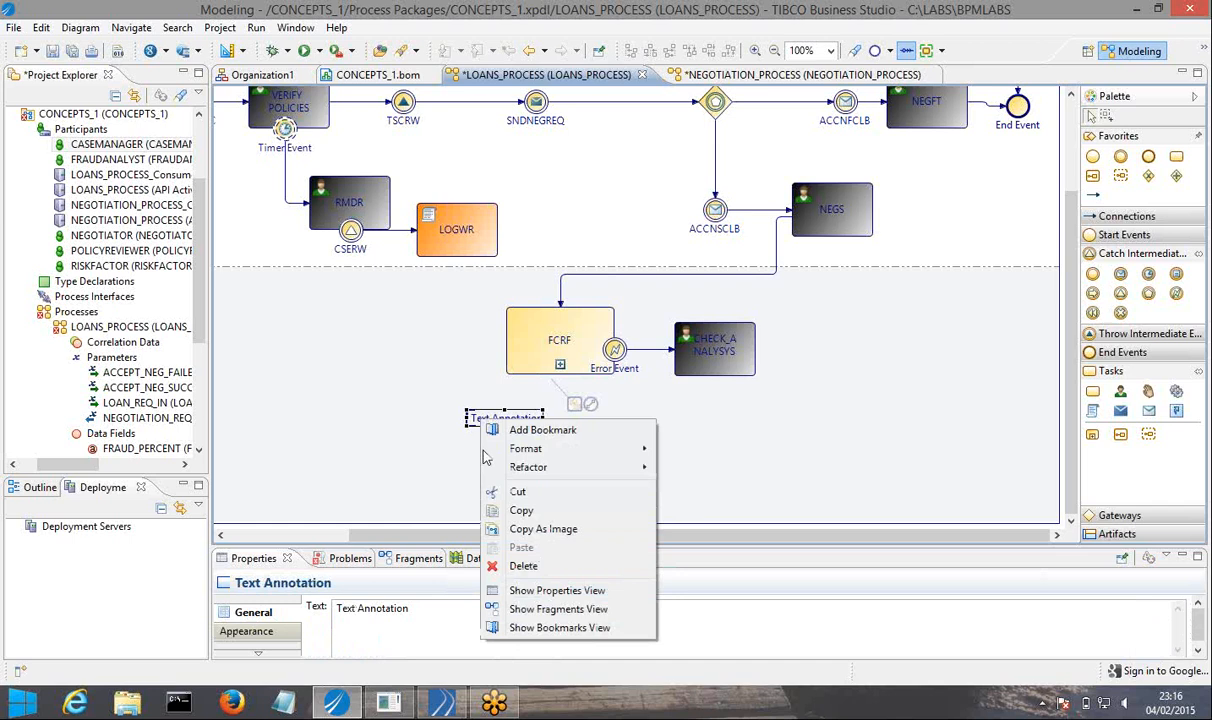
pyautogui.click(512, 556)
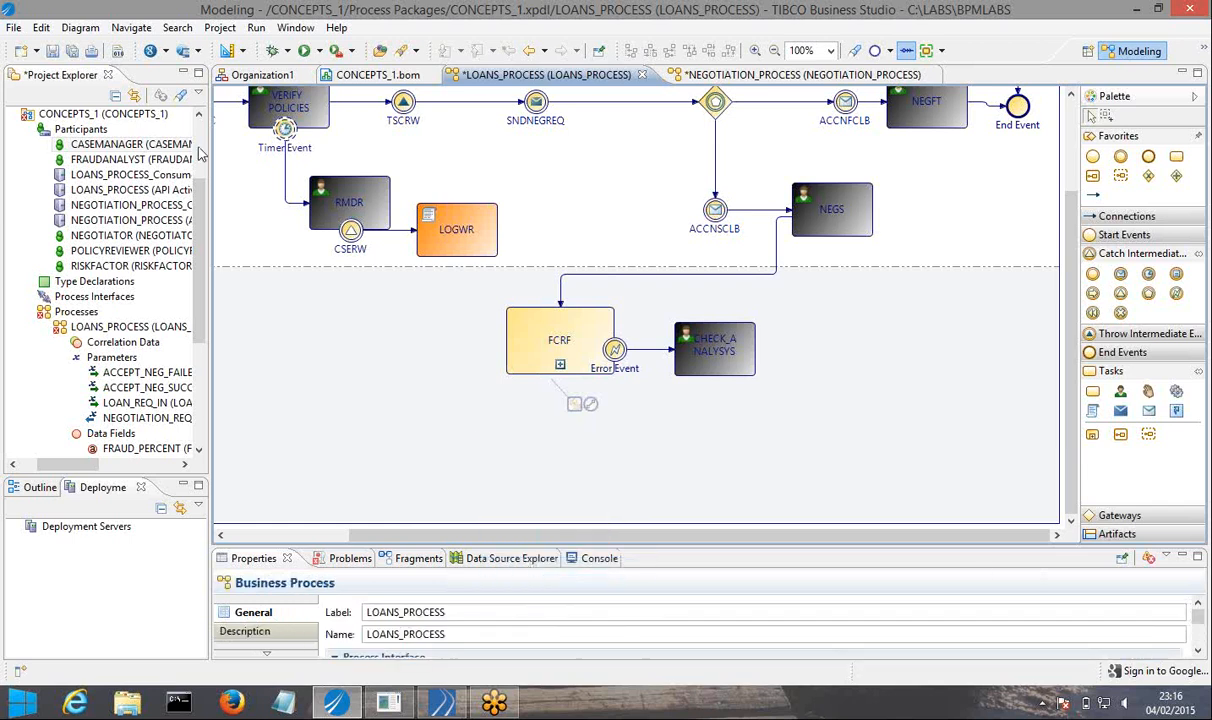
# Save LOANS_PROCESS, and add a gateway connected after the CHECK_ANALYSYS task.
pyautogui.hotkey('ctrl', 's')
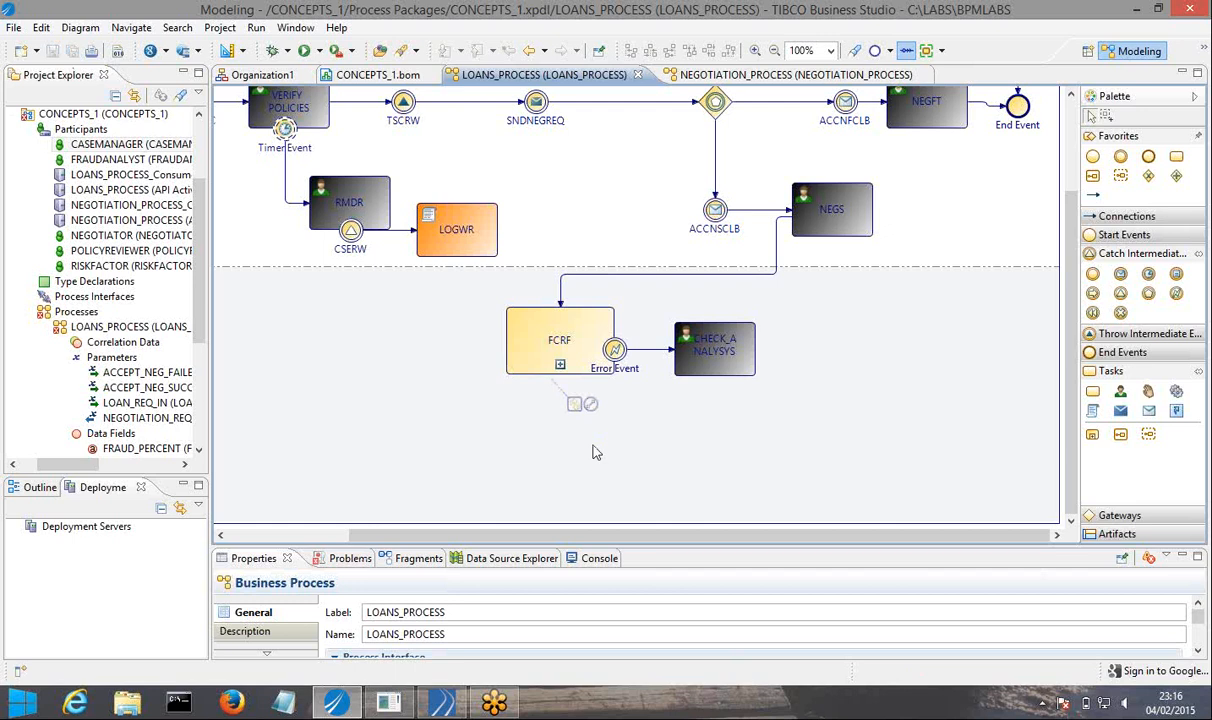
pyautogui.click(712, 352)
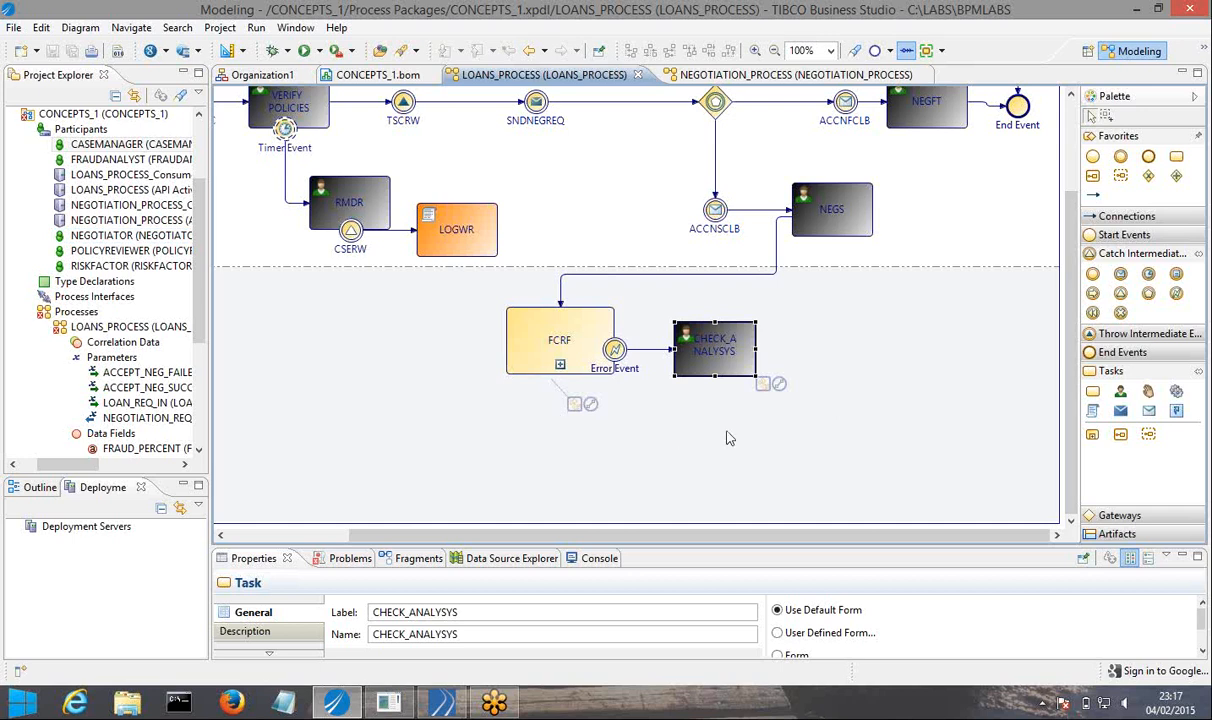
pyautogui.click(779, 367)
pyautogui.click(779, 363)
pyautogui.click(738, 358)
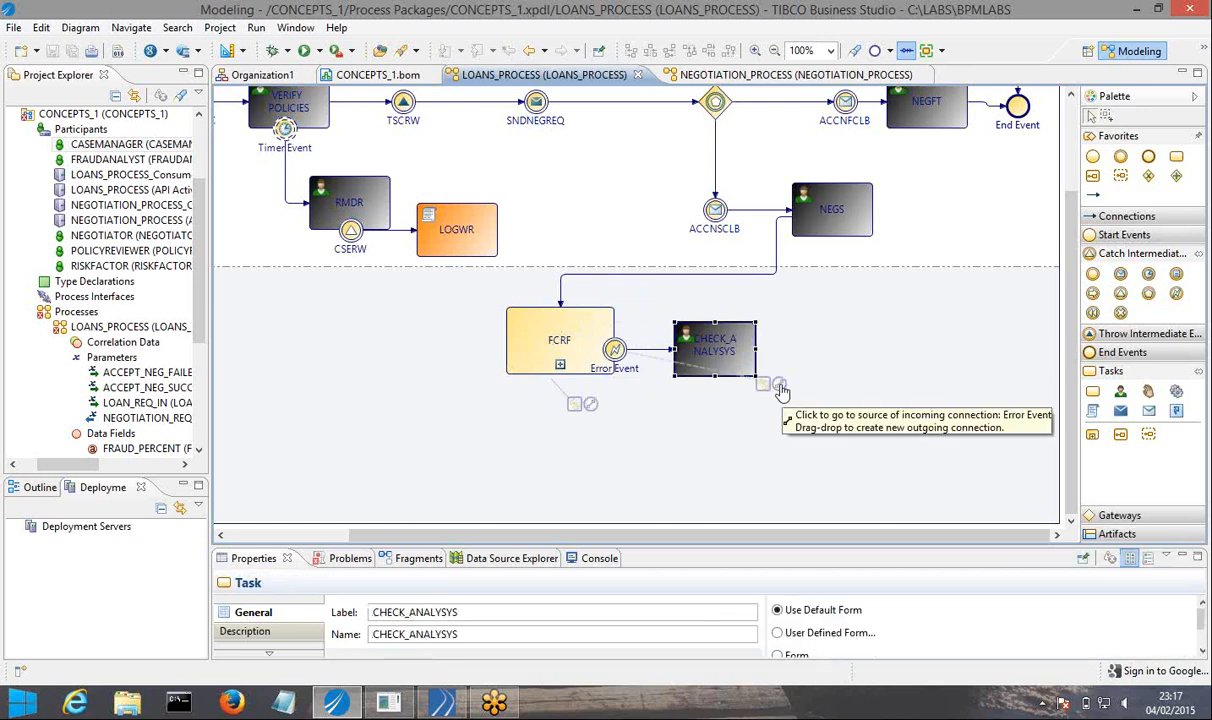
pyautogui.moveTo(781, 388)
pyautogui.mouseDown()
pyautogui.moveTo(768, 350)
pyautogui.moveTo(844, 355)
pyautogui.mouseUp()
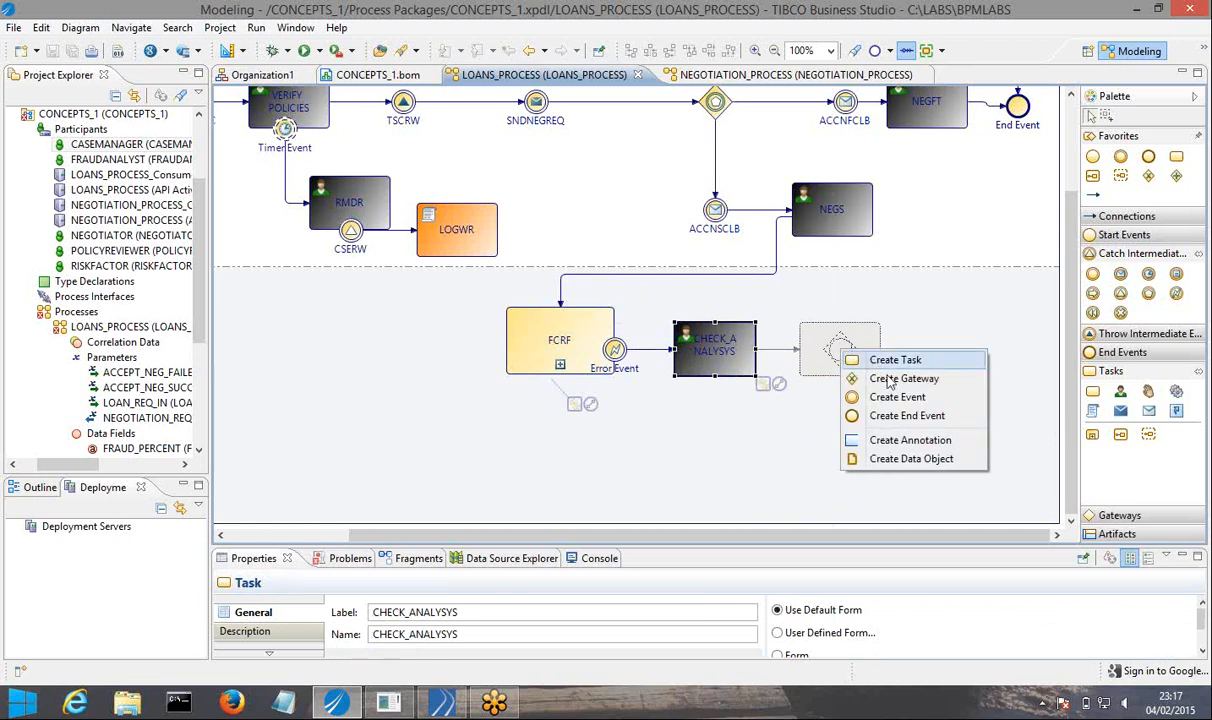
pyautogui.click(880, 378)
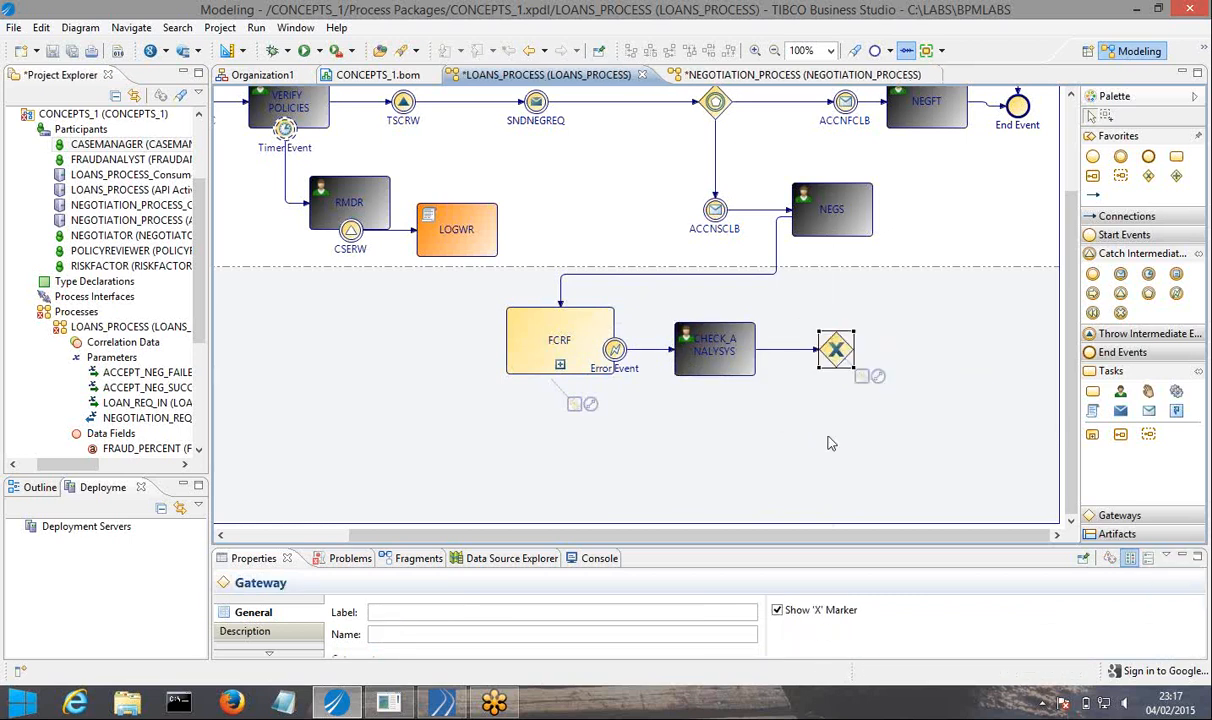
pyautogui.moveTo(880, 383)
pyautogui.mouseDown()
pyautogui.moveTo(900, 292)
pyautogui.moveTo(922, 300)
pyautogui.mouseUp()
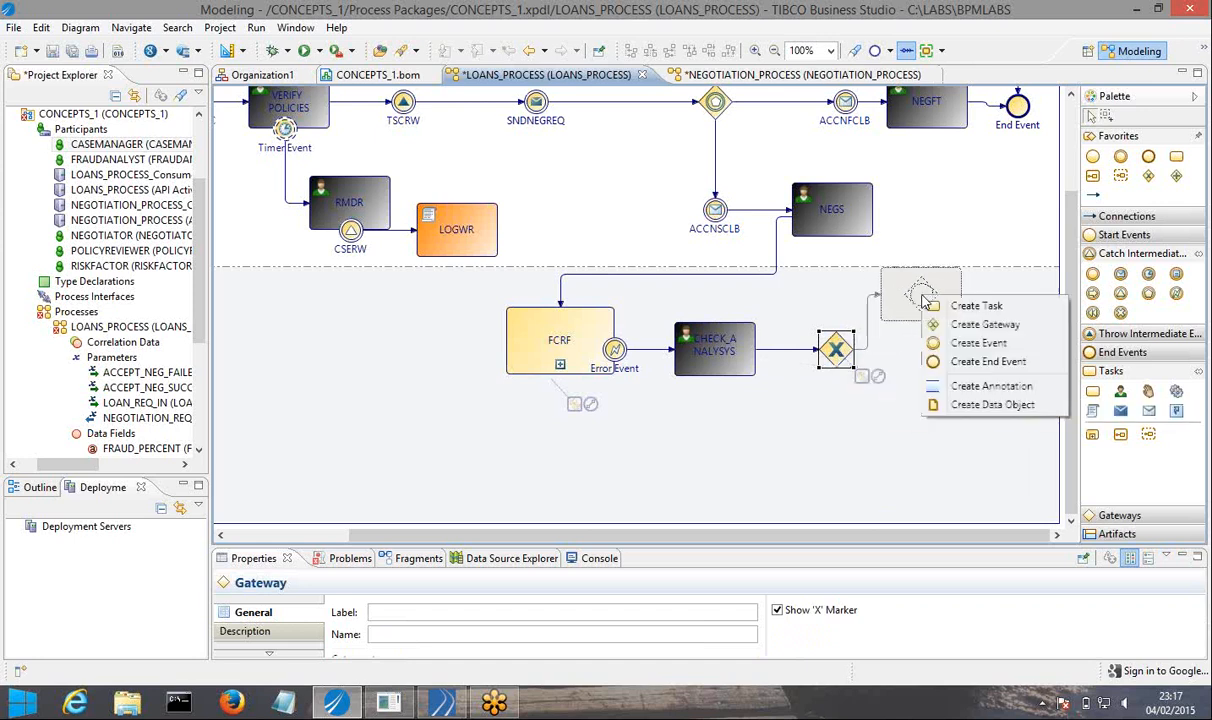
pyautogui.click(973, 307)
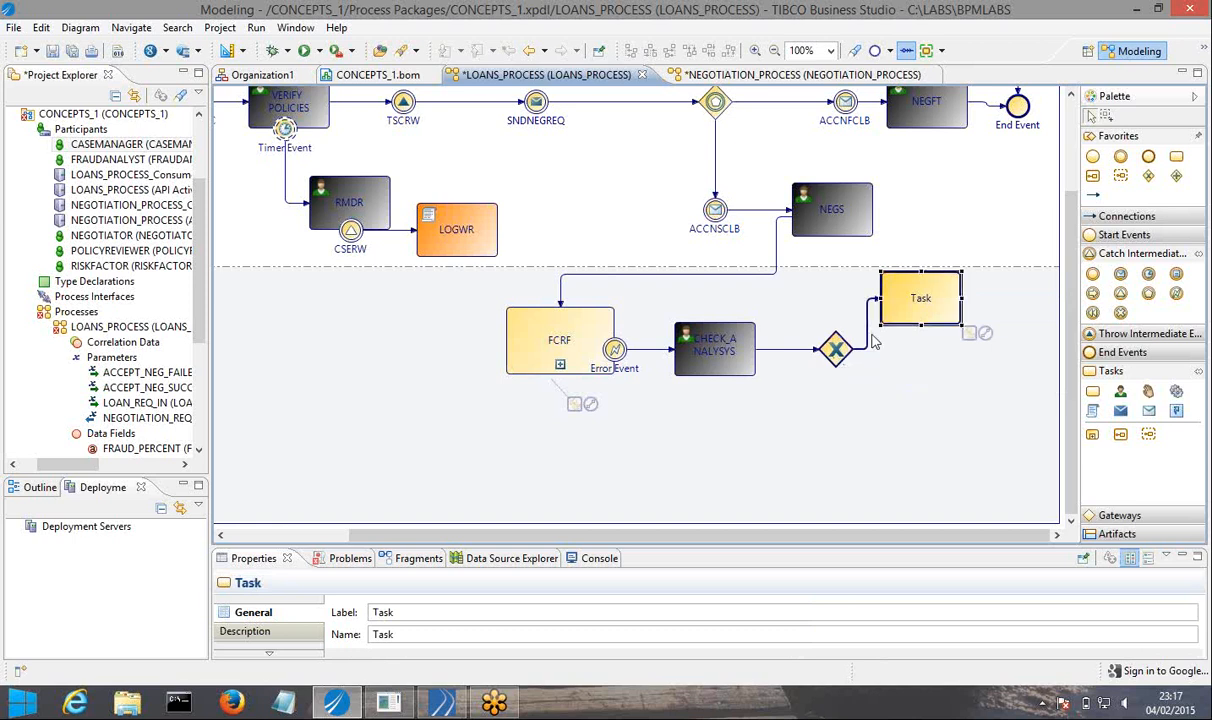
pyautogui.rightClick(912, 306)
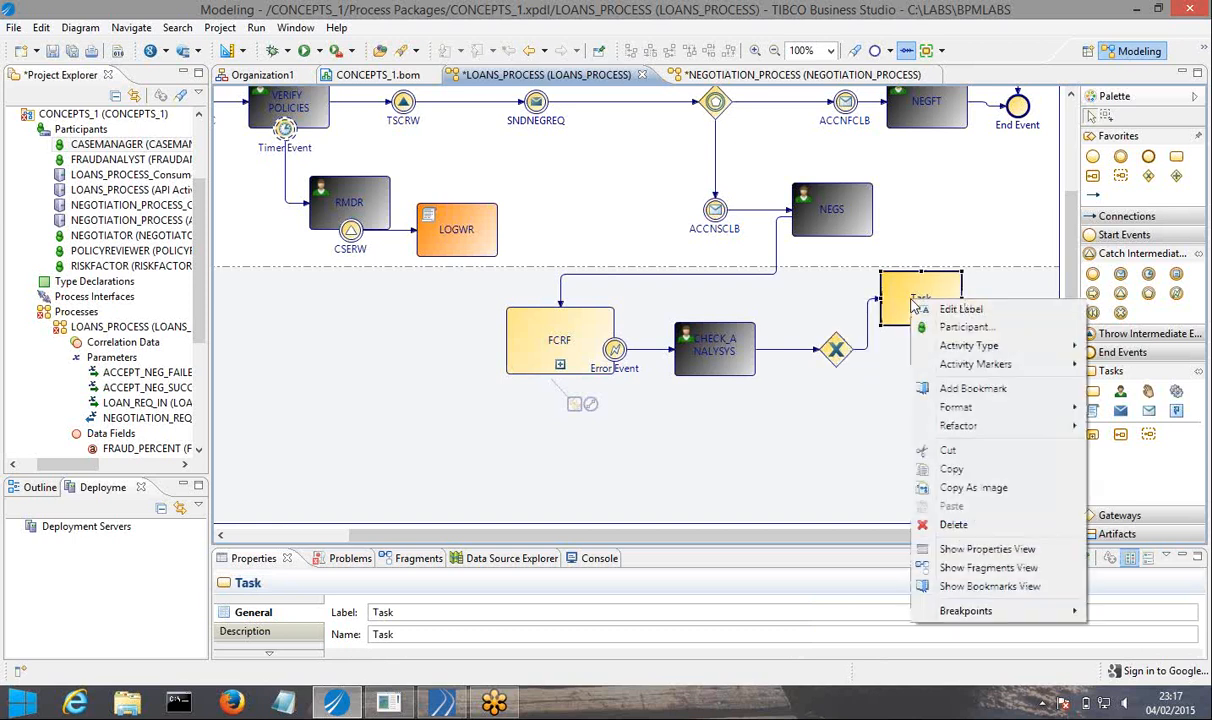
pyautogui.click(945, 524)
# Branch the gateway after CHECK_ANALYSYS to a new end event above it and a new task below it.
pyautogui.click(838, 352)
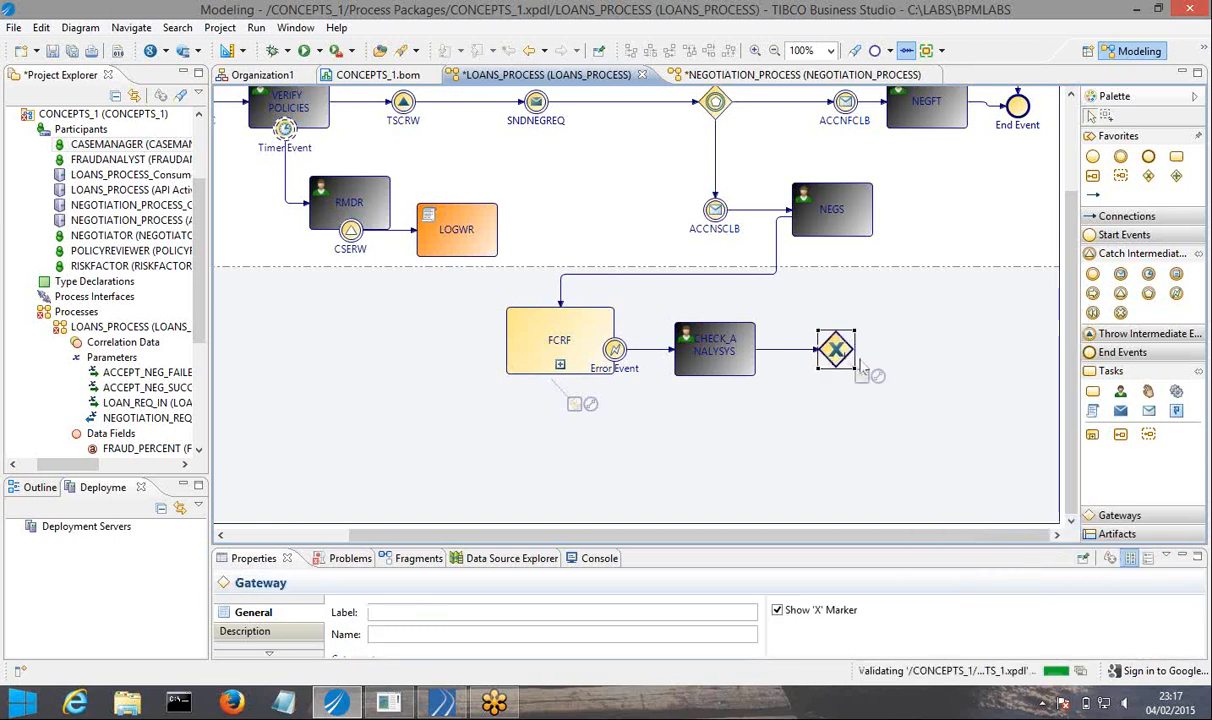
pyautogui.moveTo(878, 381); pyautogui.dragTo(917, 302)
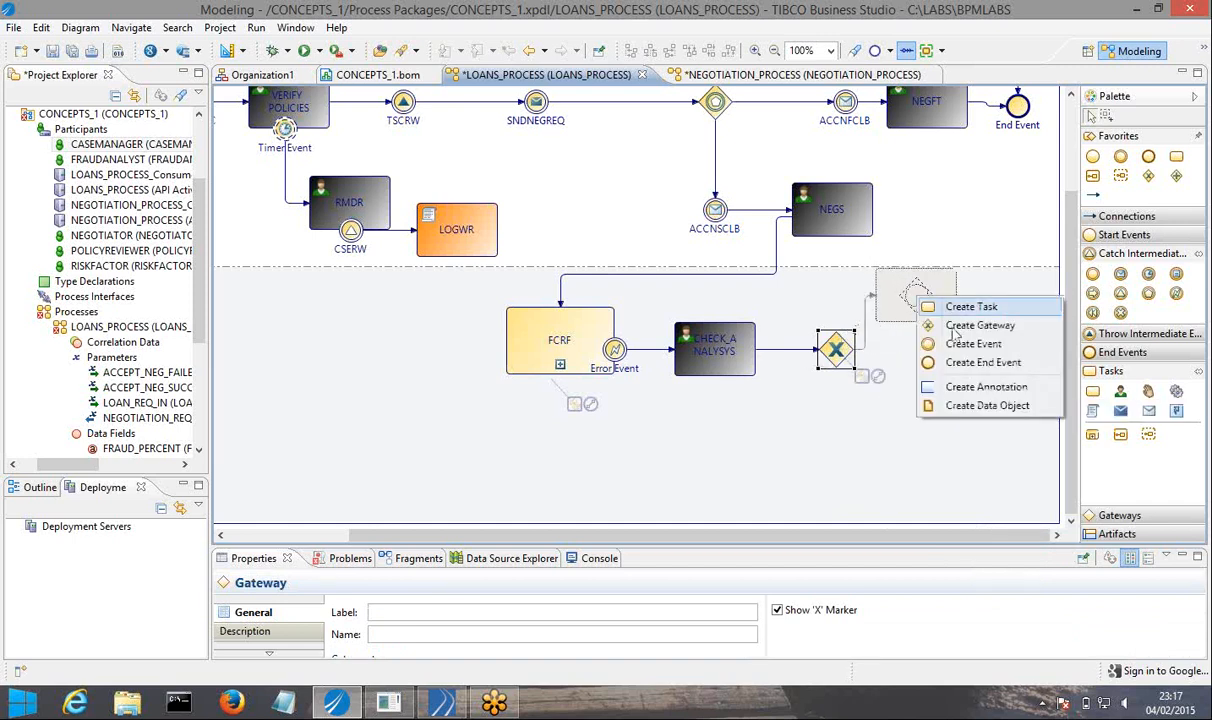
pyautogui.click(978, 363)
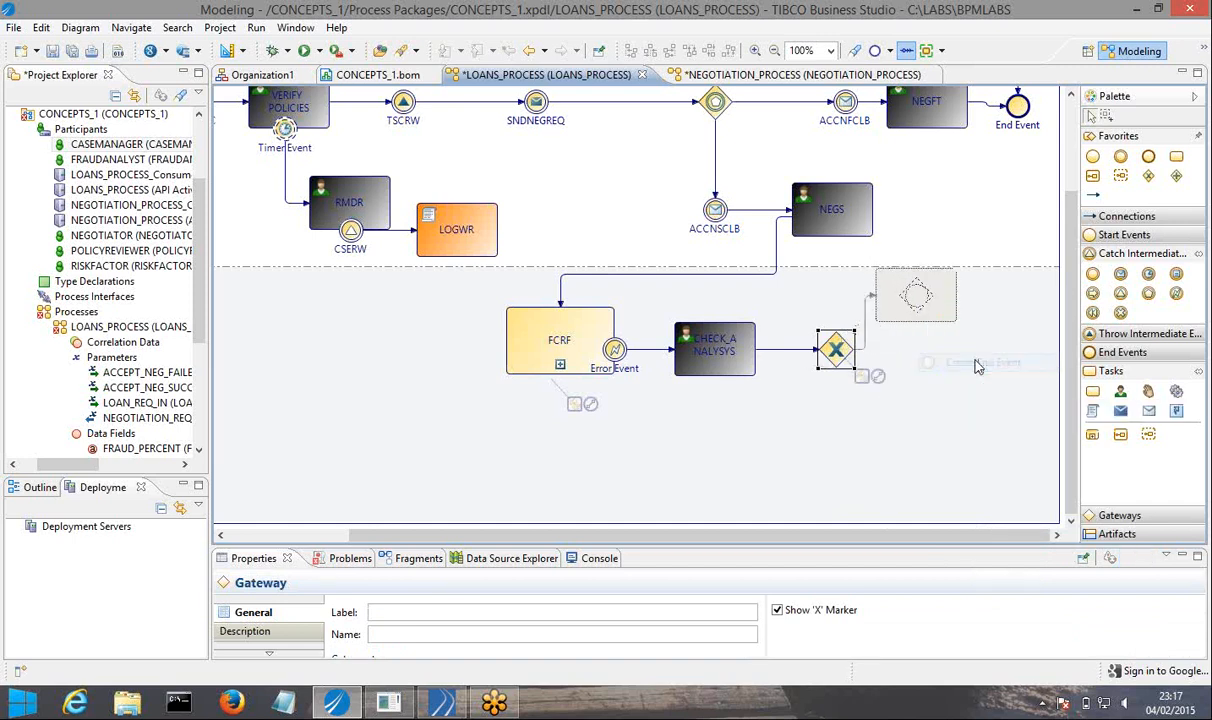
pyautogui.click(838, 367)
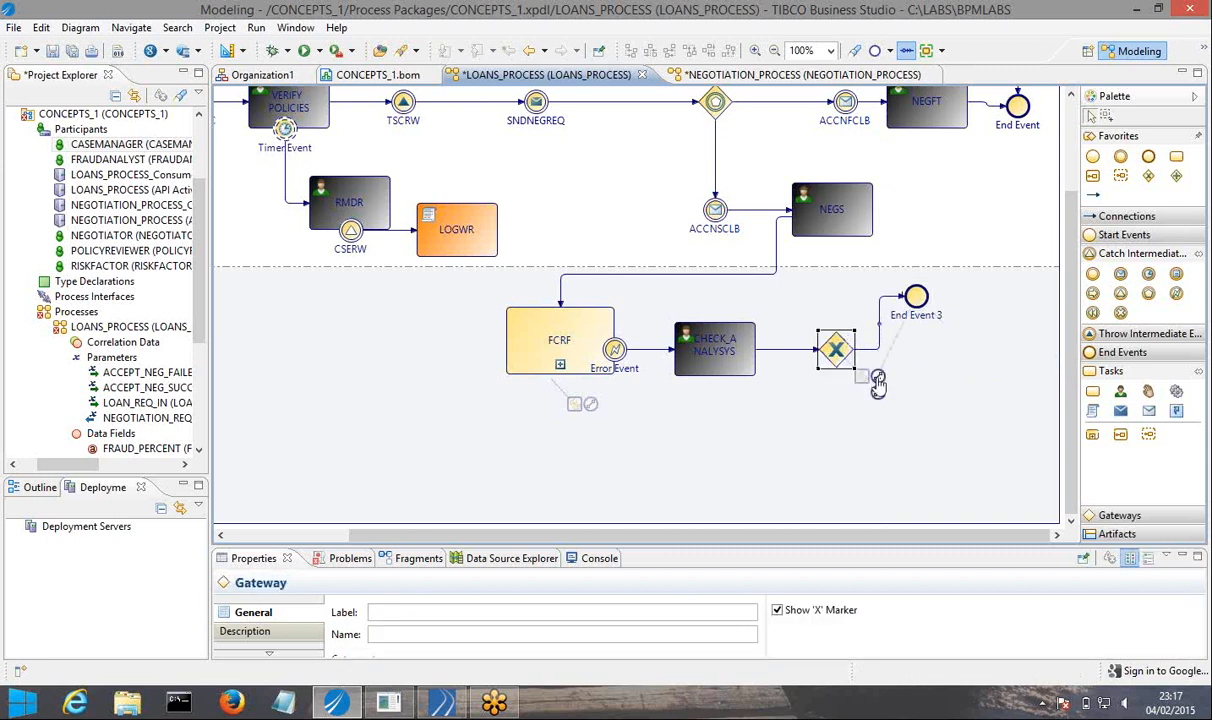
pyautogui.moveTo(878, 376); pyautogui.dragTo(895, 436)
pyautogui.click(910, 445)
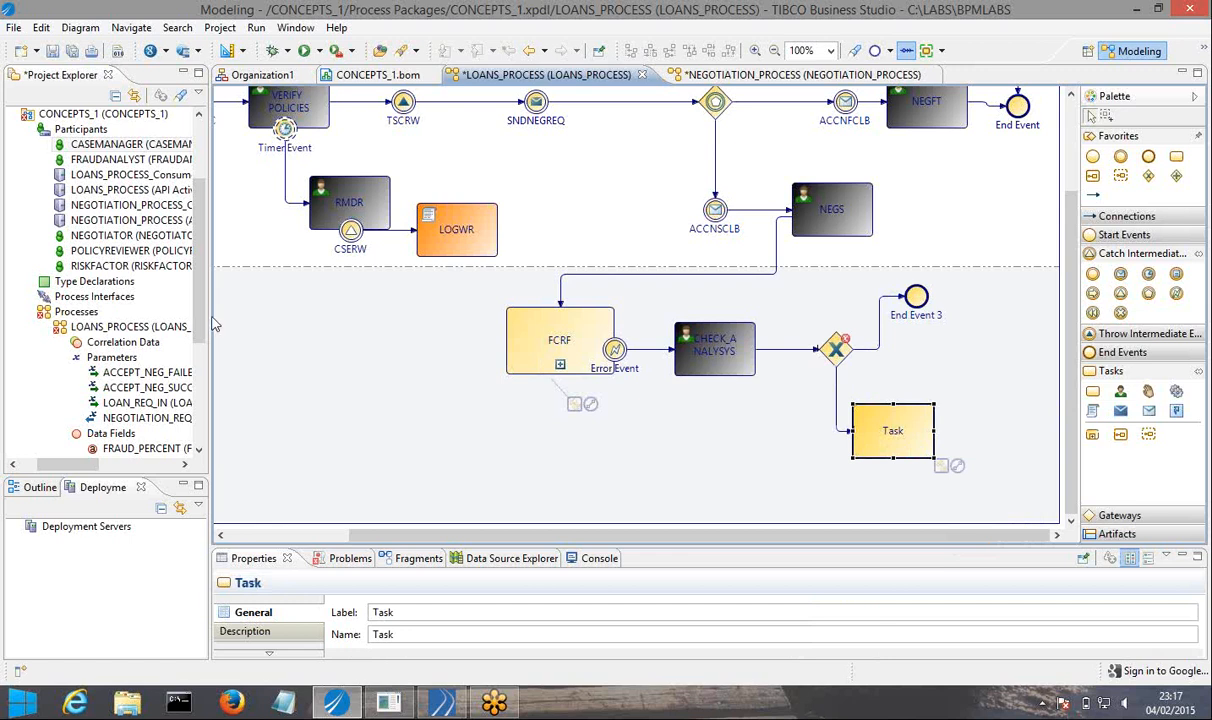
# Reconnect the outgoing sequence flow of NEGFT to End Event 3 in the FRAUDCHECK AND RISKFACTOR lane.
pyautogui.moveTo(209, 316); pyautogui.dragTo(154, 312)
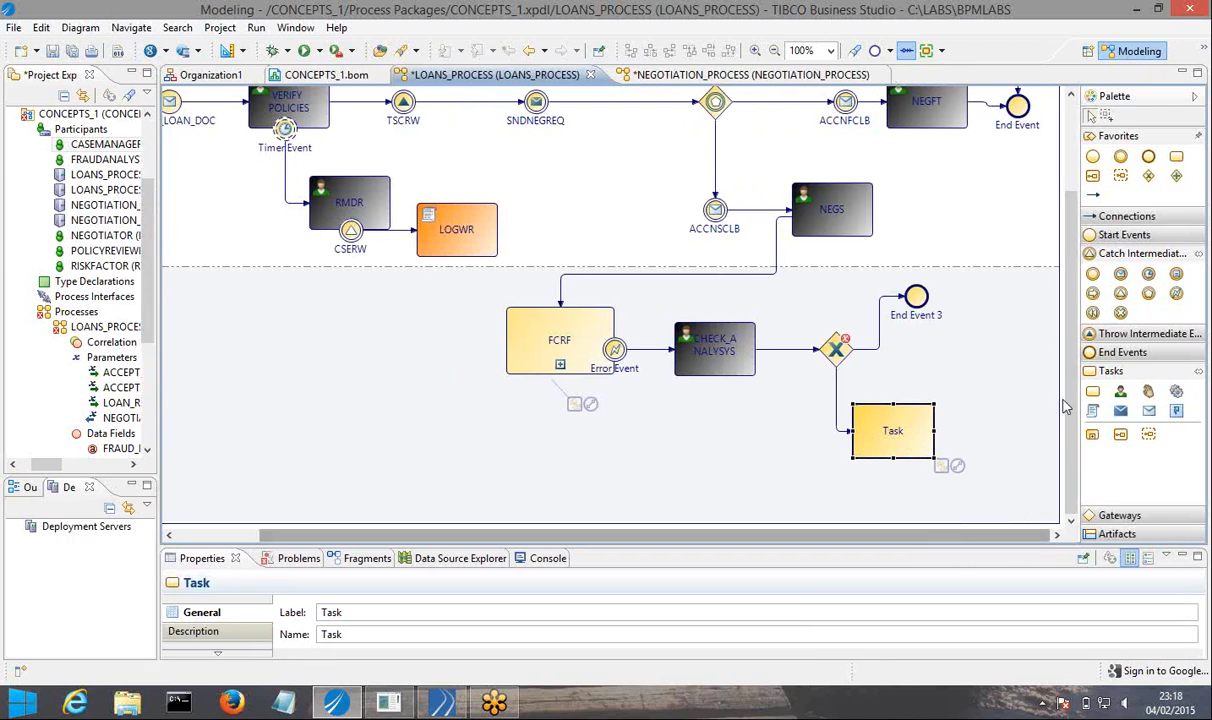
pyautogui.moveTo(1090, 395); pyautogui.dragTo(1156, 395)
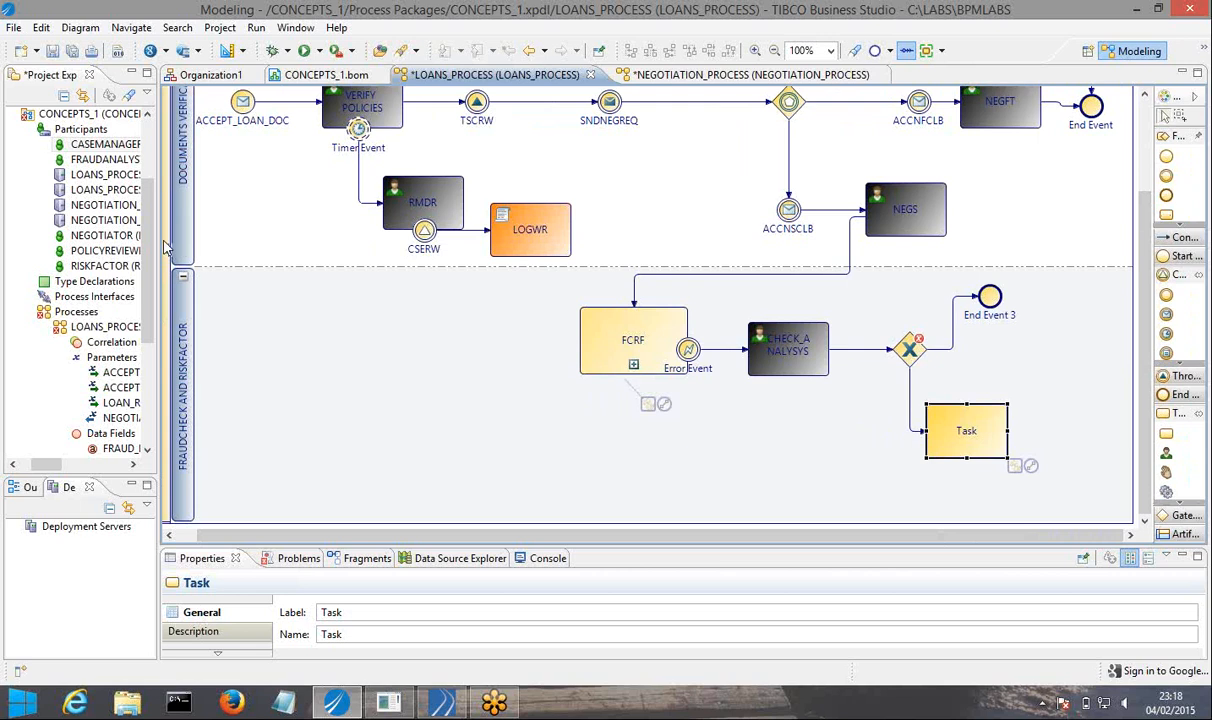
pyautogui.moveTo(158, 241); pyautogui.dragTo(97, 241)
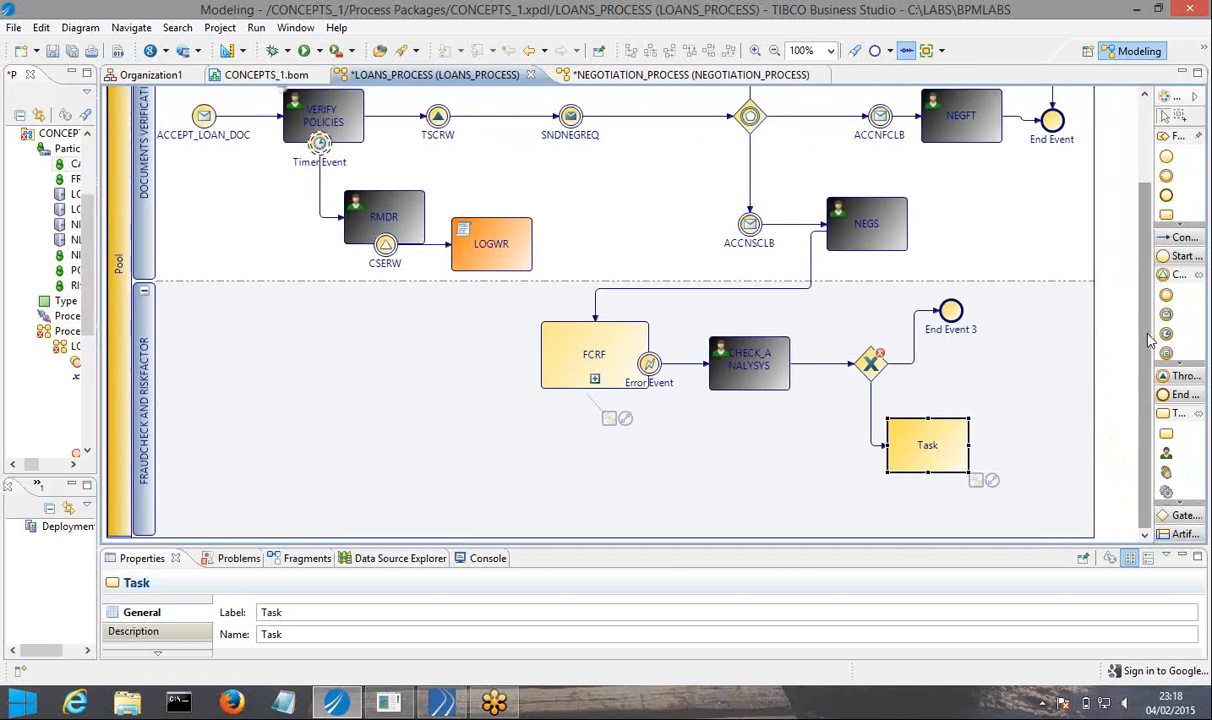
pyautogui.scroll(3, 1150, 338)
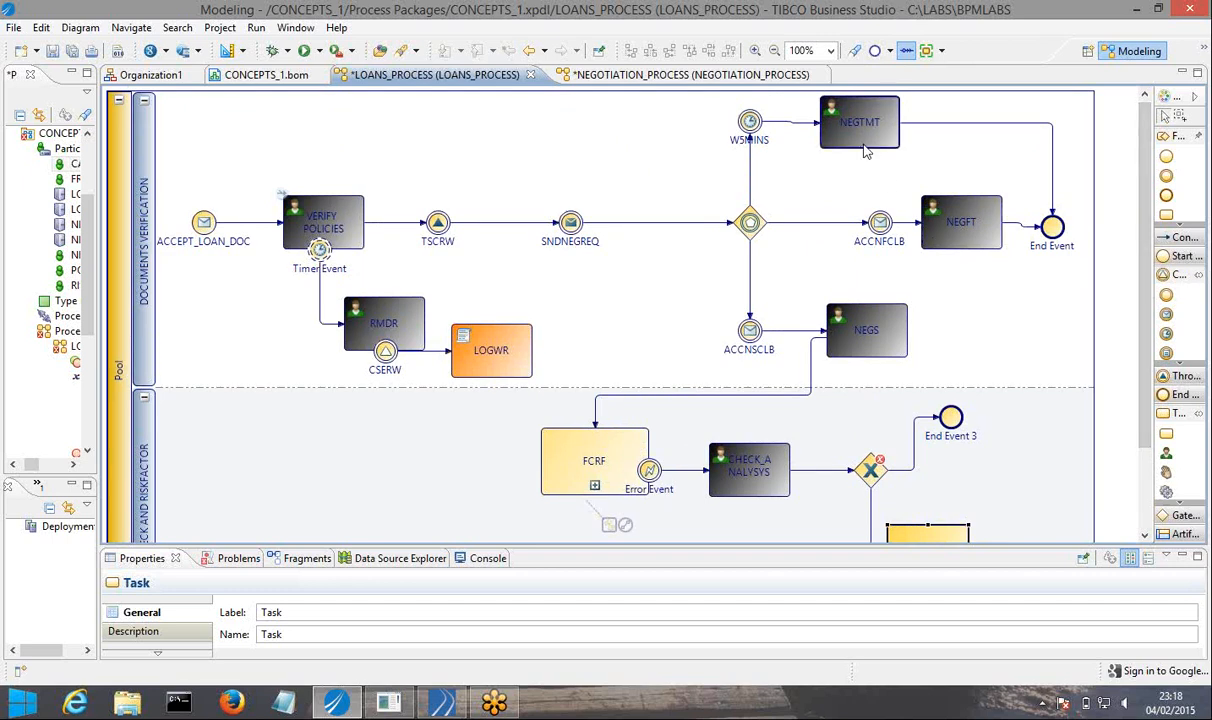
pyautogui.moveTo(861, 138)
pyautogui.click(1038, 227)
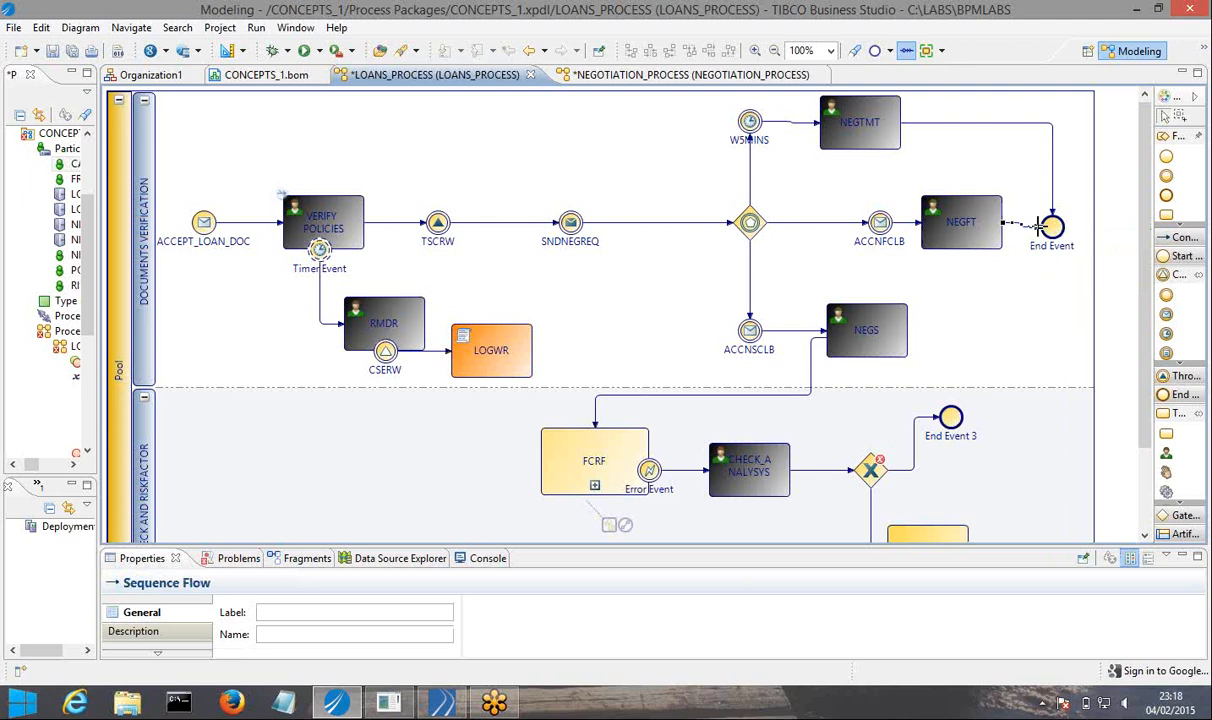
pyautogui.moveTo(1038, 227); pyautogui.dragTo(951, 409)
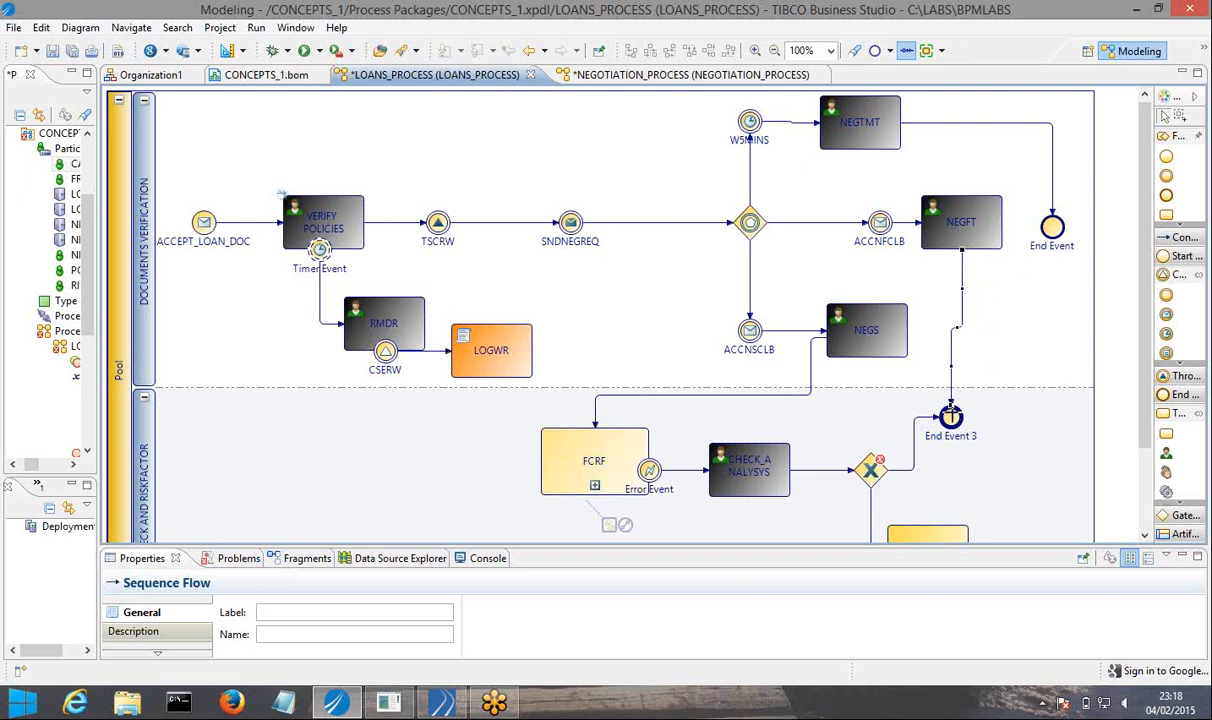
pyautogui.click(951, 412)
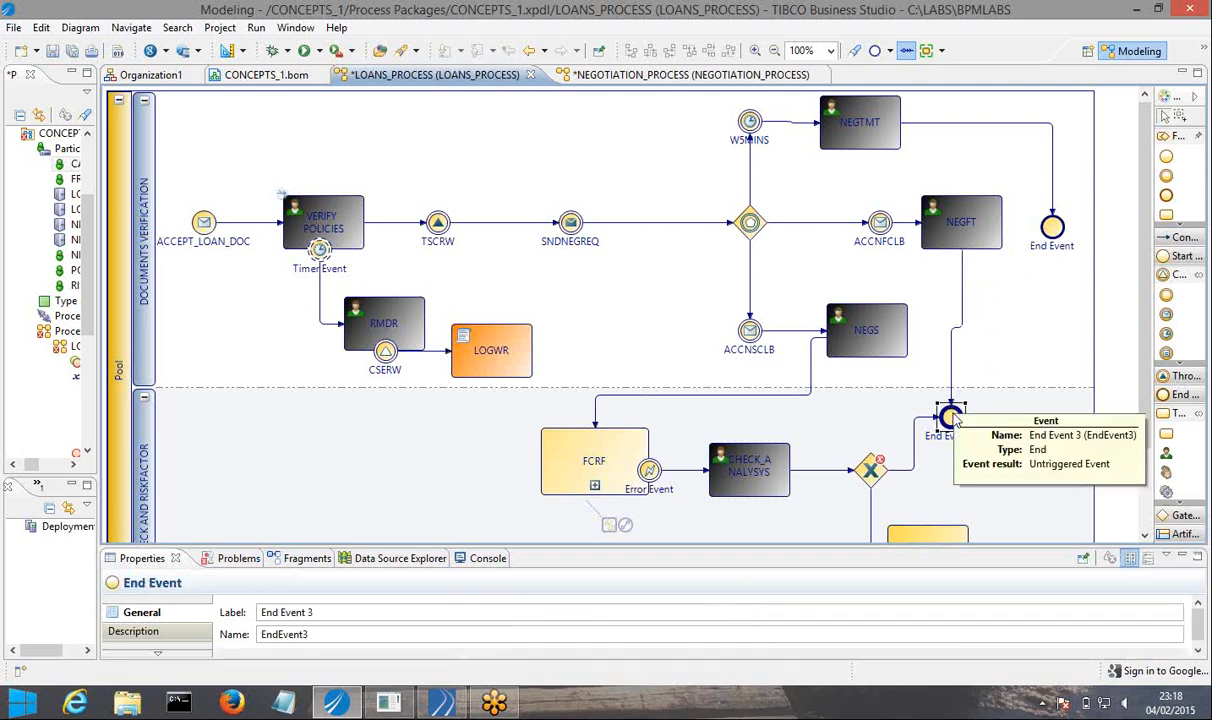
# Reconnect the outgoing sequence flow of NEGTMT to End Event 3 in the FRAUDCHECK AND RISKFACTOR lane.
pyautogui.click(1051, 218)
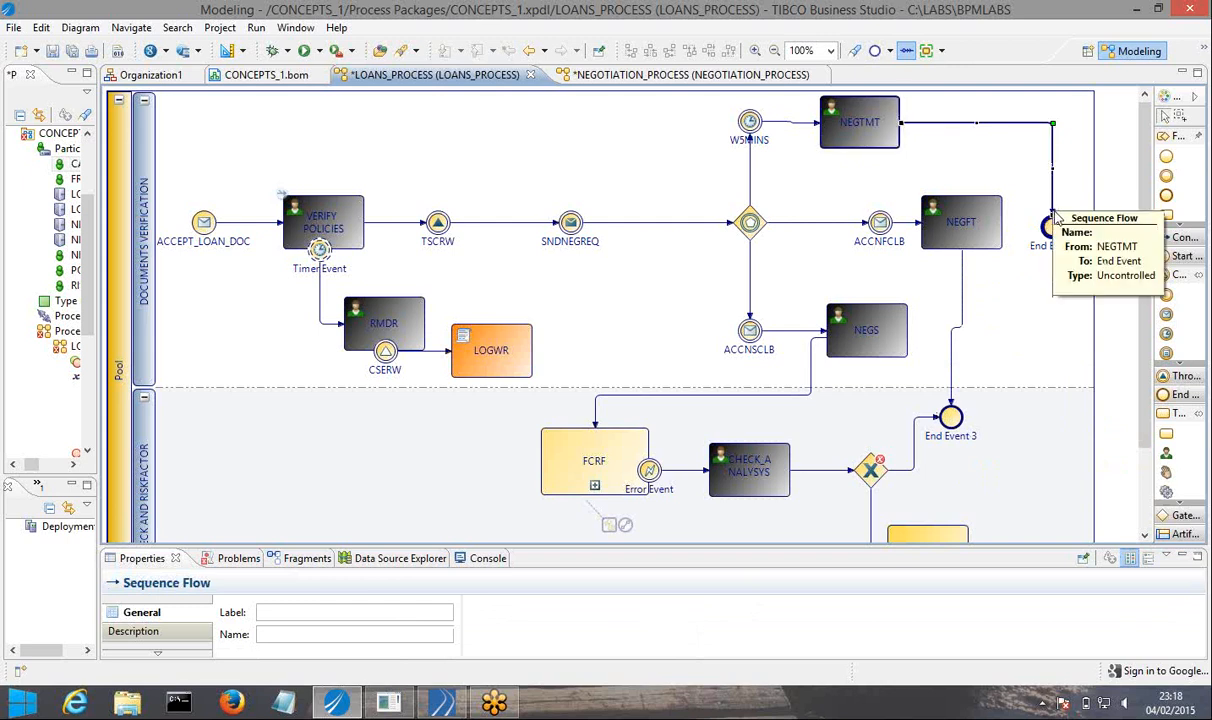
pyautogui.click(1031, 181)
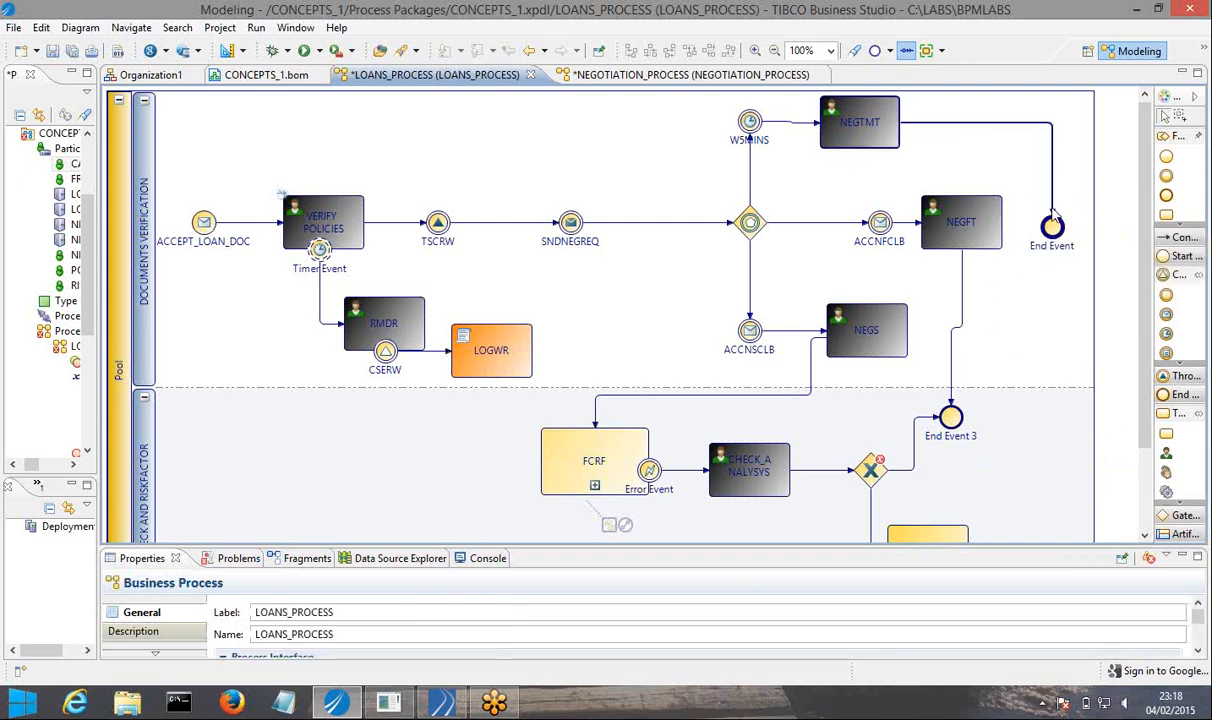
pyautogui.click(1051, 212)
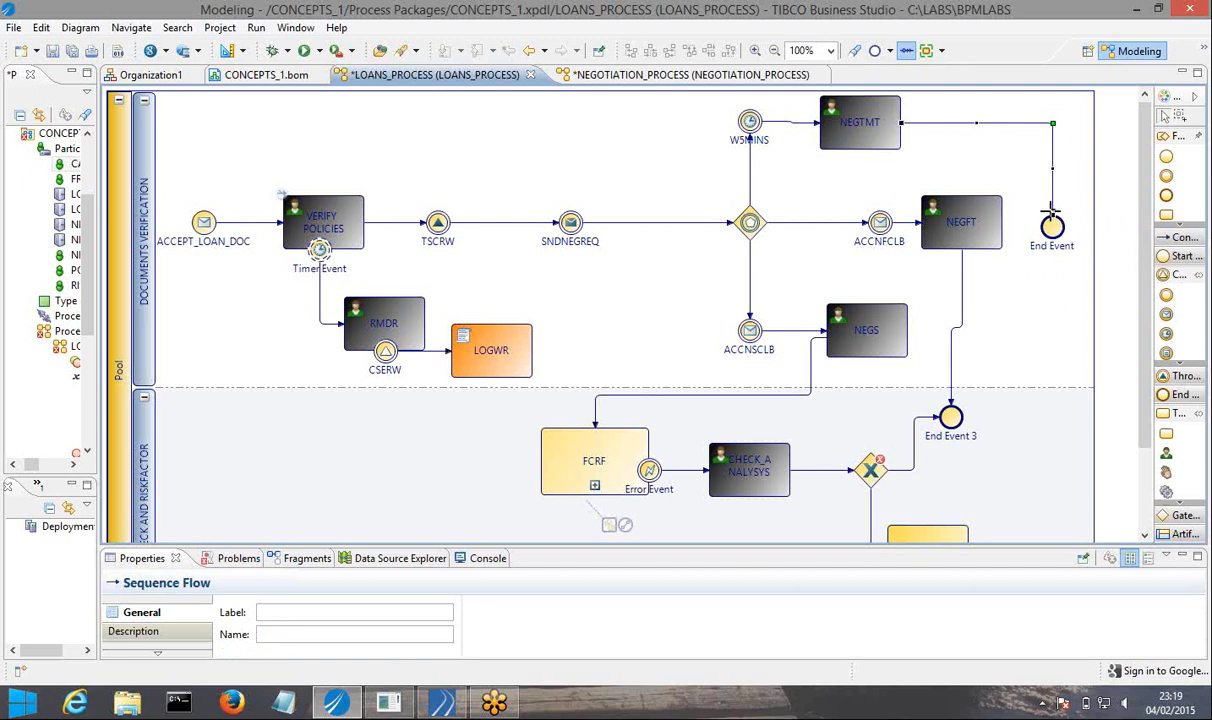
pyautogui.moveTo(1050, 210); pyautogui.dragTo(963, 418)
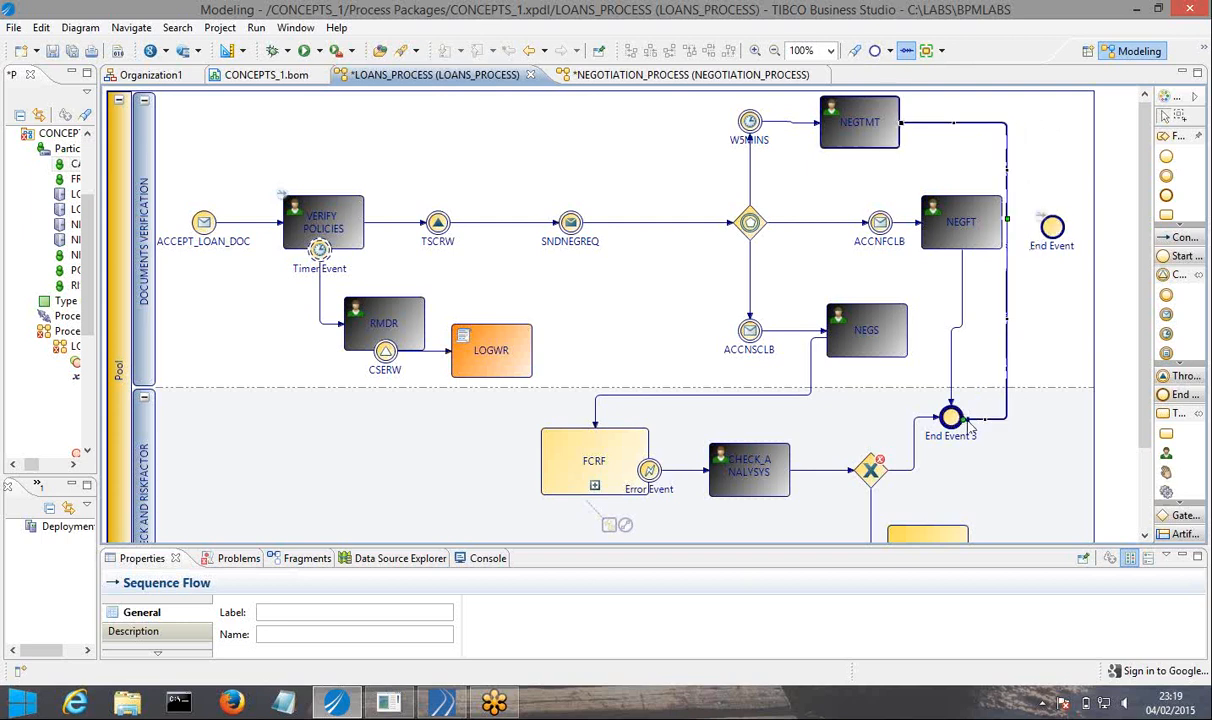
pyautogui.click(928, 445)
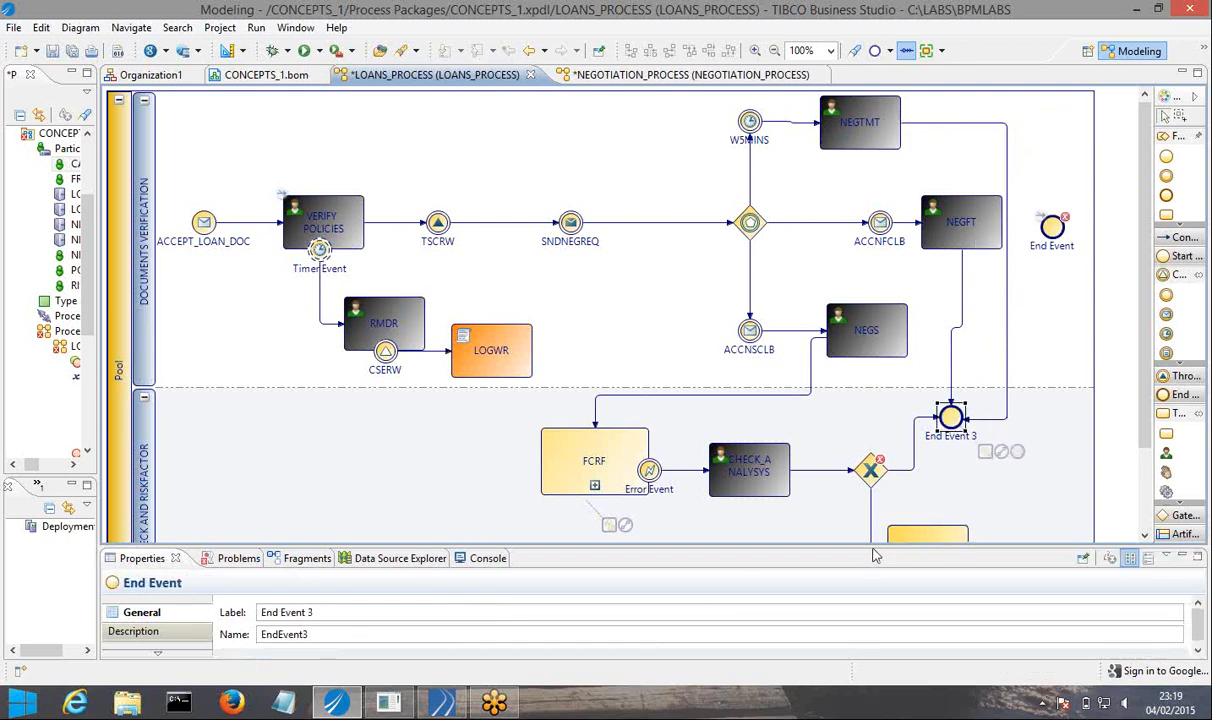
# Set the result type of End Event 3 to Error, throwing a process error with the code CASEFAULT.
pyautogui.moveTo(872, 545); pyautogui.dragTo(874, 370)
pyautogui.scroll(-5, 955, 224)
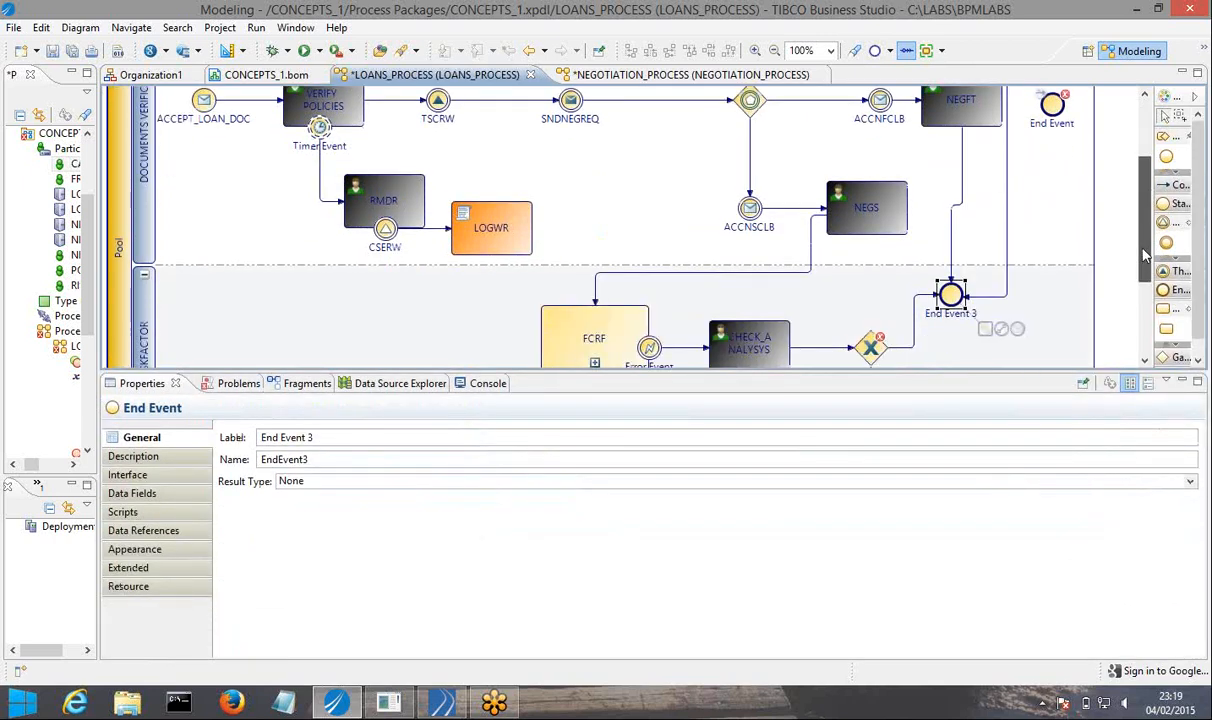
pyautogui.click(951, 220)
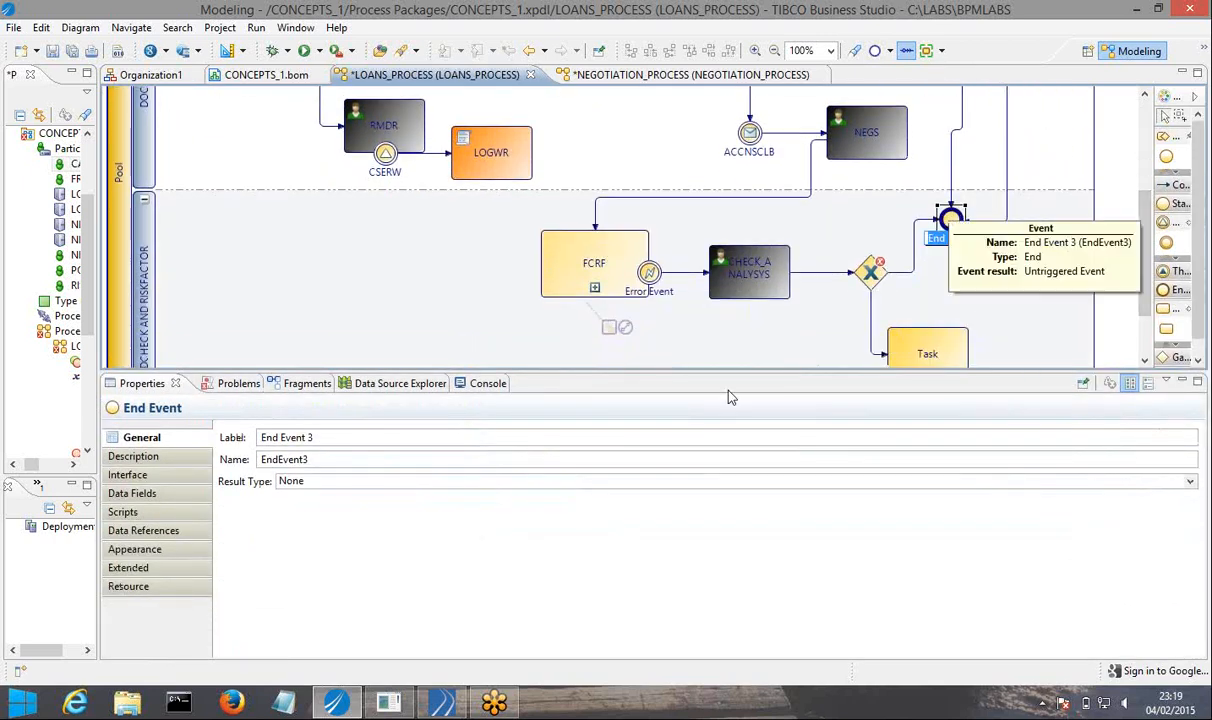
pyautogui.click(285, 481)
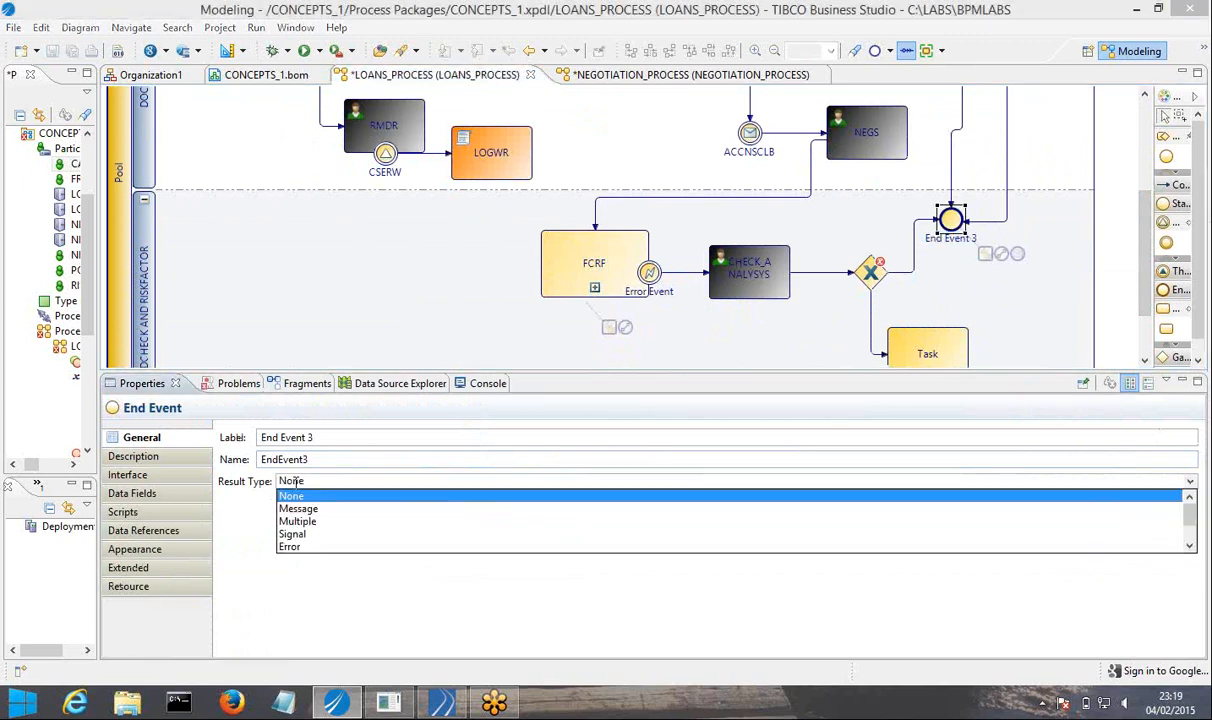
pyautogui.click(288, 546)
pyautogui.doubleClick(421, 534)
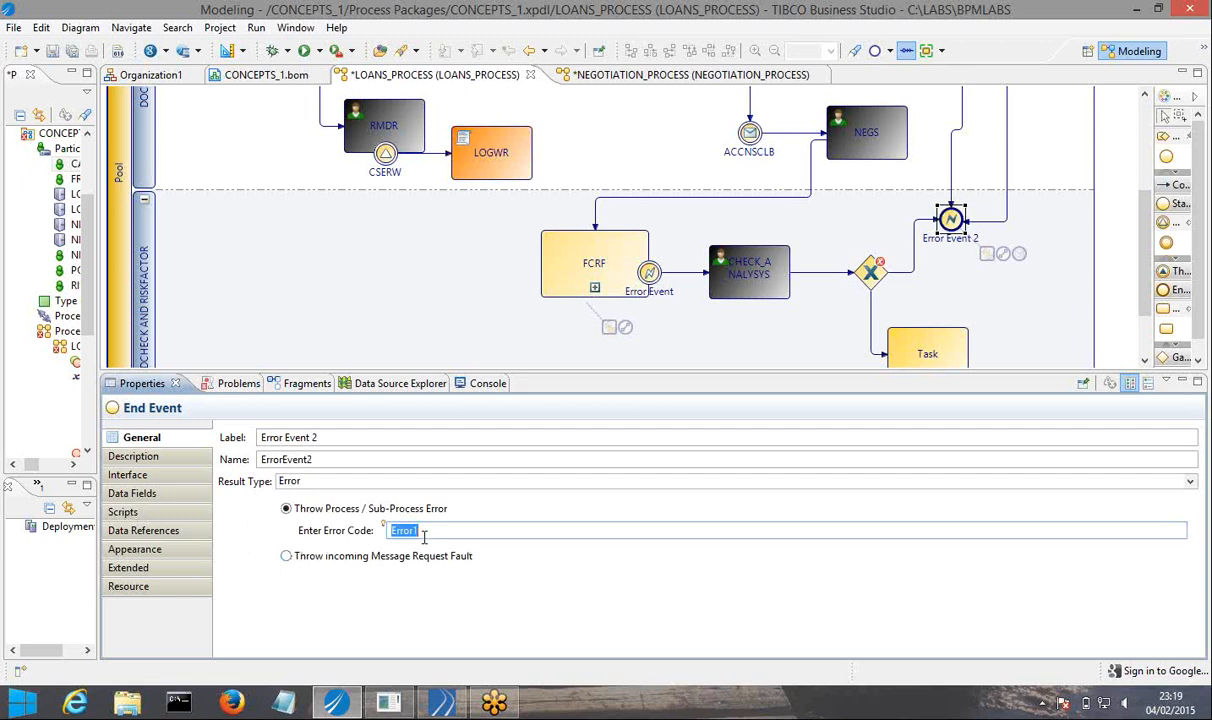
pyautogui.write('CASEFAULT')
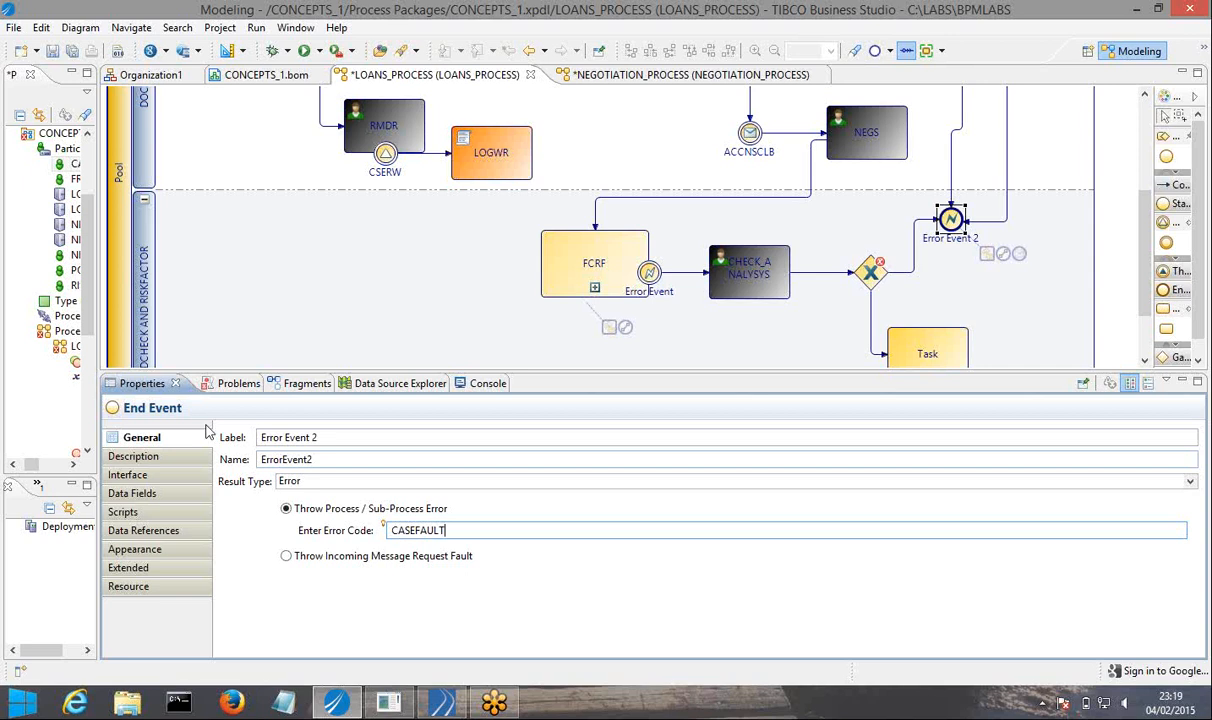
# Label the error end event CASEFAULT and save the process.
pyautogui.click(317, 438)
pyautogui.hotkey('ctrl', 'a')
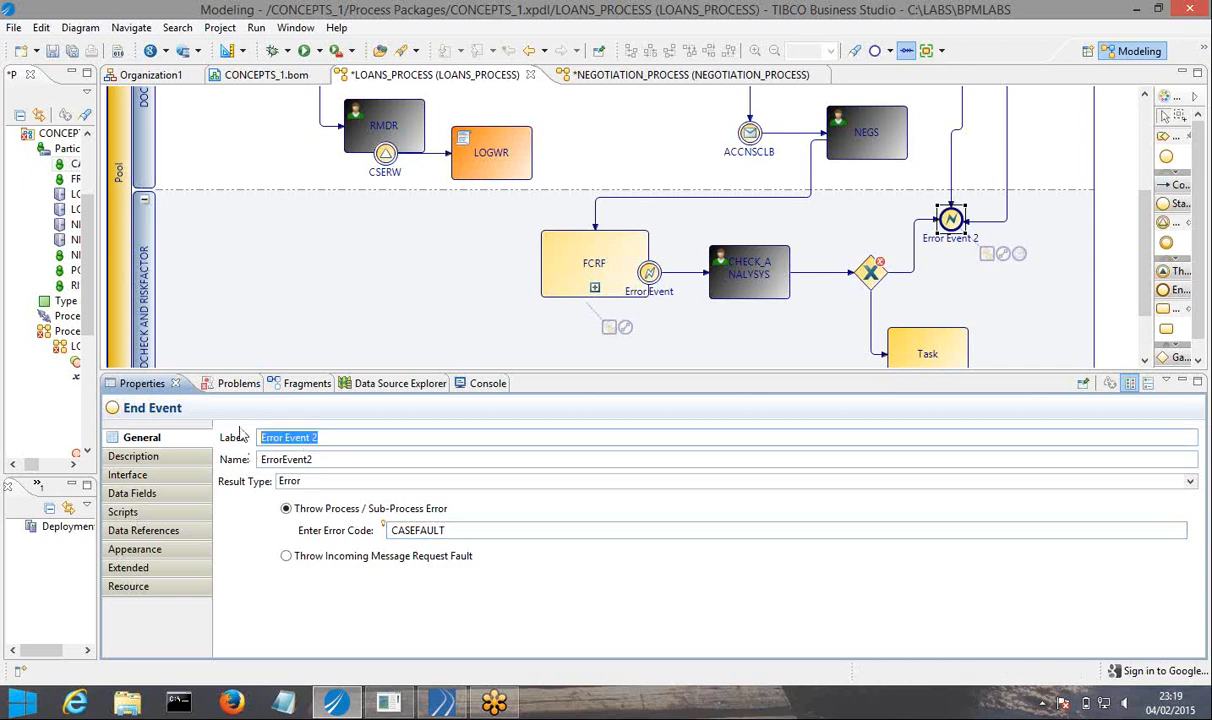
pyautogui.write('CASEFAU')
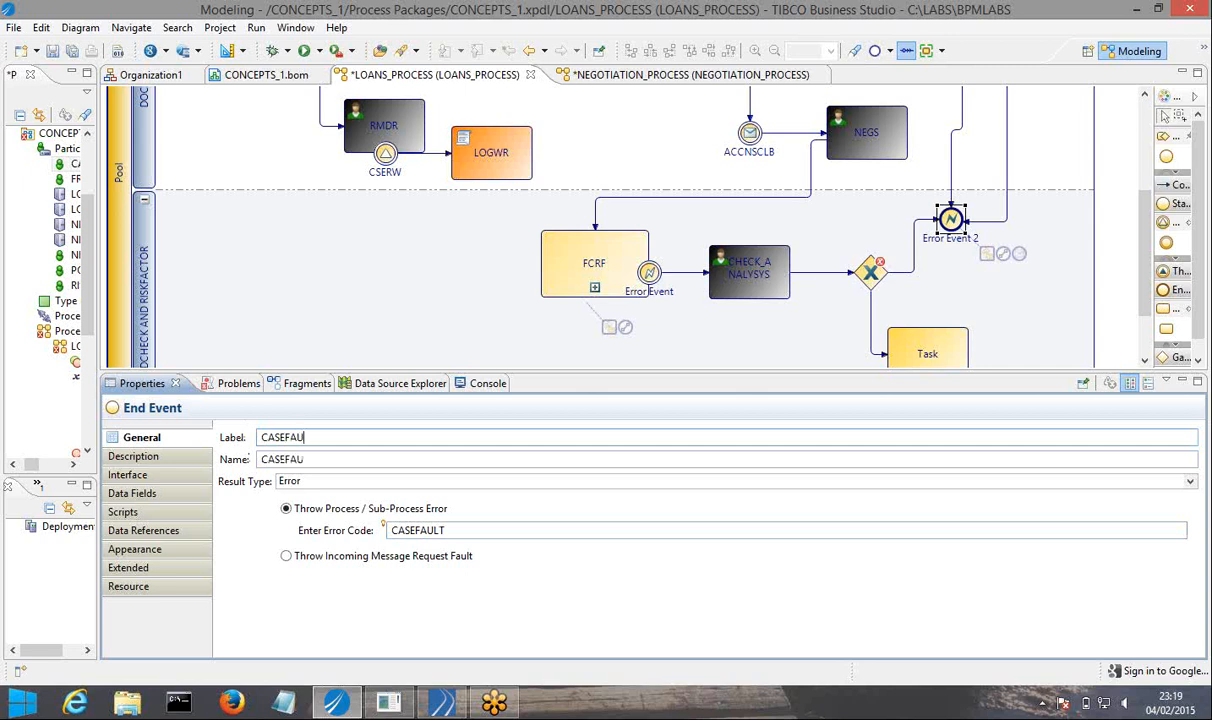
pyautogui.write('LT')
pyautogui.click(74, 51)
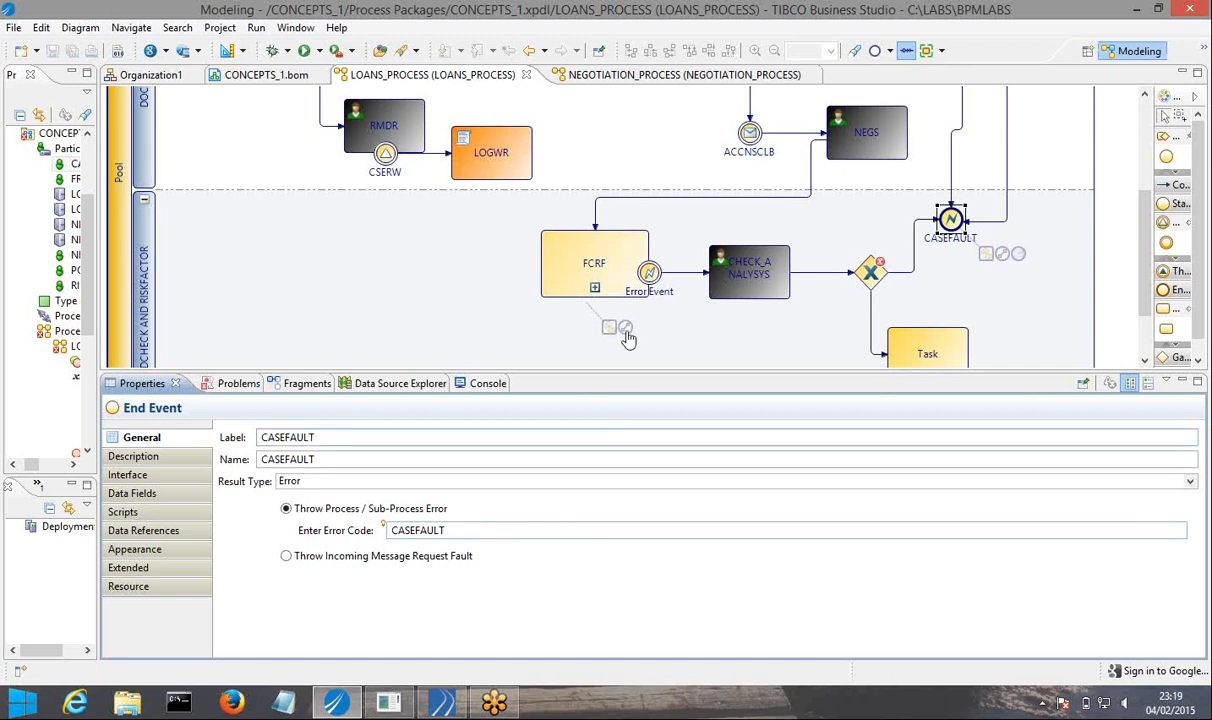
pyautogui.moveTo(650, 281)
pyautogui.moveTo(637, 382); pyautogui.dragTo(652, 459)
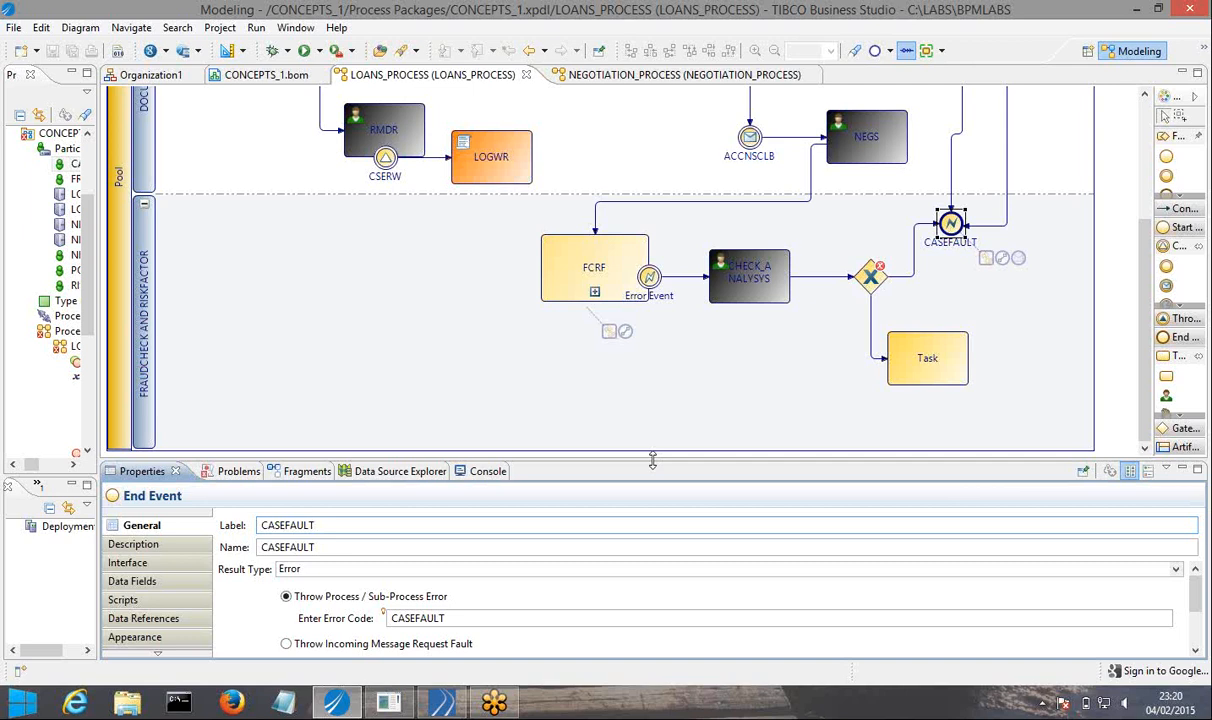
# Expand the Artifacts group of modeling elements and widen the palette.
pyautogui.click(1185, 447)
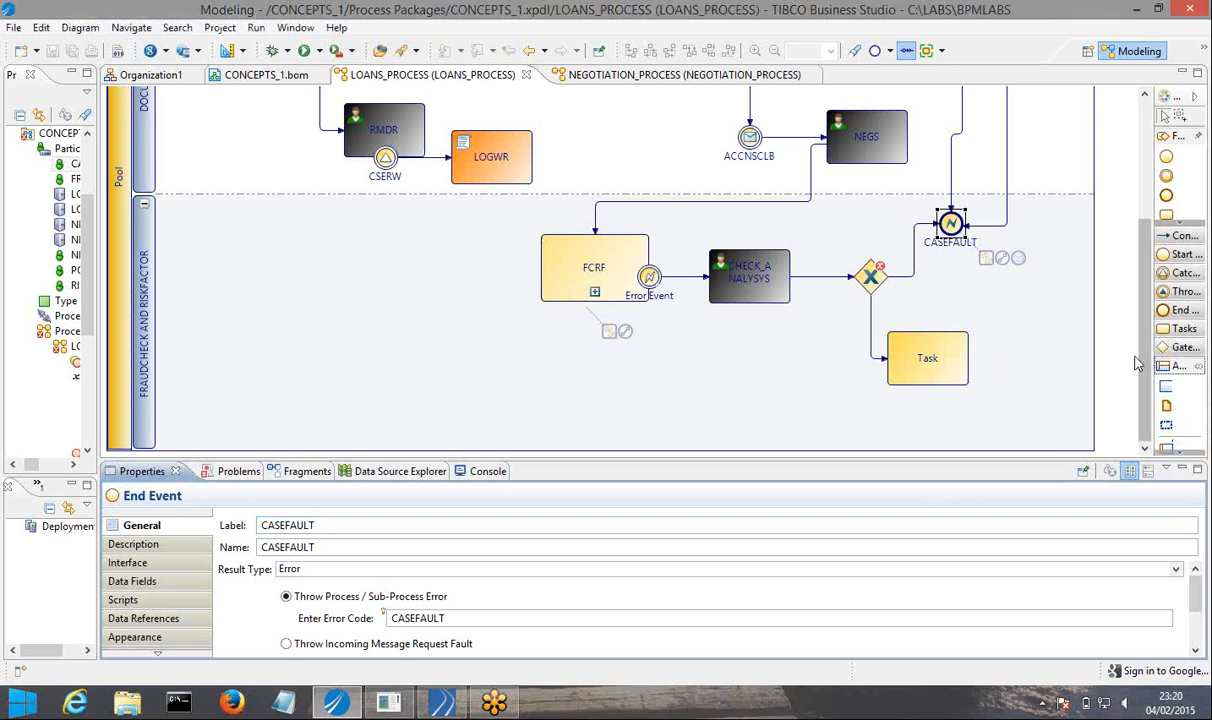
pyautogui.moveTo(1152, 355); pyautogui.dragTo(1092, 356)
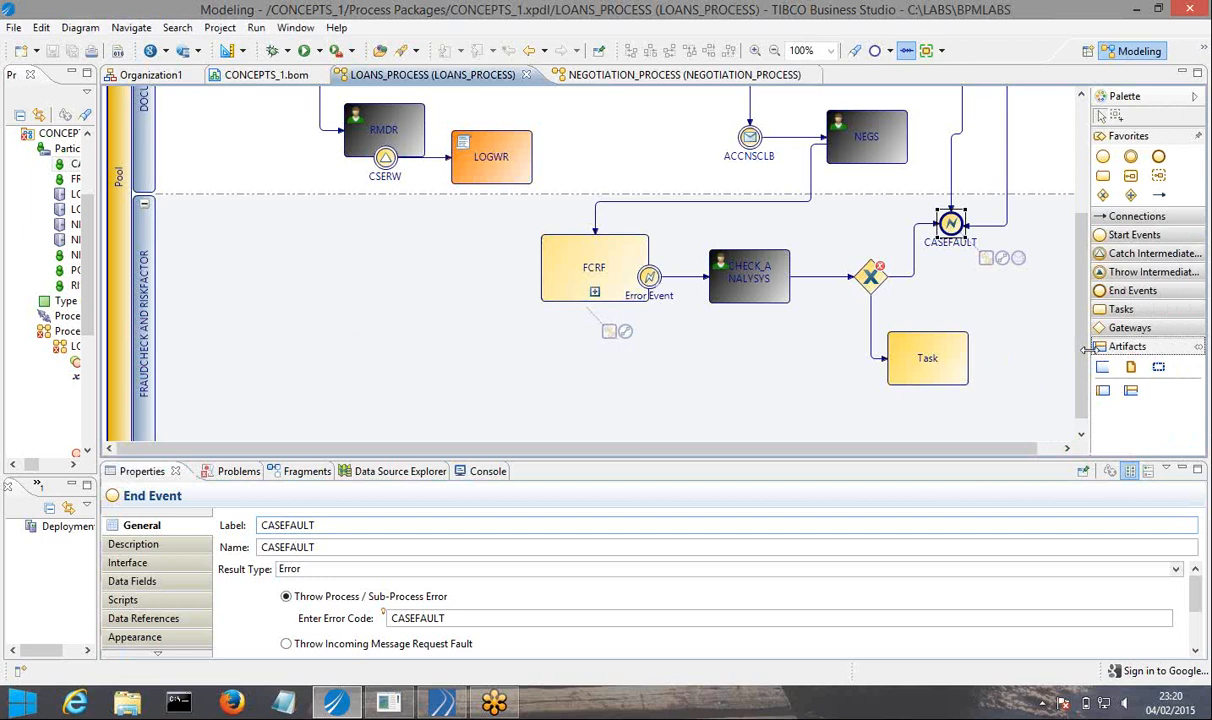
pyautogui.click(1104, 391)
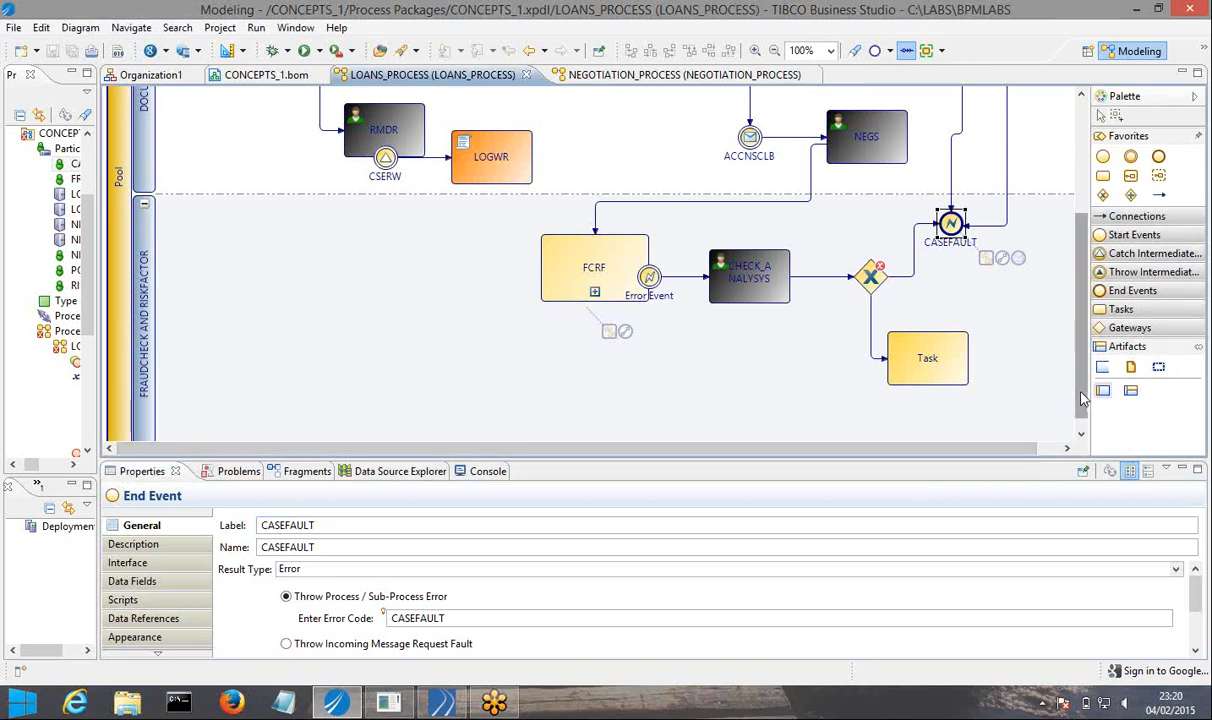
pyautogui.moveTo(1082, 393); pyautogui.dragTo(1082, 405)
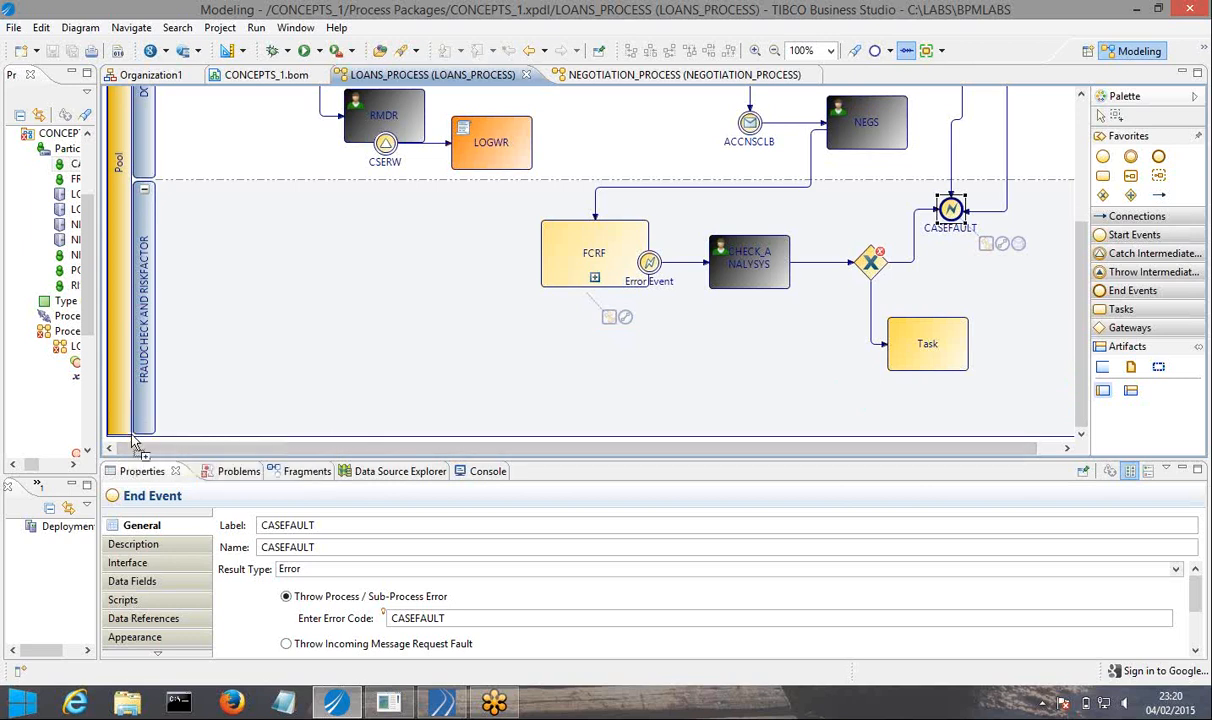
pyautogui.click(133, 440)
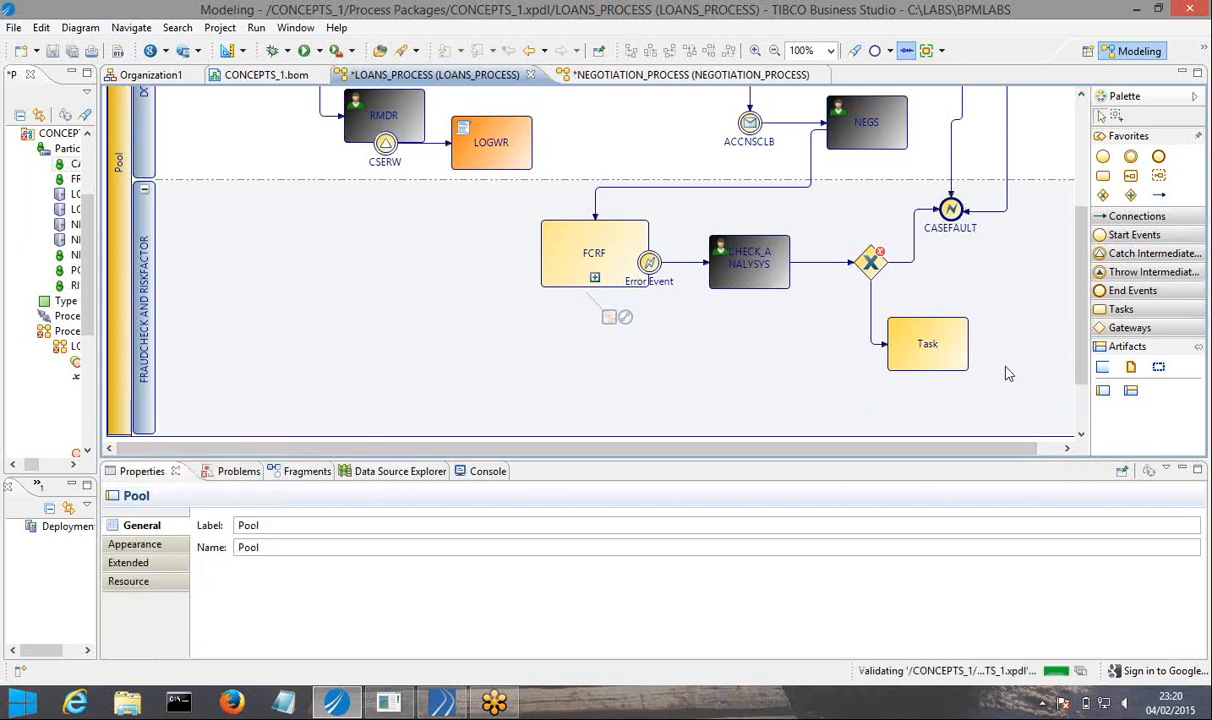
pyautogui.moveTo(1079, 354); pyautogui.dragTo(1079, 398)
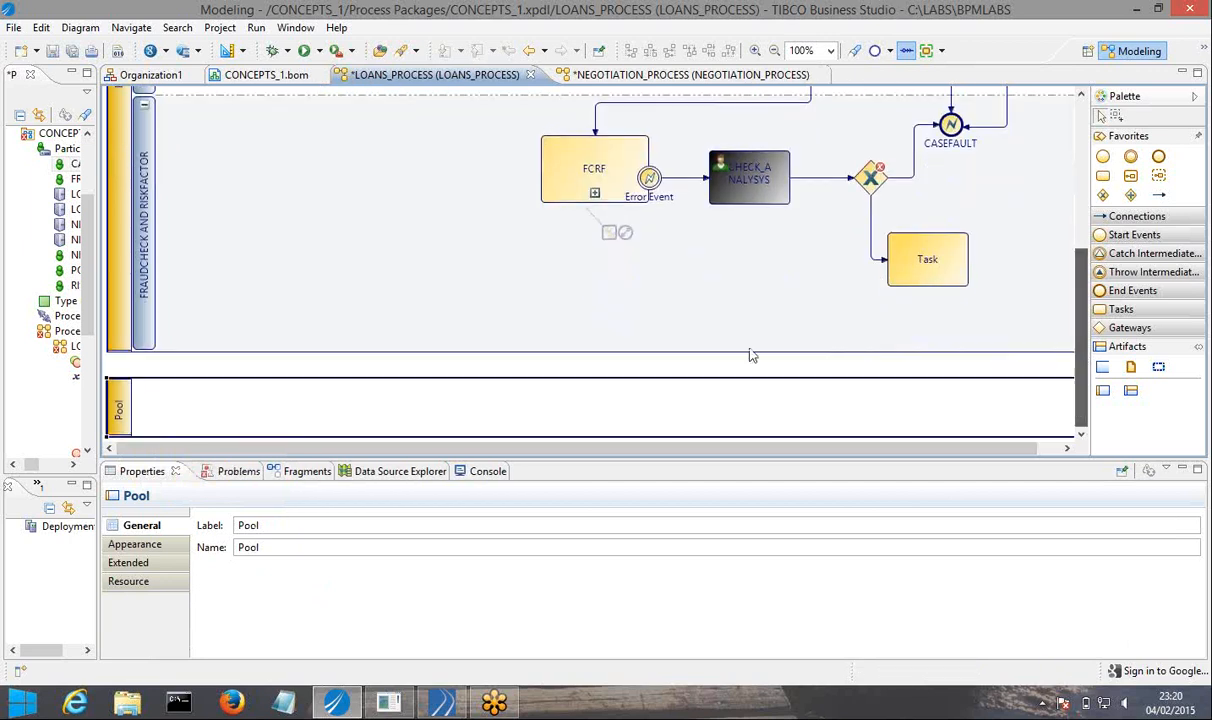
pyautogui.rightClick(118, 418)
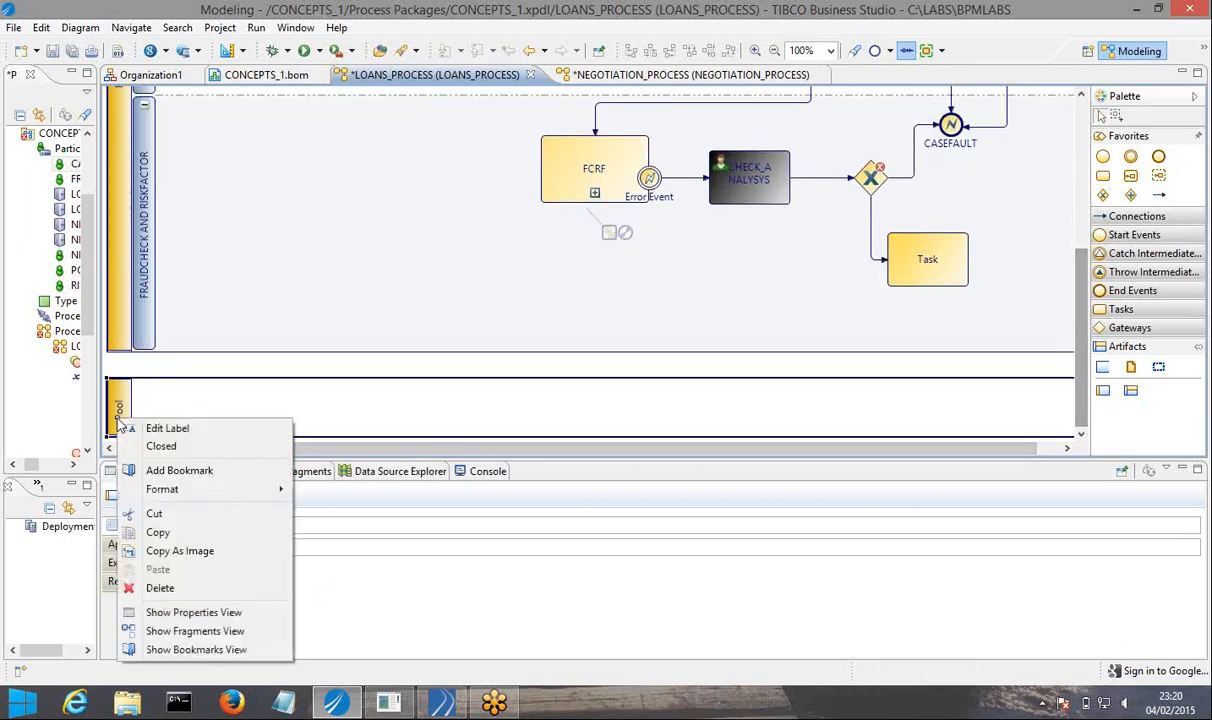
pyautogui.click(160, 588)
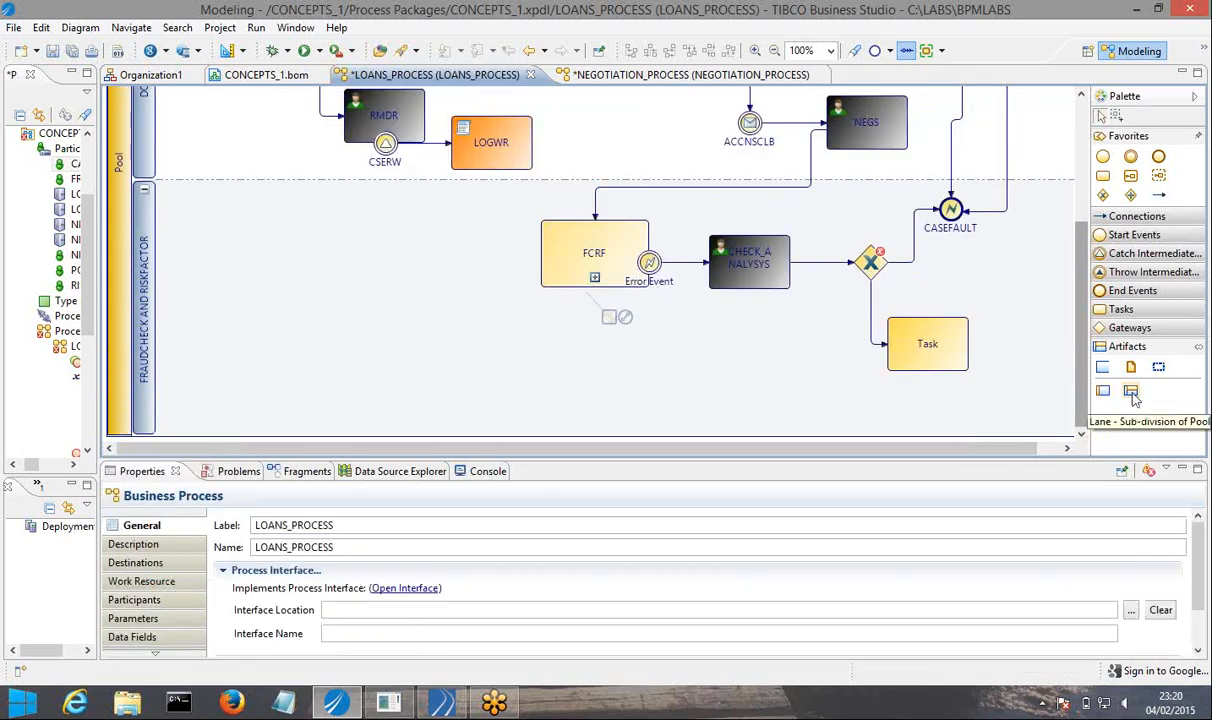
# Add a lane to the pool below the FRAUDCHECK AND RISKFACTOR lane and label it ERRORHANDLINGFRAMEWORK.
pyautogui.click(1131, 392)
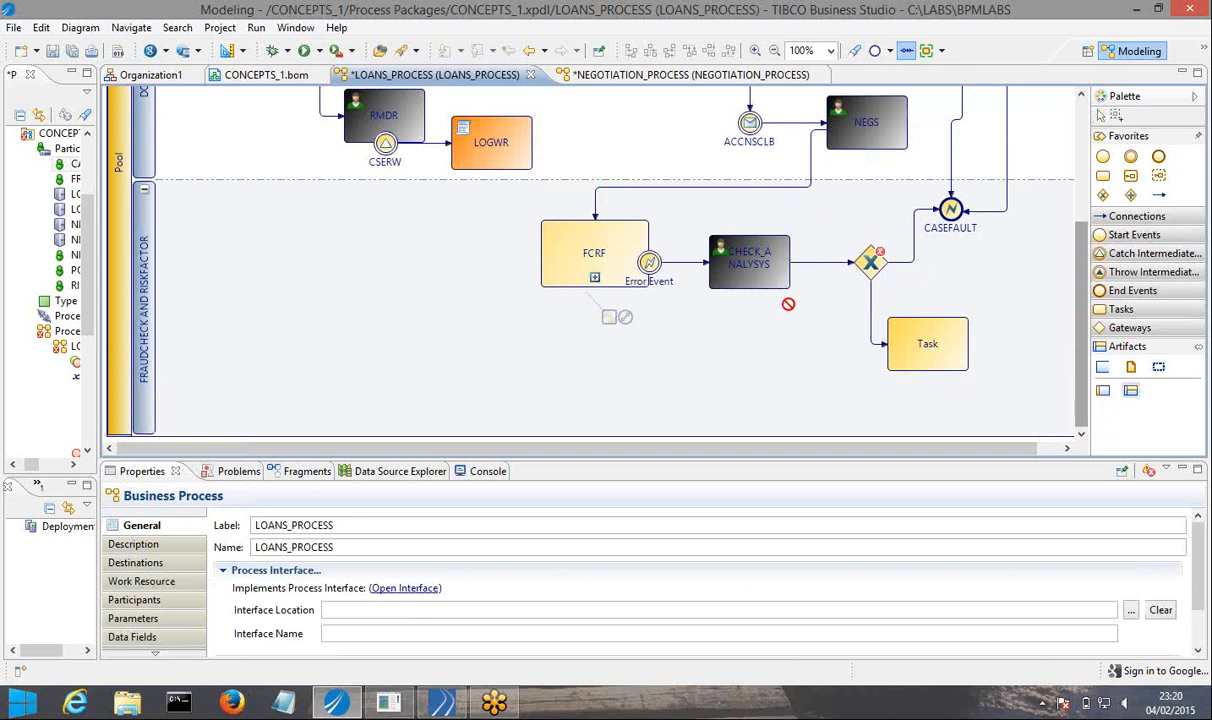
pyautogui.click(147, 437)
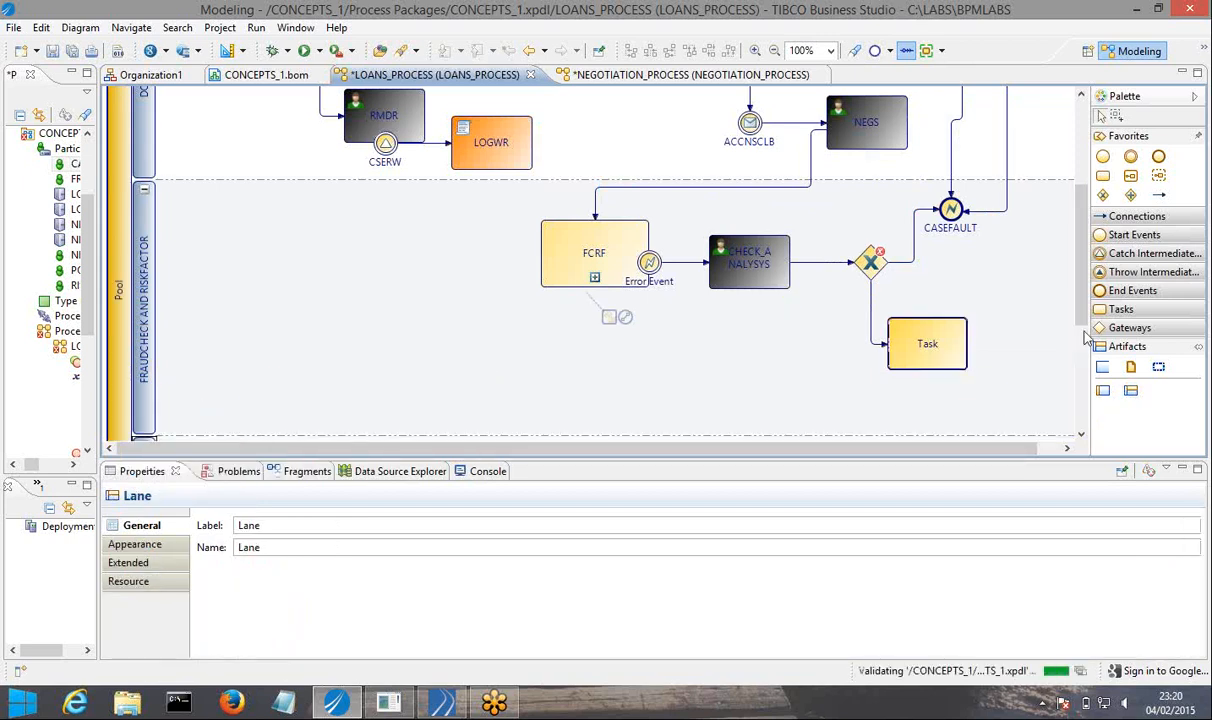
pyautogui.moveTo(1081, 305); pyautogui.dragTo(1084, 410)
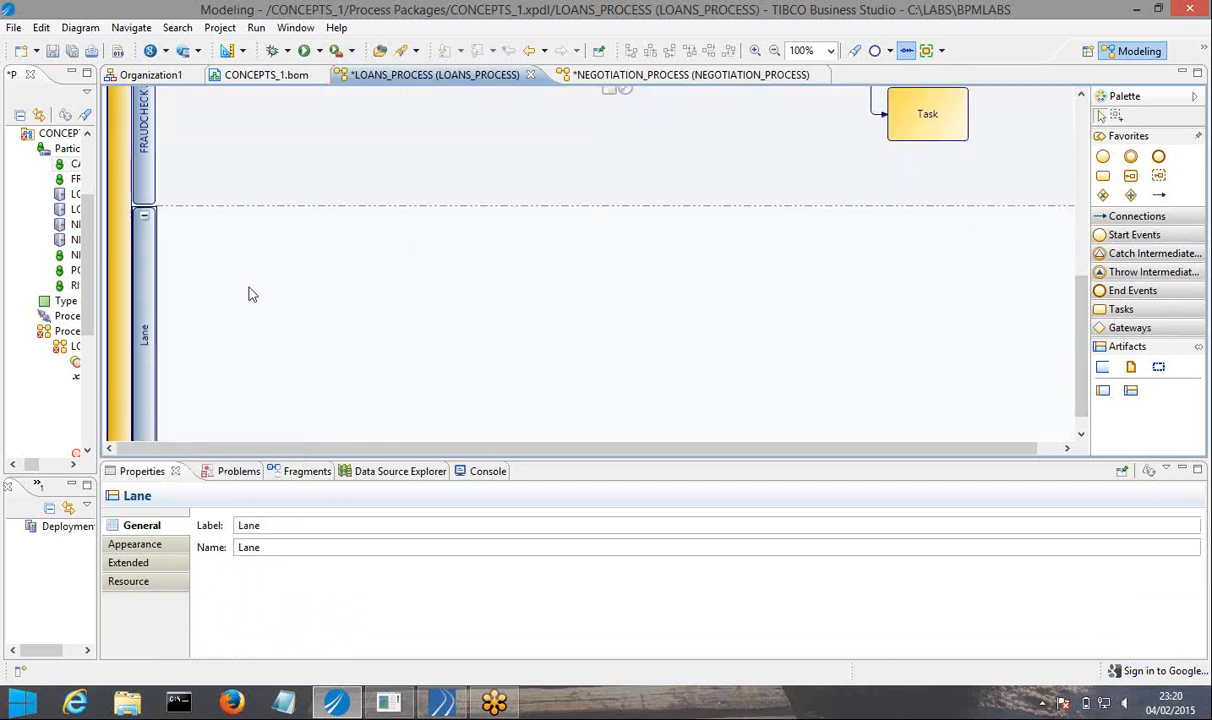
pyautogui.doubleClick(148, 340)
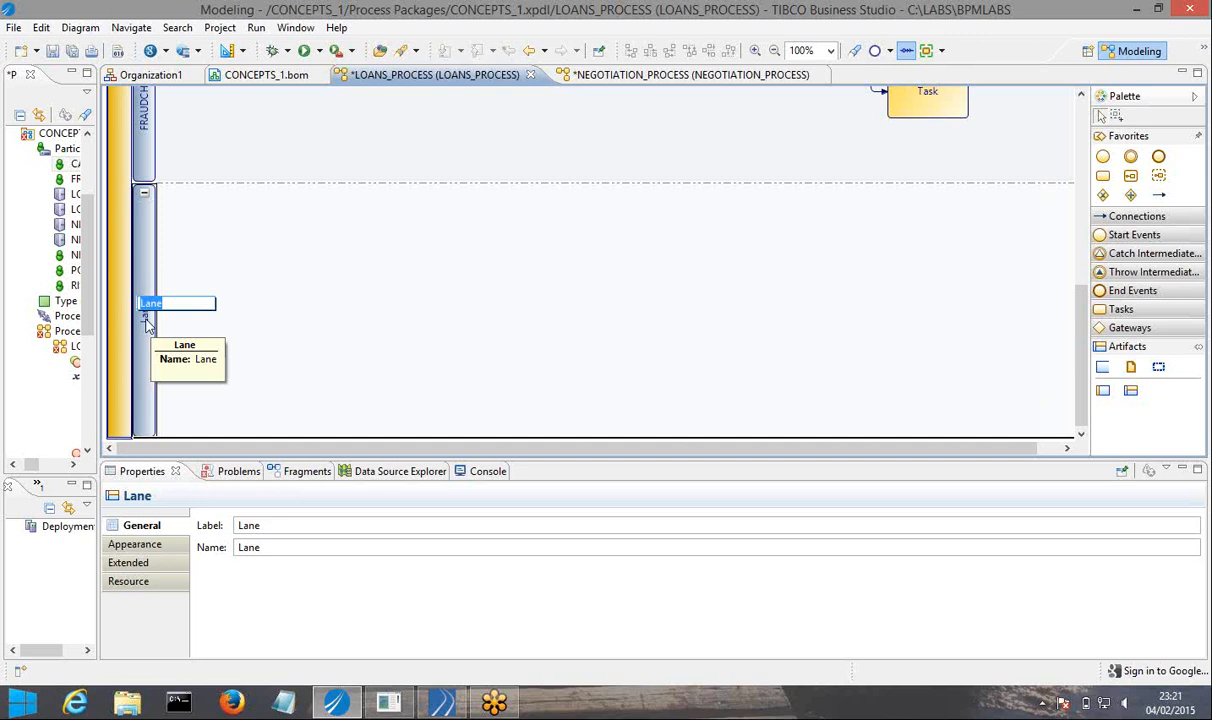
pyautogui.write('ERRORHANDLINGFRAME')
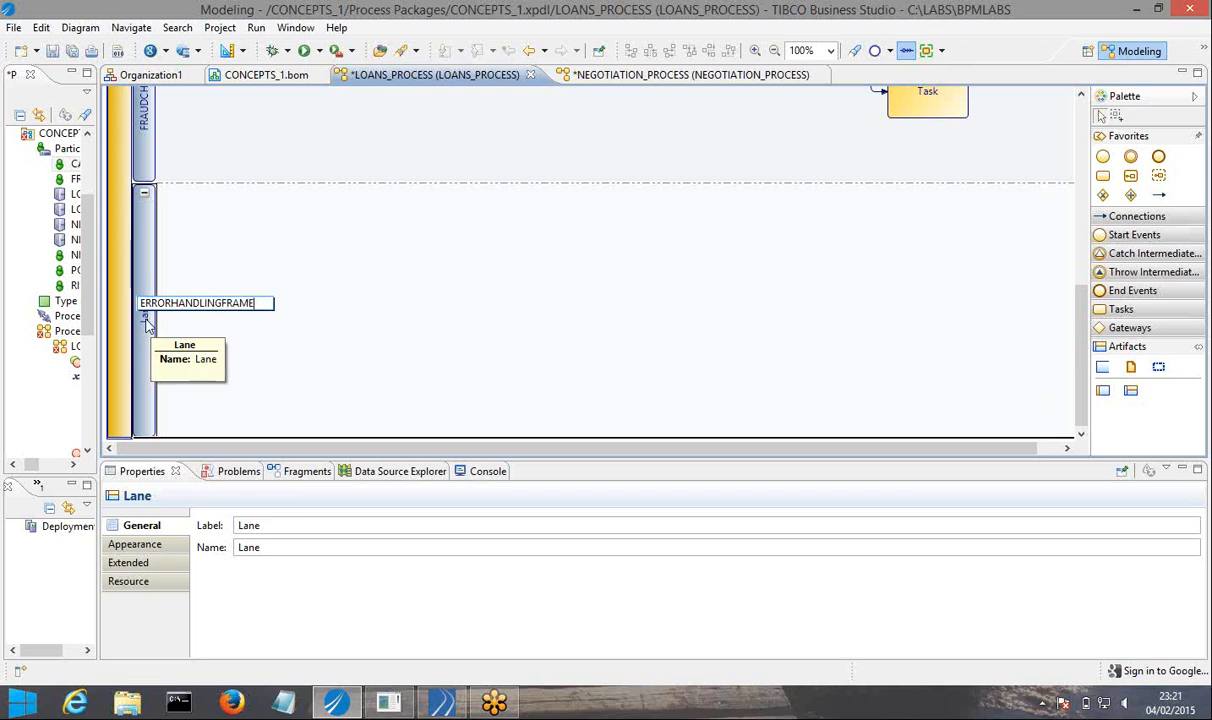
pyautogui.write('WORK')
pyautogui.press('Return')
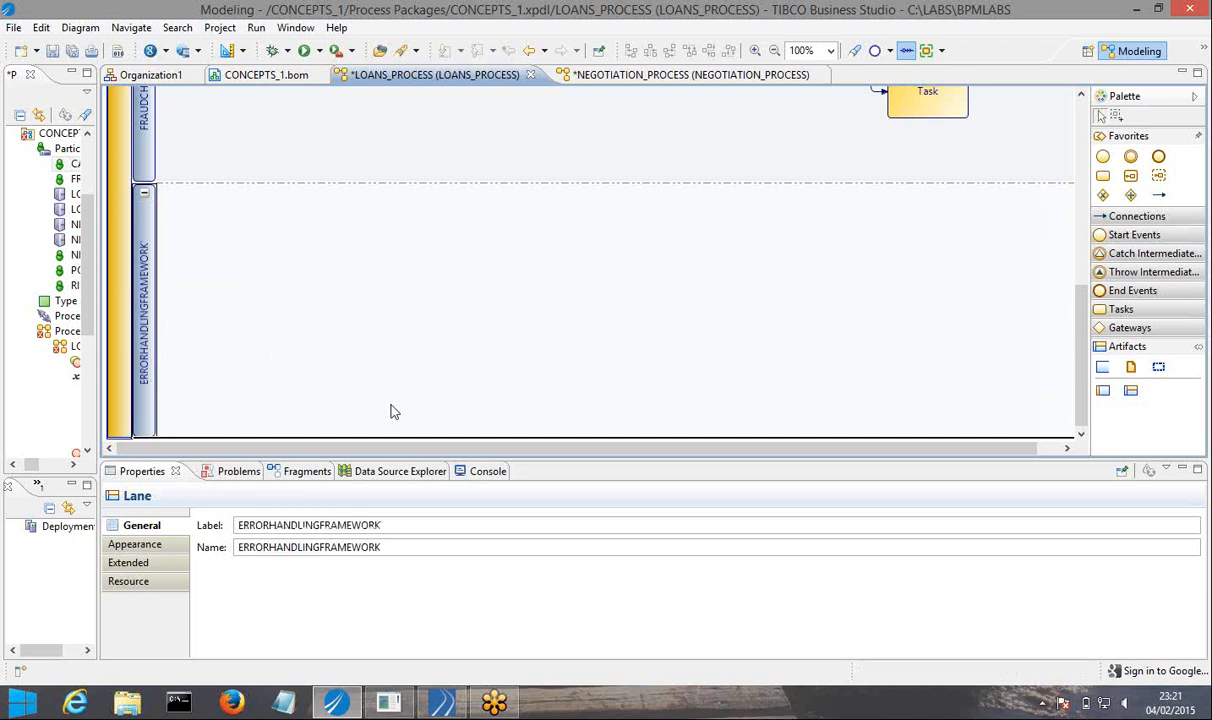
# Increase the height of the FRAUDCHECK AND RISKFACTOR lane by extending its lower boundary.
pyautogui.moveTo(427, 461); pyautogui.dragTo(442, 430)
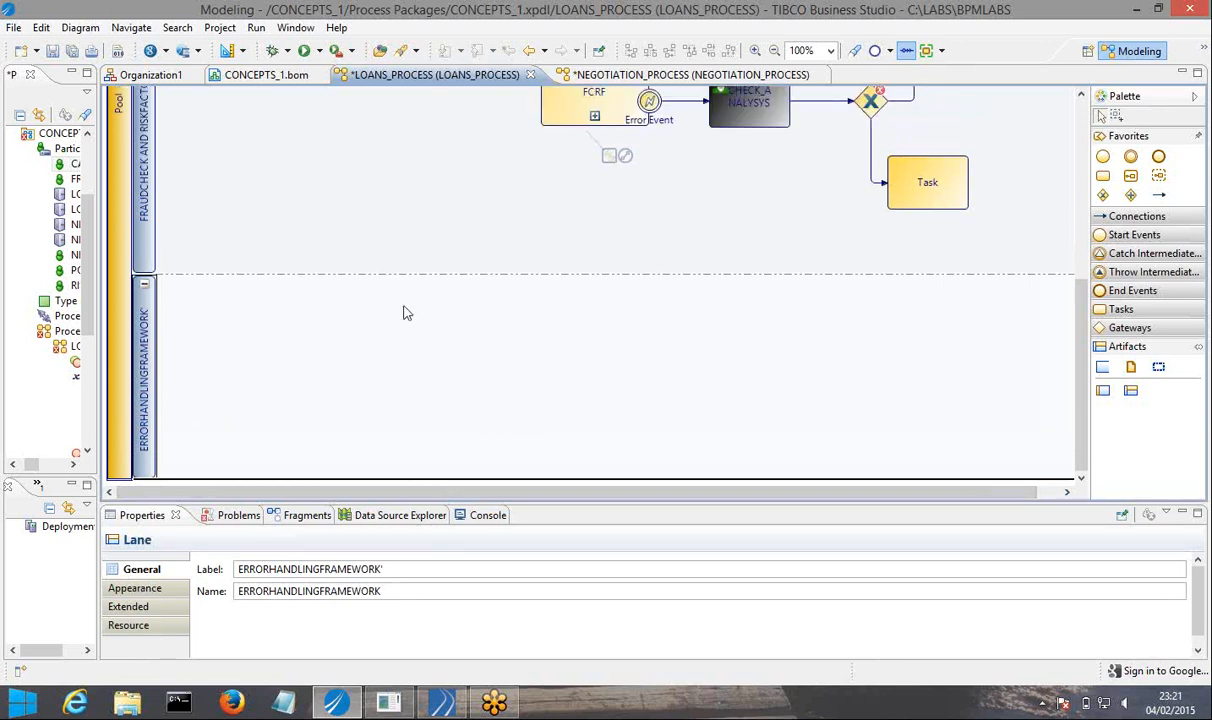
pyautogui.click(518, 283)
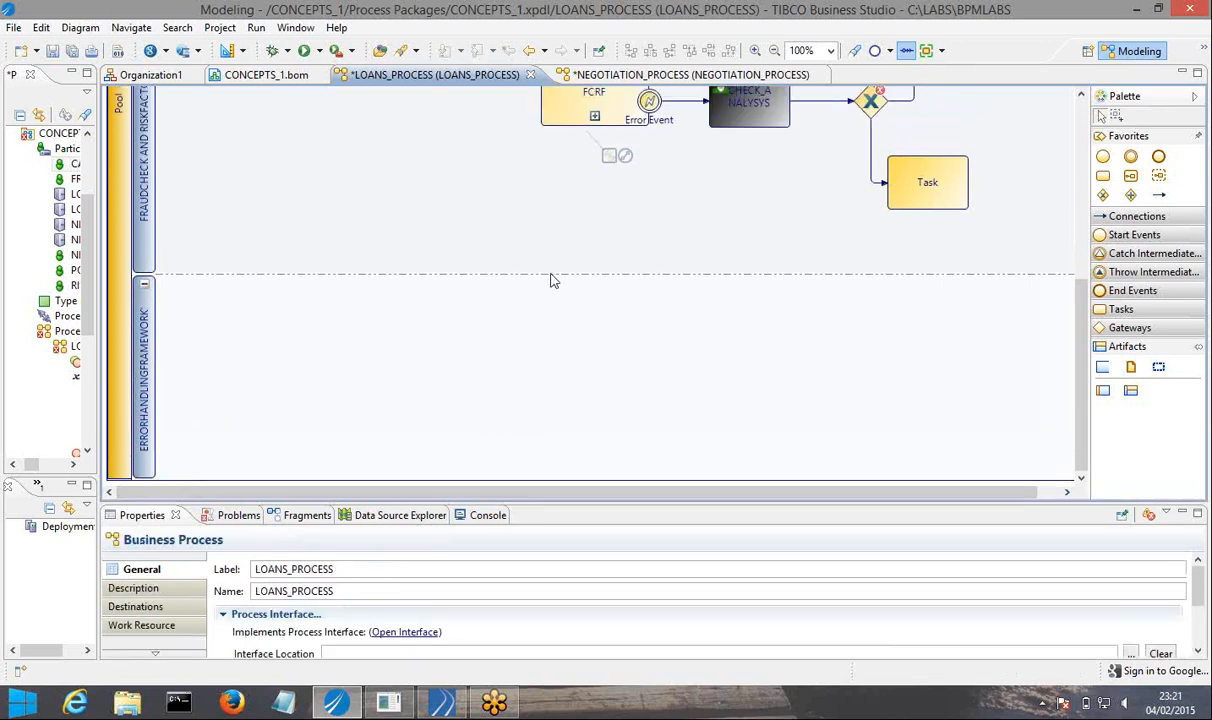
pyautogui.click(497, 281)
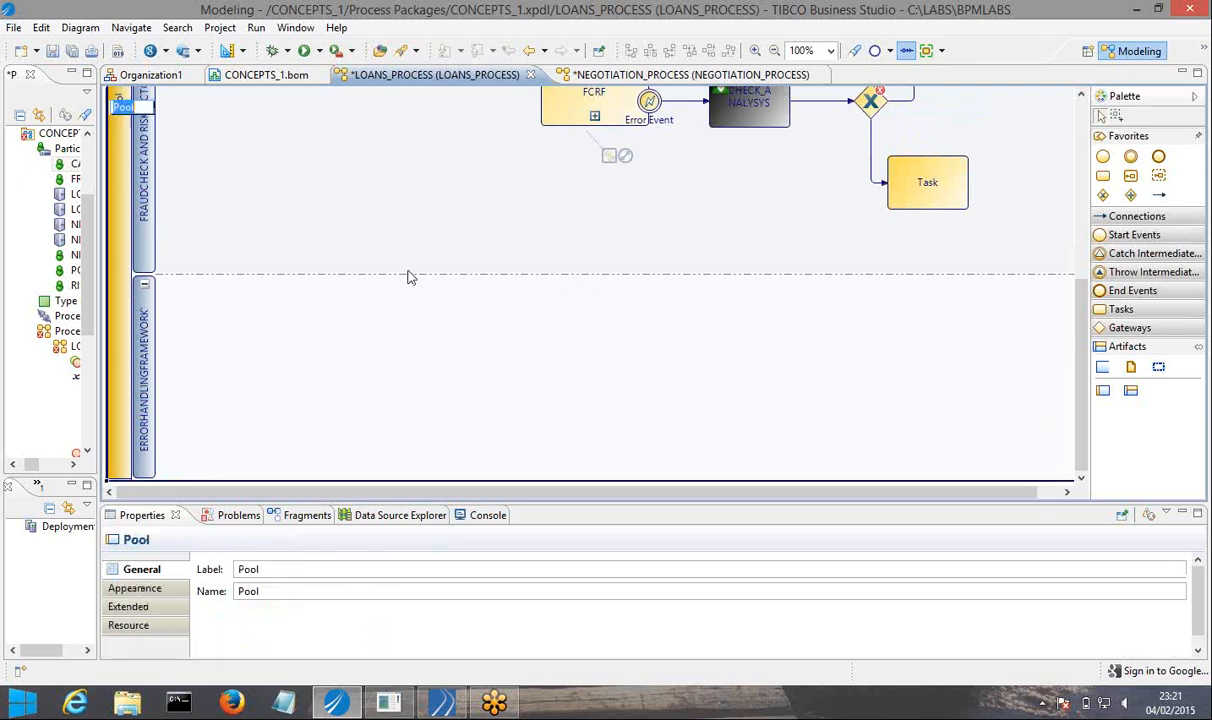
pyautogui.click(145, 279)
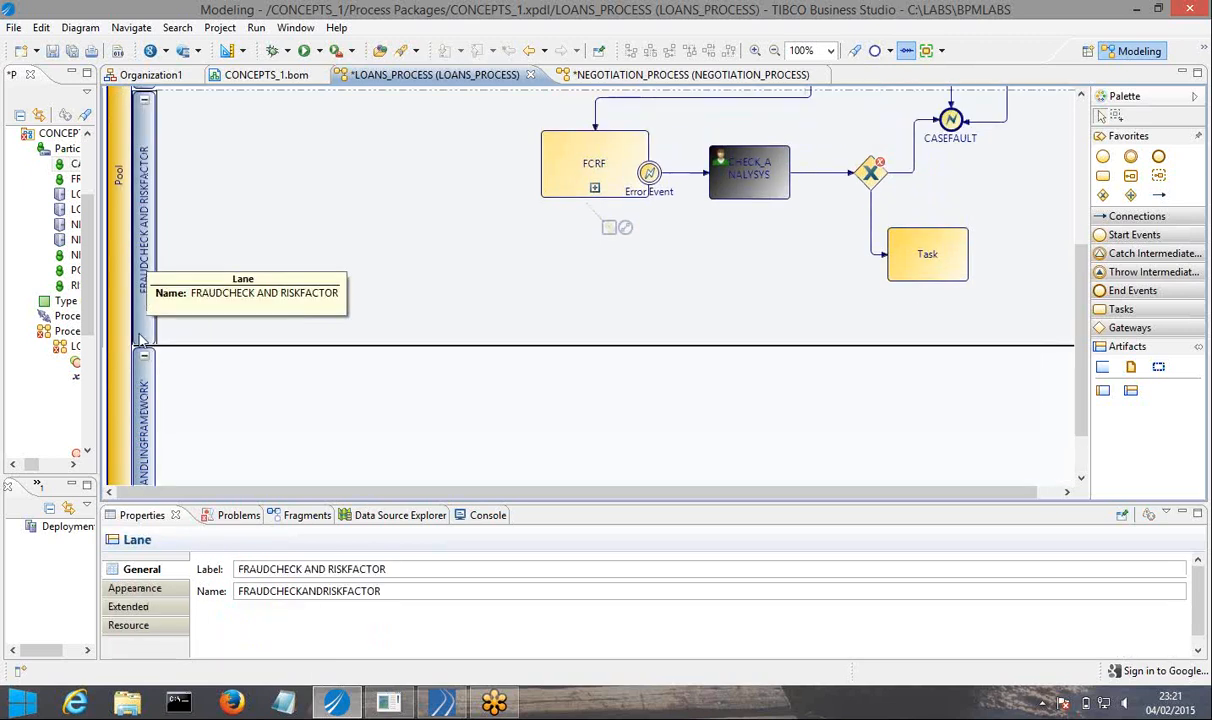
pyautogui.moveTo(141, 344); pyautogui.dragTo(142, 393)
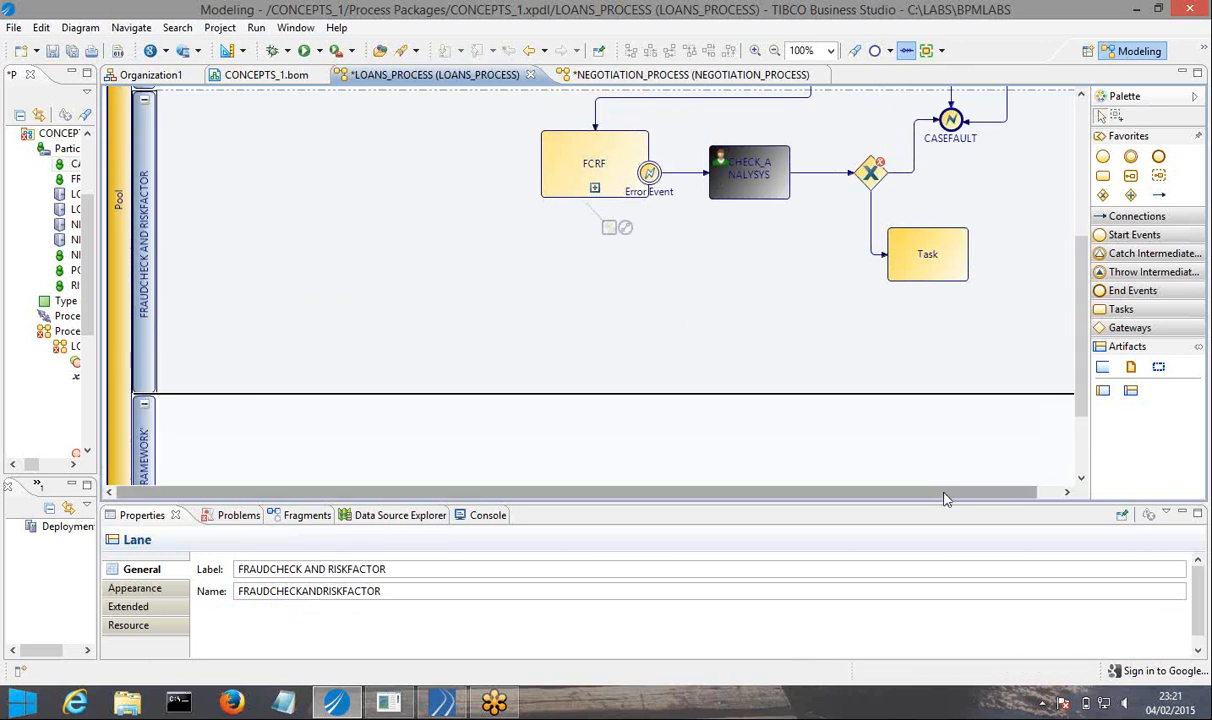
# Place a new task in the upper part of the ERRORHANDLINGFRAMEWORK lane.
pyautogui.moveTo(1080, 389); pyautogui.dragTo(1080, 439)
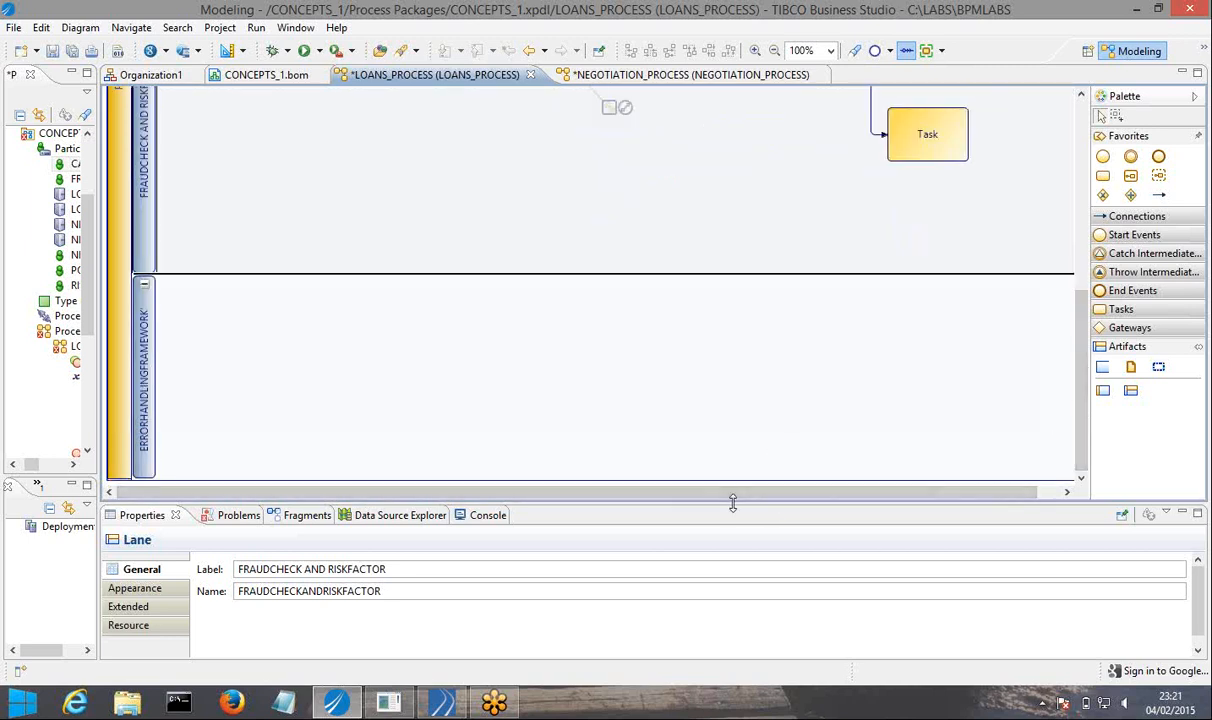
pyautogui.moveTo(733, 497); pyautogui.dragTo(741, 460)
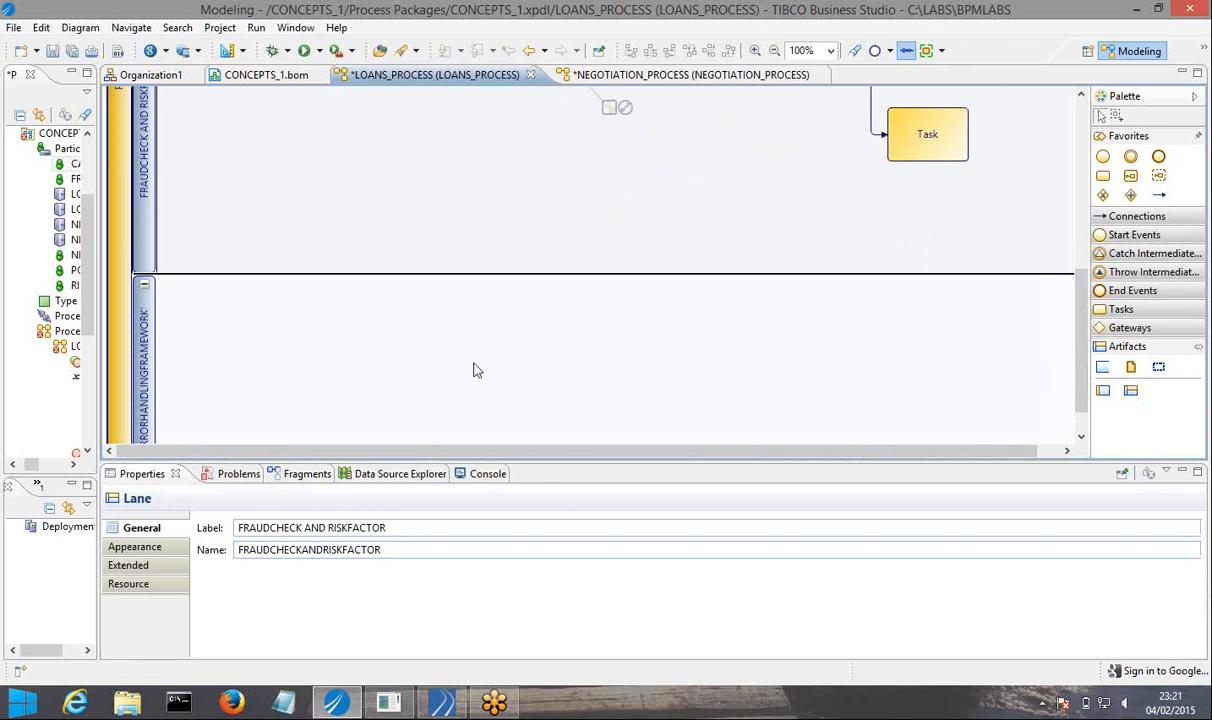
pyautogui.click(474, 369)
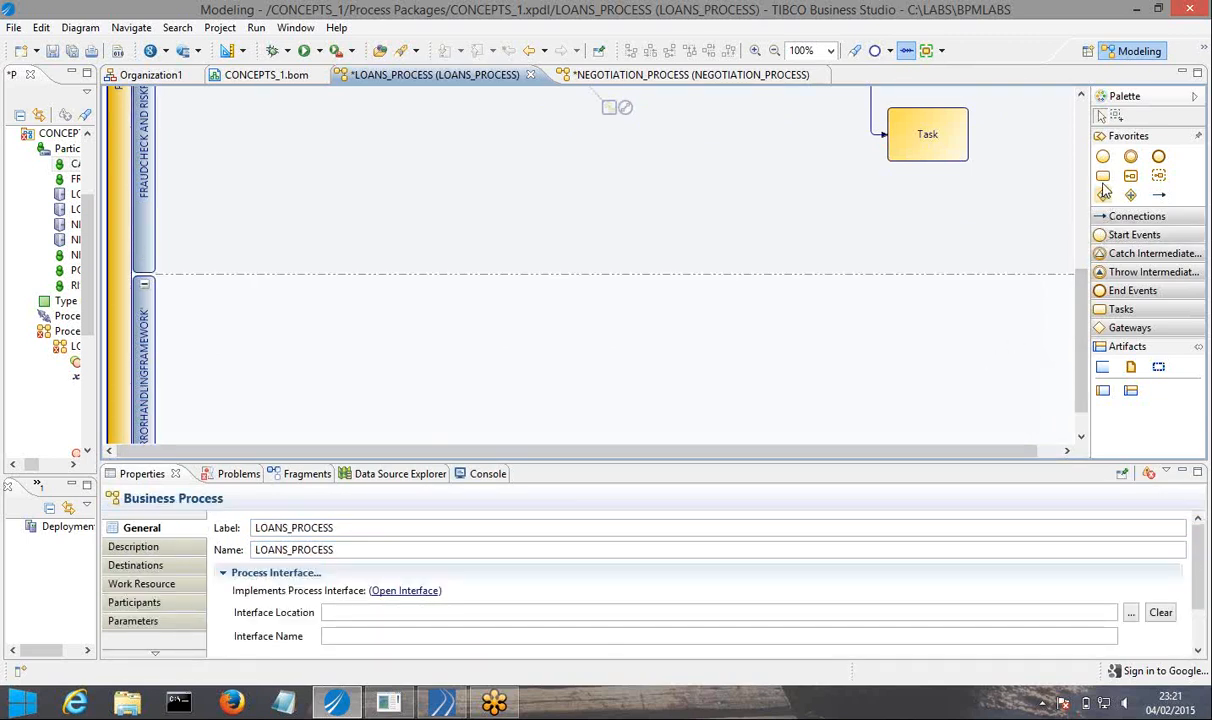
pyautogui.moveTo(1104, 185); pyautogui.dragTo(764, 334)
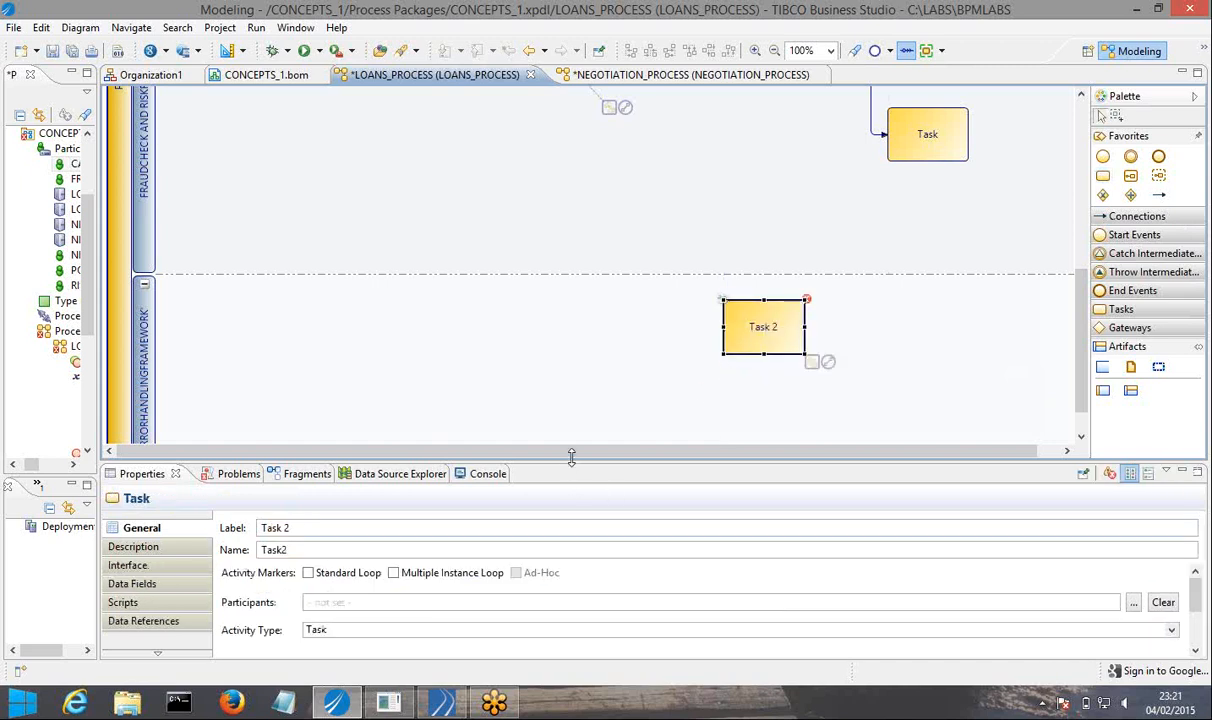
# Set the activity type of the new task in the ERRORHANDLINGFRAMEWORK lane to Event Sub-Process.
pyautogui.moveTo(571, 456); pyautogui.dragTo(543, 400)
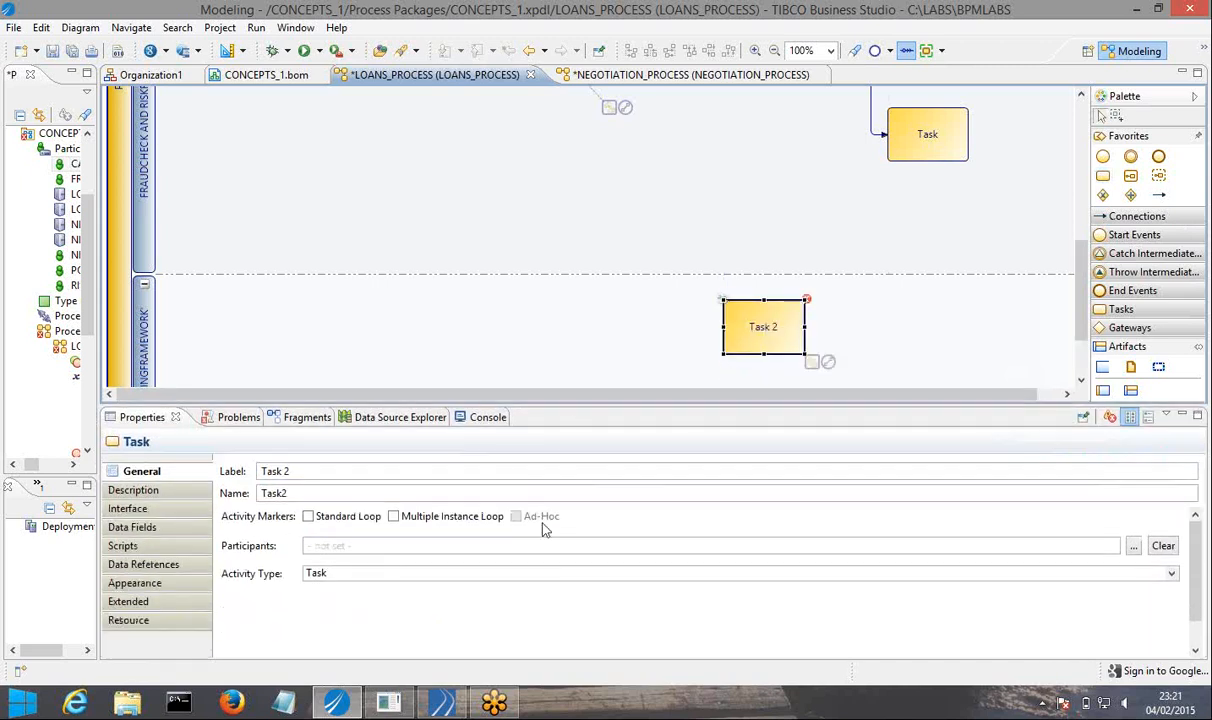
pyautogui.click(468, 578)
pyautogui.scroll(-2, 411, 628)
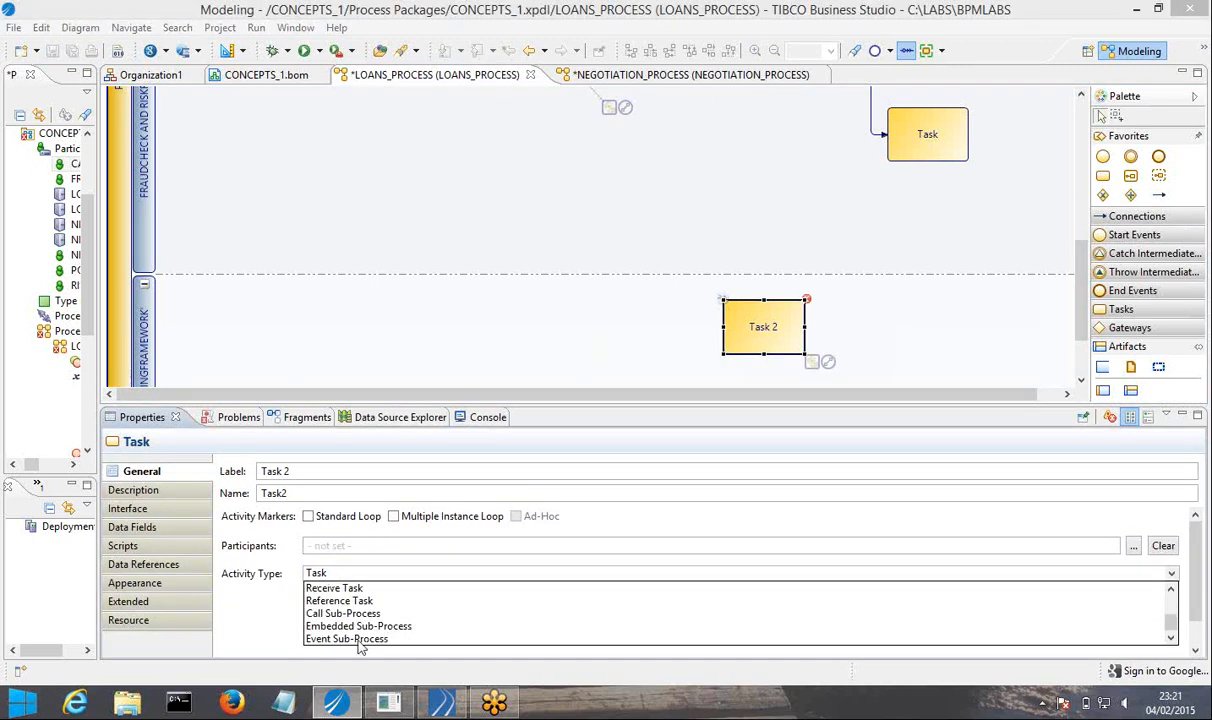
pyautogui.click(350, 642)
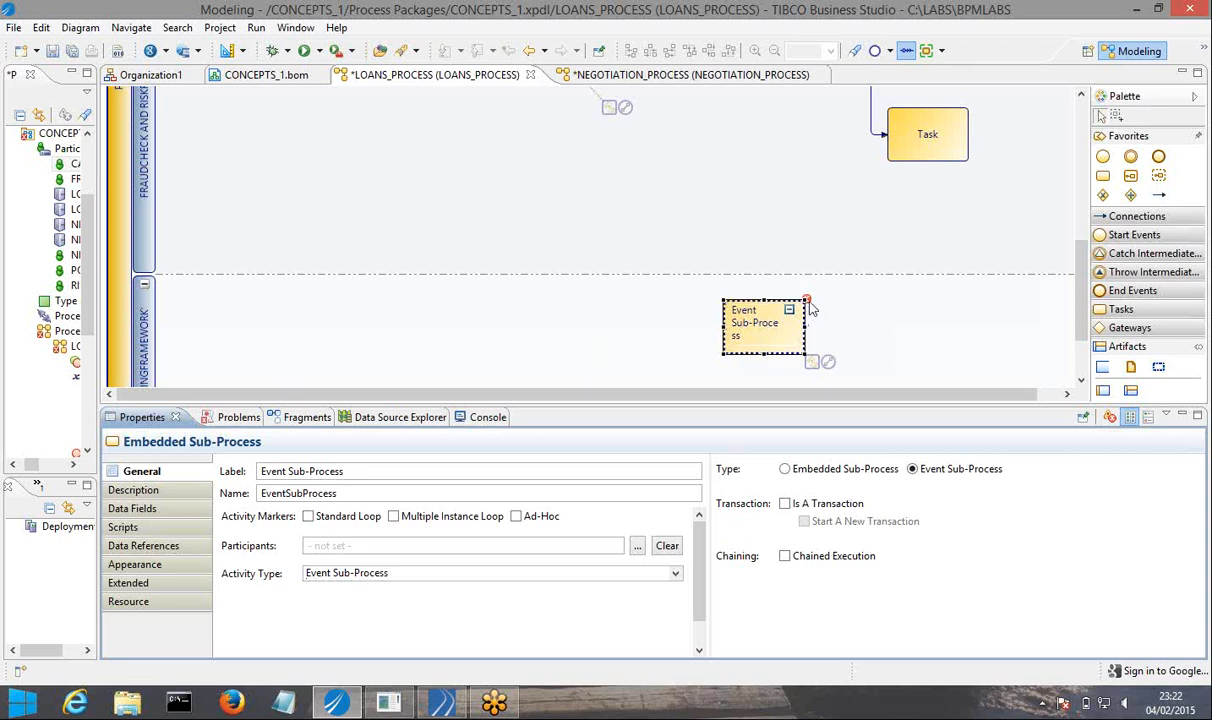
# Enlarge the event sub-process in the ERRORHANDLINGFRAMEWORK lane, making it about twice as wide as it is high.
pyautogui.moveTo(809, 305)
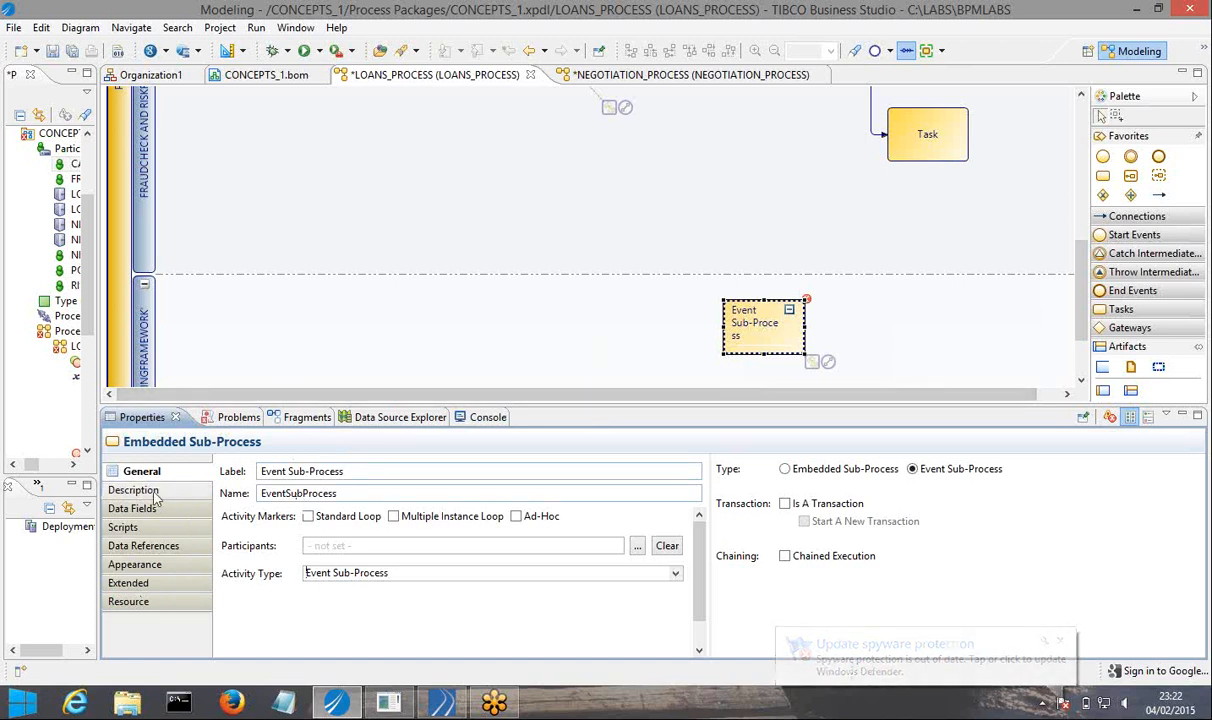
pyautogui.click(789, 310)
pyautogui.click(777, 357)
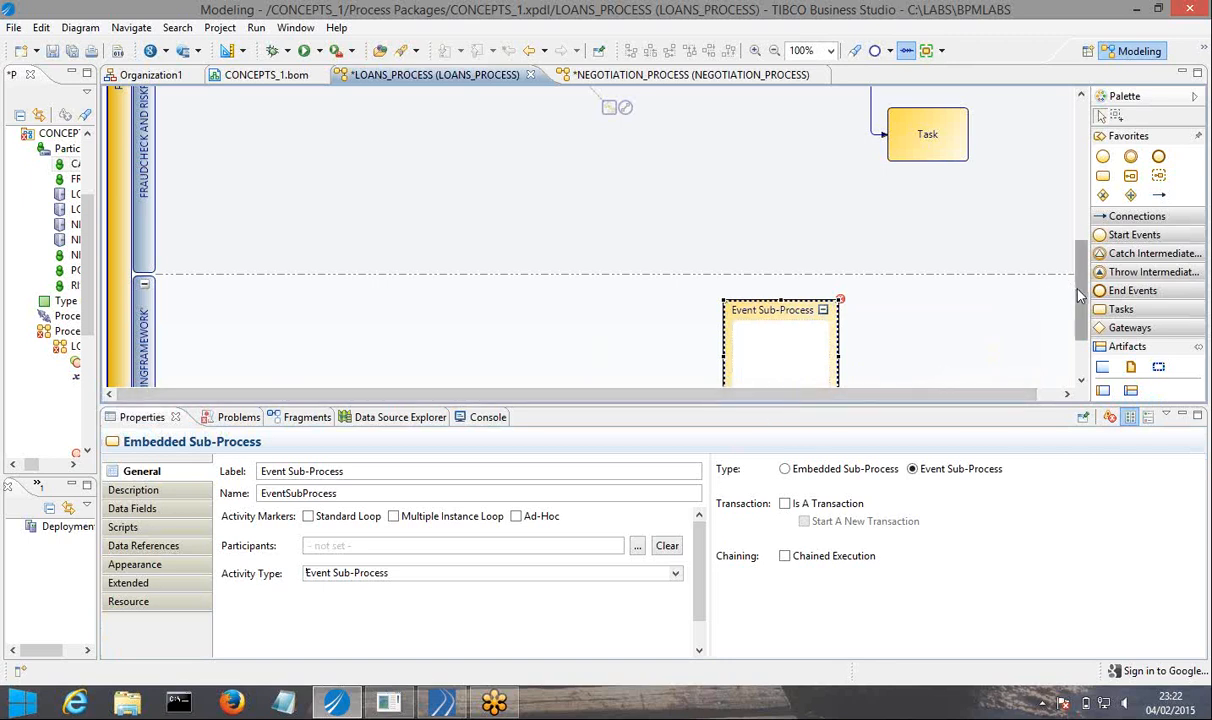
pyautogui.moveTo(1077, 287); pyautogui.dragTo(1070, 326)
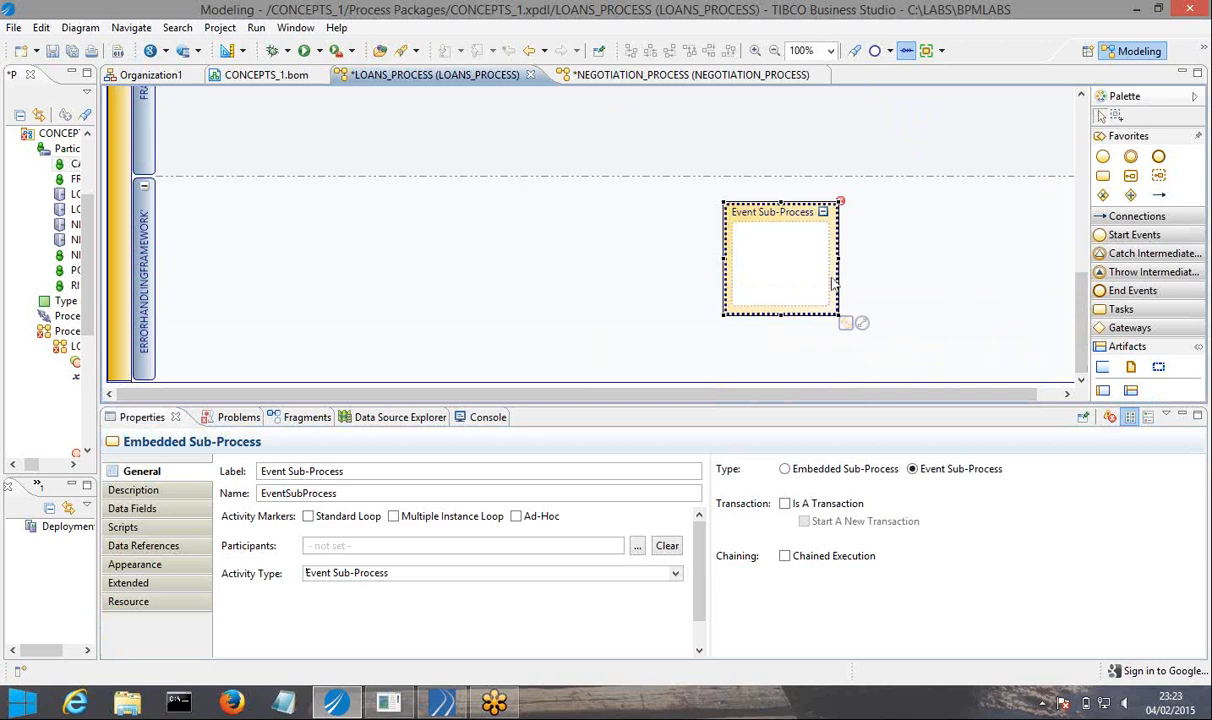
pyautogui.moveTo(838, 258); pyautogui.dragTo(955, 259)
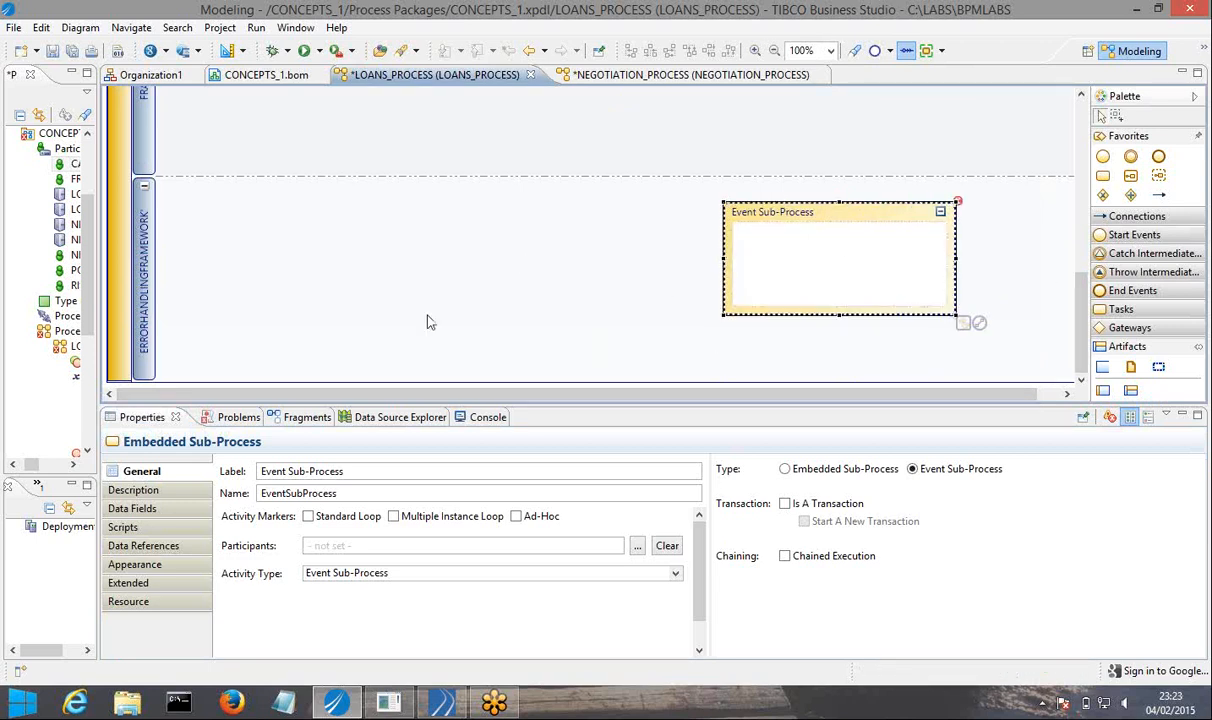
# Place a new task in the middle of the event sub-process in the ERRORHANDLINGFRAMEWORK lane.
pyautogui.moveTo(1078, 296); pyautogui.dragTo(1078, 152)
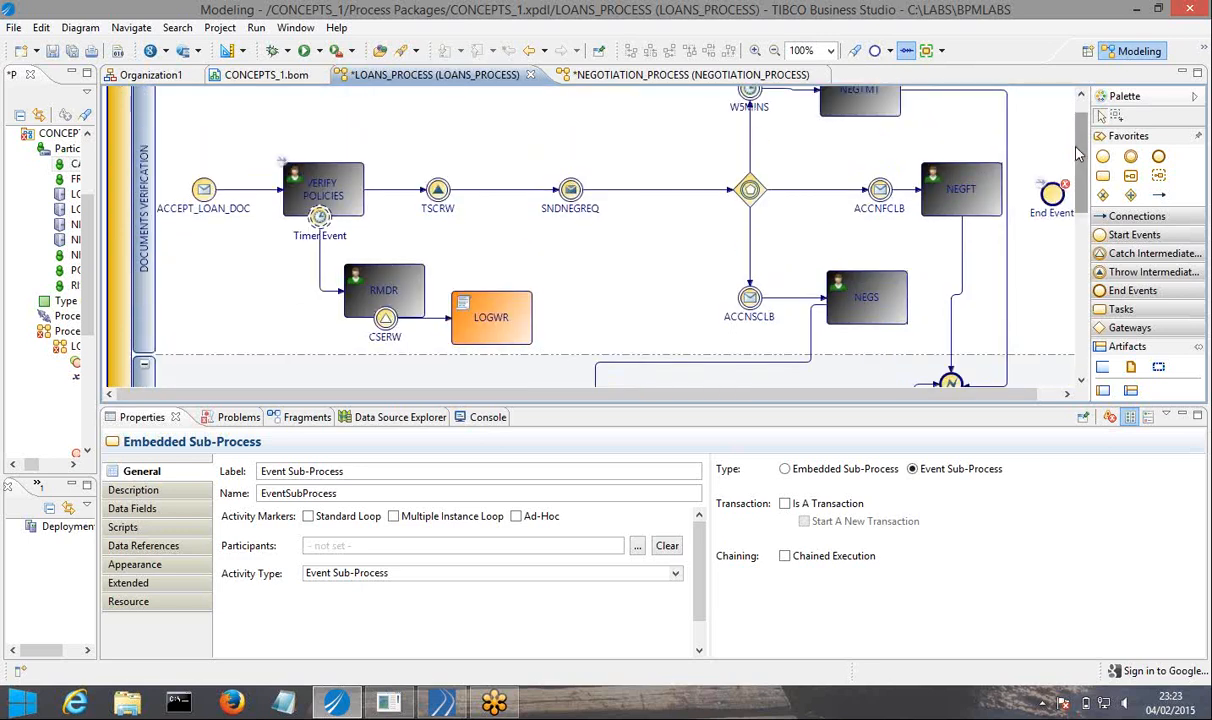
pyautogui.moveTo(1078, 145); pyautogui.dragTo(1079, 318)
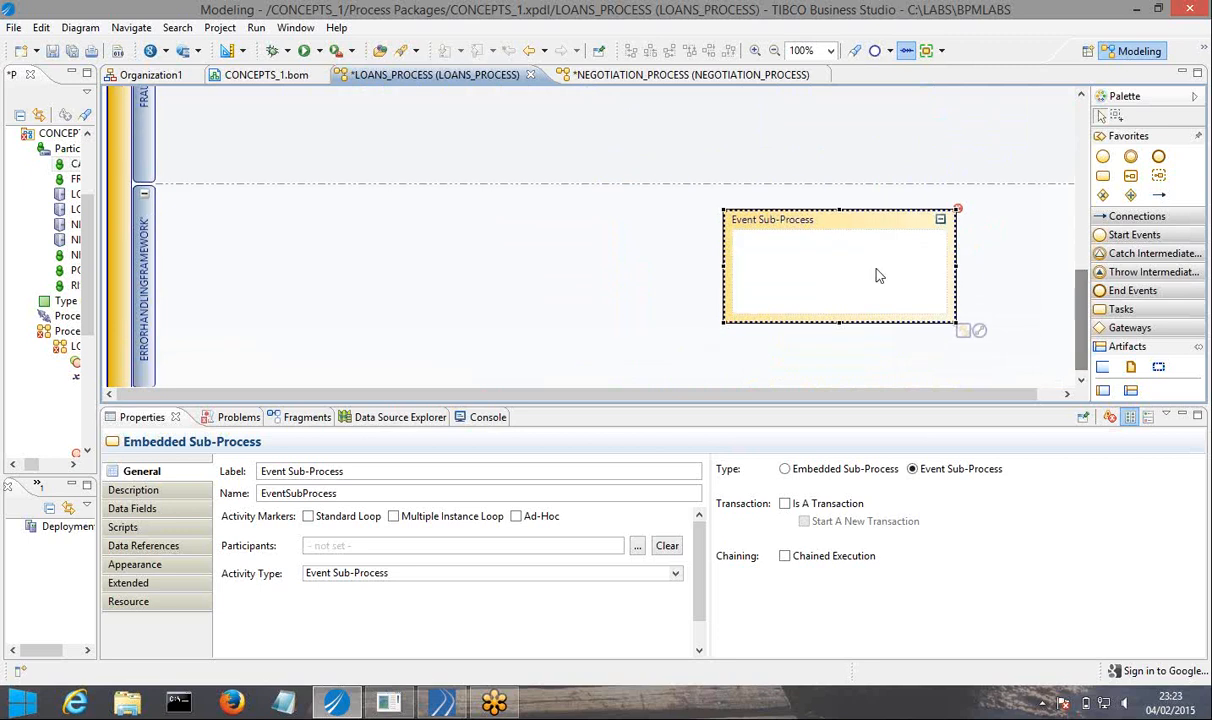
pyautogui.click(796, 267)
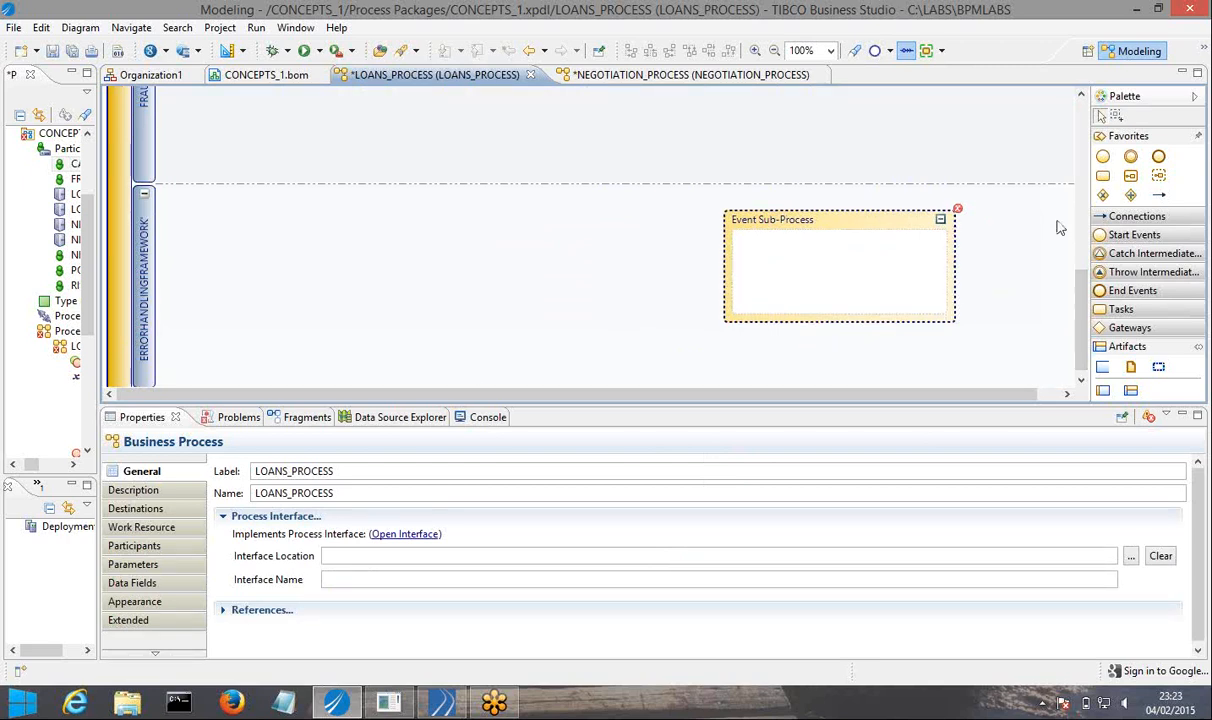
pyautogui.click(1104, 176)
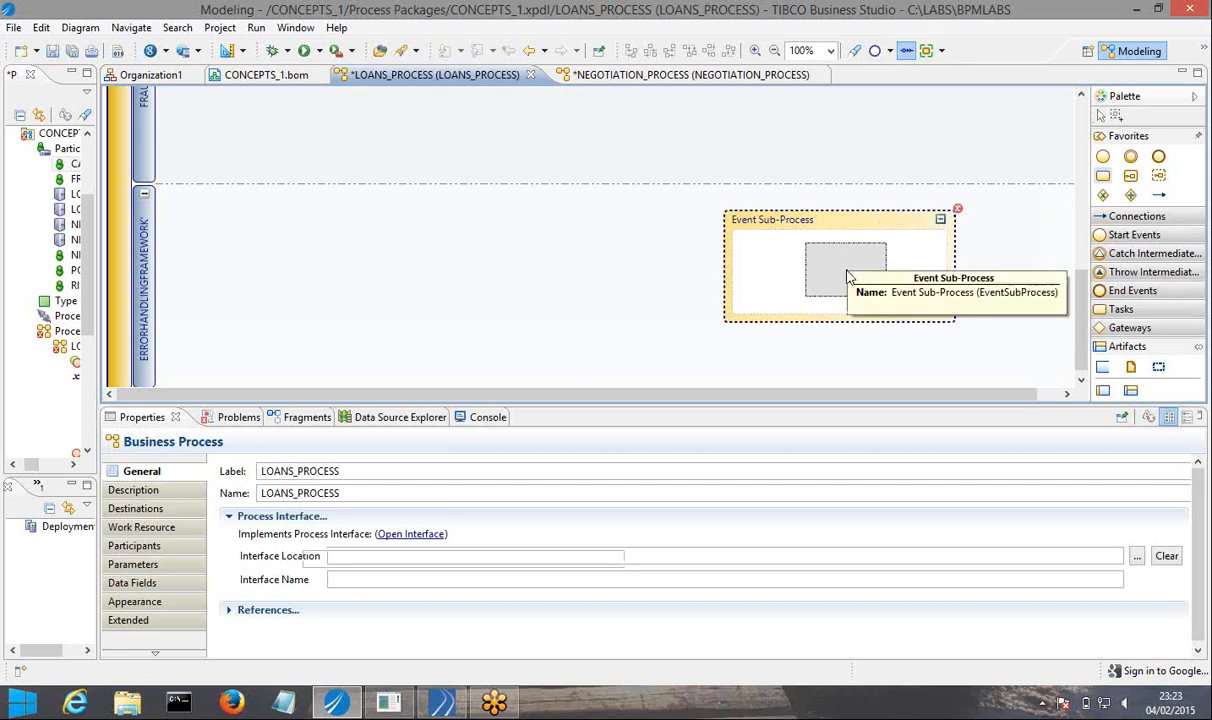
pyautogui.click(846, 276)
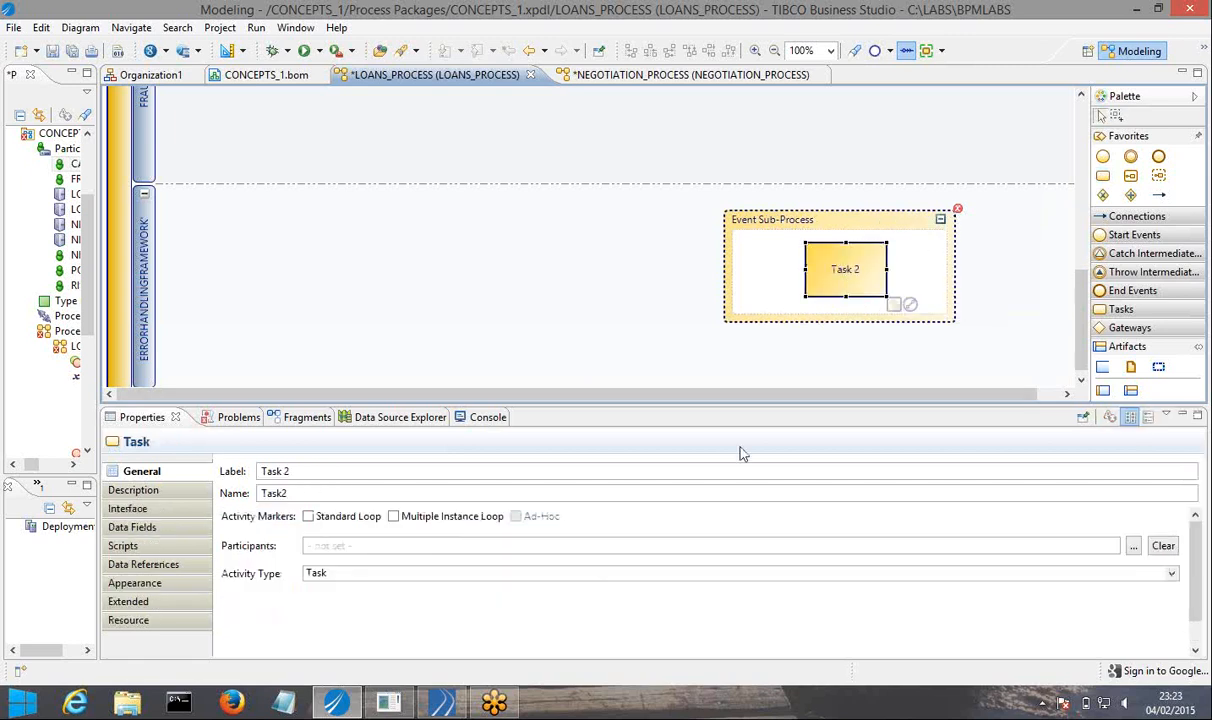
# Set the activity type of the task inside the event sub-process to User Task and label it EXCEPTION RESOLVER.
pyautogui.click(595, 572)
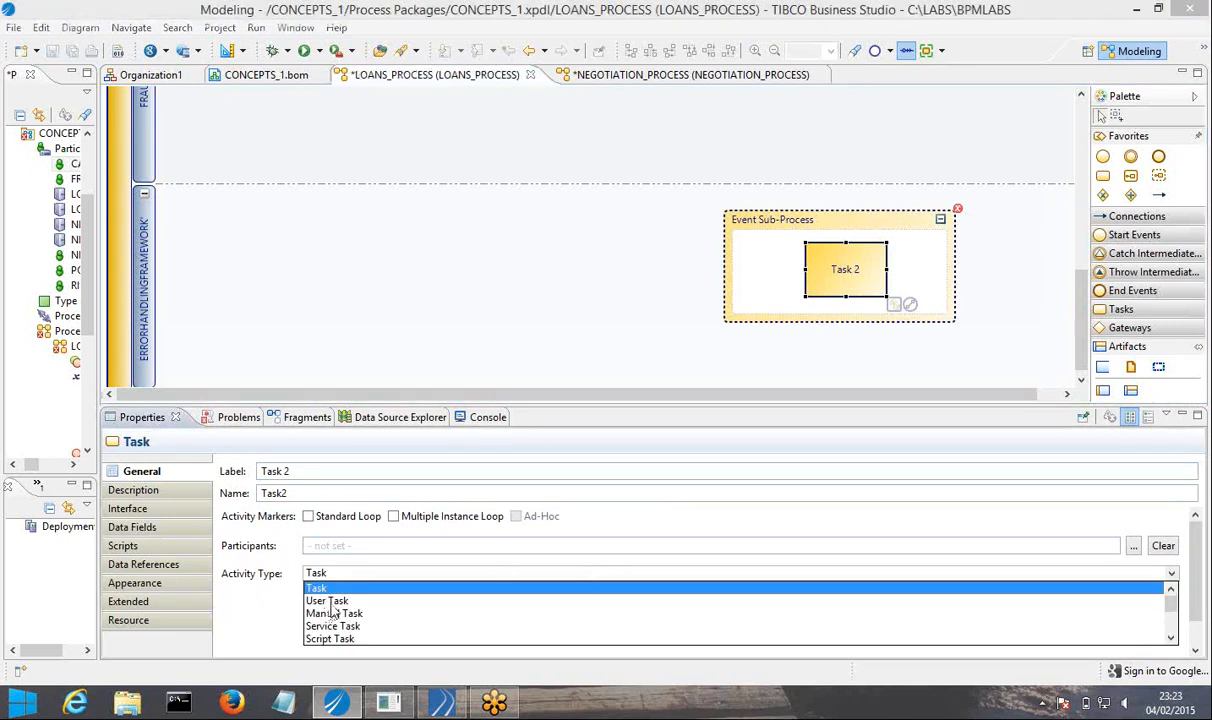
pyautogui.click(333, 606)
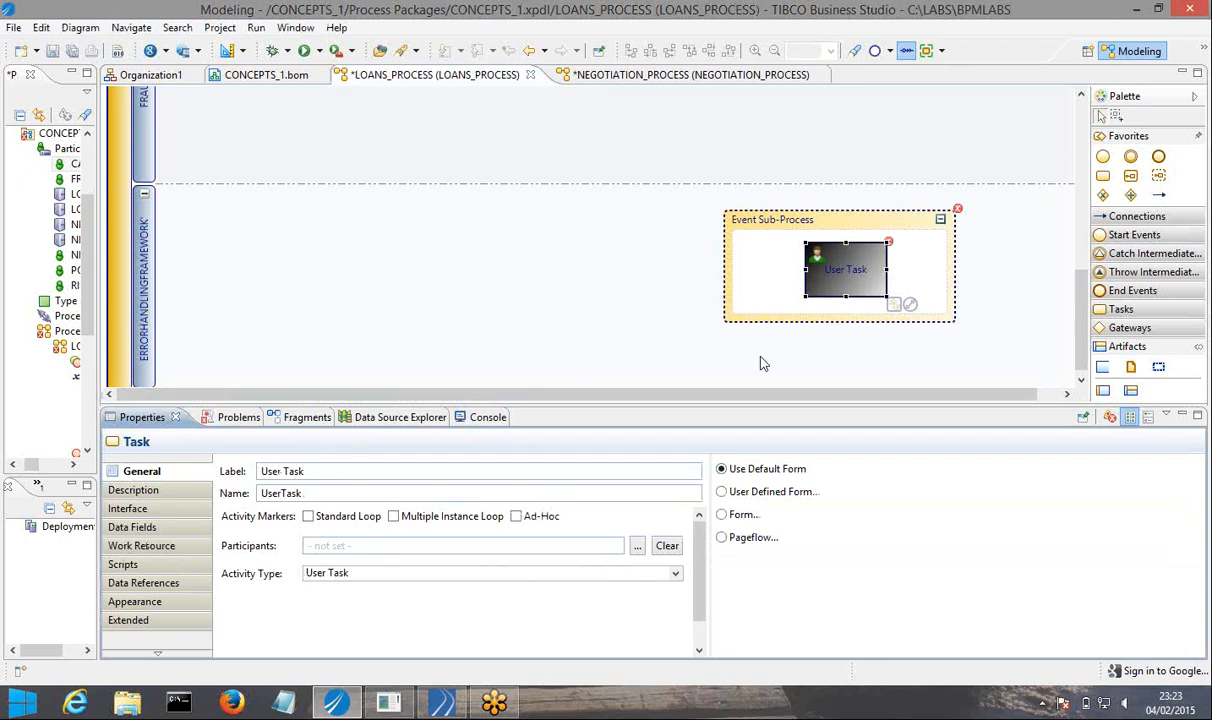
pyautogui.moveTo(306, 471); pyautogui.dragTo(253, 455)
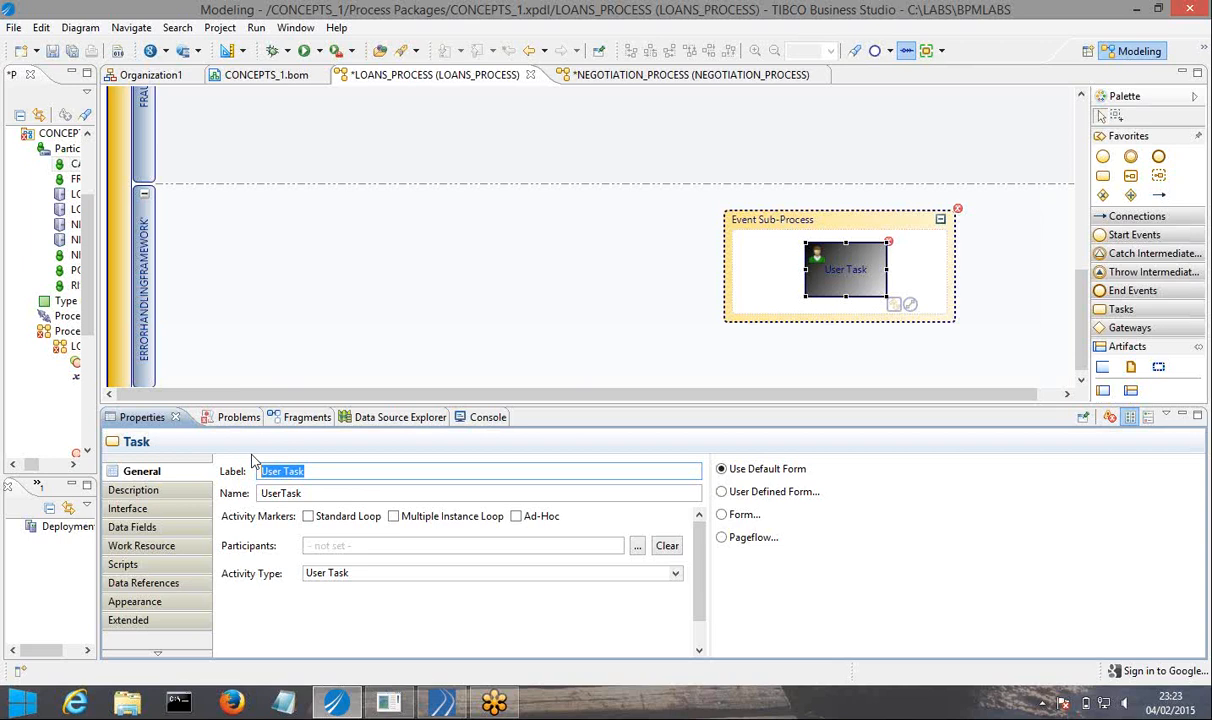
pyautogui.write('FAU')
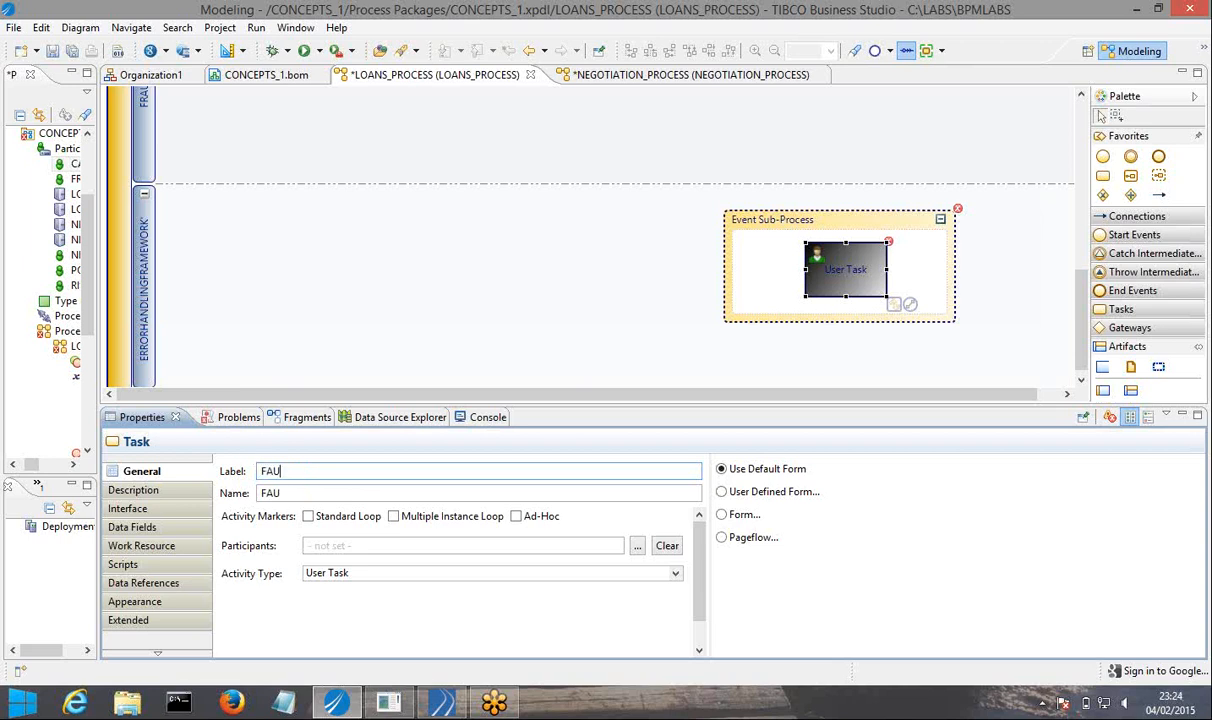
pyautogui.write('L')
pyautogui.press('BackSpace')
pyautogui.press('BackSpace')
pyautogui.press('BackSpace')
pyautogui.press('BackSpace')
pyautogui.write('EXCEPTIBO')
pyautogui.press('BackSpace')
pyautogui.press('BackSpace')
pyautogui.write('ON')
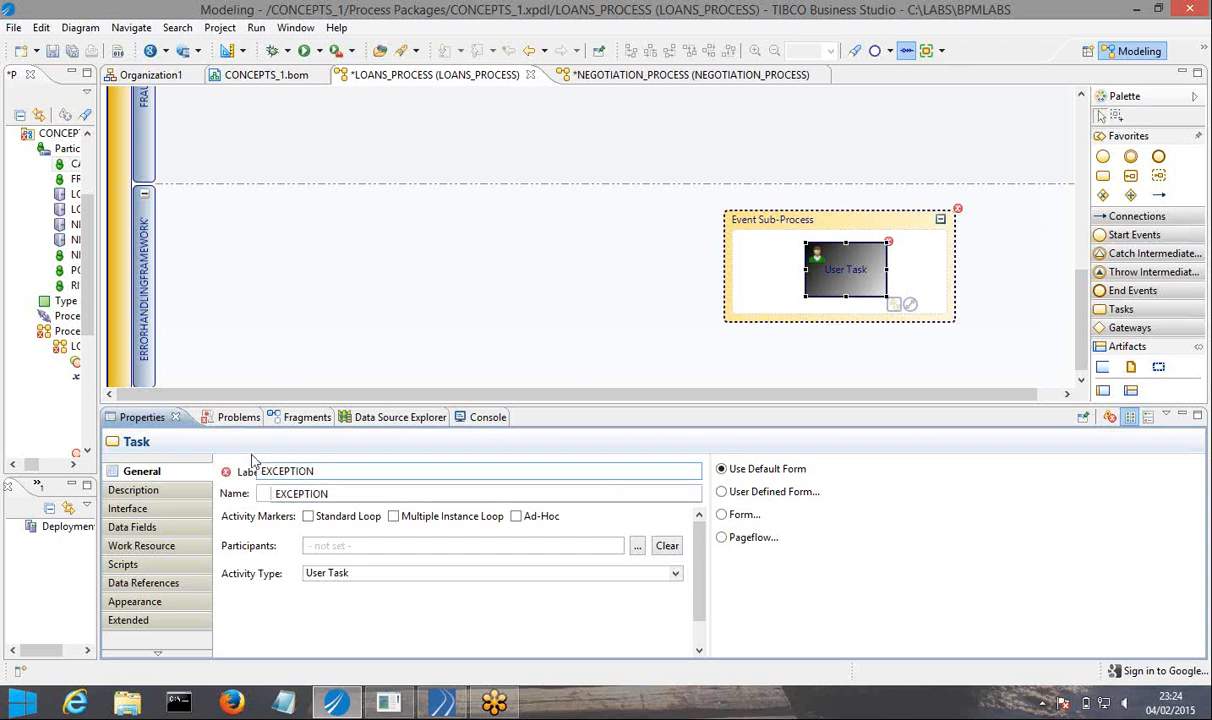
pyautogui.write(' RESOLVER')
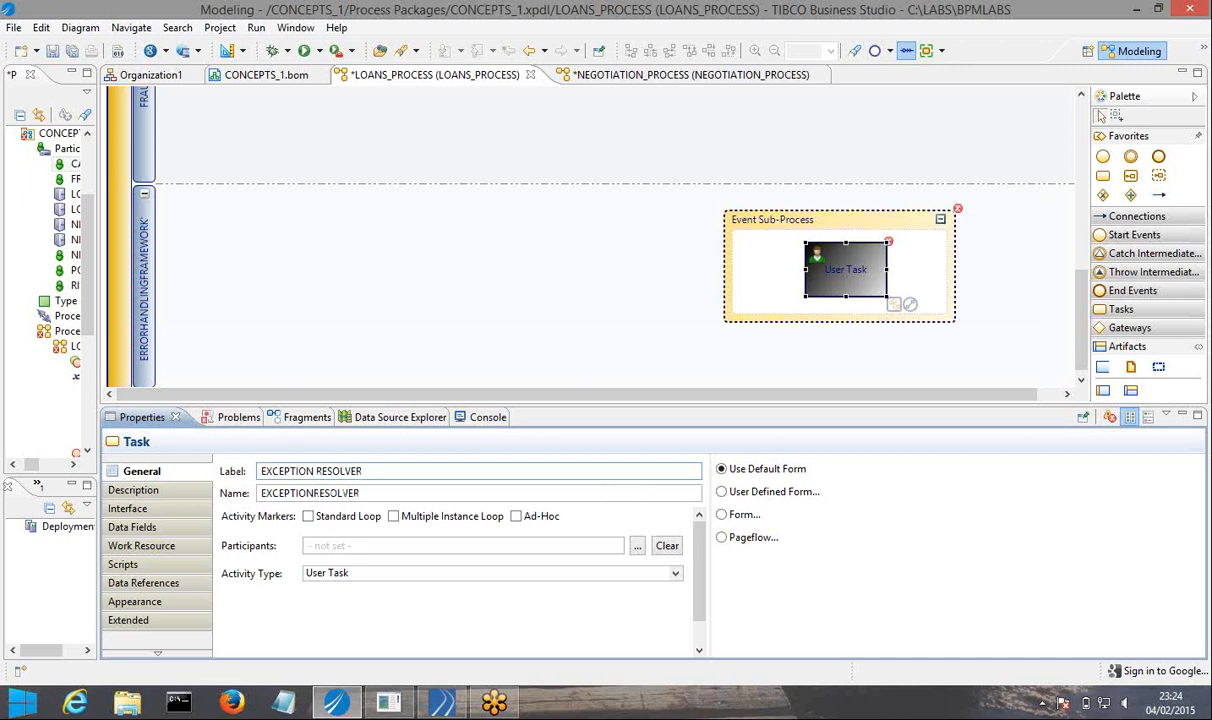
# Change the label of the user task in the event sub-process to FAULT RESOLVER and save the process.
pyautogui.click(314, 471)
pyautogui.press('BackSpace')
pyautogui.press('BackSpace')
pyautogui.press('BackSpace')
pyautogui.press('BackSpace')
pyautogui.press('BackSpace')
pyautogui.press('BackSpace')
pyautogui.press('BackSpace')
pyautogui.press('BackSpace')
pyautogui.press('BackSpace')
pyautogui.press('Delete')
pyautogui.write('FAULT RES')
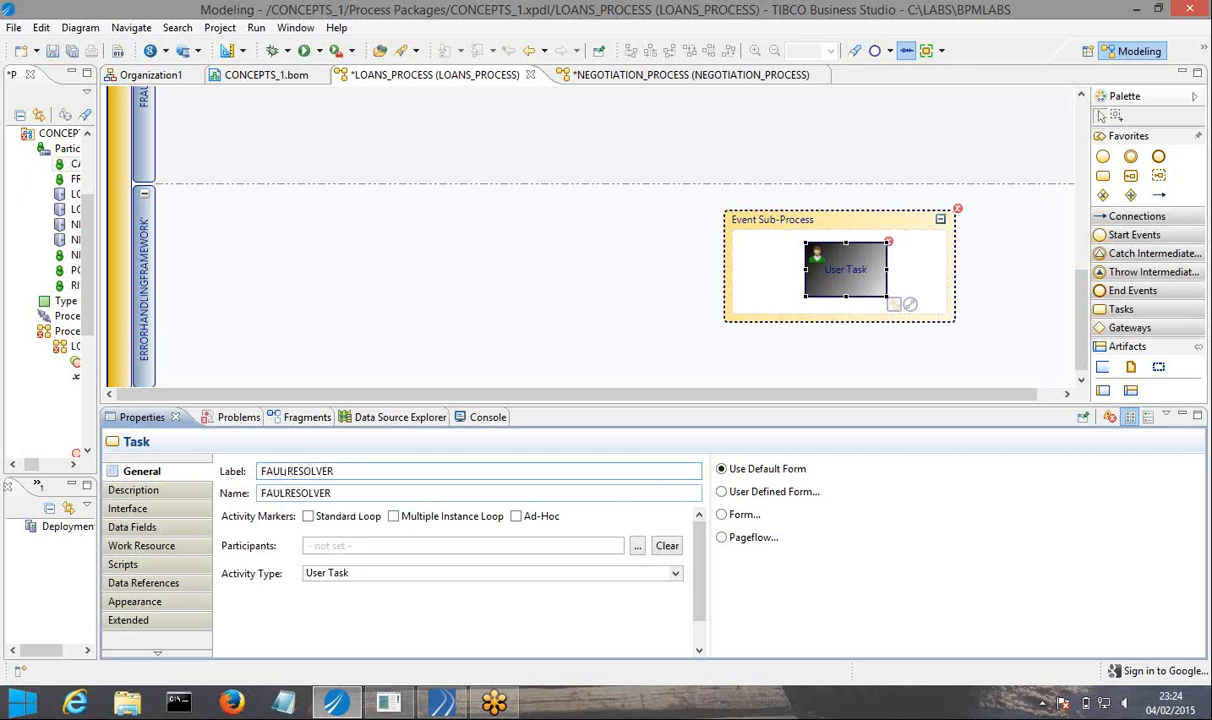
pyautogui.write('OLVER')
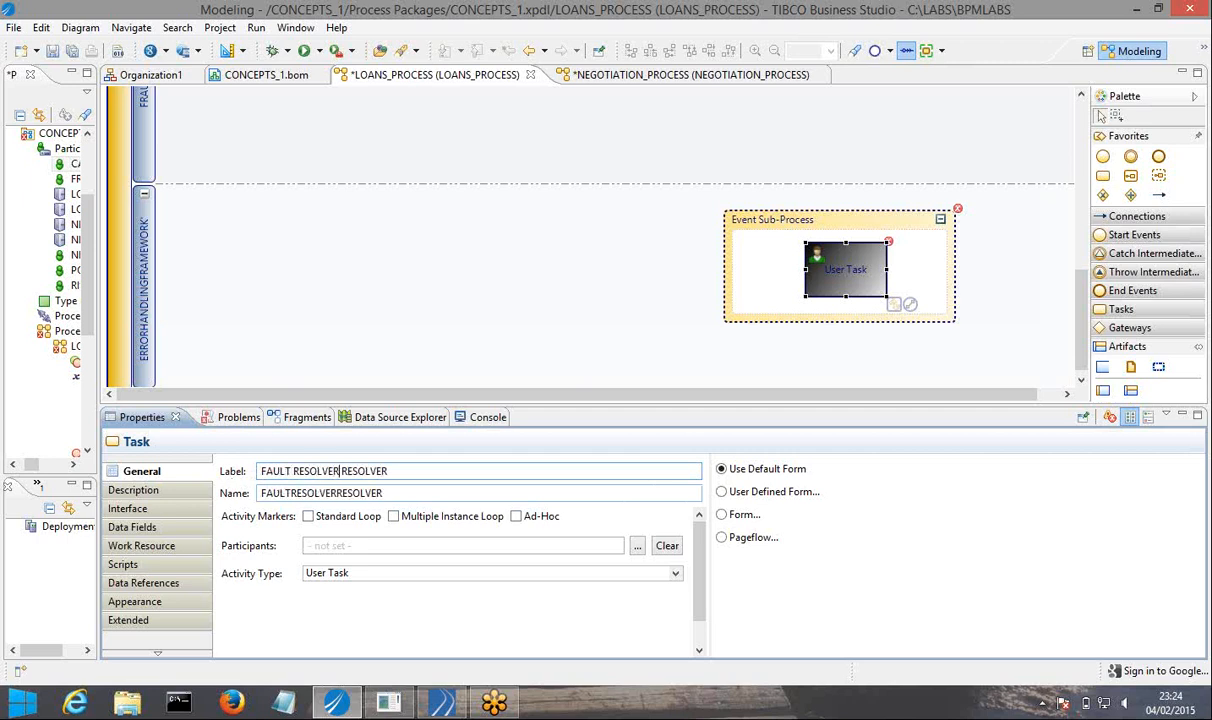
pyautogui.press('BackSpace')
pyautogui.press('BackSpace')
pyautogui.press('BackSpace')
pyautogui.press('BackSpace')
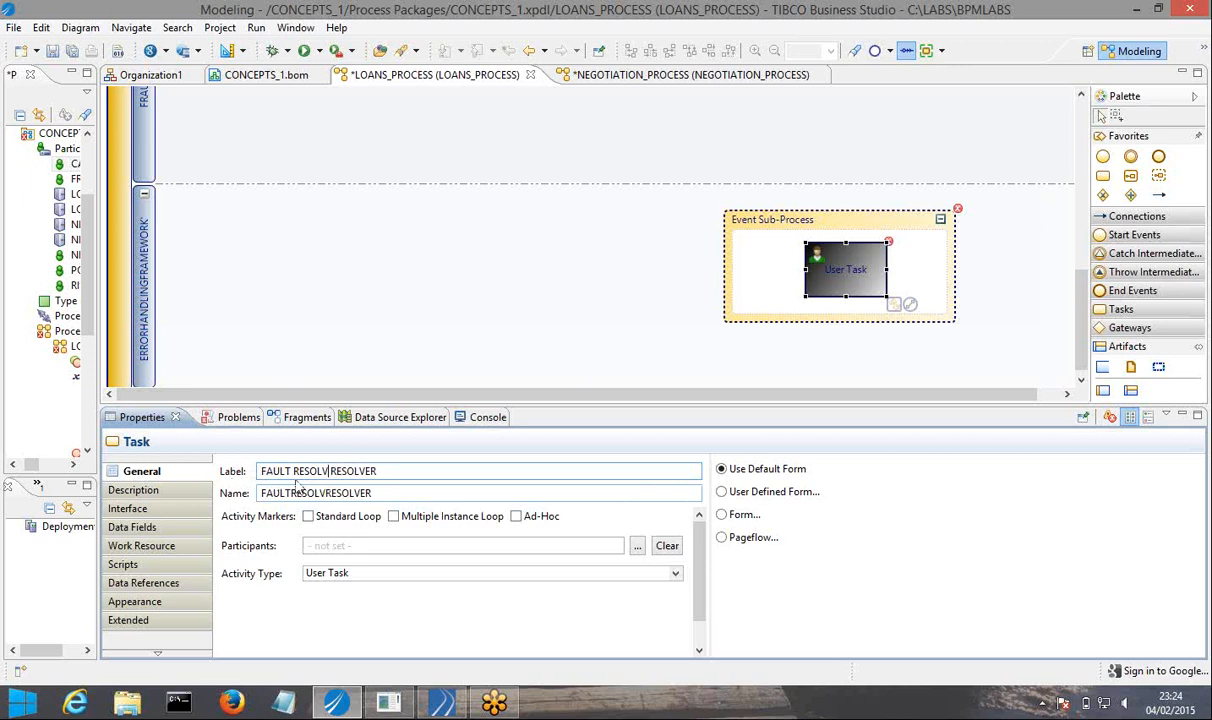
pyautogui.press('BackSpace')
pyautogui.press('BackSpace')
pyautogui.press('BackSpace')
pyautogui.press('BackSpace')
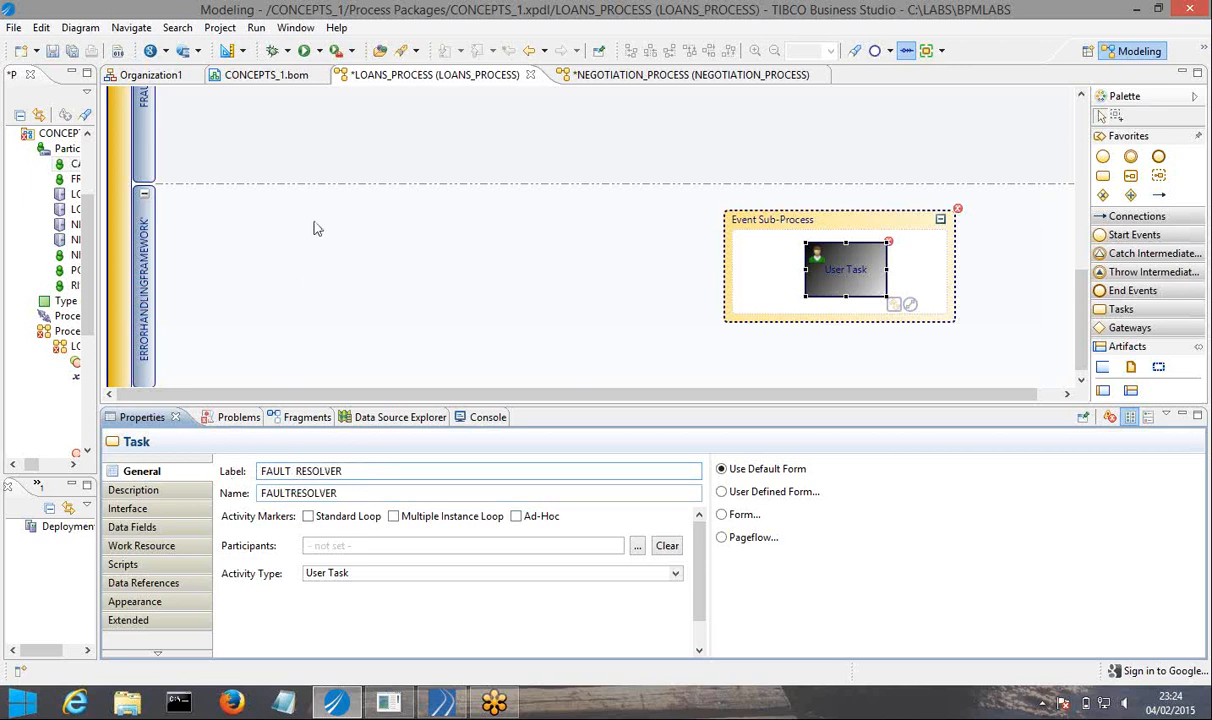
pyautogui.click(56, 50)
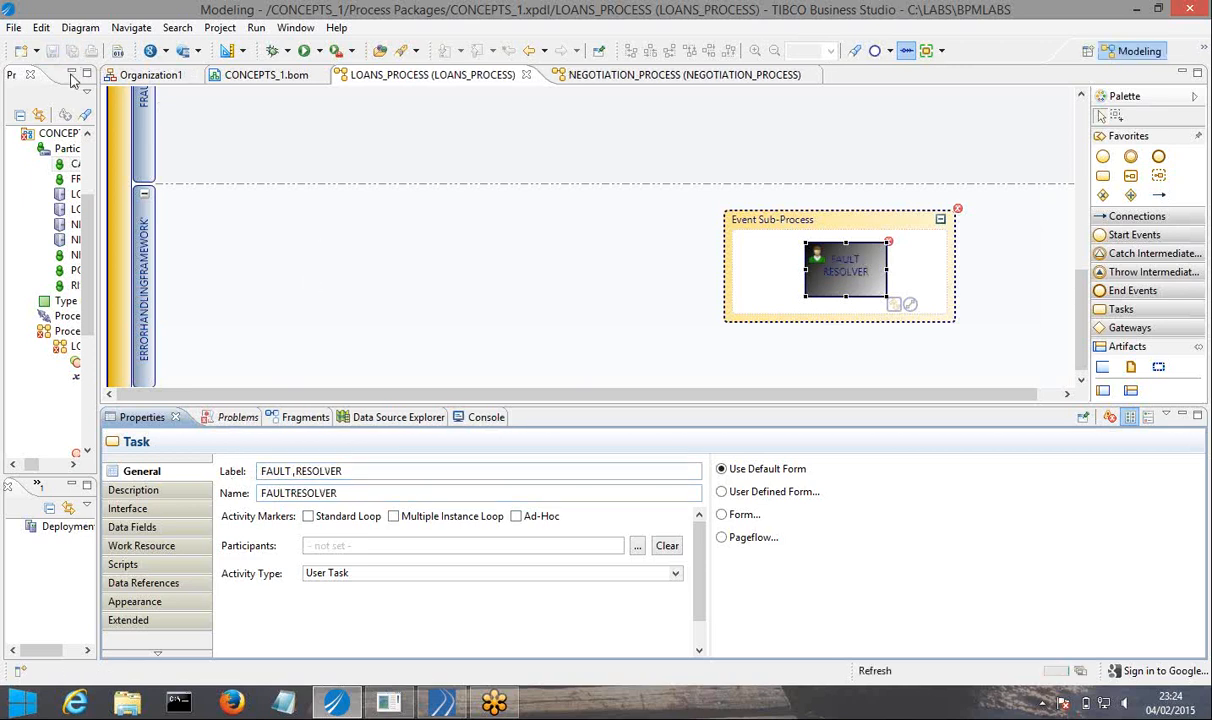
# Add a position named FAULTHANDLER to the CONCEPTSORG unit in the Organization1 model.
pyautogui.click(150, 76)
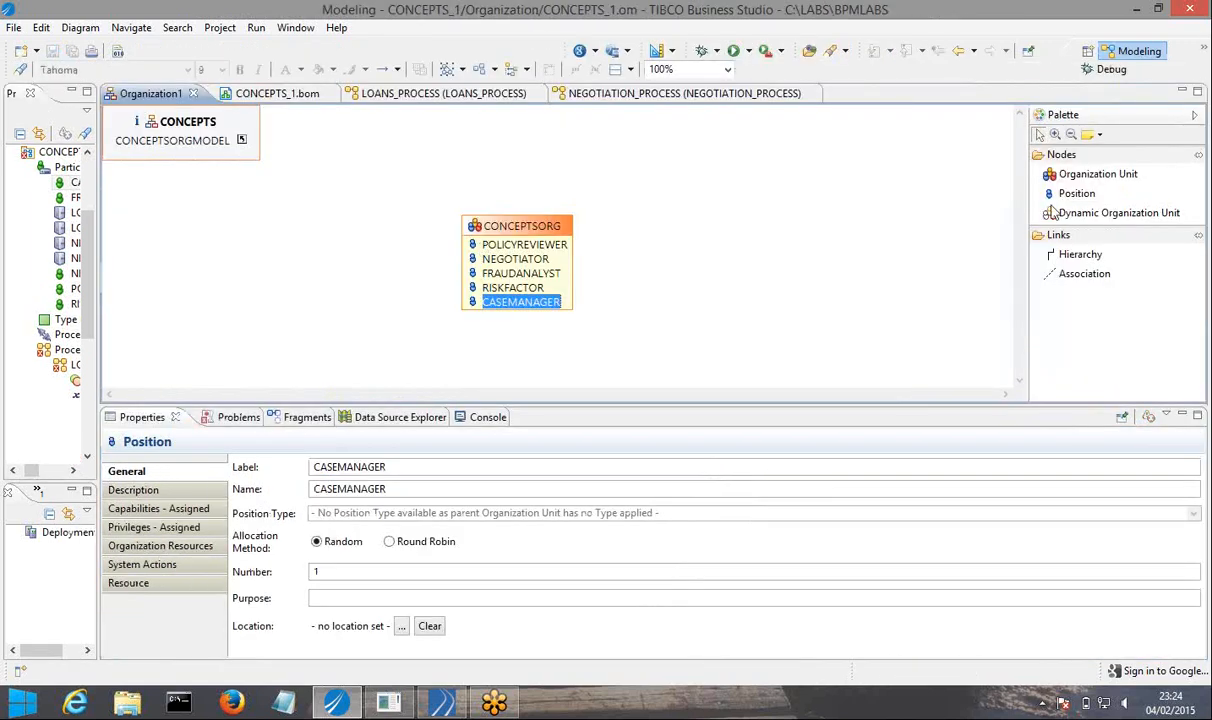
pyautogui.click(1077, 193)
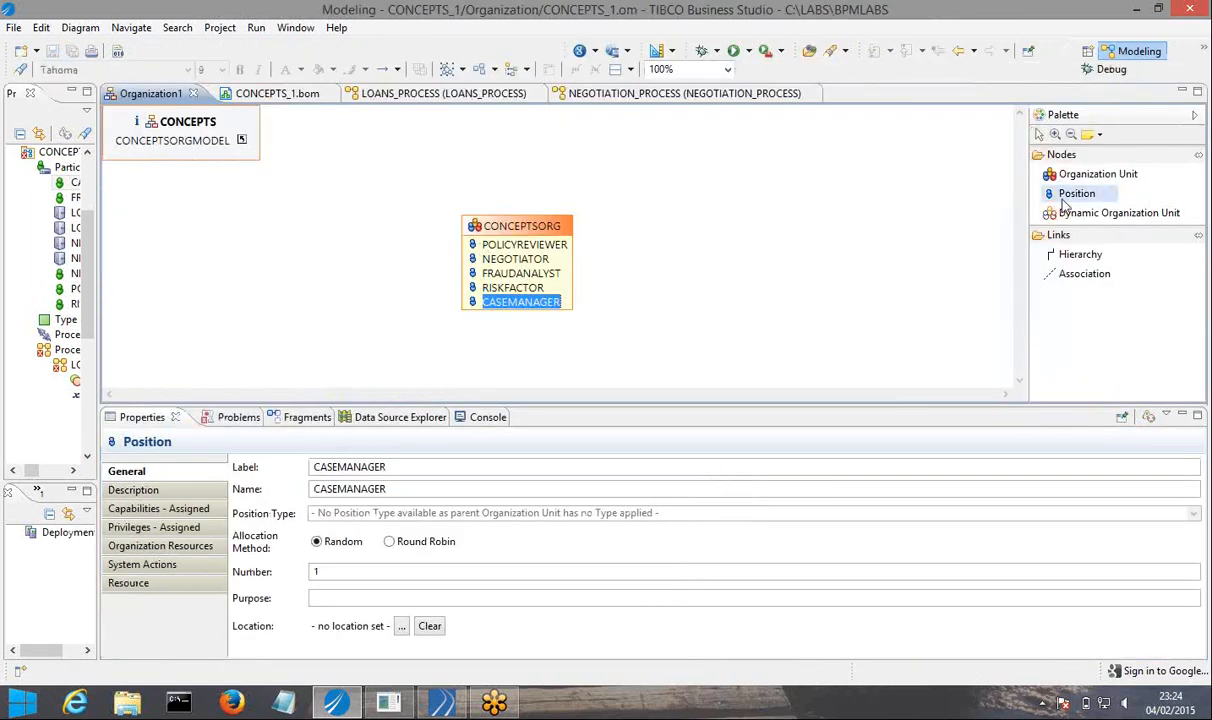
pyautogui.click(572, 312)
pyautogui.write('FAU')
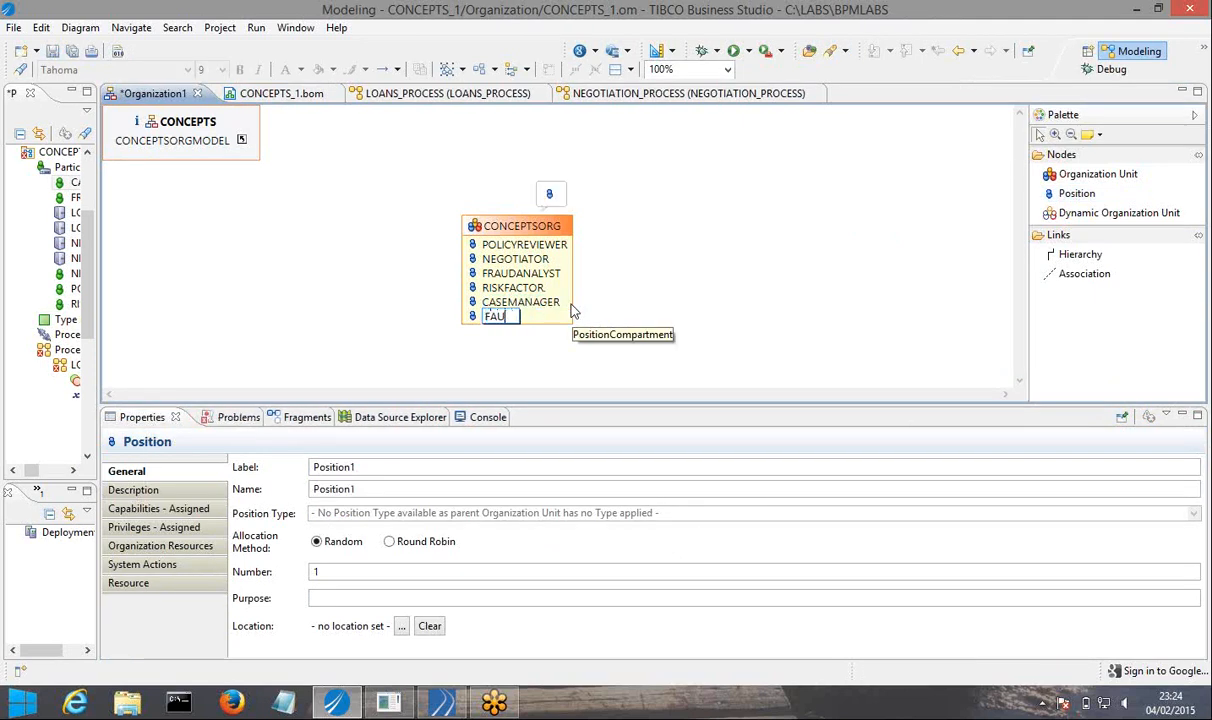
pyautogui.write('LTHANDLER')
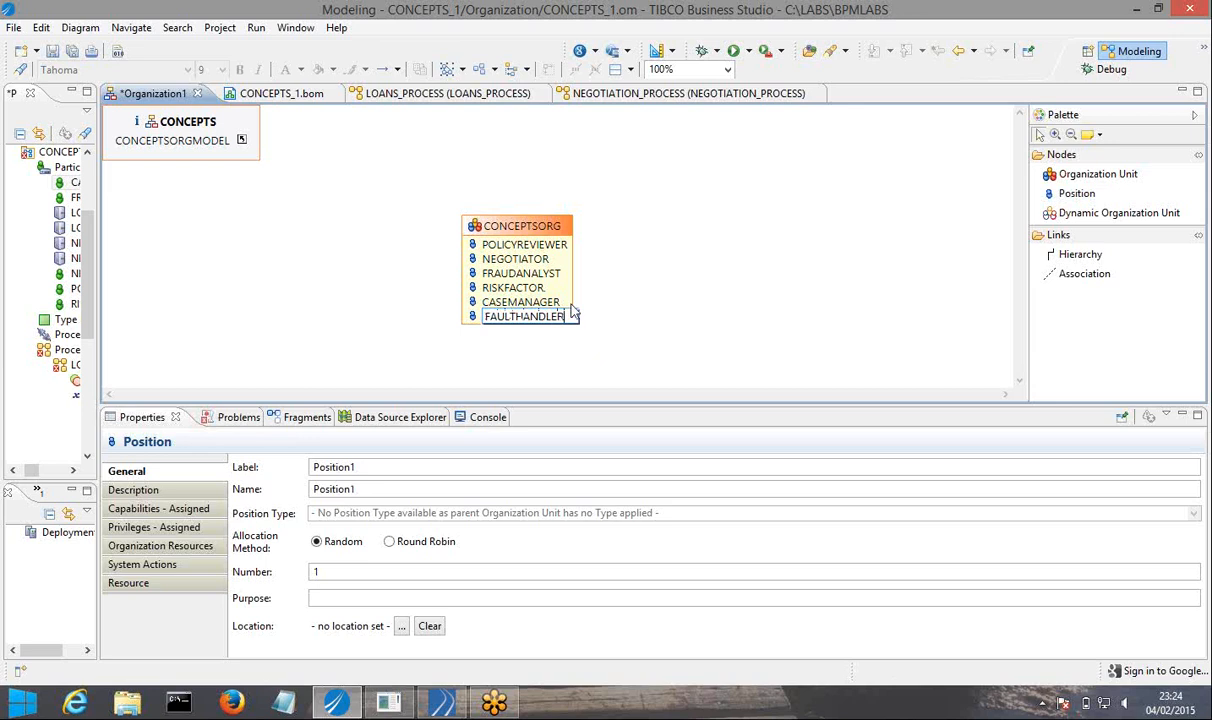
pyautogui.click(348, 252)
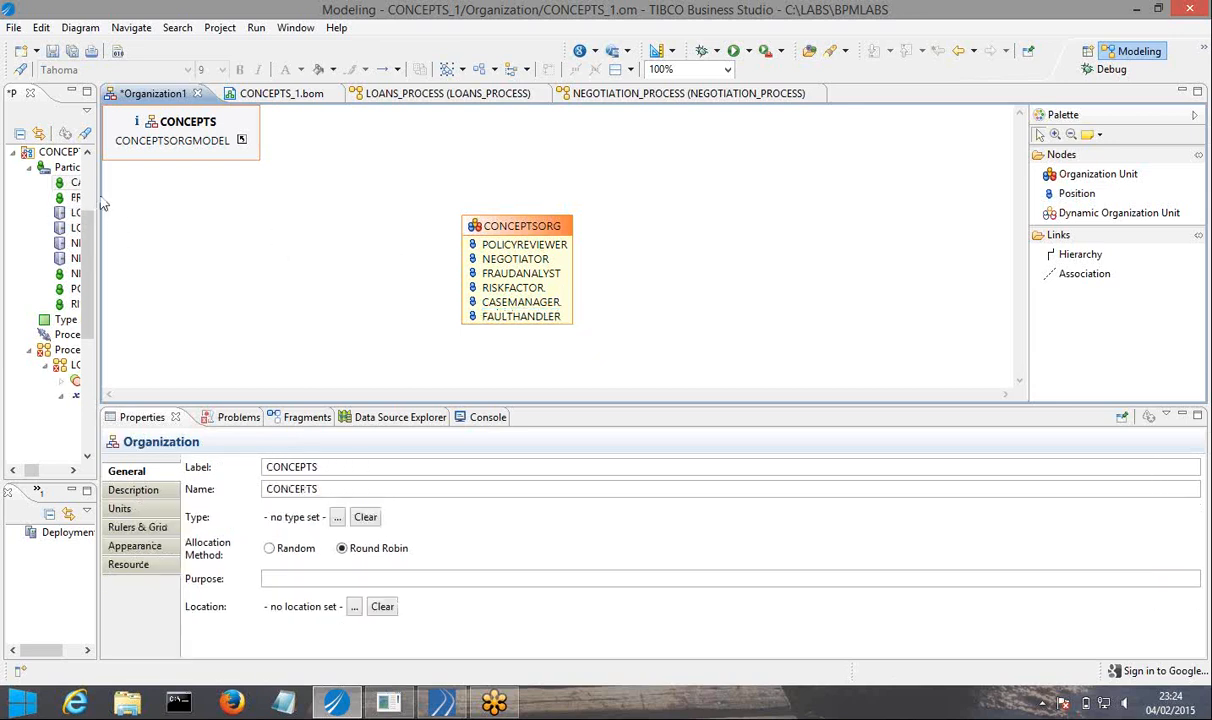
# Create a new participant in the CONCEPTS_1 package as an external reference to the FAULTHANDLER position.
pyautogui.moveTo(97, 195); pyautogui.dragTo(165, 197)
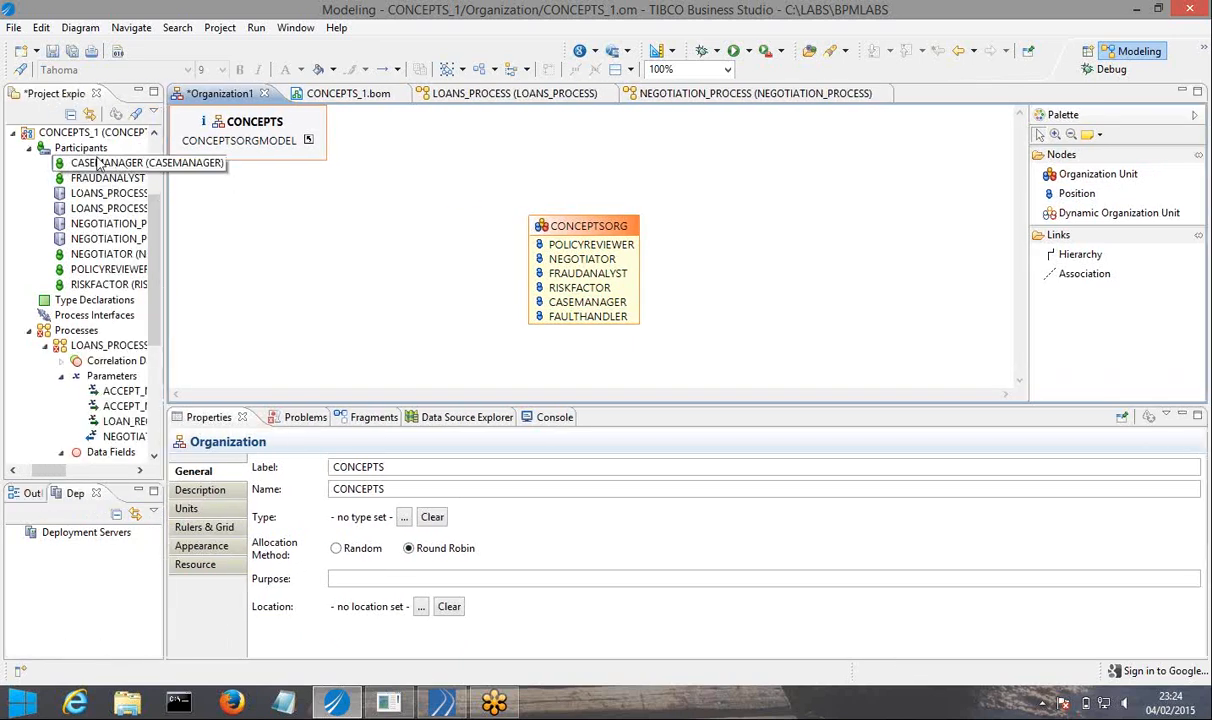
pyautogui.rightClick(100, 150)
pyautogui.moveTo(120, 162)
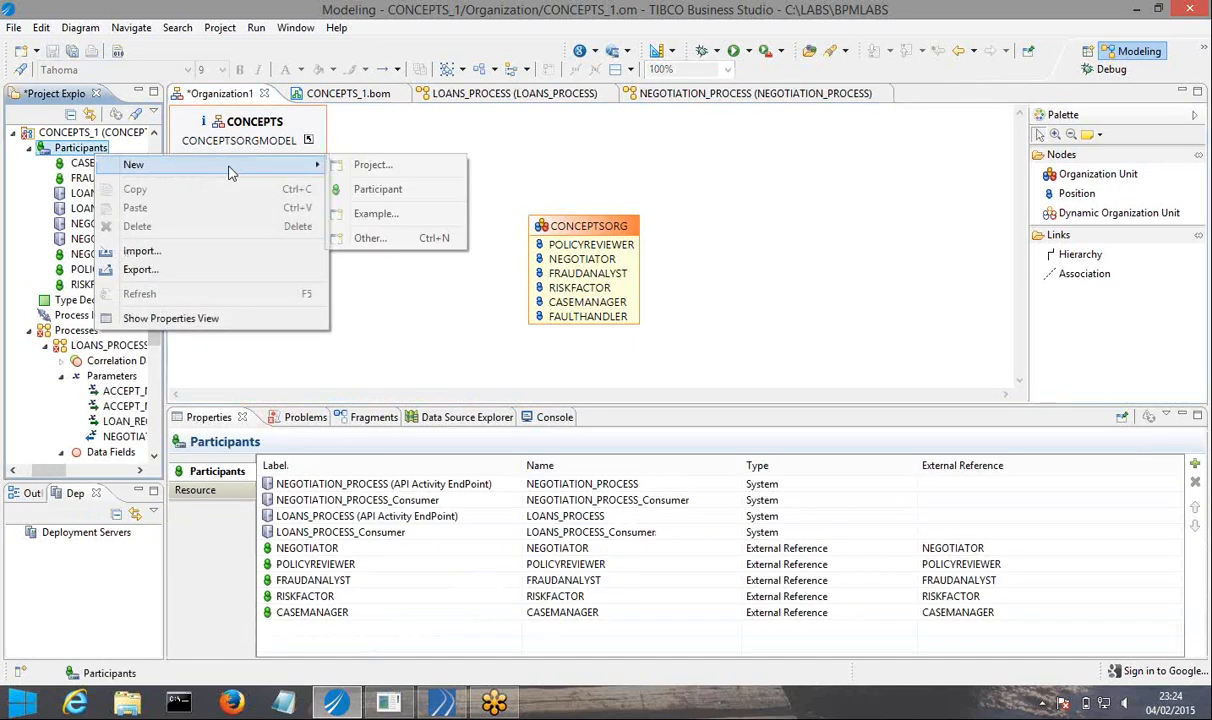
pyautogui.click(383, 188)
pyautogui.click(383, 190)
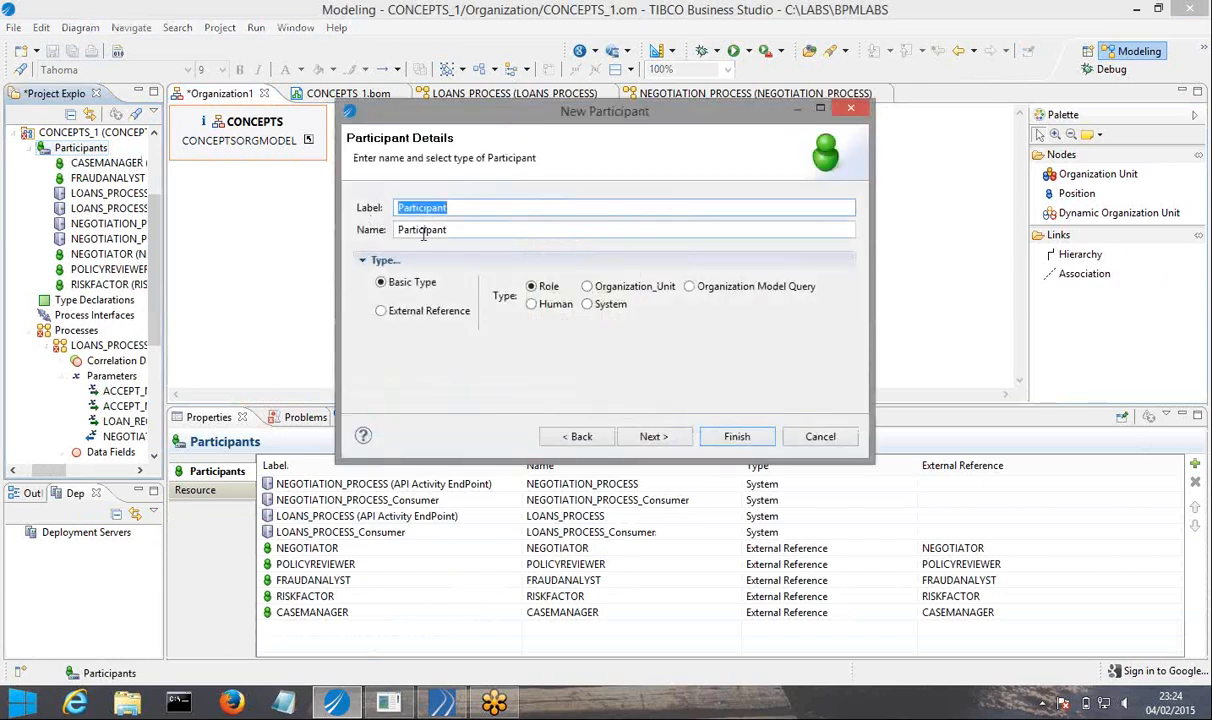
pyautogui.click(381, 307)
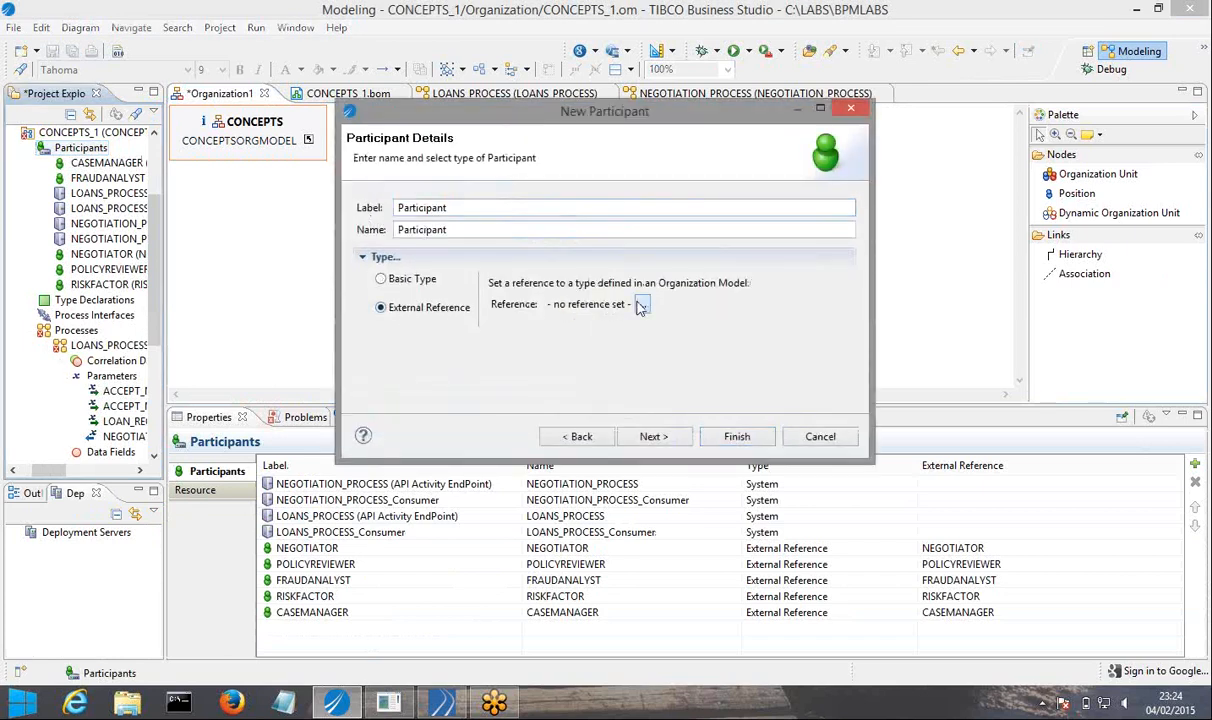
pyautogui.click(643, 305)
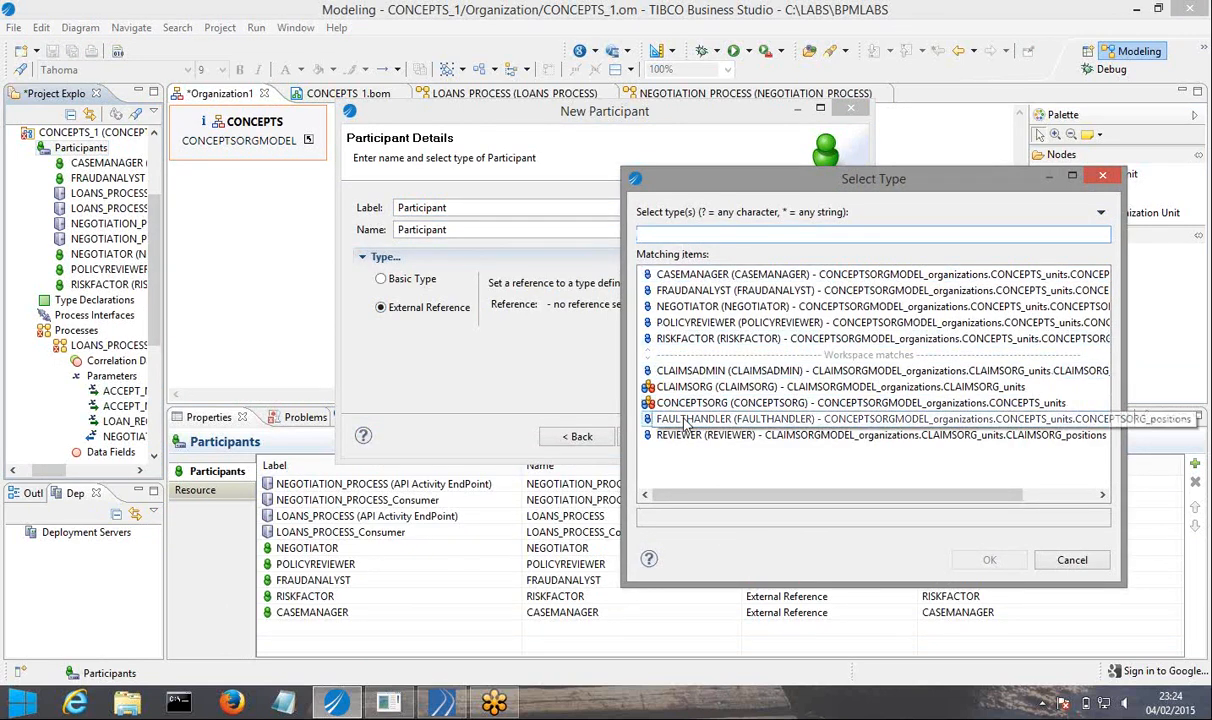
pyautogui.click(900, 418)
pyautogui.click(1002, 561)
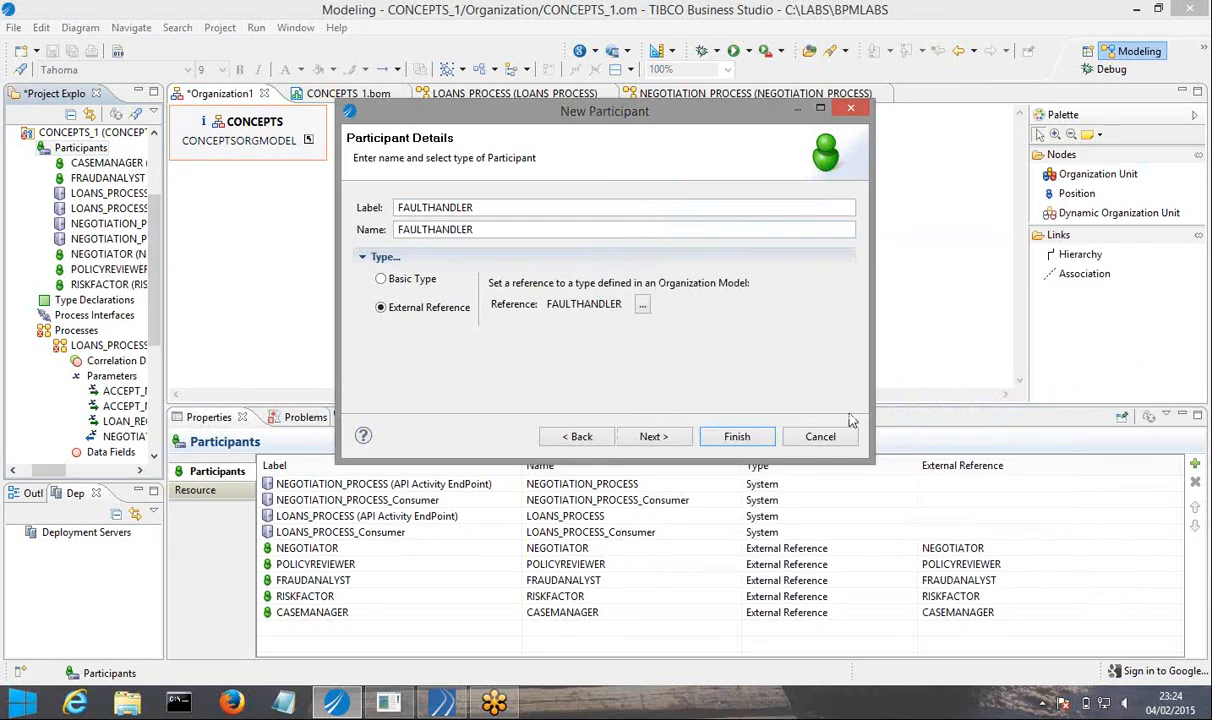
pyautogui.click(738, 438)
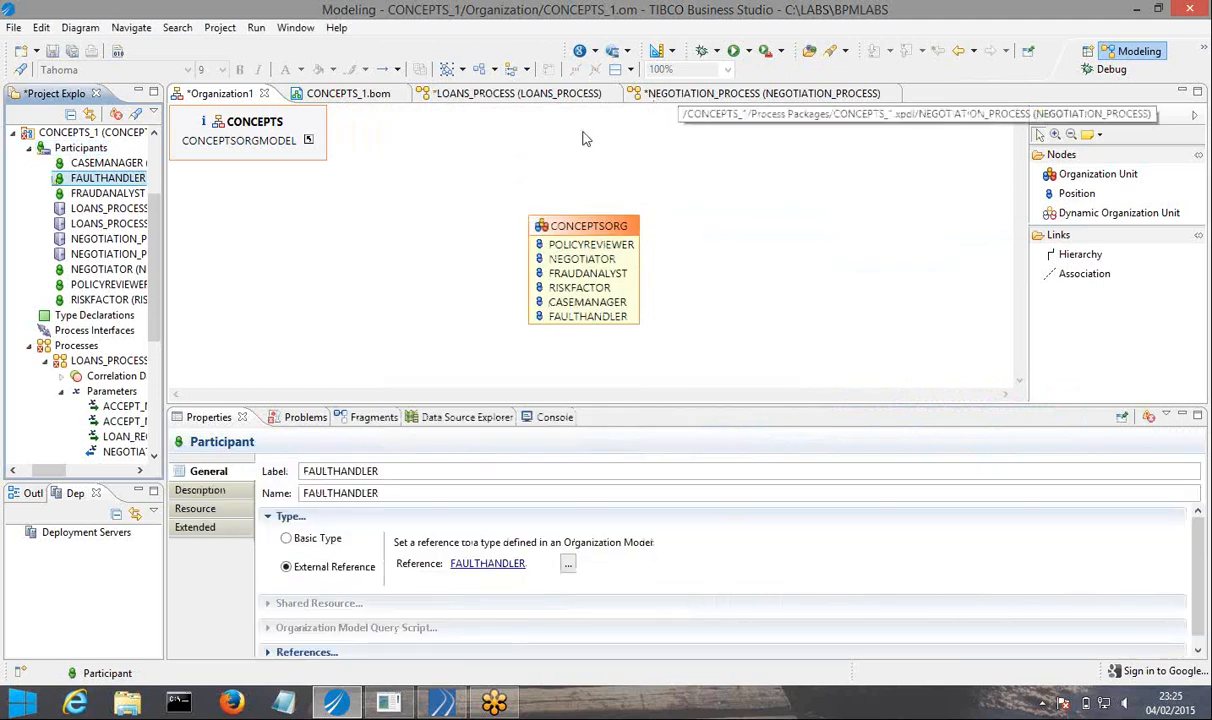
# Assign the FAULTHANDLER participant to the FAULT RESOLVER task in LOANS_PROCESS and save all open files.
pyautogui.click(483, 100)
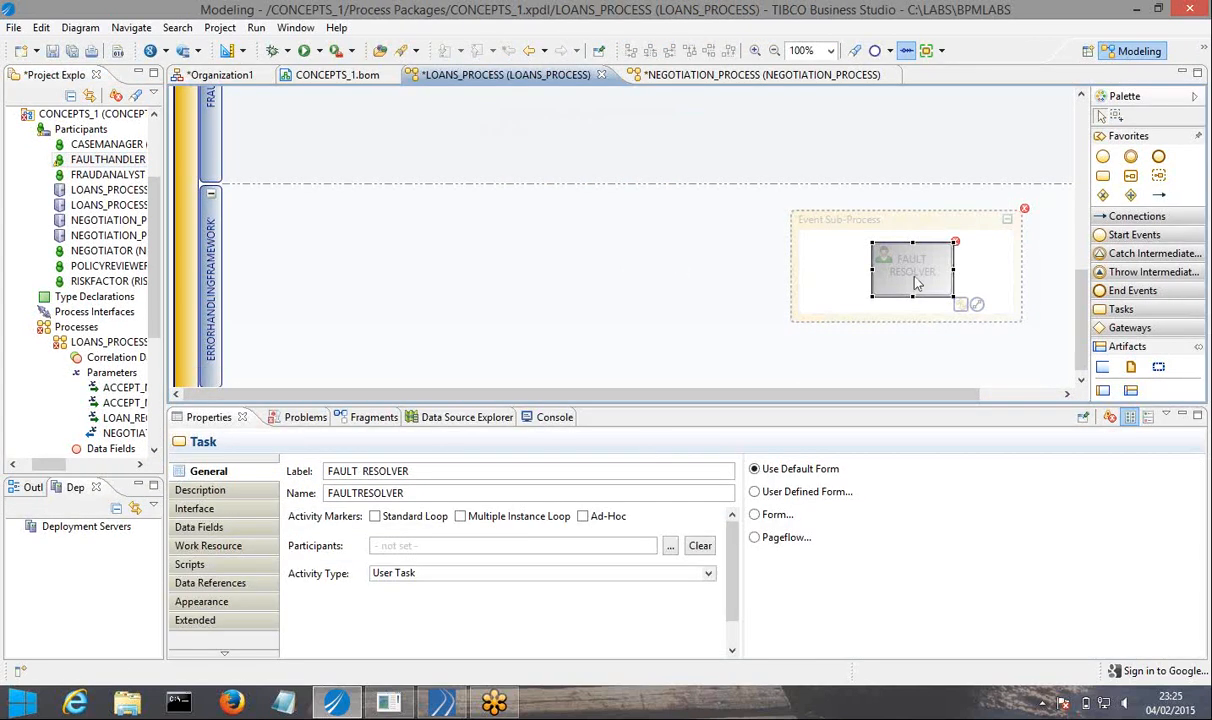
pyautogui.click(914, 270)
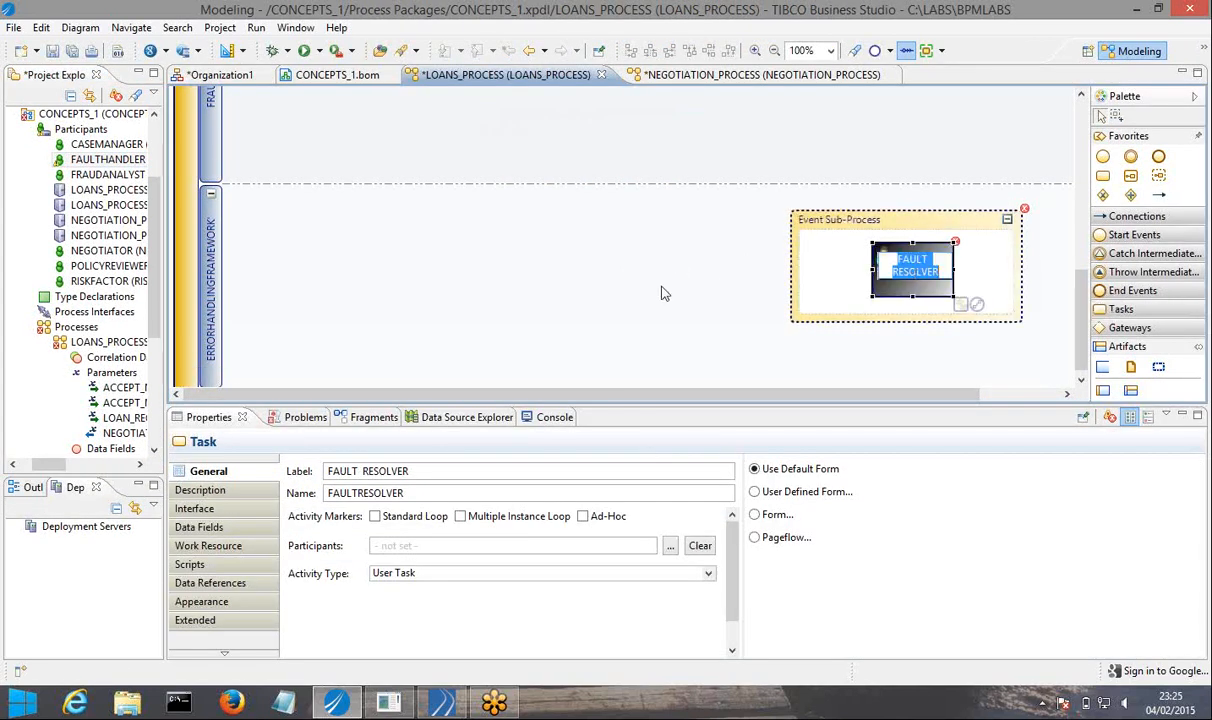
pyautogui.click(669, 546)
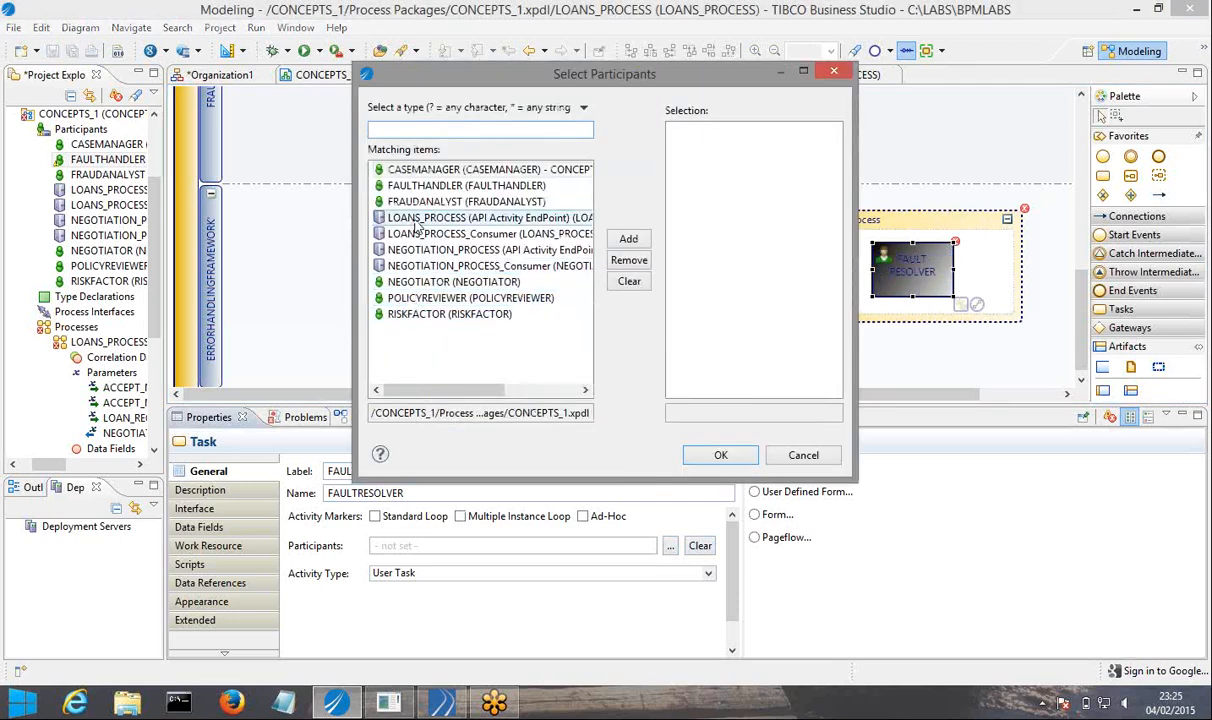
pyautogui.click(430, 186)
pyautogui.click(628, 240)
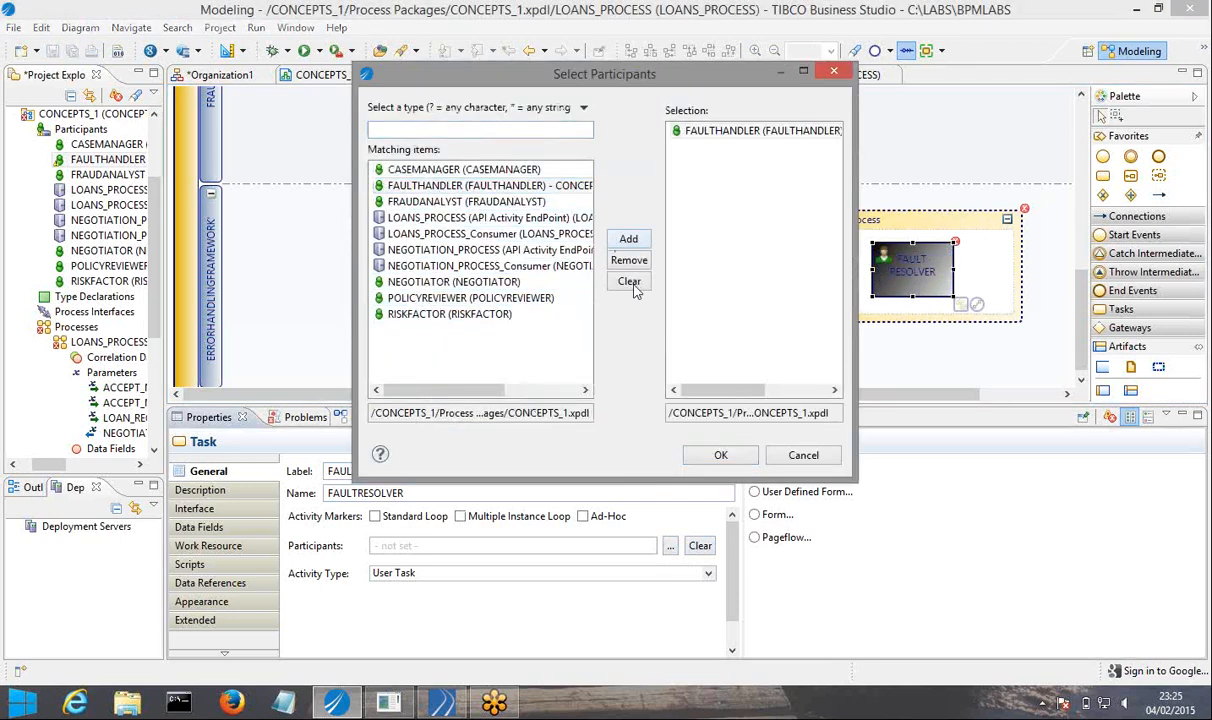
pyautogui.click(720, 455)
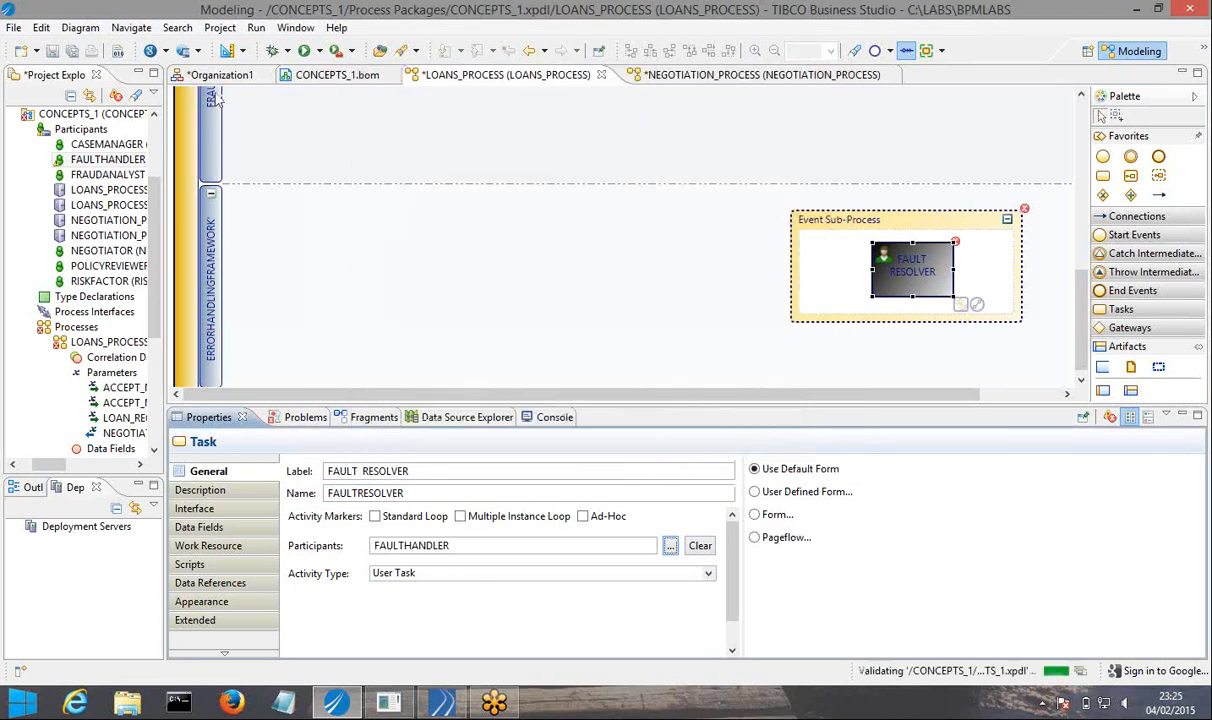
pyautogui.click(71, 50)
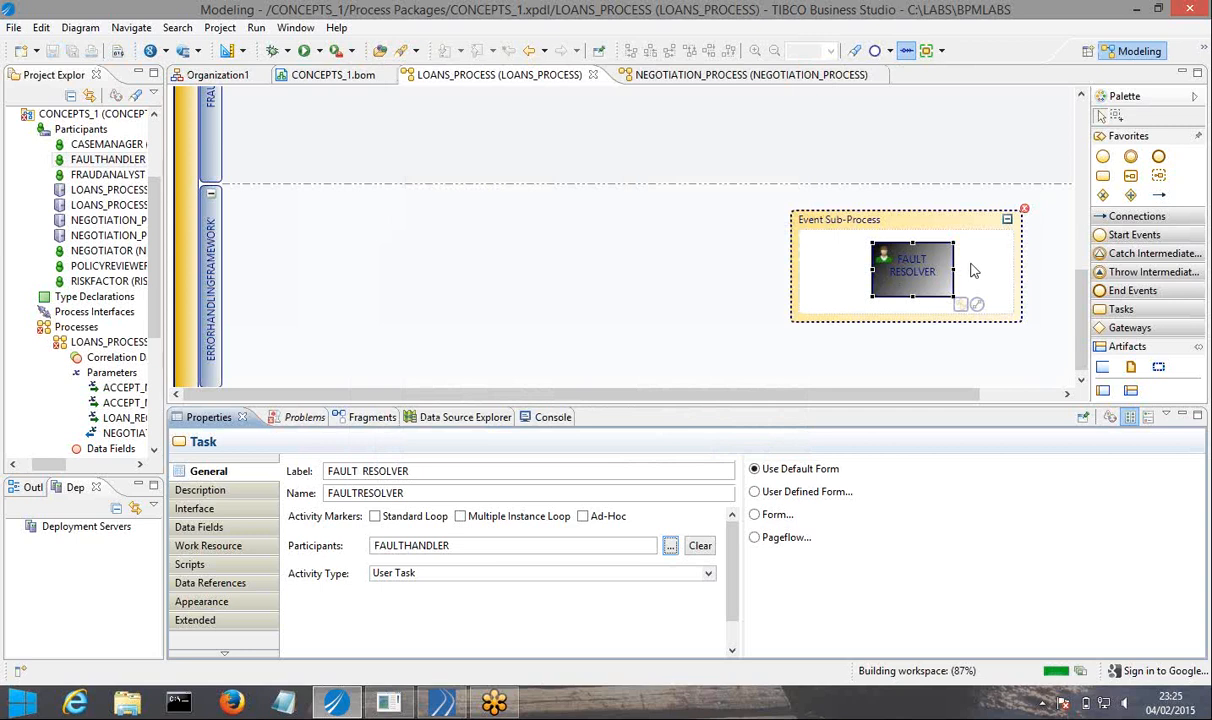
# Widen the event sub-process towards the left and shift the FAULT RESOLVER task right to free space before it.
pyautogui.moveTo(1025, 218)
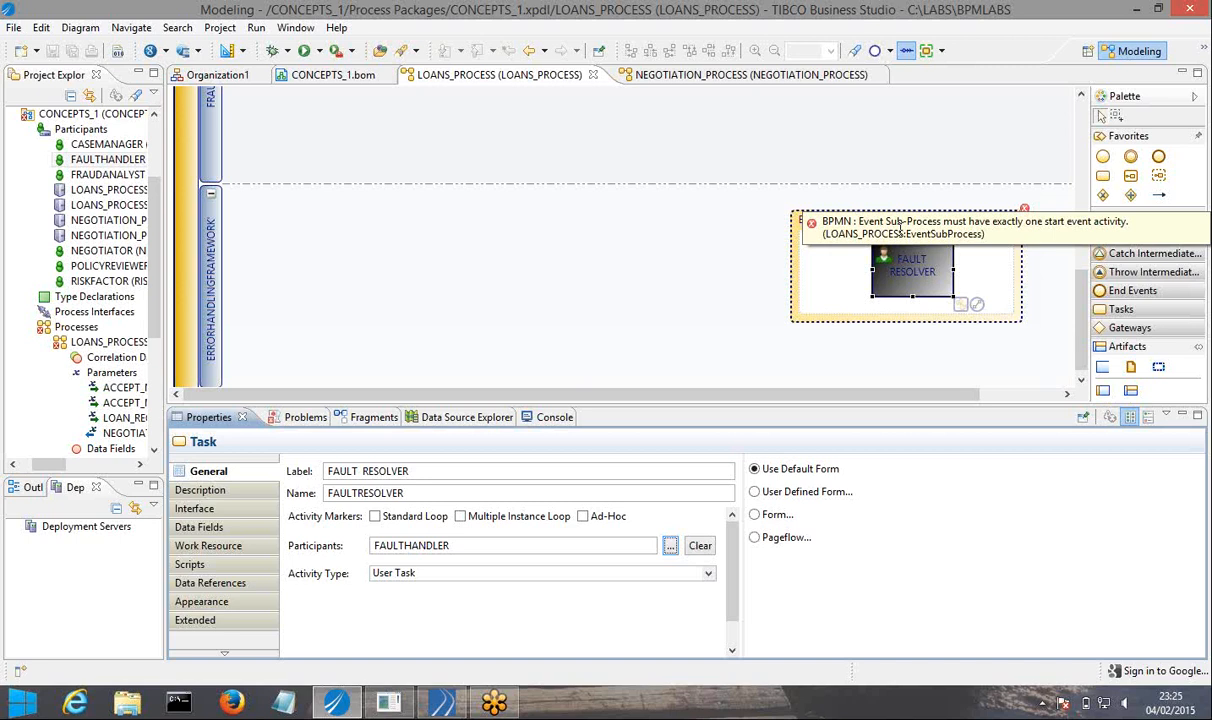
pyautogui.click(791, 319)
pyautogui.moveTo(787, 321); pyautogui.dragTo(740, 321)
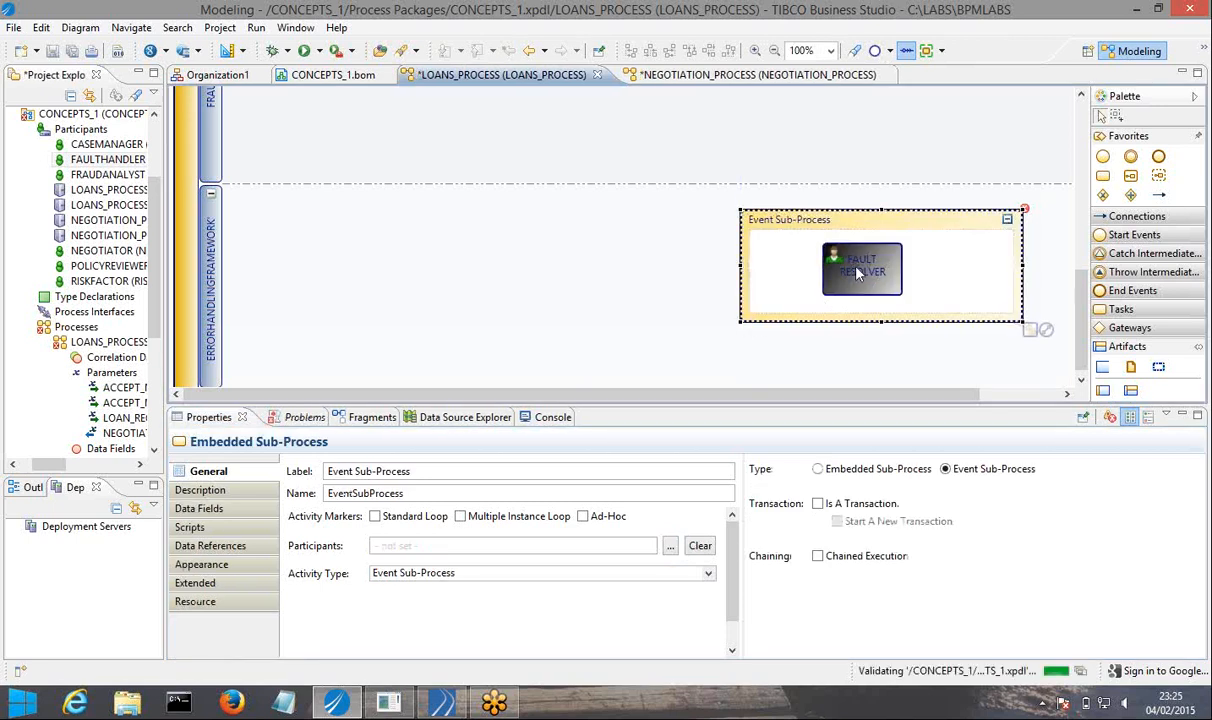
pyautogui.moveTo(860, 274); pyautogui.dragTo(912, 274)
# Place a start event left of the FAULT RESOLVER task in the event sub-process and connect it to the task.
pyautogui.click(1103, 158)
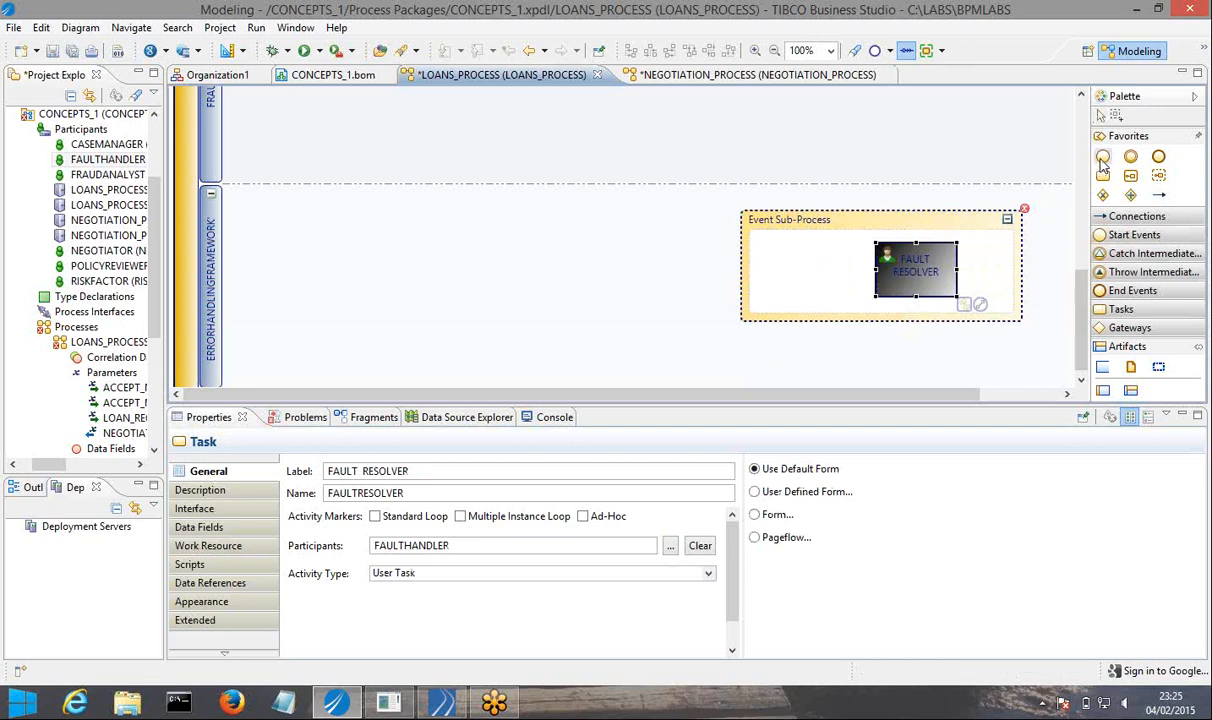
pyautogui.click(780, 271)
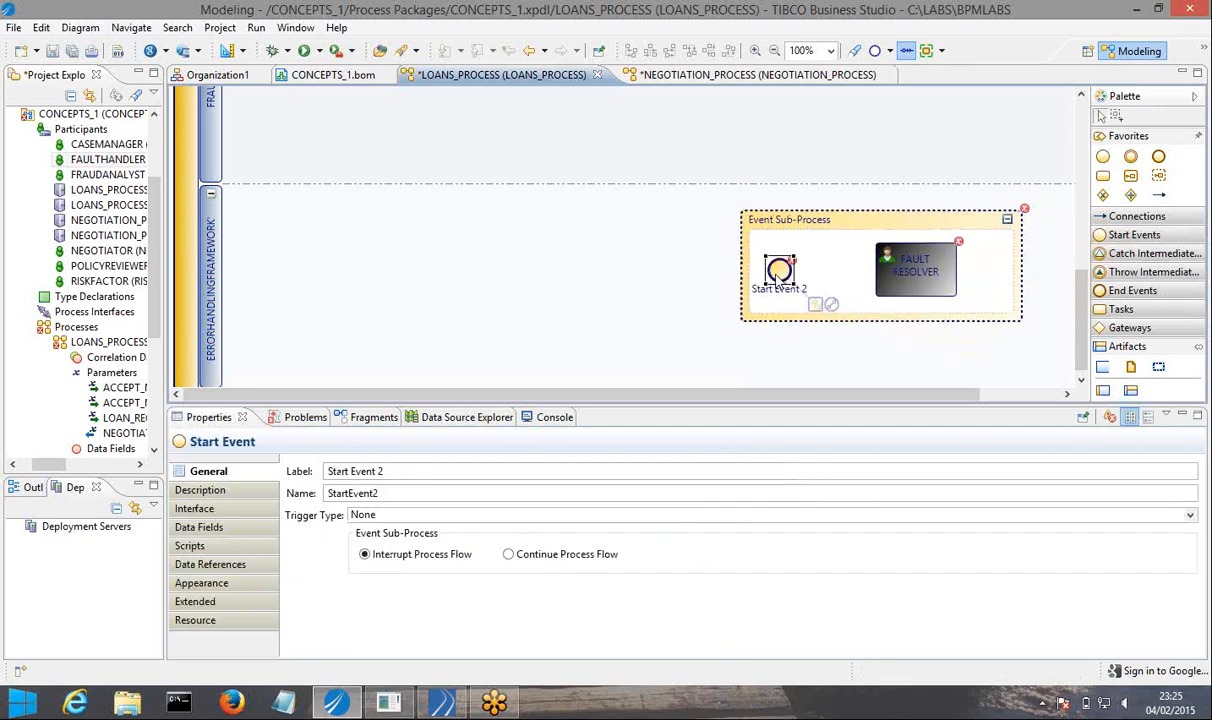
pyautogui.moveTo(830, 304); pyautogui.dragTo(896, 272)
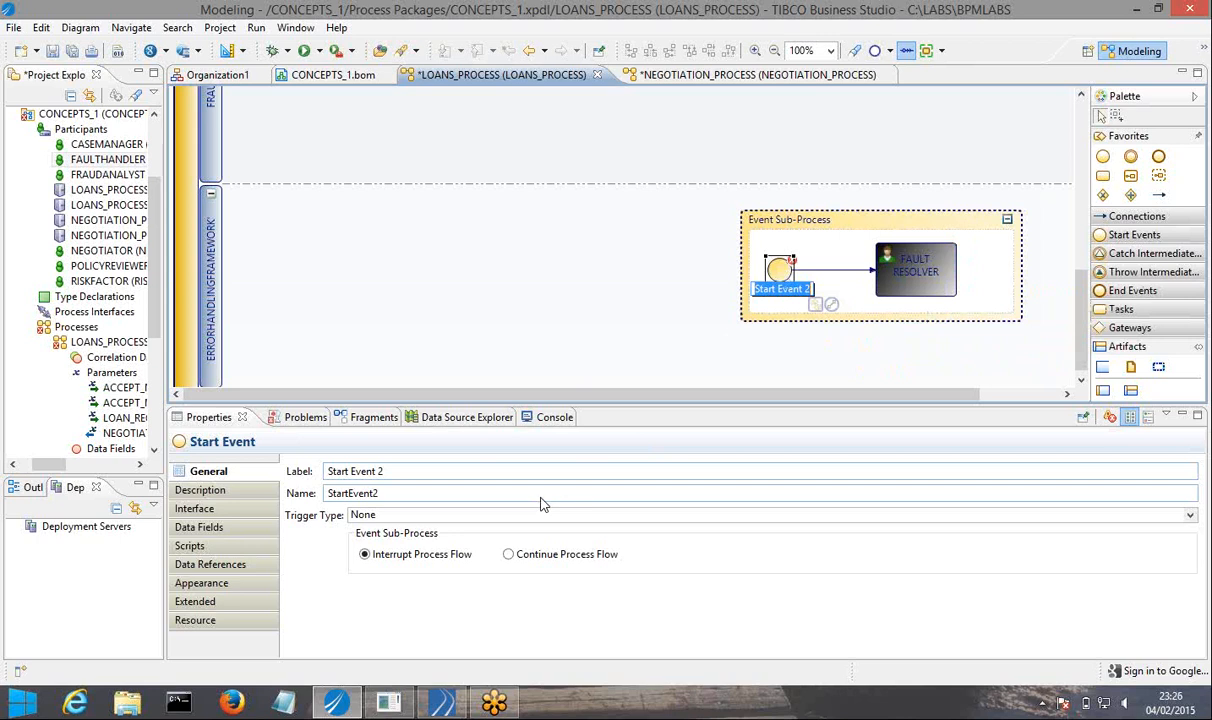
# Set the trigger type of the start event in the event sub-process to Signal.
pyautogui.click(397, 516)
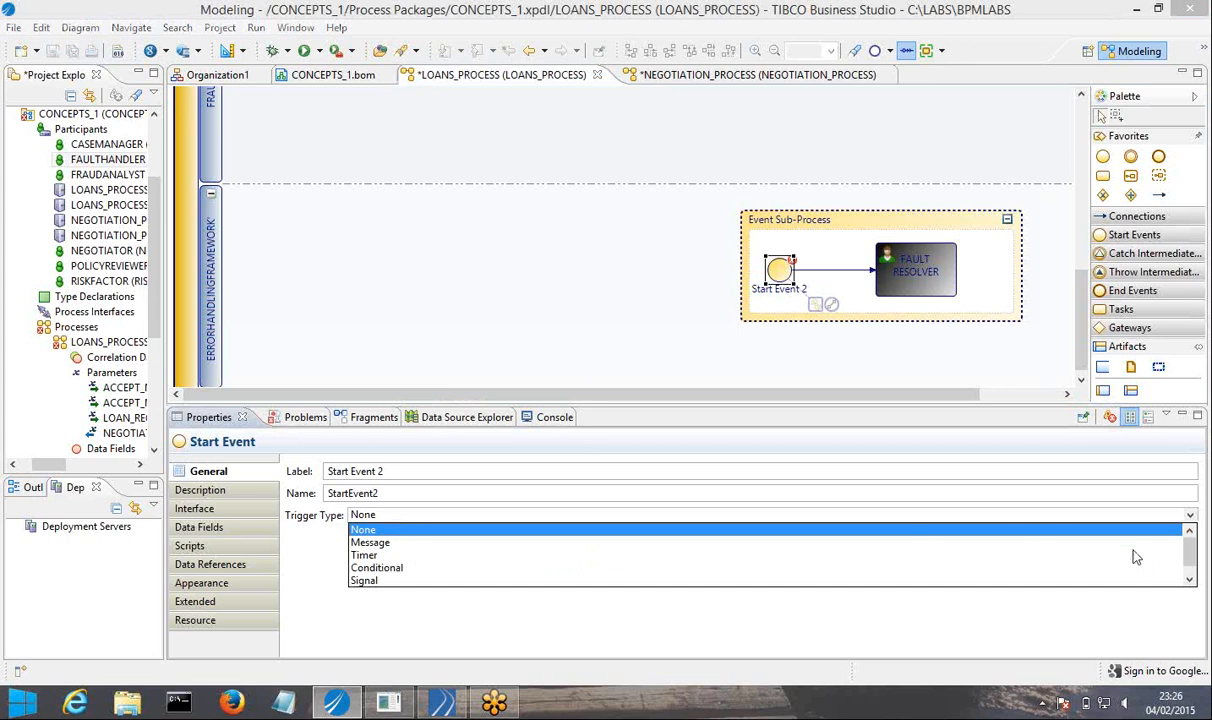
pyautogui.scroll(-1, 1190, 558)
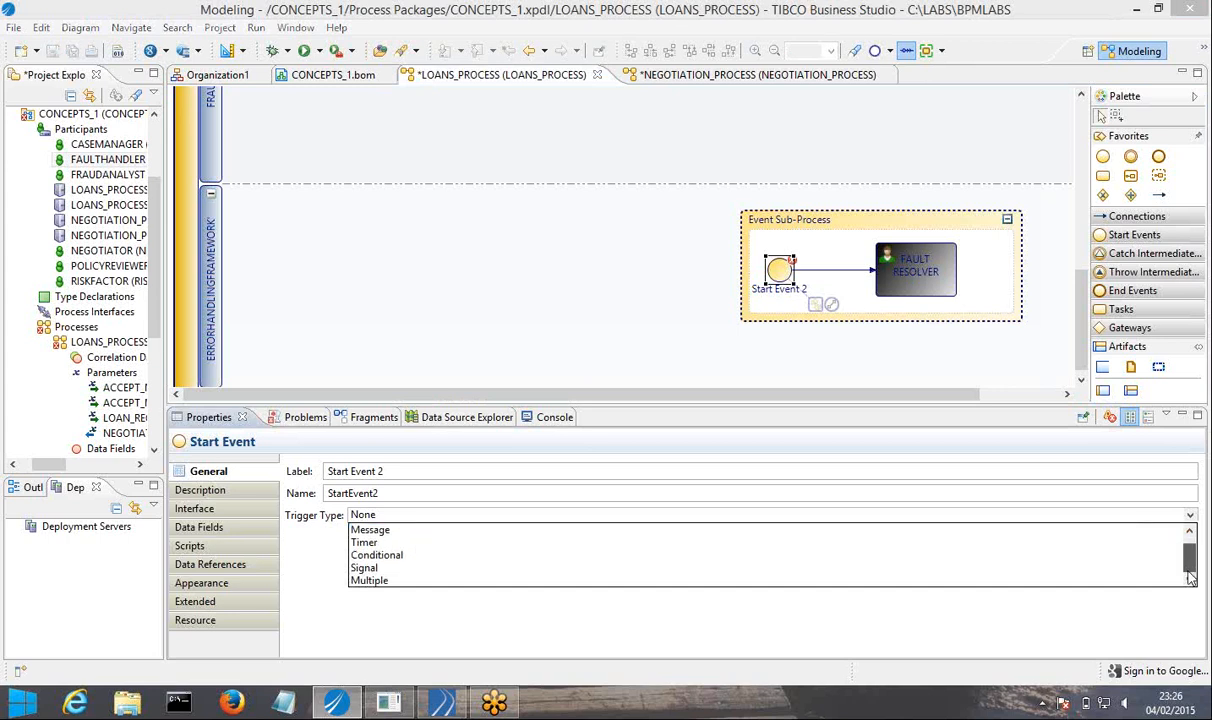
pyautogui.scroll(1, 1190, 558)
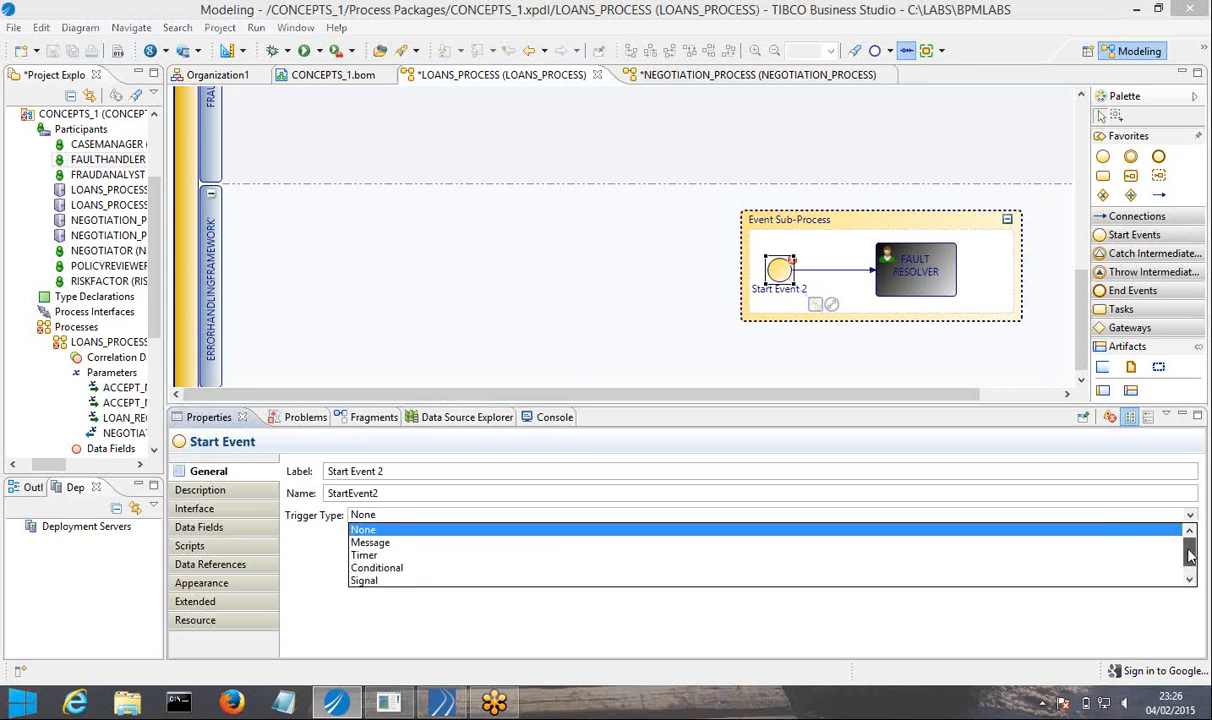
pyautogui.moveTo(1190, 558); pyautogui.dragTo(1190, 570)
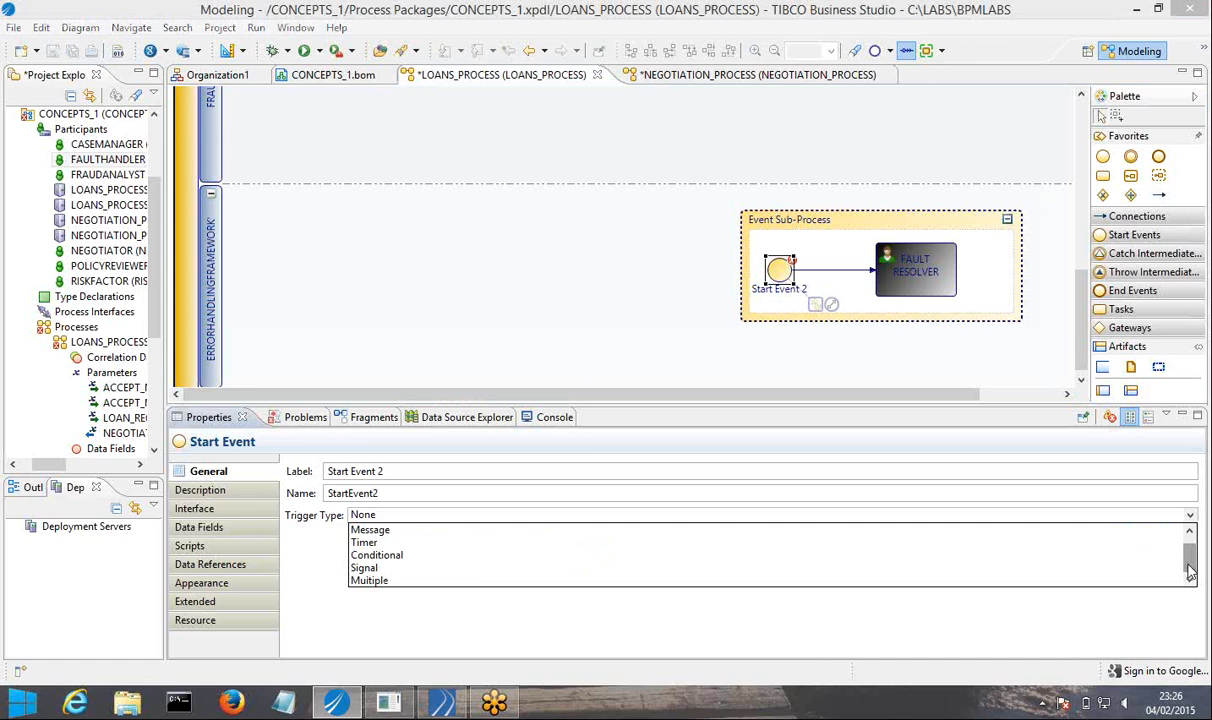
pyautogui.moveTo(1190, 571); pyautogui.dragTo(1192, 549)
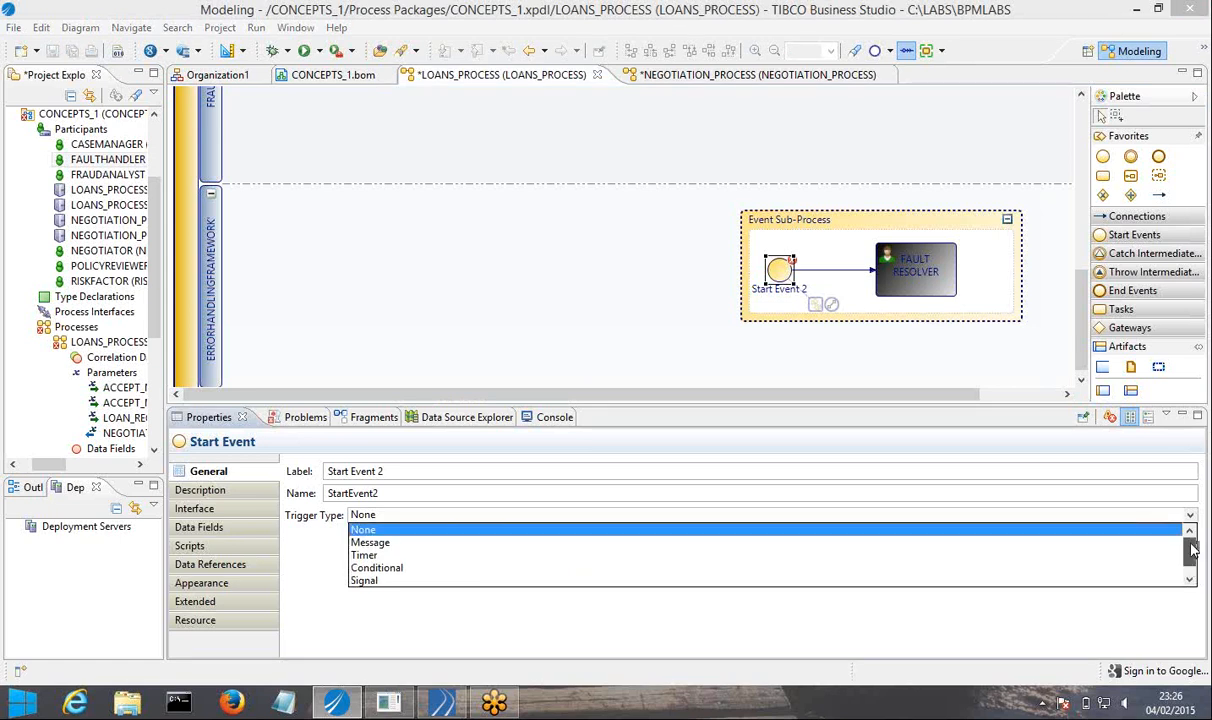
pyautogui.scroll(-1, 1190, 563)
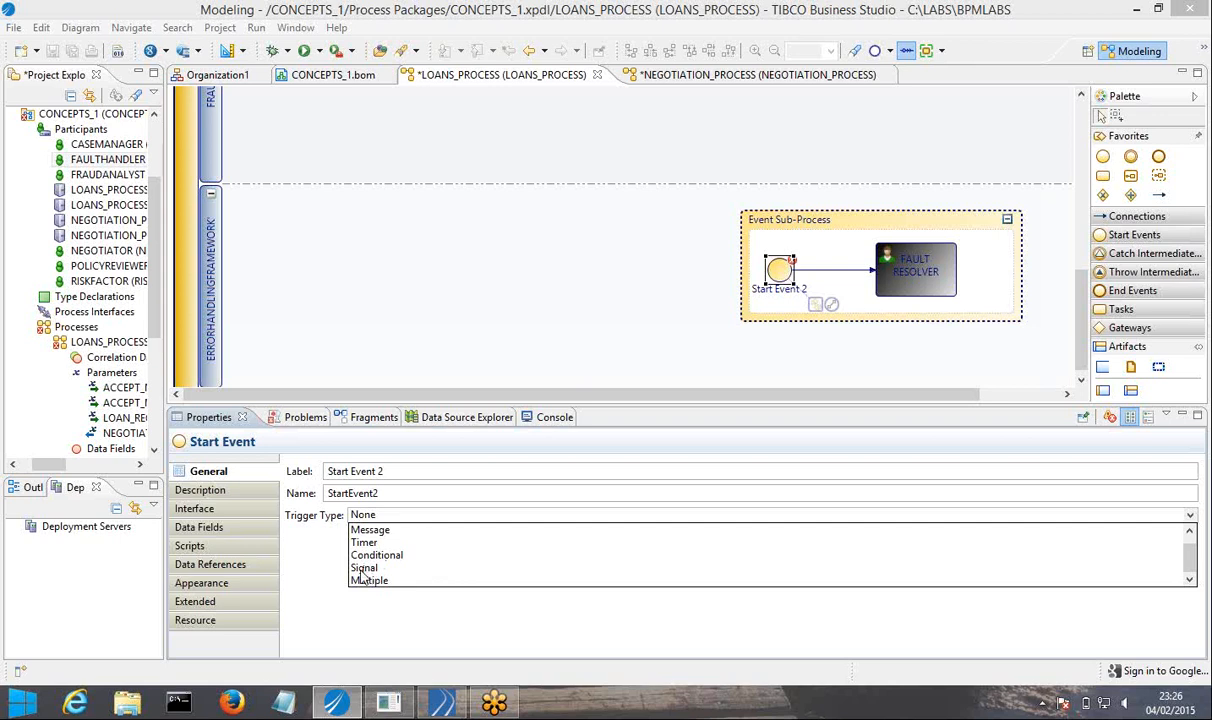
pyautogui.click(363, 568)
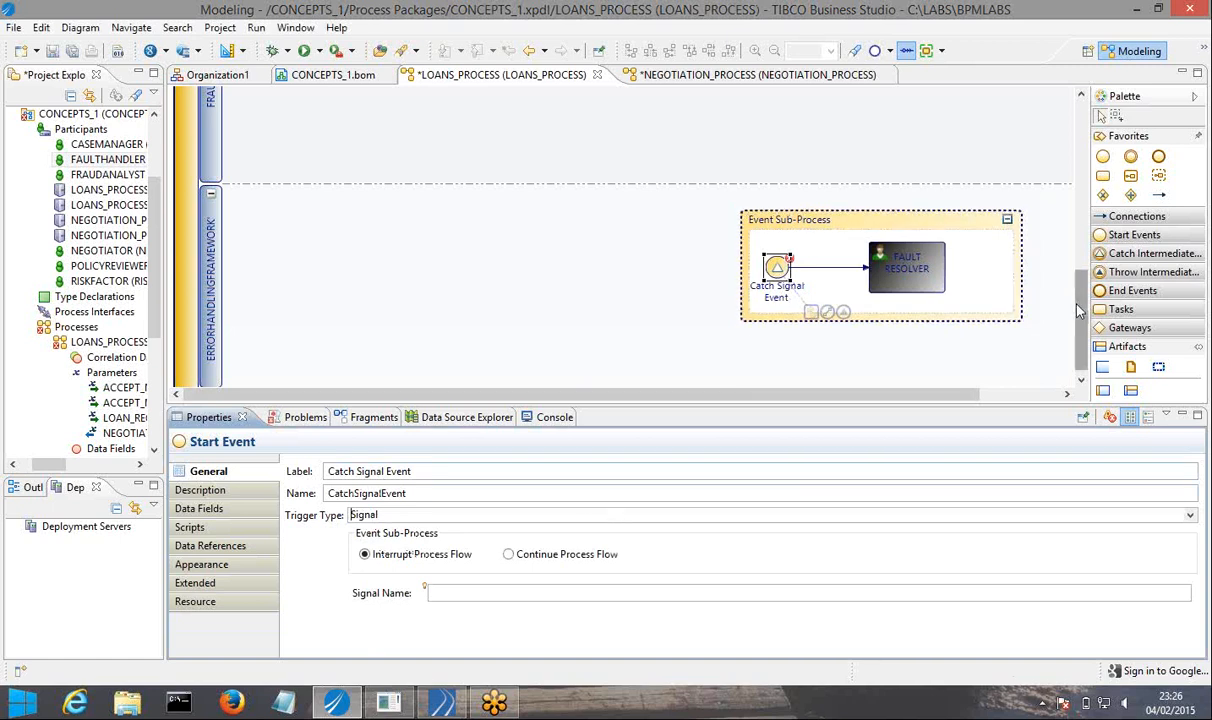
# Change the result type of the CASEFAULT end event in the FRAUDCHECK AND RISKFACTOR lane to Signal.
pyautogui.moveTo(1080, 300); pyautogui.dragTo(1083, 218)
pyautogui.click(1018, 158)
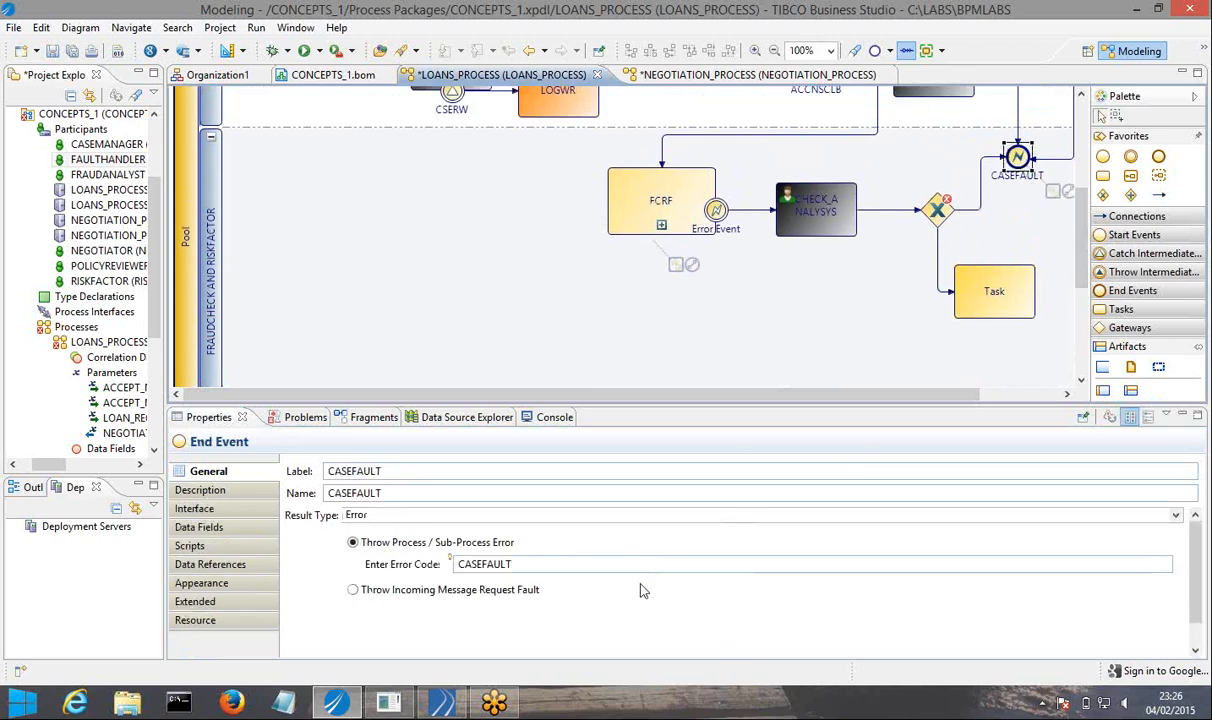
pyautogui.click(380, 516)
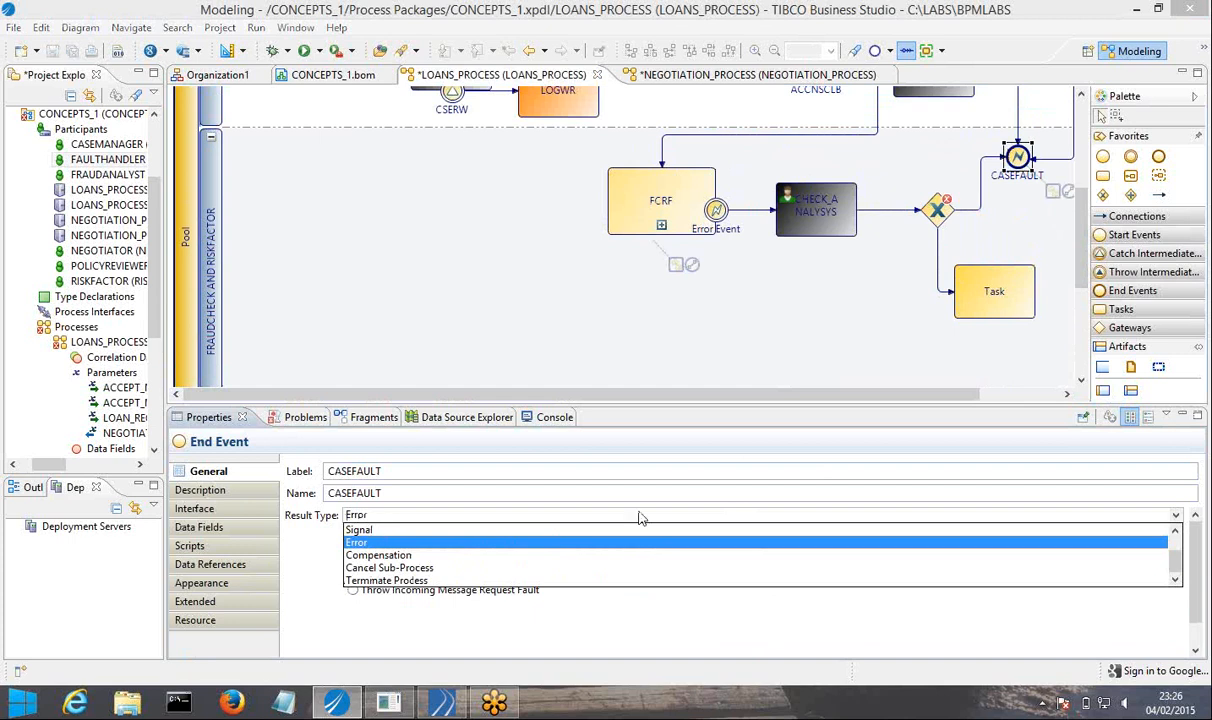
pyautogui.click(1177, 533)
pyautogui.click(1177, 533)
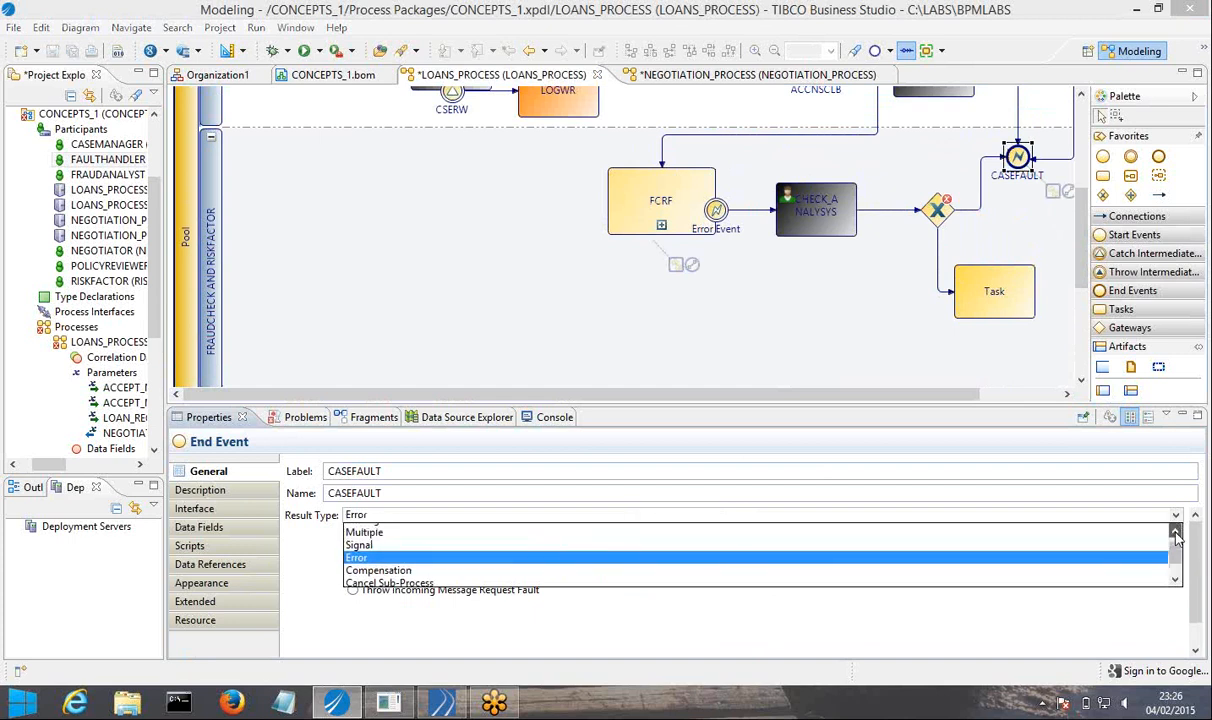
pyautogui.click(1177, 533)
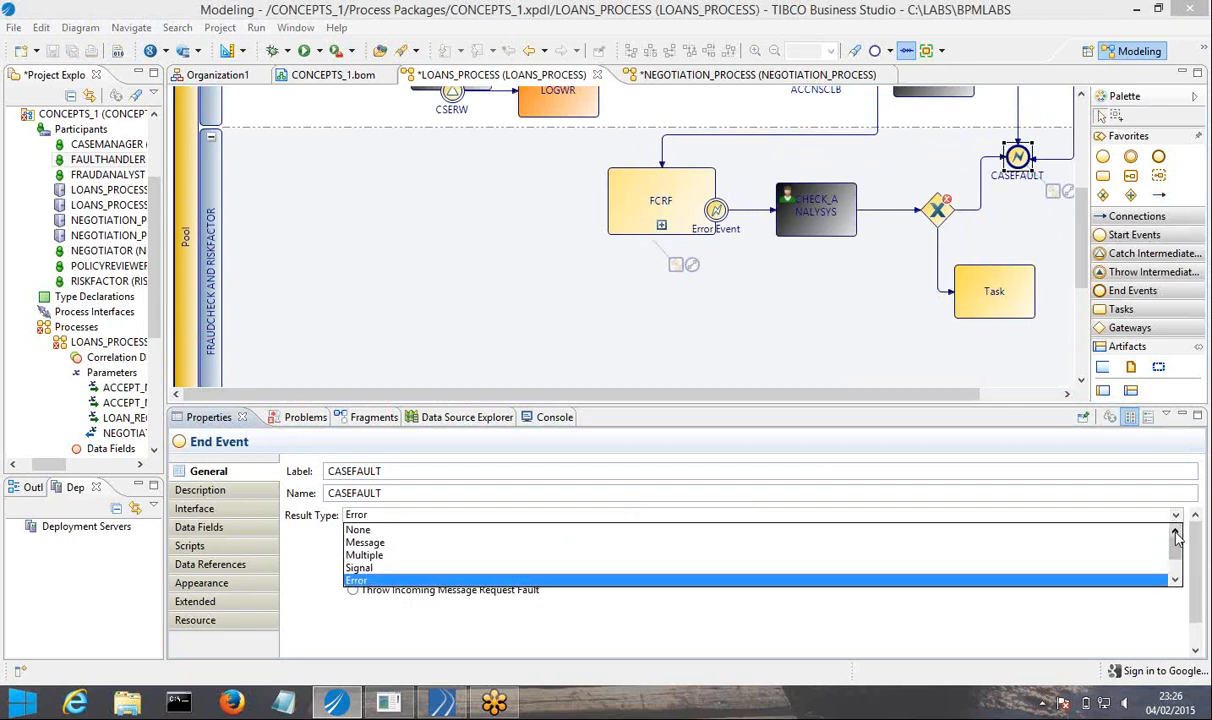
pyautogui.click(359, 567)
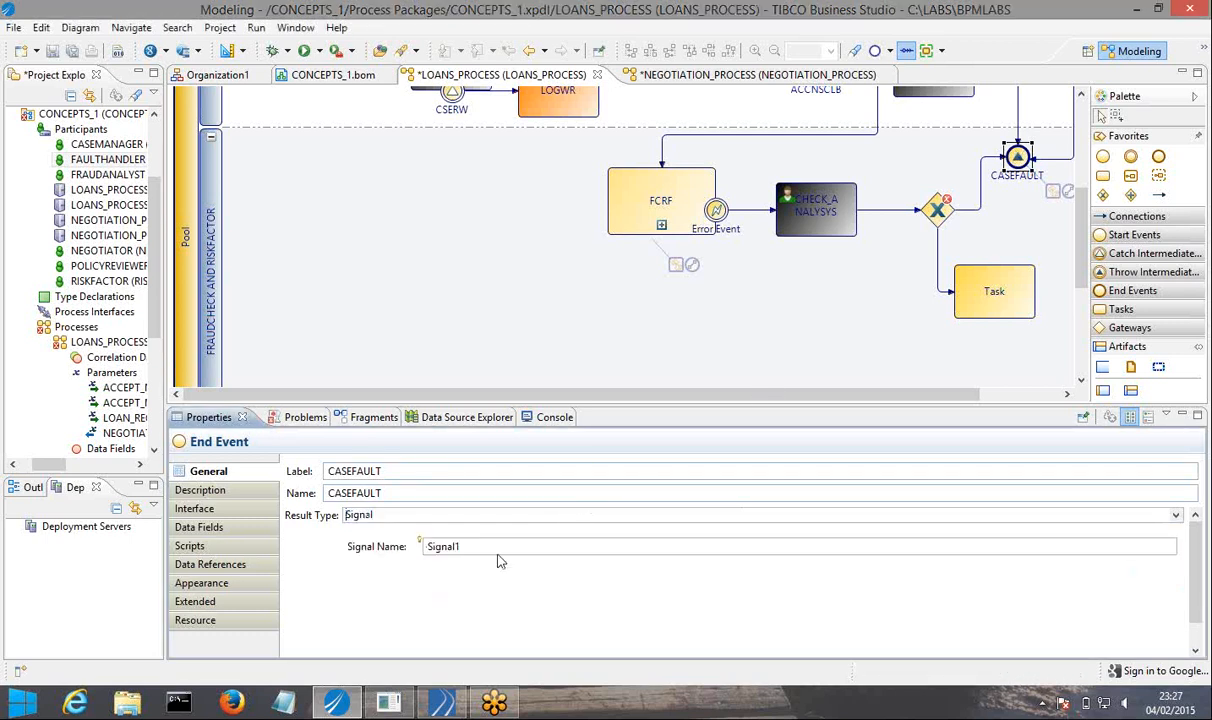
# Name the signal thrown by the CASEFAULT end event CASEFAULT and save all open files.
pyautogui.doubleClick(476, 551)
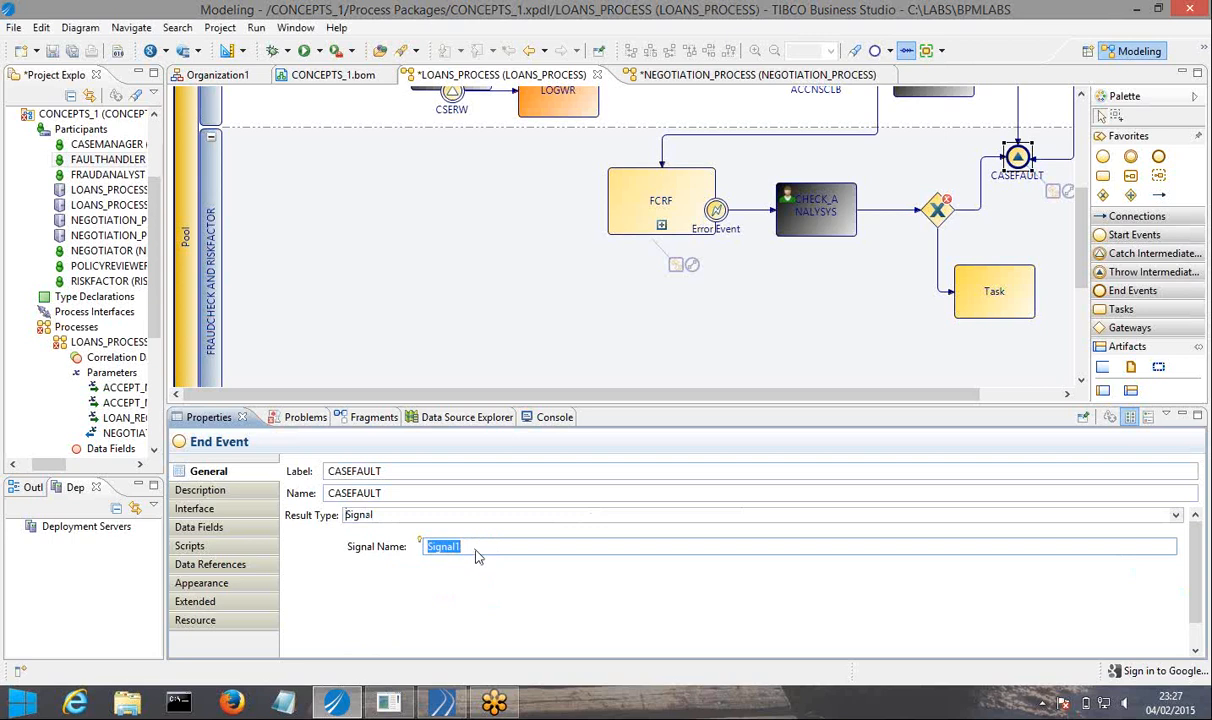
pyautogui.write('AC')
pyautogui.press('BackSpace')
pyautogui.write('CAS')
pyautogui.click(85, 50)
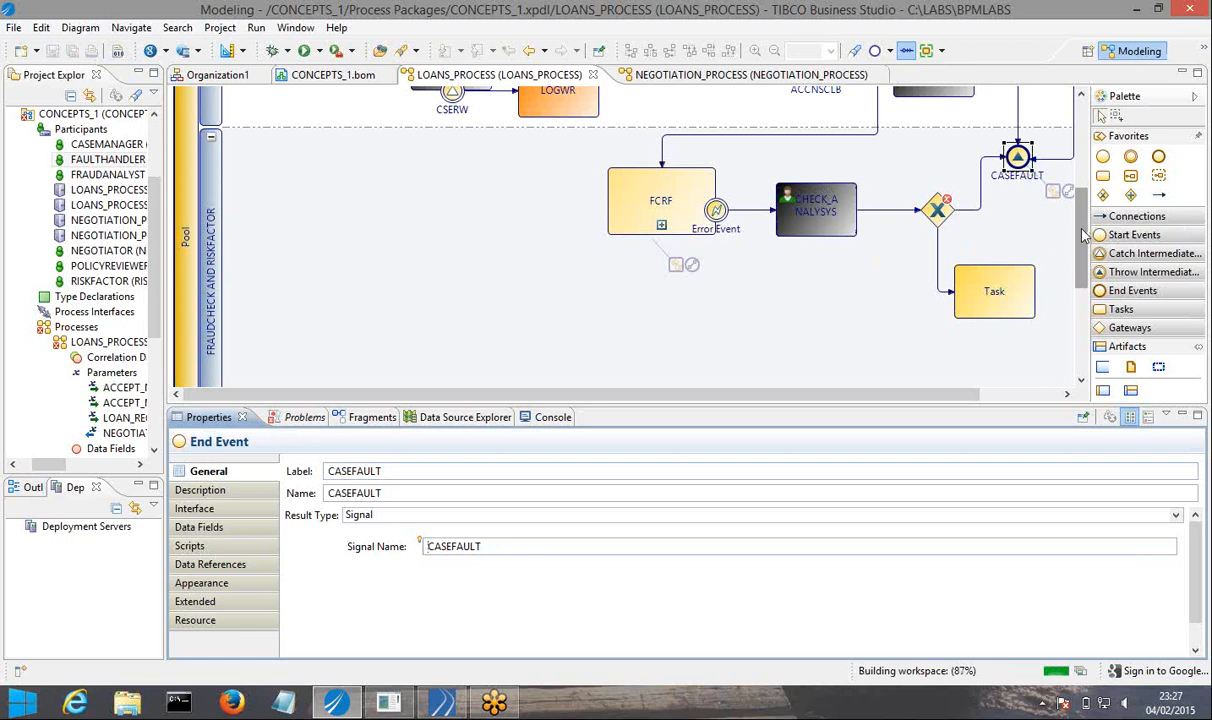
# Assign the existing CASEFAULT signal to the signal start event in the event sub-process.
pyautogui.scroll(-5, 1028, 226)
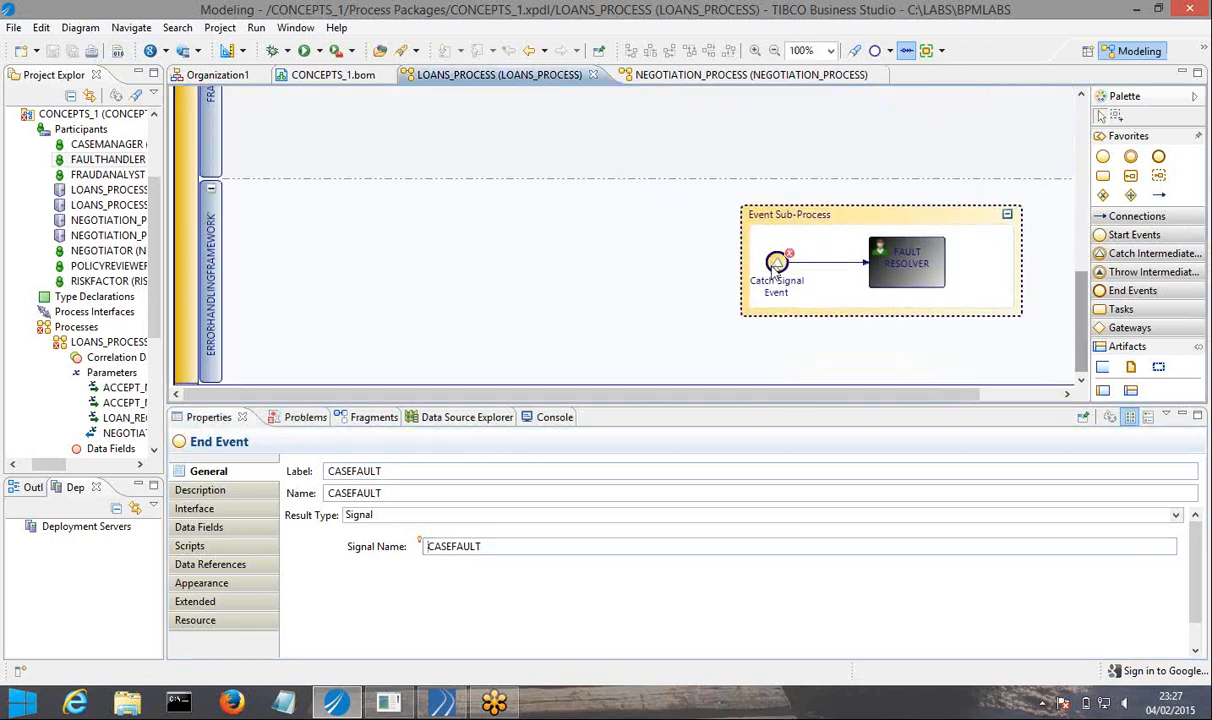
pyautogui.click(777, 265)
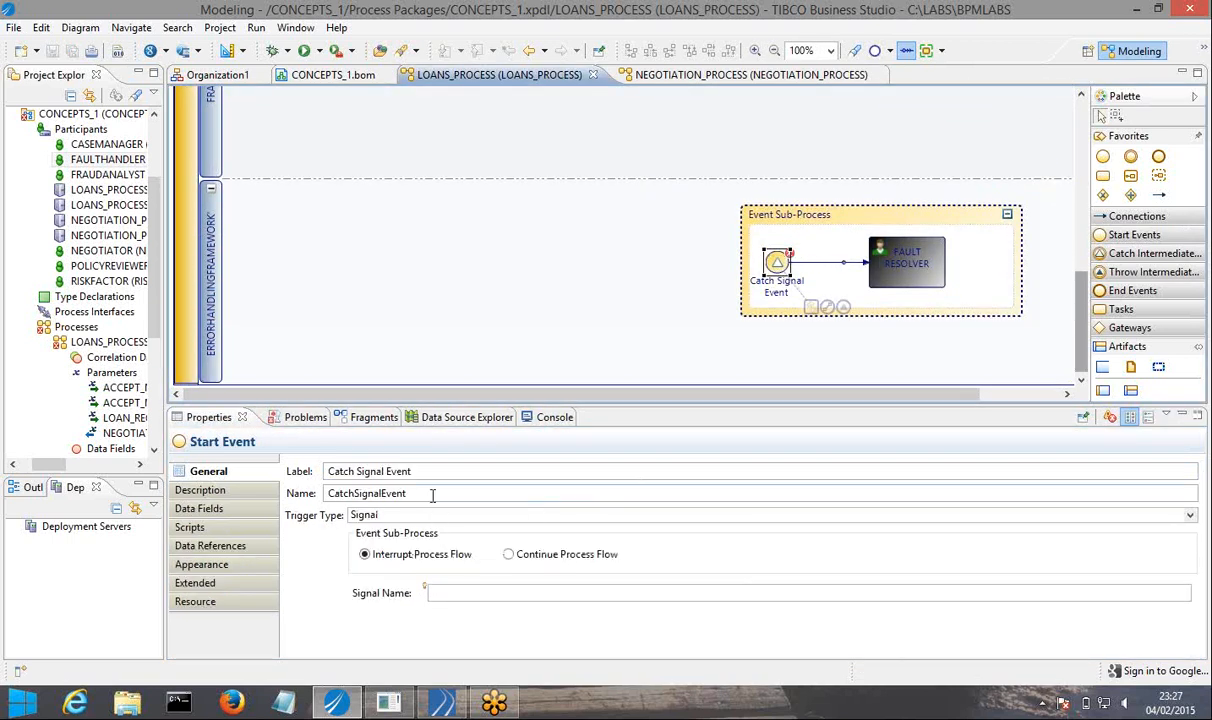
pyautogui.click(453, 592)
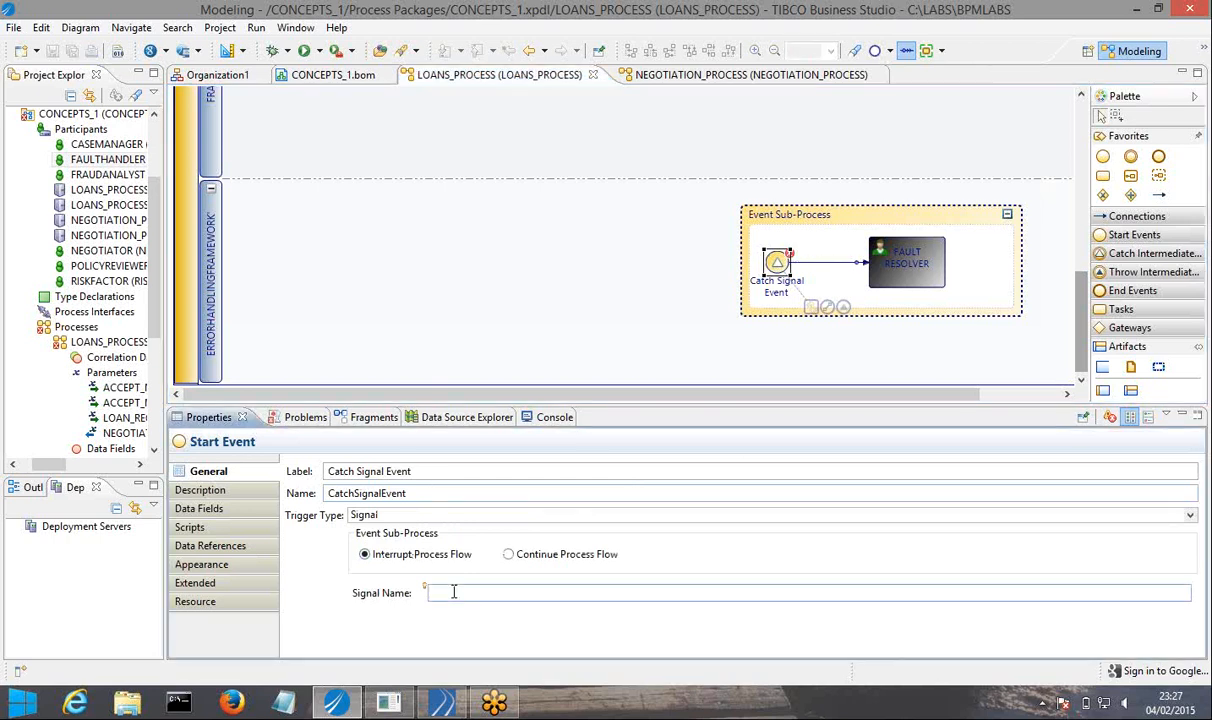
pyautogui.hotkey('ctrl', 'space')
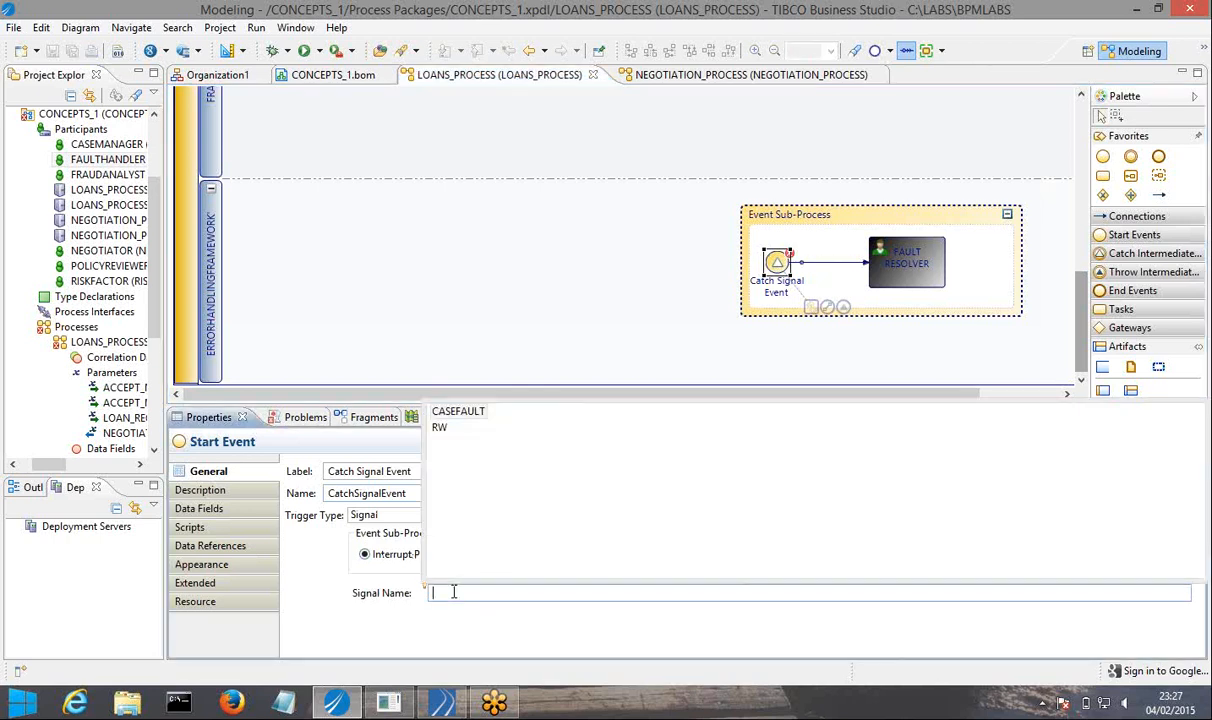
pyautogui.click(467, 424)
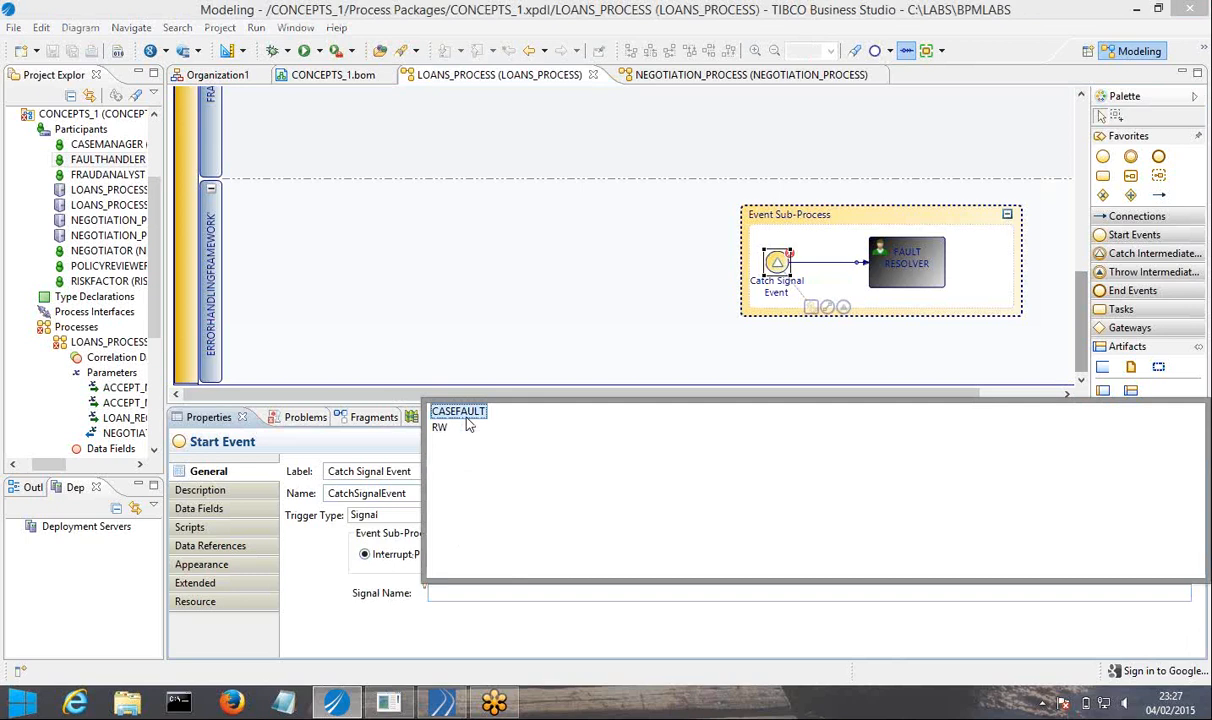
pyautogui.doubleClick(467, 424)
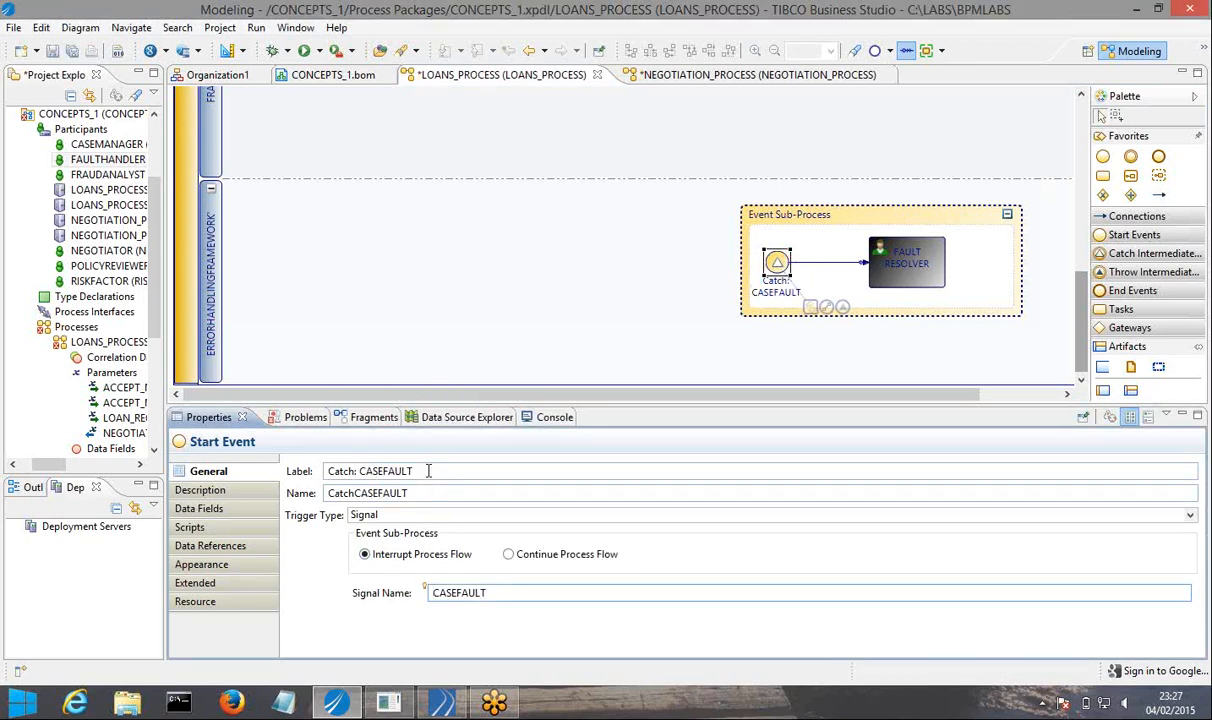
# Relabel the event sub-process's start event as CASEFAULTSIGNAL.
pyautogui.moveTo(417, 471); pyautogui.dragTo(316, 474)
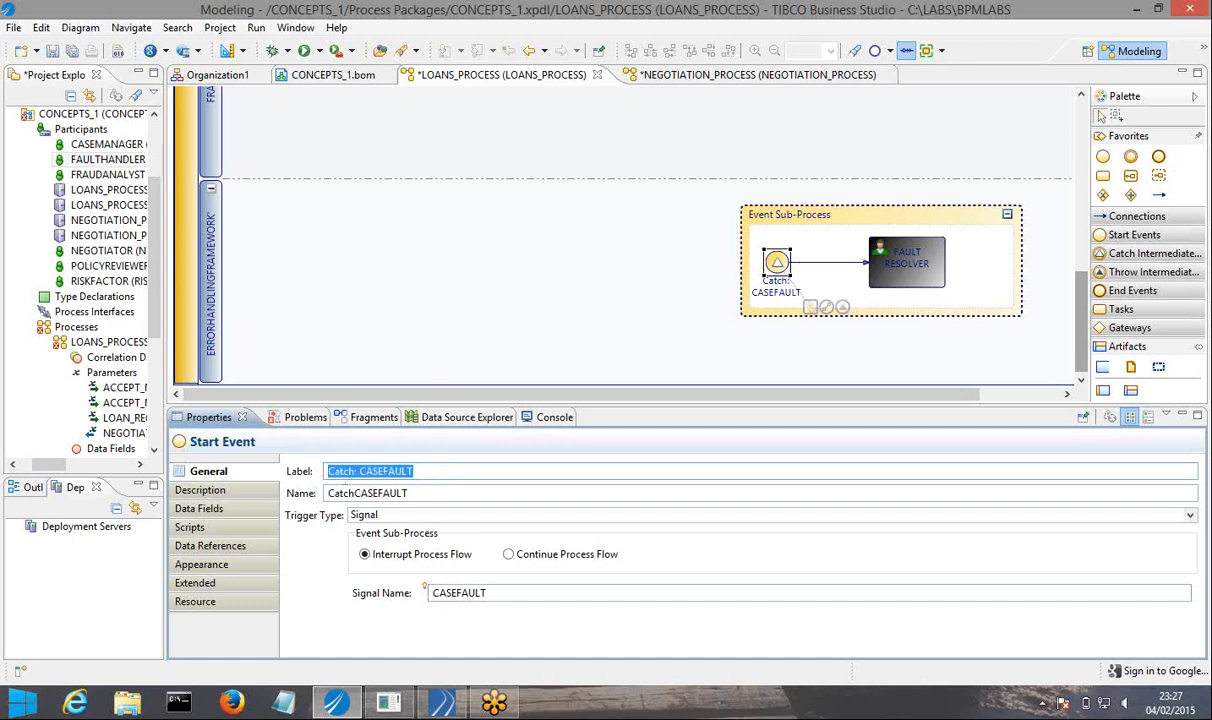
pyautogui.click(360, 471)
pyautogui.press('BackSpace')
pyautogui.press('BackSpace')
pyautogui.press('BackSpace')
pyautogui.press('BackSpace')
pyautogui.press('BackSpace')
pyautogui.press('BackSpace')
pyautogui.press('BackSpace')
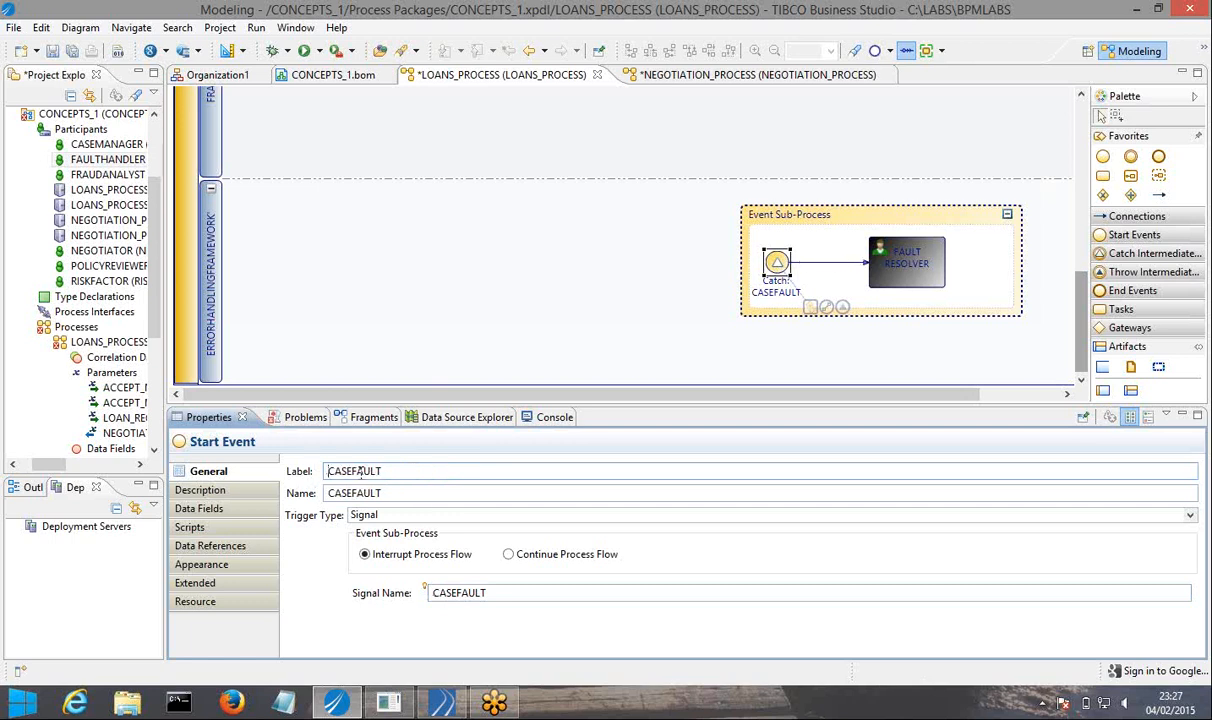
pyautogui.write('SIGNAL')
pyautogui.click(555, 315)
pyautogui.click(782, 268)
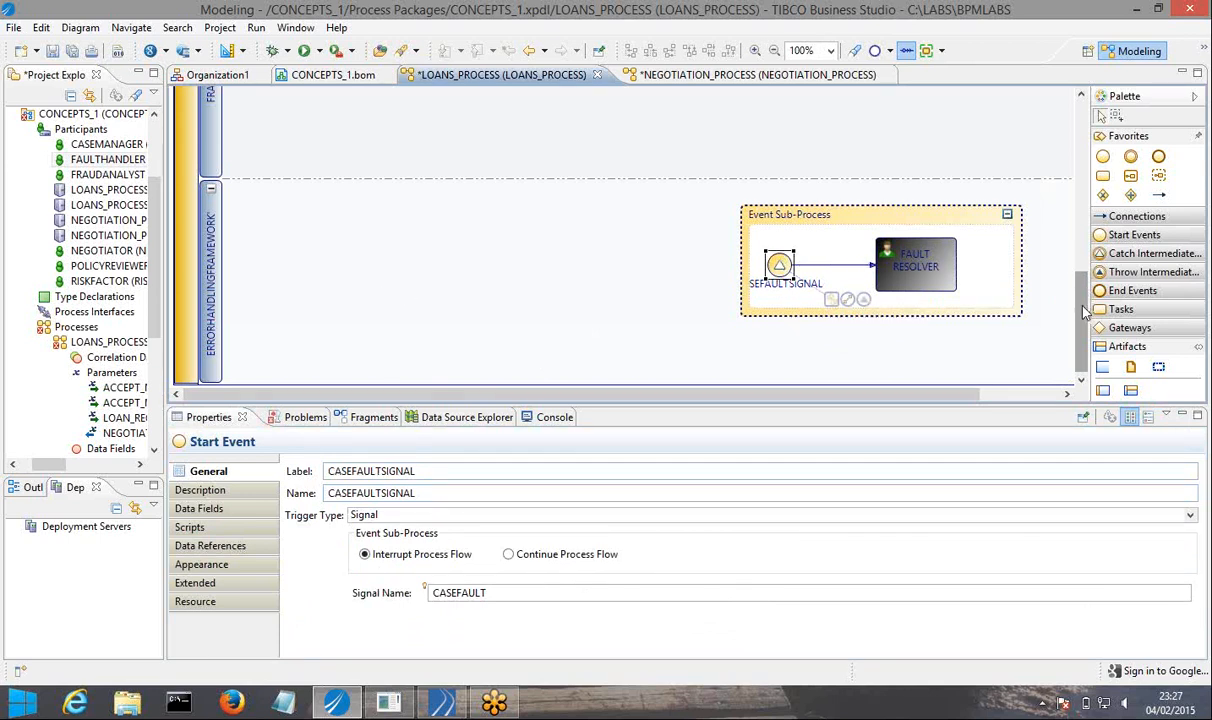
# Review the main flow in the DOCUMENTS VERIFICATION lane against the event sub-process and save all open files.
pyautogui.moveTo(1080, 280); pyautogui.dragTo(538, 127)
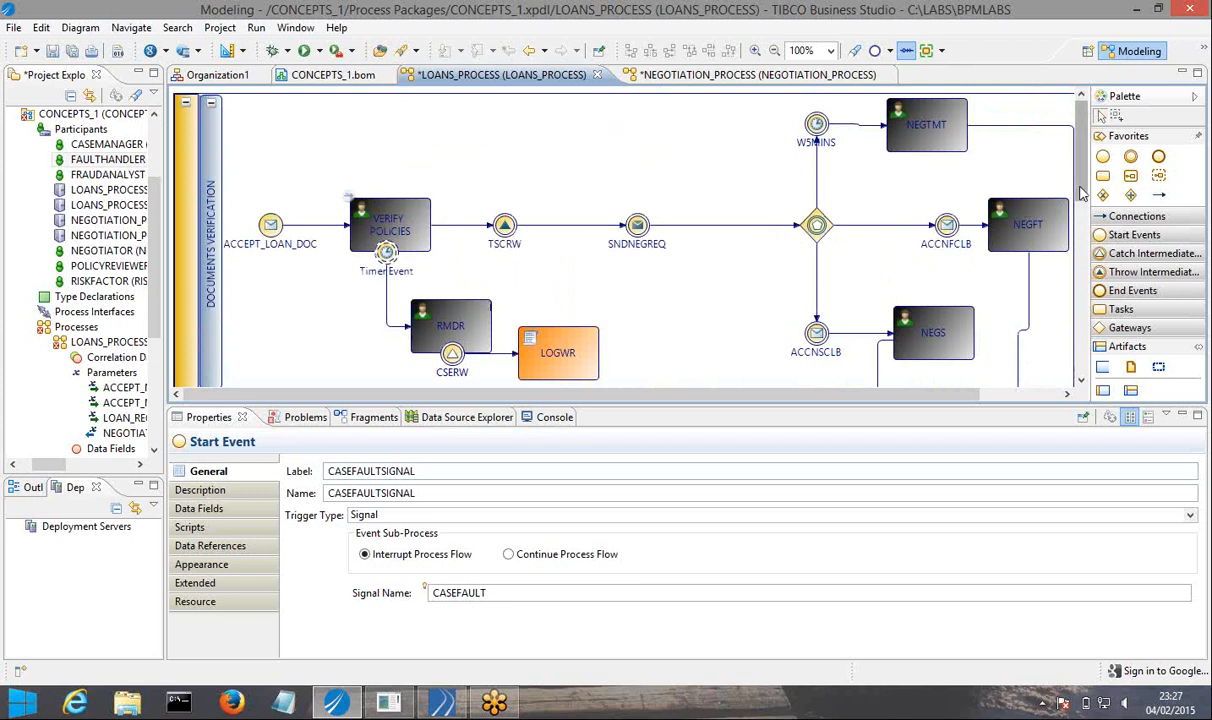
pyautogui.moveTo(1083, 198); pyautogui.dragTo(1080, 358)
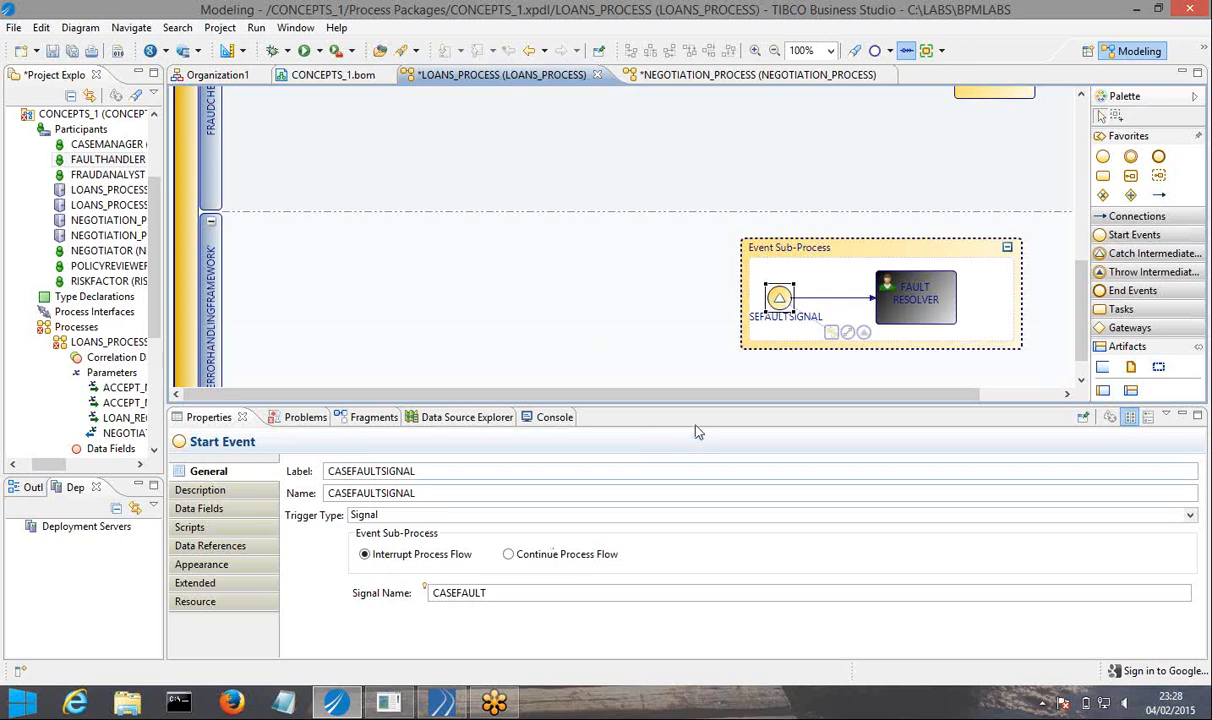
pyautogui.moveTo(1080, 345); pyautogui.dragTo(1081, 140)
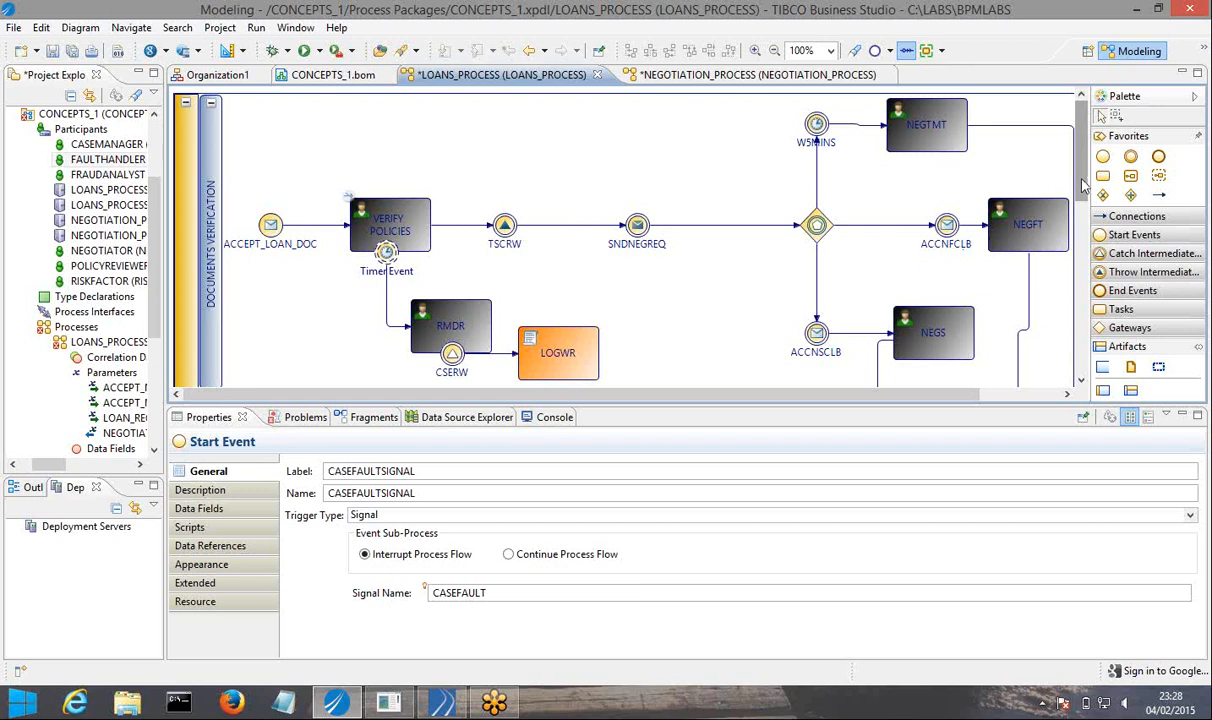
pyautogui.moveTo(1083, 185); pyautogui.dragTo(1083, 345)
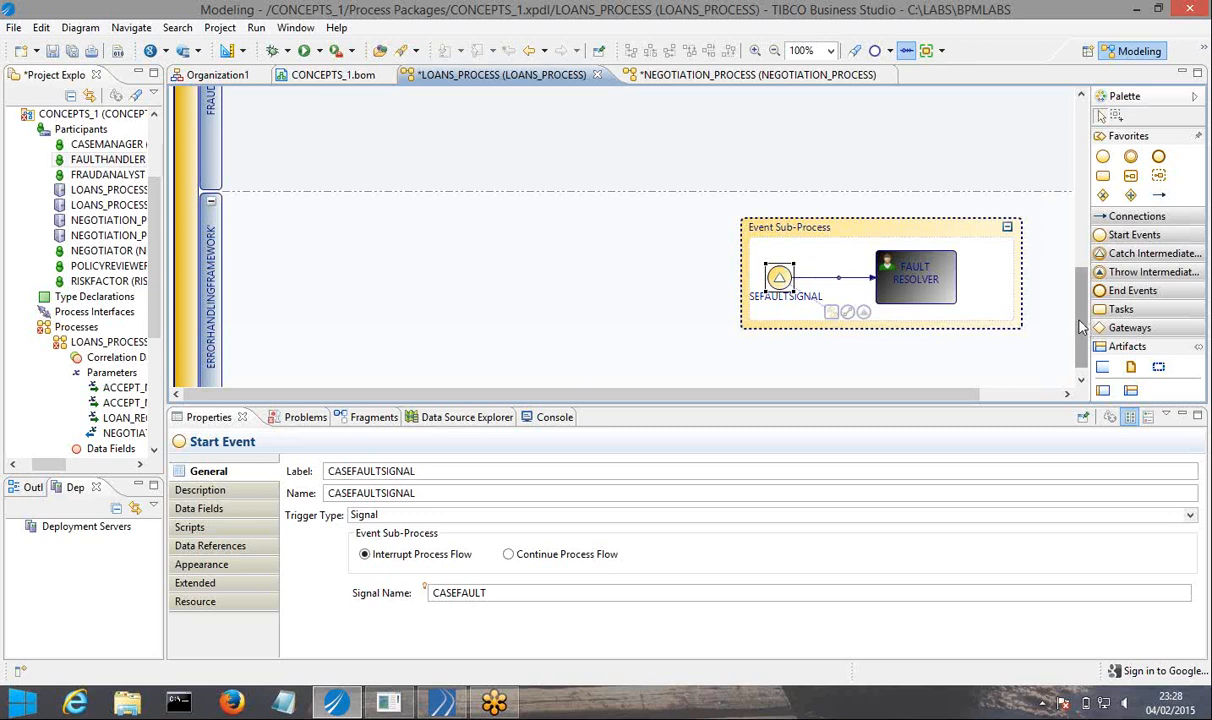
pyautogui.moveTo(1080, 327); pyautogui.dragTo(1080, 157)
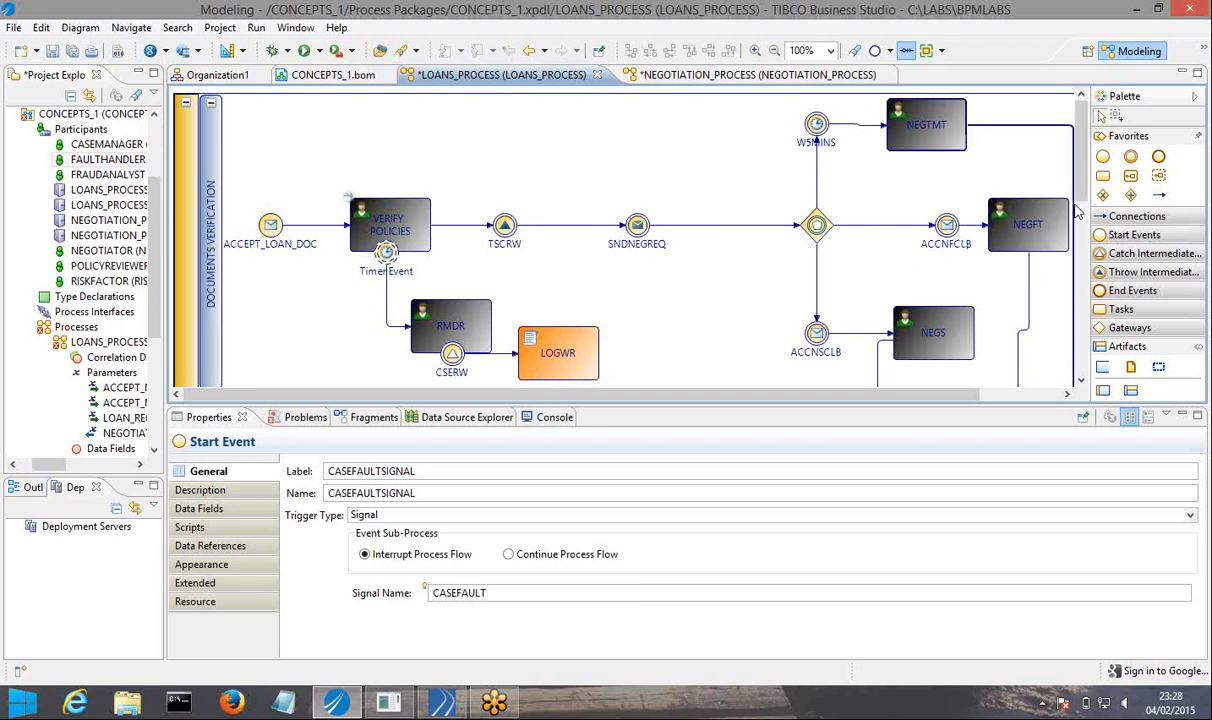
pyautogui.moveTo(1081, 191); pyautogui.dragTo(1056, 352)
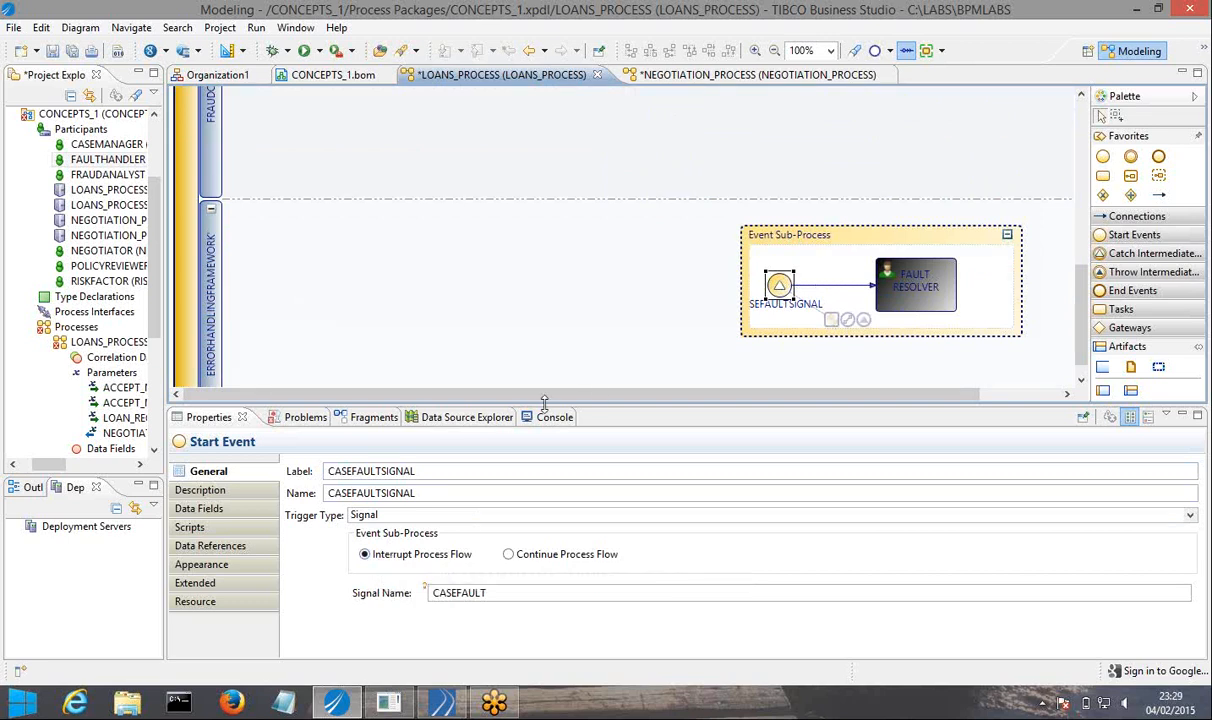
pyautogui.click(72, 50)
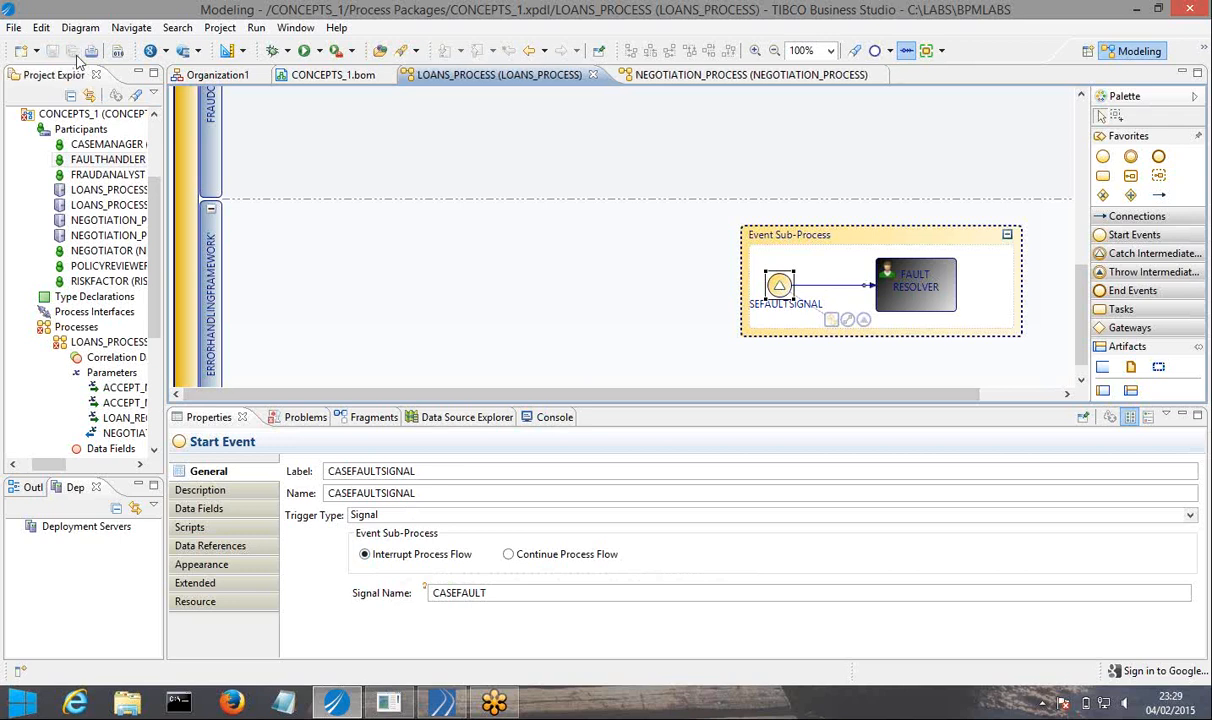
# Collapse the event sub-process and move it further right within the ERRORHANDLINGFRAMEWORK lane.
pyautogui.moveTo(725, 394); pyautogui.dragTo(847, 389)
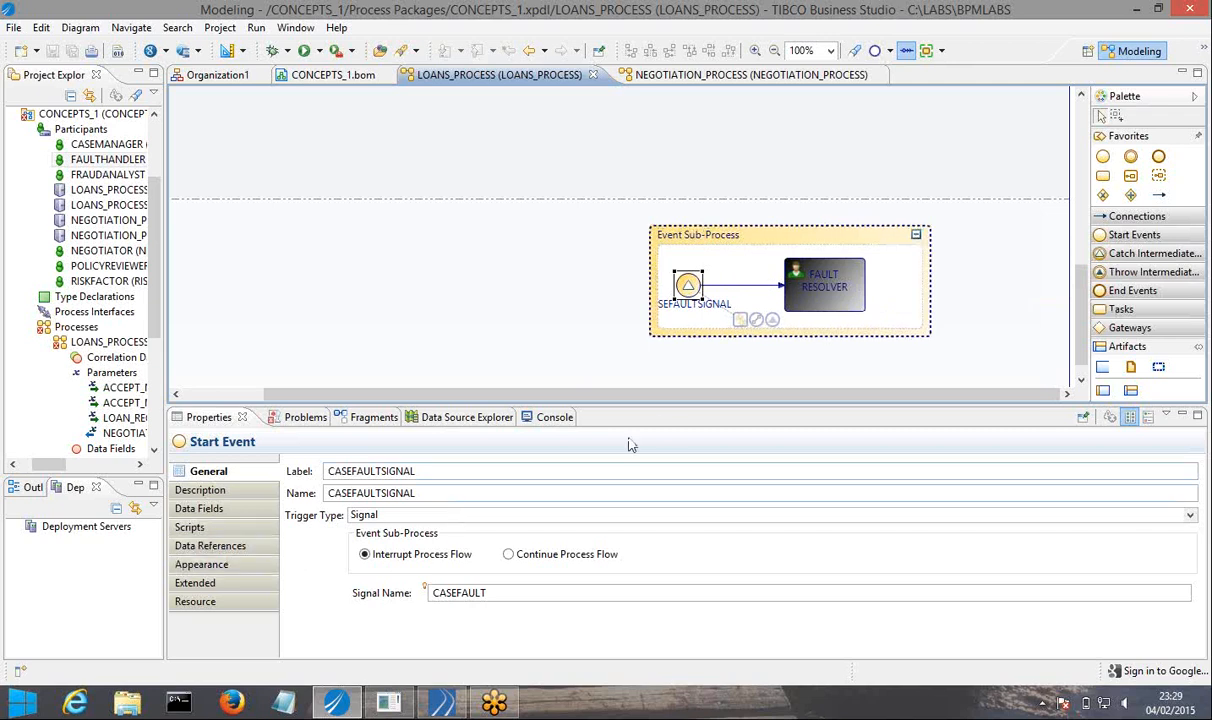
pyautogui.click(916, 239)
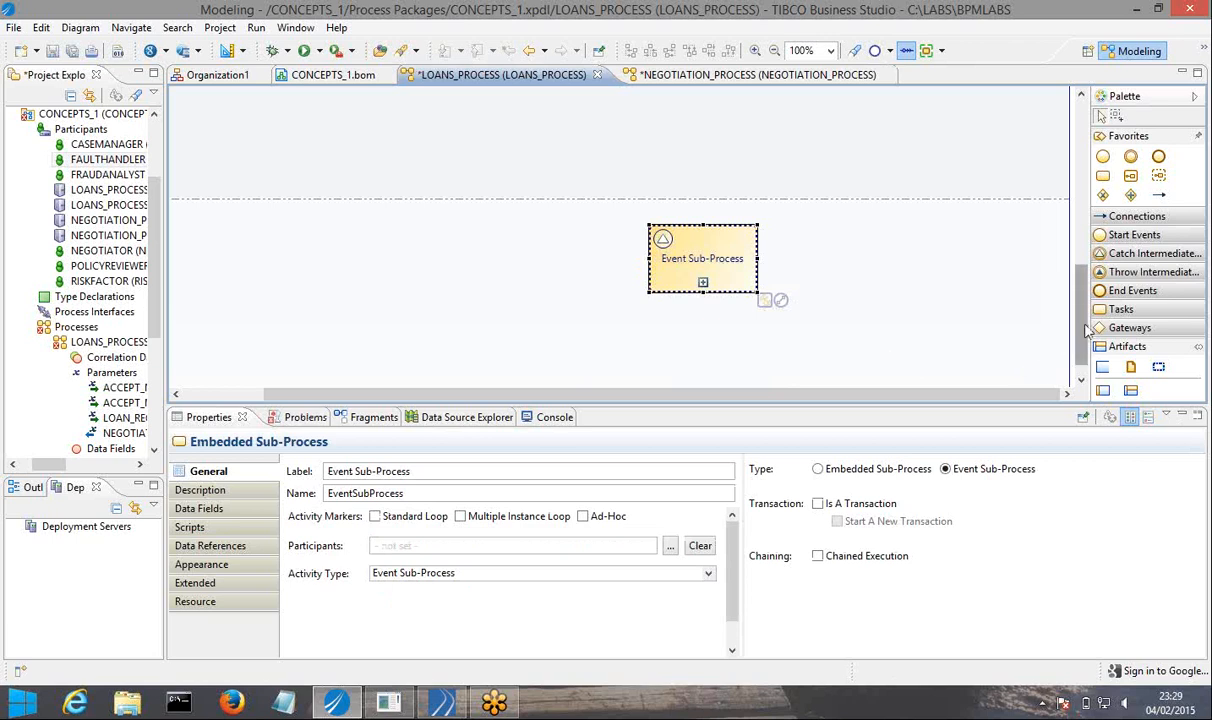
pyautogui.moveTo(697, 254); pyautogui.dragTo(877, 254)
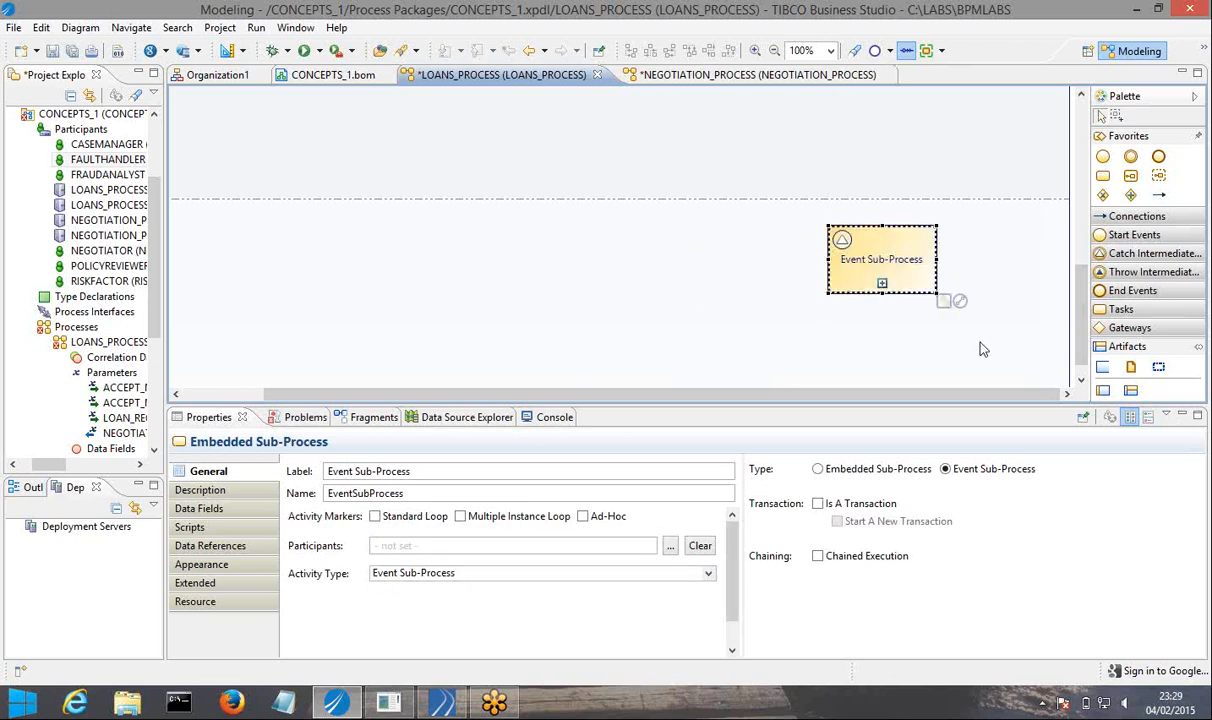
# Enlarge the diagram area to show the FRAUDCHECK AND RISKFACTOR lane from FCRF down to the unnamed task.
pyautogui.moveTo(1083, 331); pyautogui.dragTo(1083, 215)
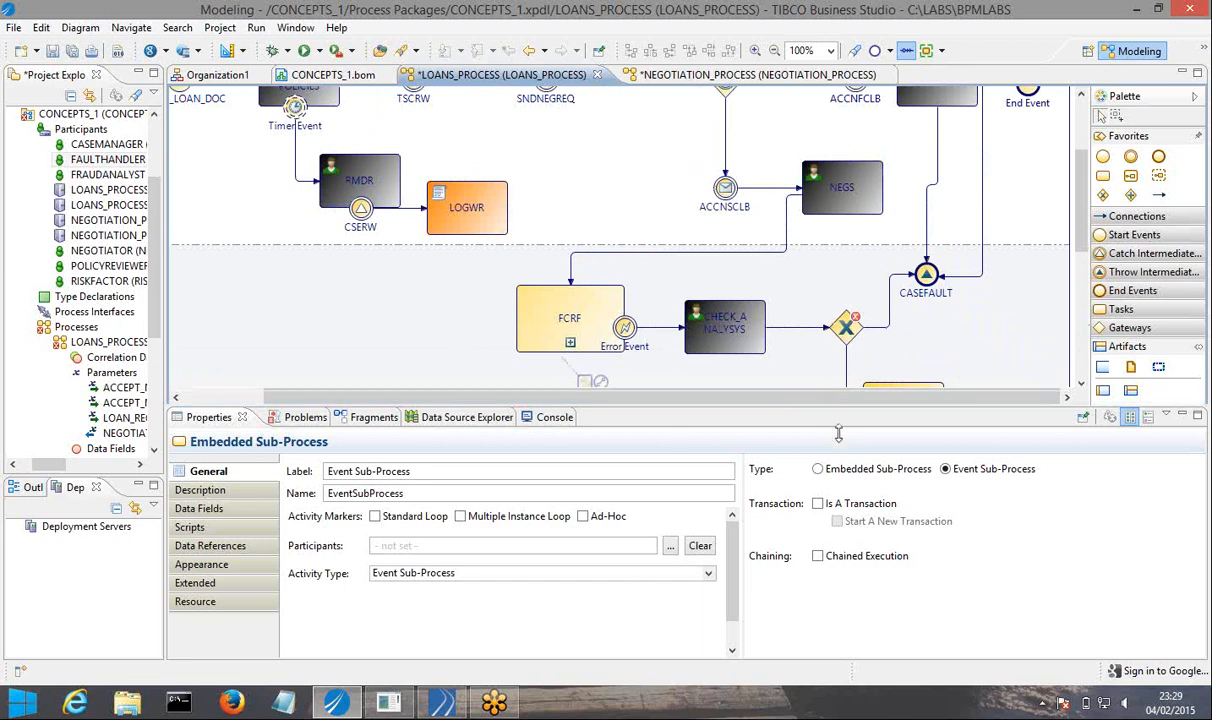
pyautogui.moveTo(838, 432); pyautogui.dragTo(838, 533)
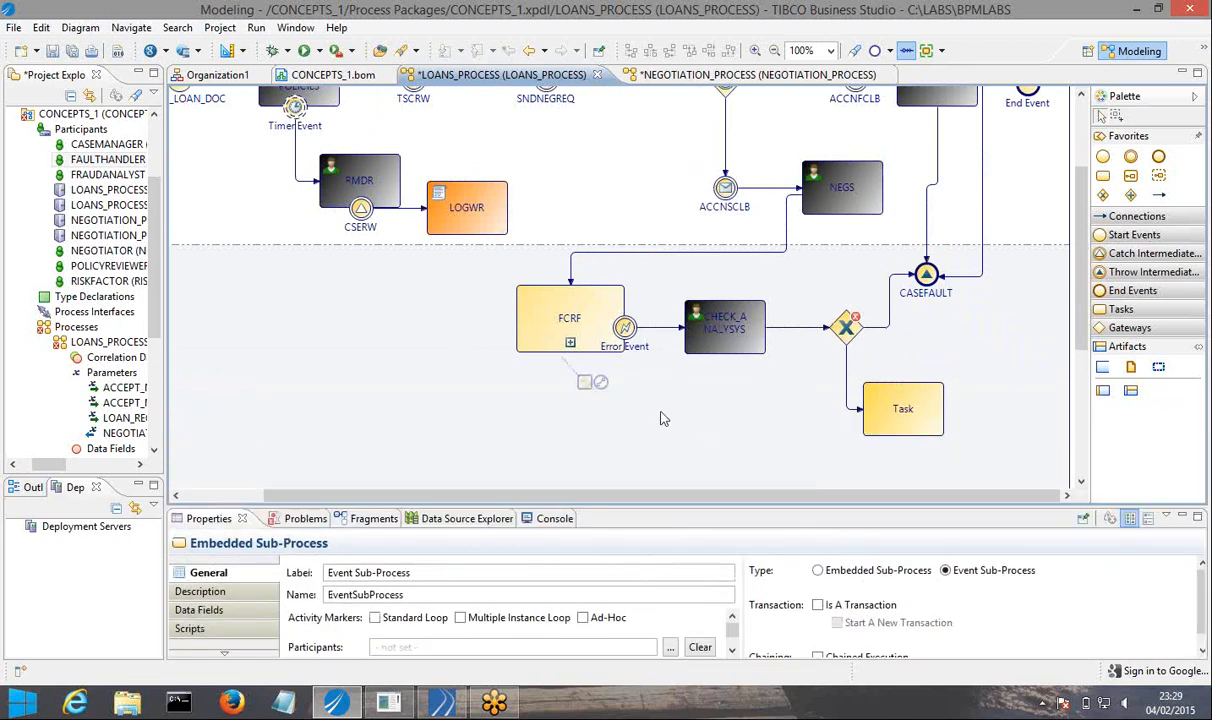
pyautogui.click(624, 328)
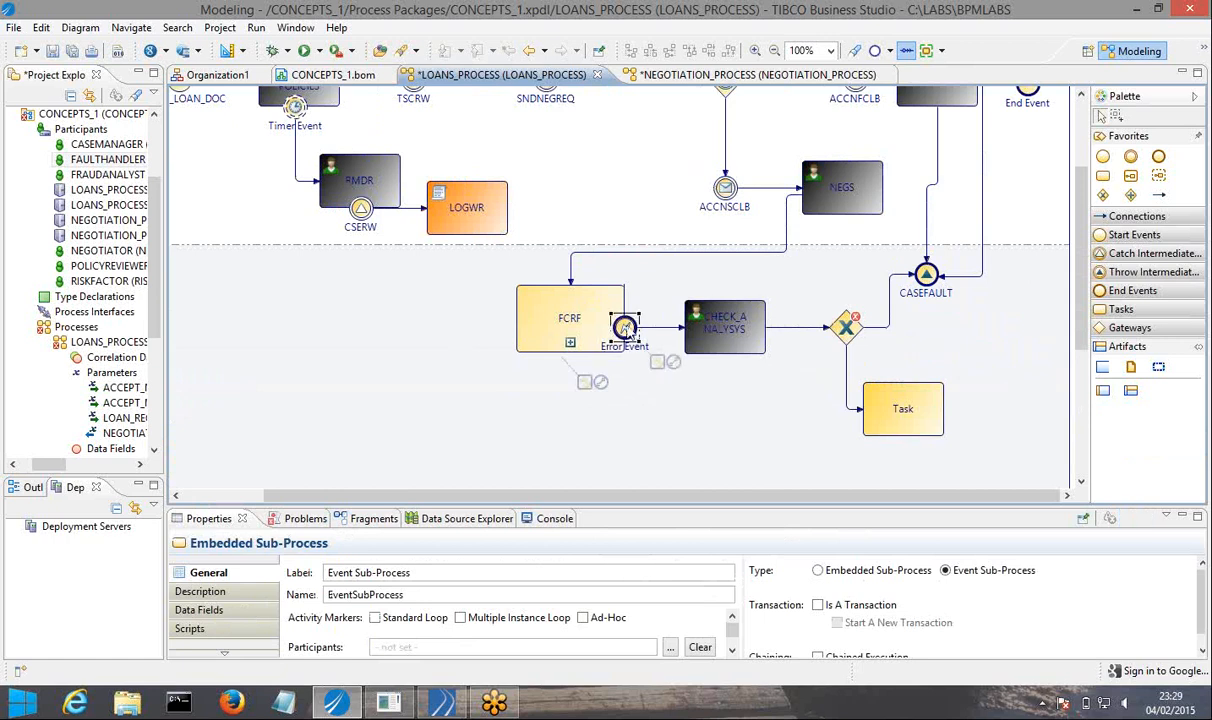
pyautogui.moveTo(619, 500); pyautogui.dragTo(637, 431)
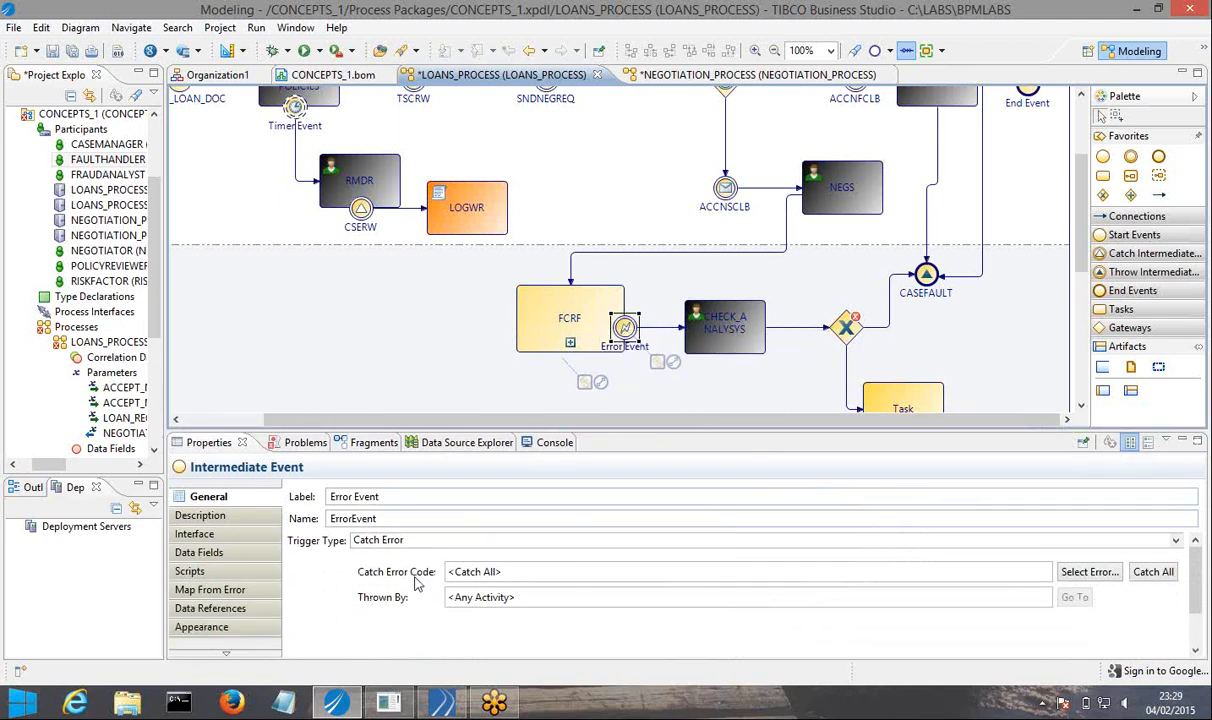
pyautogui.click(1084, 573)
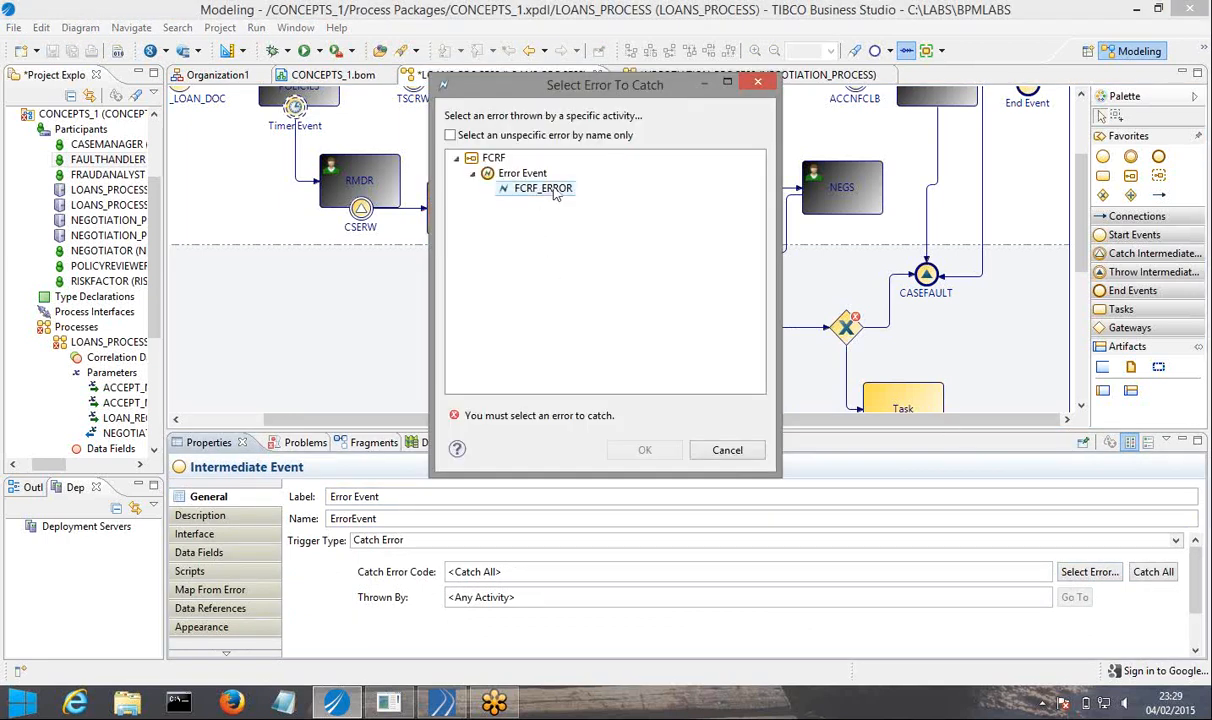
pyautogui.click(553, 190)
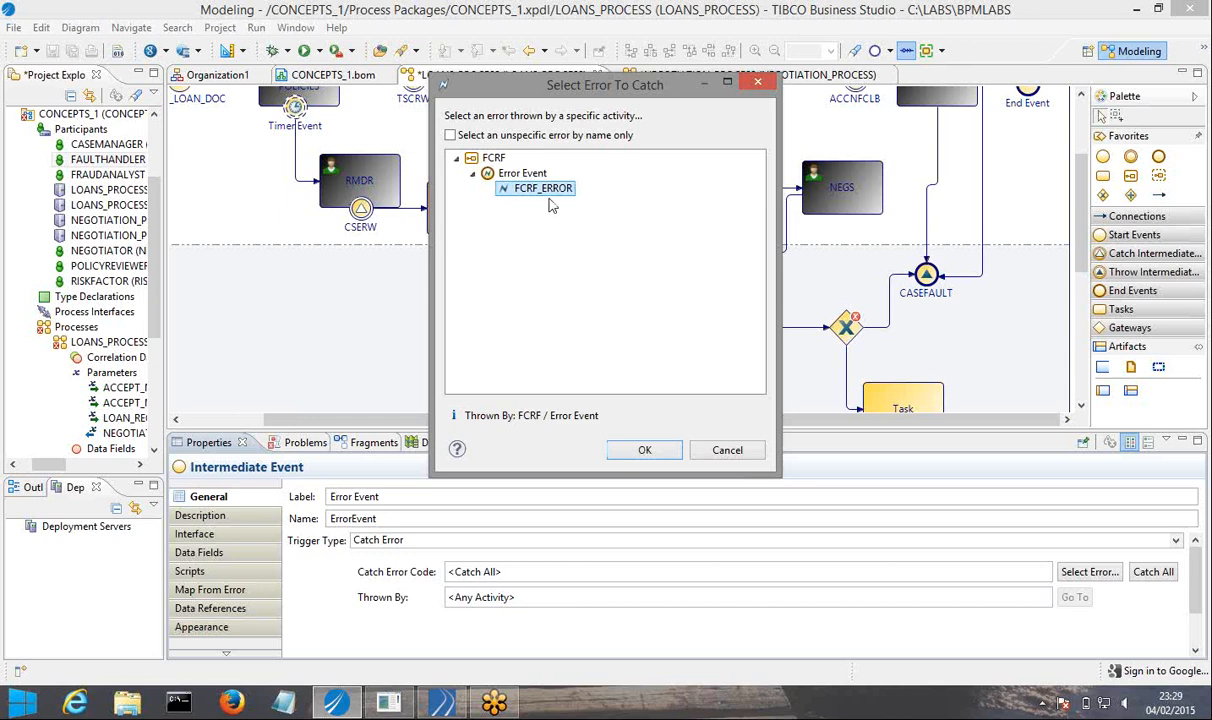
pyautogui.click(714, 456)
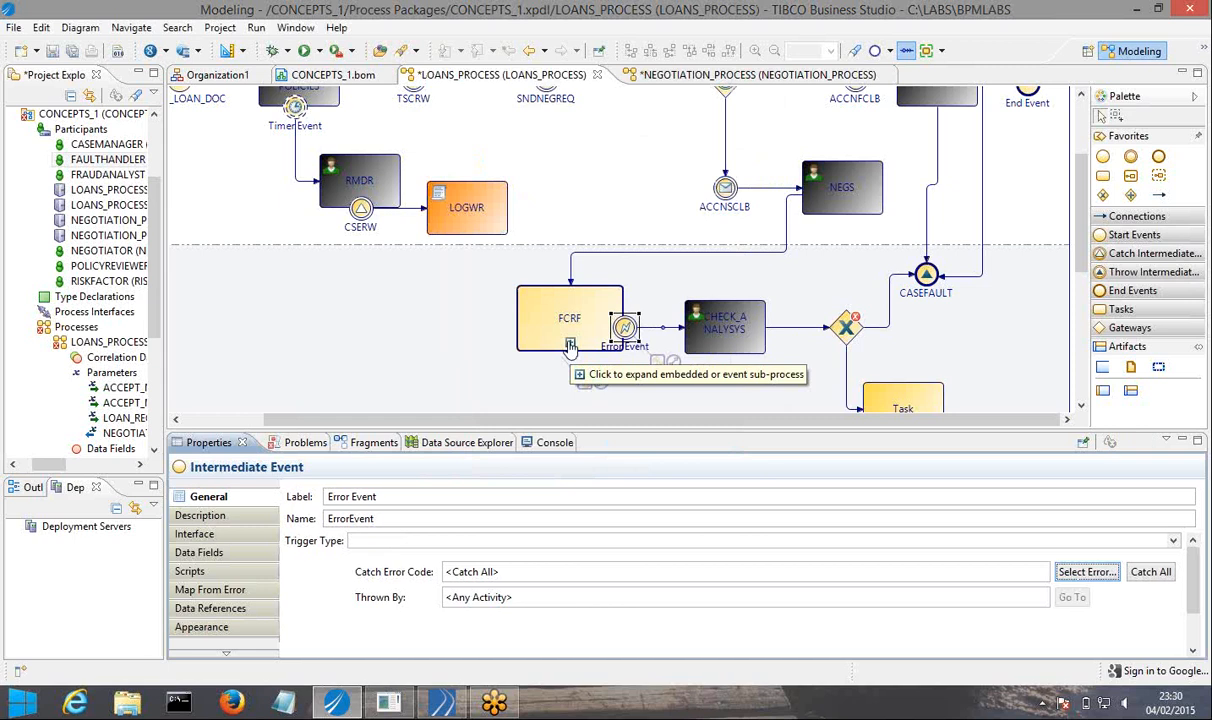
# Expand the FCRF sub-process and compare its inner error end event's settings with those of the error event on its boundary.
pyautogui.doubleClick(570, 346)
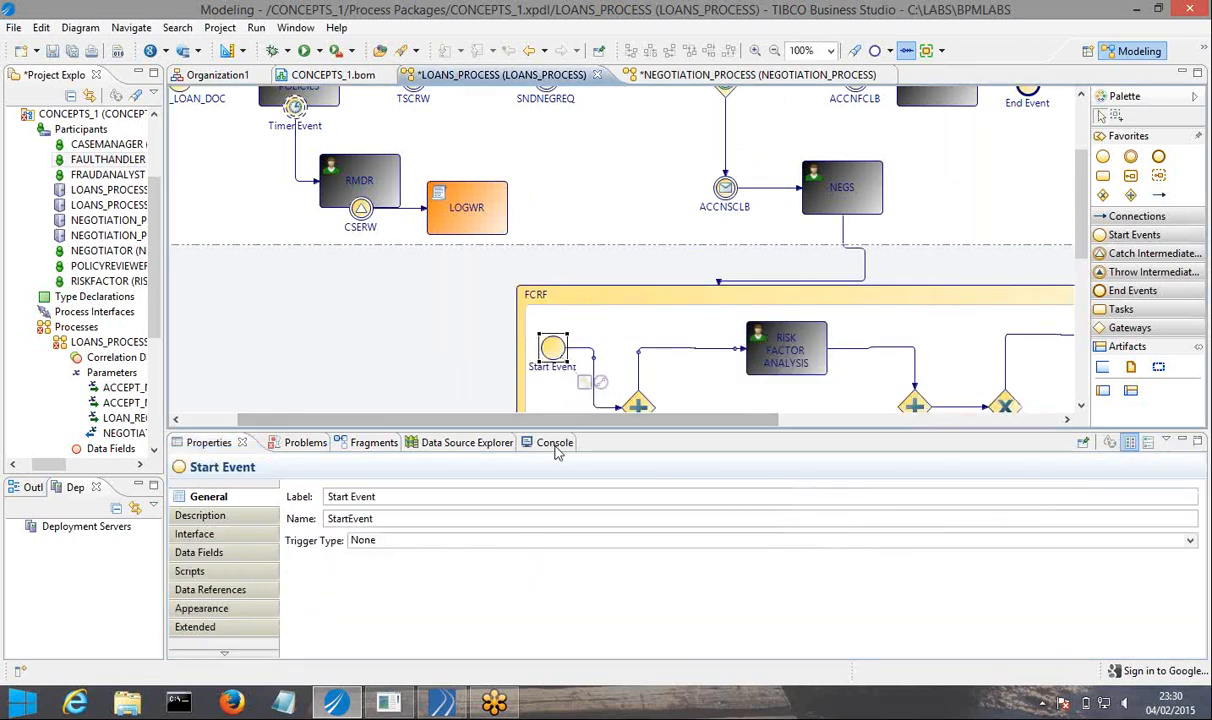
pyautogui.moveTo(545, 414); pyautogui.dragTo(868, 441)
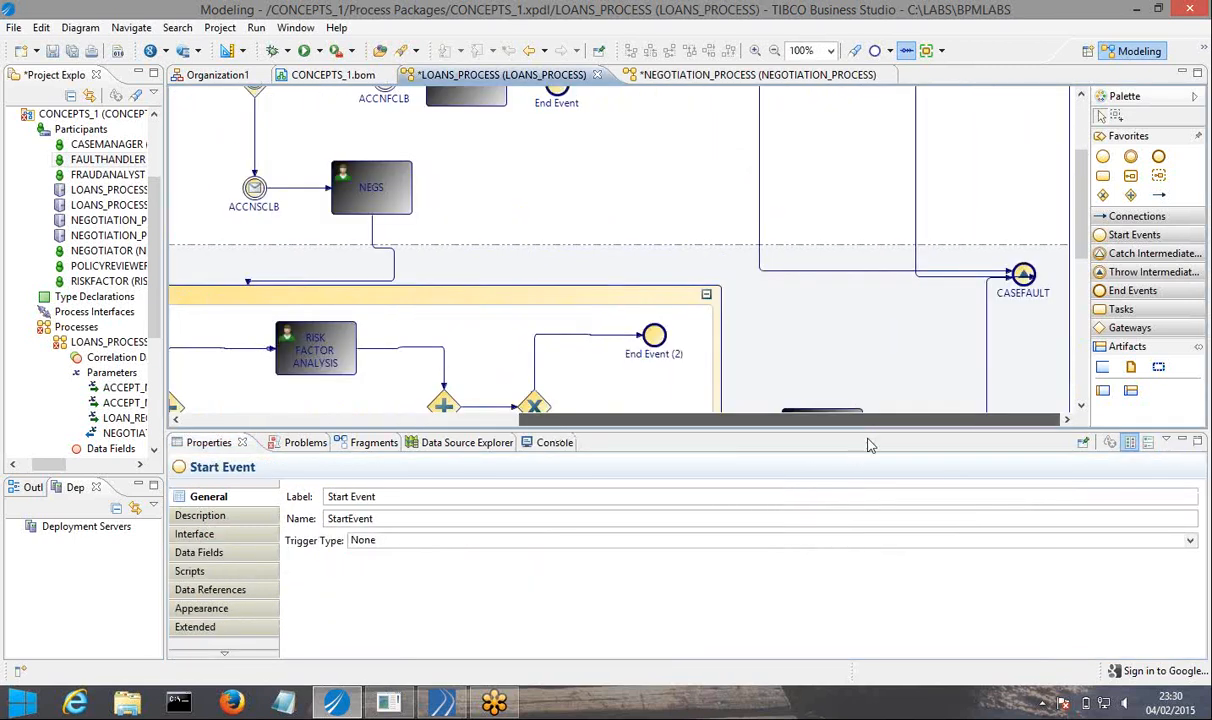
pyautogui.scroll(-5, 1028, 212)
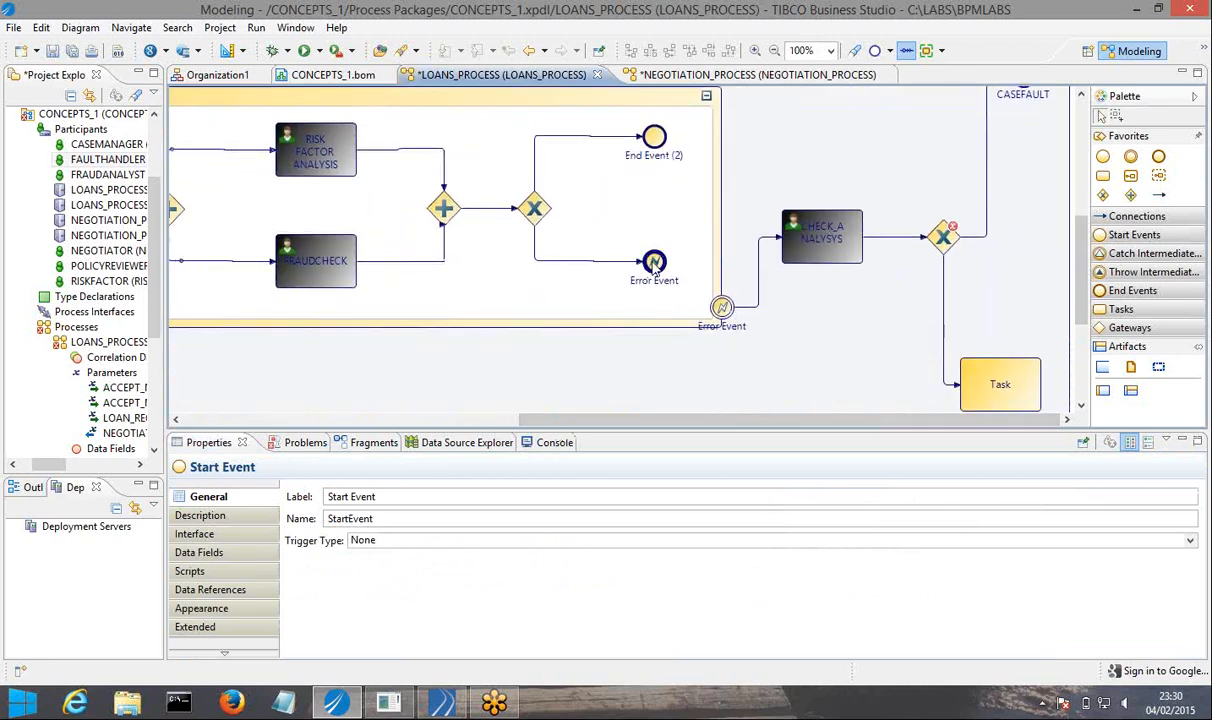
pyautogui.click(654, 262)
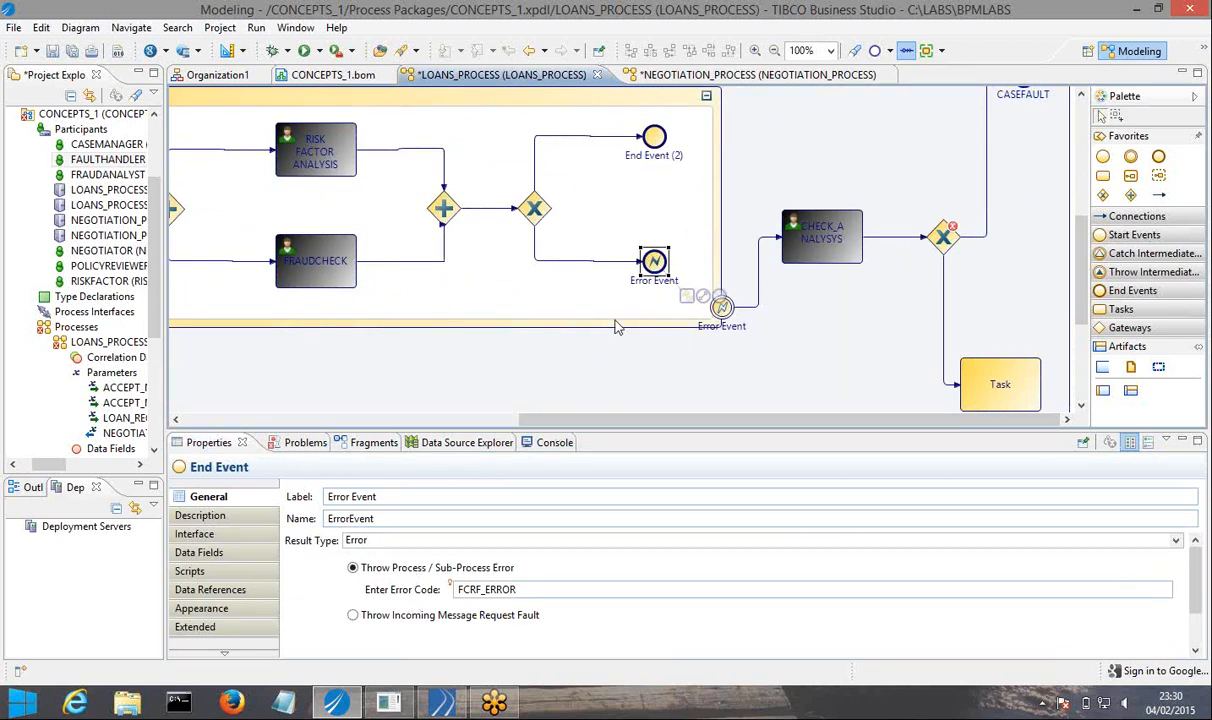
pyautogui.click(722, 310)
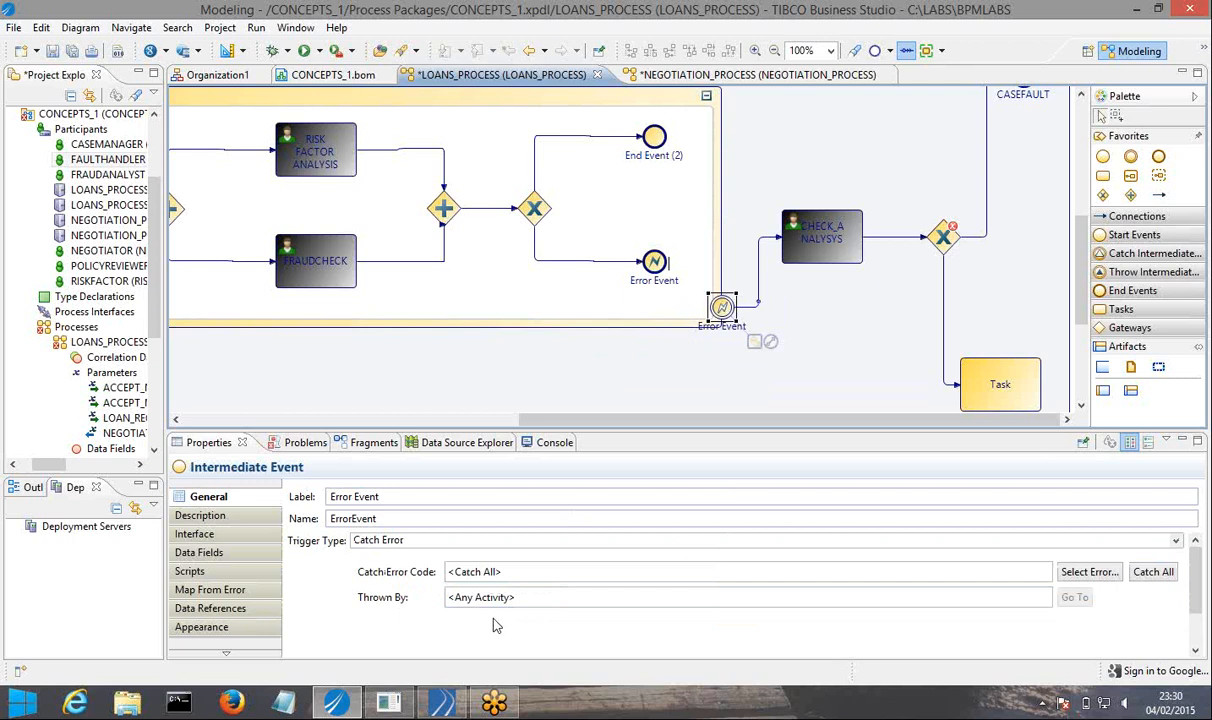
pyautogui.click(652, 261)
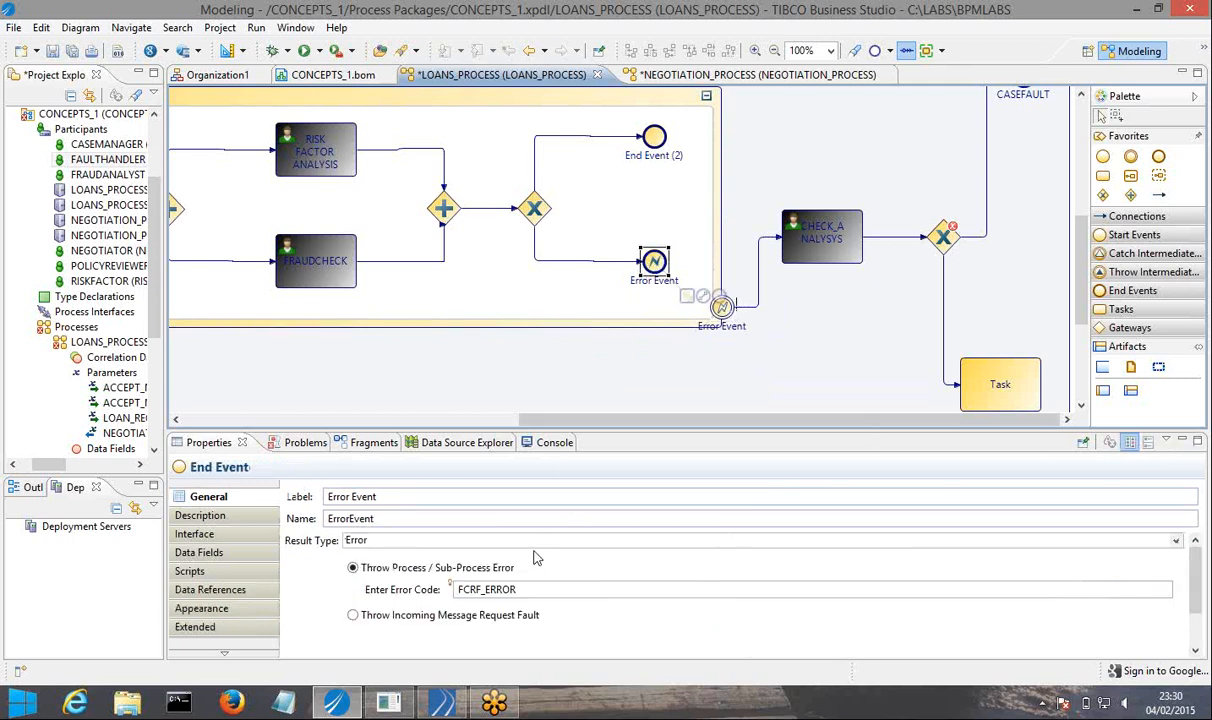
# Set the error event on FCRF's boundary to catch FCRF_ERROR thrown by FCRF / Error Event, and save all open files.
pyautogui.click(722, 309)
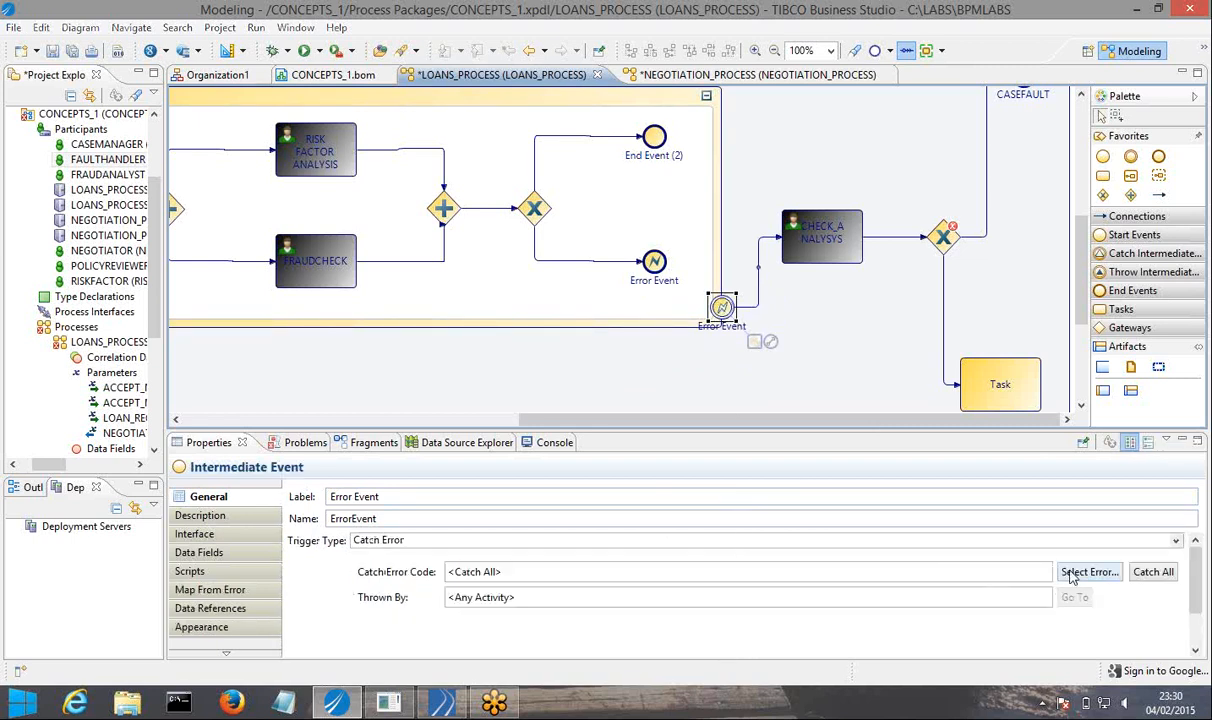
pyautogui.click(1071, 575)
pyautogui.click(543, 188)
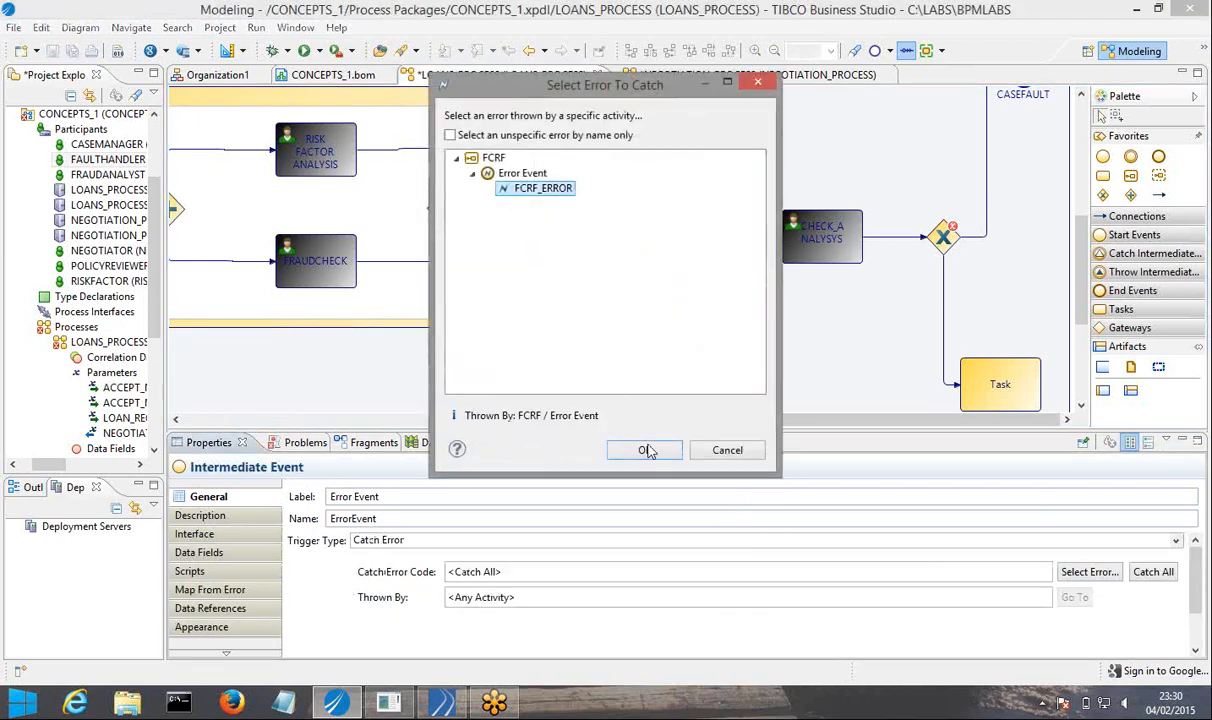
pyautogui.click(645, 450)
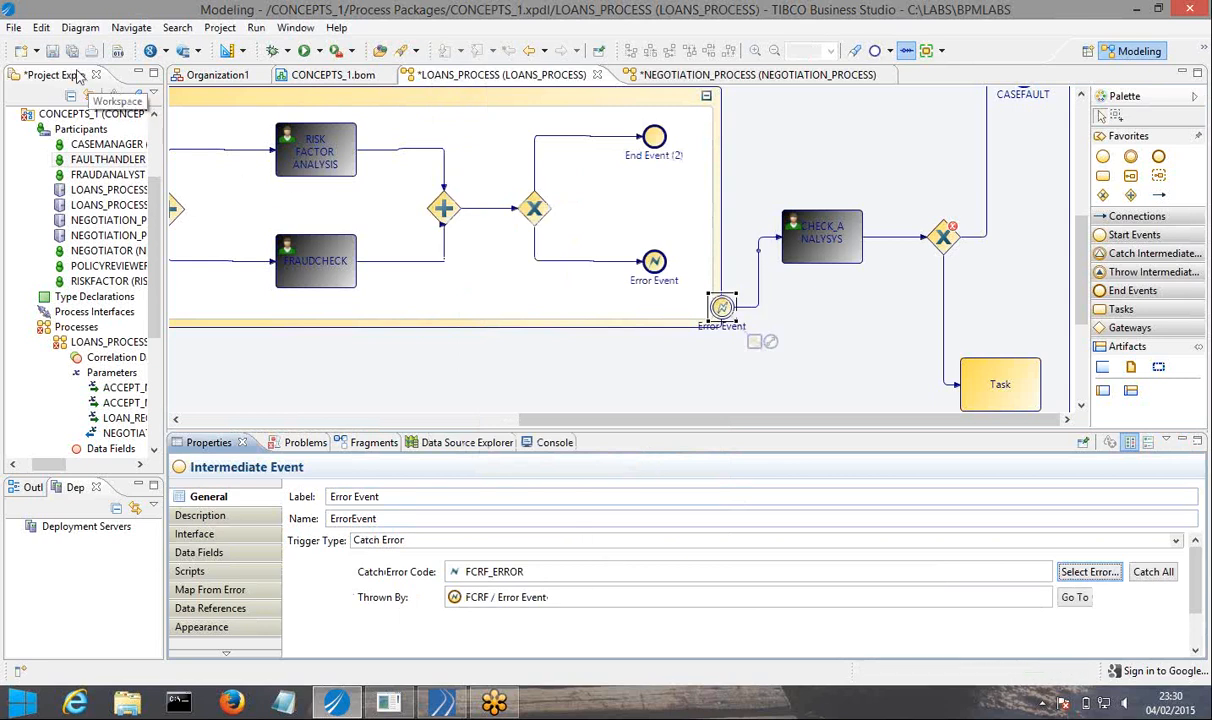
pyautogui.click(72, 54)
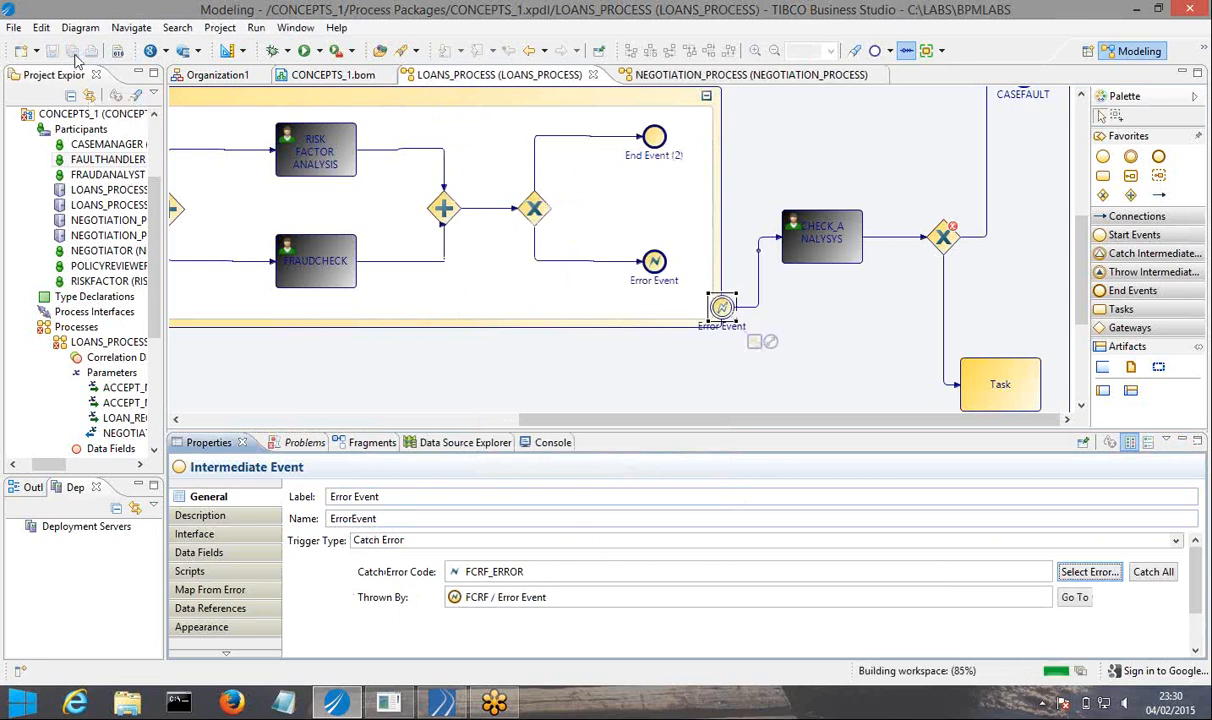
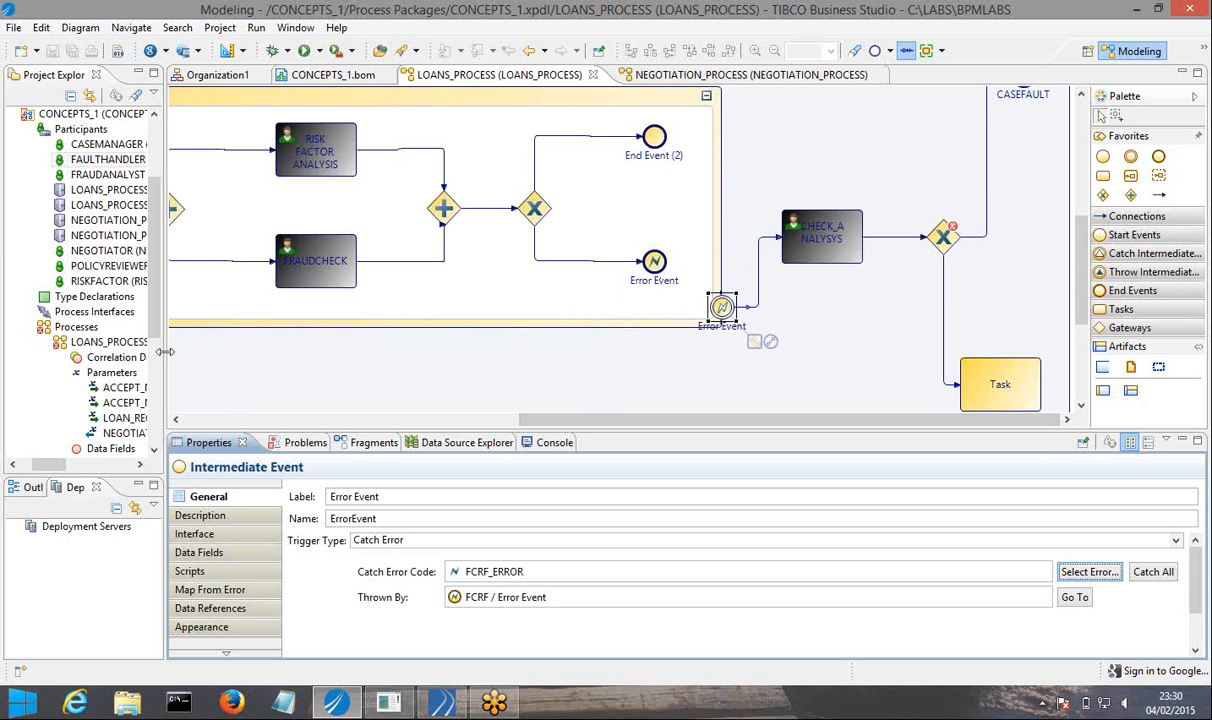
# Add a basic Text data field named CASE_MANAGER_DECISION to LOANS_PROCESS and save all open files.
pyautogui.moveTo(166, 351); pyautogui.dragTo(205, 338)
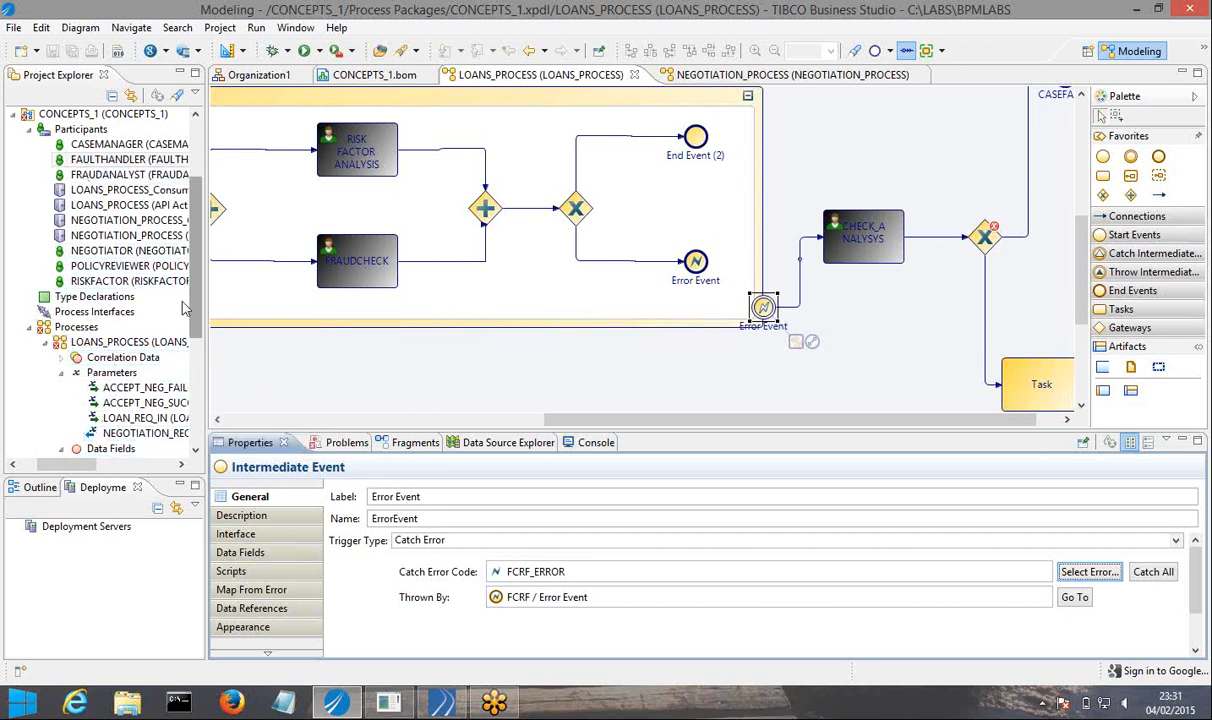
pyautogui.click(30, 129)
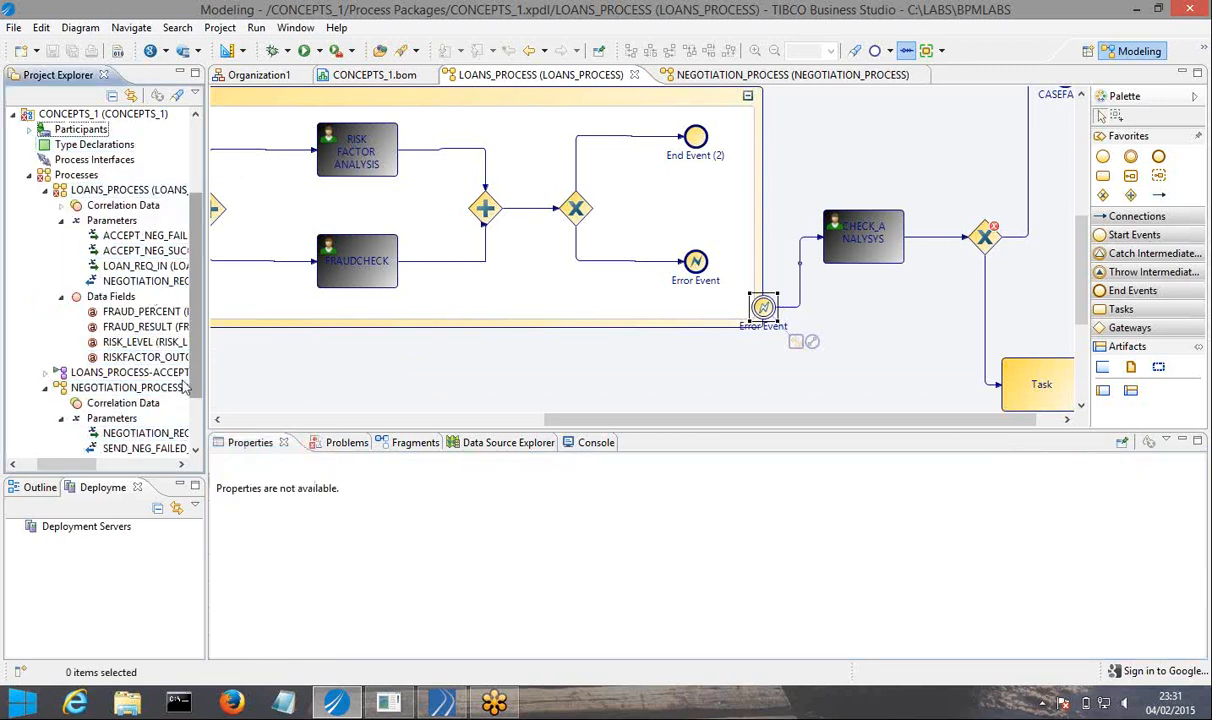
pyautogui.click(45, 388)
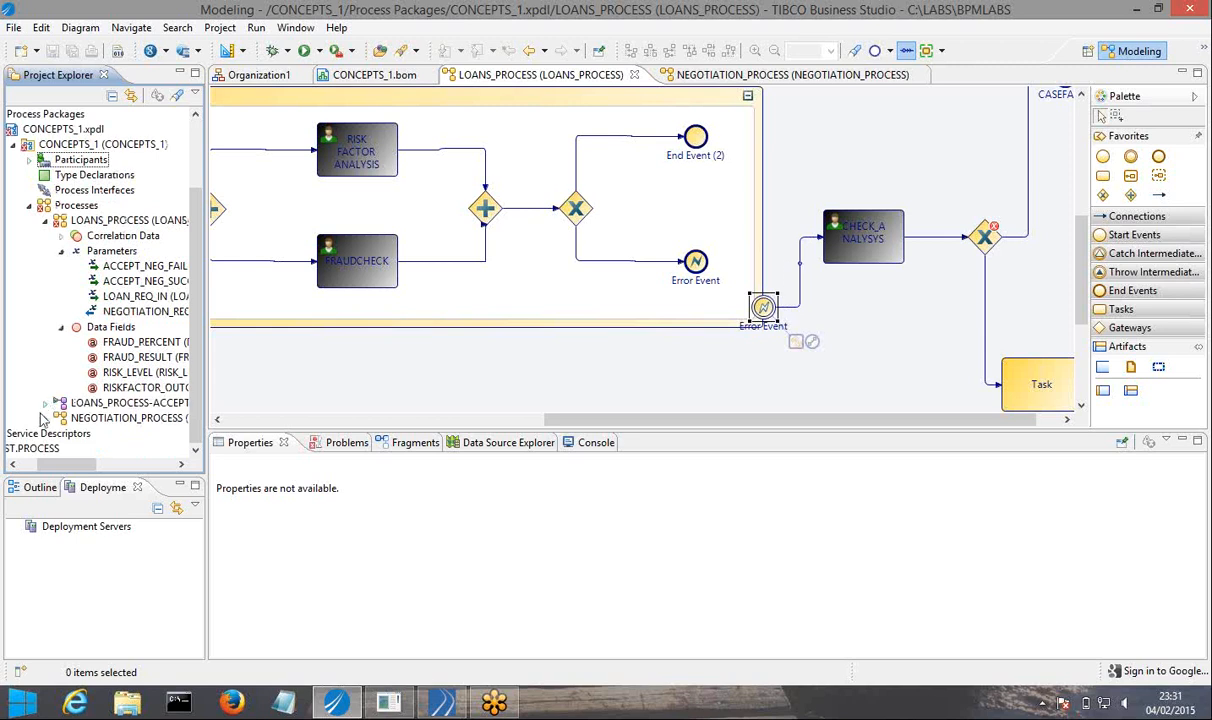
pyautogui.rightClick(114, 335)
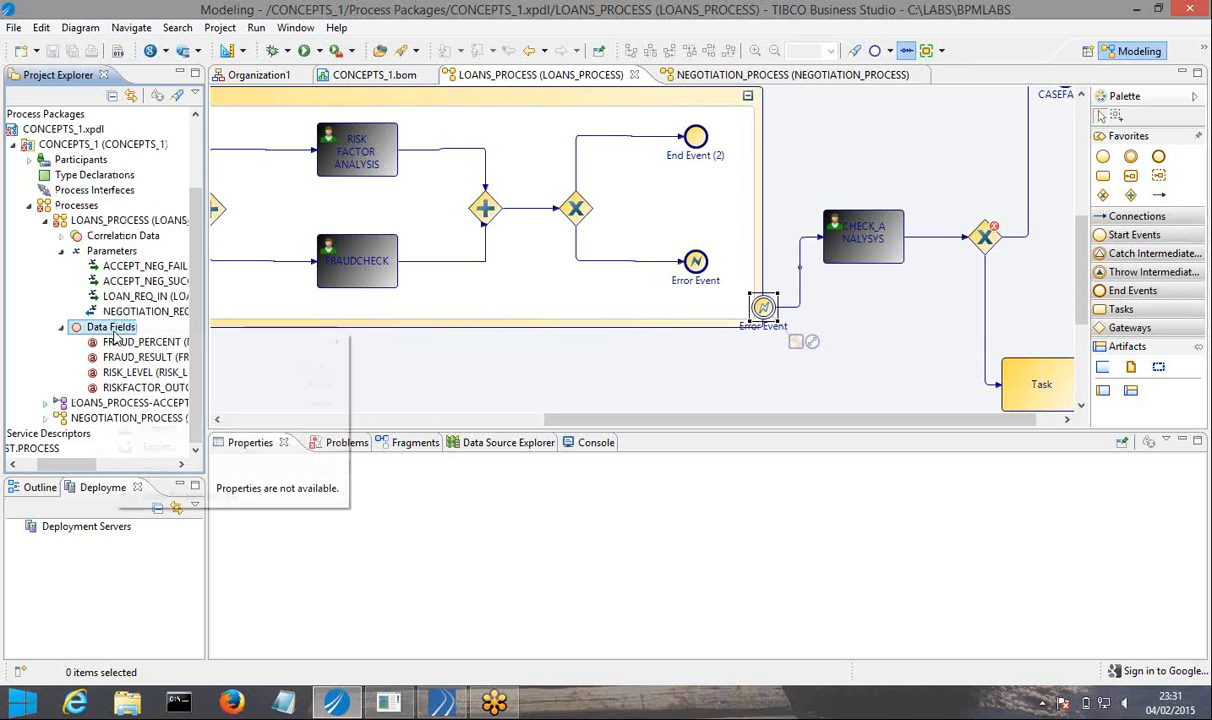
pyautogui.moveTo(225, 343)
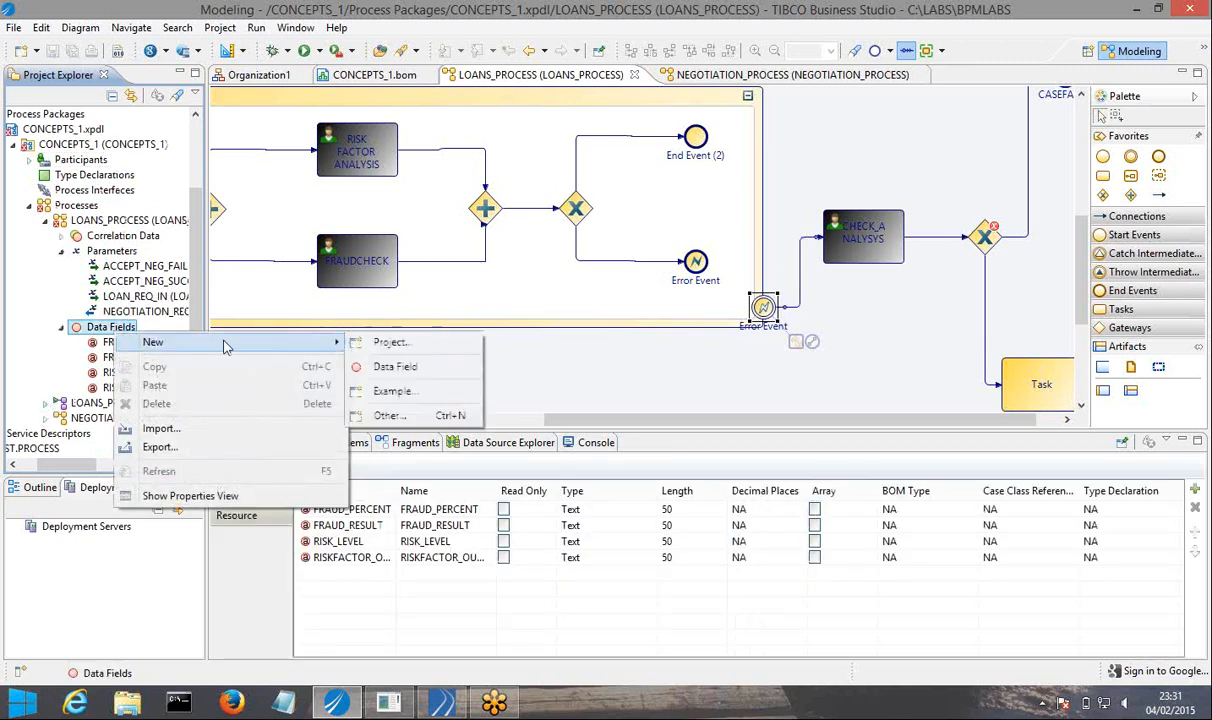
pyautogui.click(385, 367)
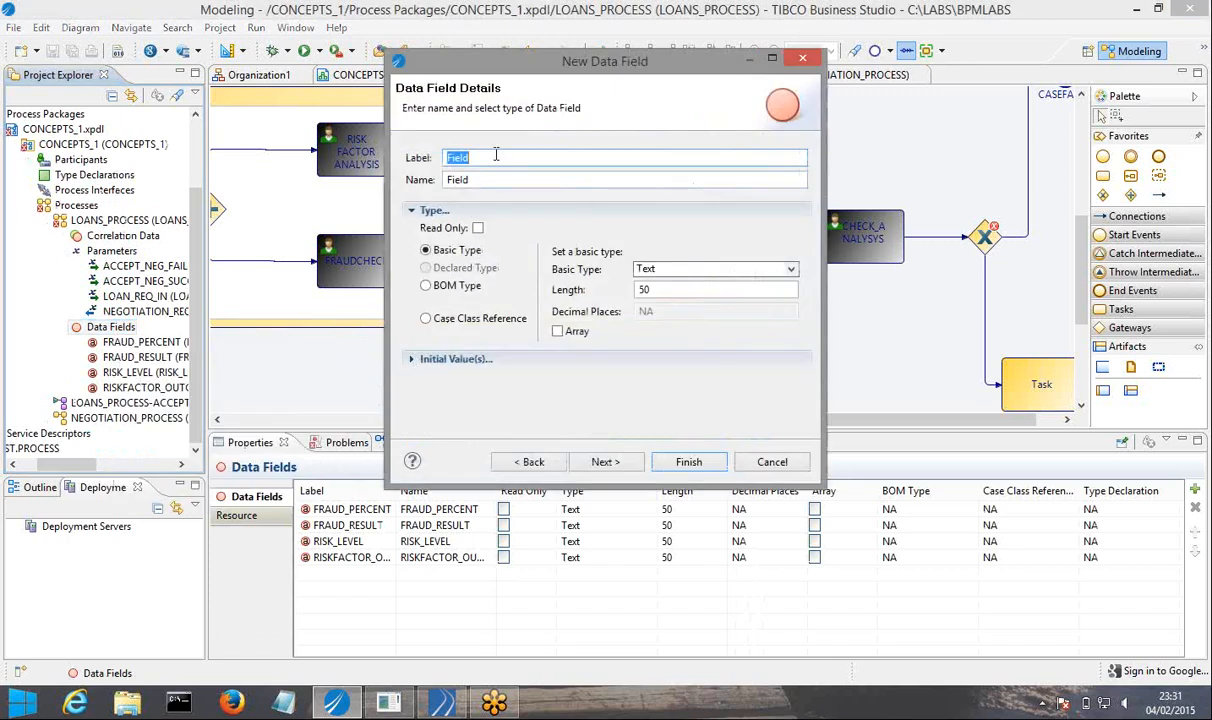
pyautogui.write('CASE_MANAGER')
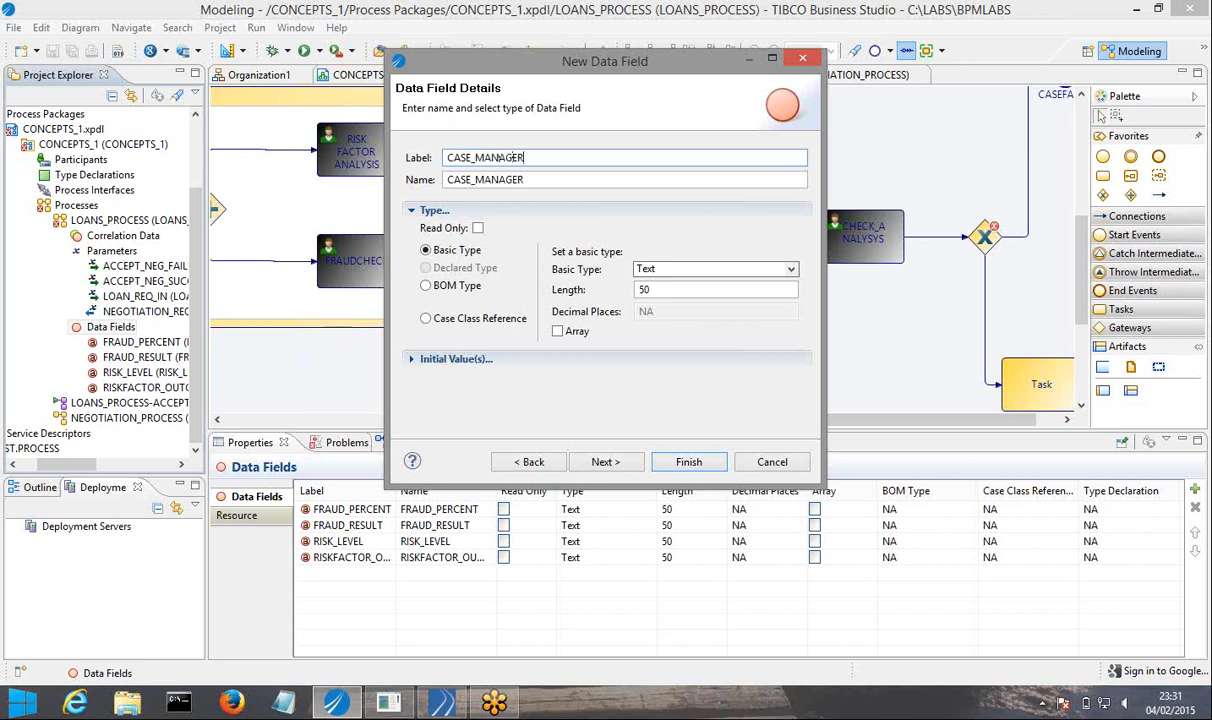
pyautogui.write('_DECISION')
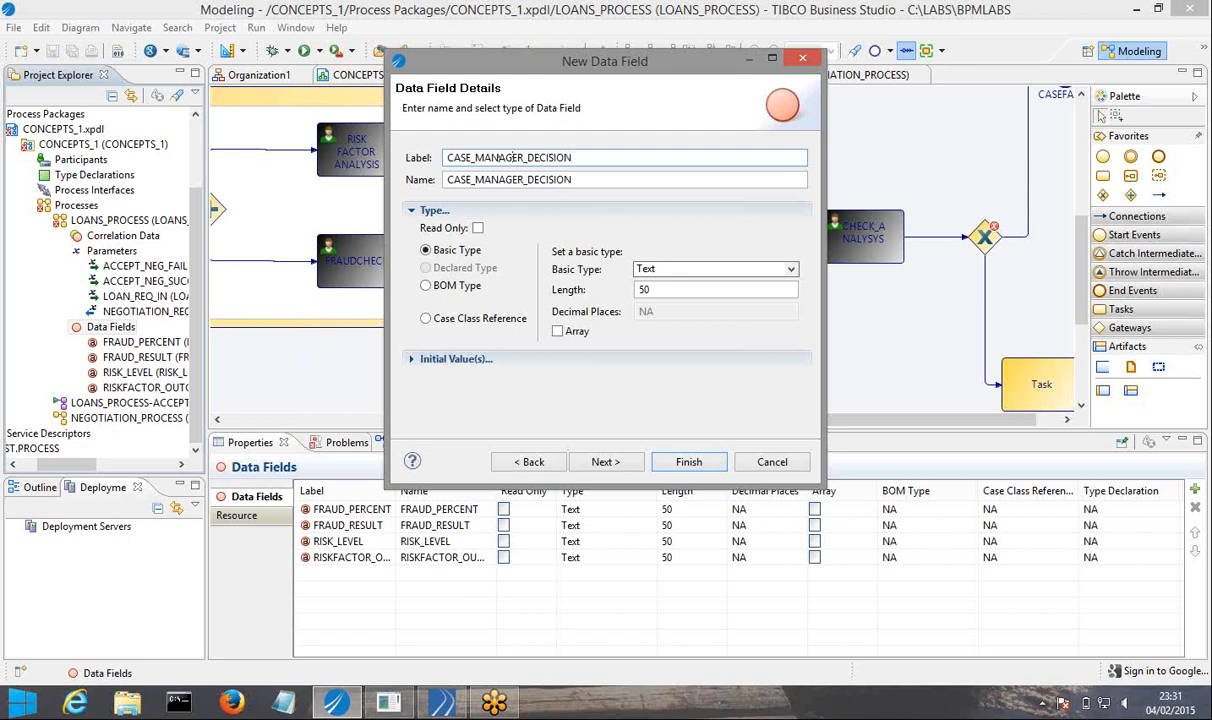
pyautogui.click(700, 463)
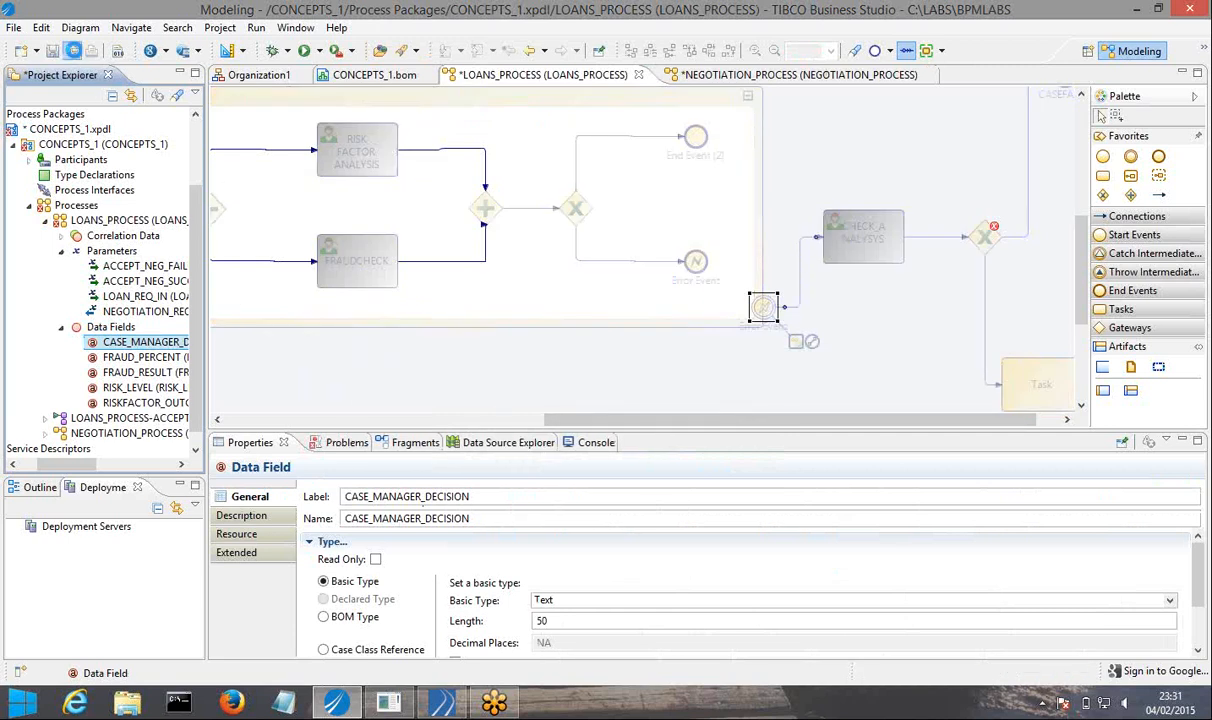
pyautogui.click(72, 51)
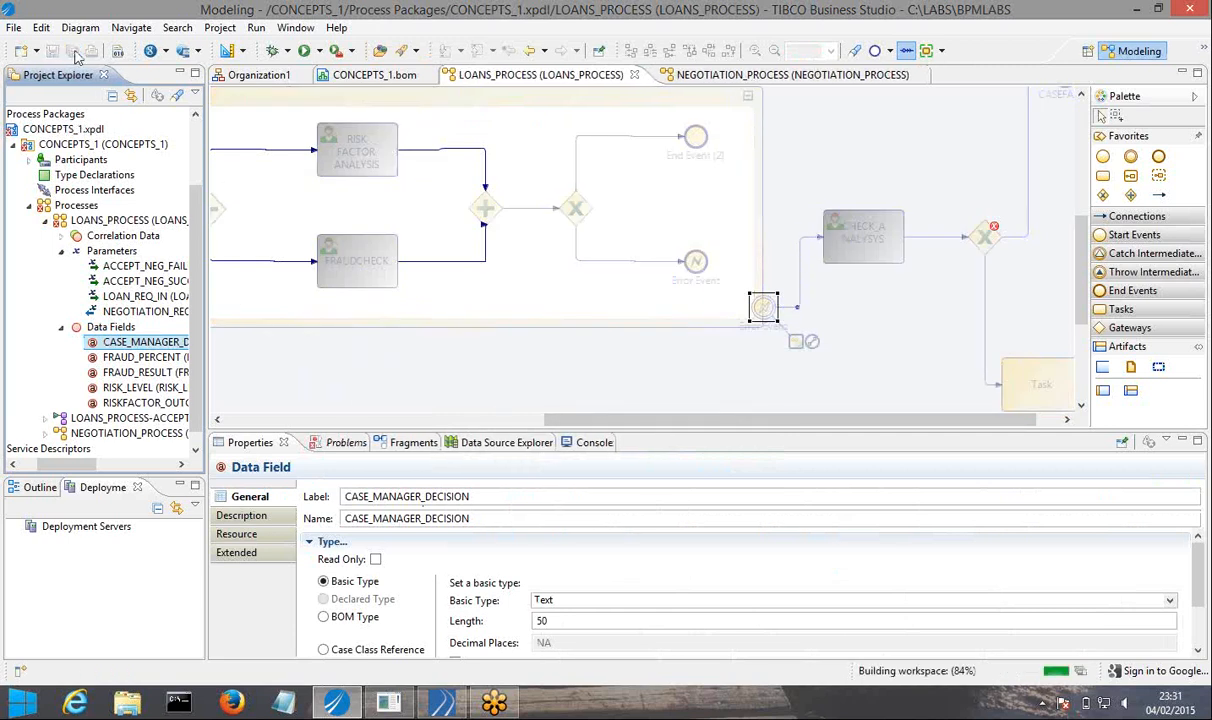
# Add CASE_MANAGER_DECISION to the CHECK_ANALYSYS task's interface as data to assign.
pyautogui.click(855, 249)
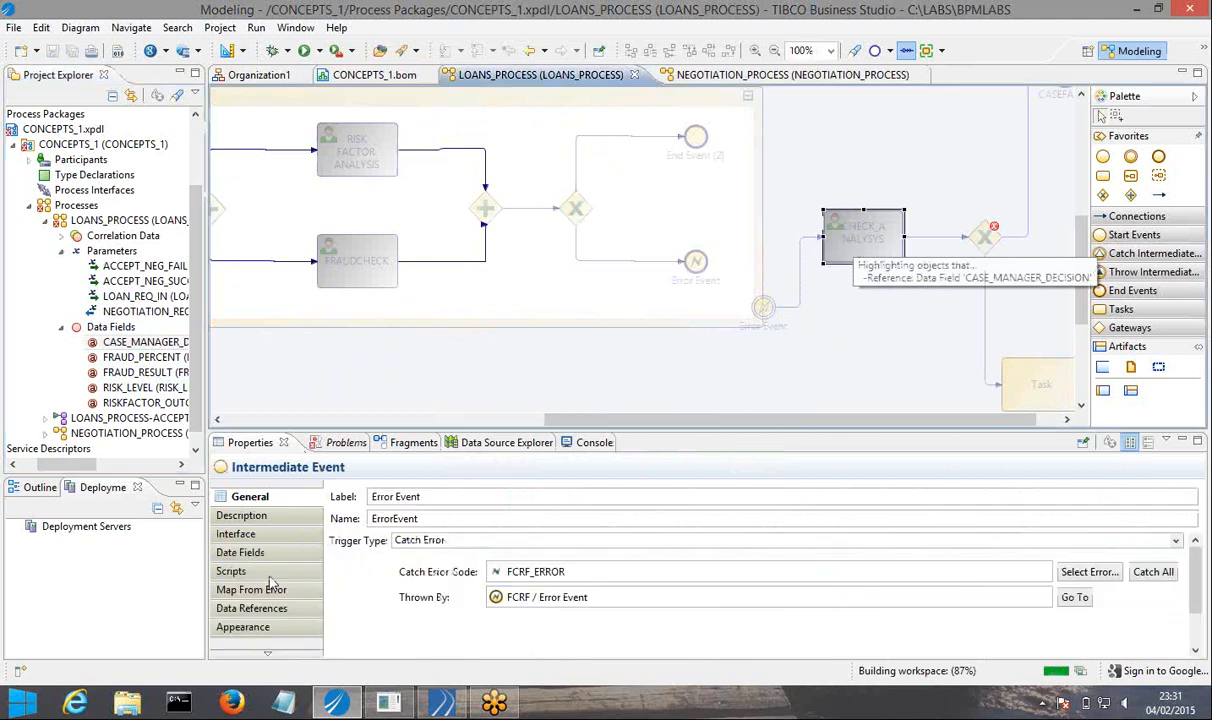
pyautogui.click(240, 536)
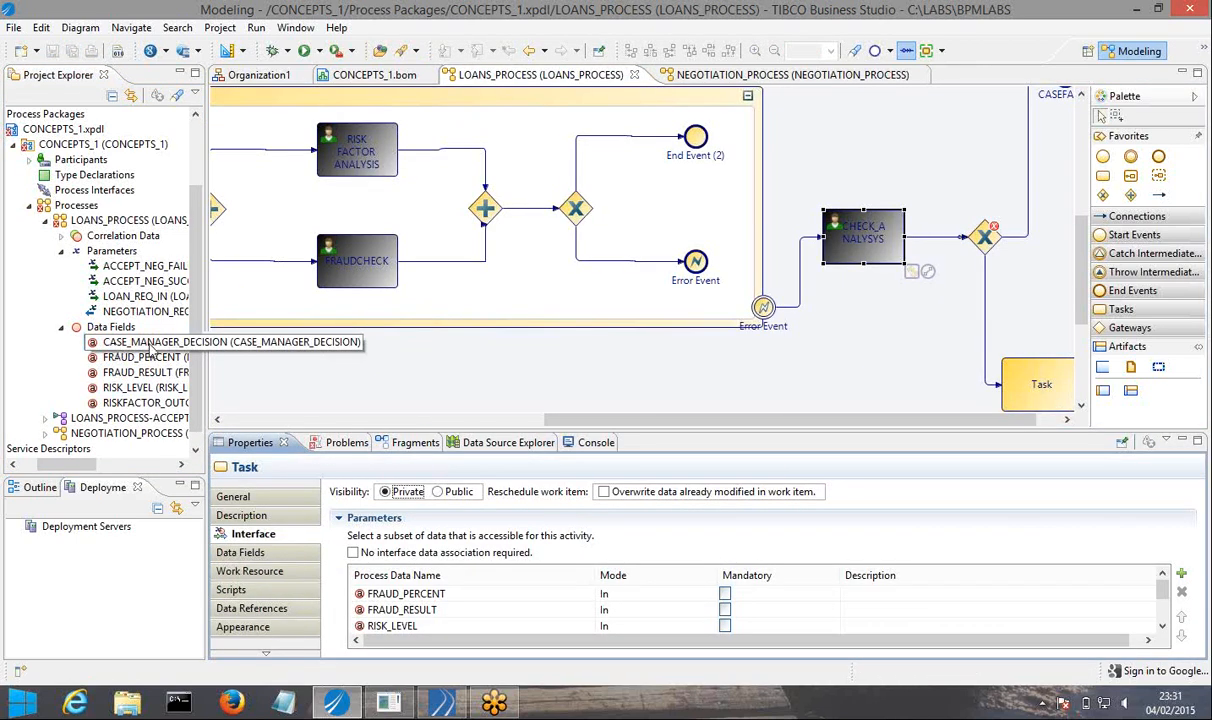
pyautogui.moveTo(150, 350); pyautogui.dragTo(872, 252)
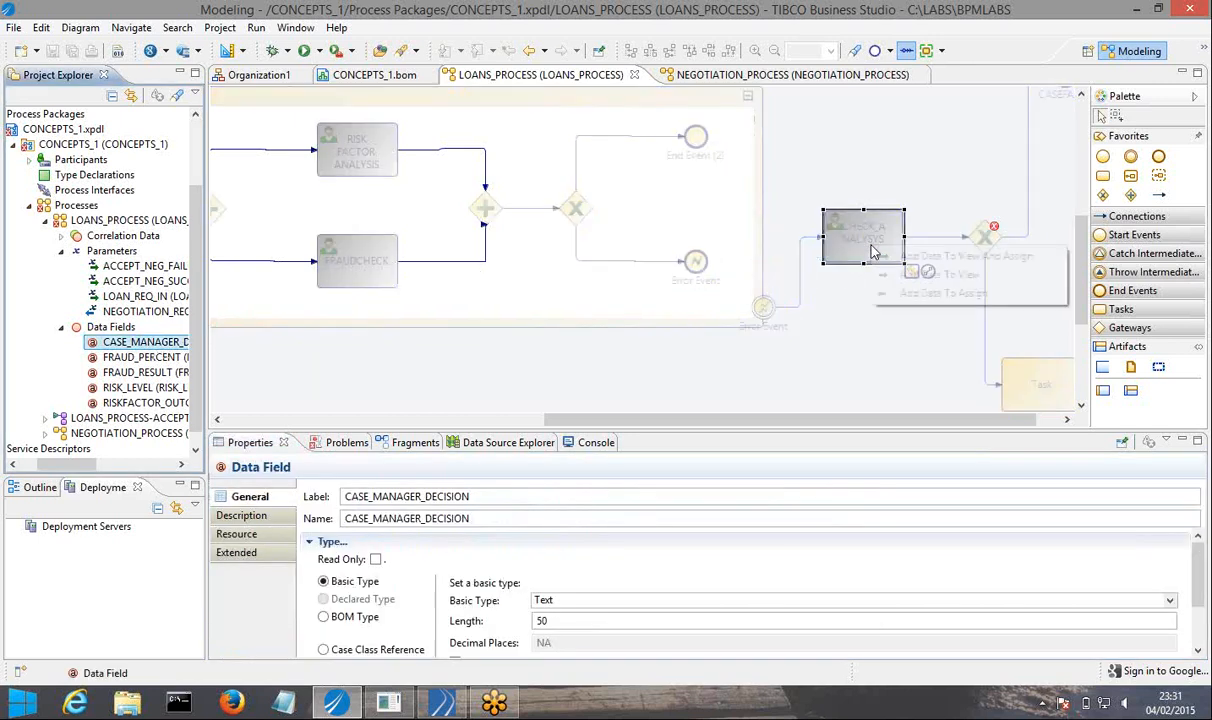
pyautogui.click(940, 293)
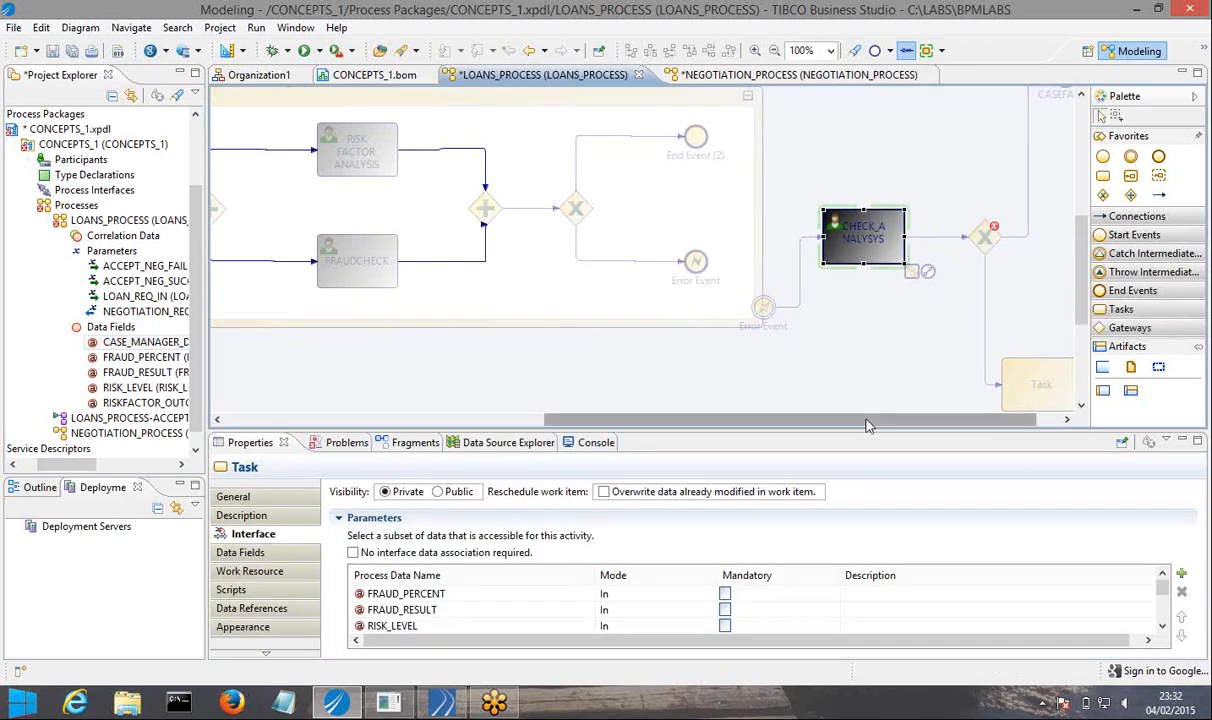
# Set the sequence flow from the exclusive gateway after CHECK_ANALYSYS to the unnamed task as Default.
pyautogui.moveTo(868, 424); pyautogui.dragTo(941, 416)
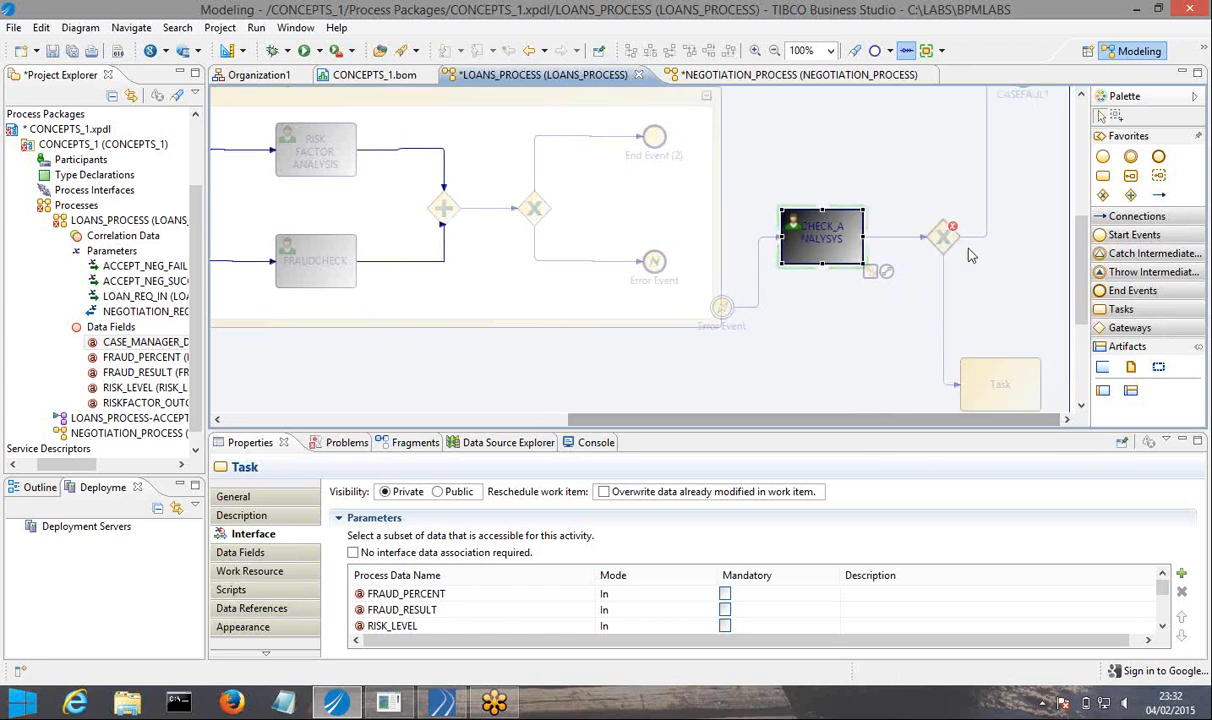
pyautogui.click(944, 294)
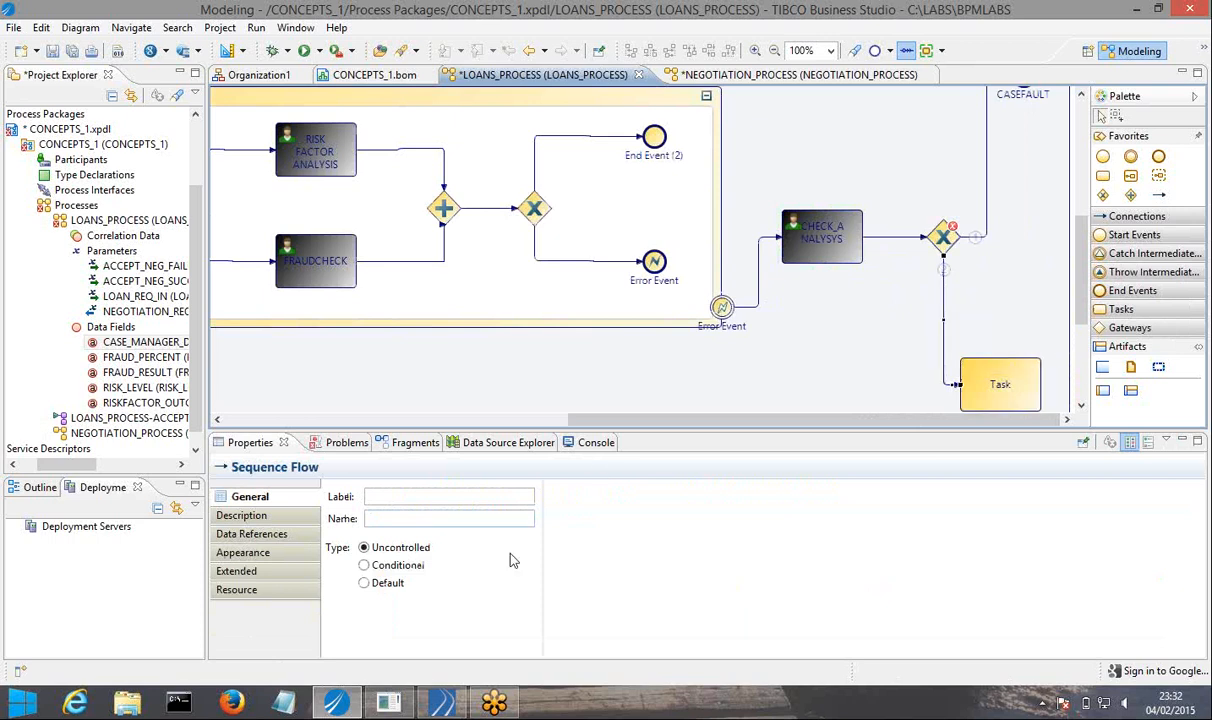
pyautogui.click(388, 586)
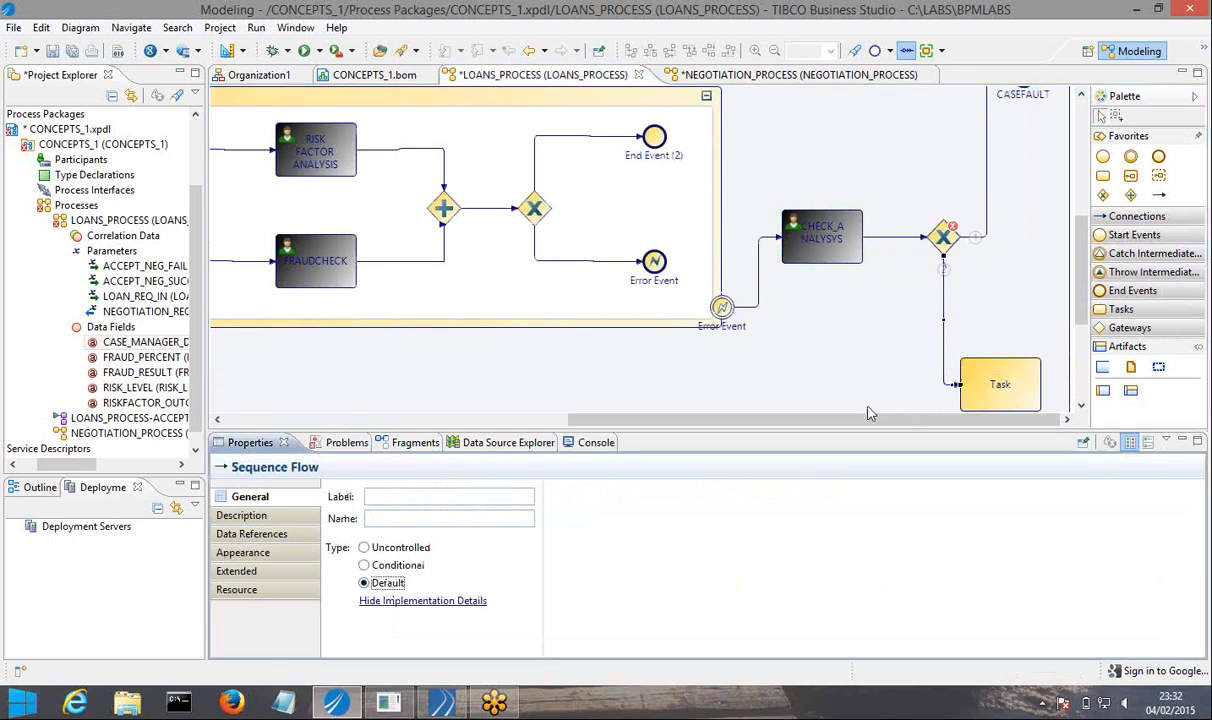
# Make the gateway's sequence flow to CASEFAULT conditional with the JavaScript CASE_MANAGER_DECISION == "FAULTED"; and save all open files.
pyautogui.scroll(3, 990, 320)
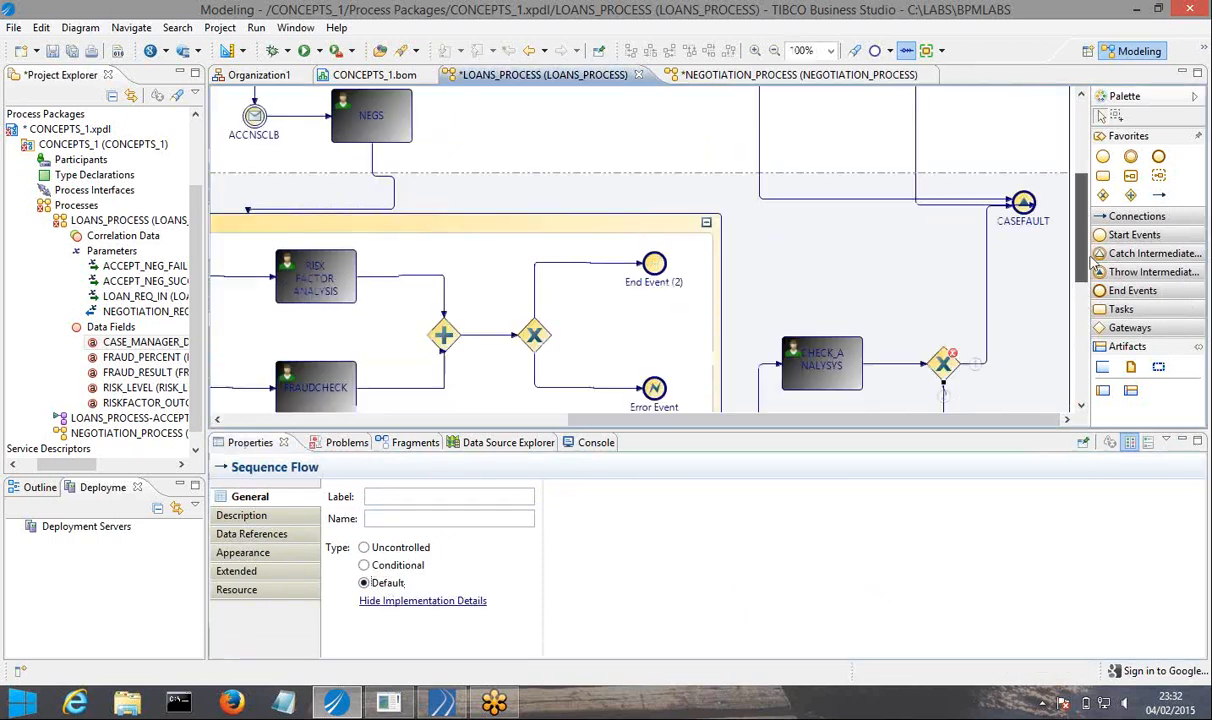
pyautogui.click(987, 327)
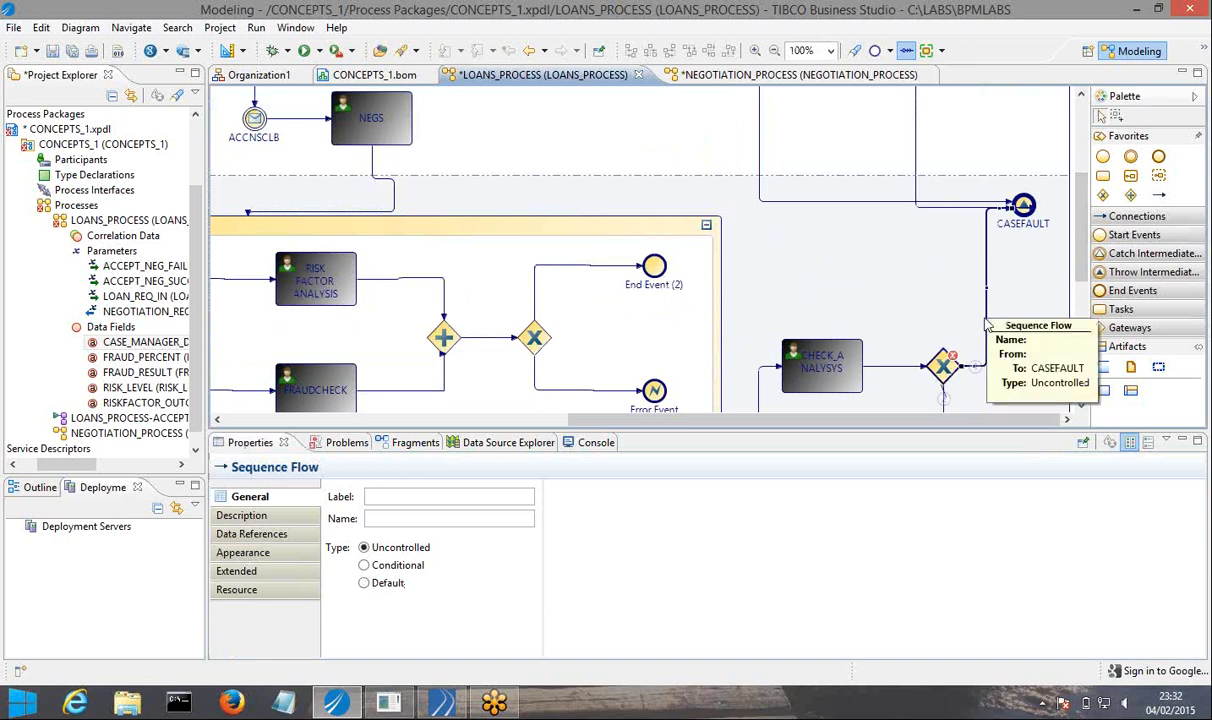
pyautogui.click(385, 565)
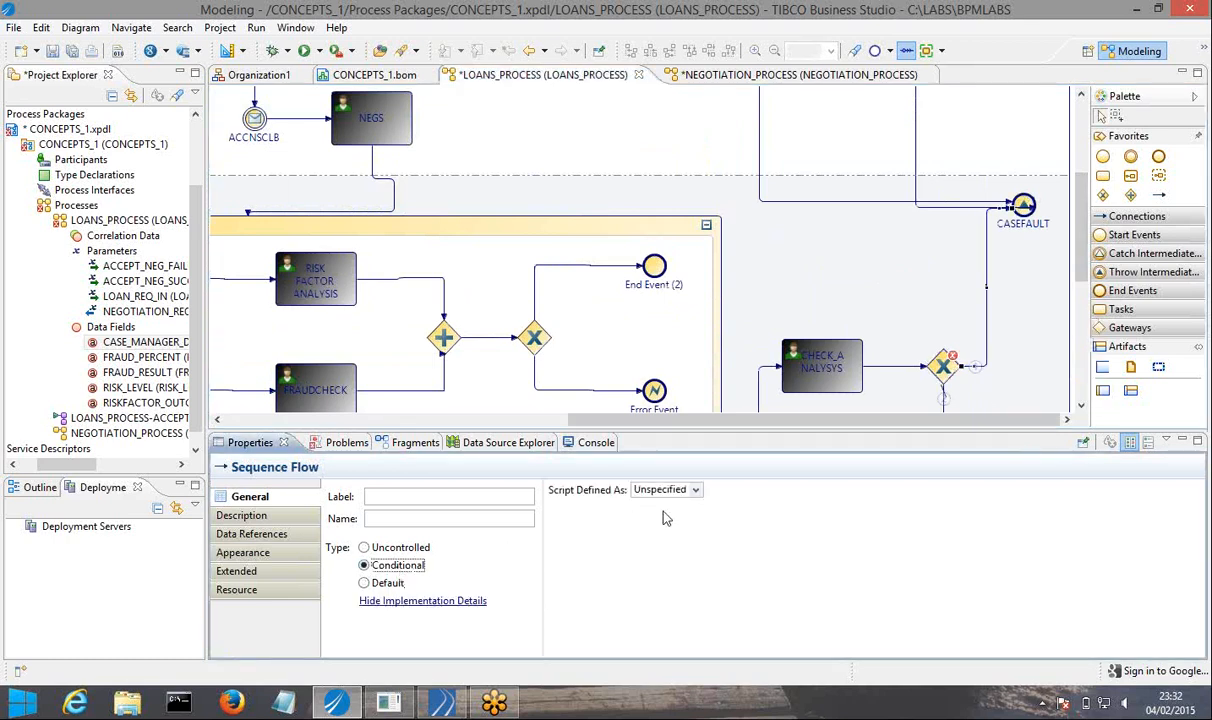
pyautogui.click(695, 490)
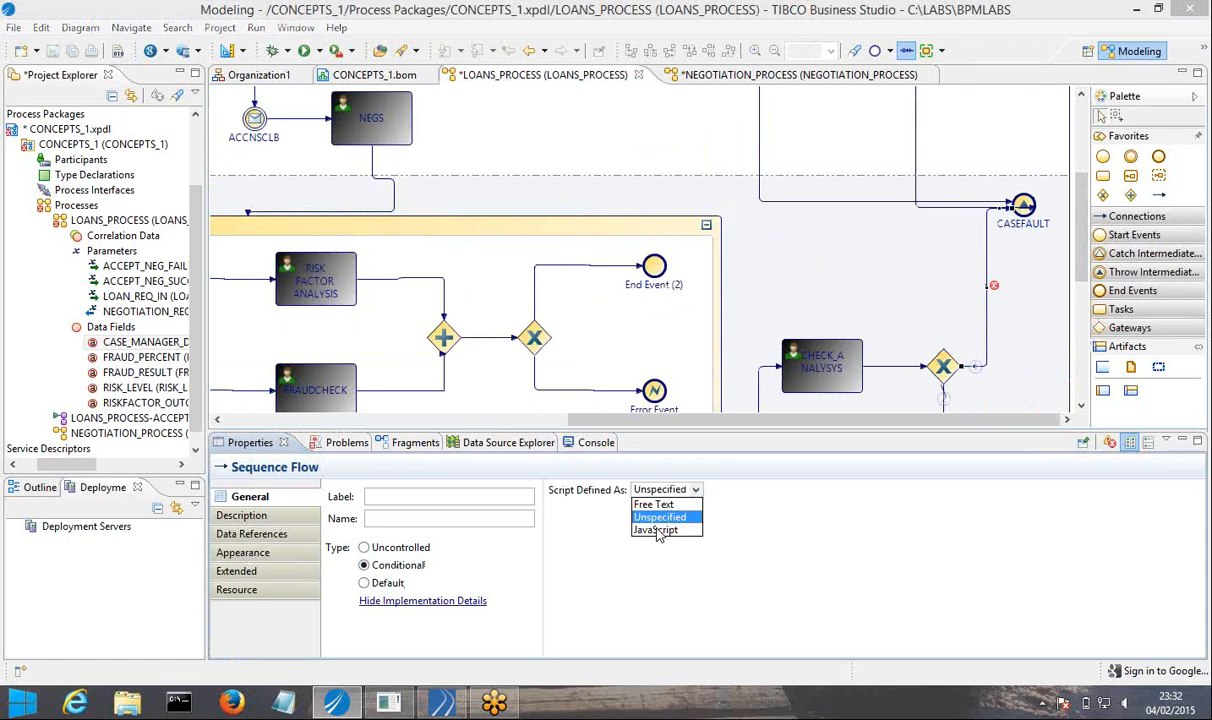
pyautogui.click(657, 531)
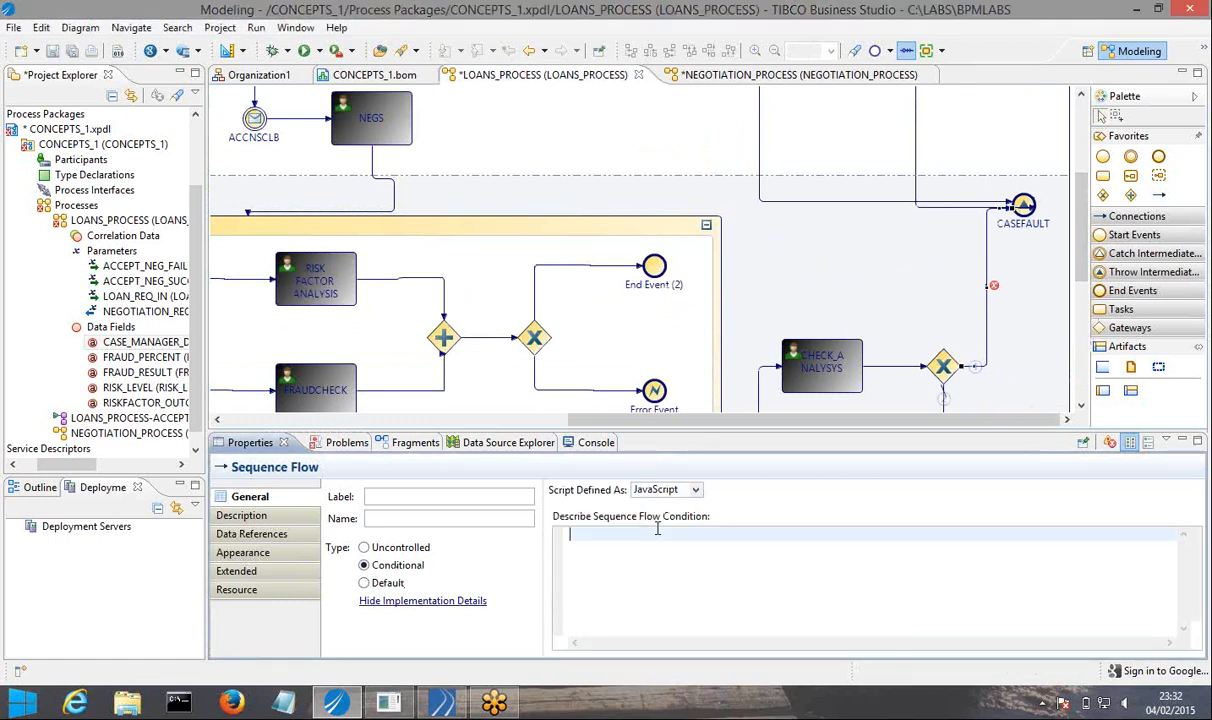
pyautogui.hotkey('ctrl', 'space')
pyautogui.write('CA')
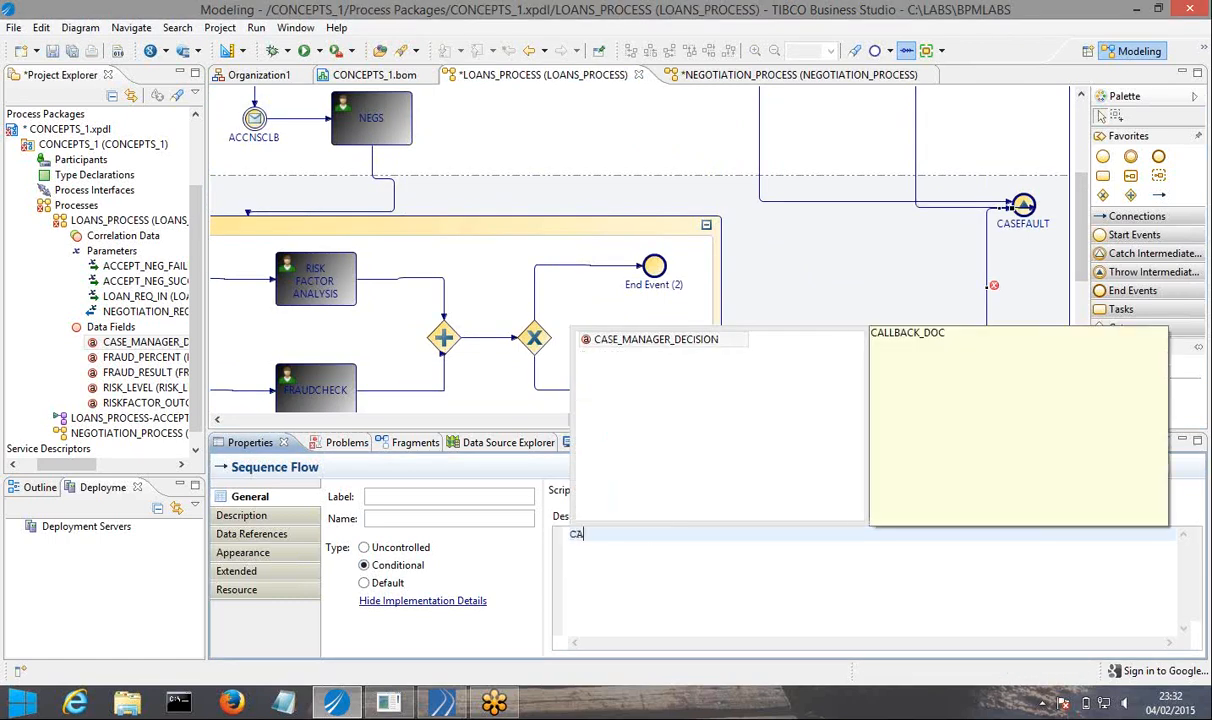
pyautogui.press('Return')
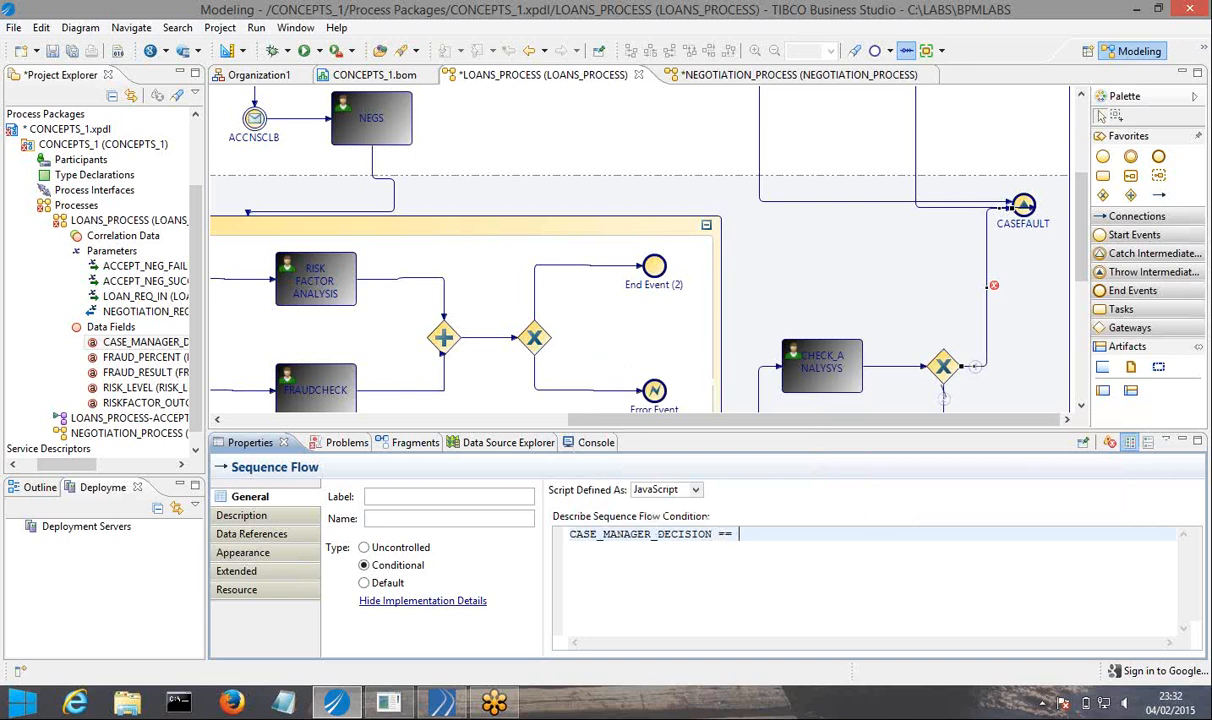
pyautogui.write('== "";')
pyautogui.click(74, 53)
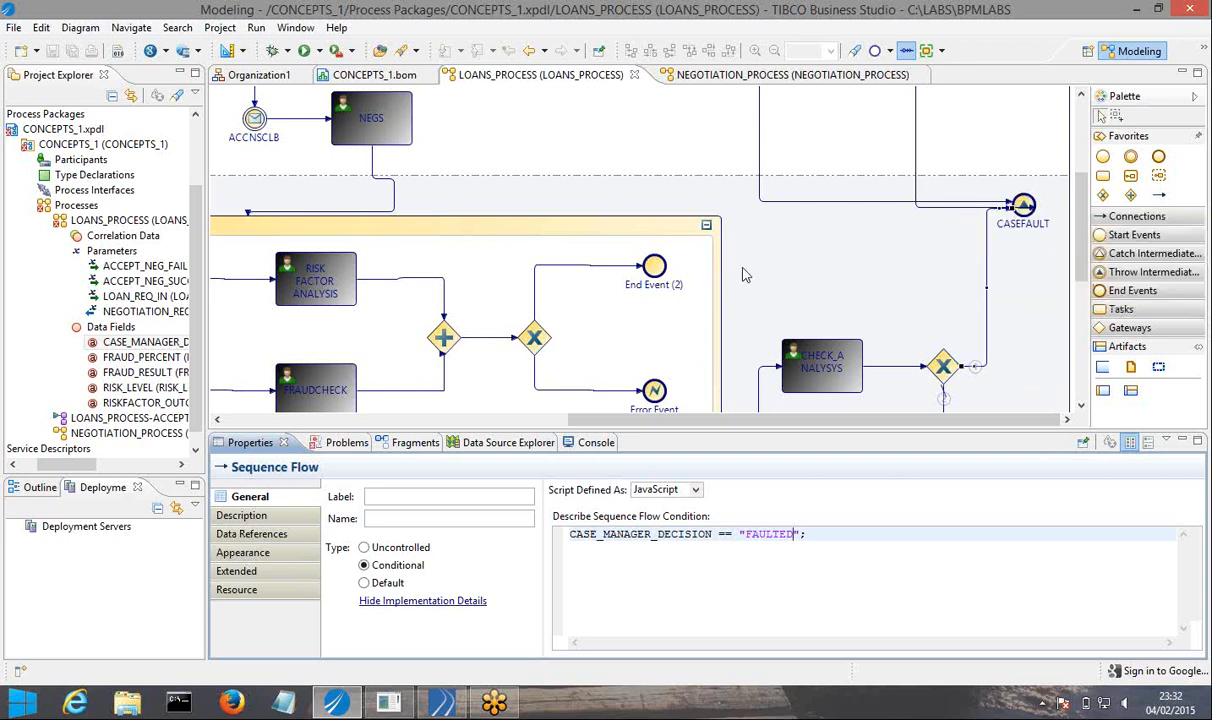
# Collapse the FCRF sub-process and enlarge the diagram area to review the flow from VERIFY POLICIES down to the event sub-process.
pyautogui.click(706, 229)
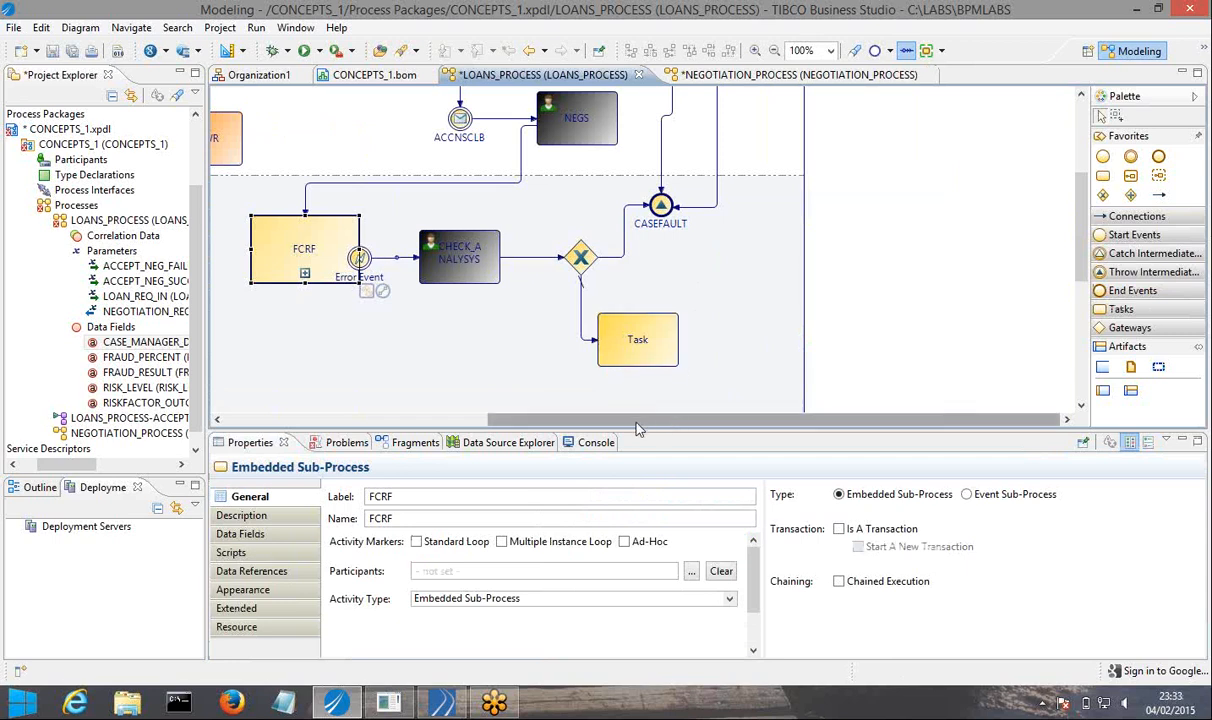
pyautogui.moveTo(637, 428); pyautogui.dragTo(414, 404)
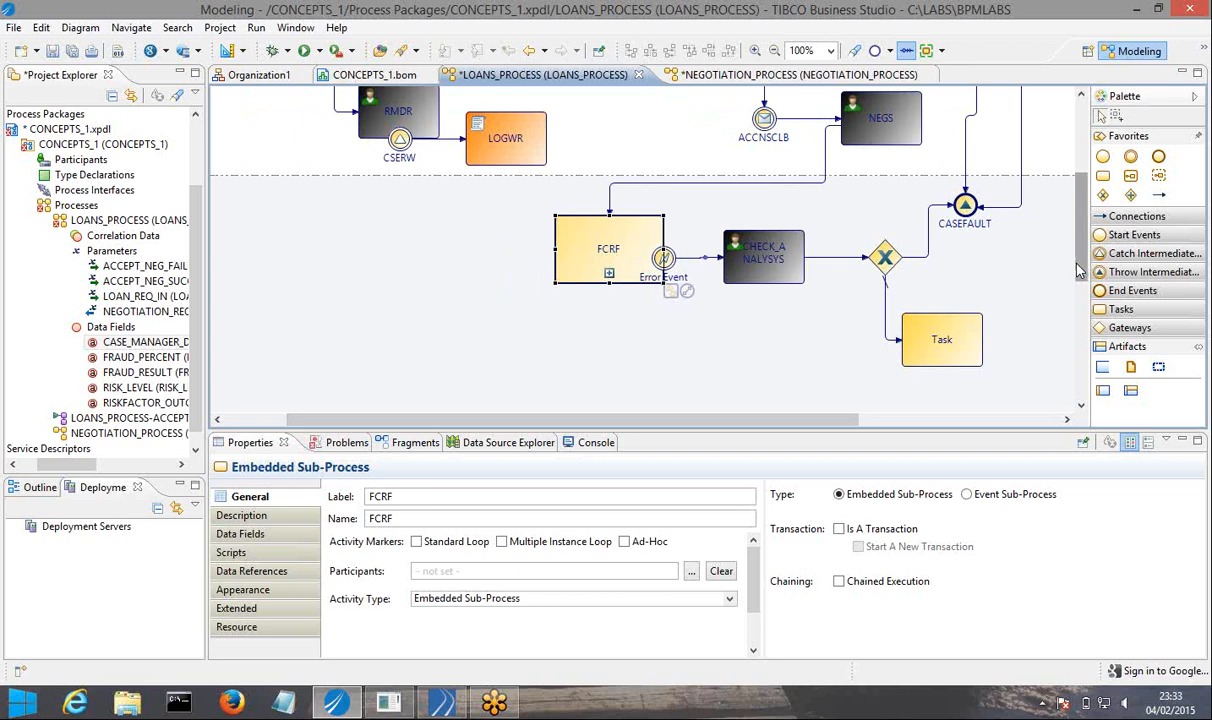
pyautogui.scroll(5, 1078, 270)
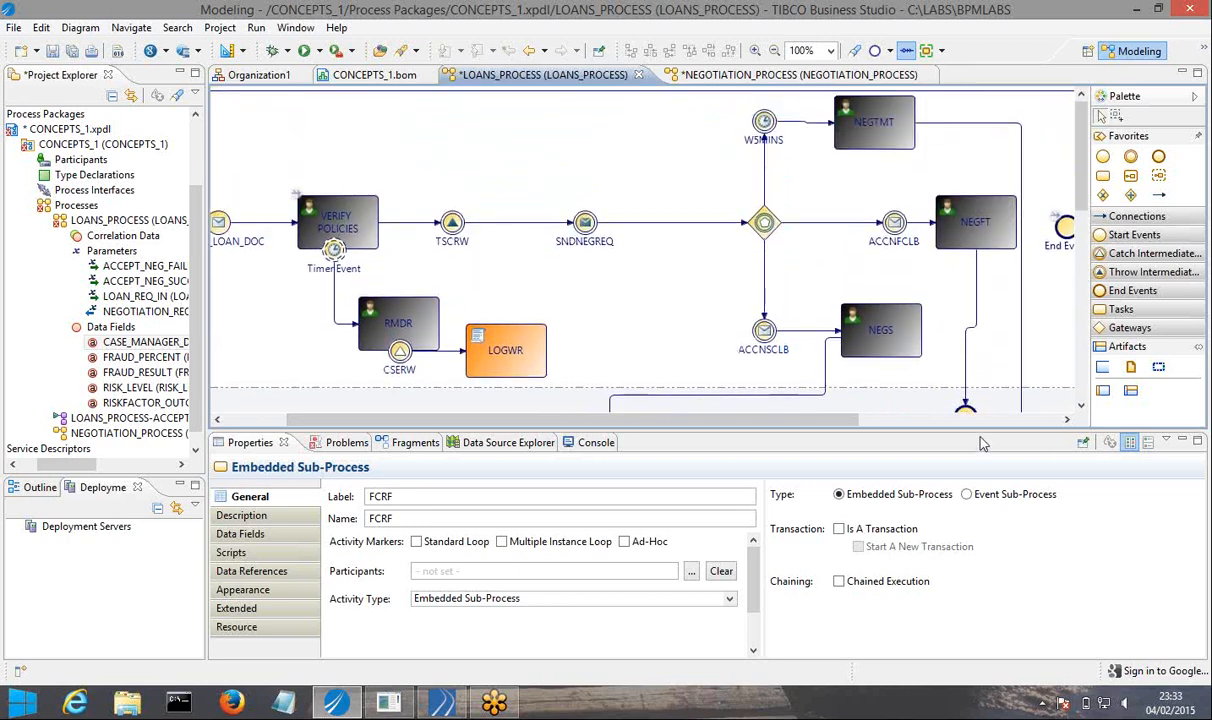
pyautogui.moveTo(983, 430); pyautogui.dragTo(990, 490)
pyautogui.moveTo(990, 498); pyautogui.dragTo(995, 522)
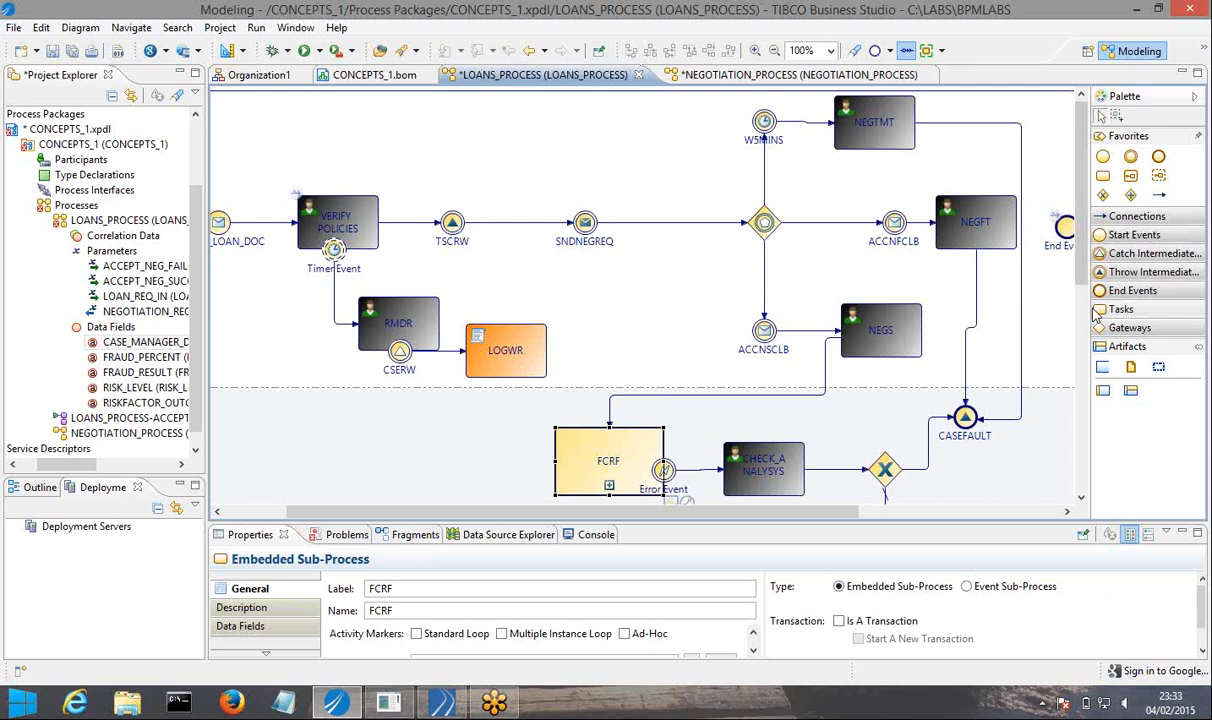
pyautogui.moveTo(1087, 309); pyautogui.dragTo(1145, 307)
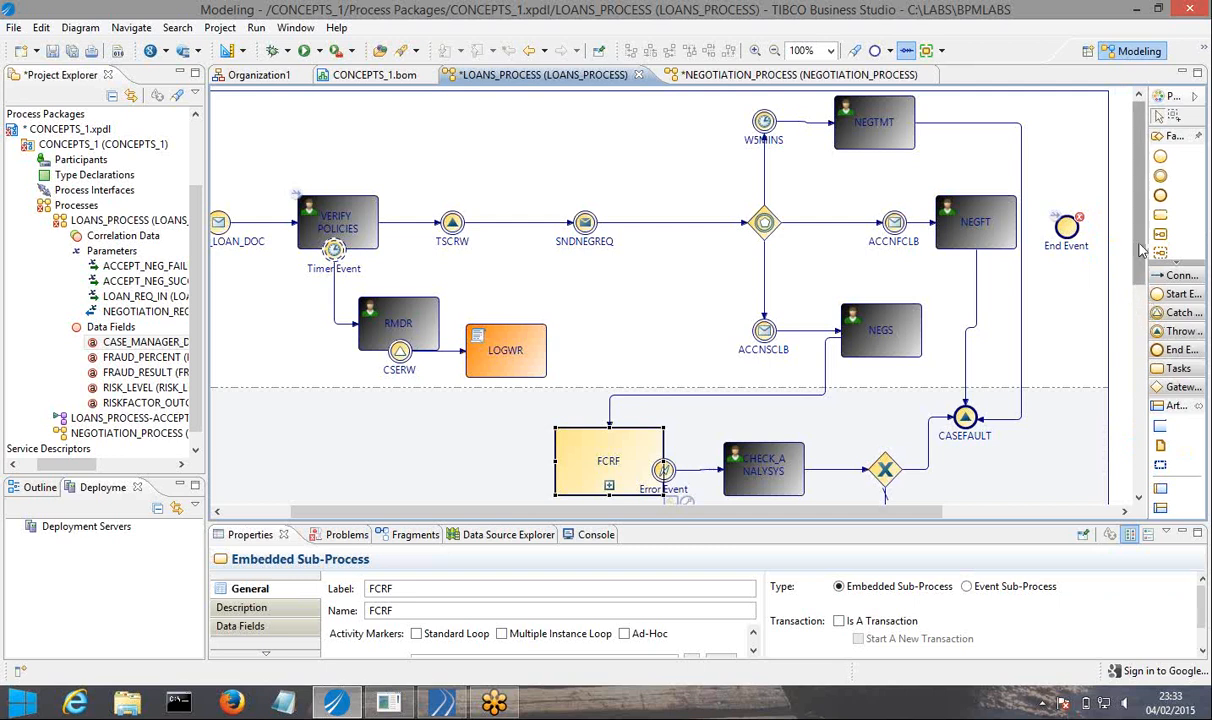
pyautogui.moveTo(1141, 250); pyautogui.dragTo(1141, 427)
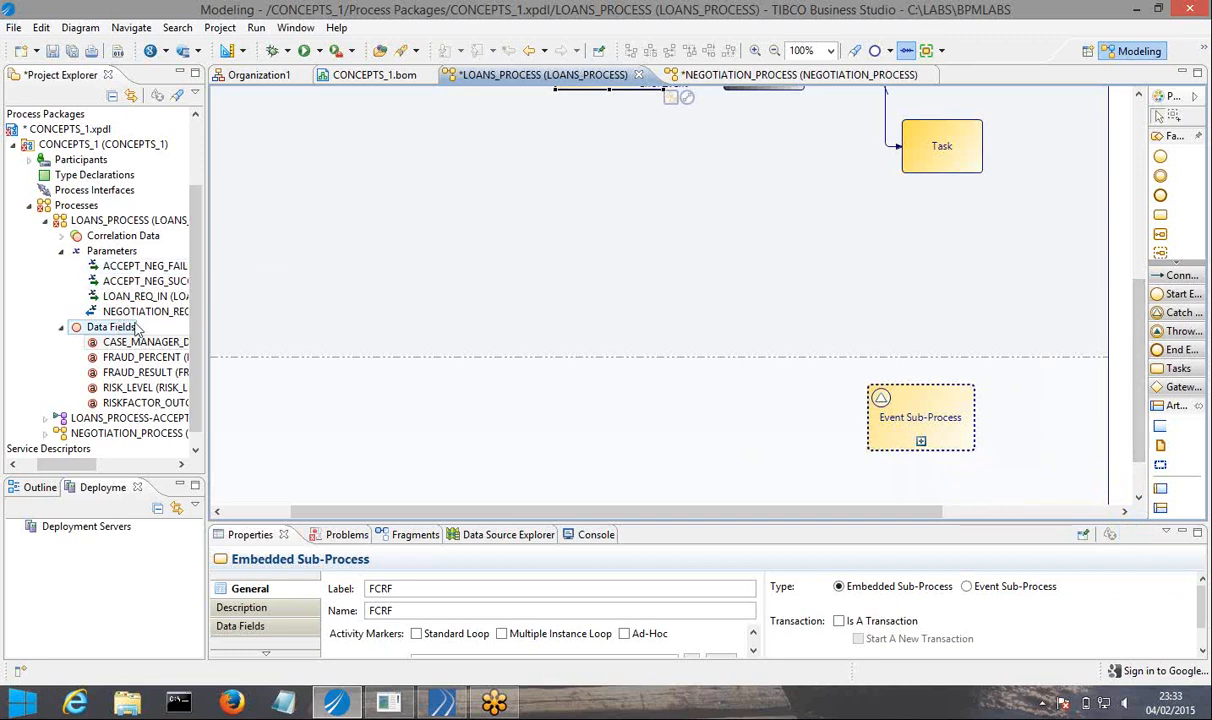
# Create a LOANS_PROCESS data field named FAULT_REASON of basic type Text with length 200, and save all files.
pyautogui.rightClick(137, 328)
pyautogui.moveTo(320, 336)
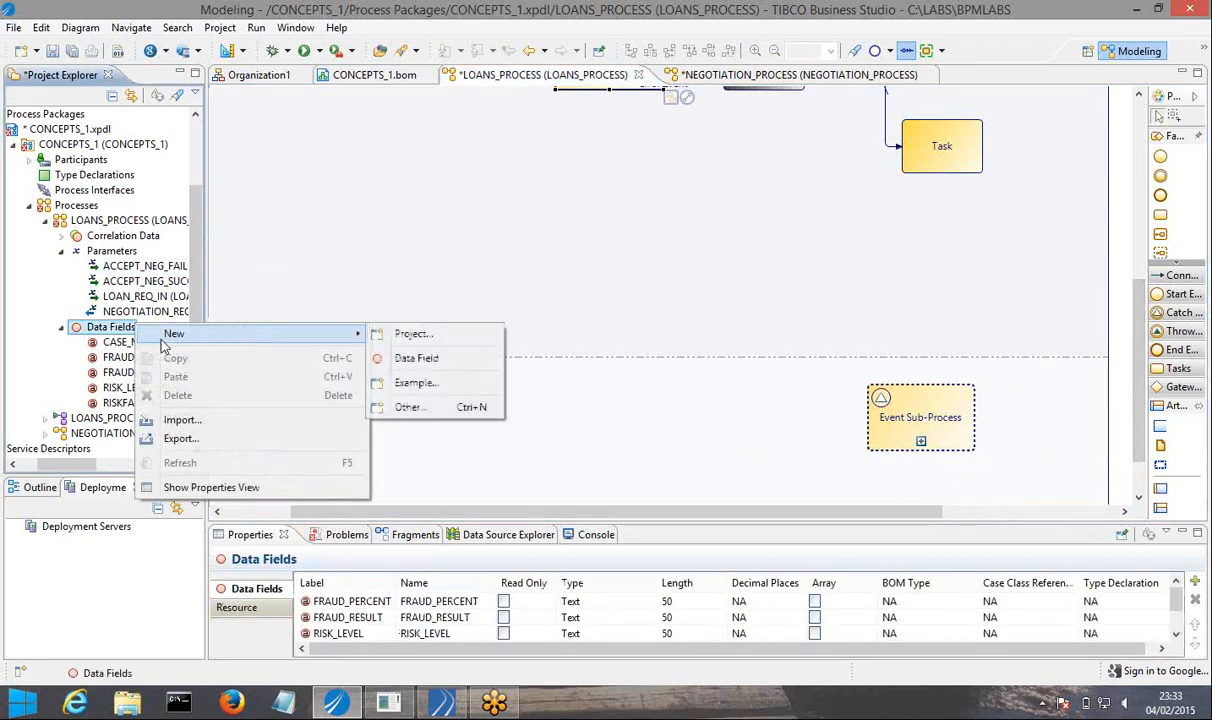
pyautogui.click(395, 357)
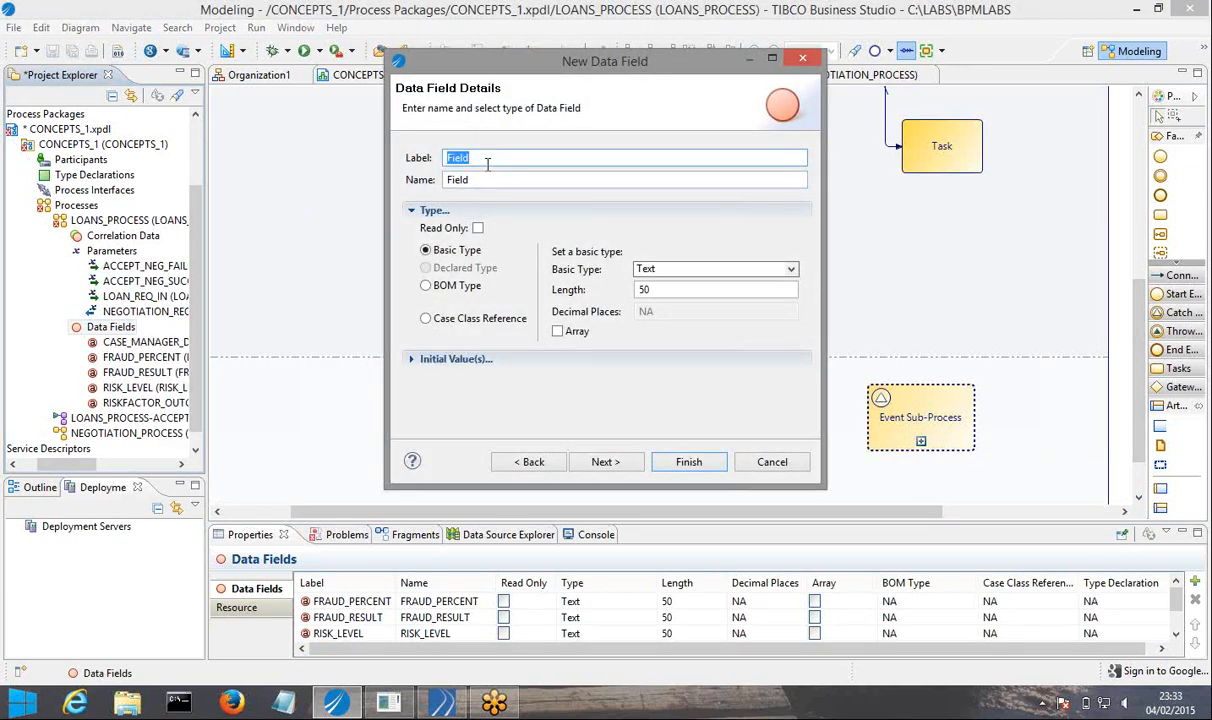
pyautogui.write('FAULT_')
pyautogui.write('REASON')
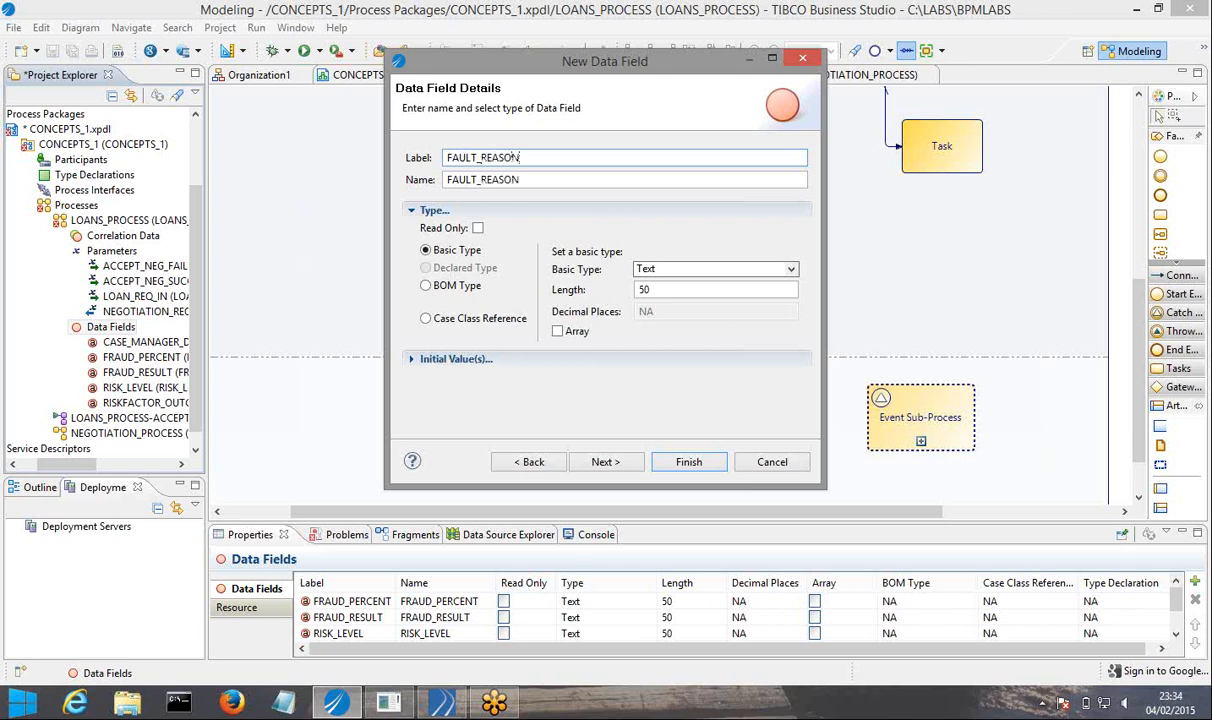
pyautogui.doubleClick(663, 288)
pyautogui.write('100')
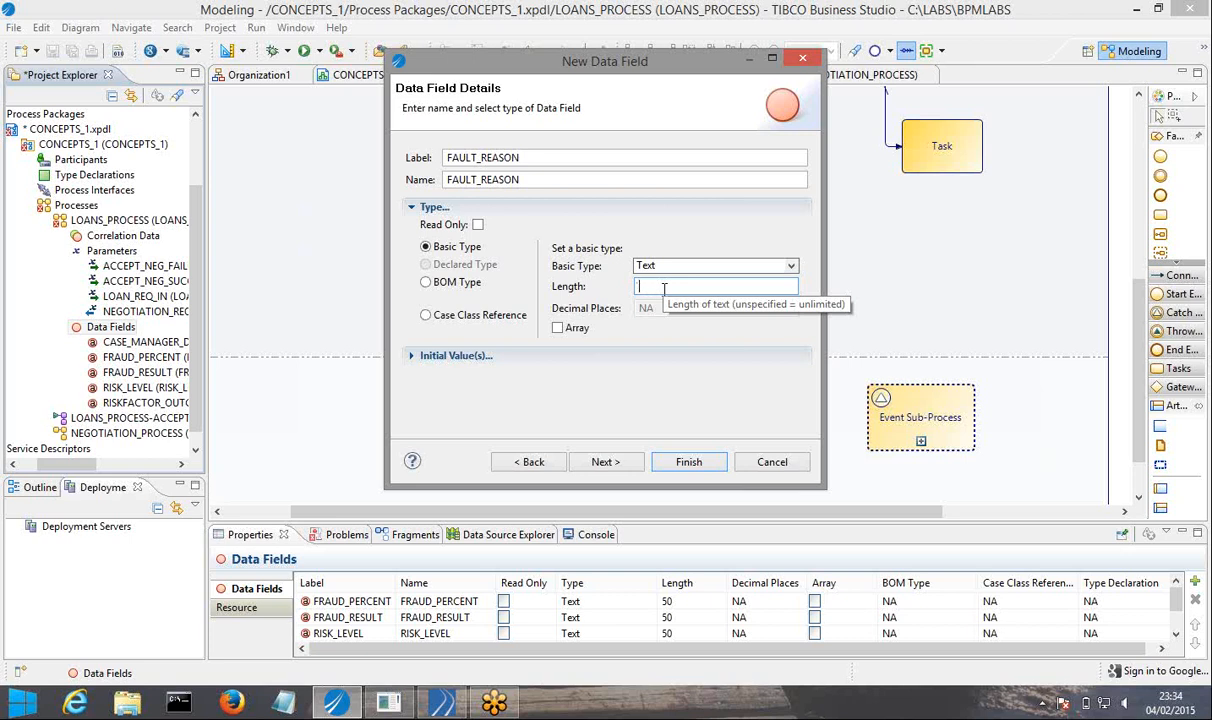
pyautogui.write('200')
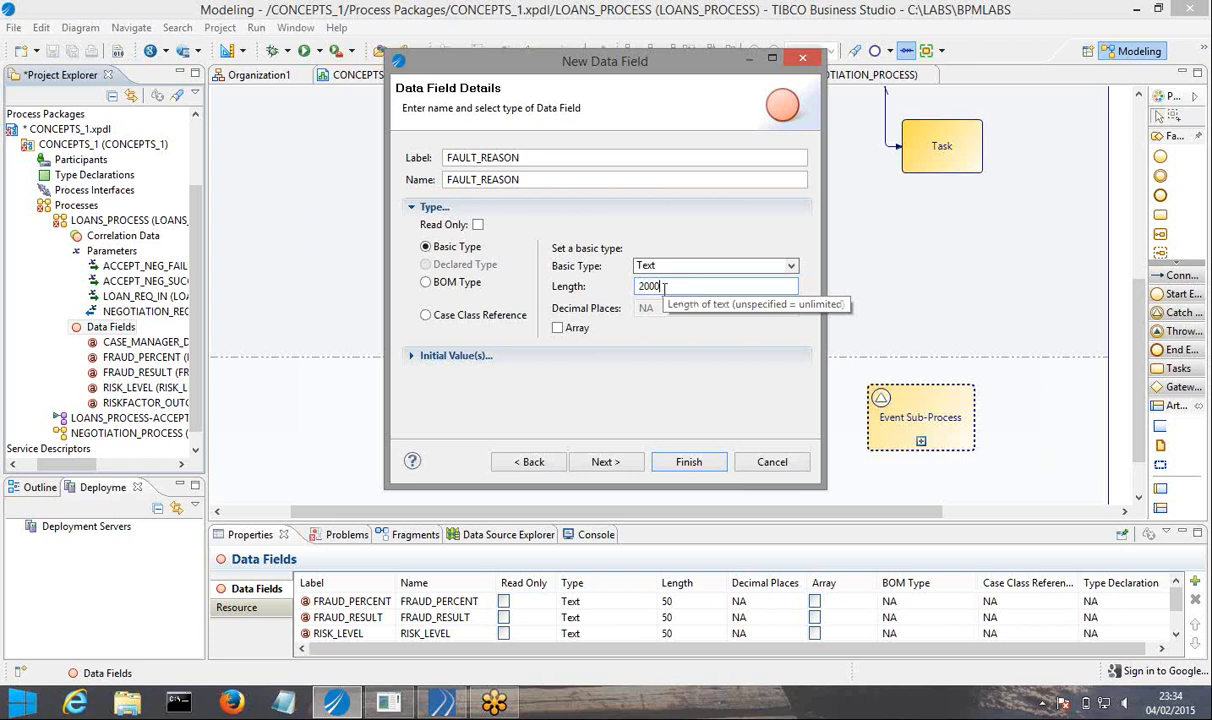
pyautogui.click(688, 462)
pyautogui.click(72, 53)
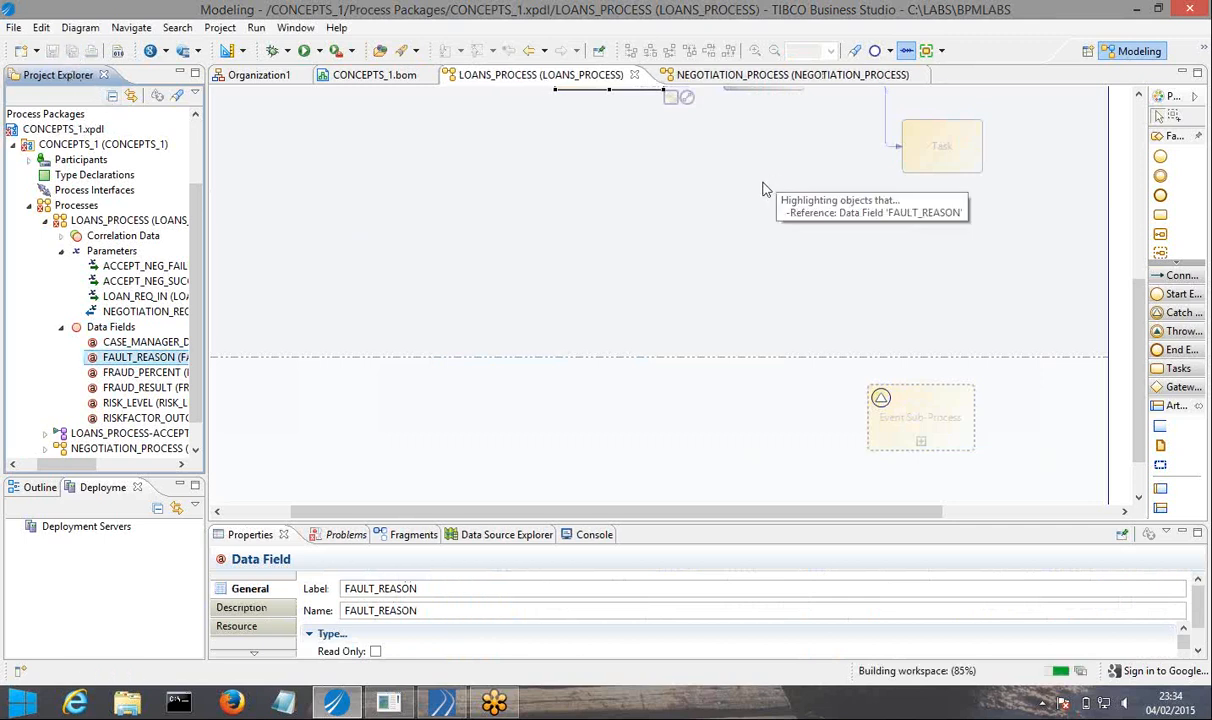
# Expand the event sub-process, add FAULT_REASON to the FAULT RESOLVER task as data to view, and save all files.
pyautogui.click(922, 446)
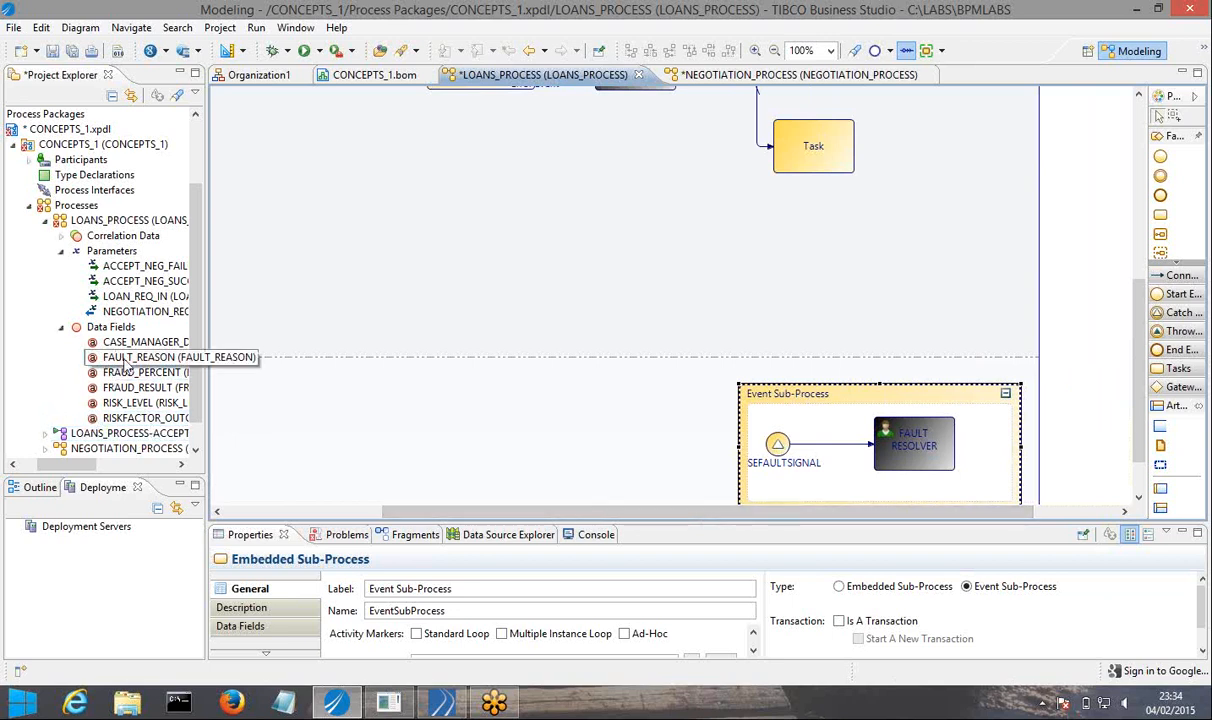
pyautogui.moveTo(131, 362); pyautogui.dragTo(926, 453)
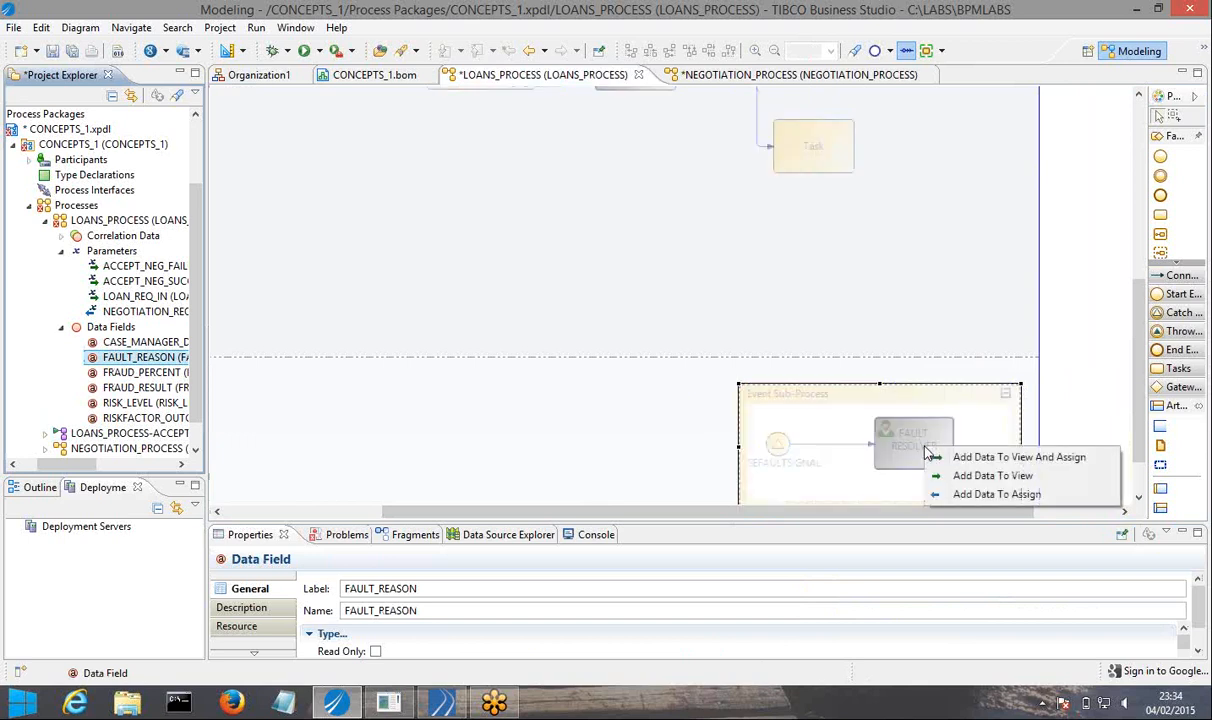
pyautogui.click(983, 476)
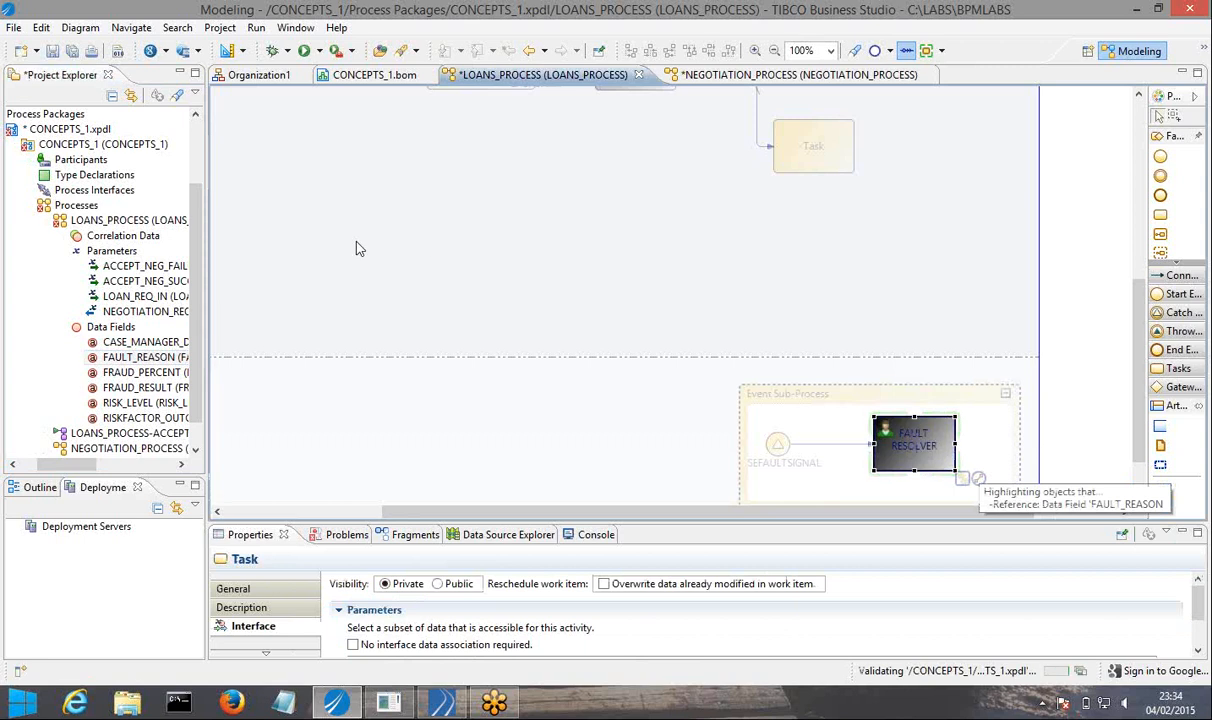
pyautogui.click(72, 51)
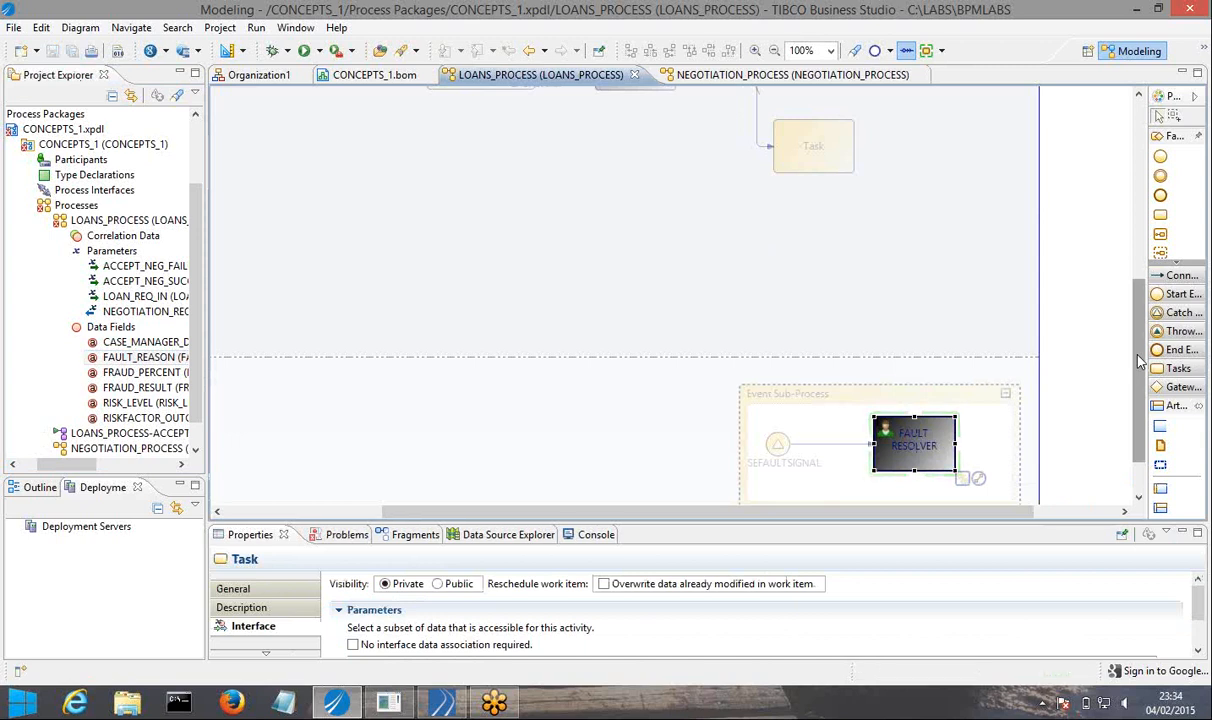
# Define the initiate script of the CASEFAULT end event as JavaScript.
pyautogui.scroll(1, 1138, 335)
pyautogui.scroll(1, 1138, 330)
pyautogui.moveTo(1138, 318); pyautogui.dragTo(1140, 243)
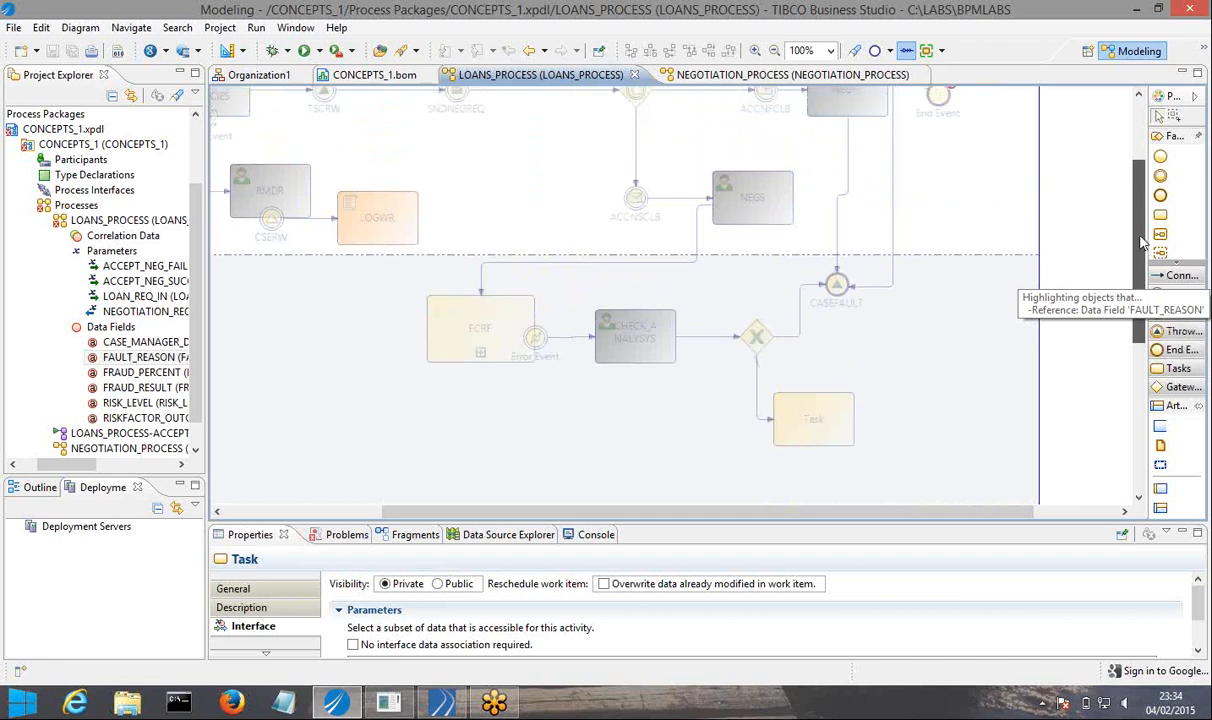
pyautogui.click(815, 318)
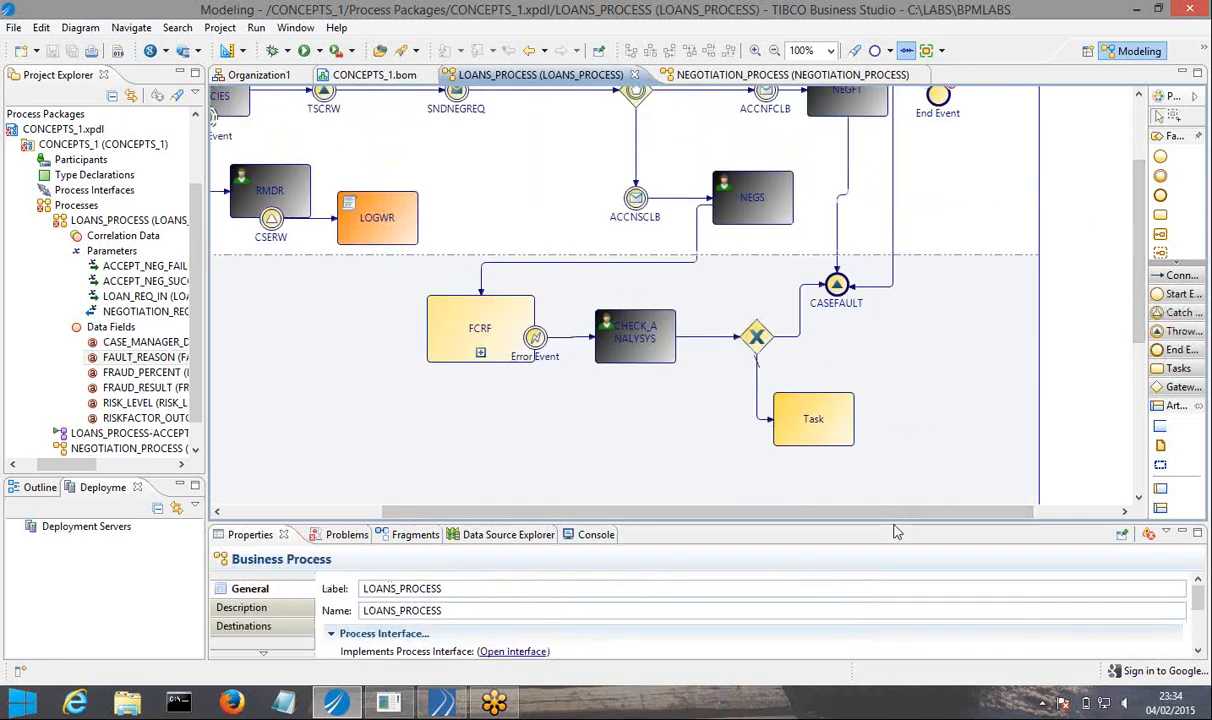
pyautogui.moveTo(893, 522); pyautogui.dragTo(845, 438)
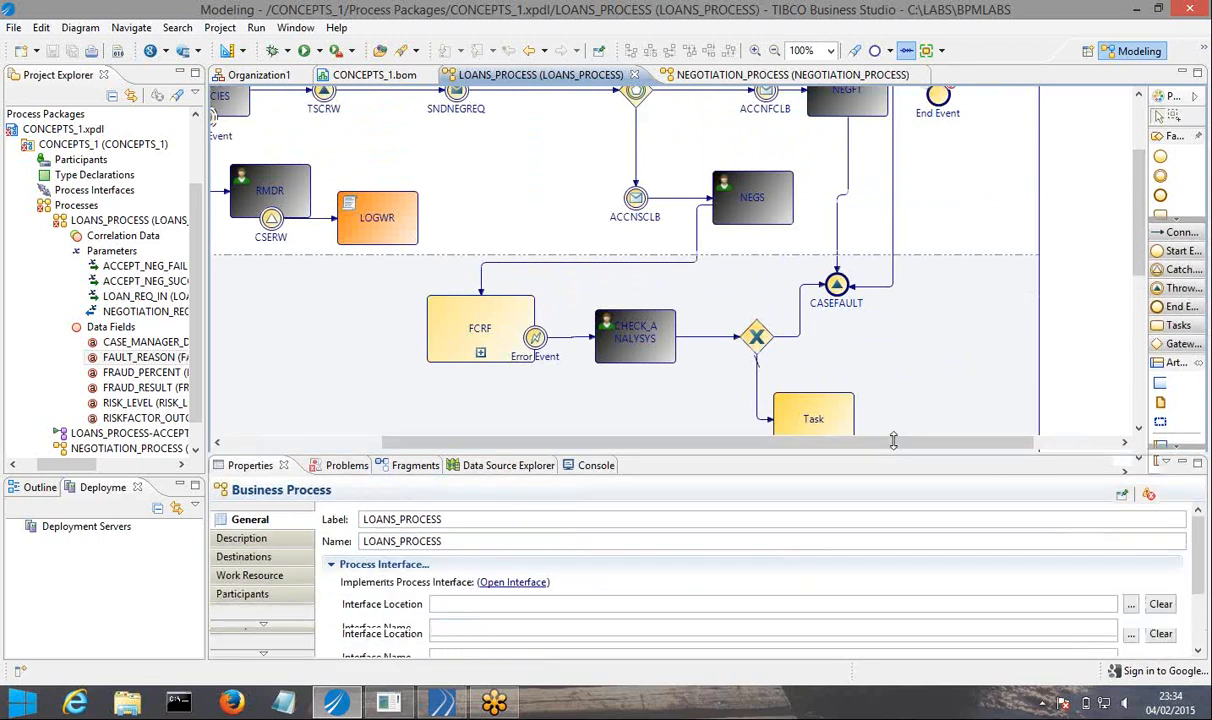
pyautogui.click(838, 288)
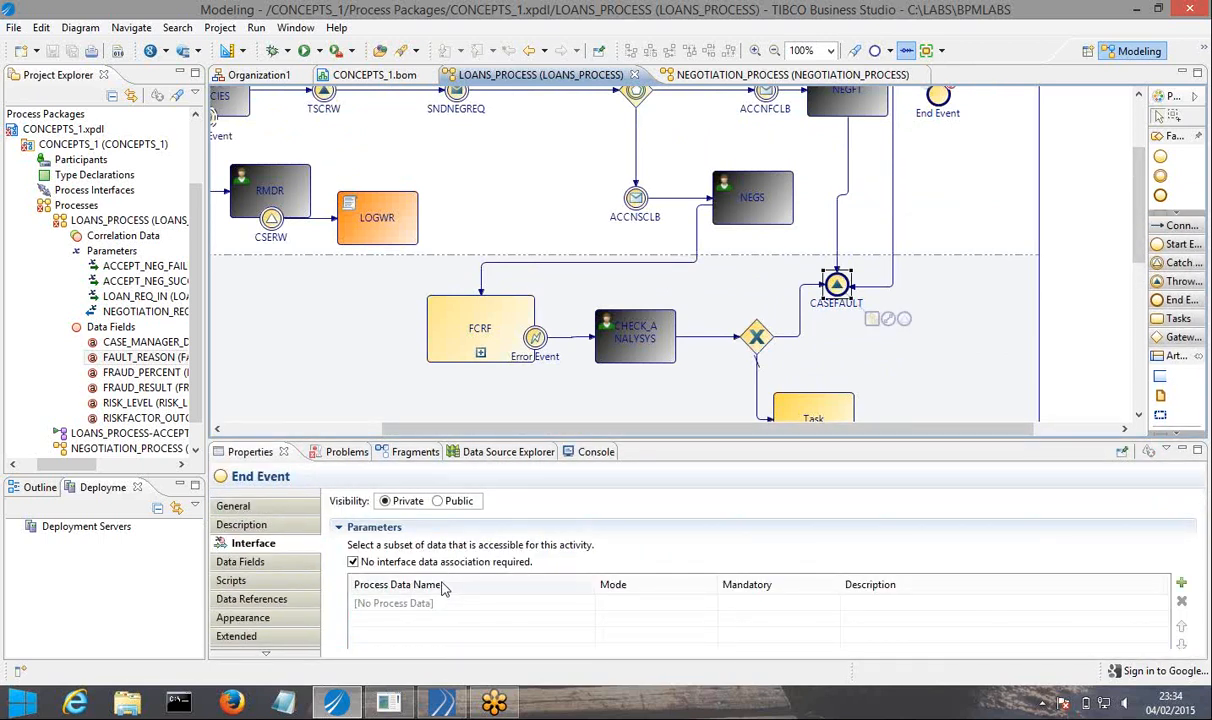
pyautogui.click(235, 581)
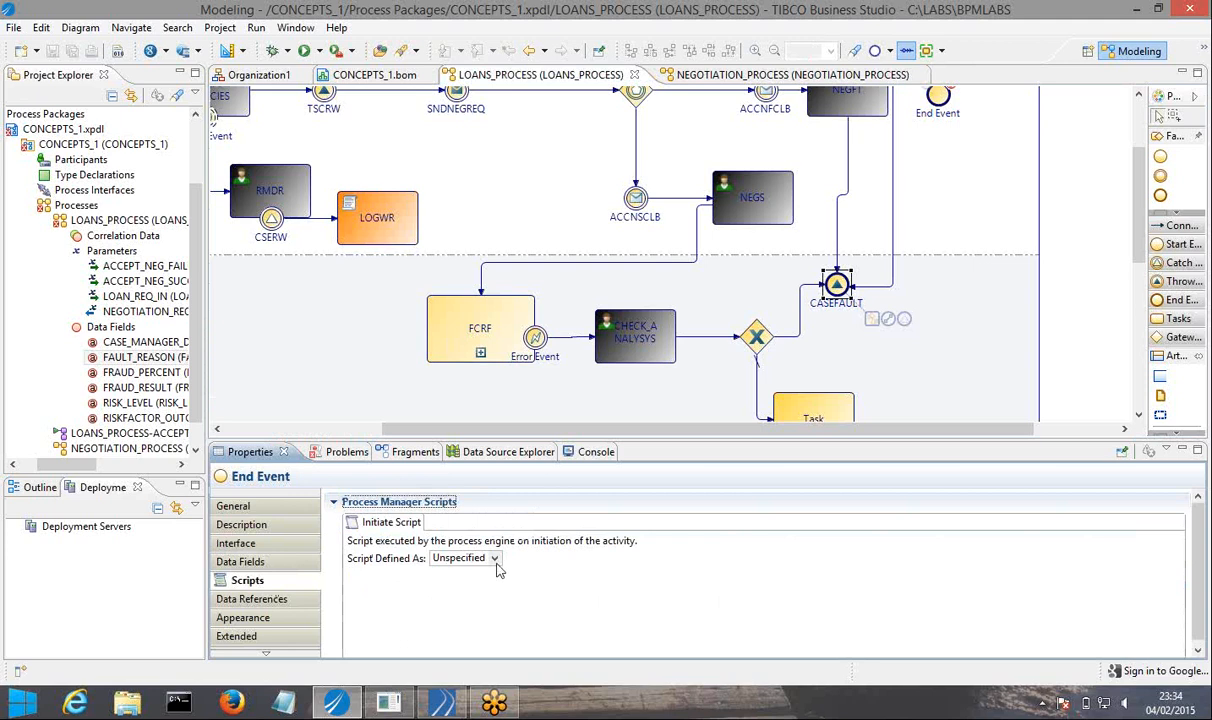
pyautogui.click(494, 560)
pyautogui.click(455, 598)
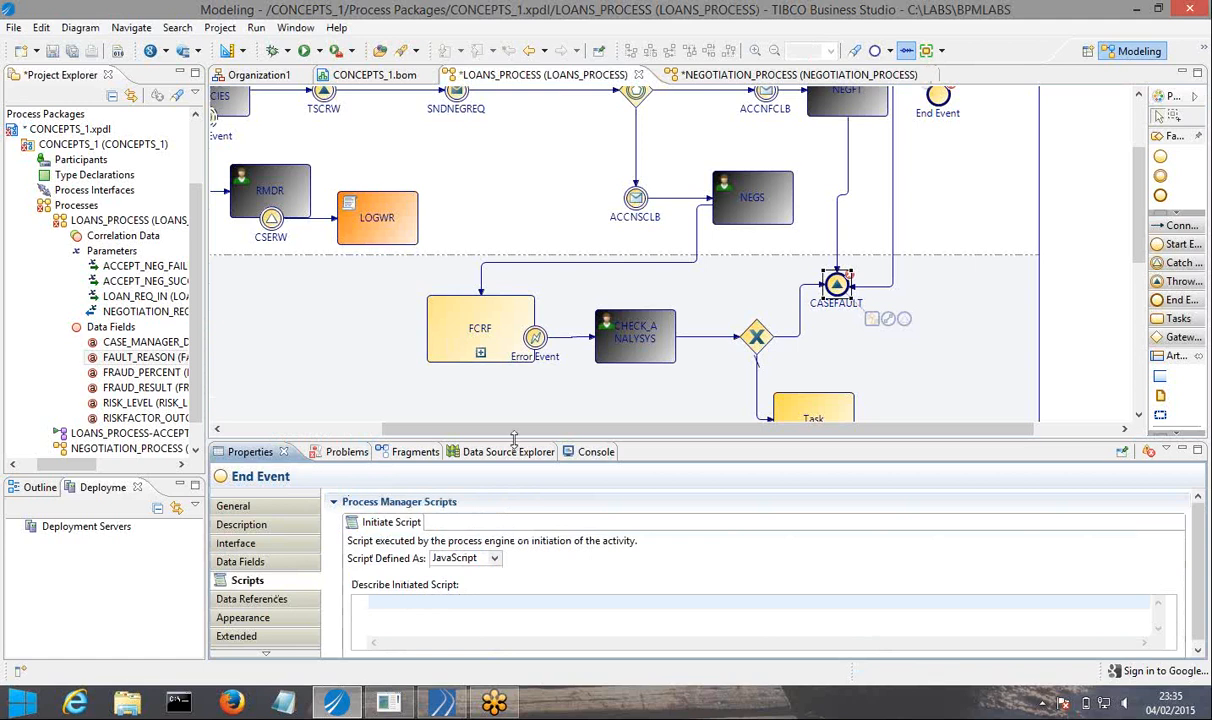
pyautogui.moveTo(489, 437); pyautogui.dragTo(489, 396)
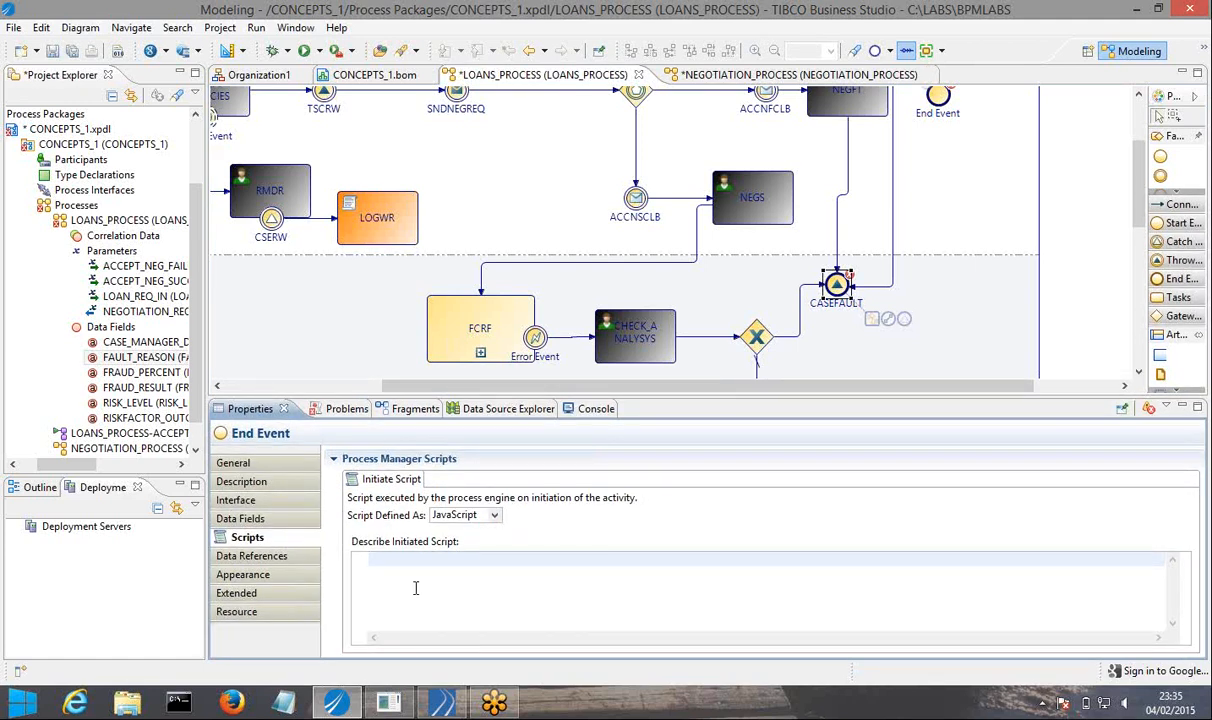
# Try assigning an empty string to FAULT_REASON in CASEFAULT's initiate script.
pyautogui.hotkey('ctrl', 'space')
pyautogui.press('Down')
pyautogui.press('Down')
pyautogui.press('Down')
pyautogui.press('Down')
pyautogui.press('Return')
pyautogui.write('= "";')
pyautogui.click(476, 559)
# Reset CASEFAULT's initiate script to Unspecified and save all files.
pyautogui.click(465, 515)
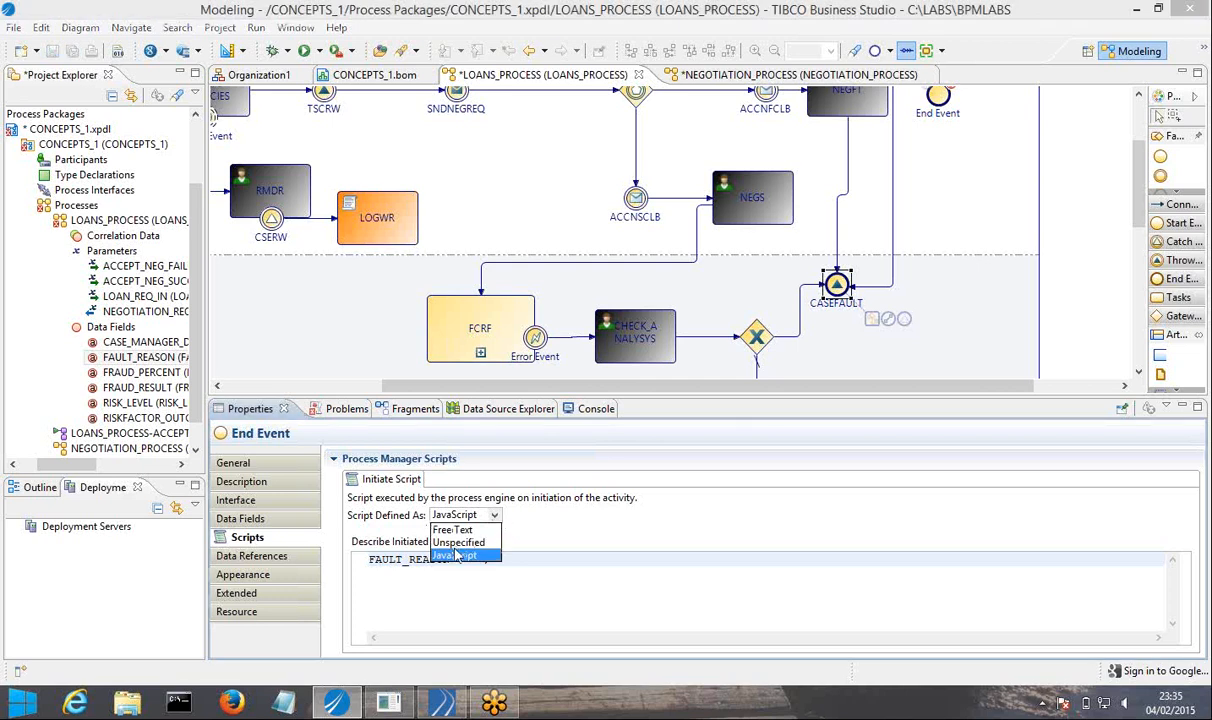
pyautogui.click(458, 542)
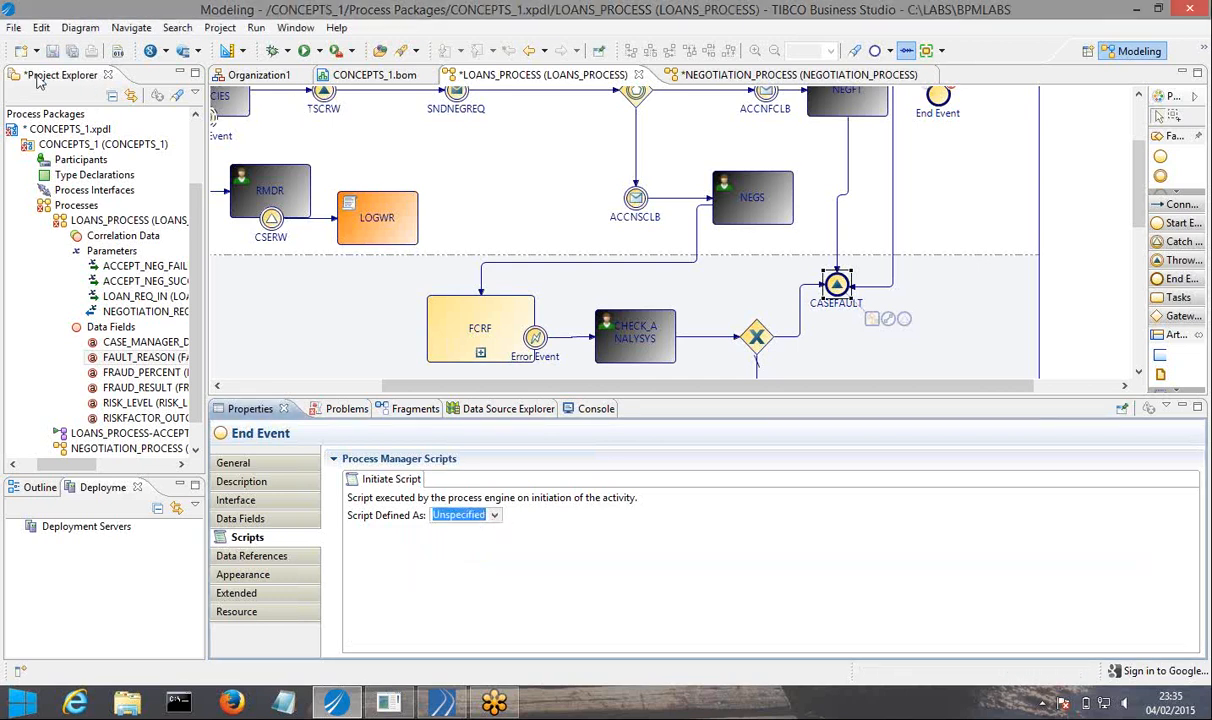
pyautogui.click(72, 57)
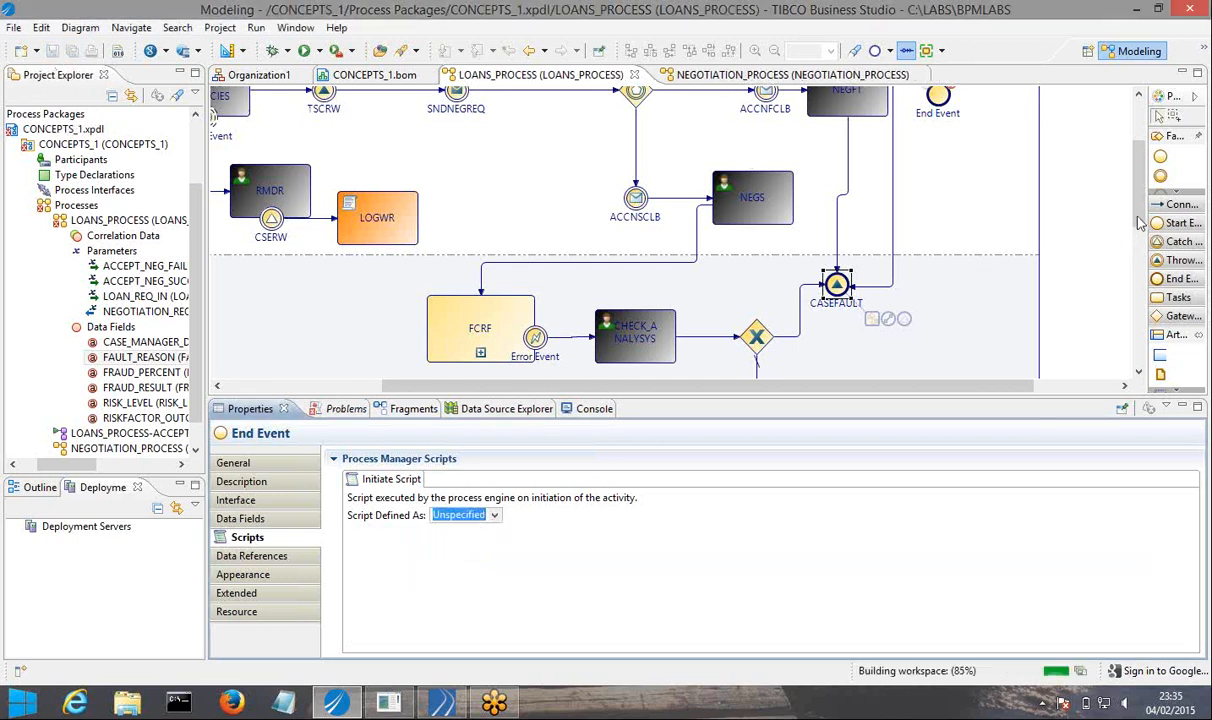
# Define the complete script of the NEGTMT task as JavaScript.
pyautogui.moveTo(1141, 222); pyautogui.dragTo(1159, 172)
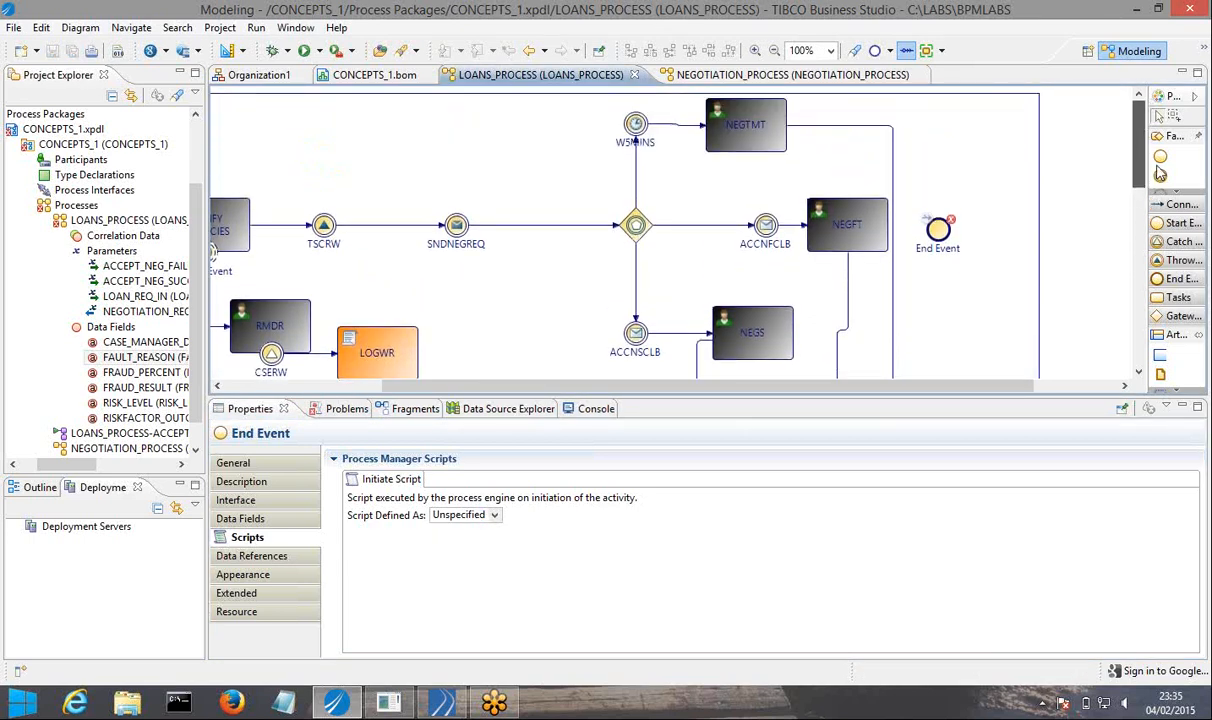
pyautogui.click(762, 150)
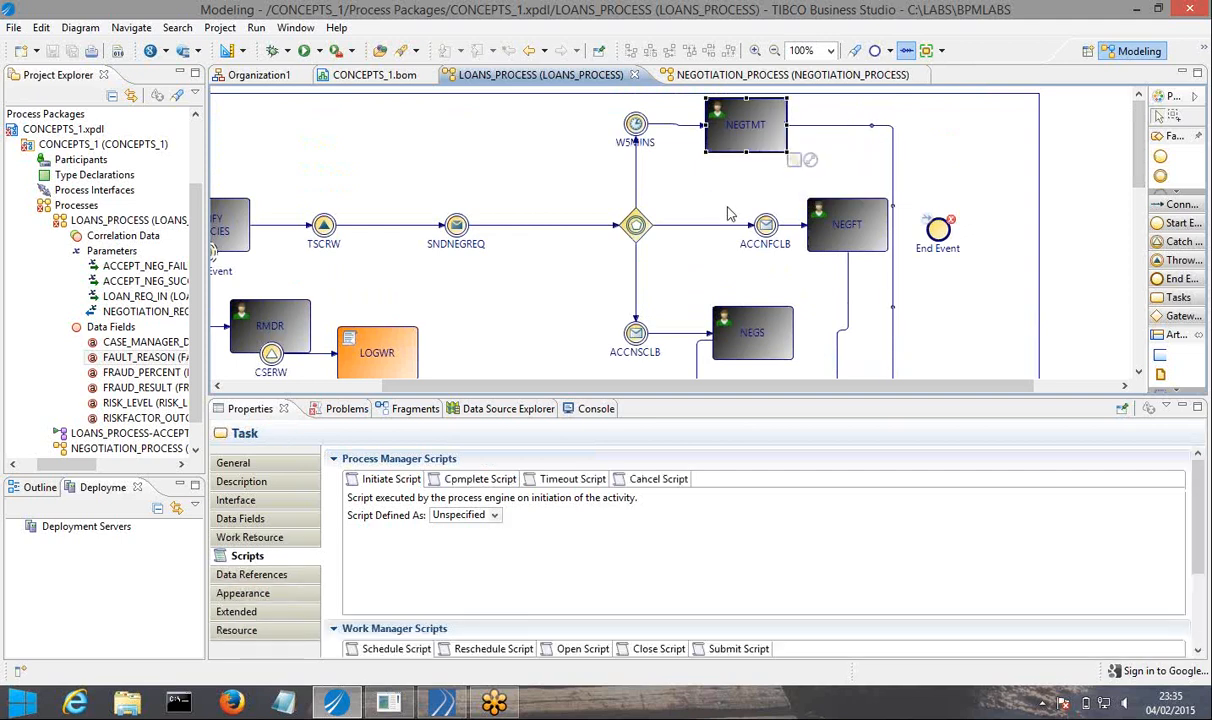
pyautogui.click(474, 487)
pyautogui.click(445, 516)
pyautogui.click(458, 553)
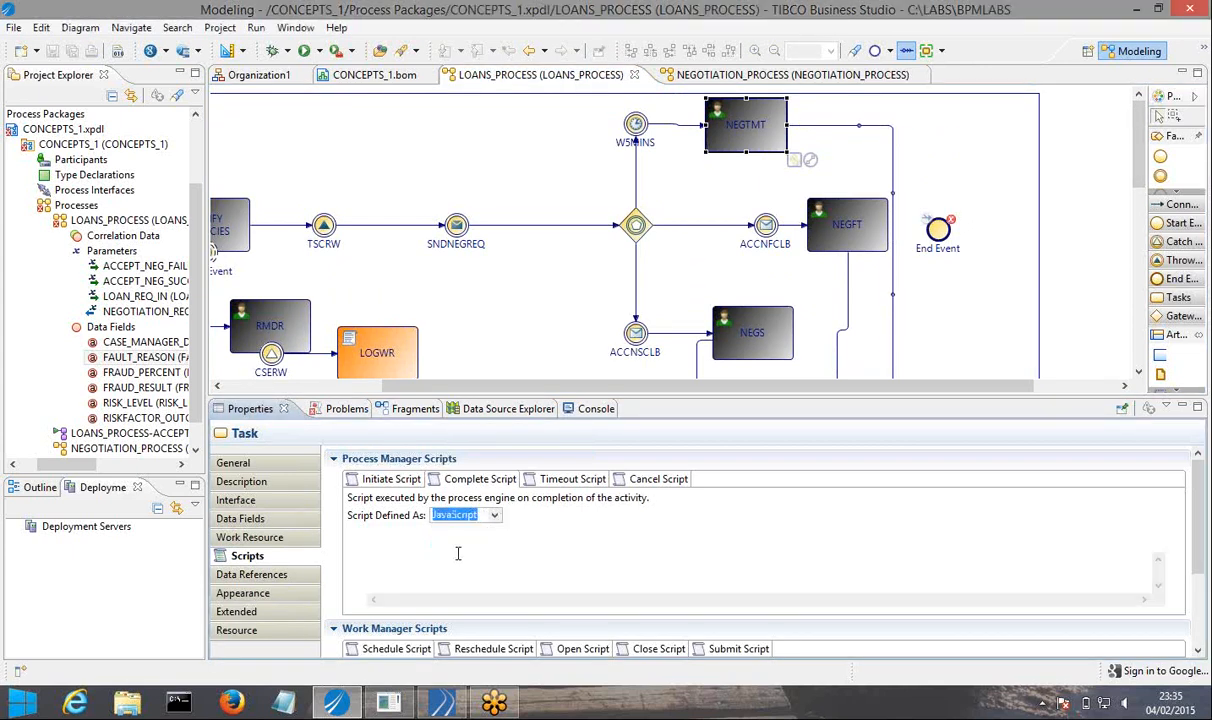
pyautogui.click(421, 566)
# Write FAULT_REASON = "CASE FAULTED DUE TO NEGOTIATION REQUEST TIMEDOUT"; in NEGTMT's complete script and save.
pyautogui.hotkey('ctrl', 'space')
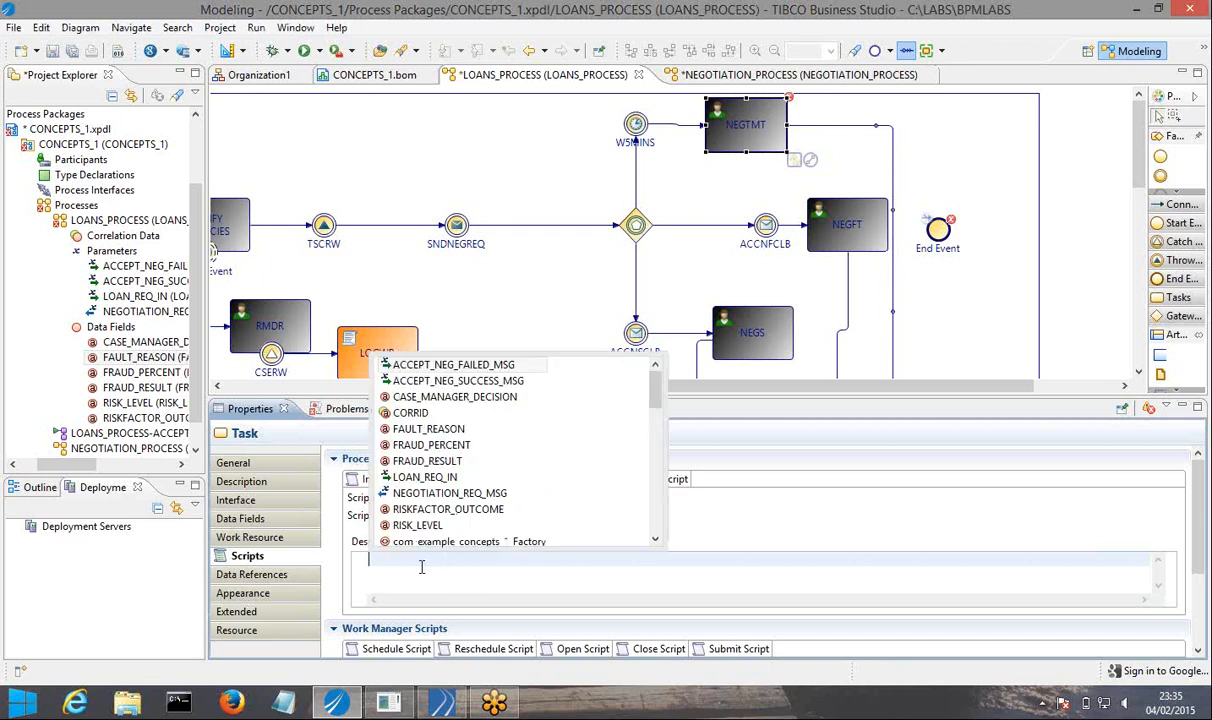
pyautogui.write('FA')
pyautogui.press('Return')
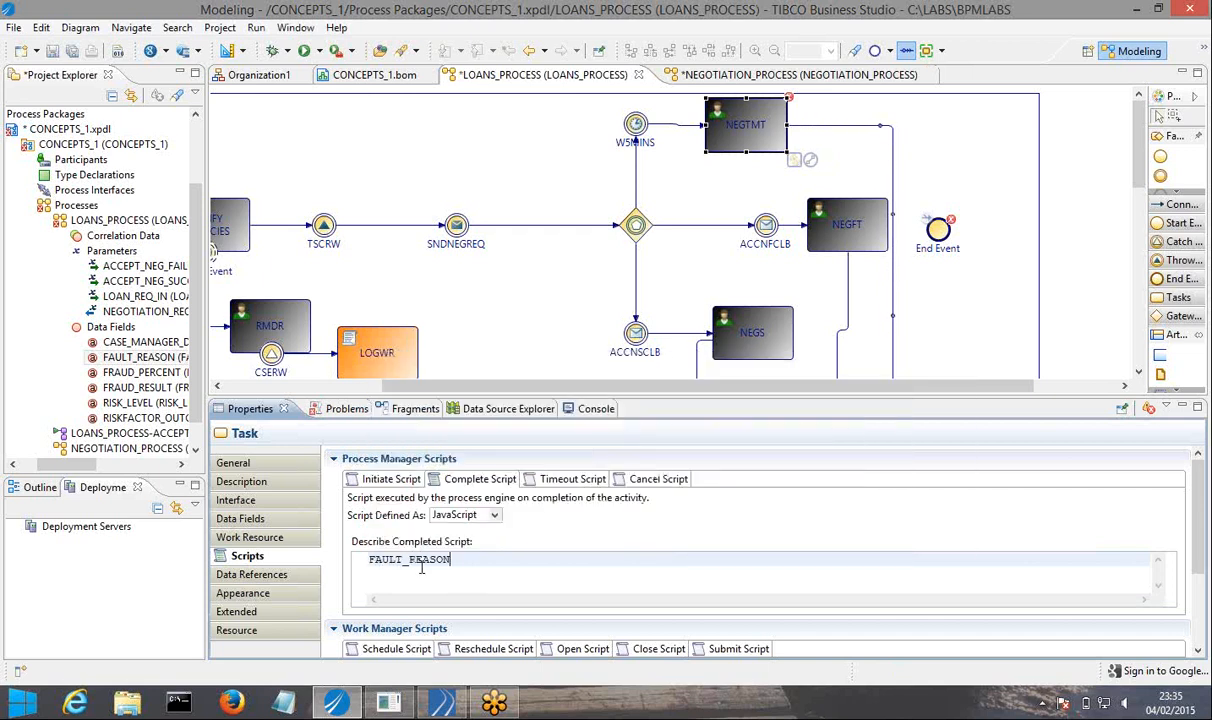
pyautogui.write('= ""')
pyautogui.write(';')
pyautogui.write('Fr')
pyautogui.write('U')
pyautogui.press('BackSpace')
pyautogui.press('BackSpace')
pyautogui.press('BackSpace')
pyautogui.write('CAEE FAULTED')
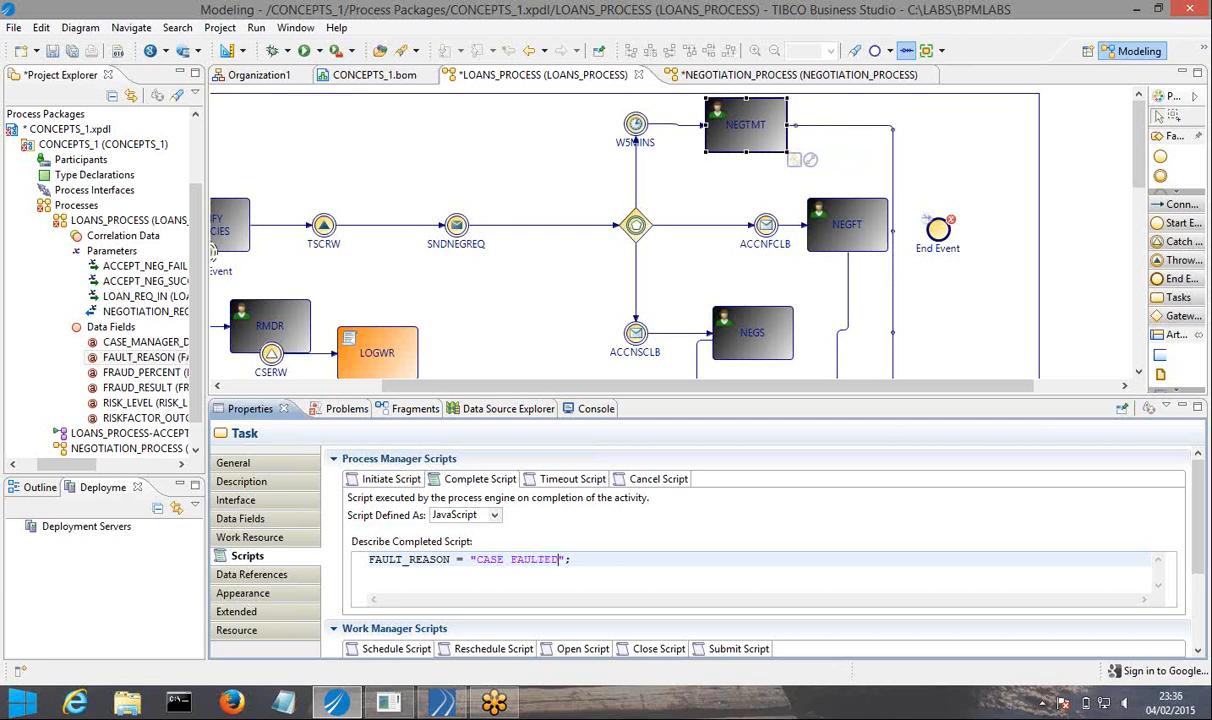
pyautogui.write(' DUE TO NEGOTIATION')
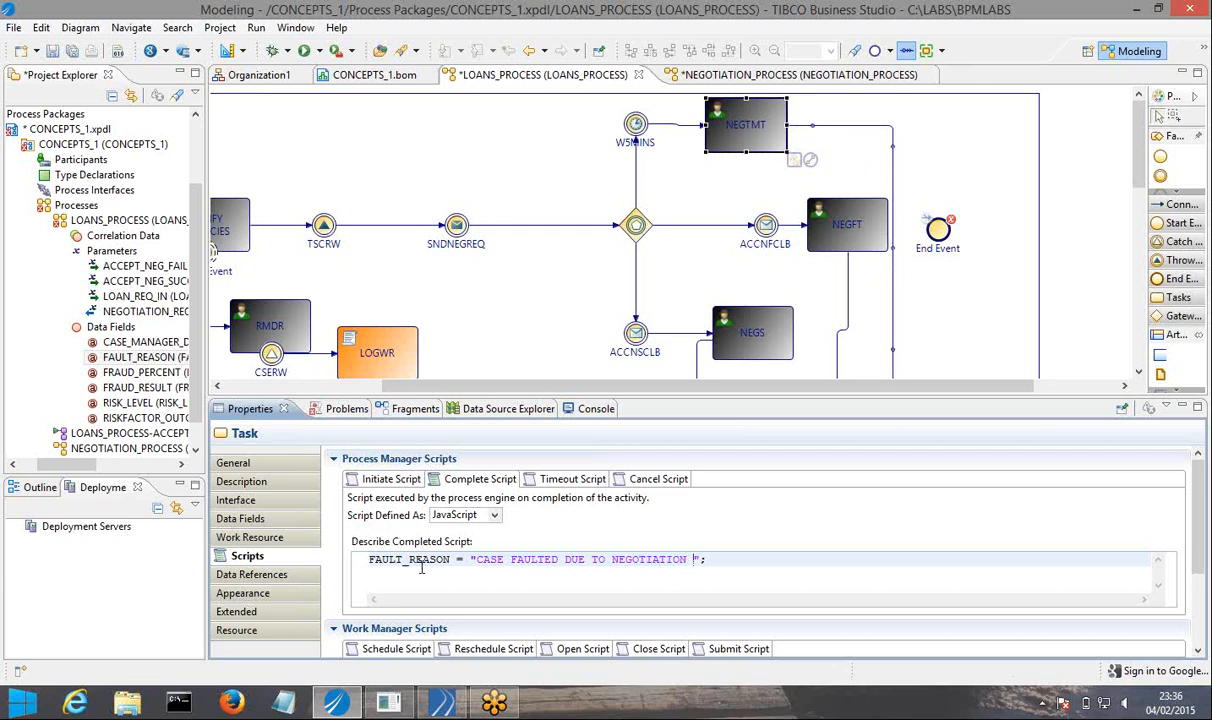
pyautogui.write('REQUEST ')
pyautogui.write('TIMEDO')
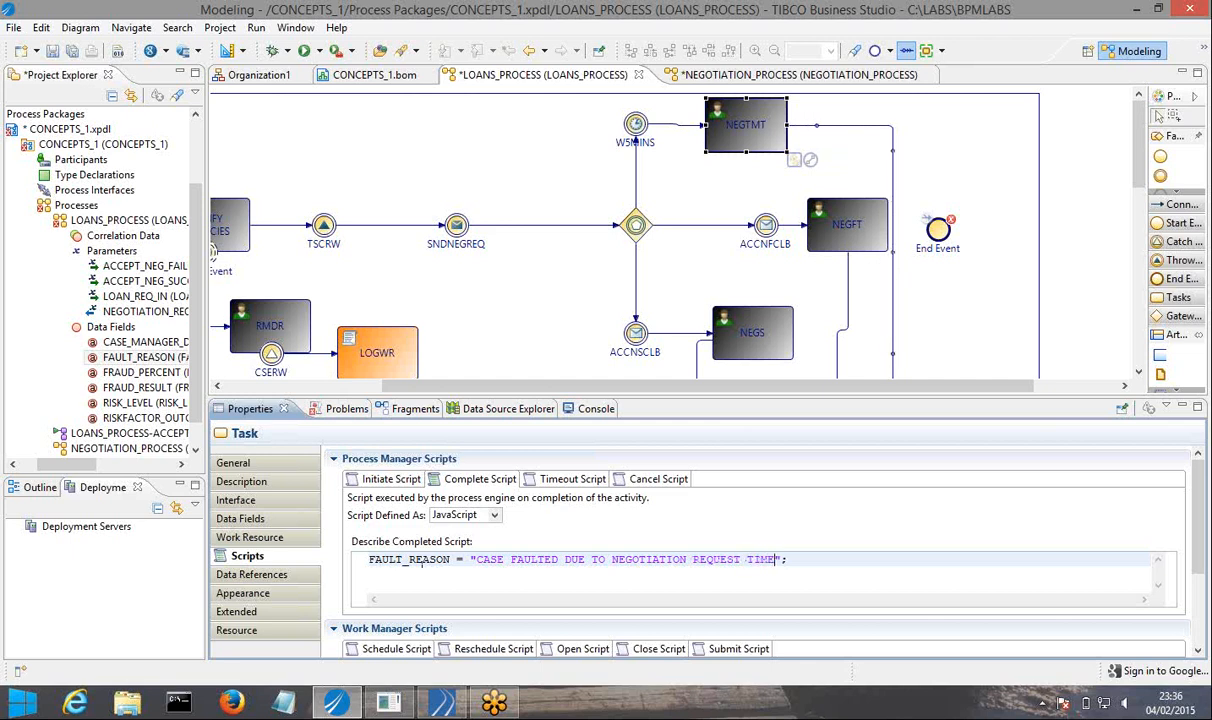
pyautogui.write('UT')
pyautogui.hotkey('ctrl', 's')
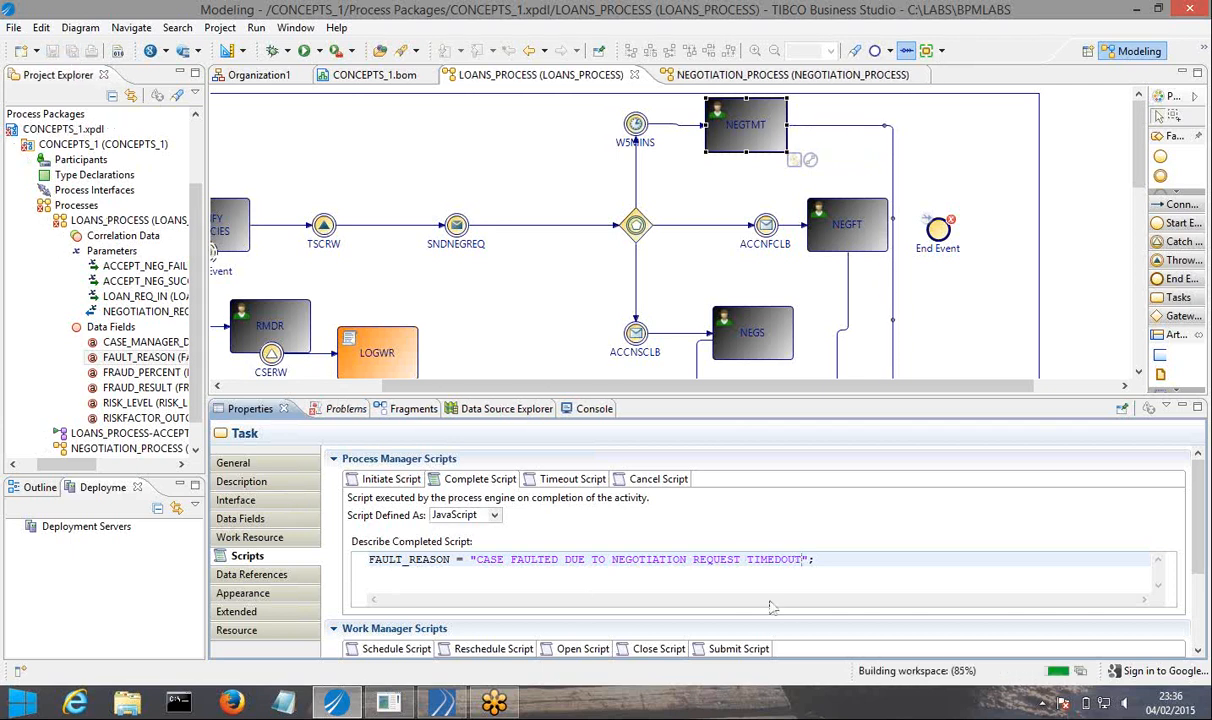
# Define NEGFT's complete script as JavaScript and copy the FAULT_REASON statement from NEGTMT's complete script into it.
pyautogui.tripleClick(827, 560)
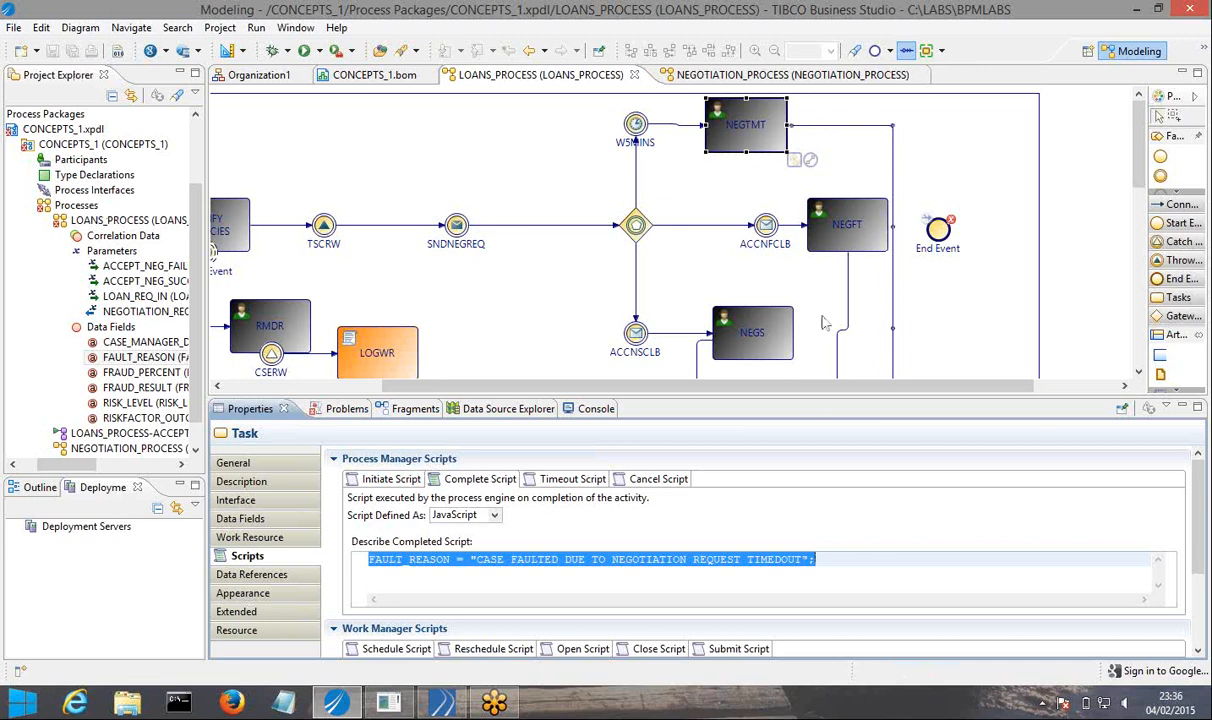
pyautogui.click(846, 231)
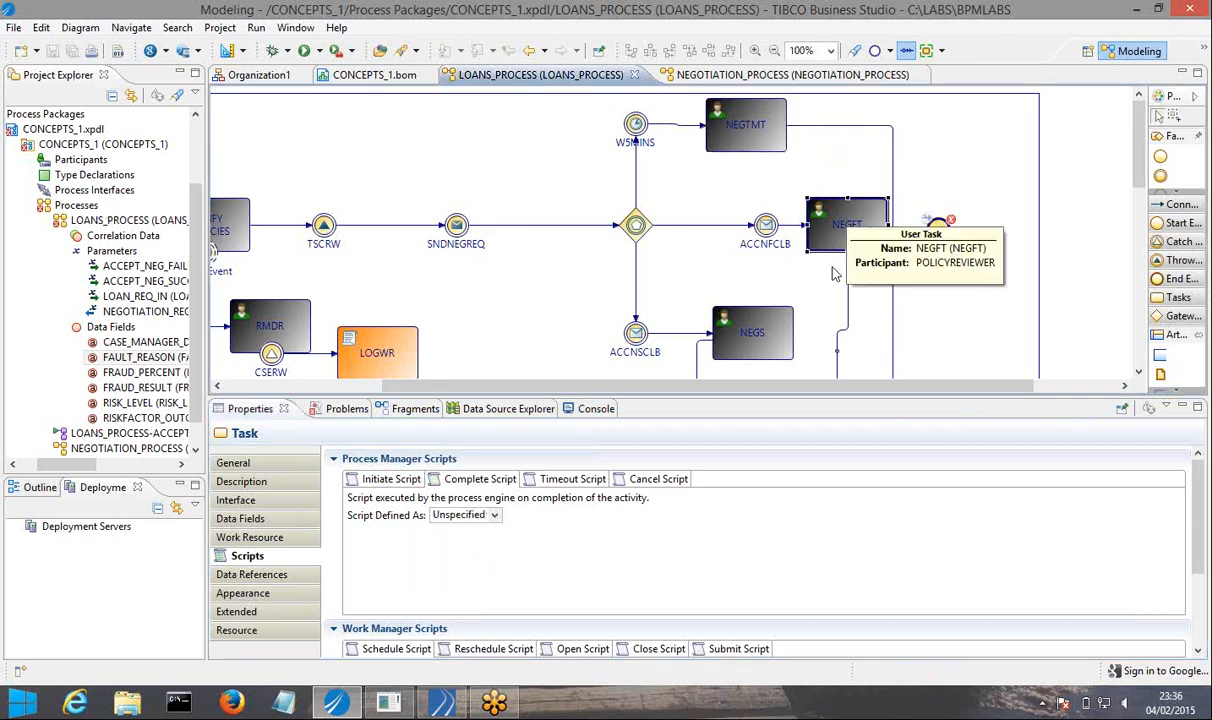
pyautogui.click(494, 515)
pyautogui.click(462, 552)
pyautogui.click(473, 558)
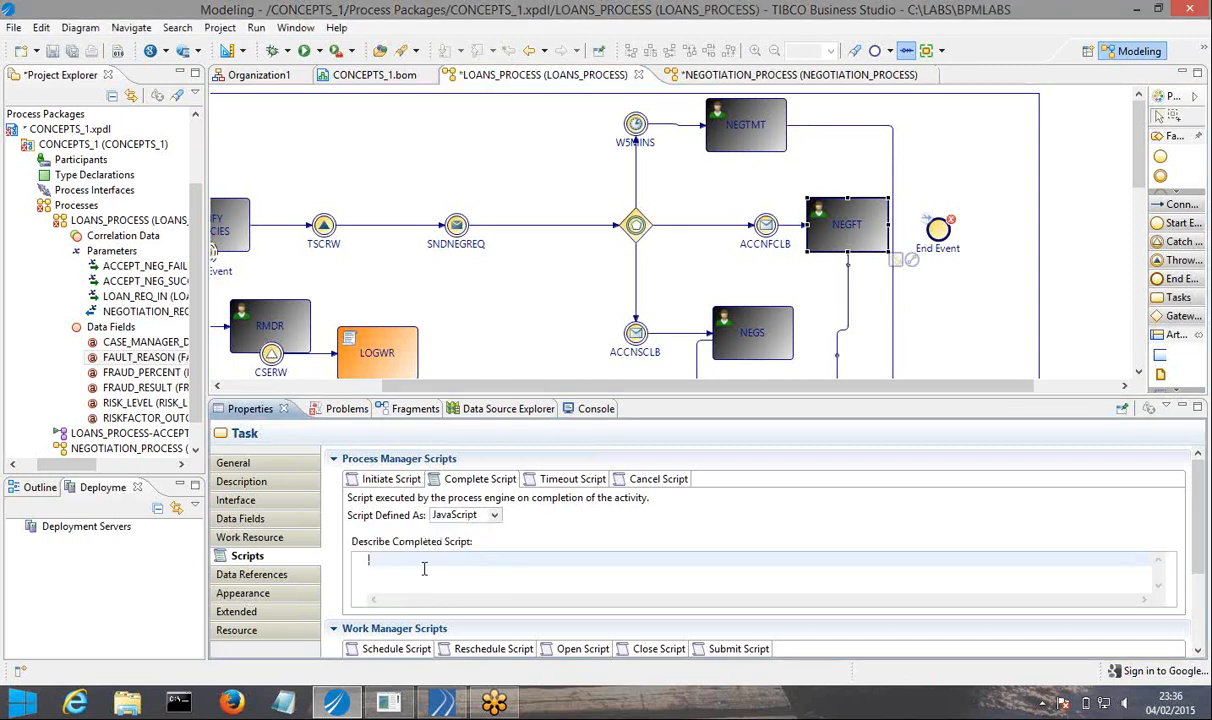
pyautogui.write('FAULT_REASON = "CASE FAULTED DUE TO NEGOTIATION REQUEST TIMEOUT";')
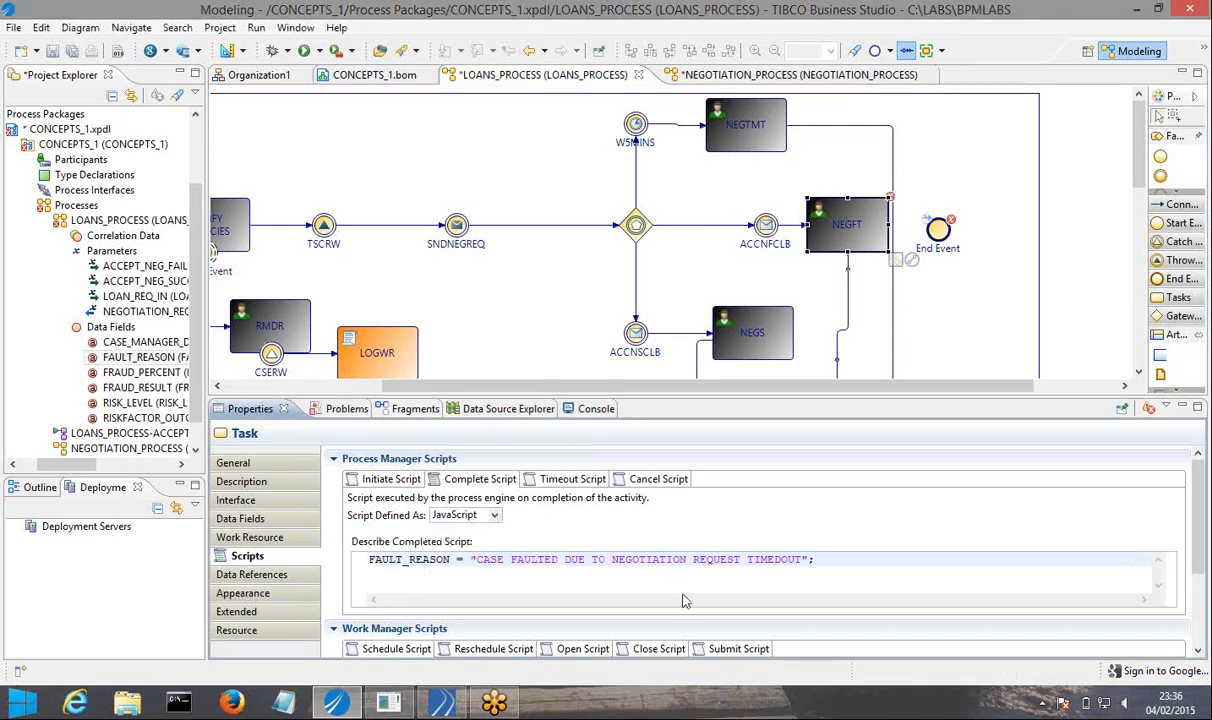
# Change the fault message in NEGFT's complete script to "CASE FAULTED DUE TO NEGOTIATION FAILURE".
pyautogui.click(803, 559)
pyautogui.press('BackSpace')
pyautogui.press('BackSpace')
pyautogui.press('BackSpace')
pyautogui.press('BackSpace')
pyautogui.press('BackSpace')
pyautogui.press('BackSpace')
pyautogui.press('BackSpace')
pyautogui.press('BackSpace')
pyautogui.press('BackSpace')
pyautogui.press('BackSpace')
pyautogui.press('BackSpace')
pyautogui.write('FAU')
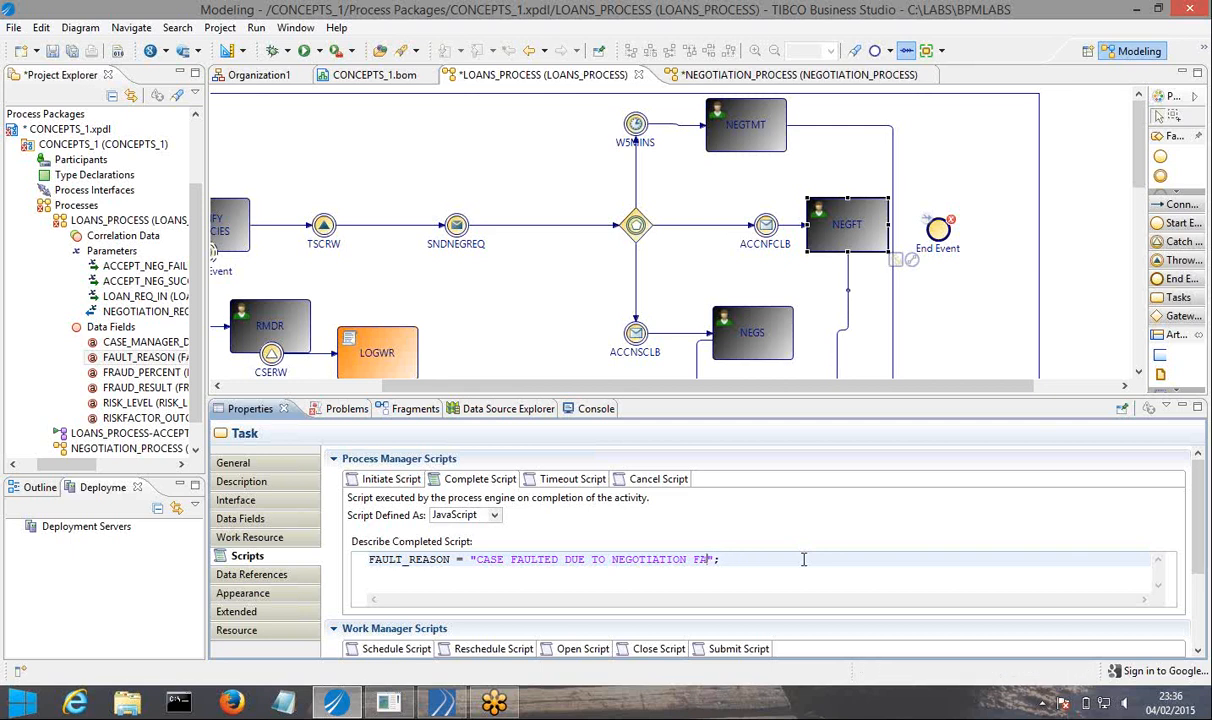
pyautogui.write('ILURE')
pyautogui.moveTo(1141, 165); pyautogui.dragTo(1141, 262)
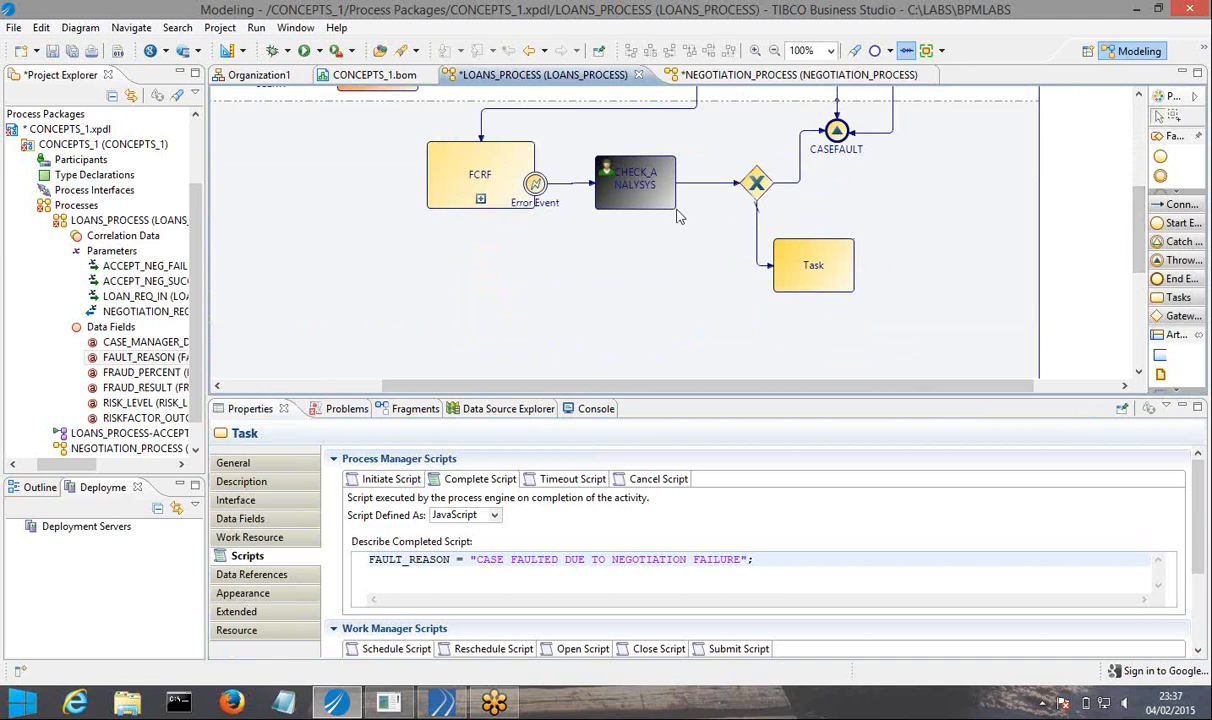
# Define the complete script of the CHECK_ANALYSYS task as JavaScript and paste the copied FAULT_REASON statement into it.
pyautogui.click(628, 197)
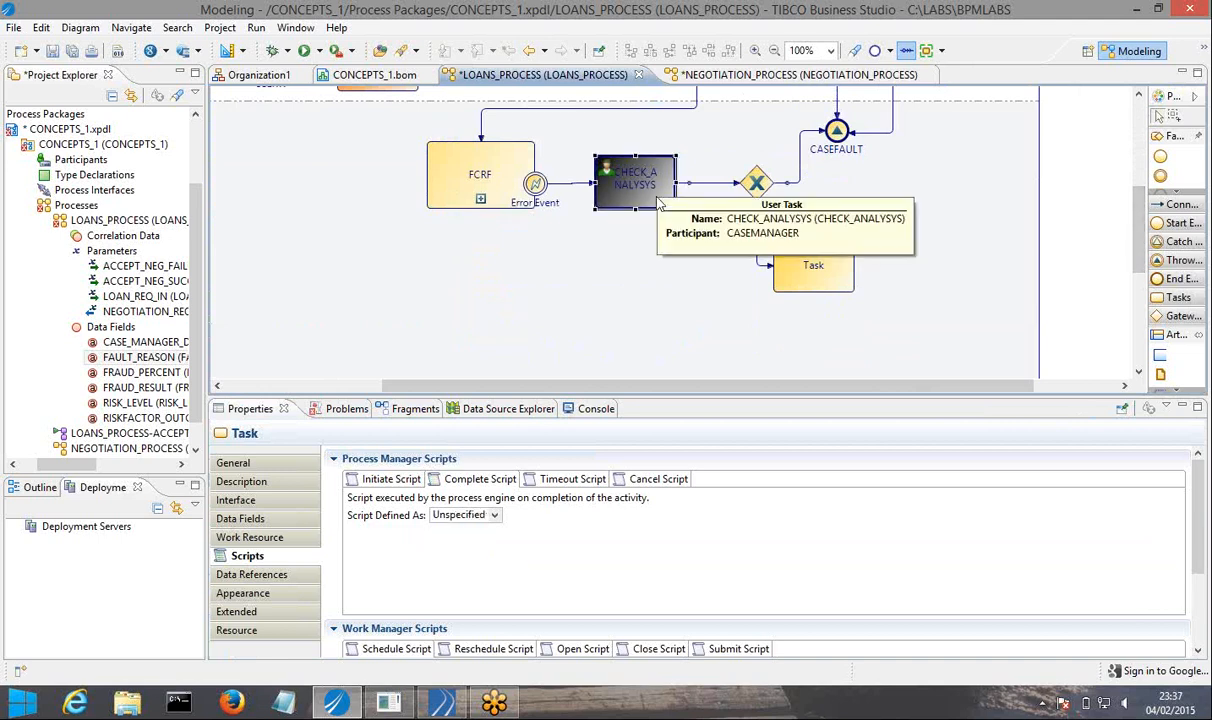
pyautogui.click(480, 514)
pyautogui.click(455, 555)
pyautogui.click(465, 560)
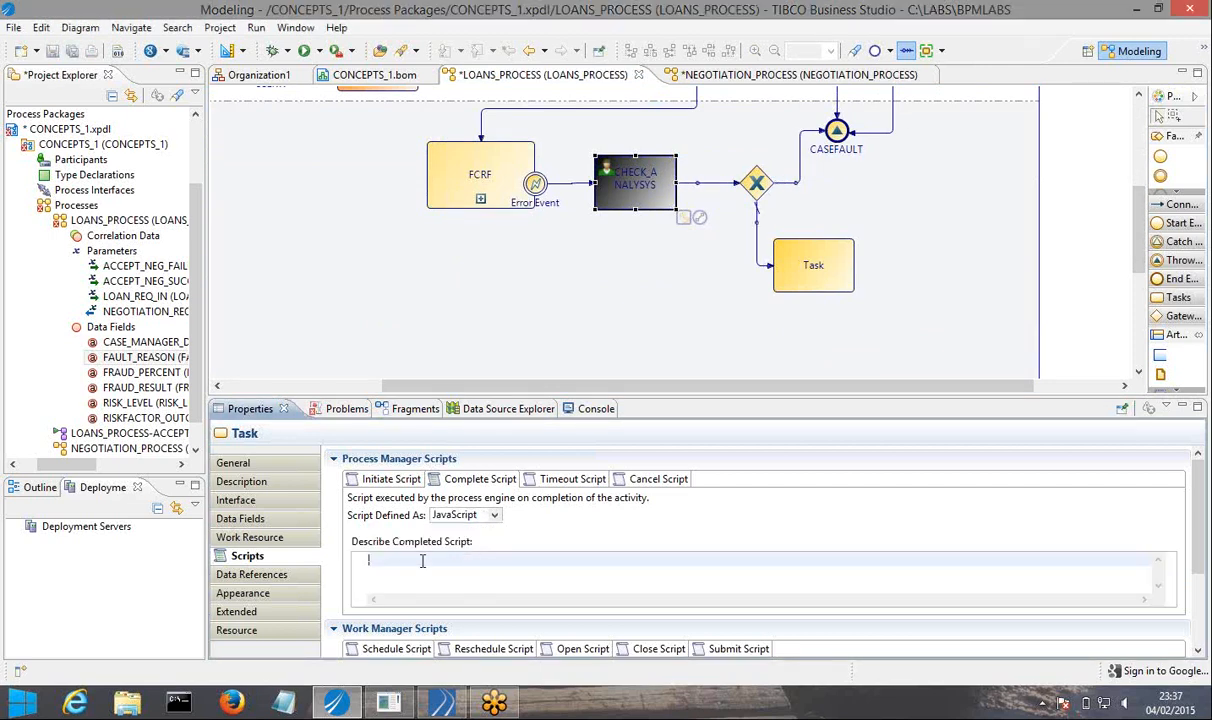
pyautogui.press('Return')
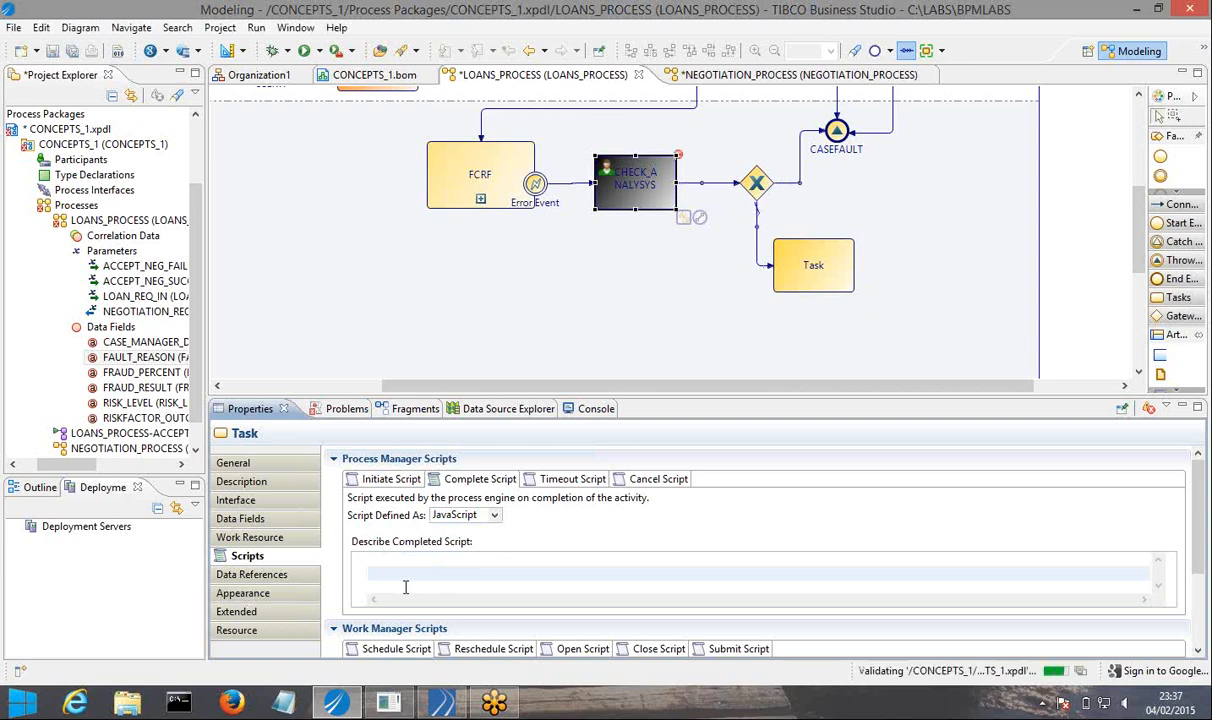
pyautogui.write('FAULT_REASON = "CASE FAULTED DUE TO NEGOTIATION REQUEST TIMEOUT";')
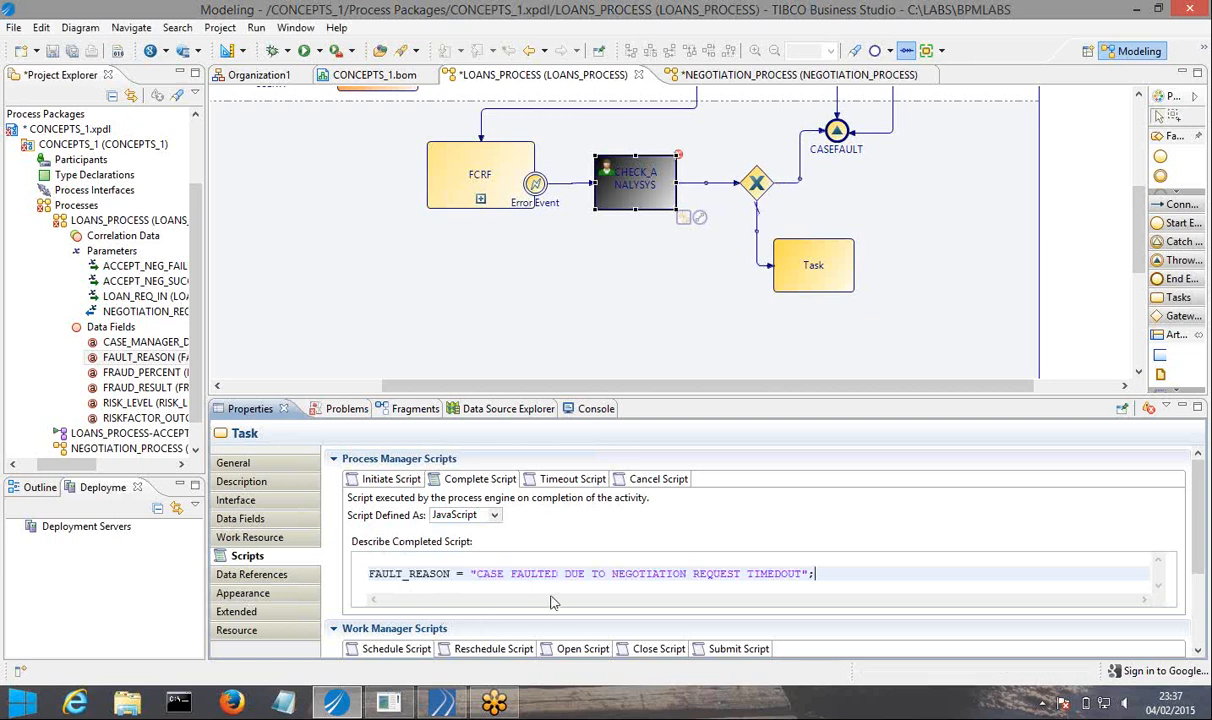
# Change the fault message in CHECK_ANALYSYS's complete script to "CASE FAULTED BY CASE MANAGER " and save.
pyautogui.moveTo(612, 575); pyautogui.dragTo(802, 574)
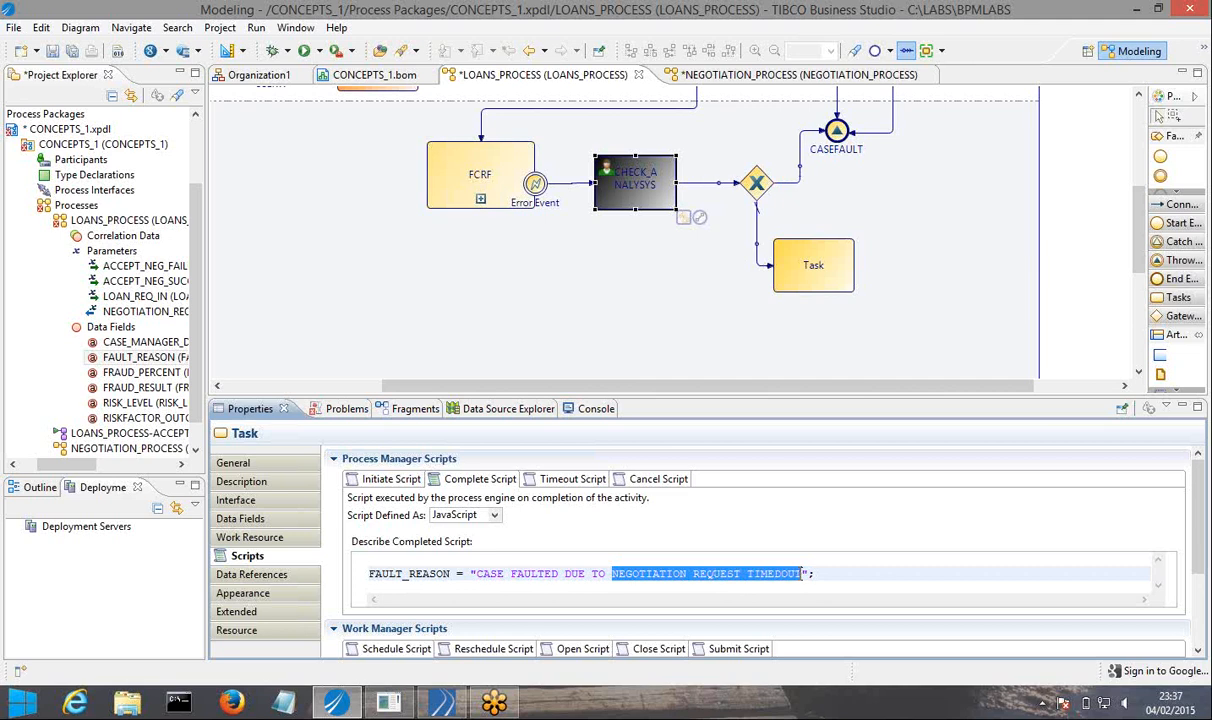
pyautogui.press('BackSpace')
pyautogui.press('BackSpace')
pyautogui.press('BackSpace')
pyautogui.press('BackSpace')
pyautogui.press('BackSpace')
pyautogui.press('BackSpace')
pyautogui.press('BackSpace')
pyautogui.press('BackSpace')
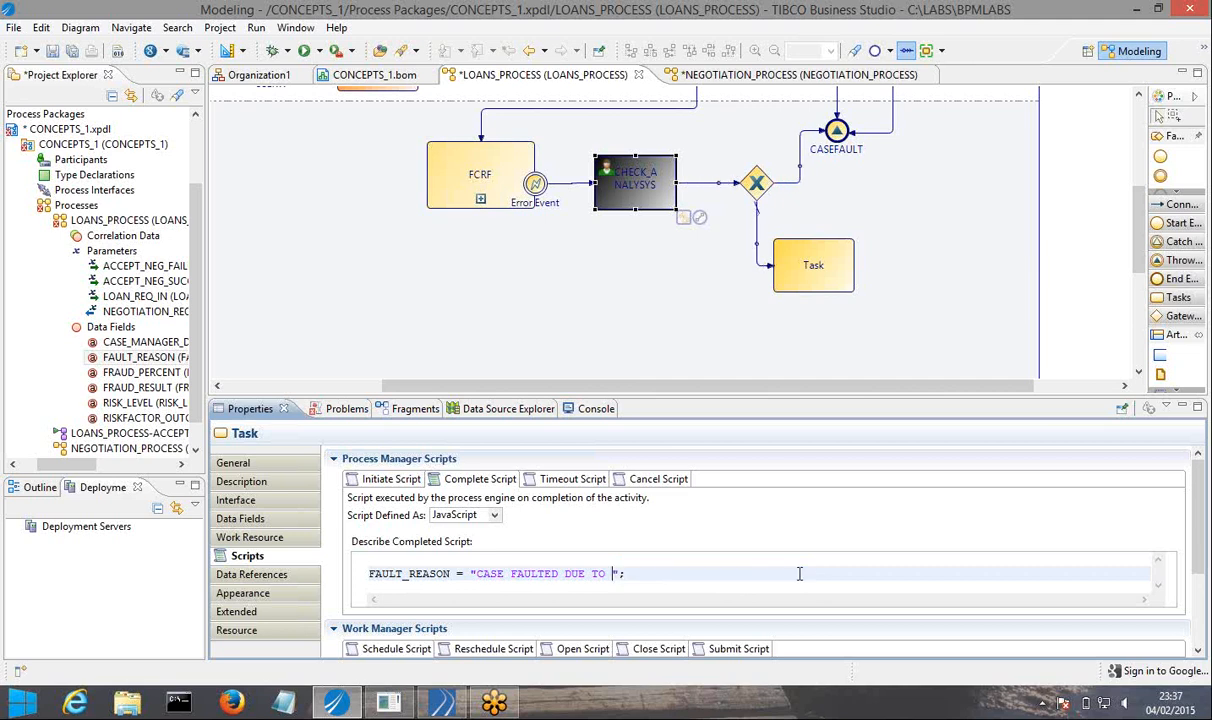
pyautogui.write('BY CASE MANAGER')
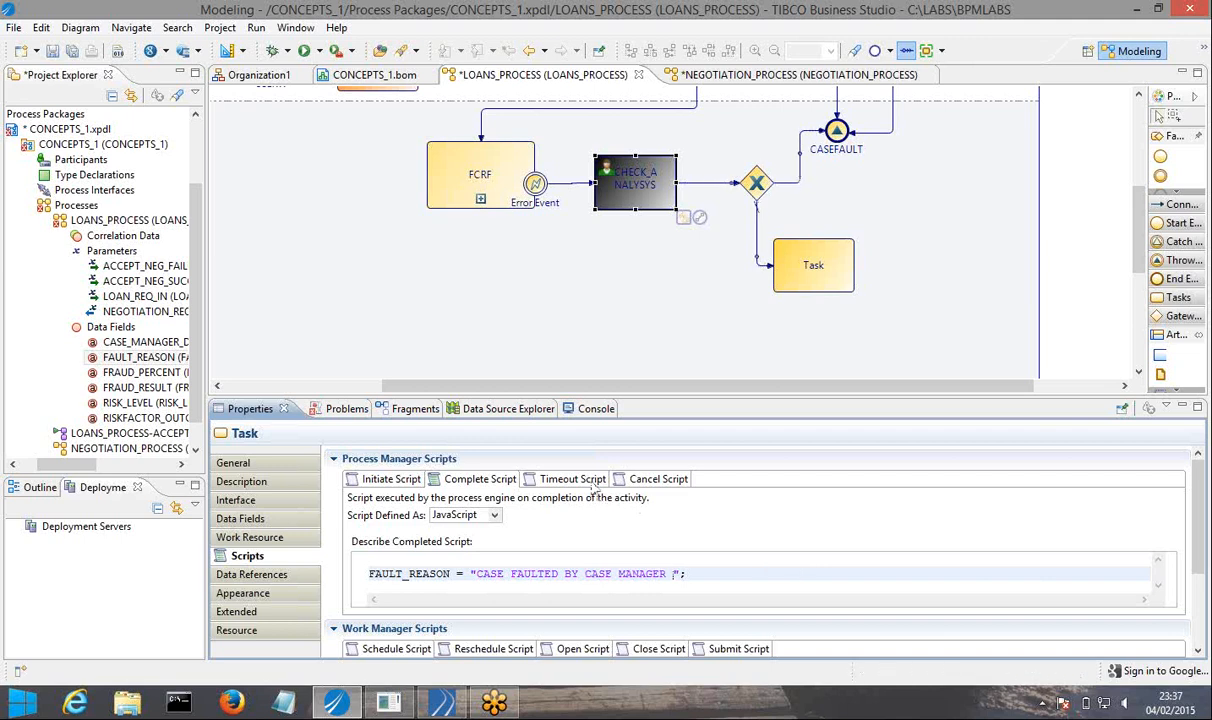
pyautogui.click(75, 51)
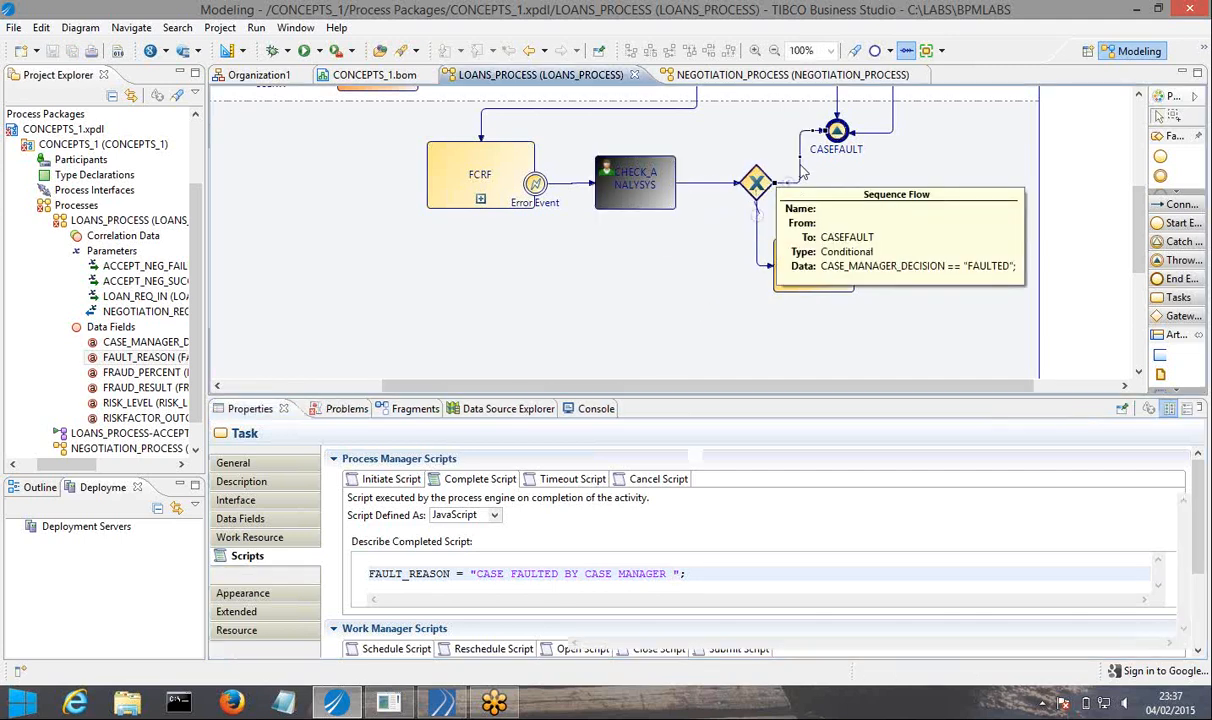
# Copy the condition from the sequence flow between the gateway and CASEFAULT, and reopen CHECK_ANALYSYS's complete script with more editing room.
pyautogui.click(802, 173)
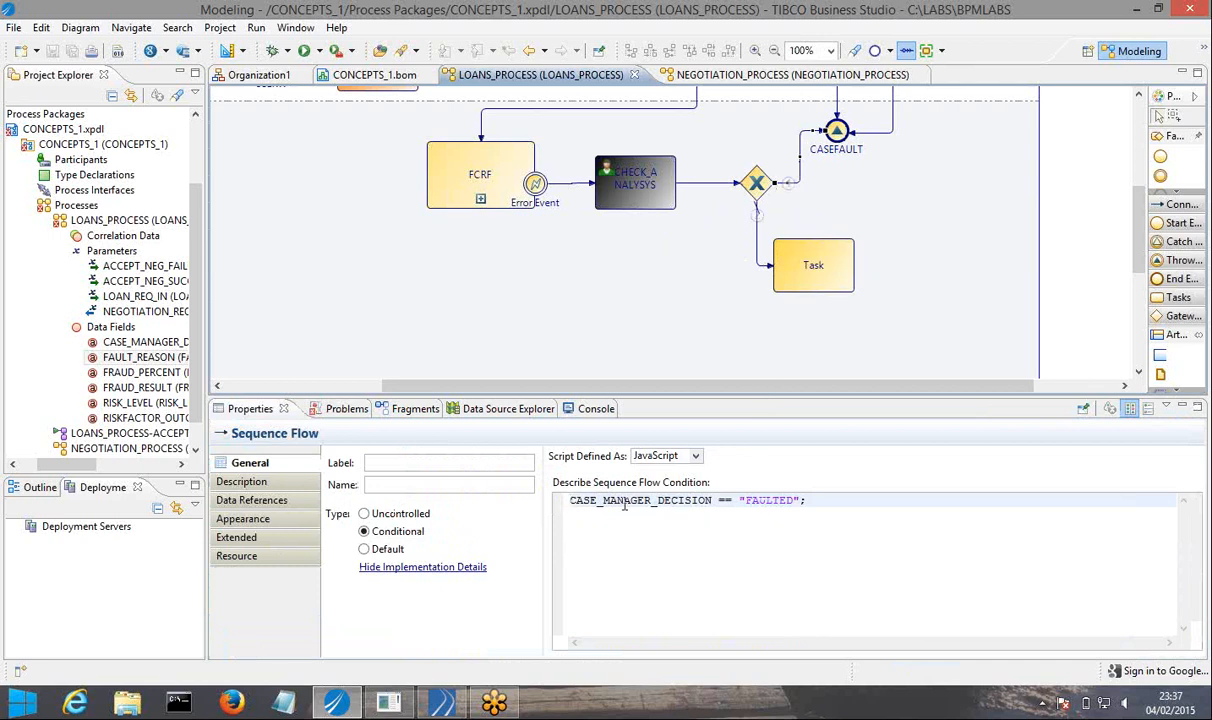
pyautogui.moveTo(570, 501); pyautogui.dragTo(802, 501)
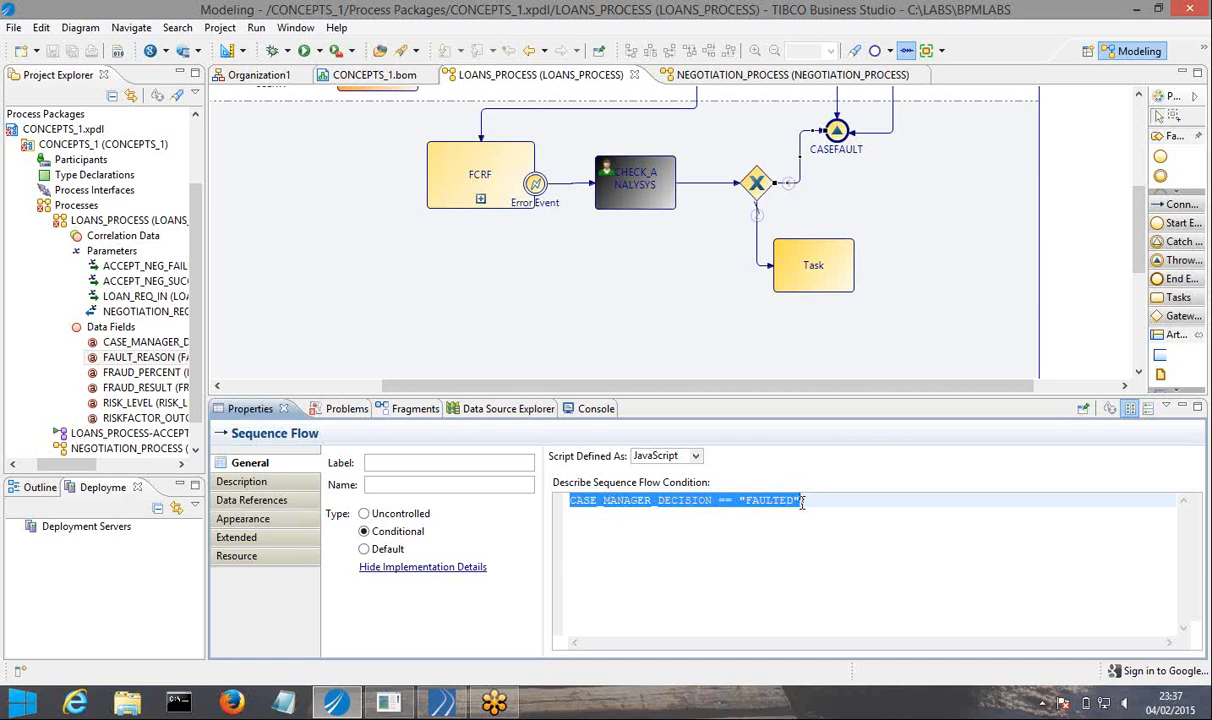
pyautogui.click(634, 192)
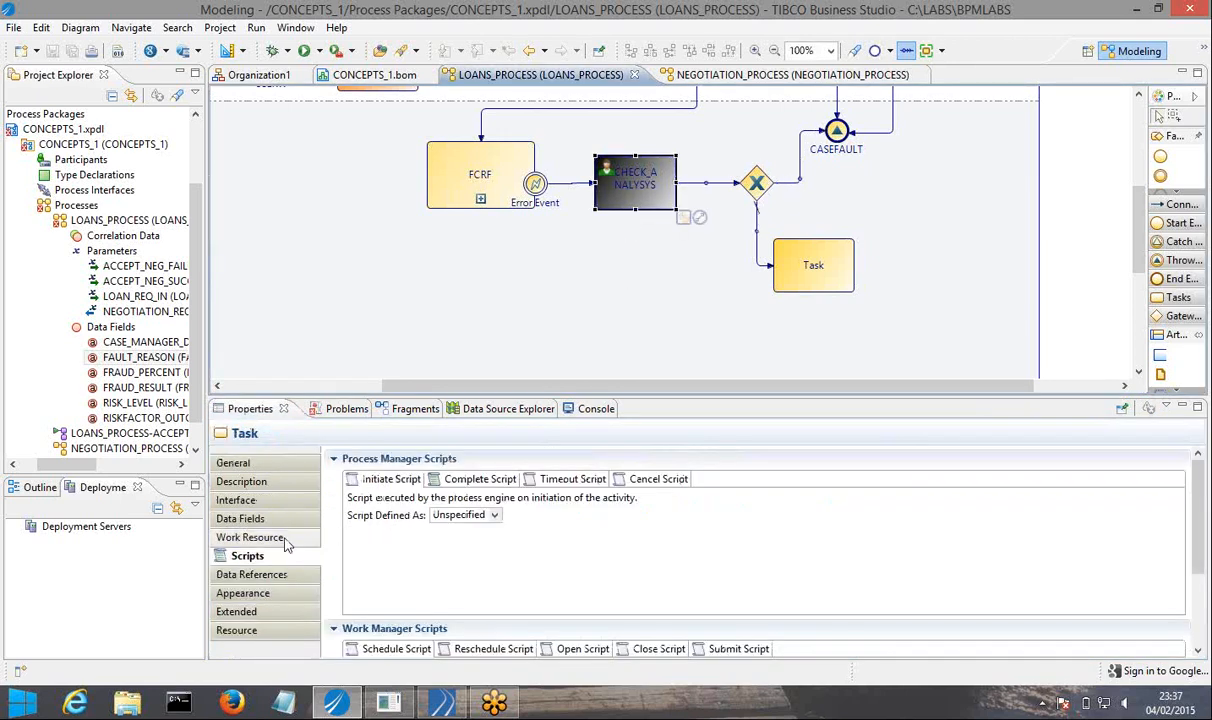
pyautogui.click(480, 480)
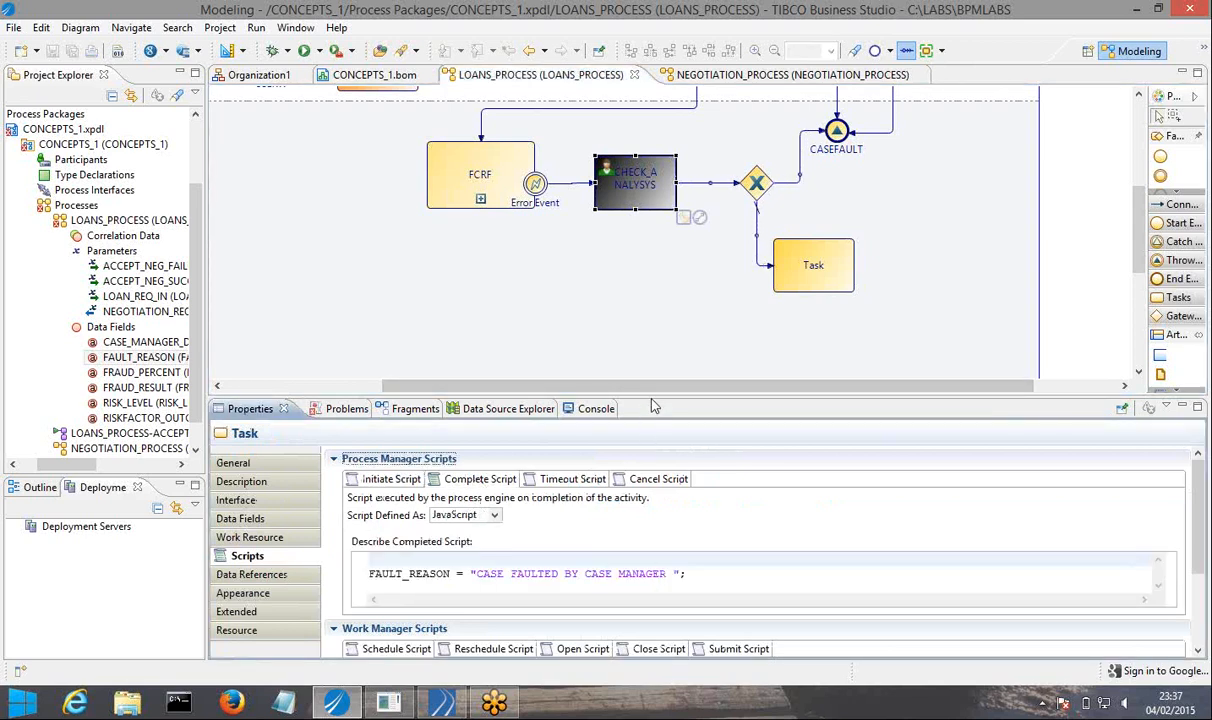
pyautogui.moveTo(650, 397); pyautogui.dragTo(650, 322)
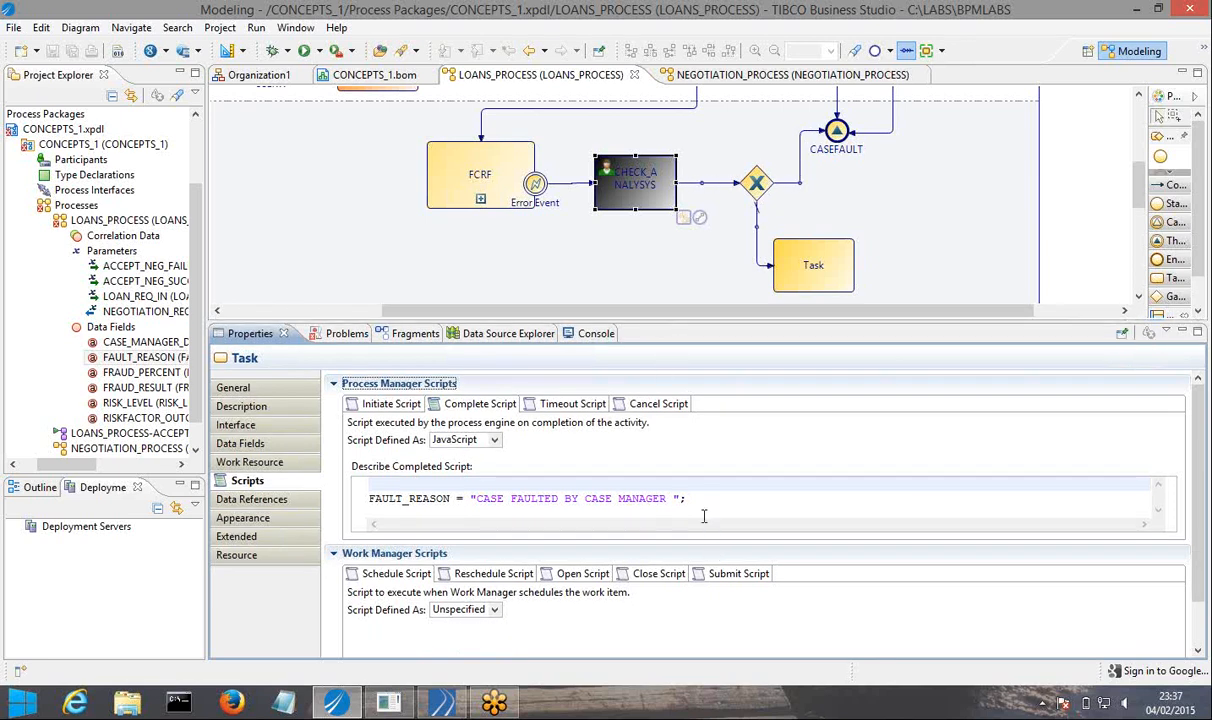
# Enclose the FAULT_REASON statement in an if(CASE_MANAGER_DECISION == "FAULTED"){ } block in CHECK_ANALYSYS's complete script.
pyautogui.click(455, 498)
pyautogui.click(391, 486)
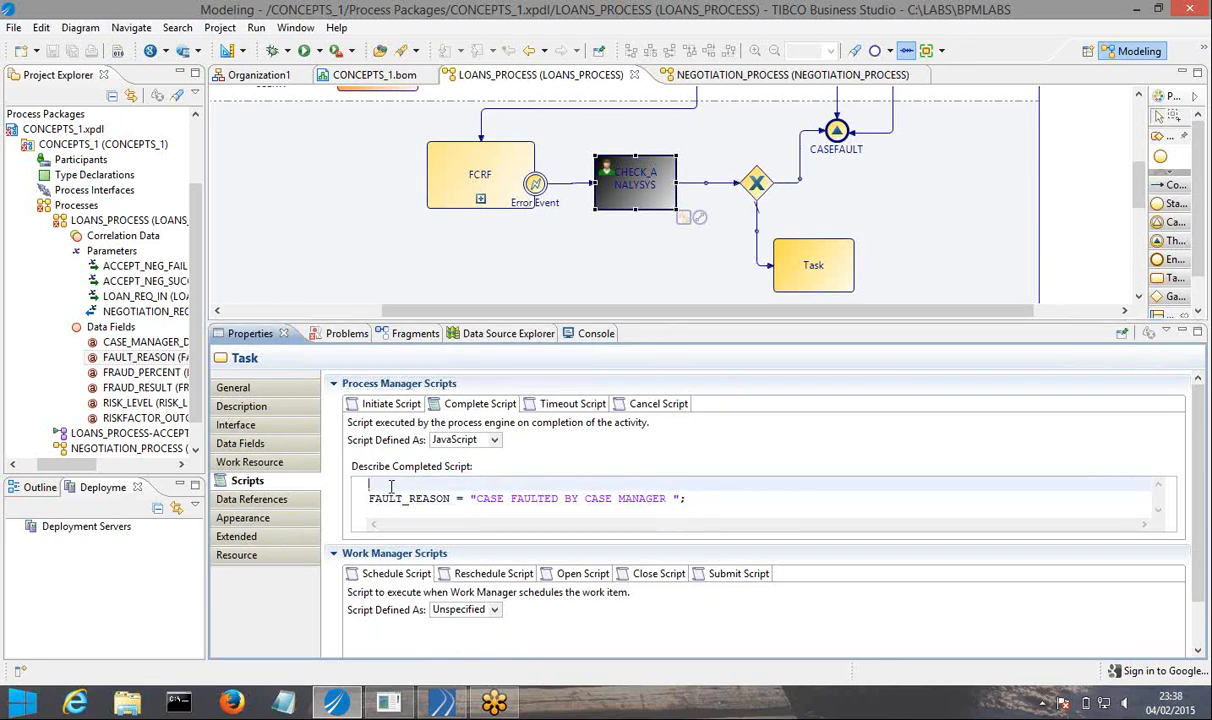
pyautogui.write('if()')
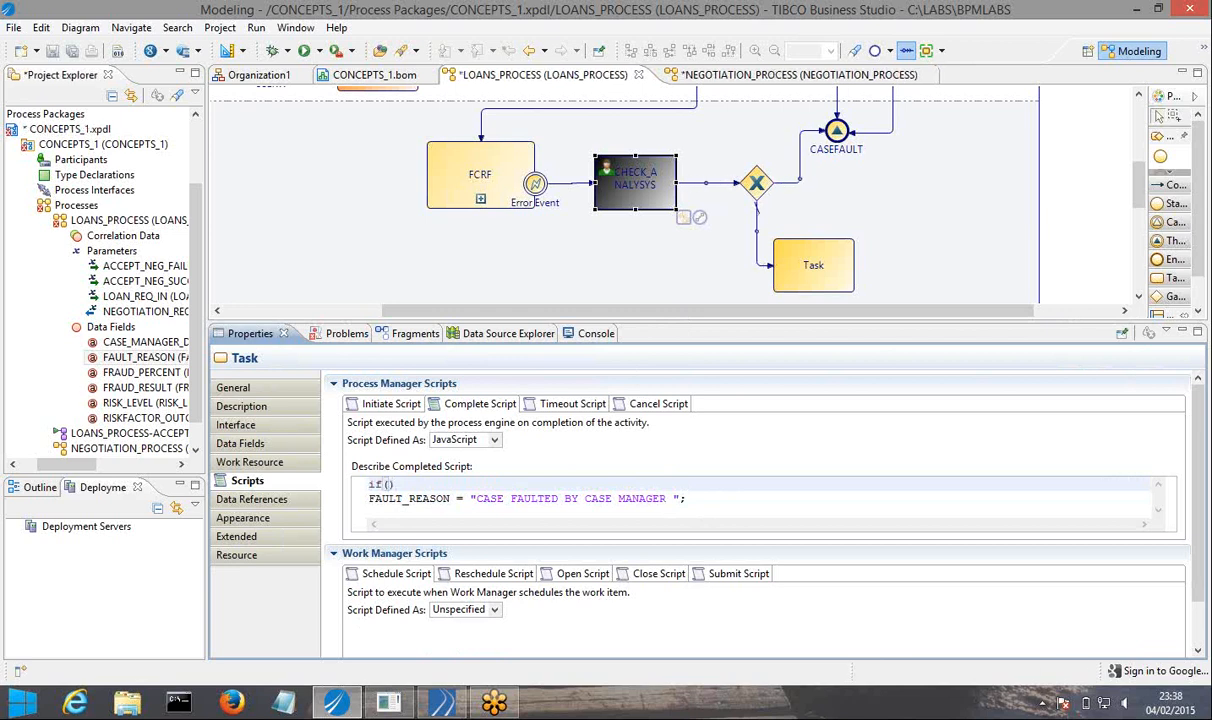
pyautogui.write('CASE_MANAGER_DECISION == "FAULTED"')
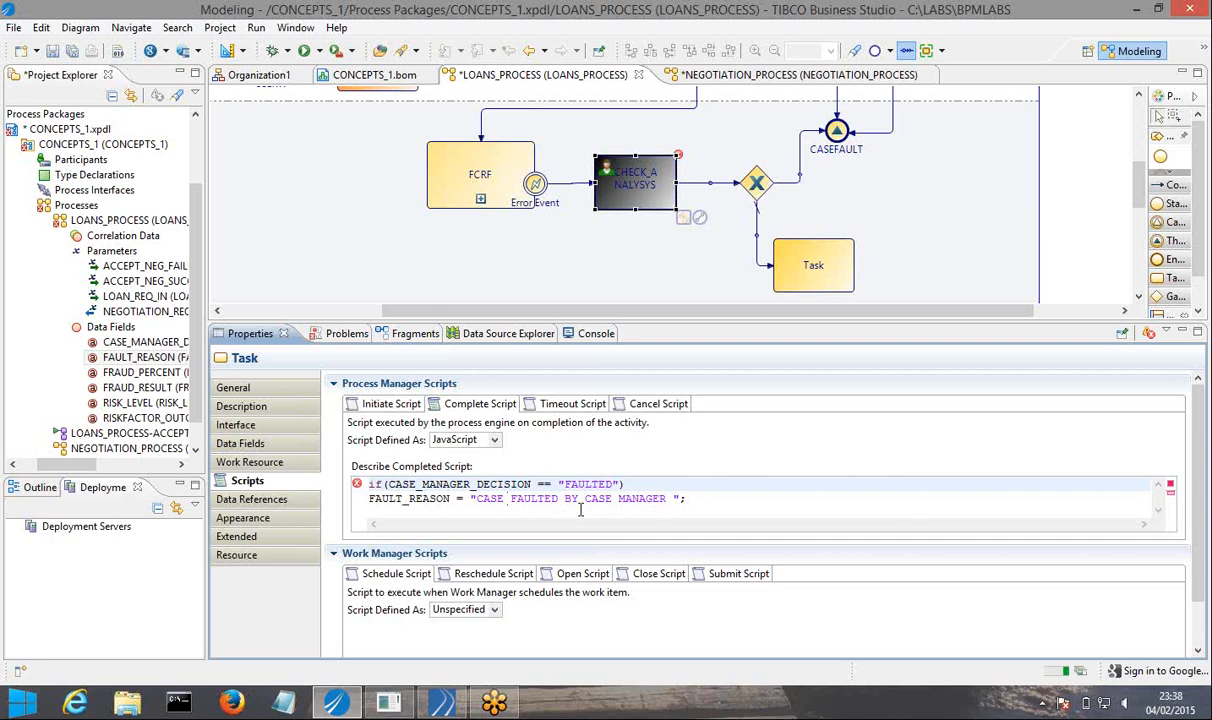
pyautogui.click(634, 486)
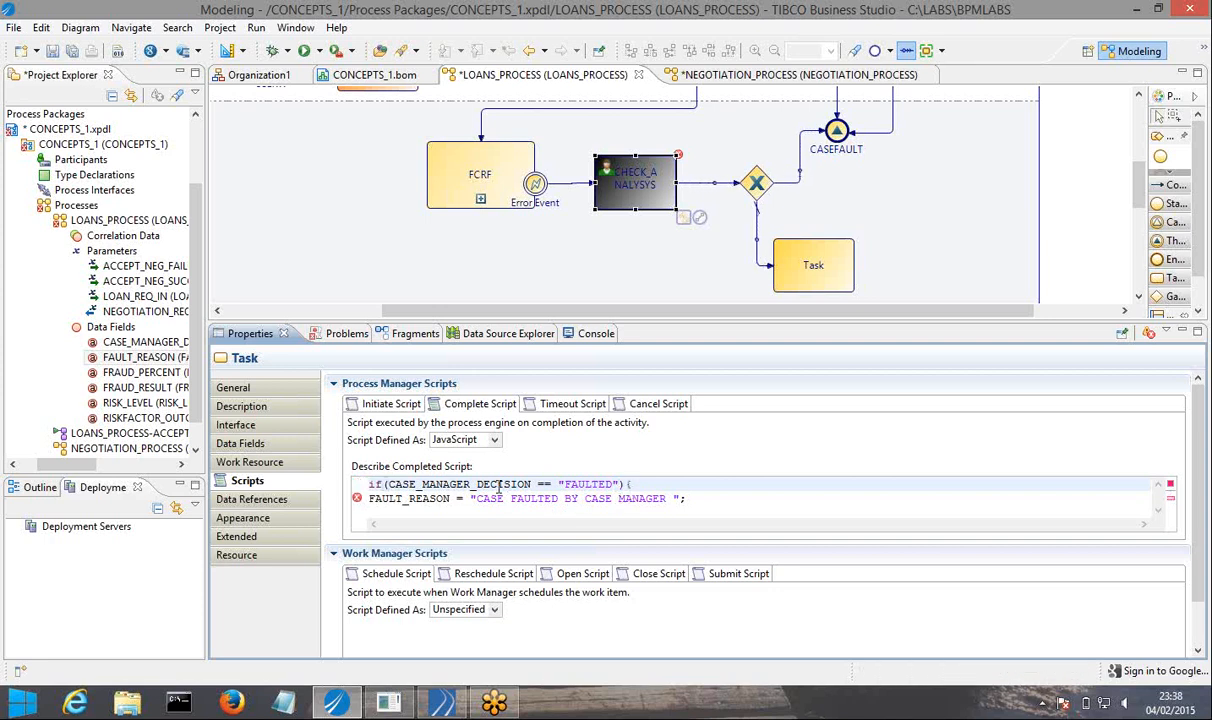
pyautogui.click(386, 507)
pyautogui.click(699, 503)
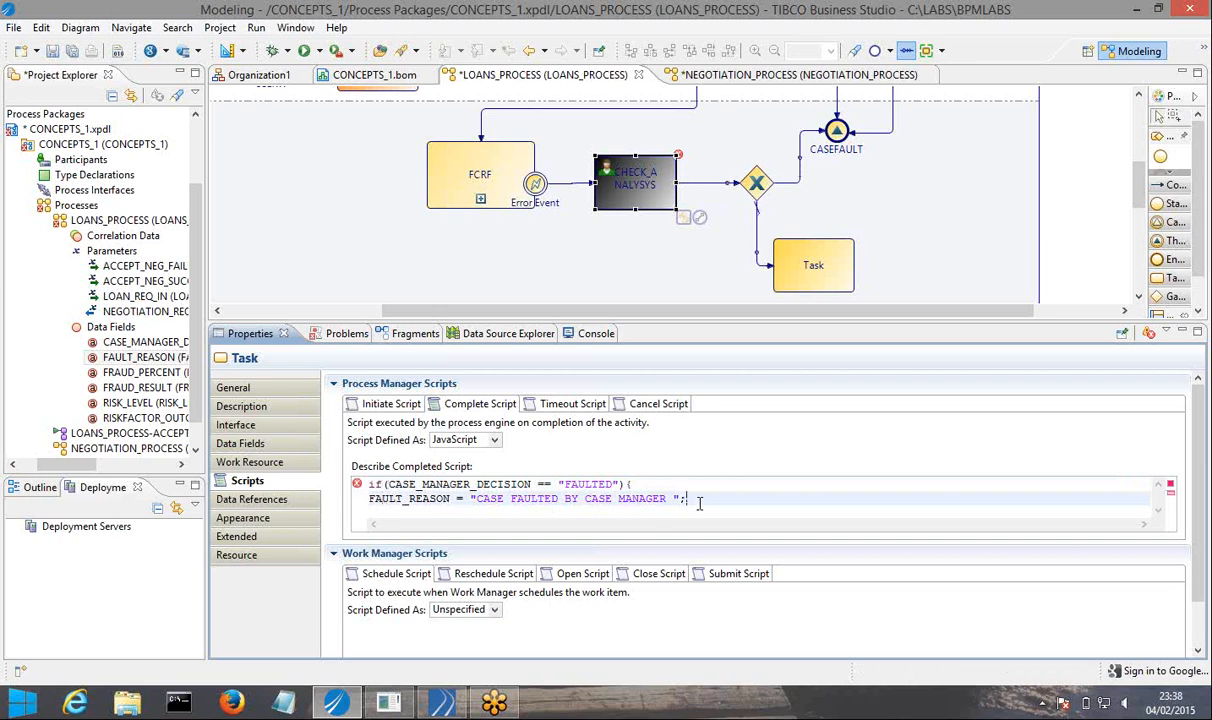
pyautogui.press('Return')
pyautogui.write('}')
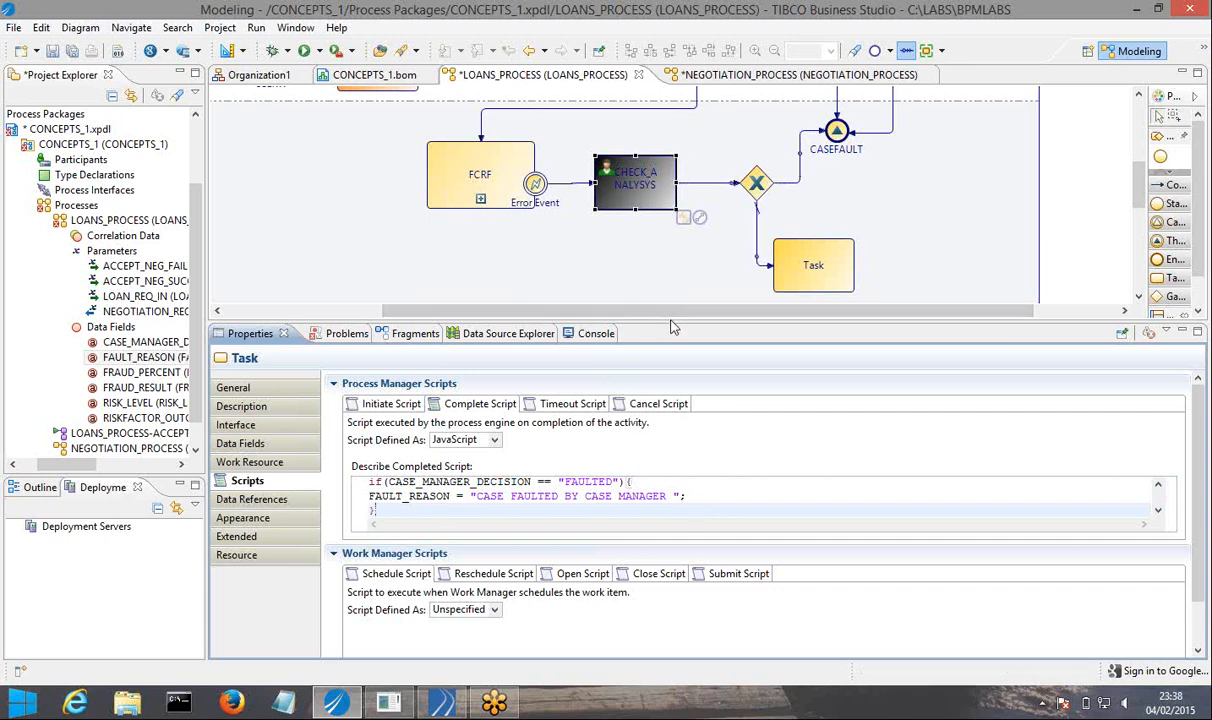
# Append "DUE TO RISK FACTOR ANALYSIS" to the fault message in CHECK_ANALYSYS's complete script.
pyautogui.moveTo(669, 322); pyautogui.dragTo(679, 244)
pyautogui.click(672, 420)
pyautogui.write('due')
pyautogui.press('BackSpace')
pyautogui.press('BackSpace')
pyautogui.press('BackSpace')
pyautogui.press('BackSpace')
pyautogui.write('D')
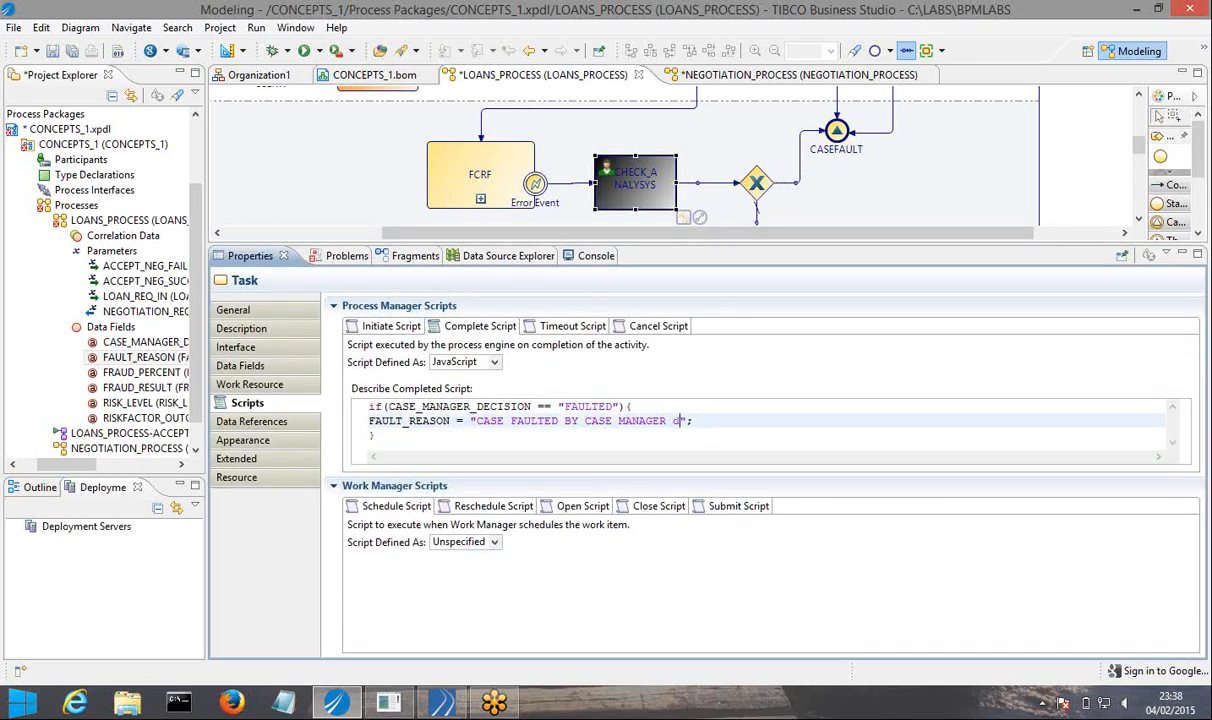
pyautogui.write('UE TO')
pyautogui.write(' RIS')
pyautogui.write('K ')
pyautogui.write('FACTOR ')
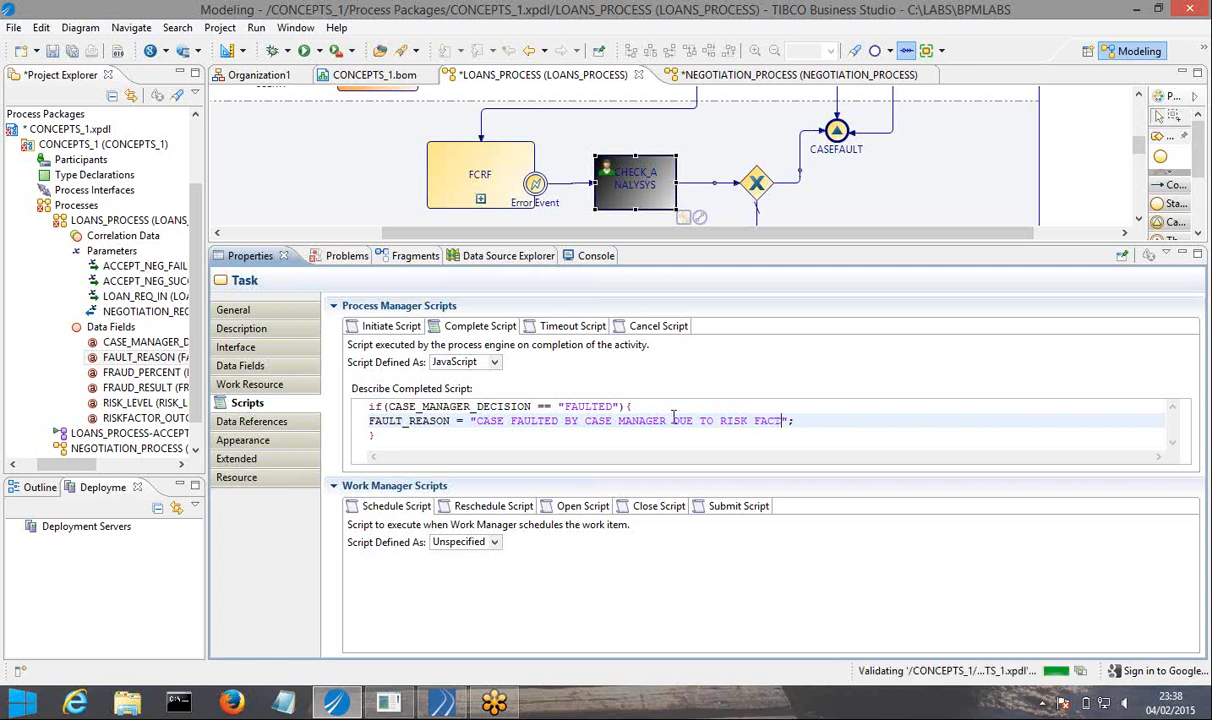
pyautogui.write('ANALYSIS')
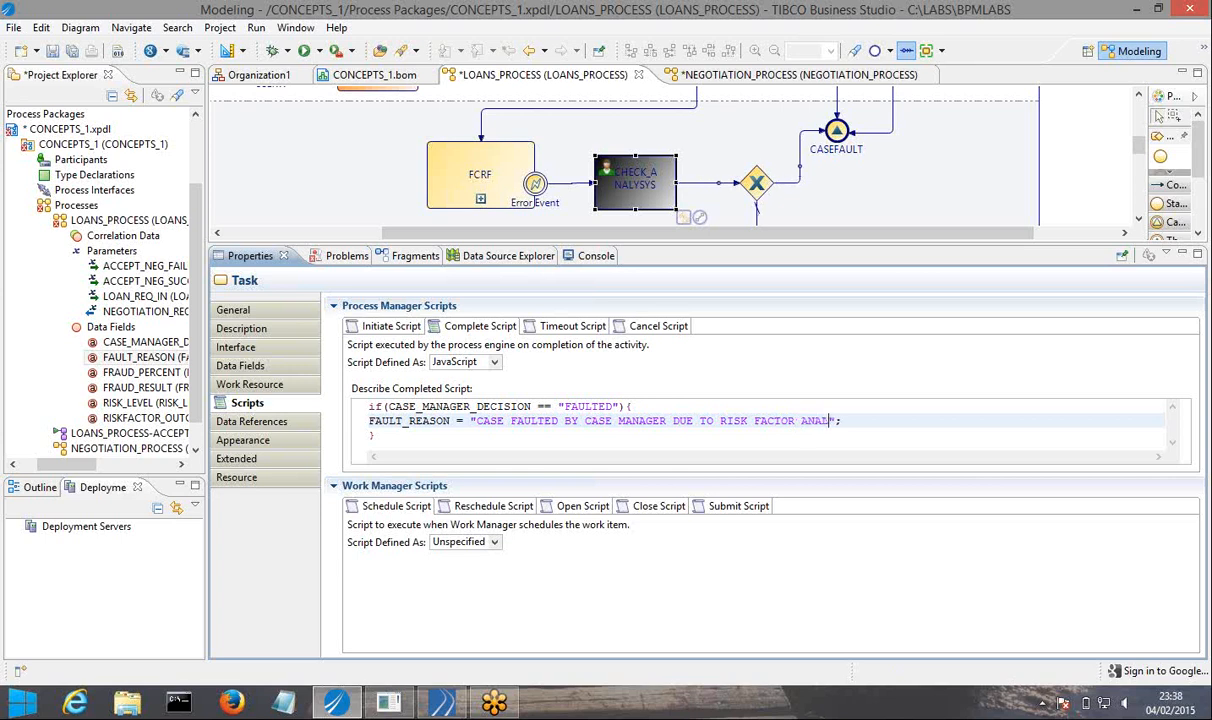
pyautogui.write(' OR')
# Extend the CHECK_ANALYSYS fault message with " OR FRAUD CHECK INCOMPLETE", save the process and dismiss the battery notice.
pyautogui.write('FR')
pyautogui.write('AU')
pyautogui.write('D CHECK ')
pyautogui.write('INCOMPLE')
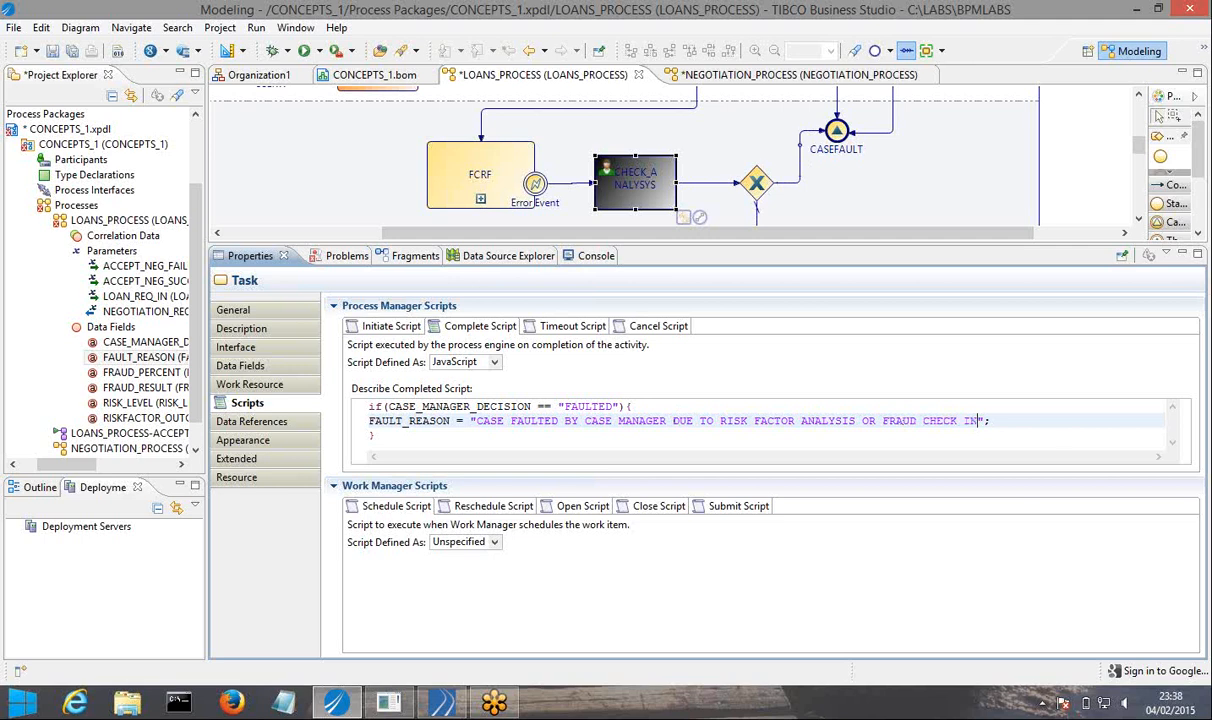
pyautogui.write('T')
pyautogui.click(71, 51)
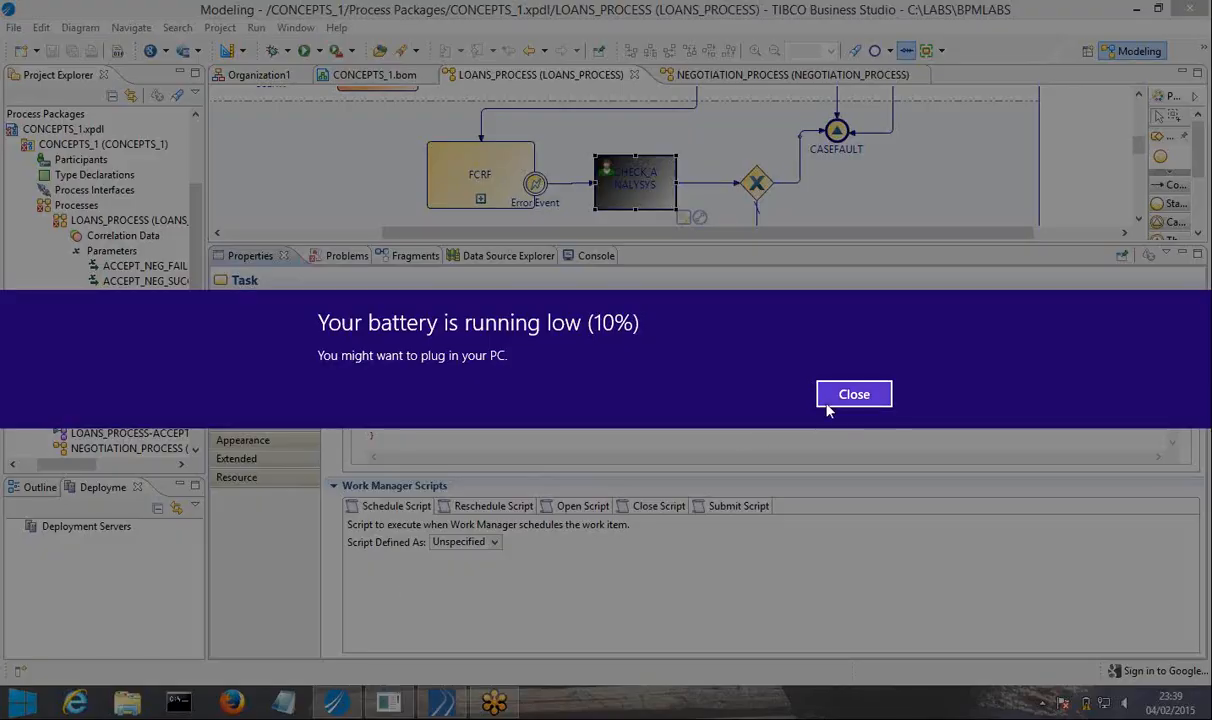
pyautogui.click(854, 395)
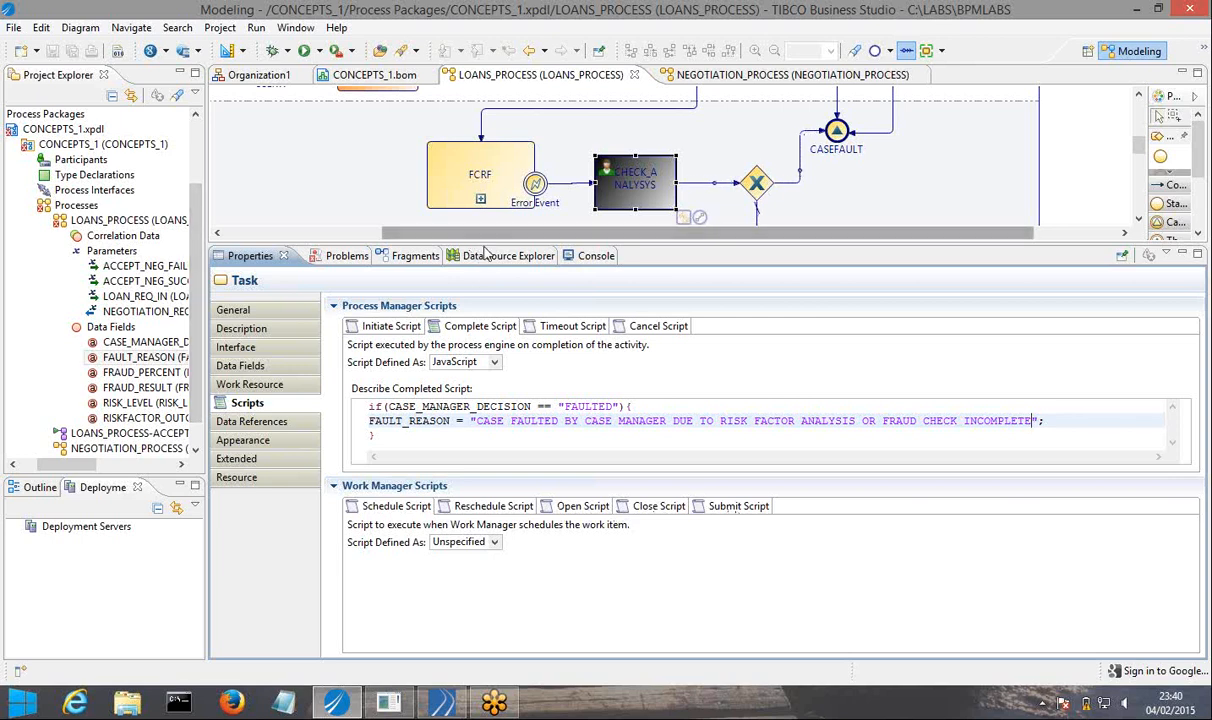
# Look at the flow inside the FCRF embedded sub-process, collapse it again and save the process.
pyautogui.moveTo(483, 243); pyautogui.dragTo(500, 440)
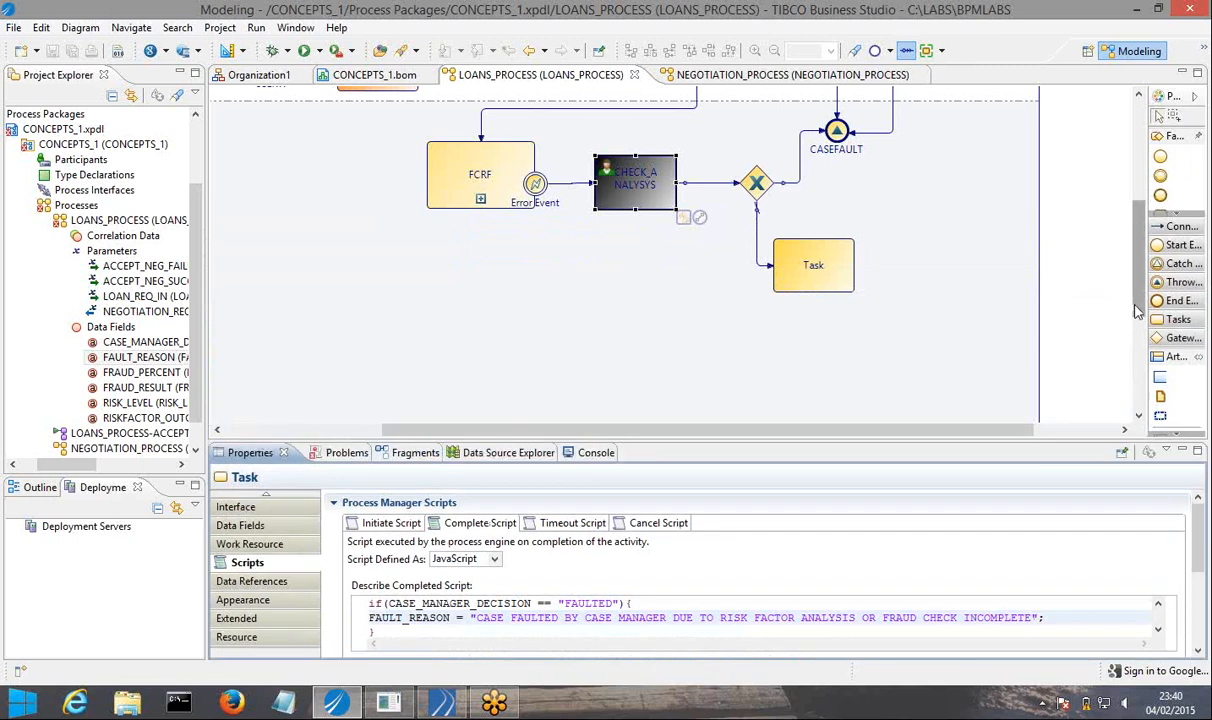
pyautogui.moveTo(1136, 310)
pyautogui.mouseDown()
pyautogui.moveTo(1152, 232)
pyautogui.moveTo(1143, 298)
pyautogui.mouseUp()
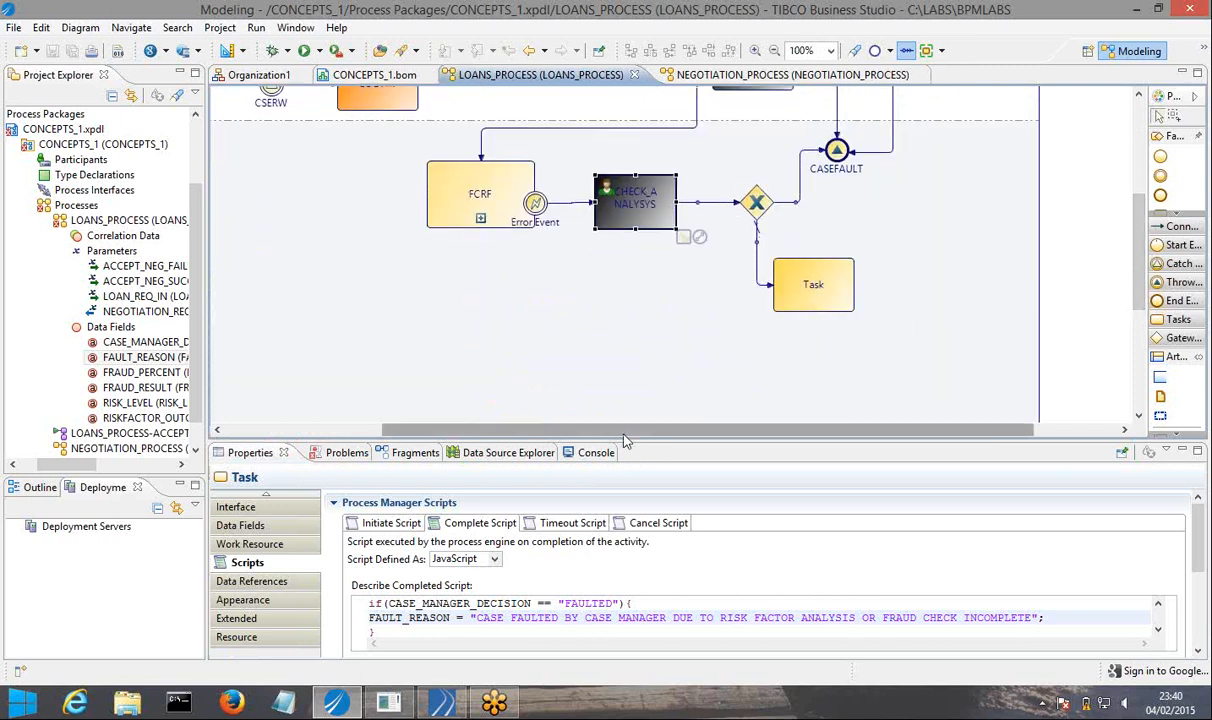
pyautogui.moveTo(653, 430); pyautogui.dragTo(736, 428)
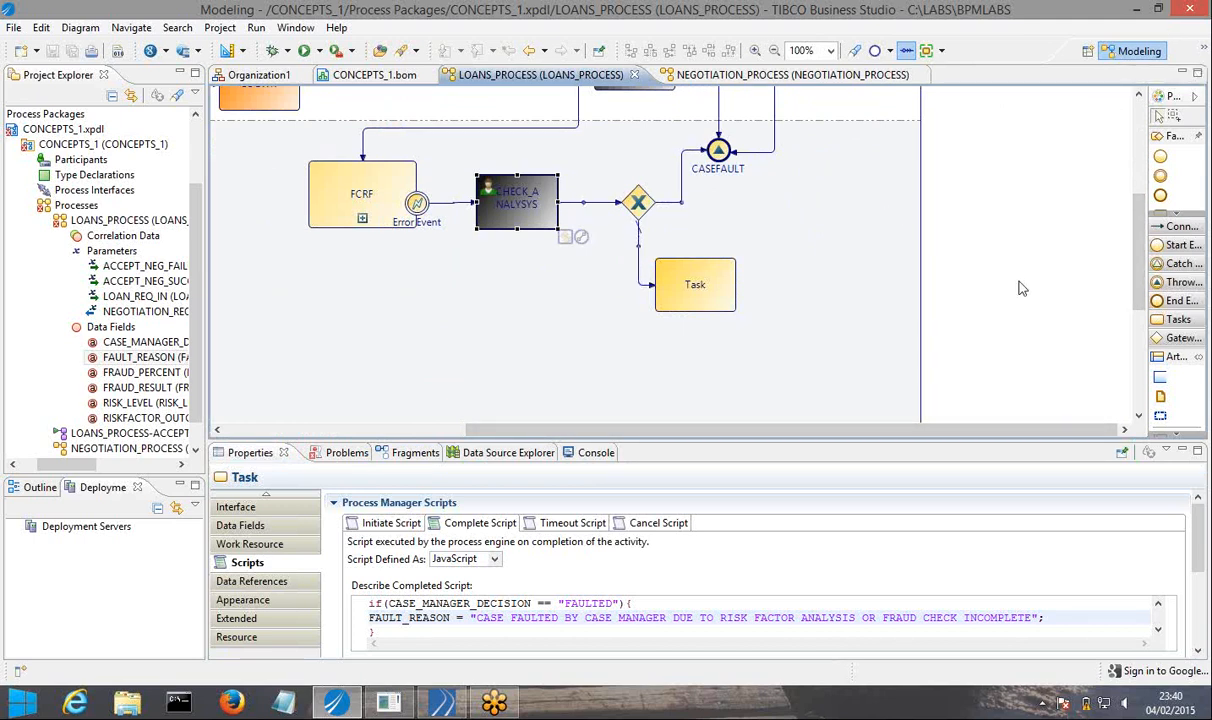
pyautogui.click(930, 378)
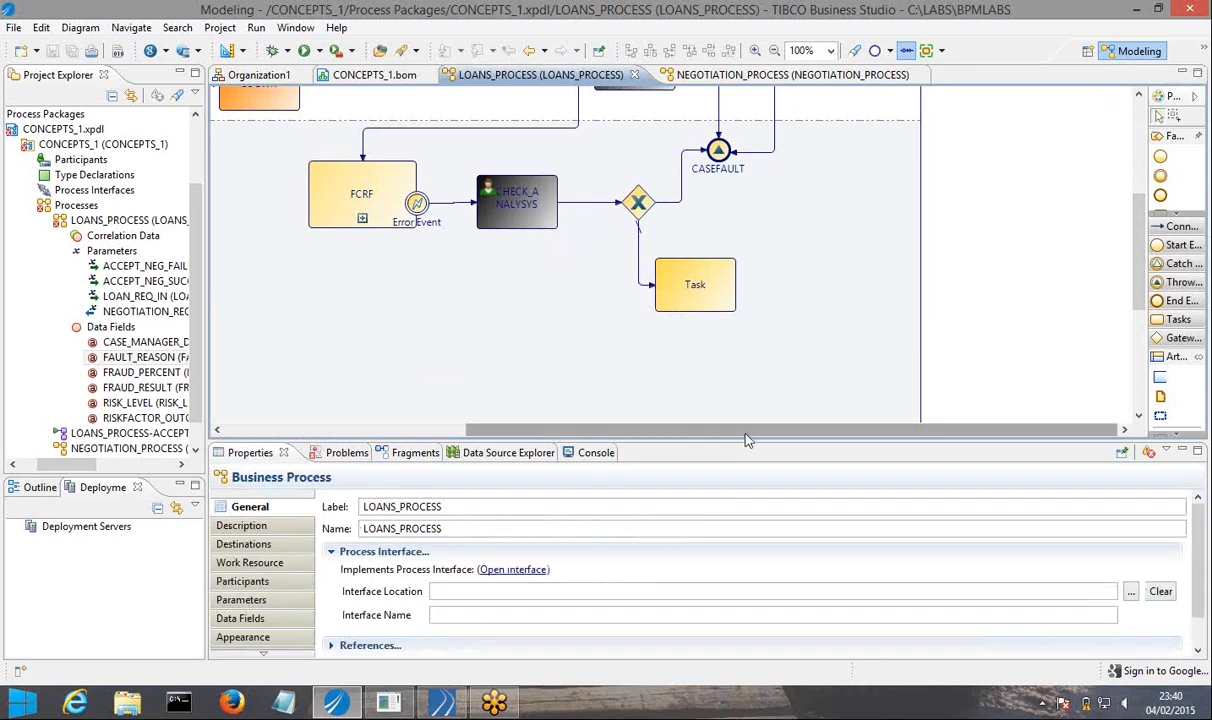
pyautogui.click(362, 219)
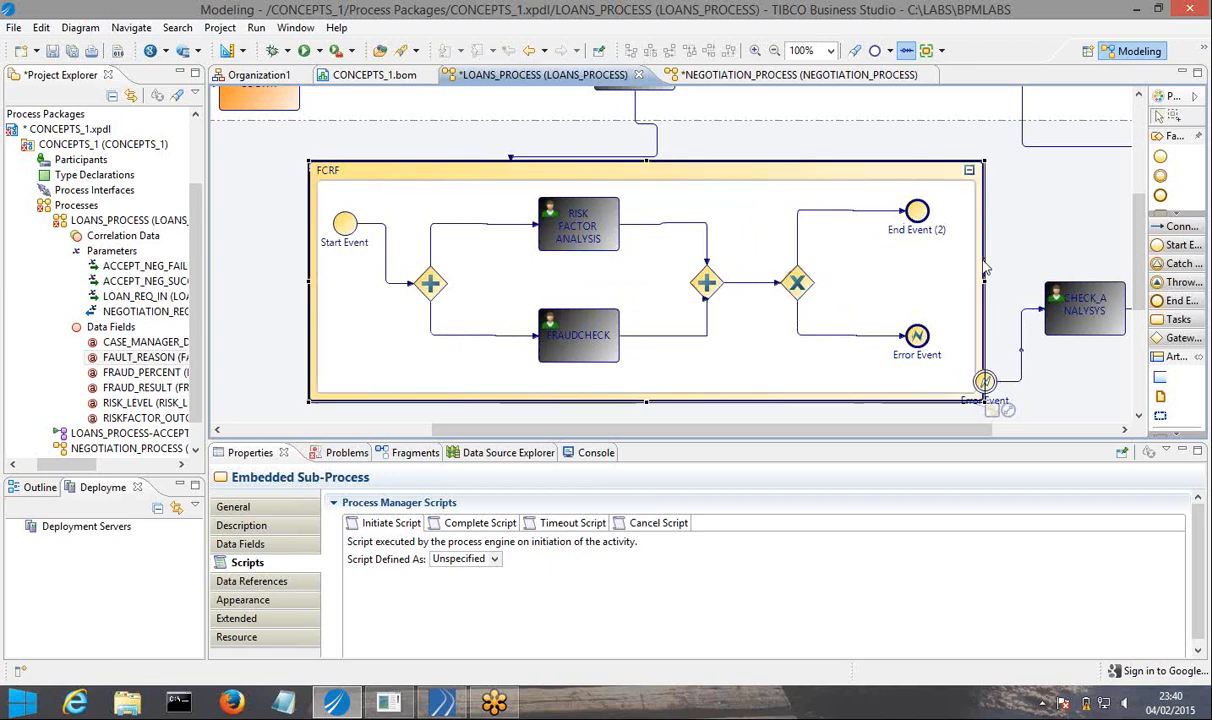
pyautogui.click(969, 171)
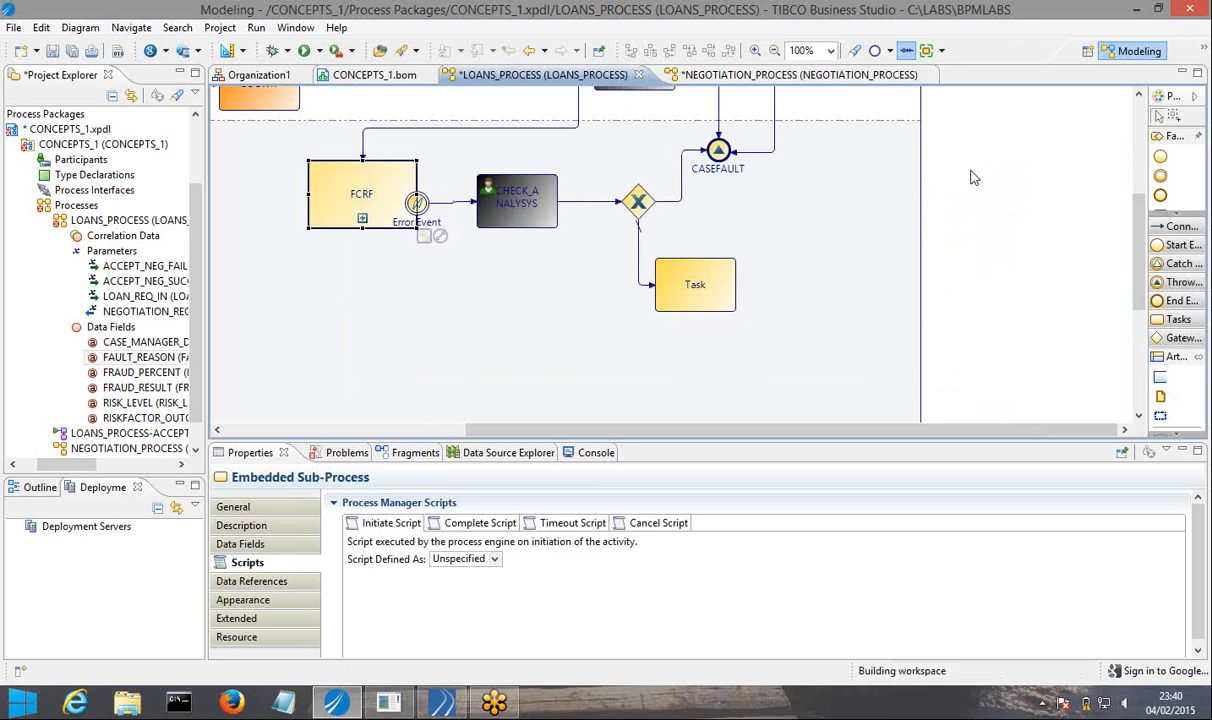
pyautogui.click(72, 50)
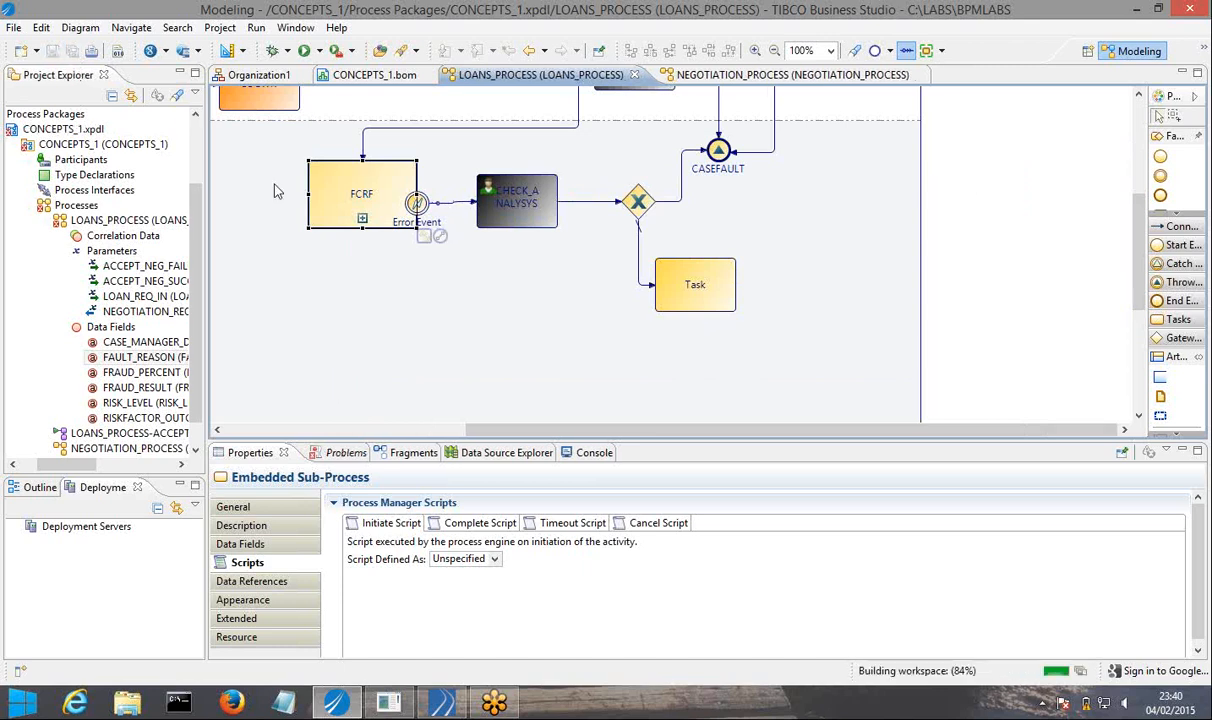
# Expand the FCRF embedded sub-process in the diagram, enlarge the diagram area and save the process.
pyautogui.click(362, 219)
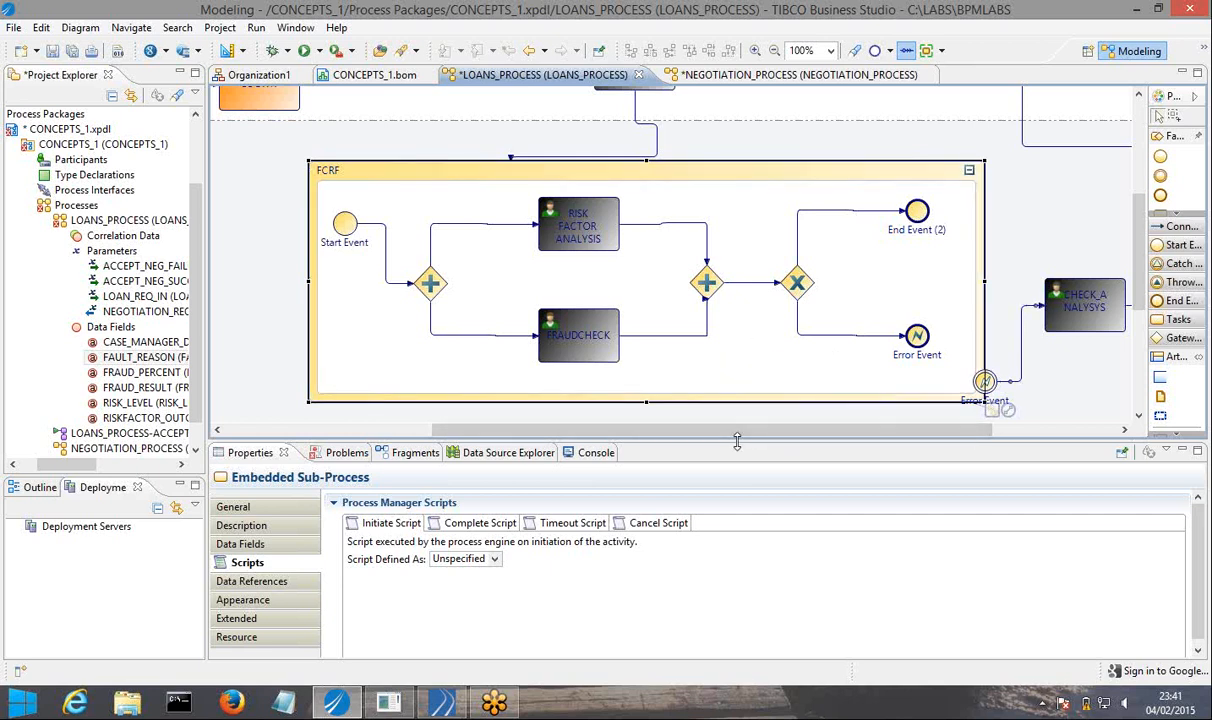
pyautogui.moveTo(737, 441); pyautogui.dragTo(737, 485)
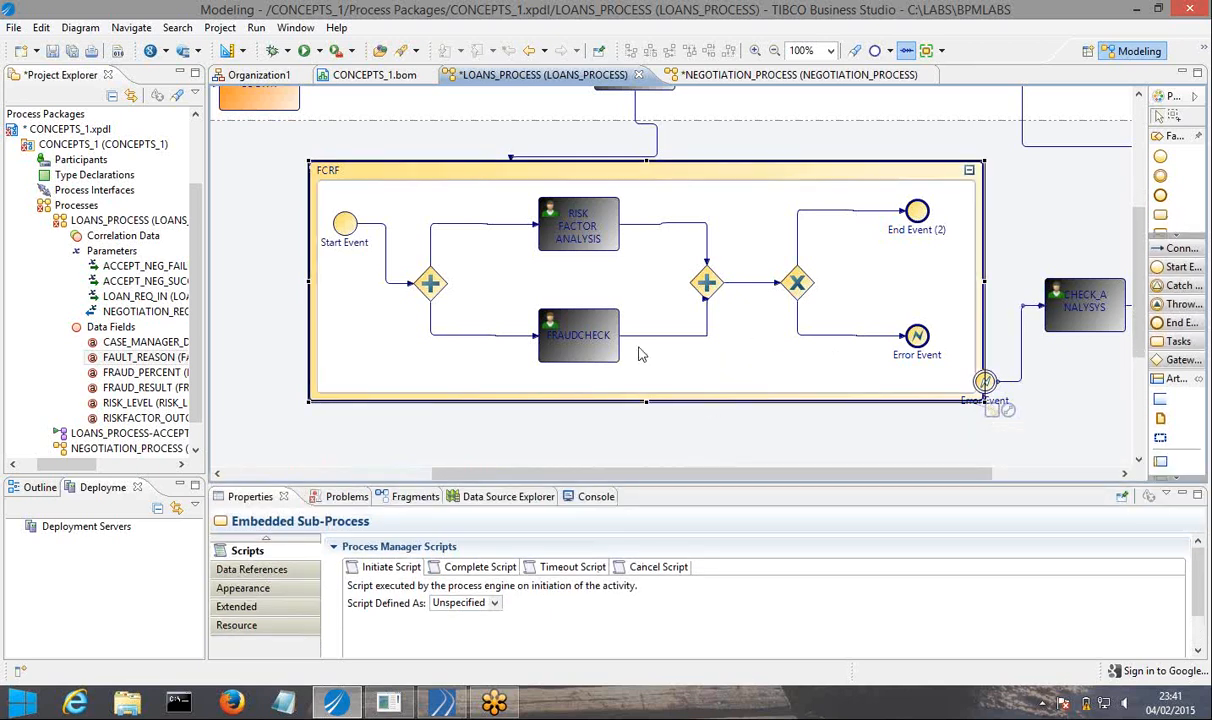
pyautogui.click(72, 50)
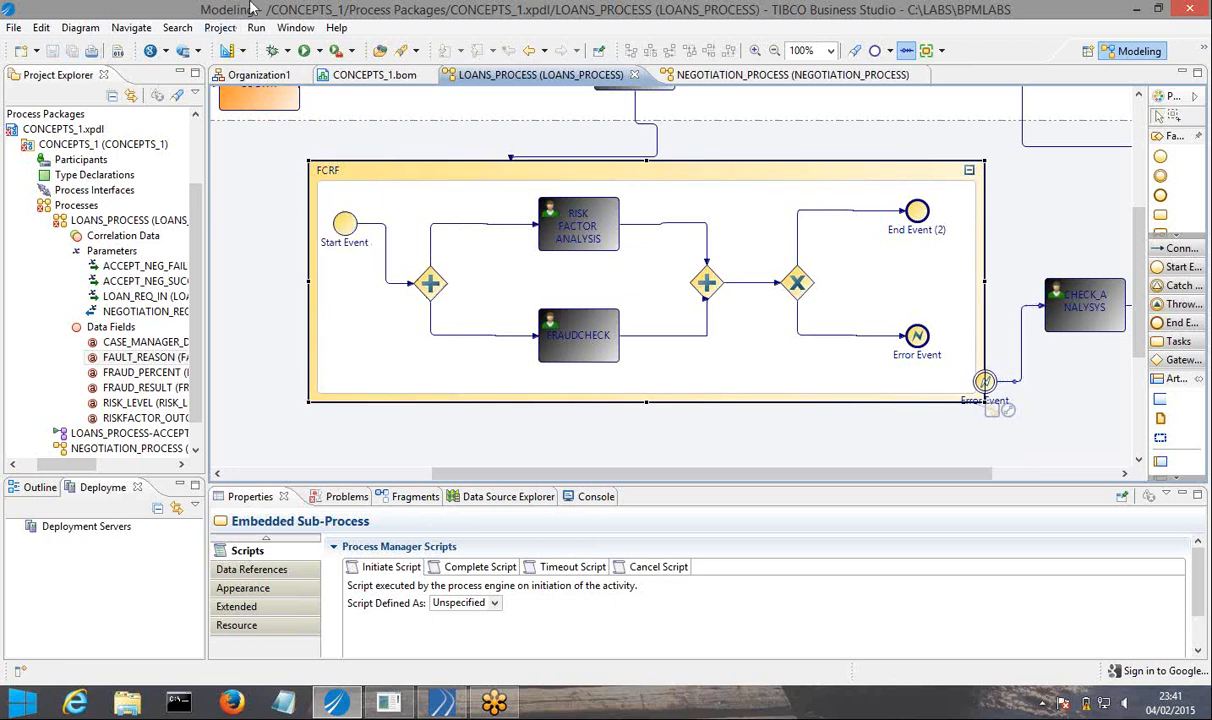
pyautogui.click(491, 700)
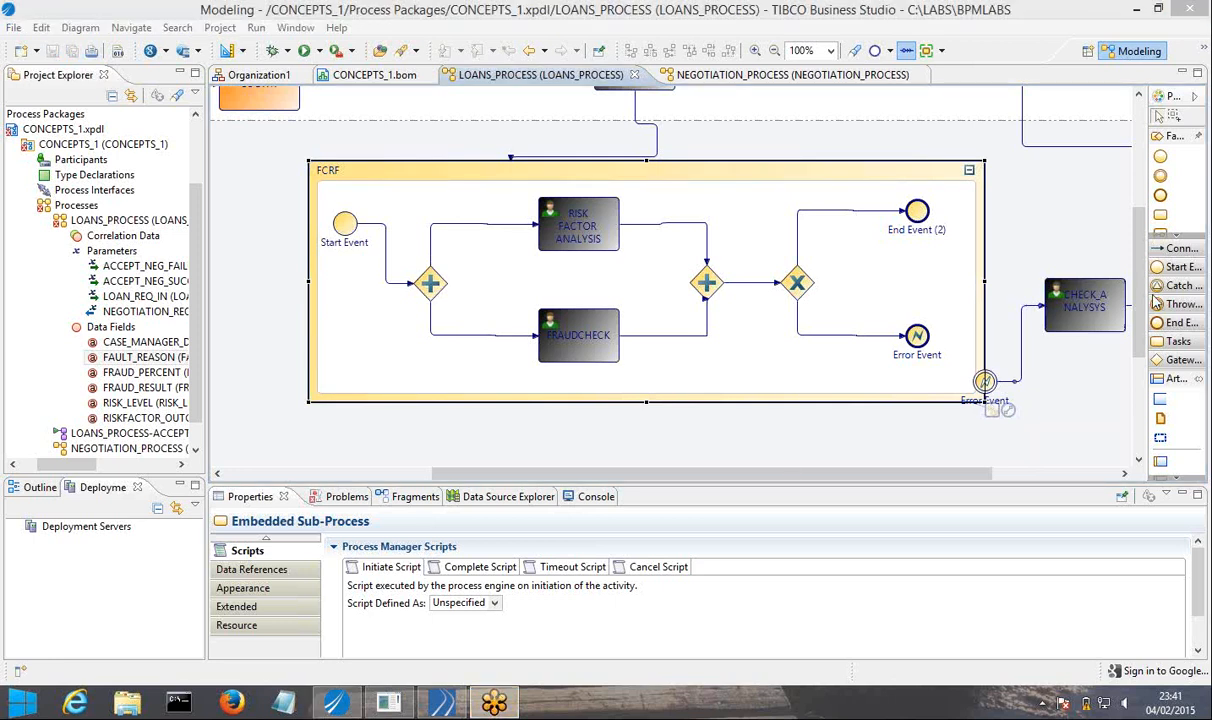